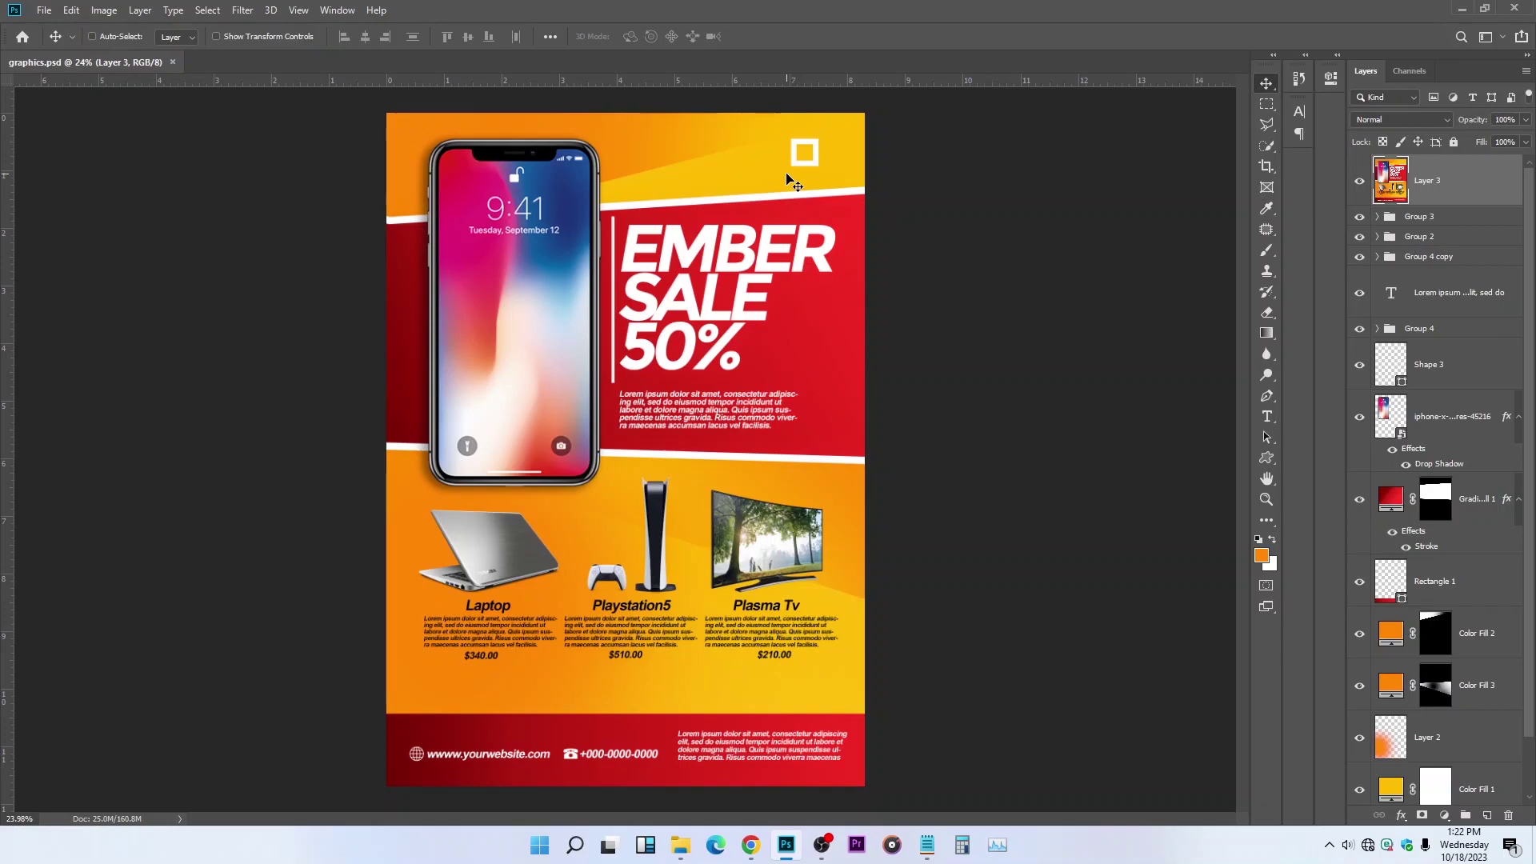
Step: Open the New Document dialog with the 8.3 × 11.7 in, 300 ppi preset
{"action": "left_click", "coordinate": [44, 10]}
{"action": "key", "text": "Escape"}
{"action": "key", "text": "ctrl+n"}
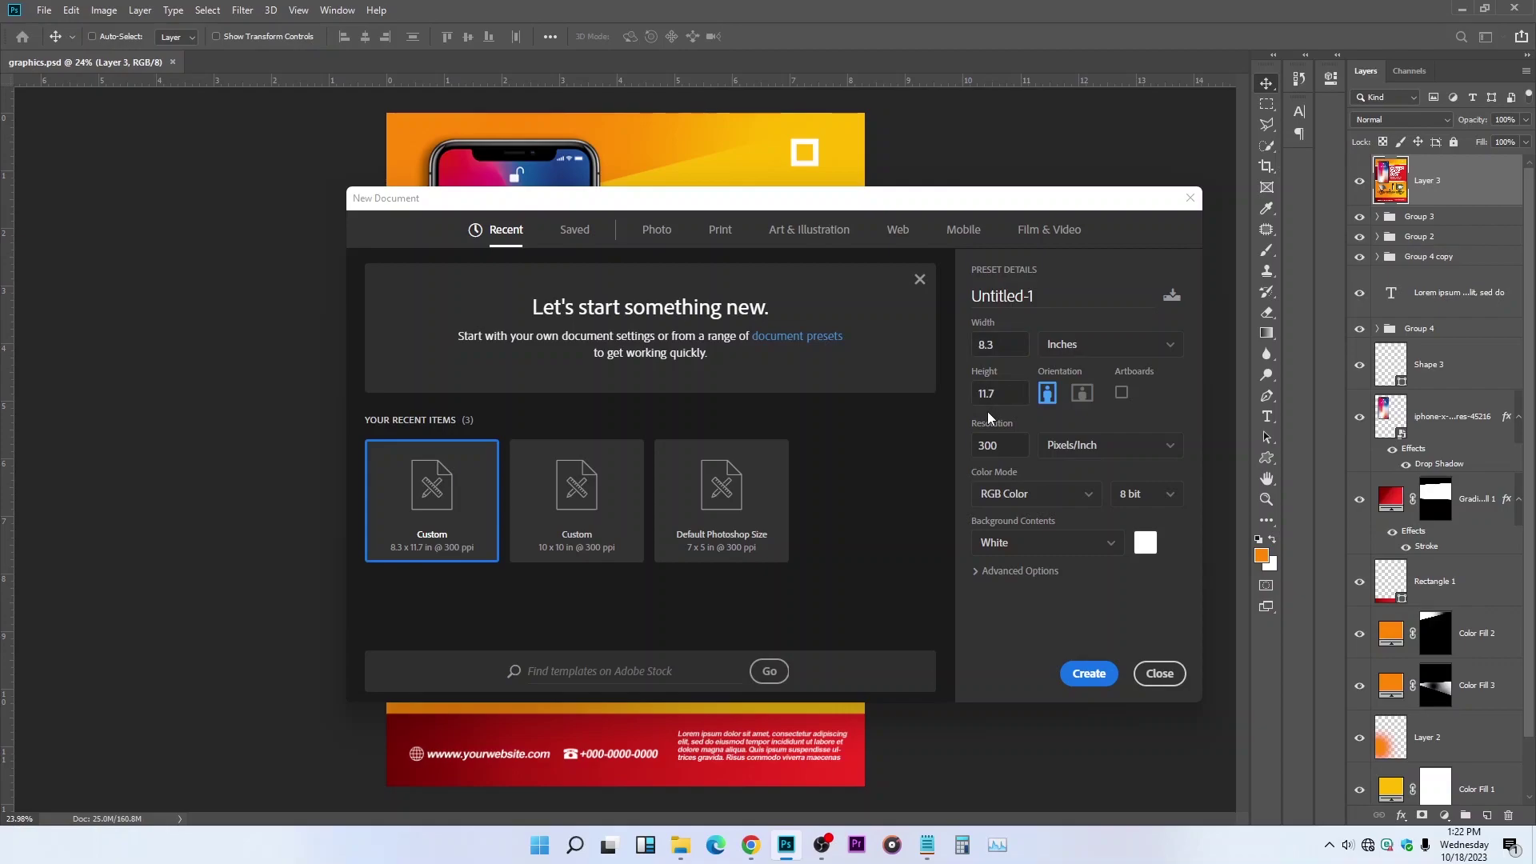
Step: Name the new 8.3 × 11.7 in document 'photoshop graphics' and create it
{"action": "left_click", "coordinate": [1048, 296]}
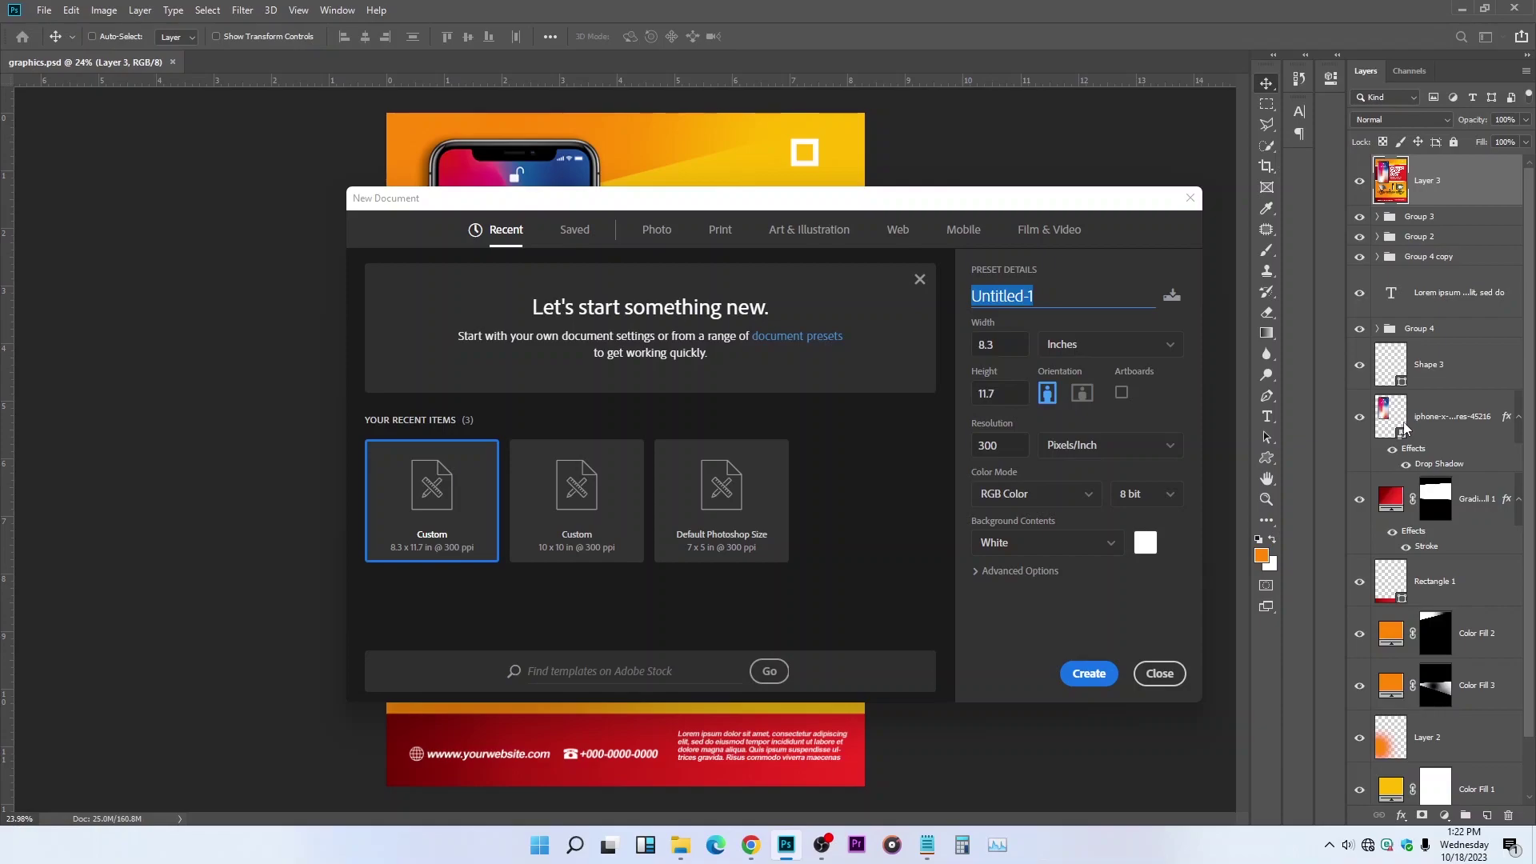
{"action": "type", "text": "graphics"}
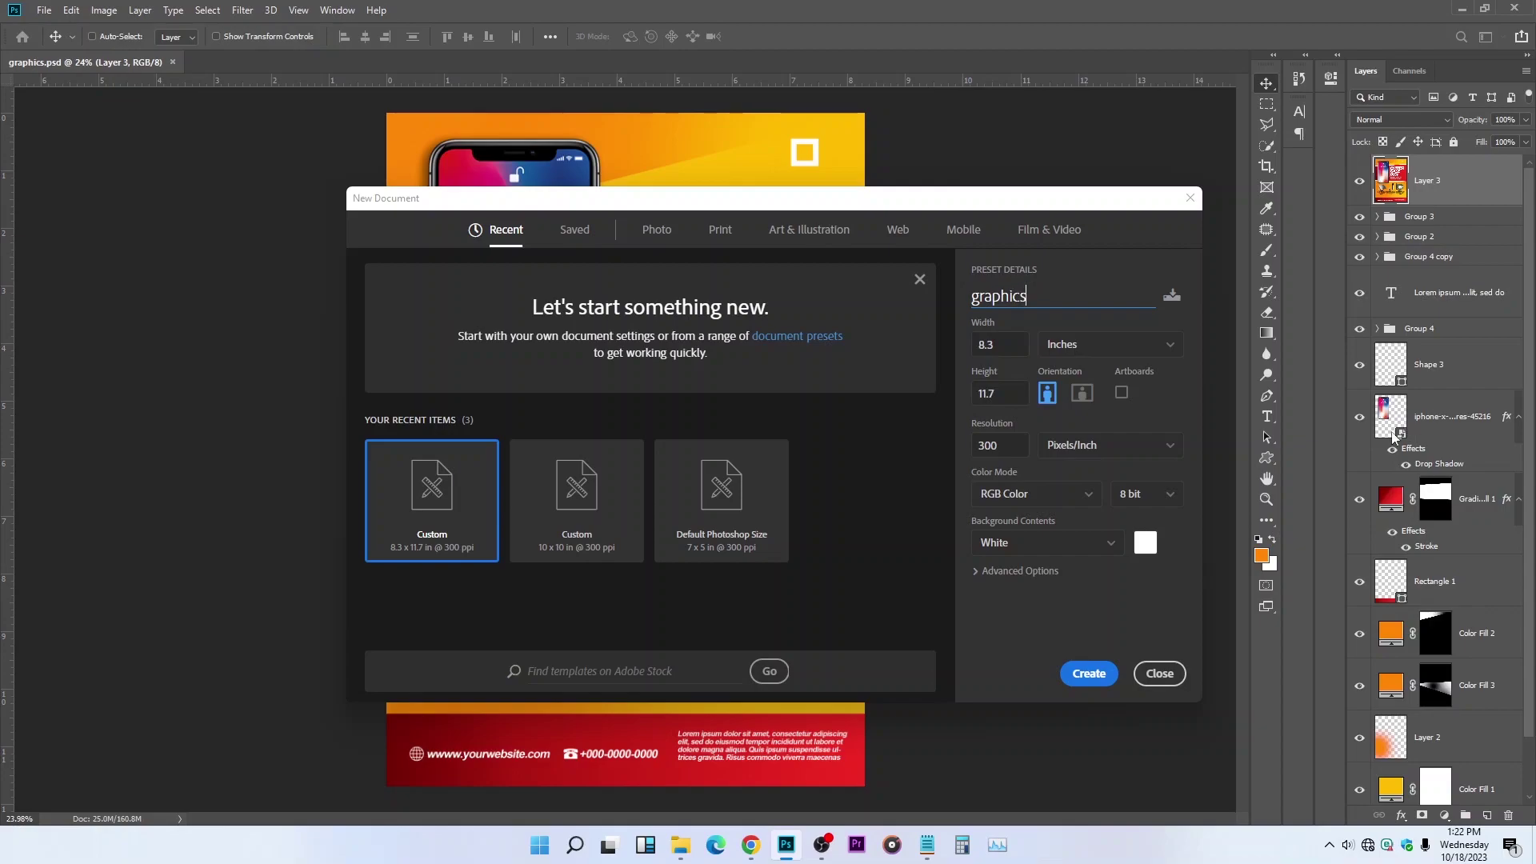
{"action": "double_click", "coordinate": [1007, 302]}
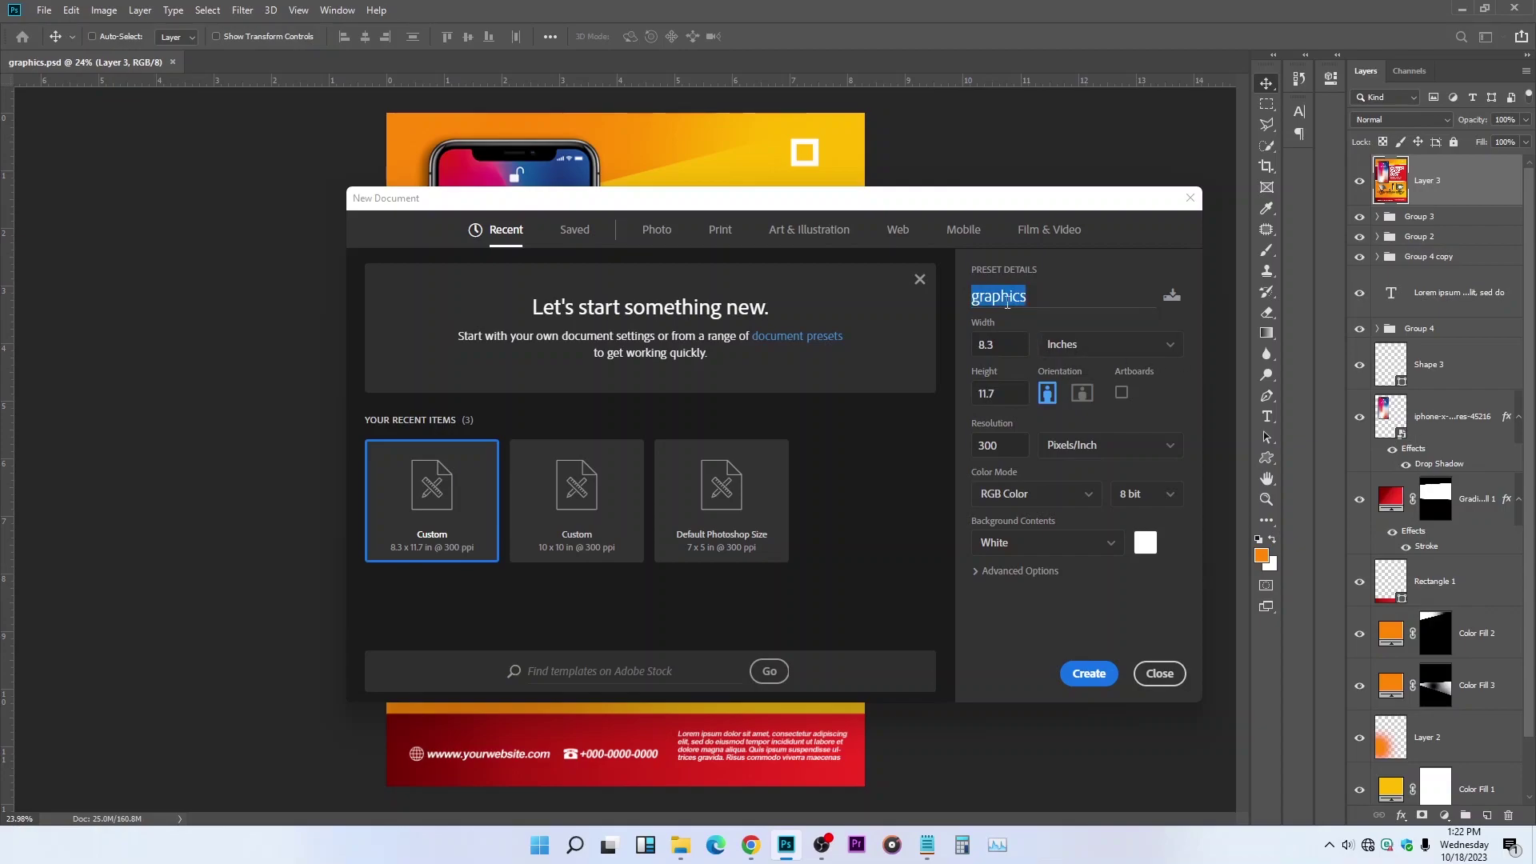
{"action": "left_click", "coordinate": [975, 295]}
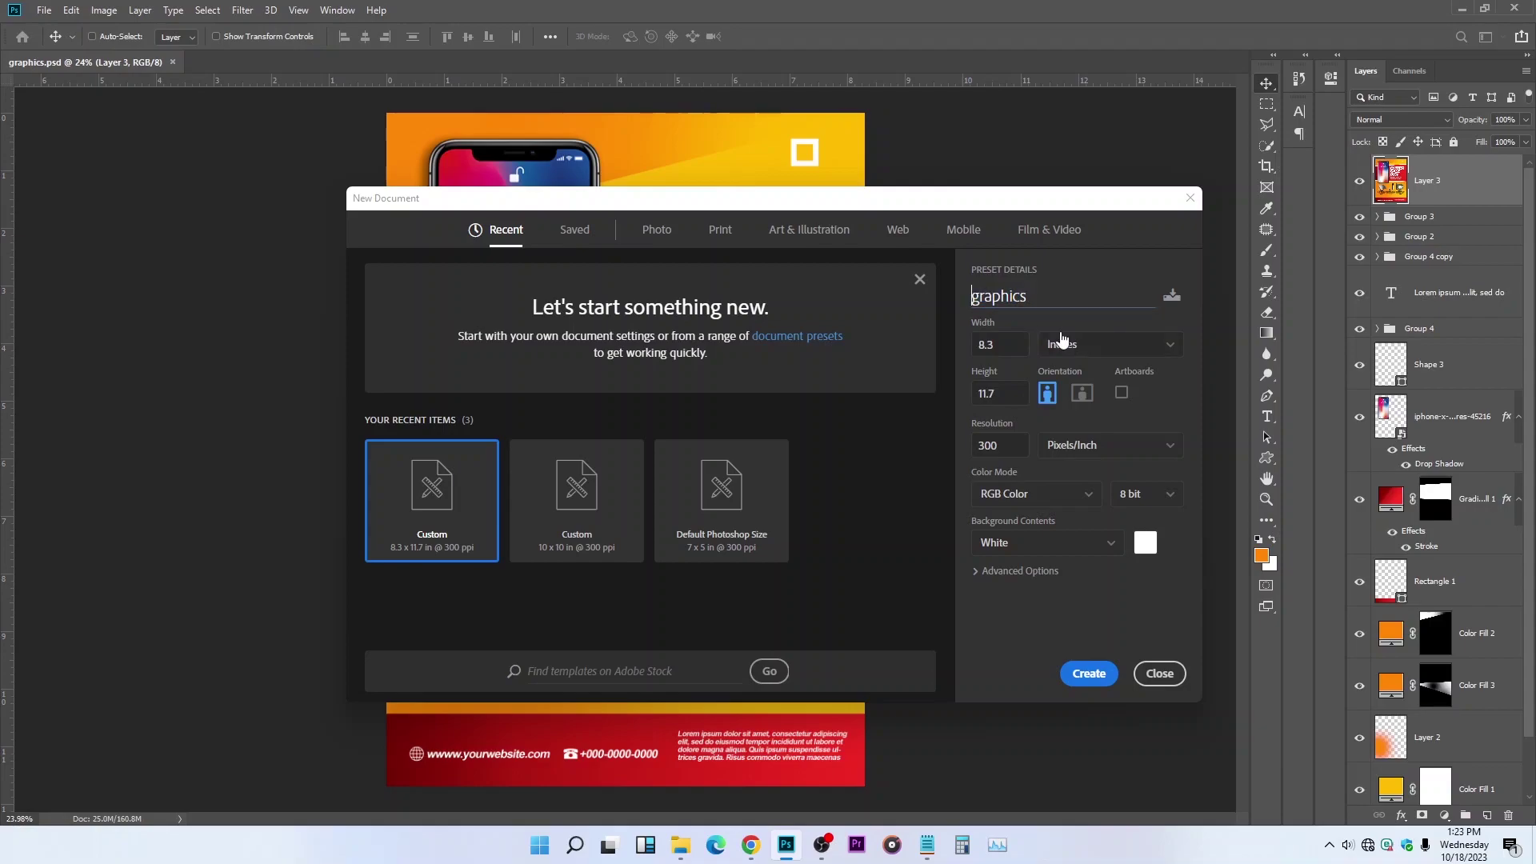
{"action": "type", "text": "photoshop"}
{"action": "left_click", "coordinate": [1102, 678]}
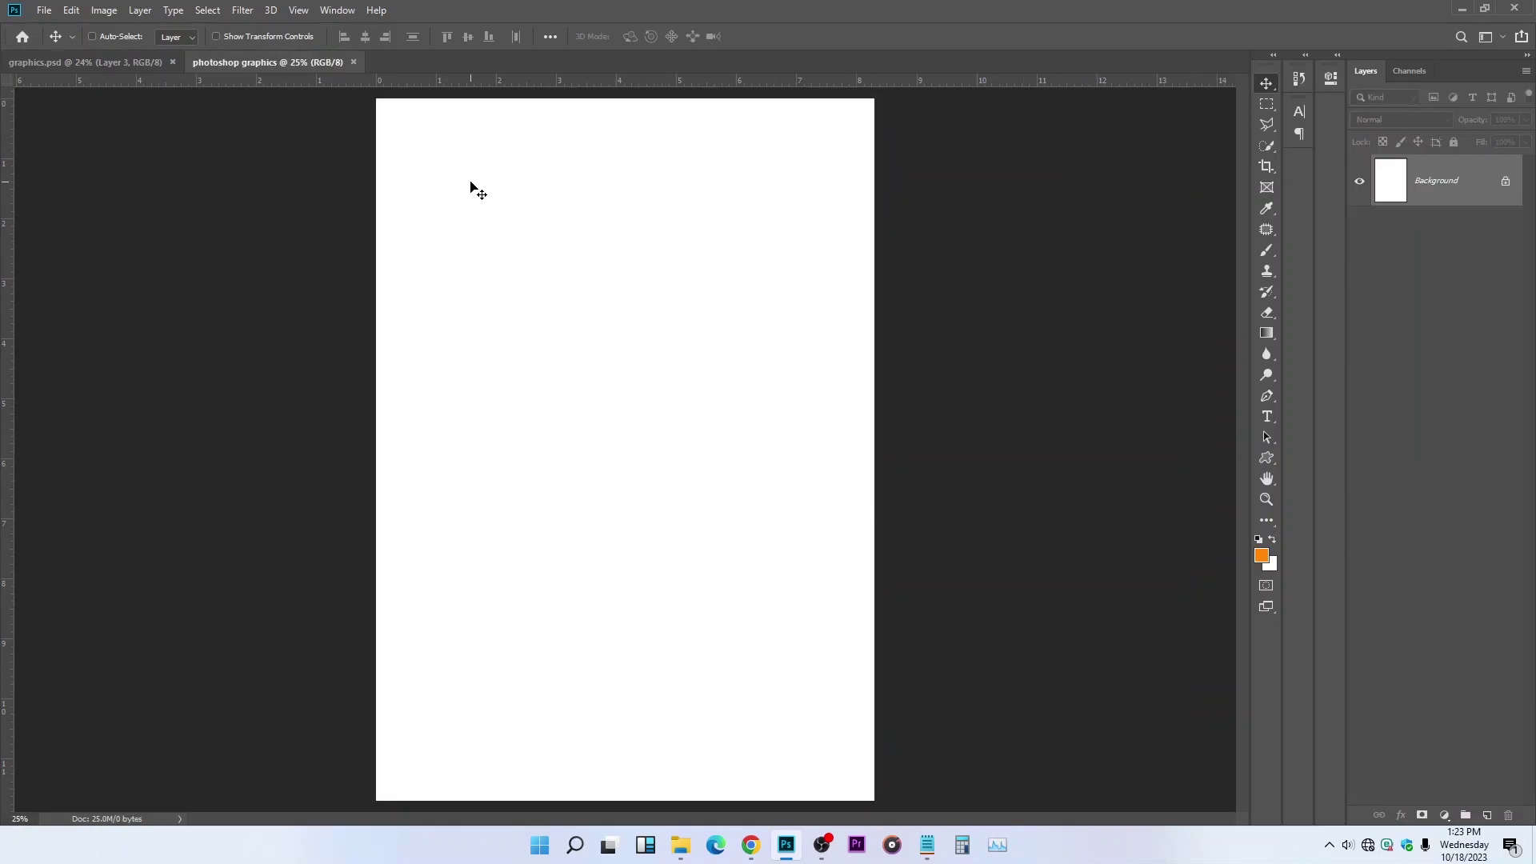
Step: Float the new document window beside the existing flyer
{"action": "left_click_drag", "start_coordinate": [241, 60], "coordinate": [604, 166]}
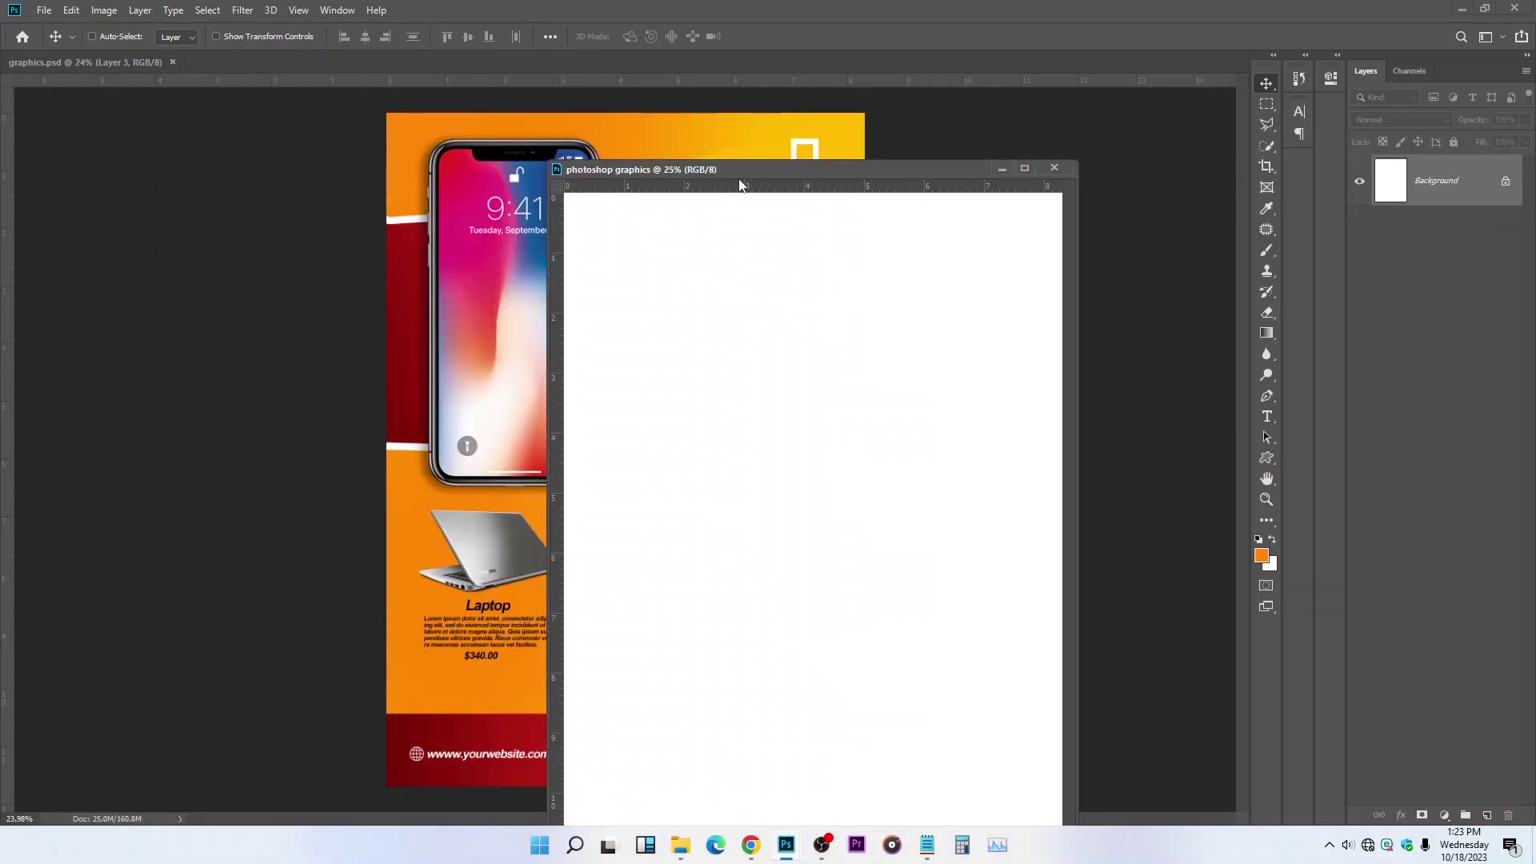
{"action": "left_click_drag", "start_coordinate": [778, 169], "coordinate": [980, 144]}
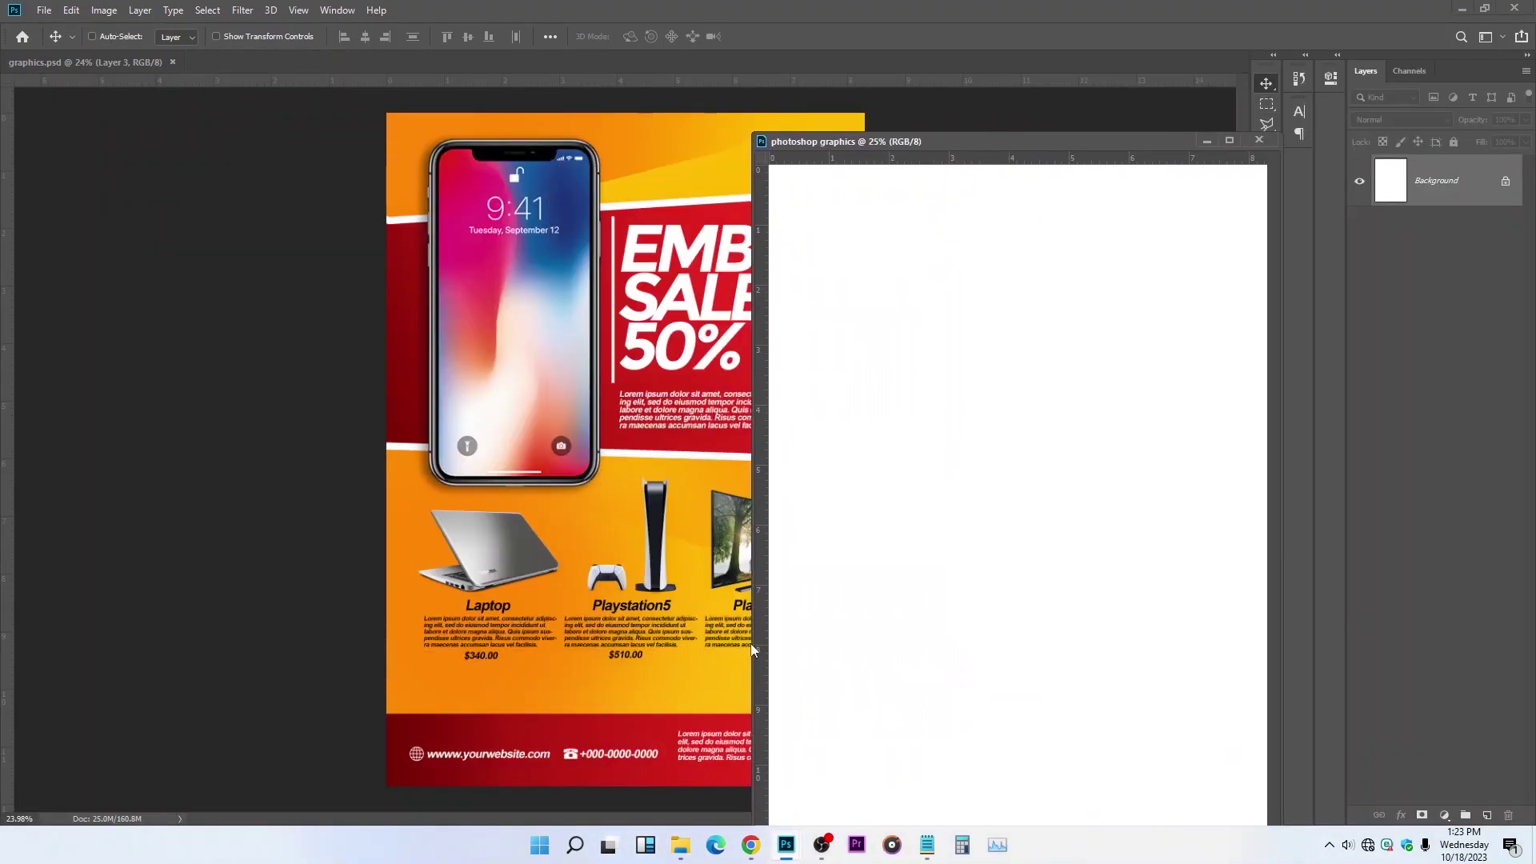
{"action": "left_click_drag", "start_coordinate": [916, 148], "coordinate": [943, 126]}
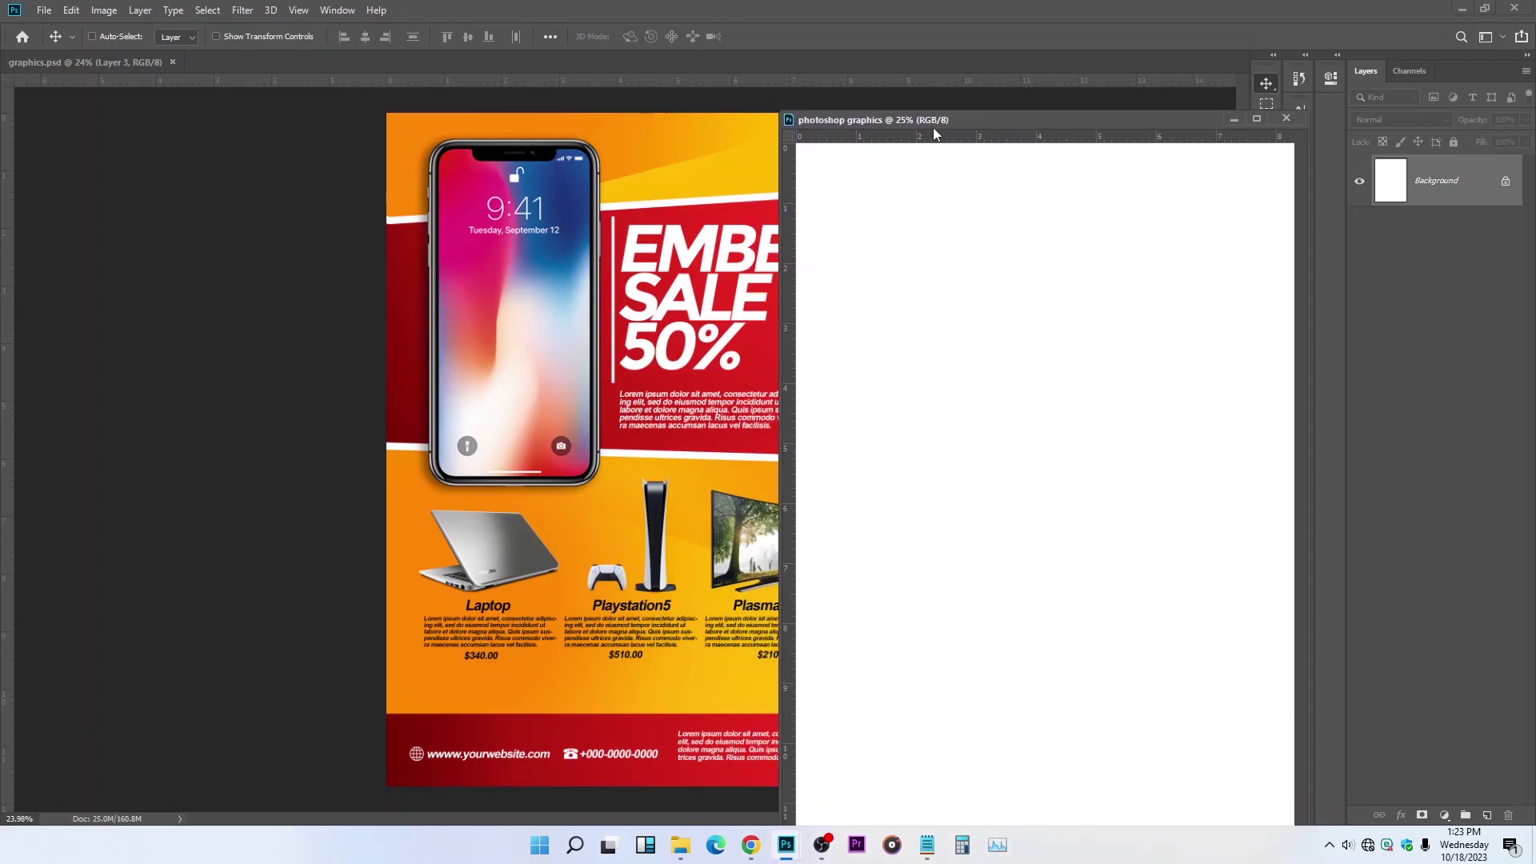
Step: Add a Solid Color fill layer sampled from the flyer's yellow febb00, then re-dock the window
{"action": "left_click", "coordinate": [1444, 814]}
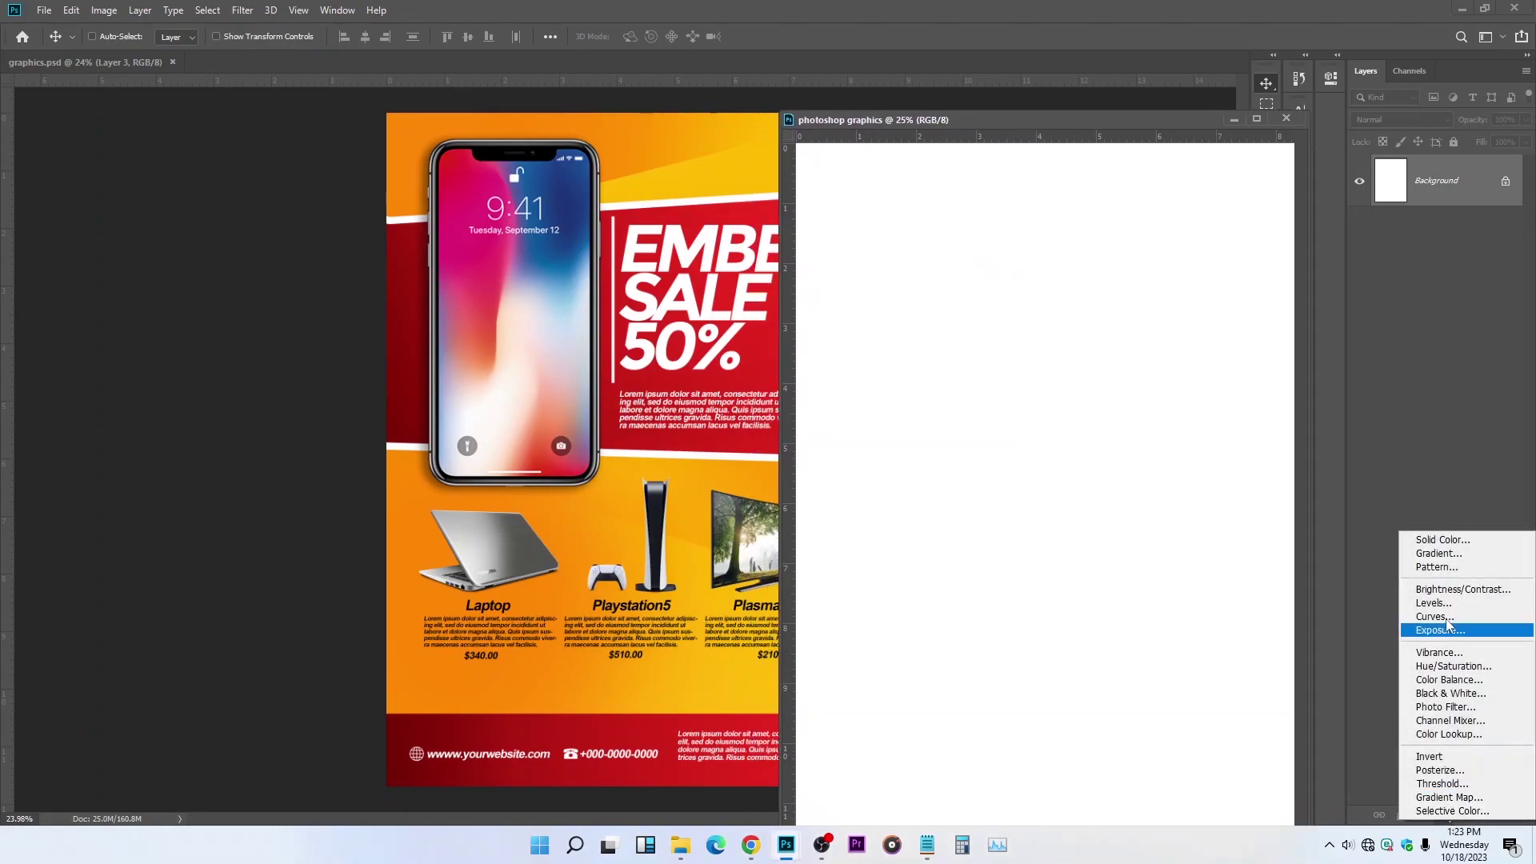
{"action": "left_click", "coordinate": [1453, 544]}
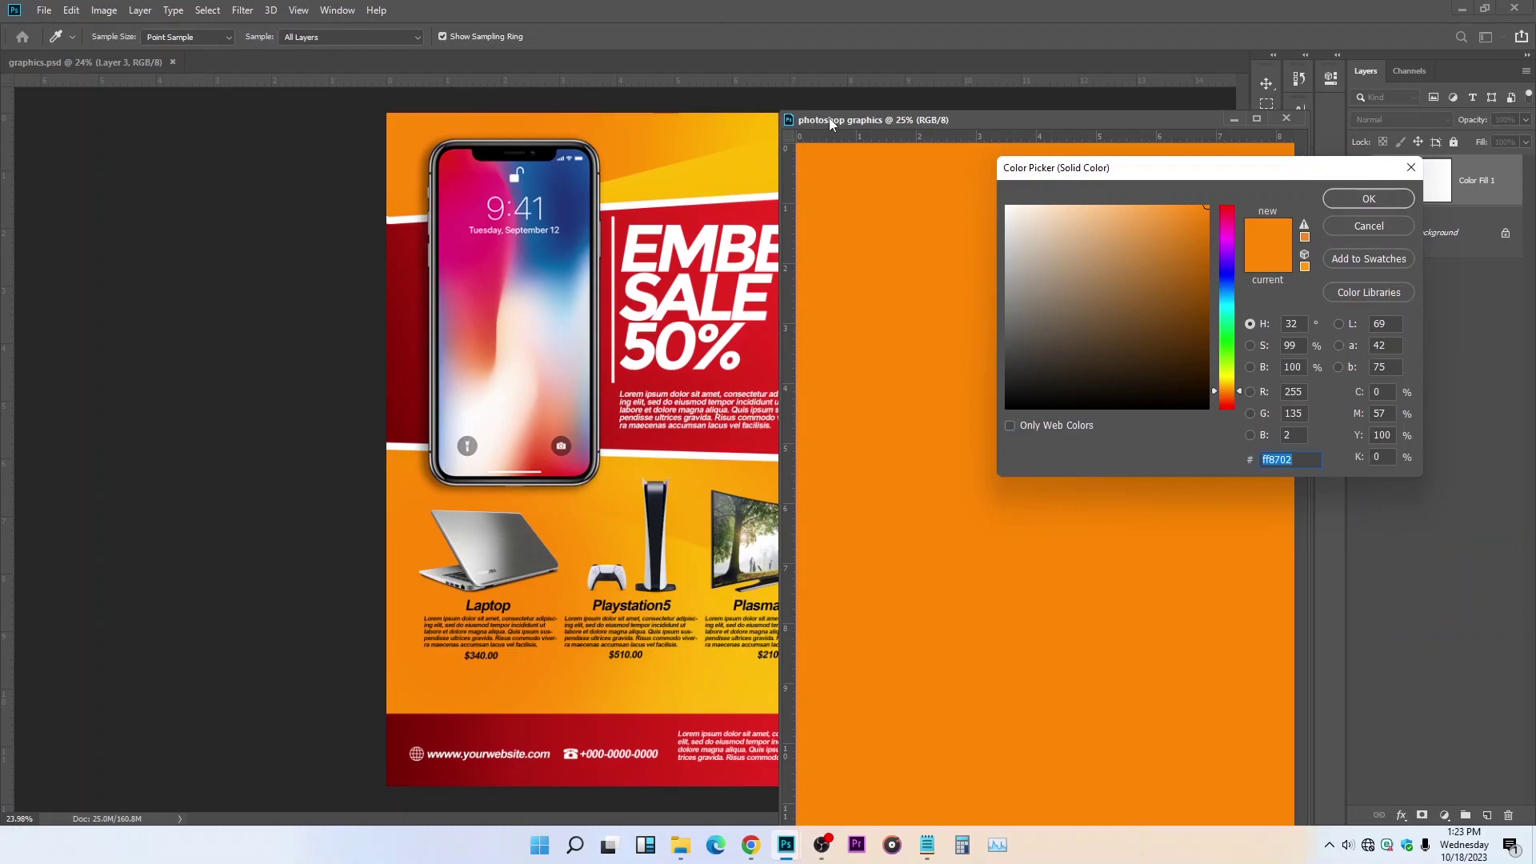
{"action": "left_click_drag", "start_coordinate": [831, 122], "coordinate": [962, 147]}
{"action": "left_click", "coordinate": [849, 161]}
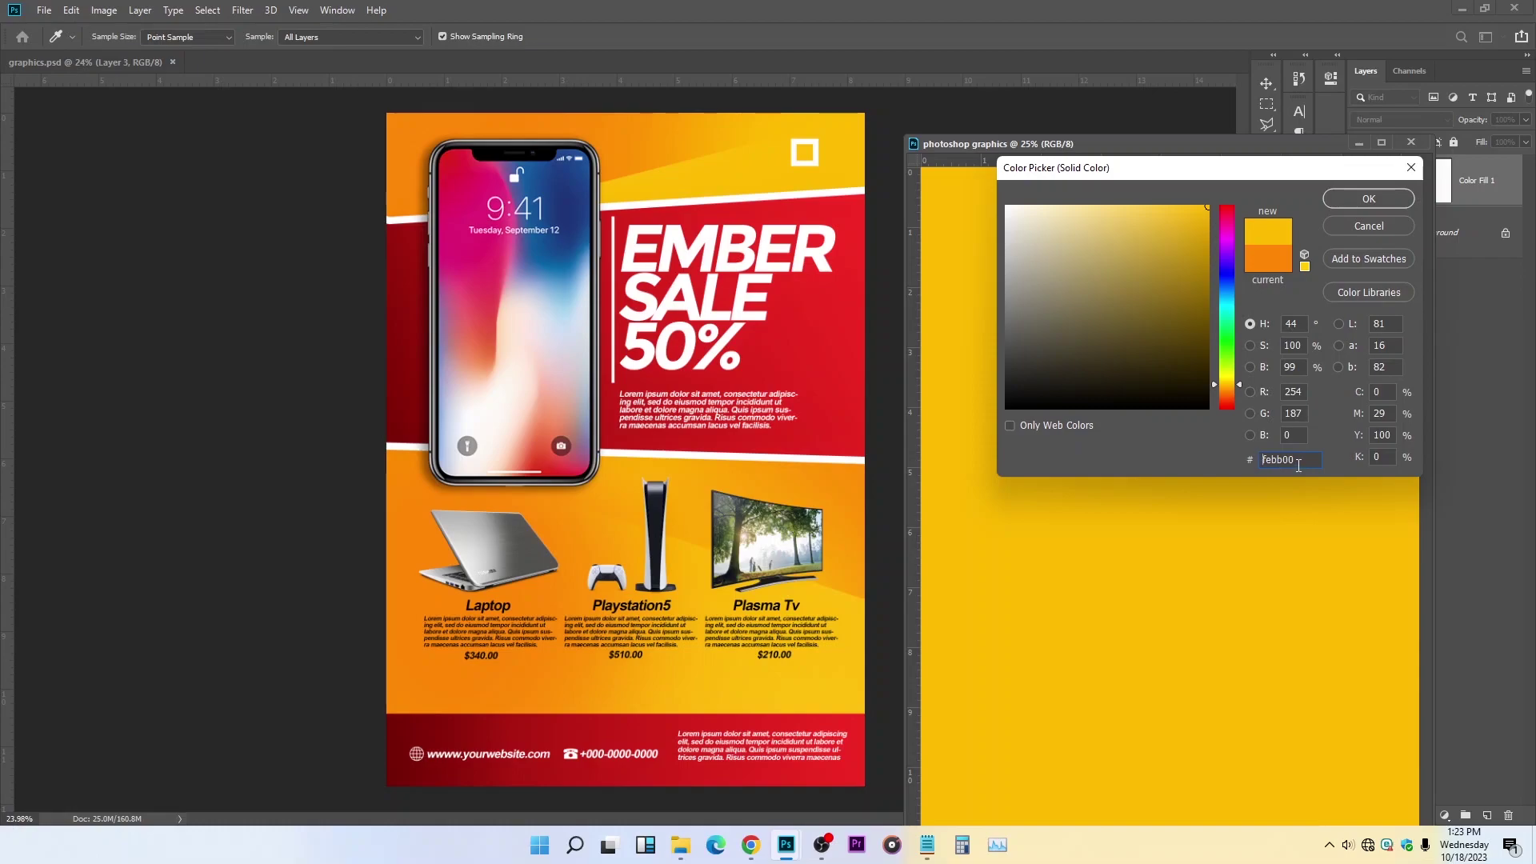
{"action": "left_click", "coordinate": [1355, 202]}
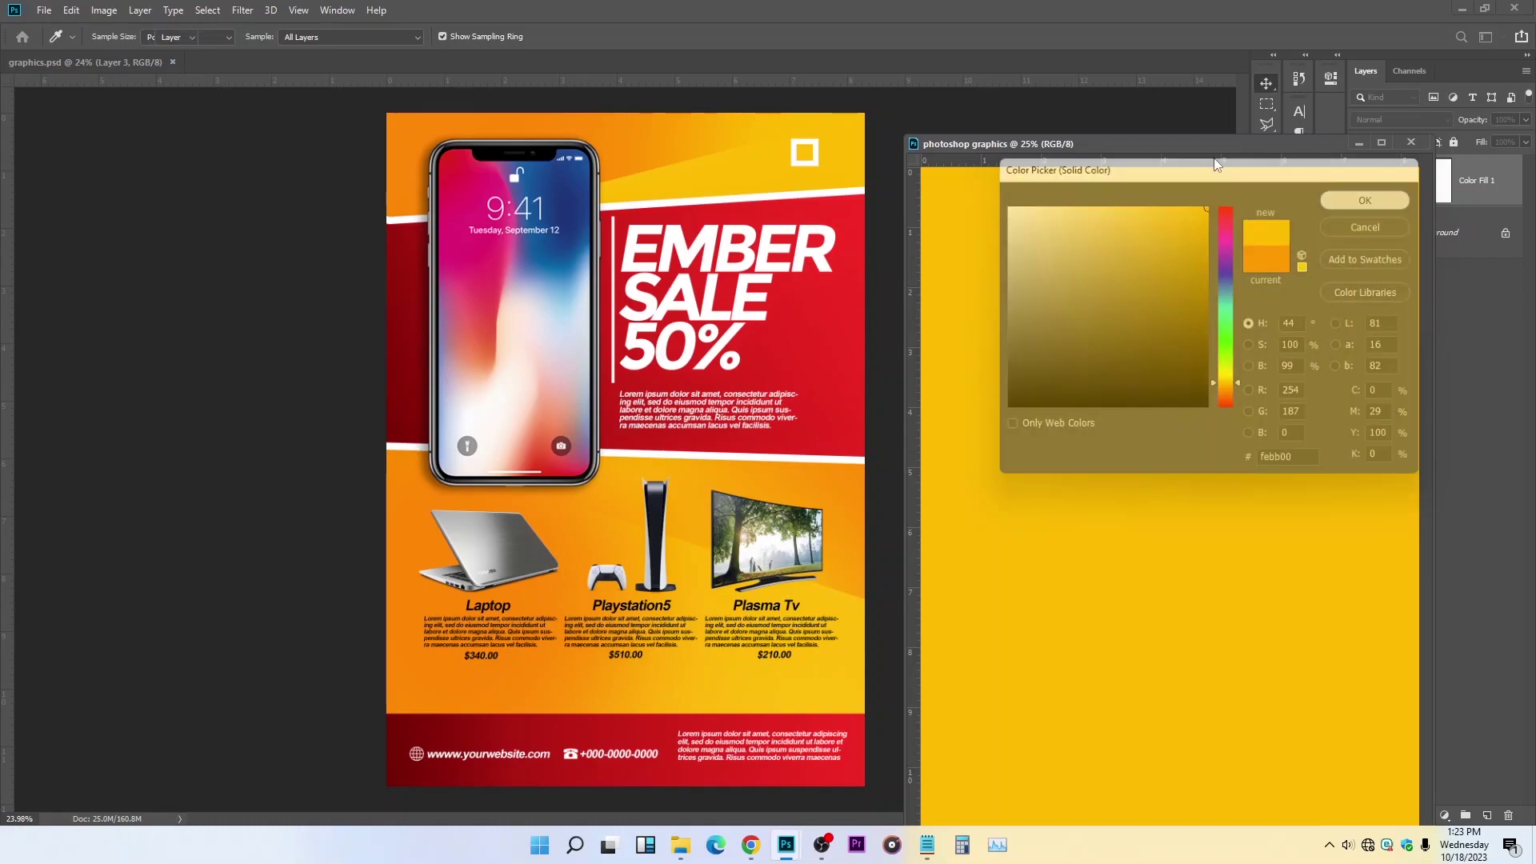
{"action": "left_click_drag", "start_coordinate": [1116, 144], "coordinate": [875, 69]}
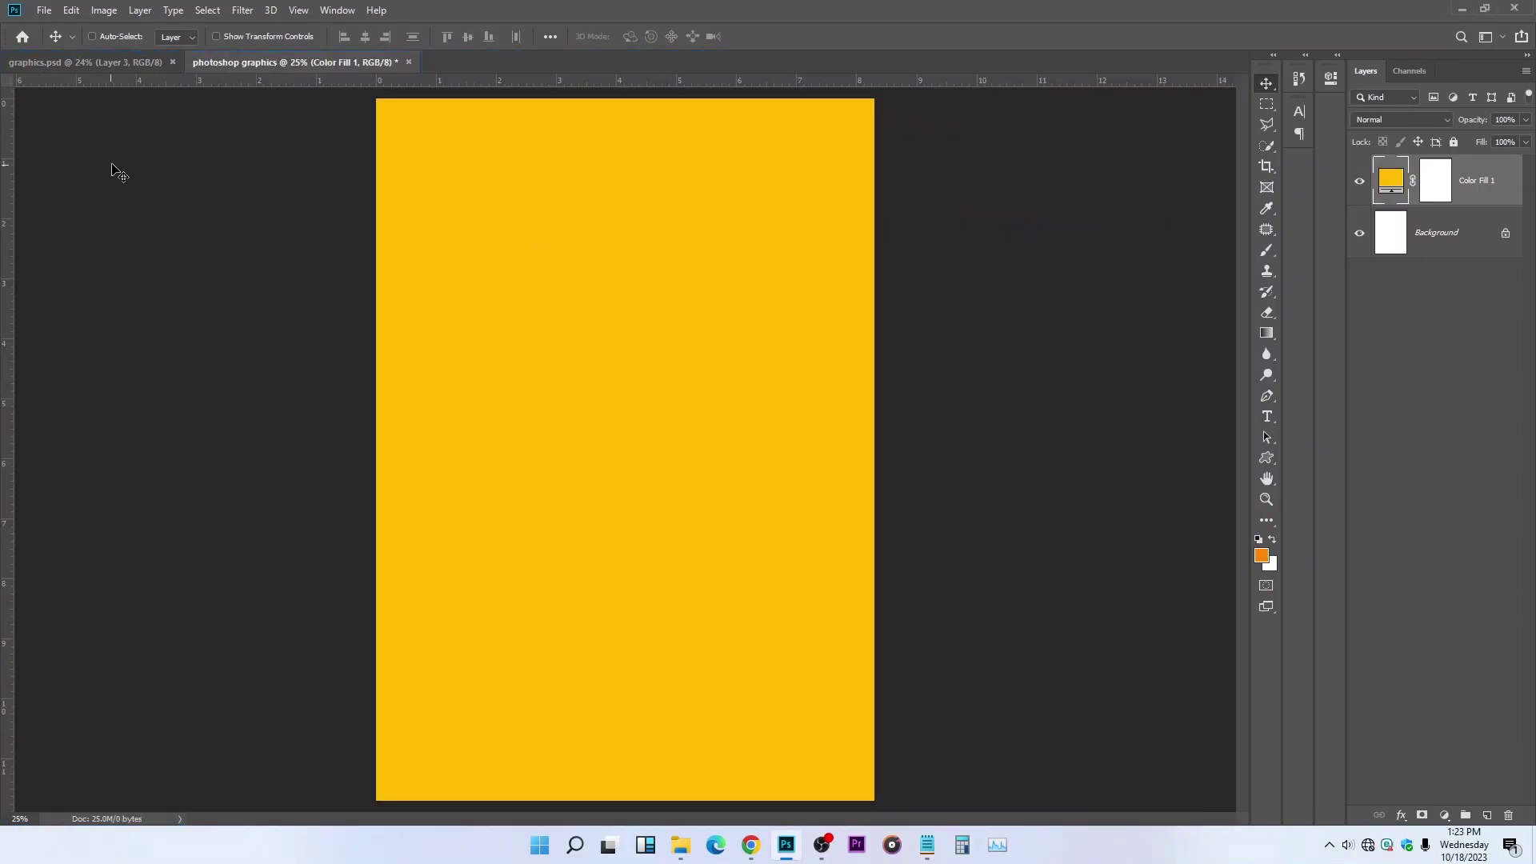
Step: Draw a Polygonal Lasso triangle across the page's top-left corner
{"action": "left_click", "coordinate": [1266, 125]}
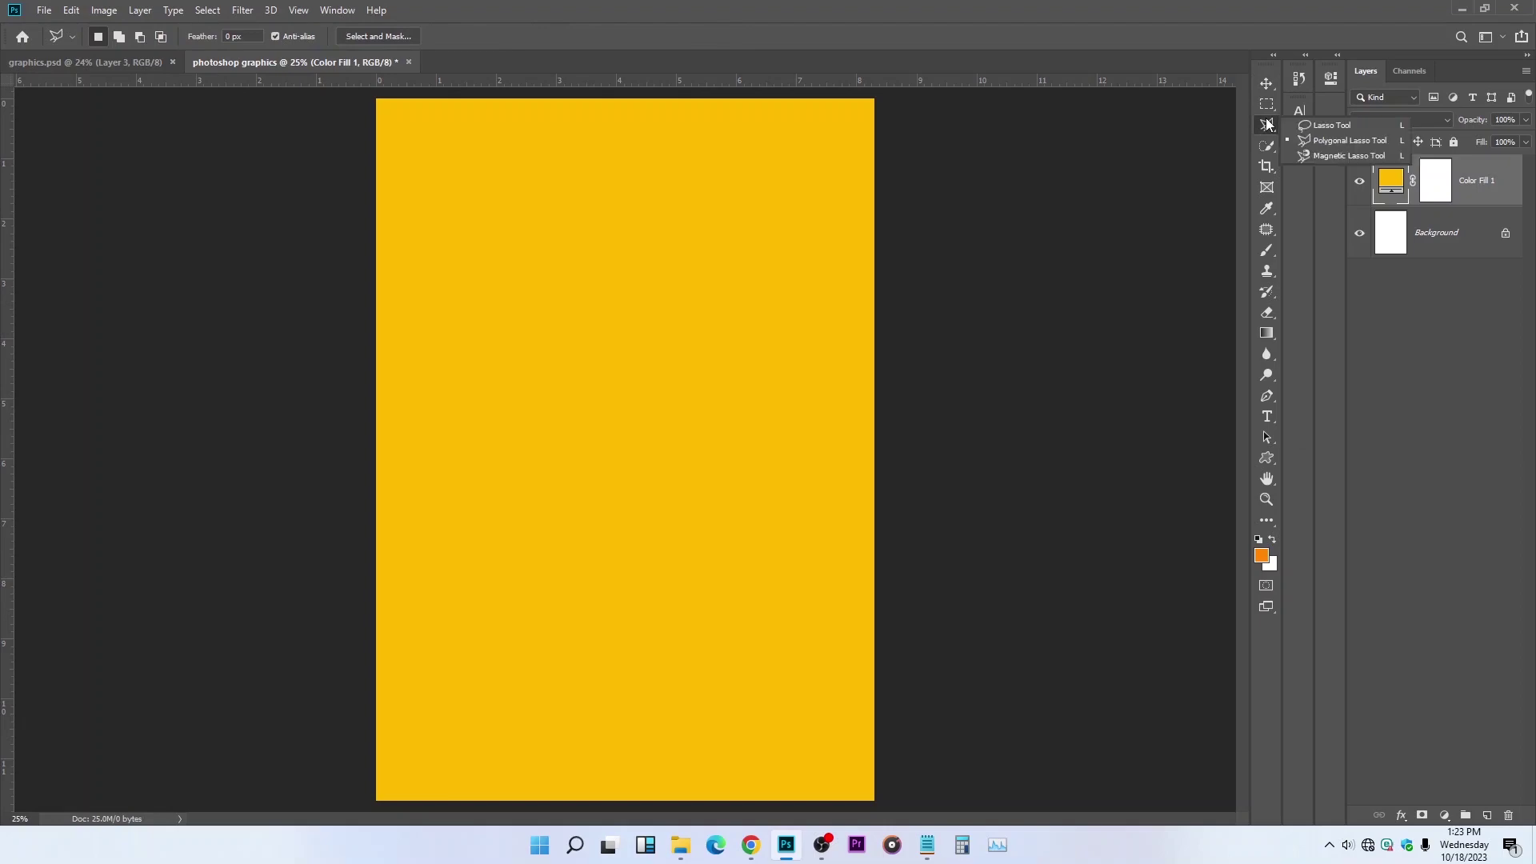
{"action": "left_click", "coordinate": [1331, 144]}
{"action": "left_click", "coordinate": [875, 97]}
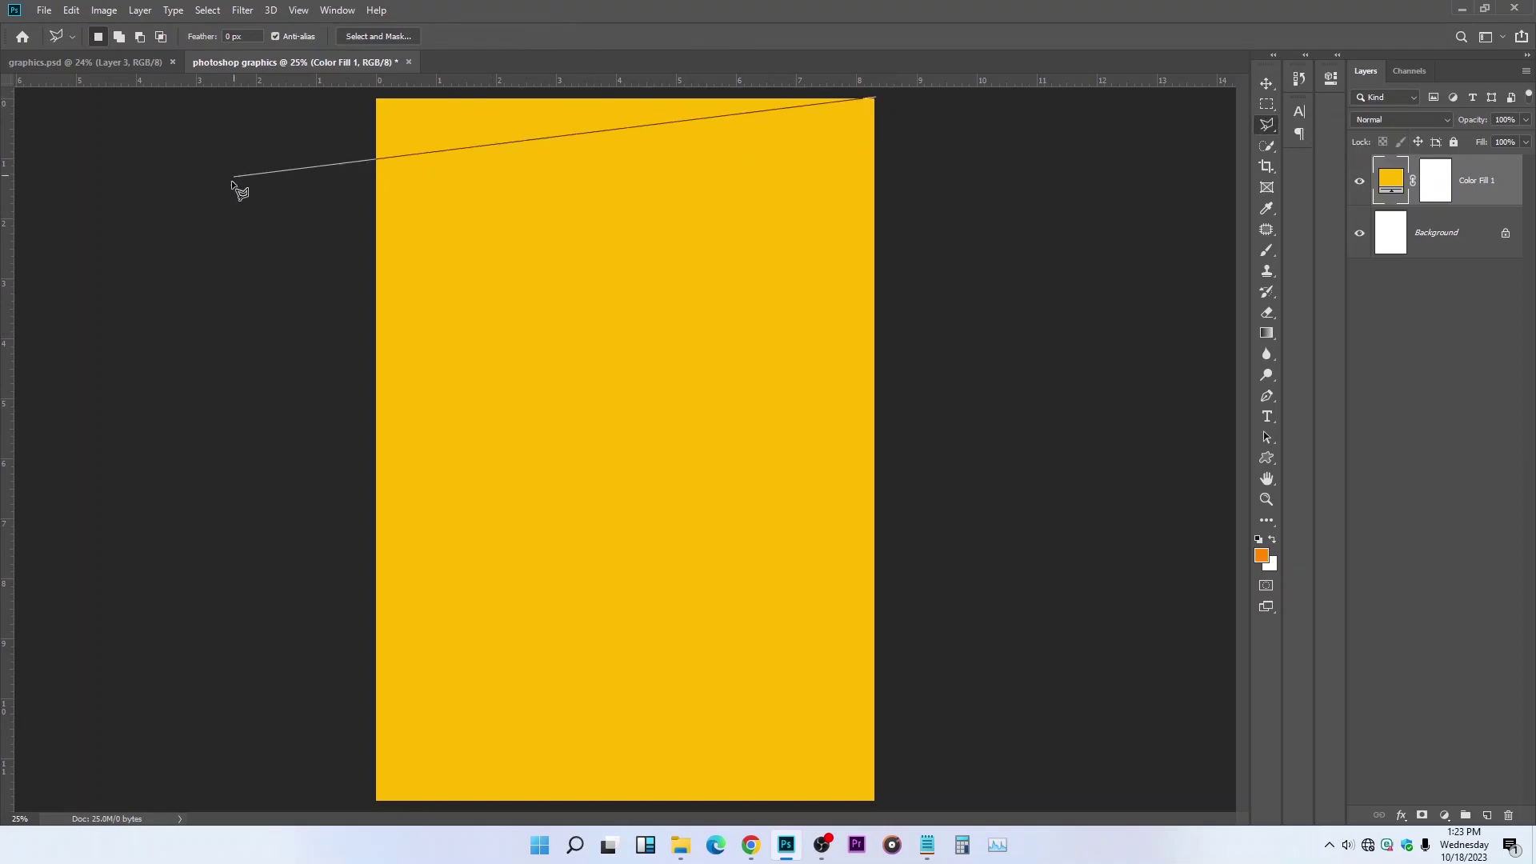
{"action": "left_click", "coordinate": [255, 275]}
{"action": "left_click", "coordinate": [338, 78]}
{"action": "left_click", "coordinate": [895, 91]}
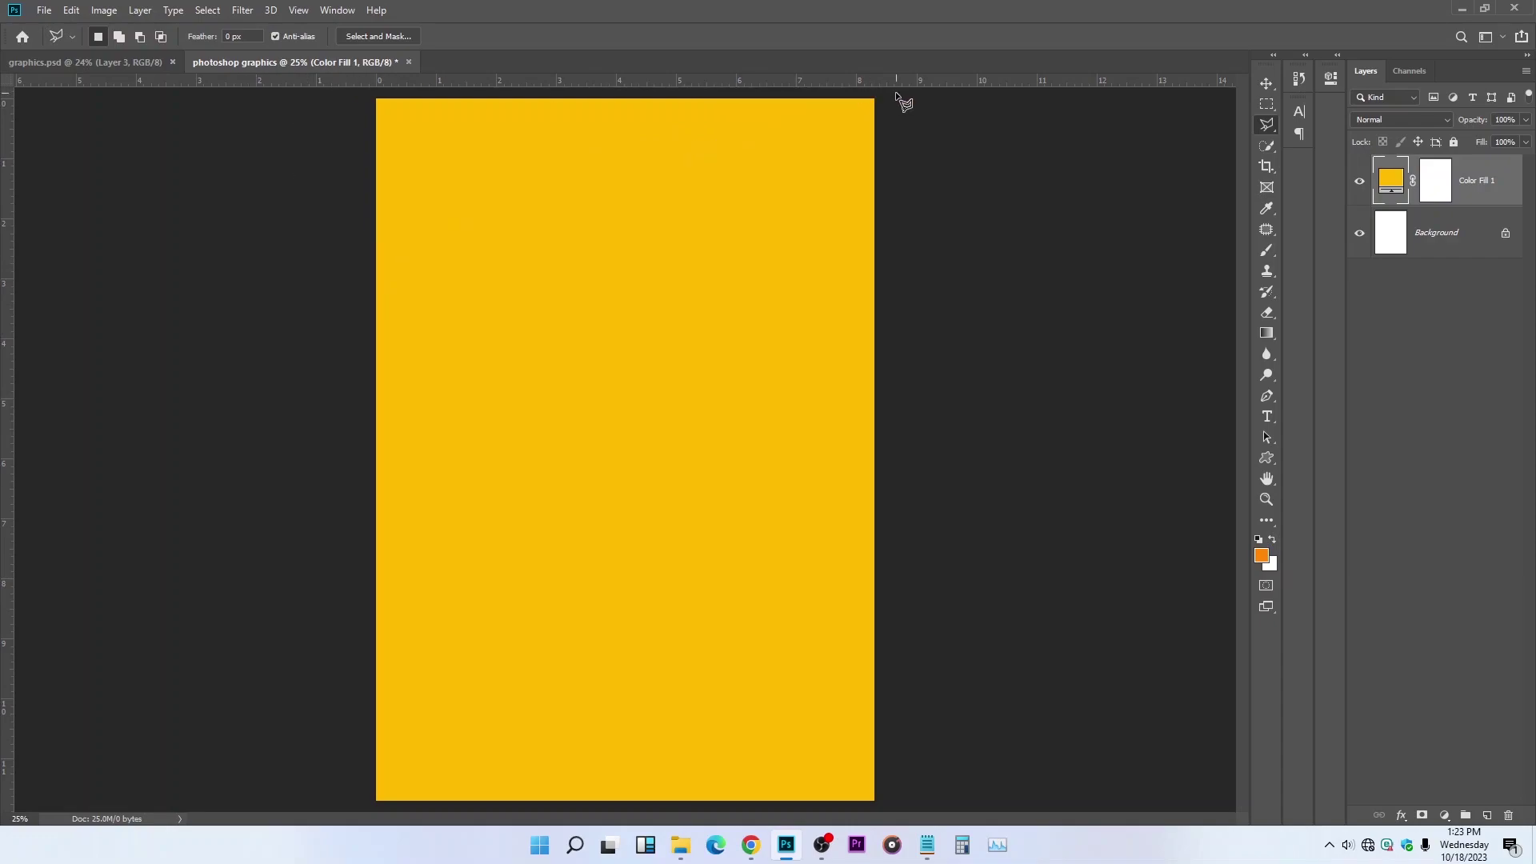
Step: Fill the wedge with an orange ff8702 Color Fill 2 layer and target its mask with the Brush
{"action": "left_click", "coordinate": [1444, 814]}
{"action": "left_click", "coordinate": [1432, 532]}
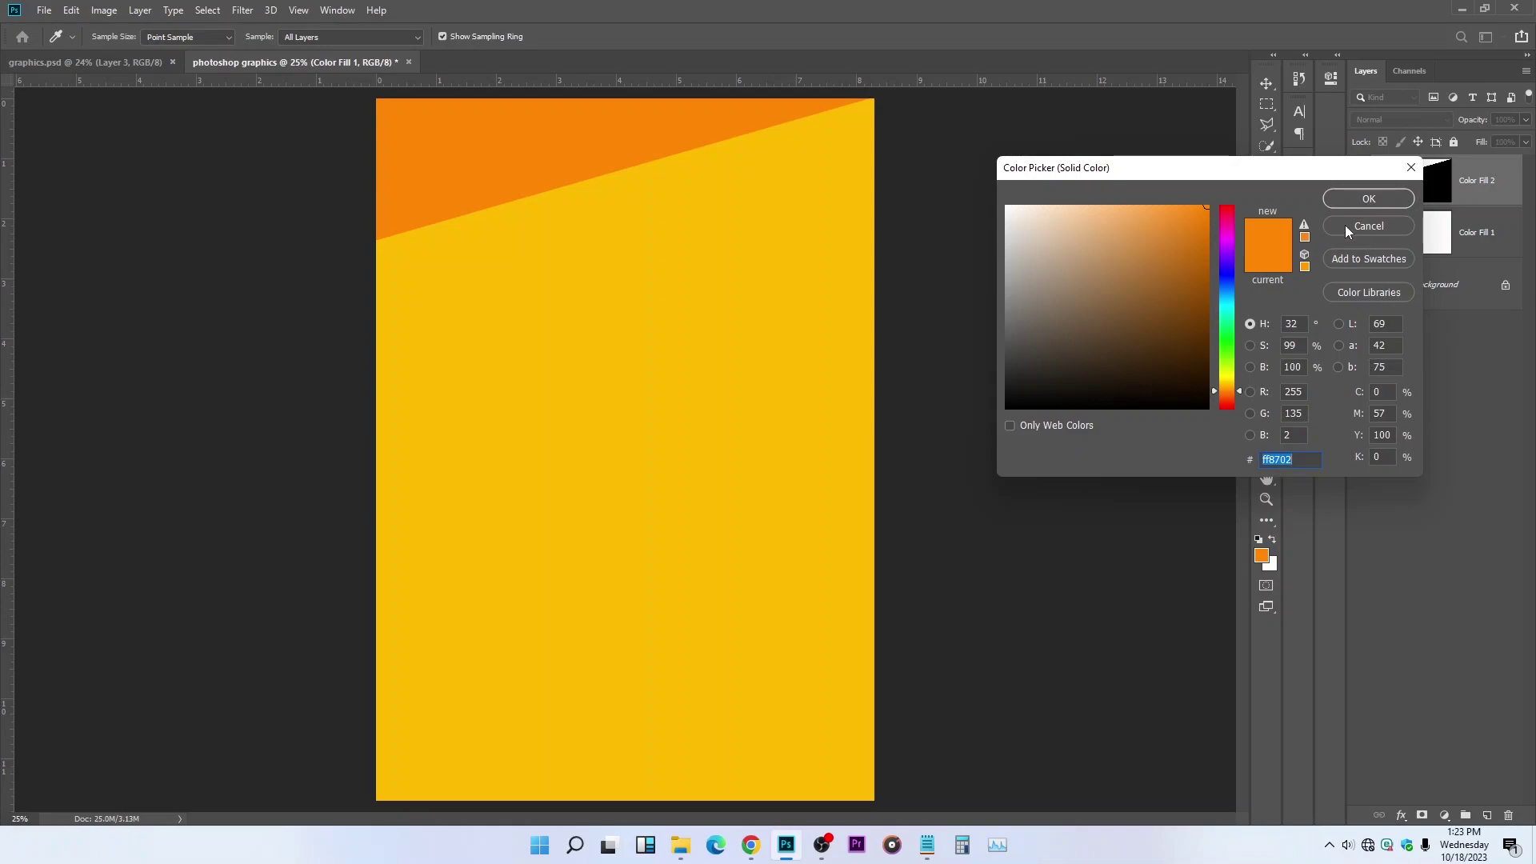
{"action": "left_click", "coordinate": [1379, 206]}
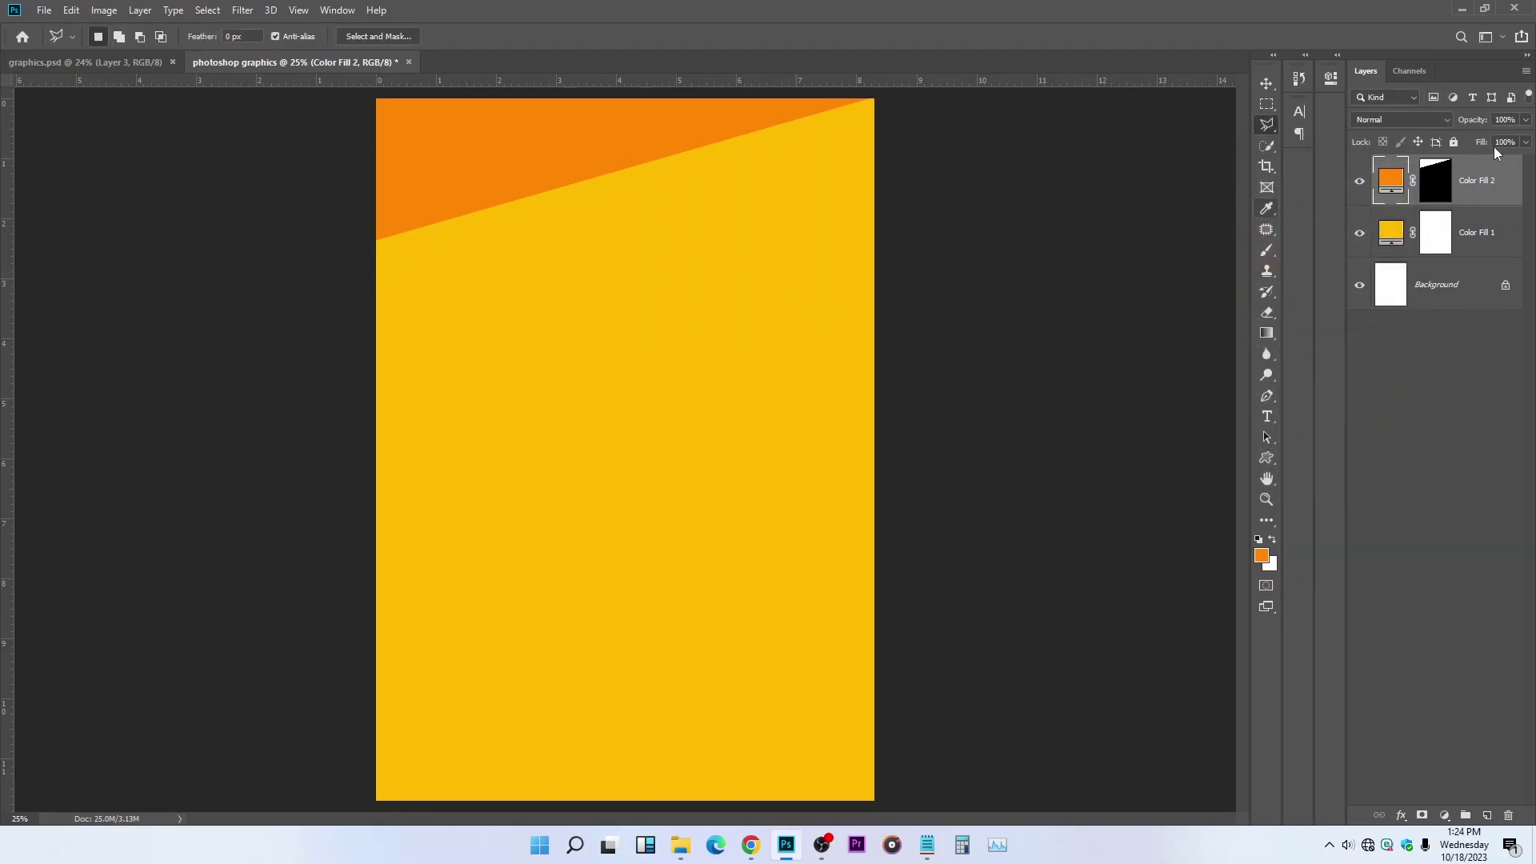
{"action": "left_click", "coordinate": [1436, 190]}
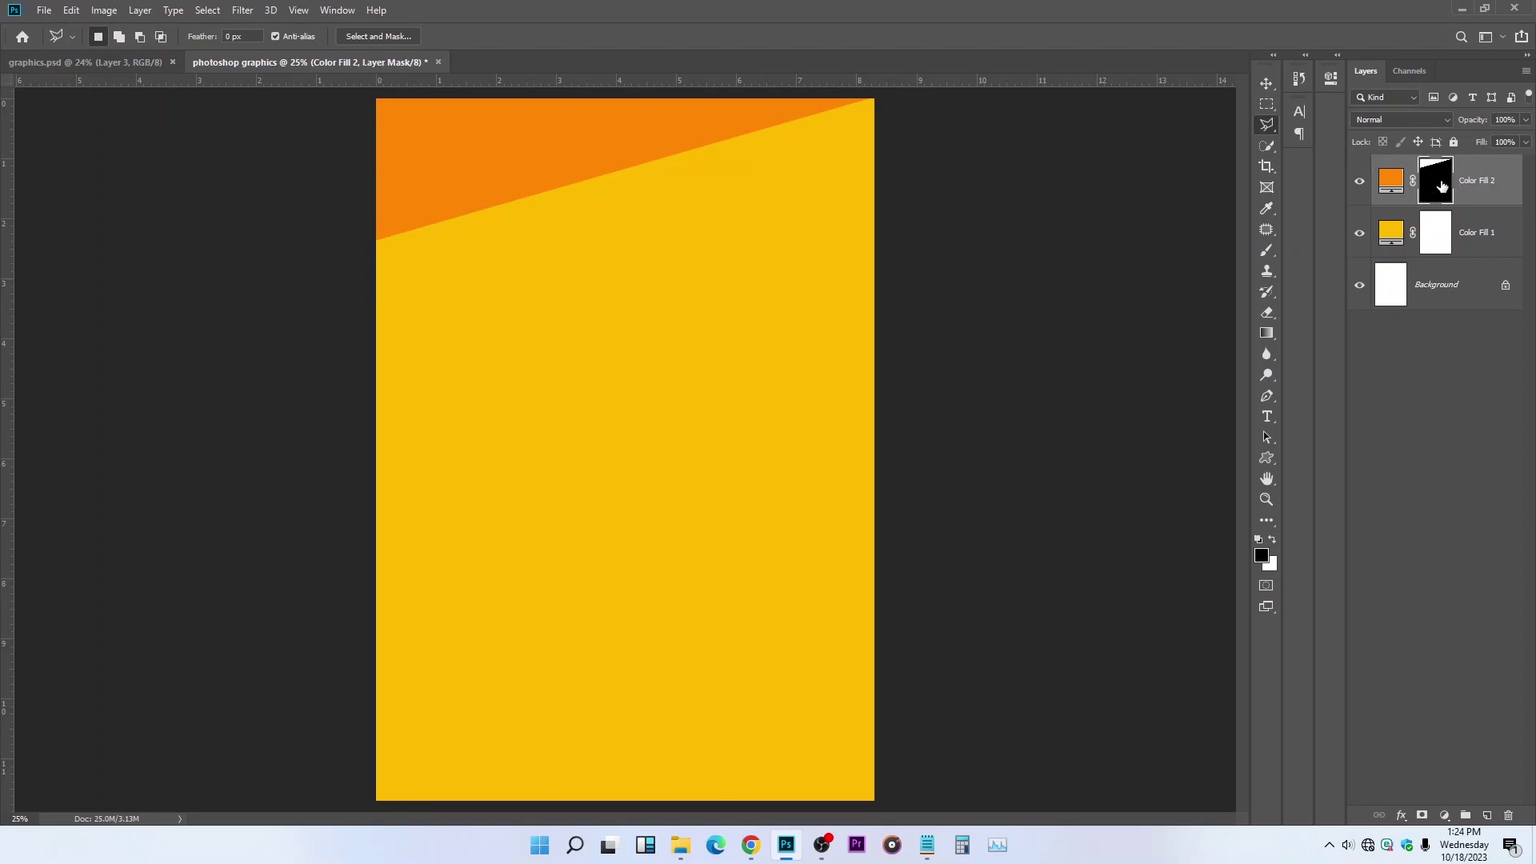
{"action": "left_click", "coordinate": [1267, 251]}
{"action": "scroll", "coordinate": [800, 200], "scroll_direction": "down", "scroll_amount": 1}
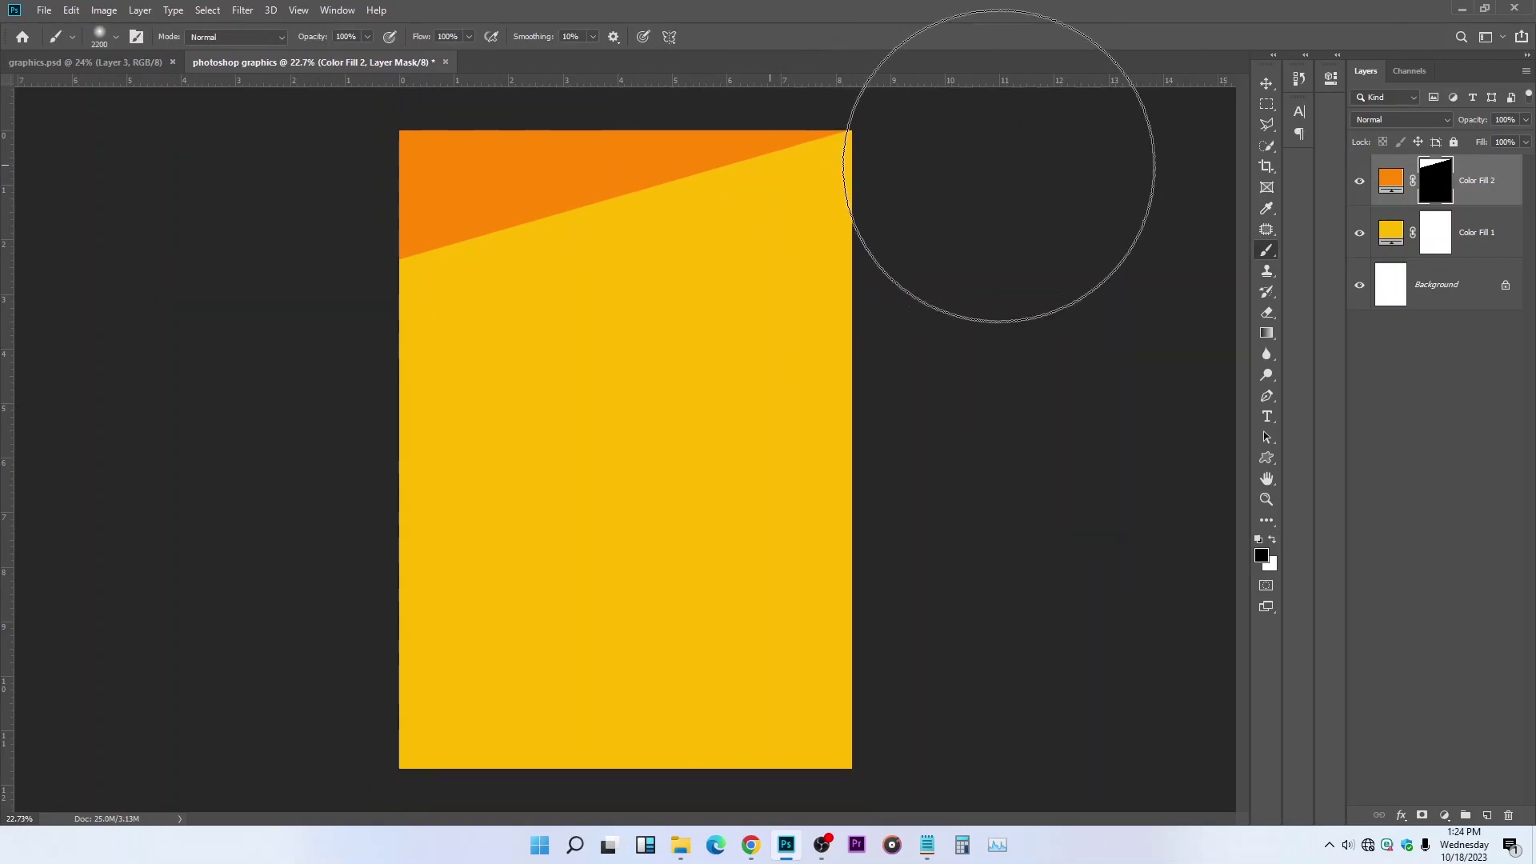
Step: Brush out the wedge's right end on Color Fill 2's mask so it fades into yellow
{"action": "left_click", "coordinate": [999, 166]}
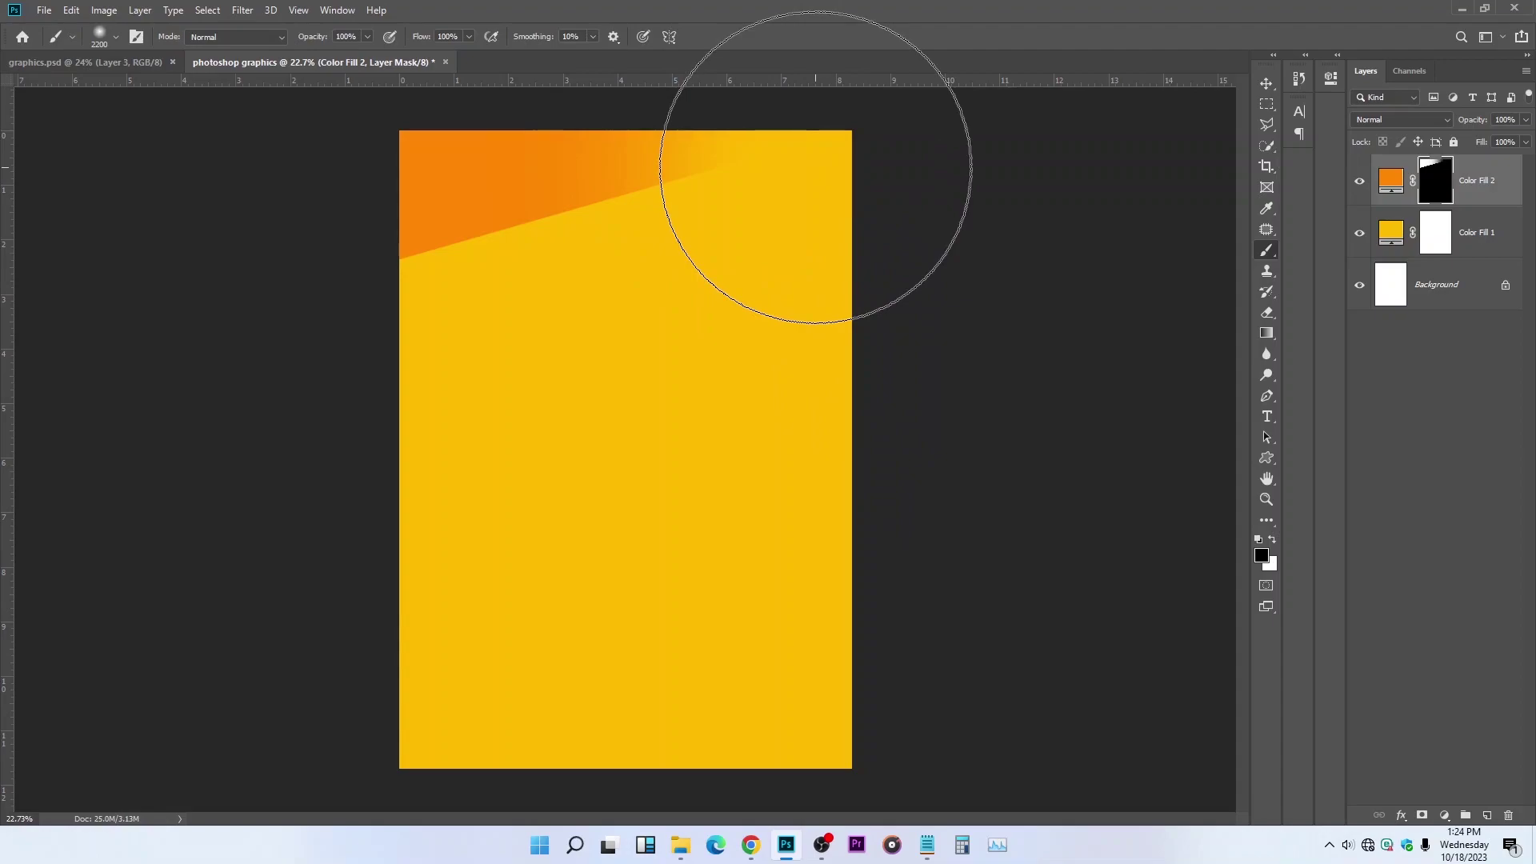
{"action": "left_click_drag", "start_coordinate": [816, 179], "coordinate": [713, 189]}
{"action": "left_click", "coordinate": [1266, 83]}
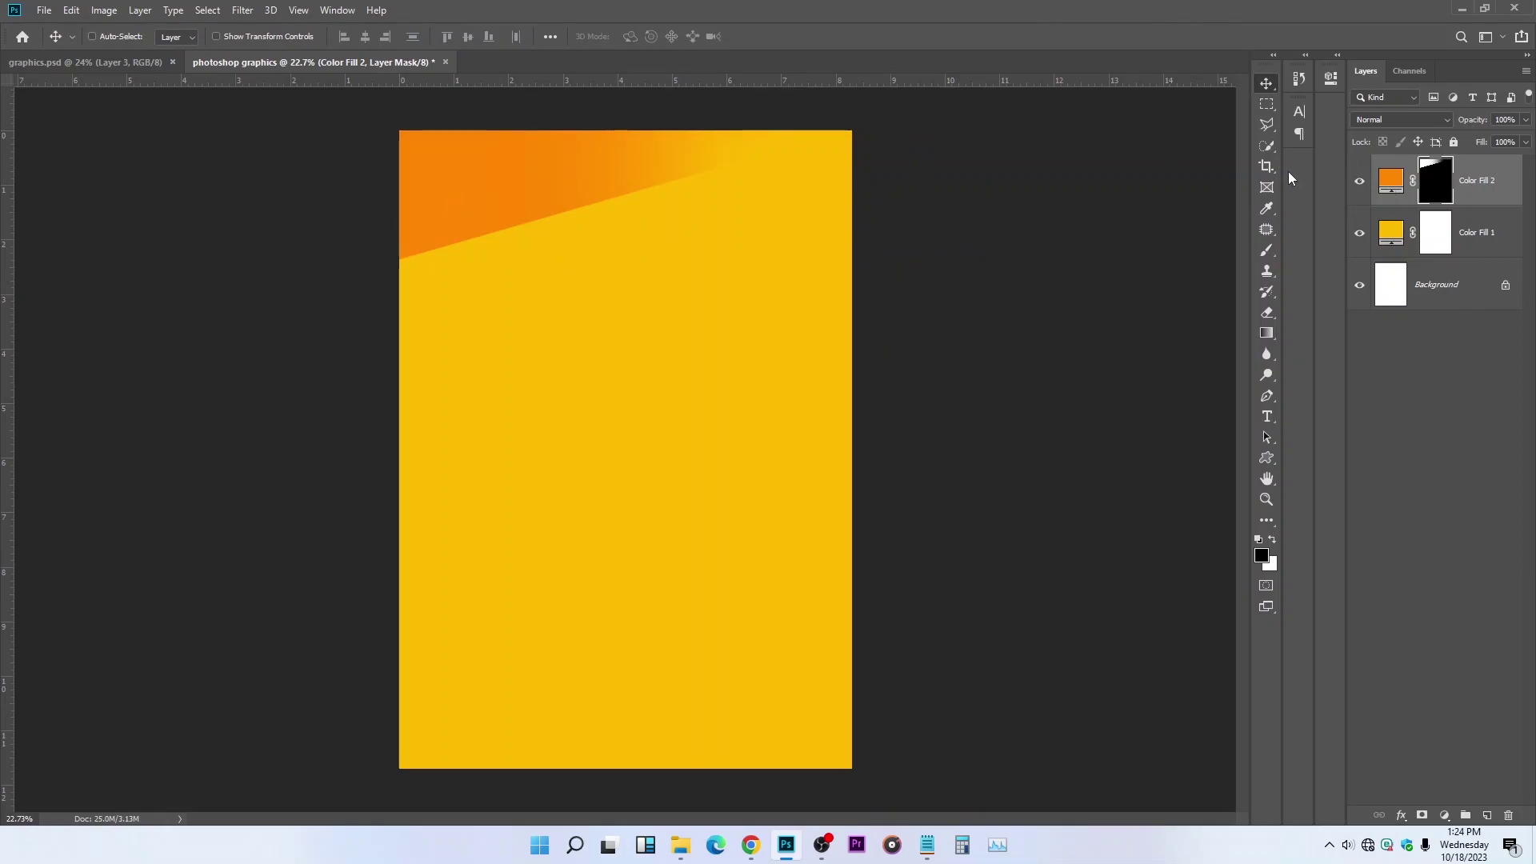
Step: Outline a slanted four-corner band across the page's middle with the Polygonal Lasso
{"action": "left_click", "coordinate": [1268, 127]}
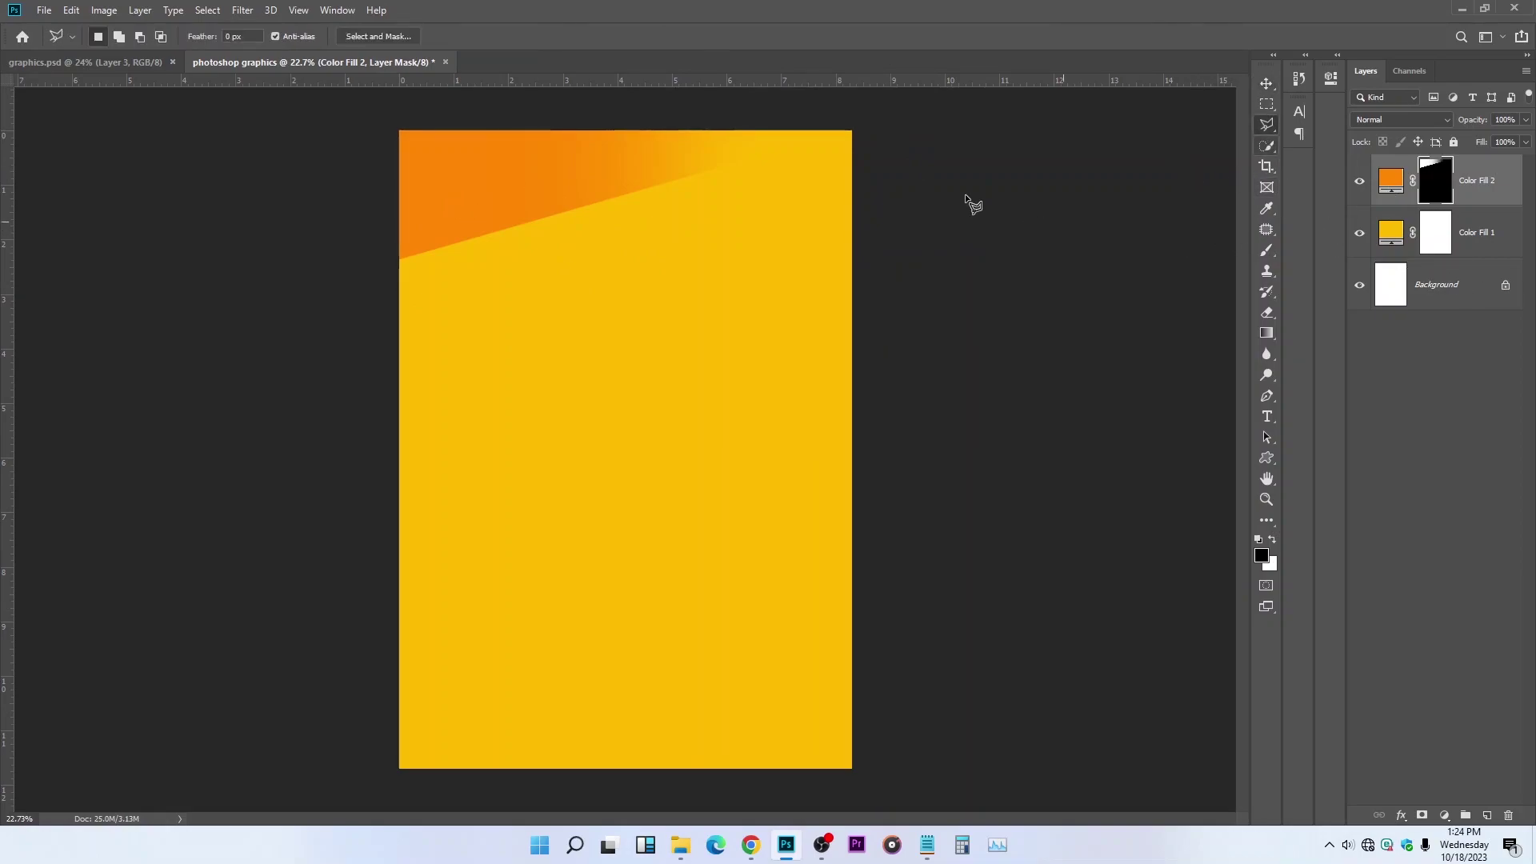
{"action": "left_click", "coordinate": [864, 256]}
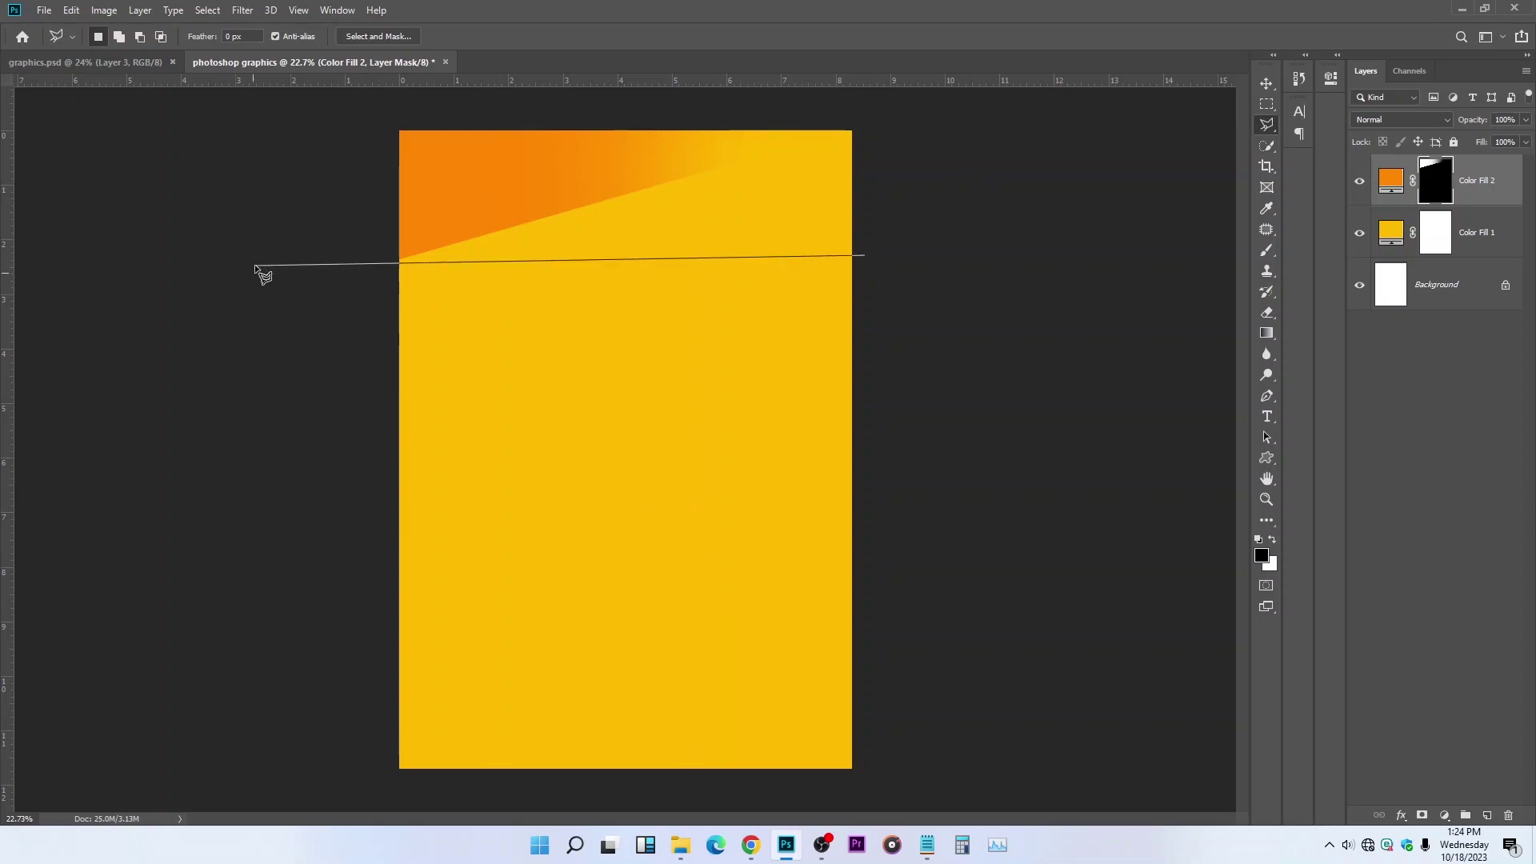
{"action": "key", "text": "Escape"}
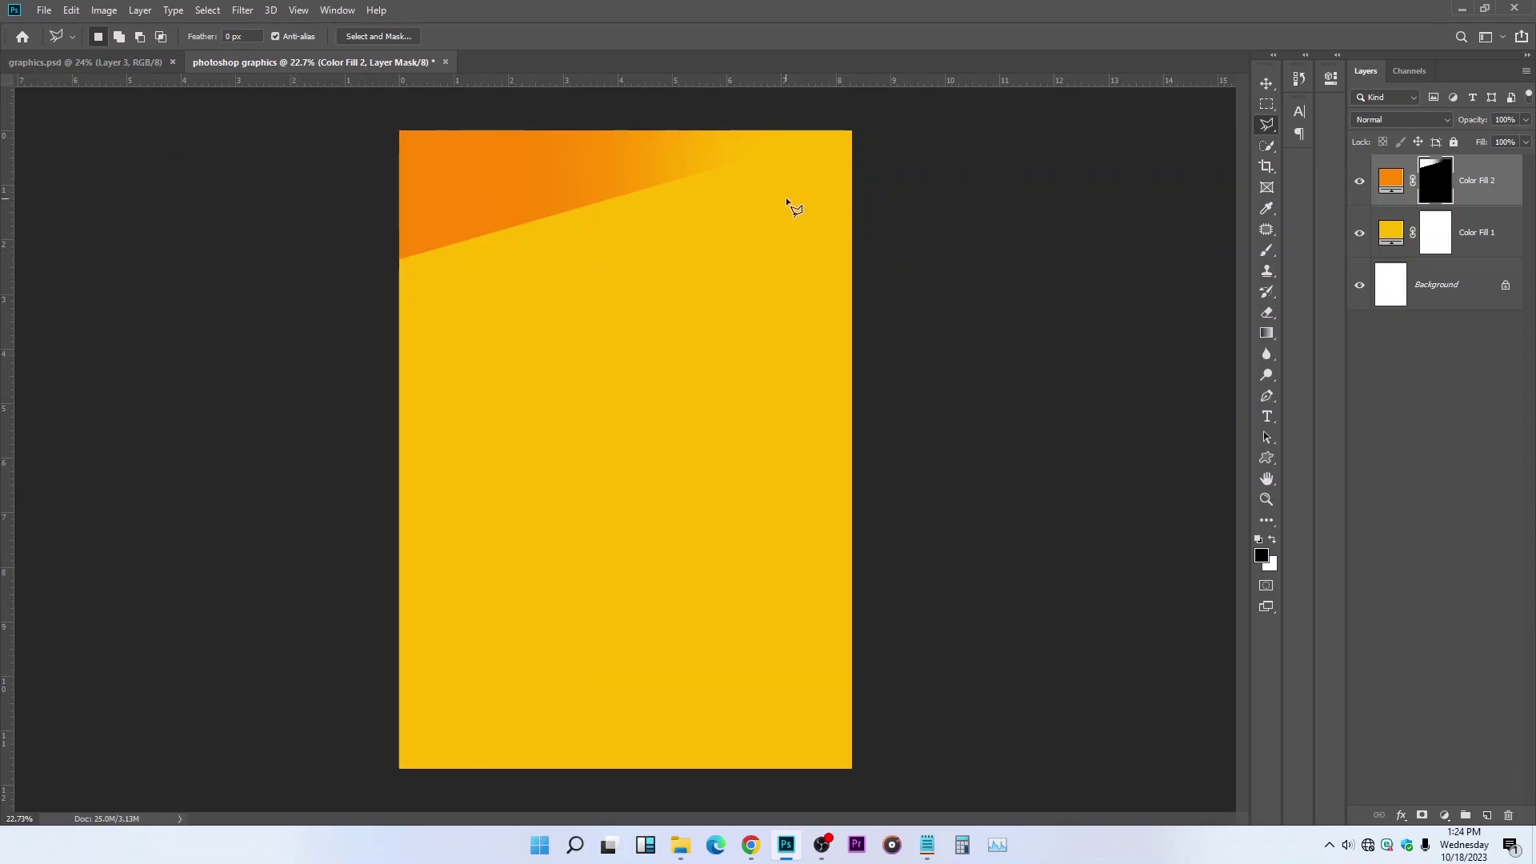
{"action": "left_click", "coordinate": [864, 228]}
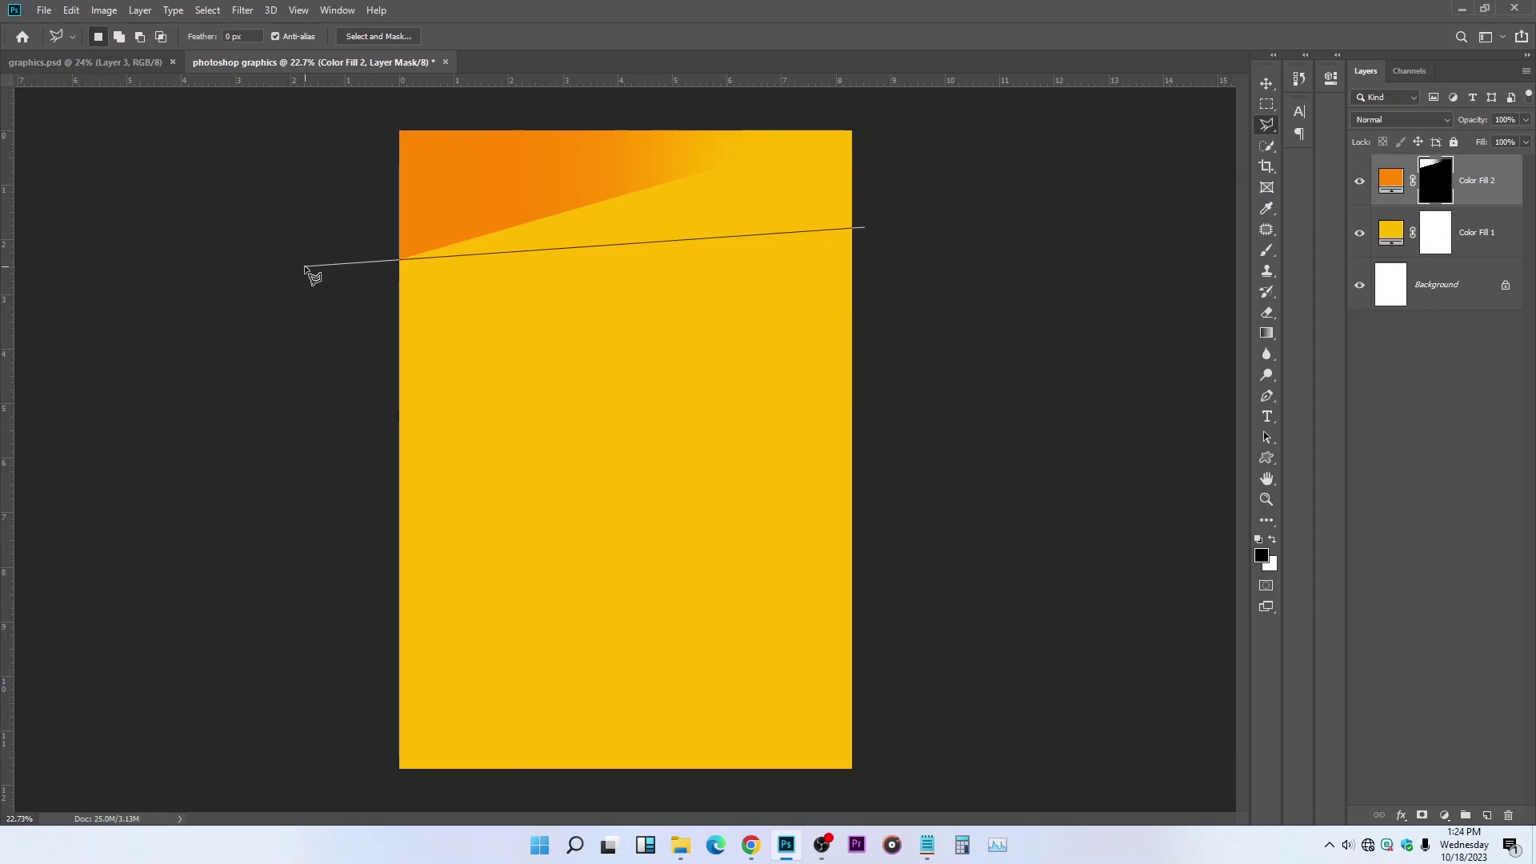
{"action": "left_click", "coordinate": [363, 260]}
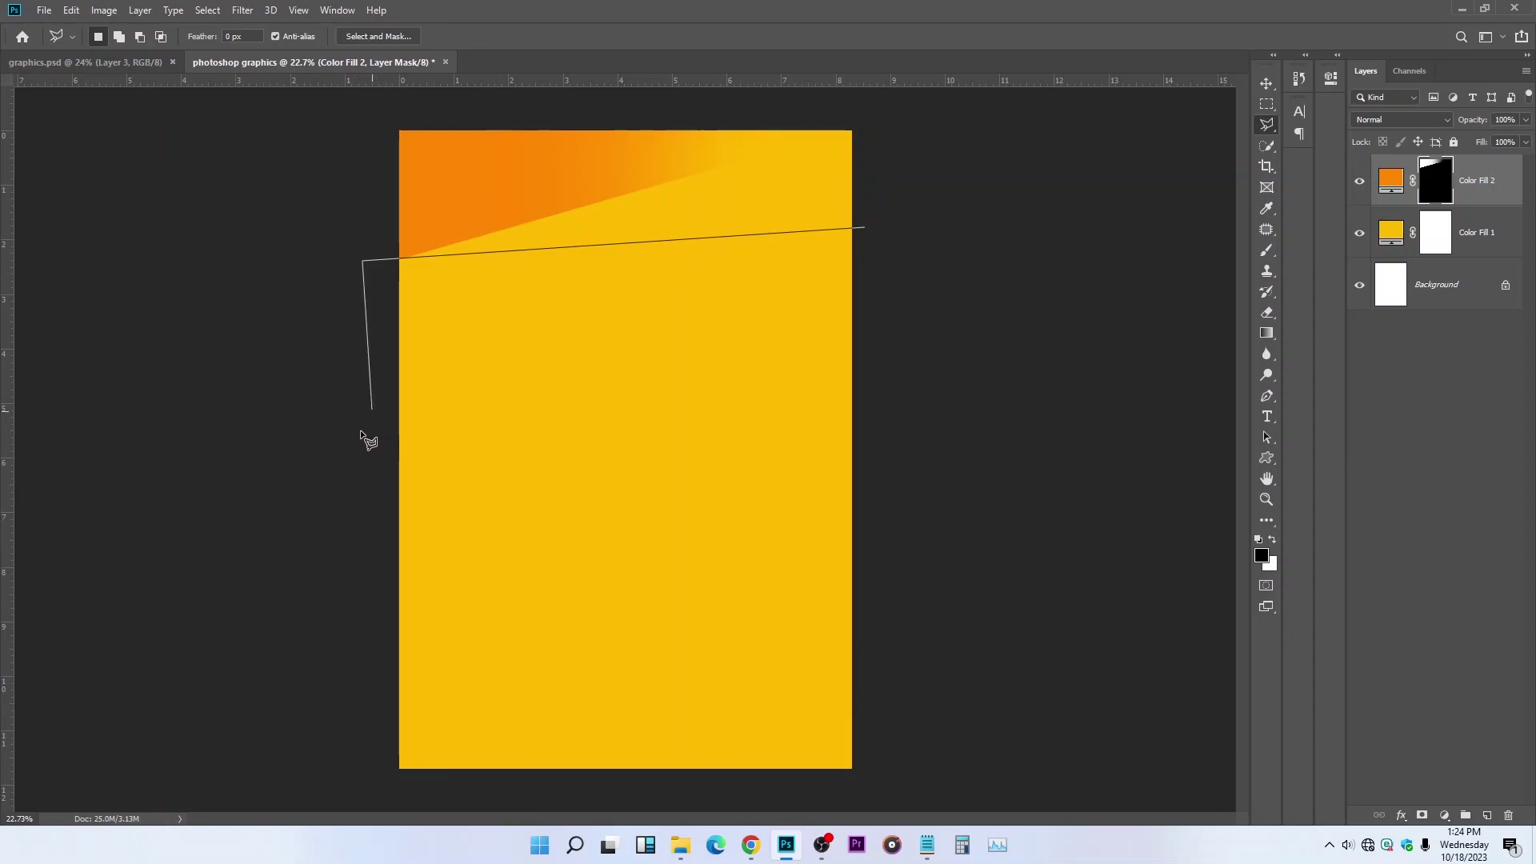
{"action": "left_click", "coordinate": [363, 457]}
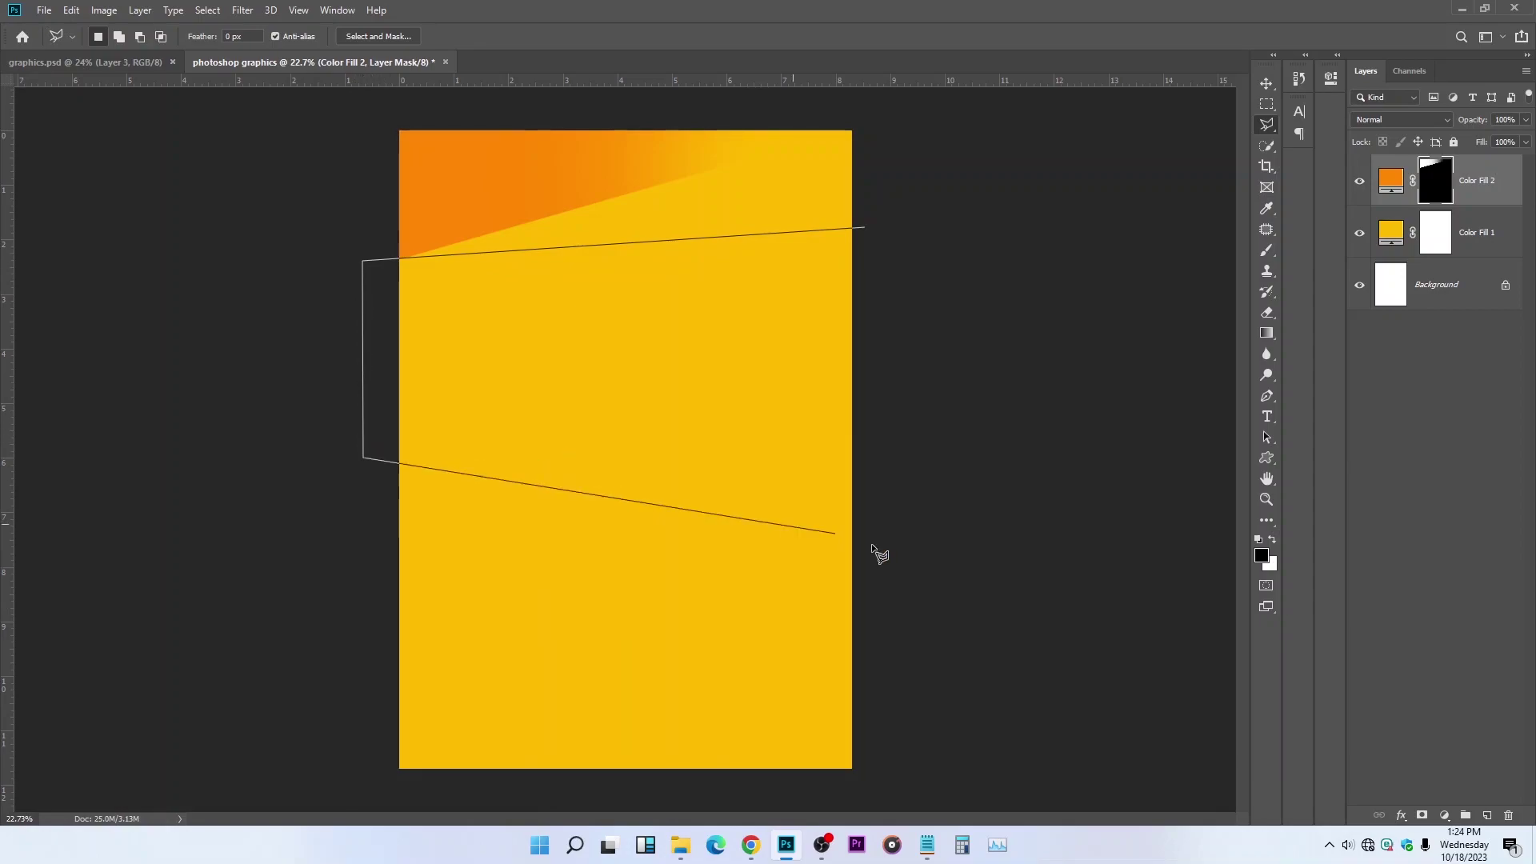
{"action": "left_click", "coordinate": [893, 497]}
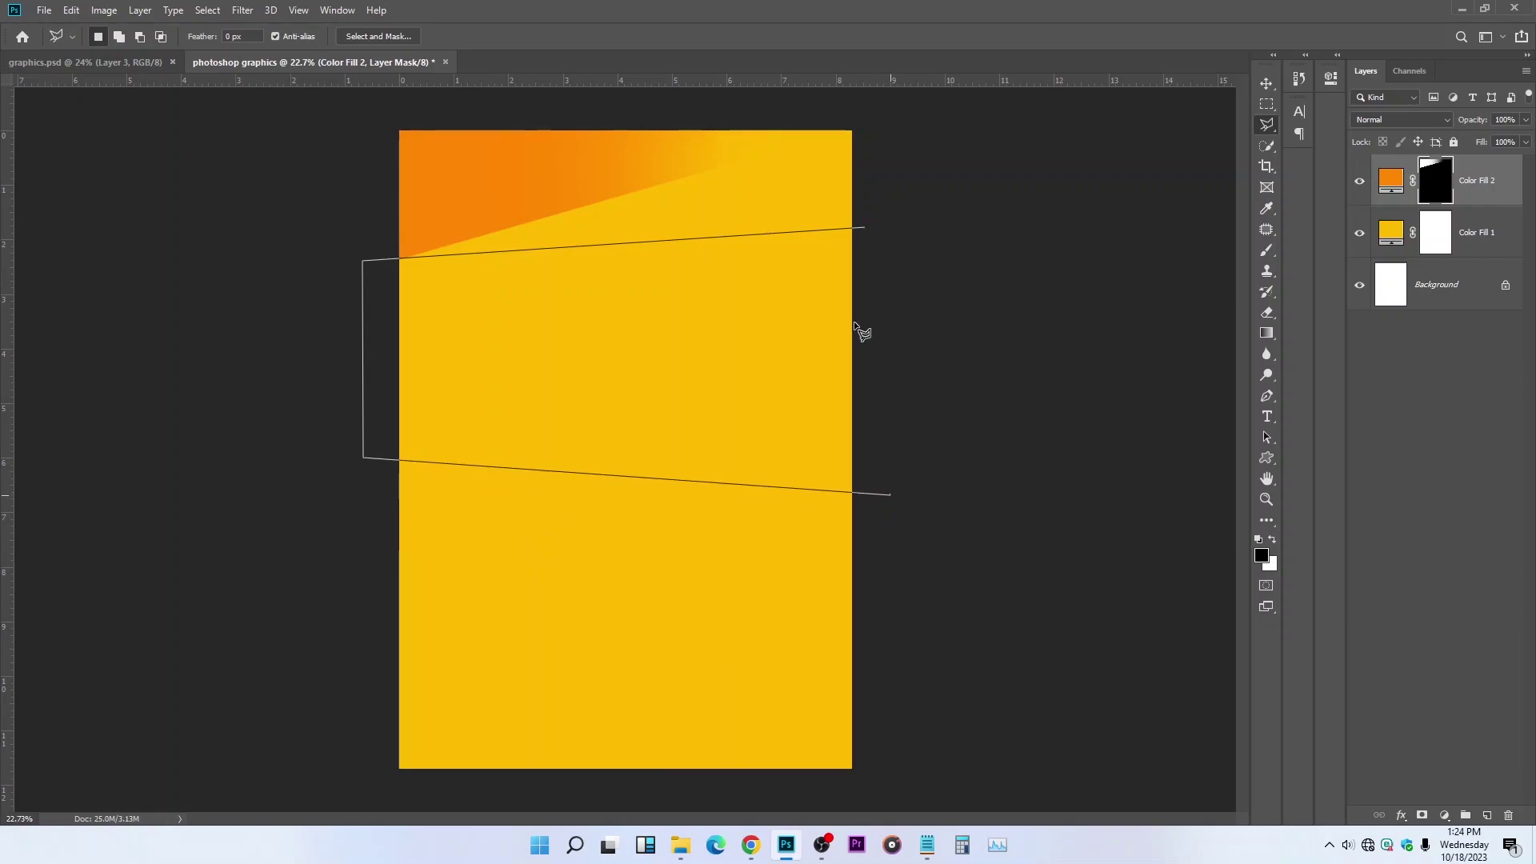
{"action": "left_click", "coordinate": [864, 231]}
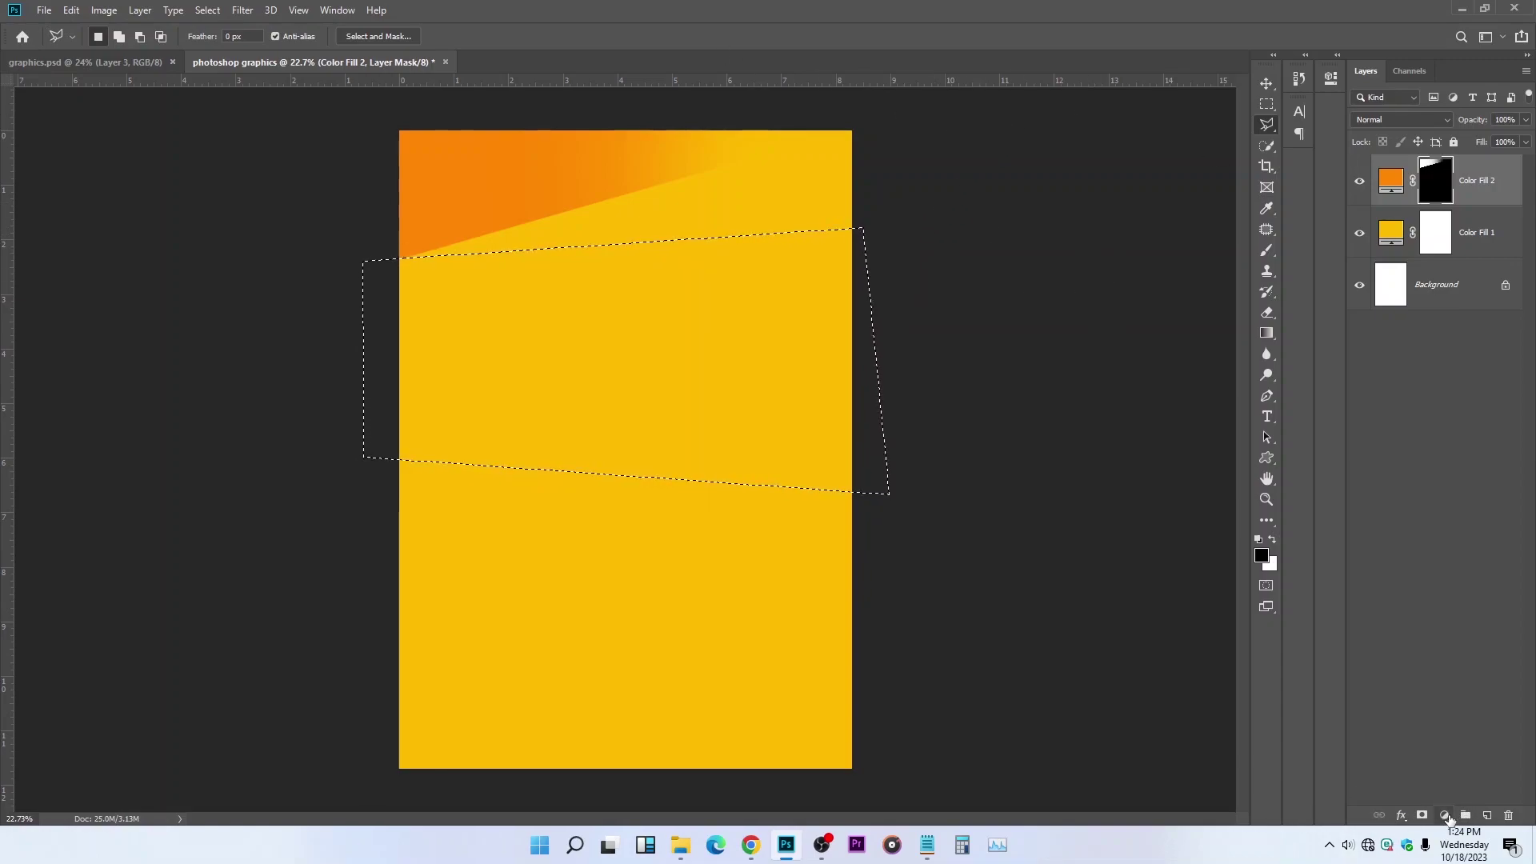
Step: Start a Solid Color fill for the band, then cancel it
{"action": "left_click", "coordinate": [1446, 816]}
{"action": "left_click", "coordinate": [1439, 533]}
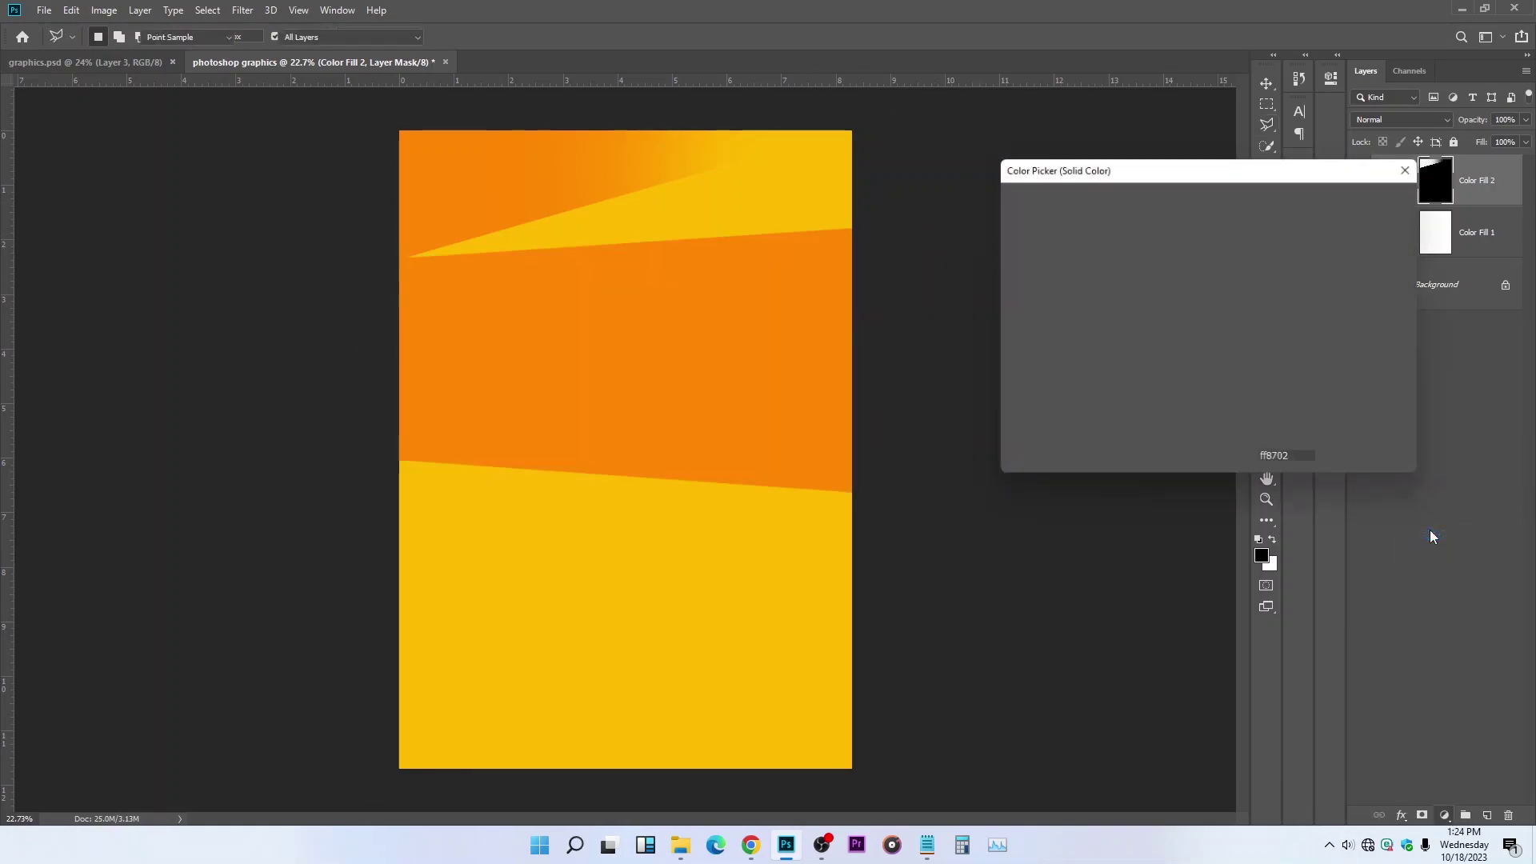
{"action": "left_click", "coordinate": [1374, 224]}
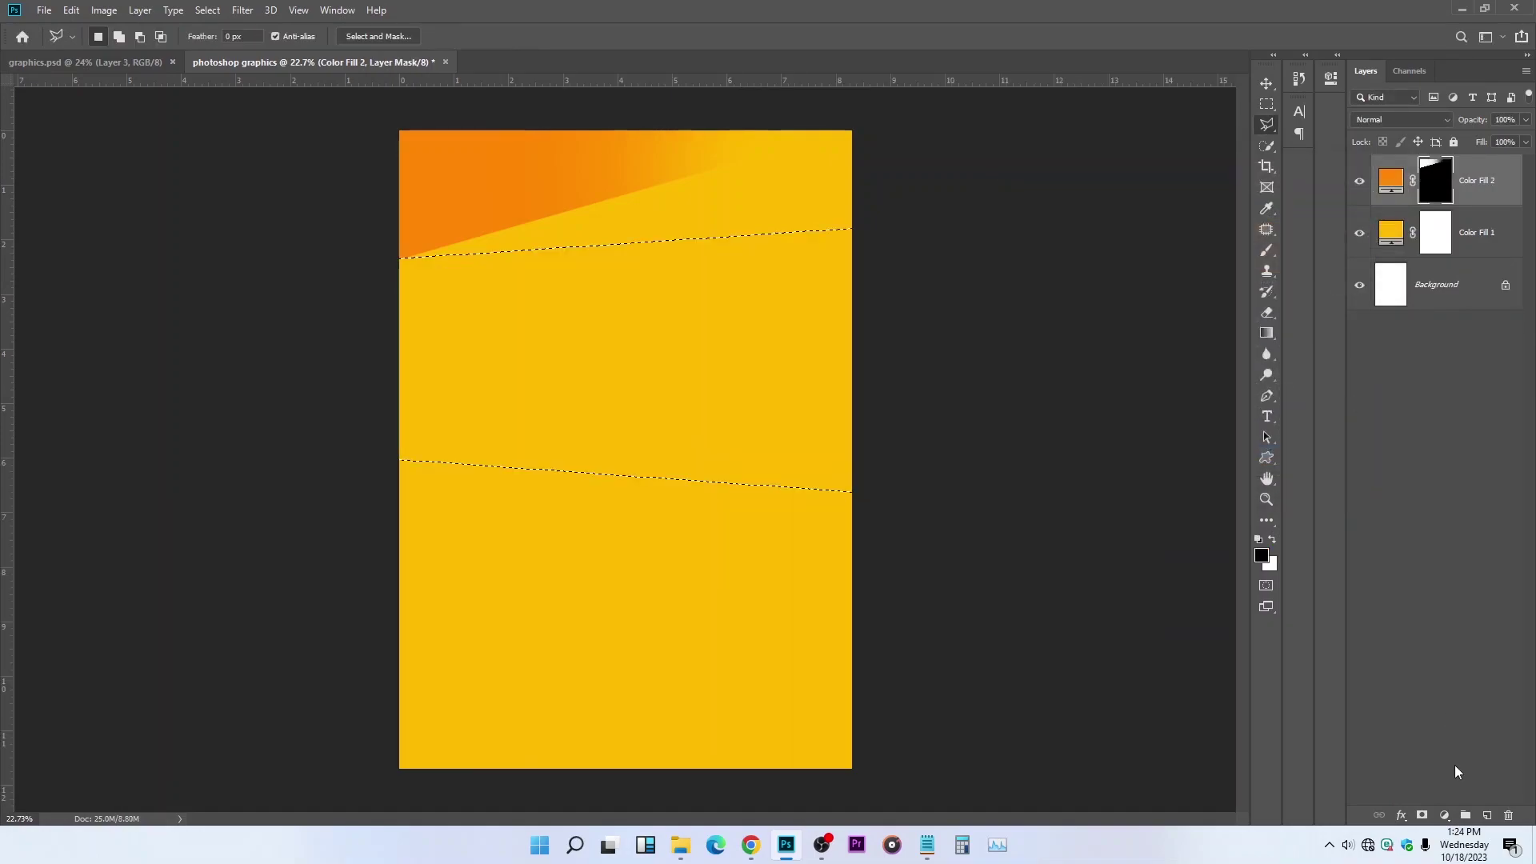
{"action": "left_click", "coordinate": [1445, 816]}
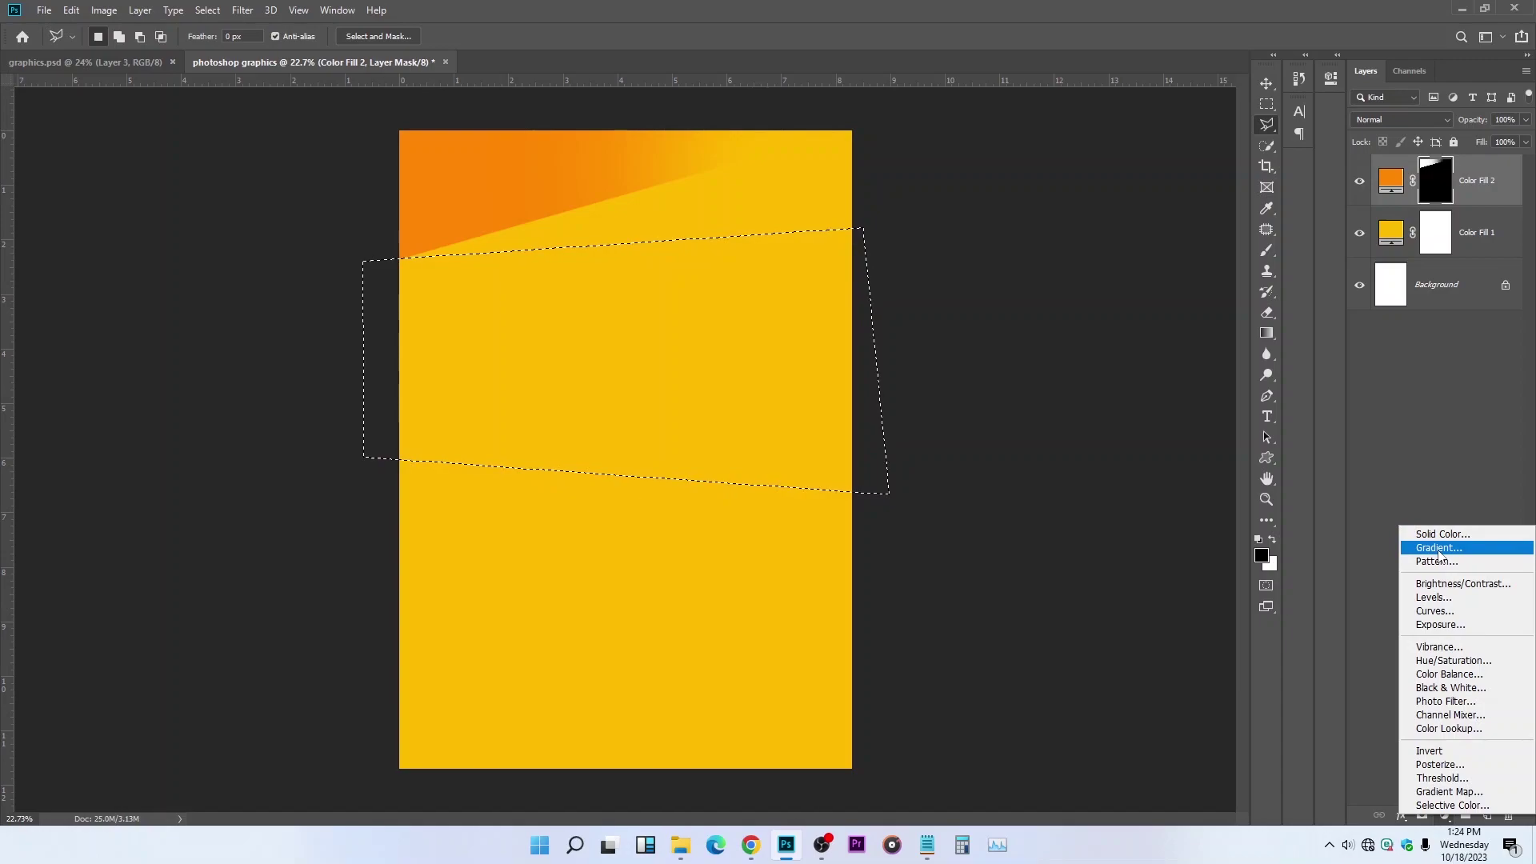
Step: Add a Gradient fill from the red preset with dark red and red stops, angled about 19°
{"action": "left_click", "coordinate": [1435, 551]}
{"action": "left_click", "coordinate": [1097, 256]}
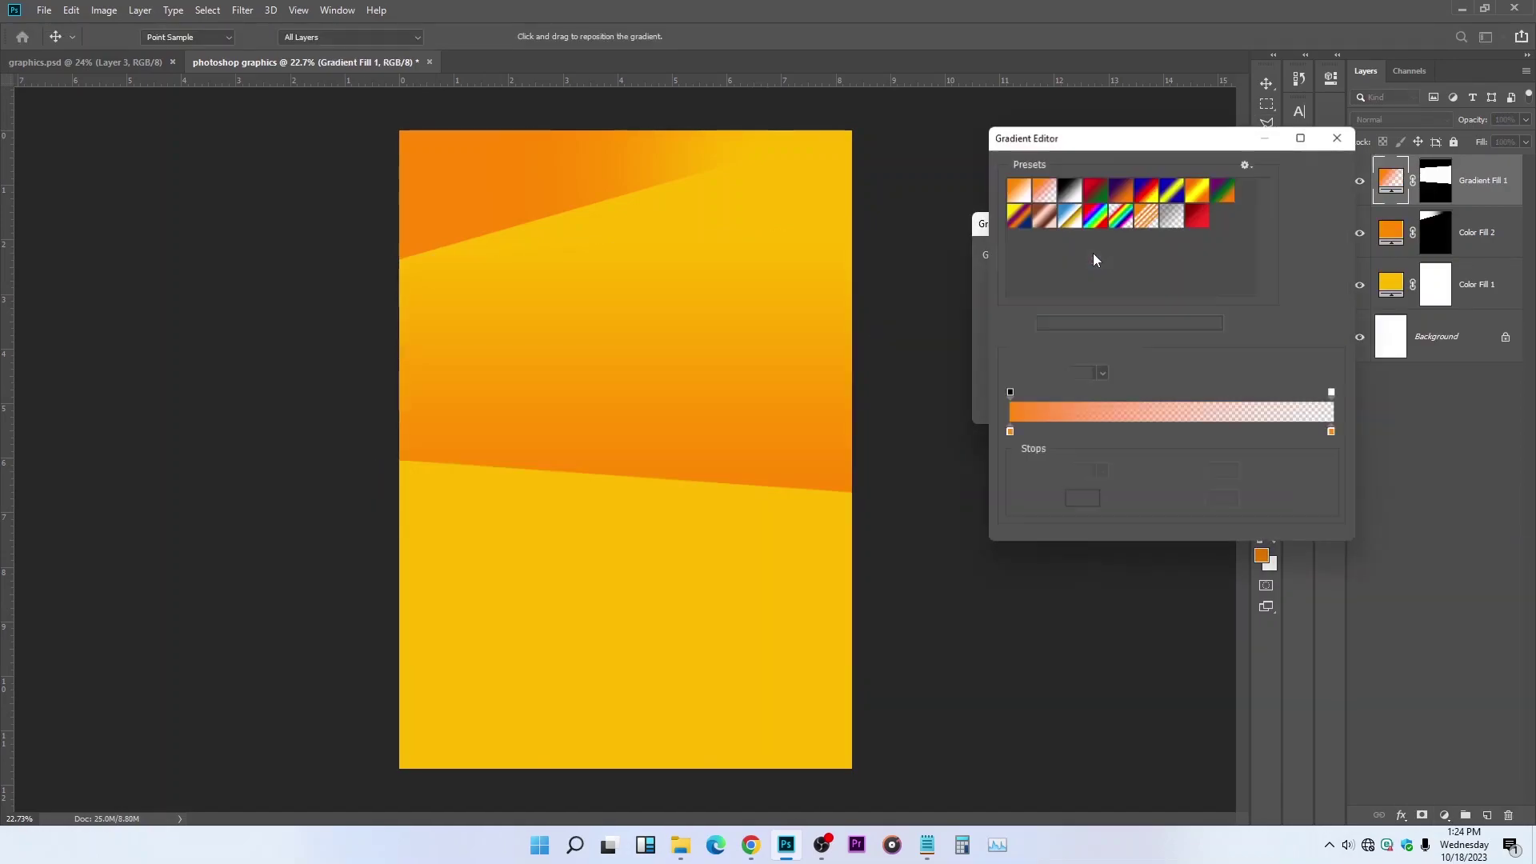
{"action": "left_click", "coordinate": [1189, 216]}
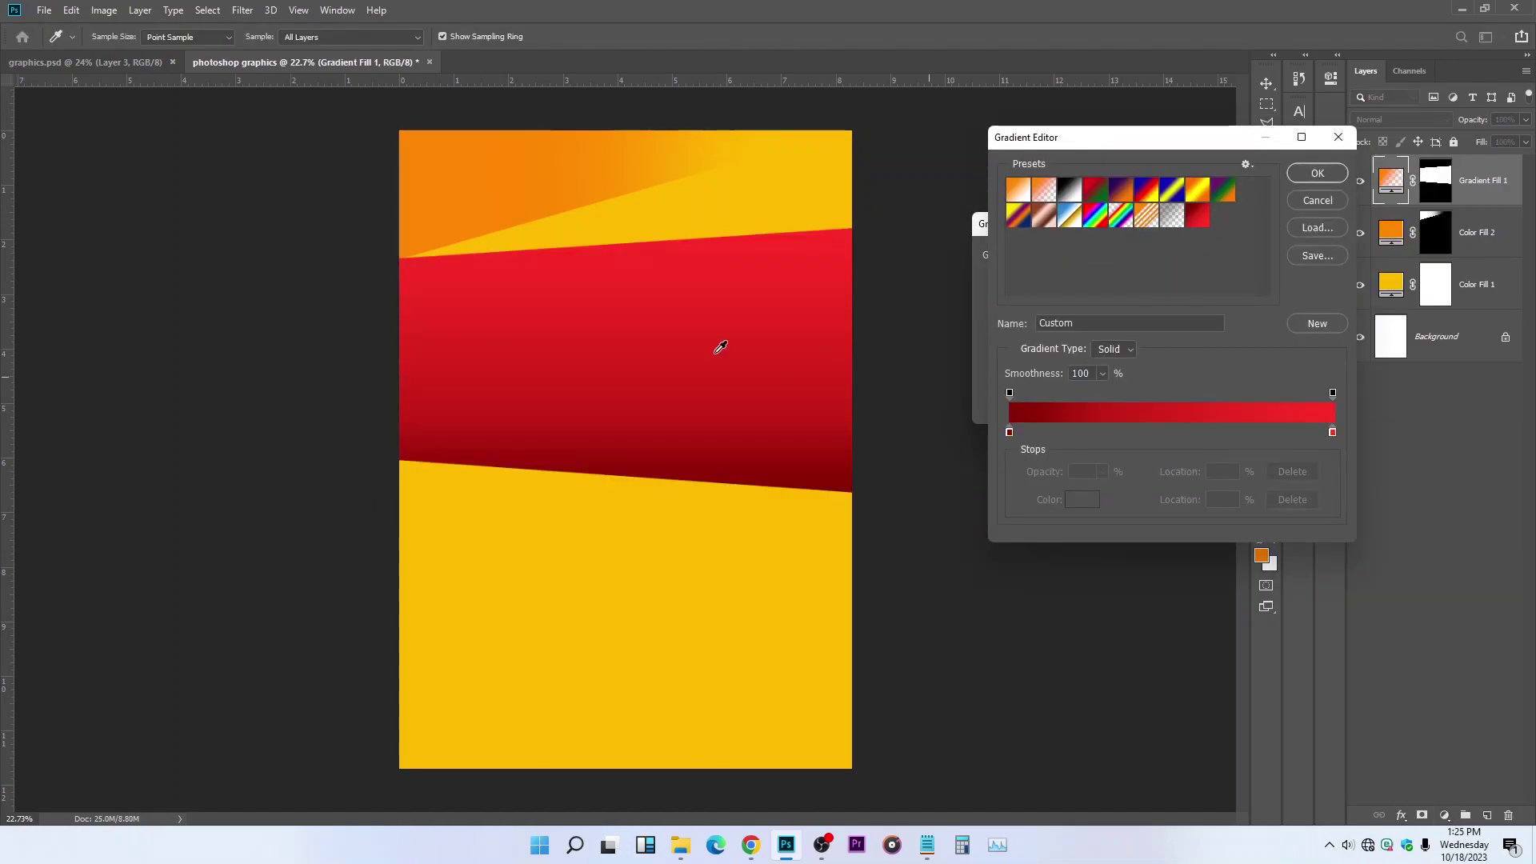
{"action": "left_click", "coordinate": [1007, 433]}
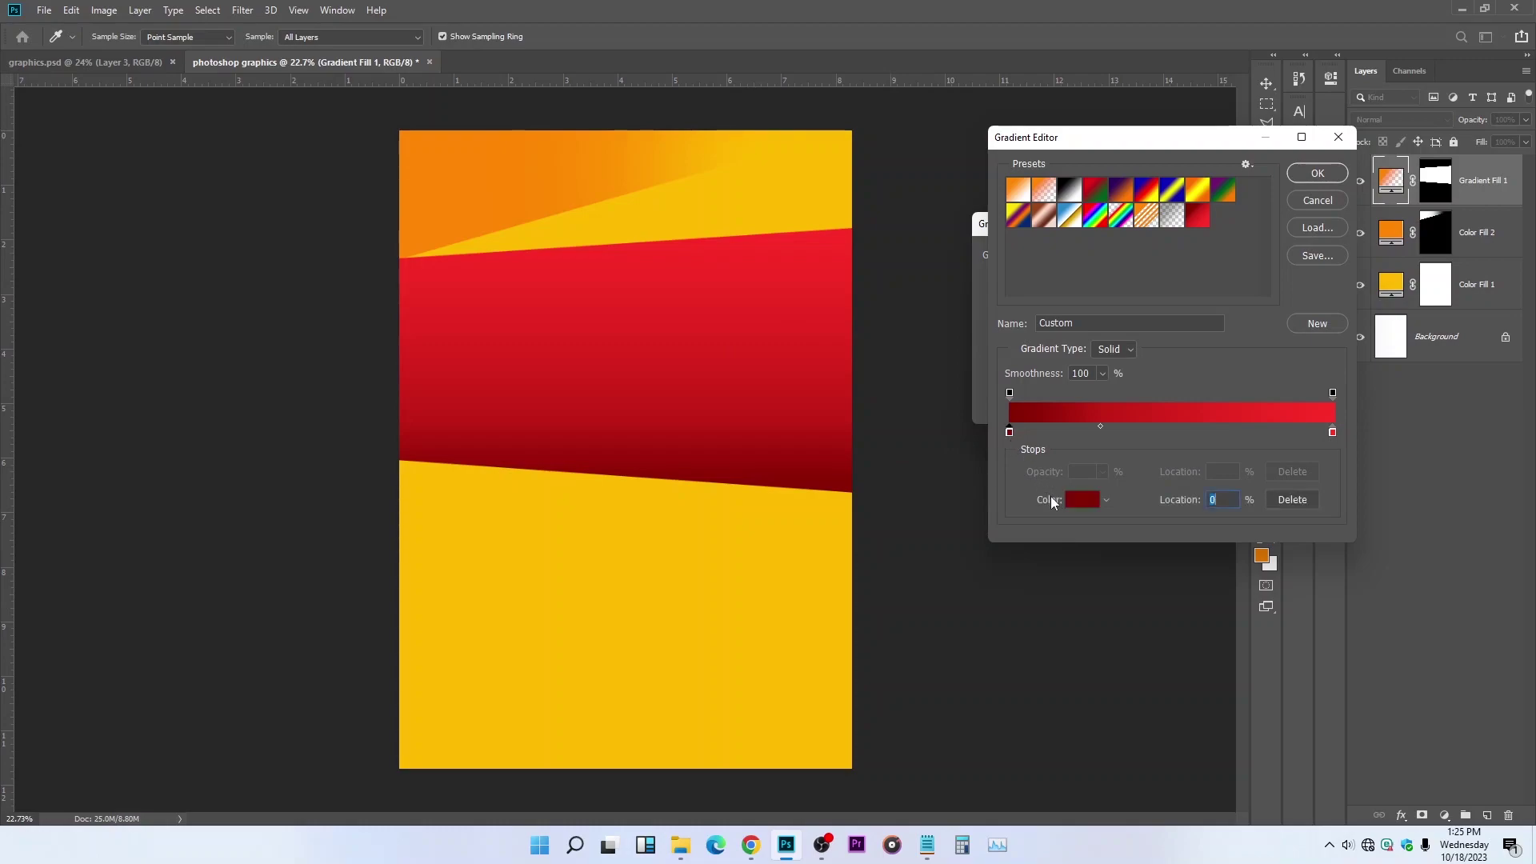
{"action": "left_click", "coordinate": [1080, 501]}
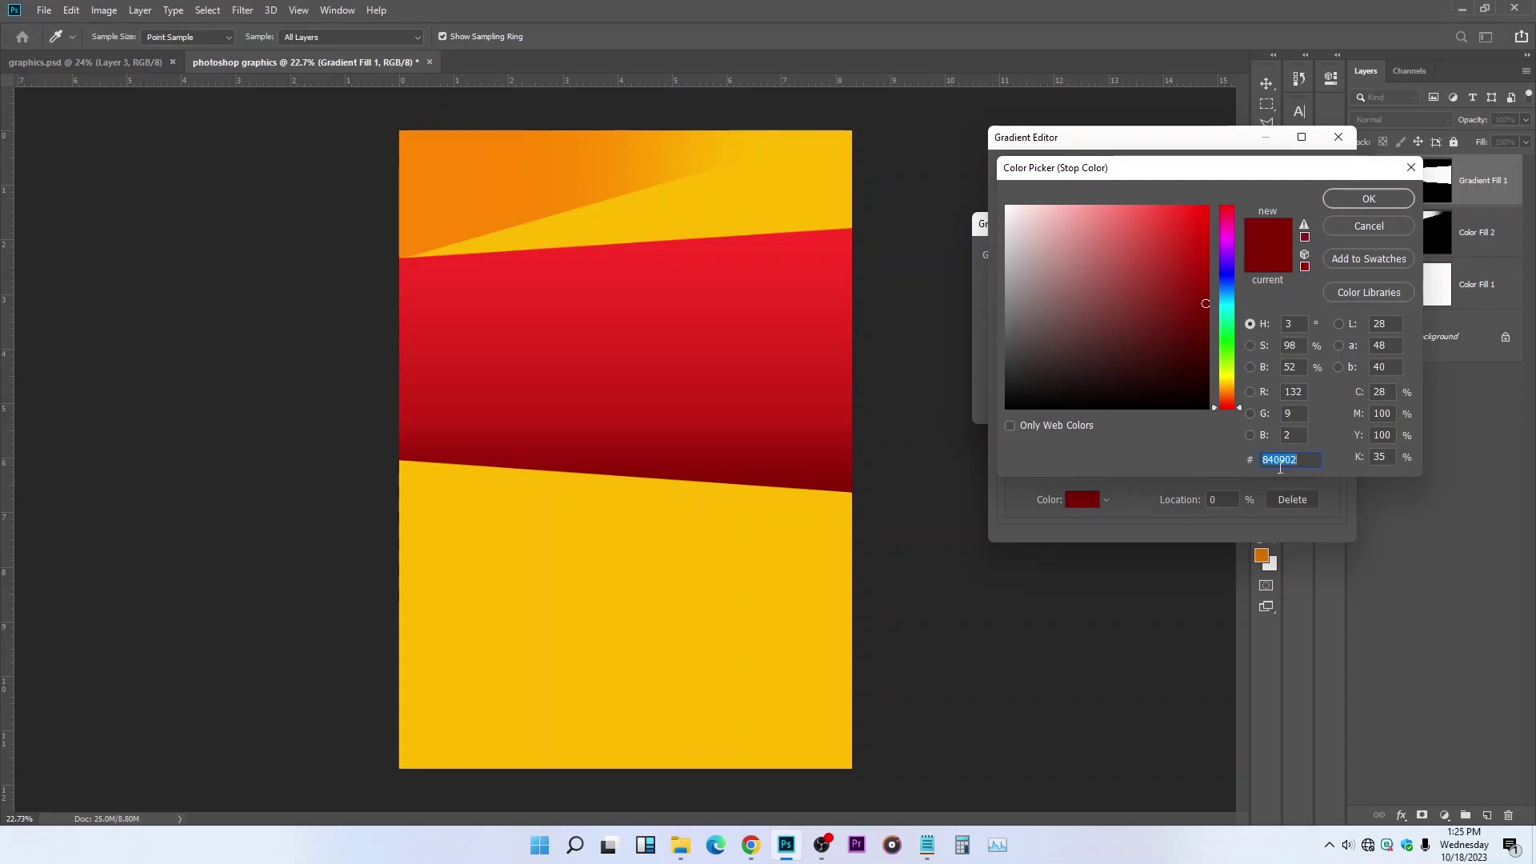
{"action": "left_click", "coordinate": [1368, 198]}
{"action": "left_click", "coordinate": [1332, 432]}
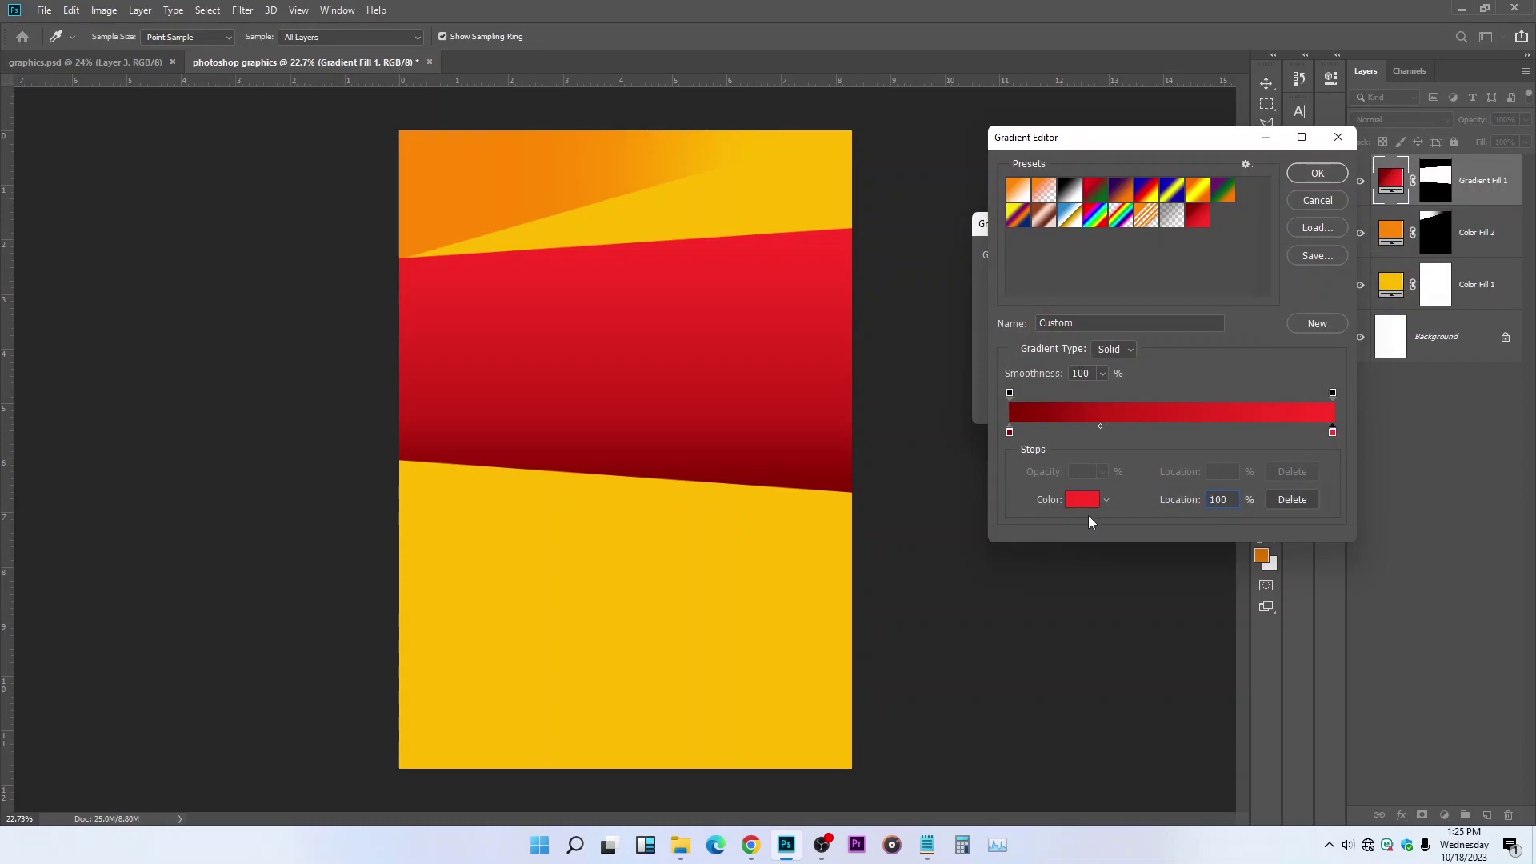
{"action": "left_click", "coordinate": [1082, 500]}
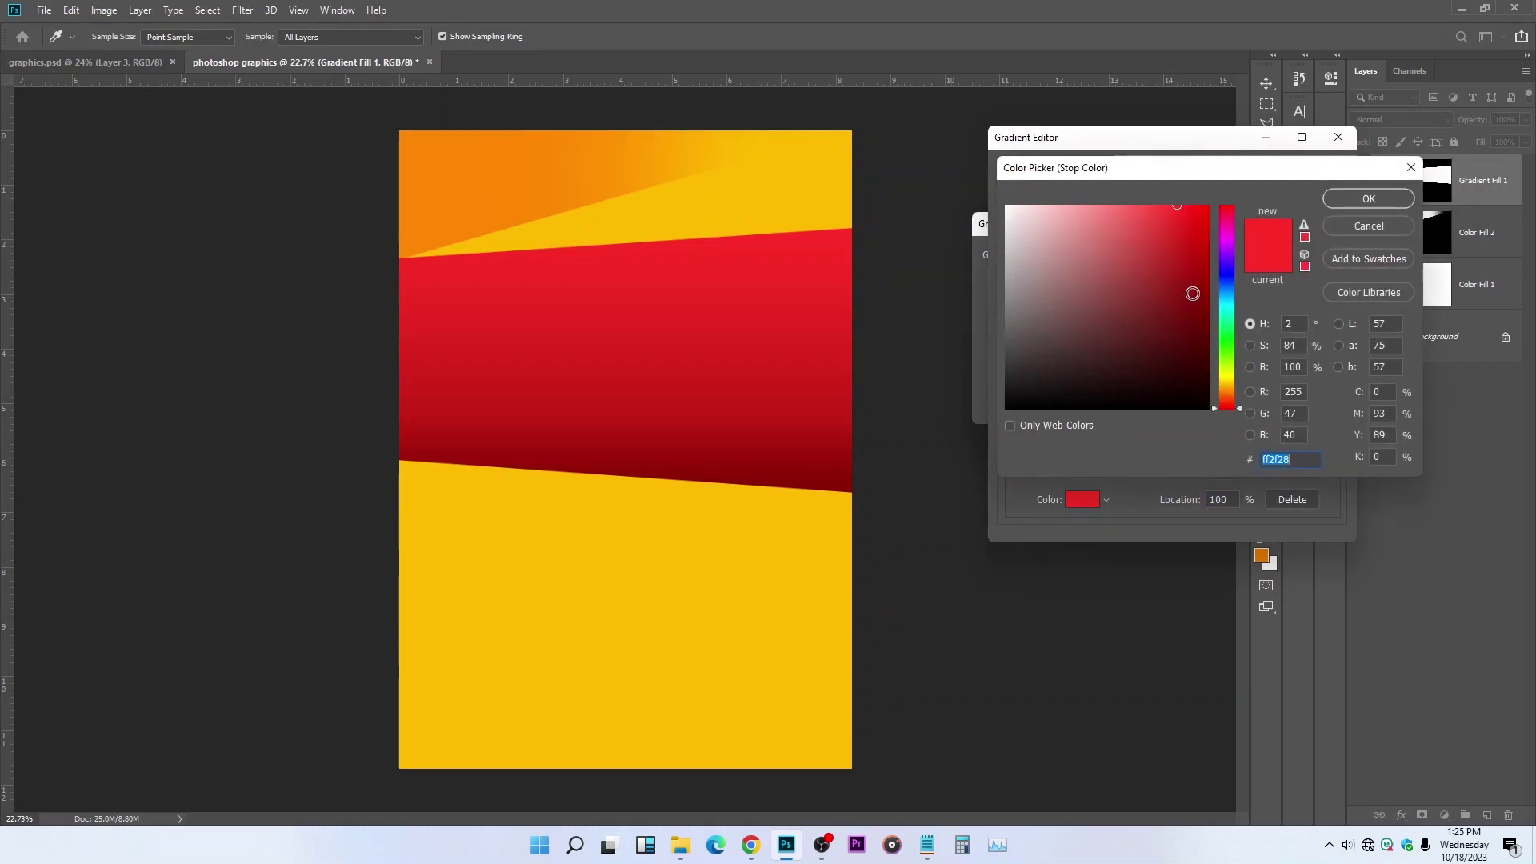
{"action": "left_click", "coordinate": [1294, 465]}
{"action": "left_click", "coordinate": [1366, 198]}
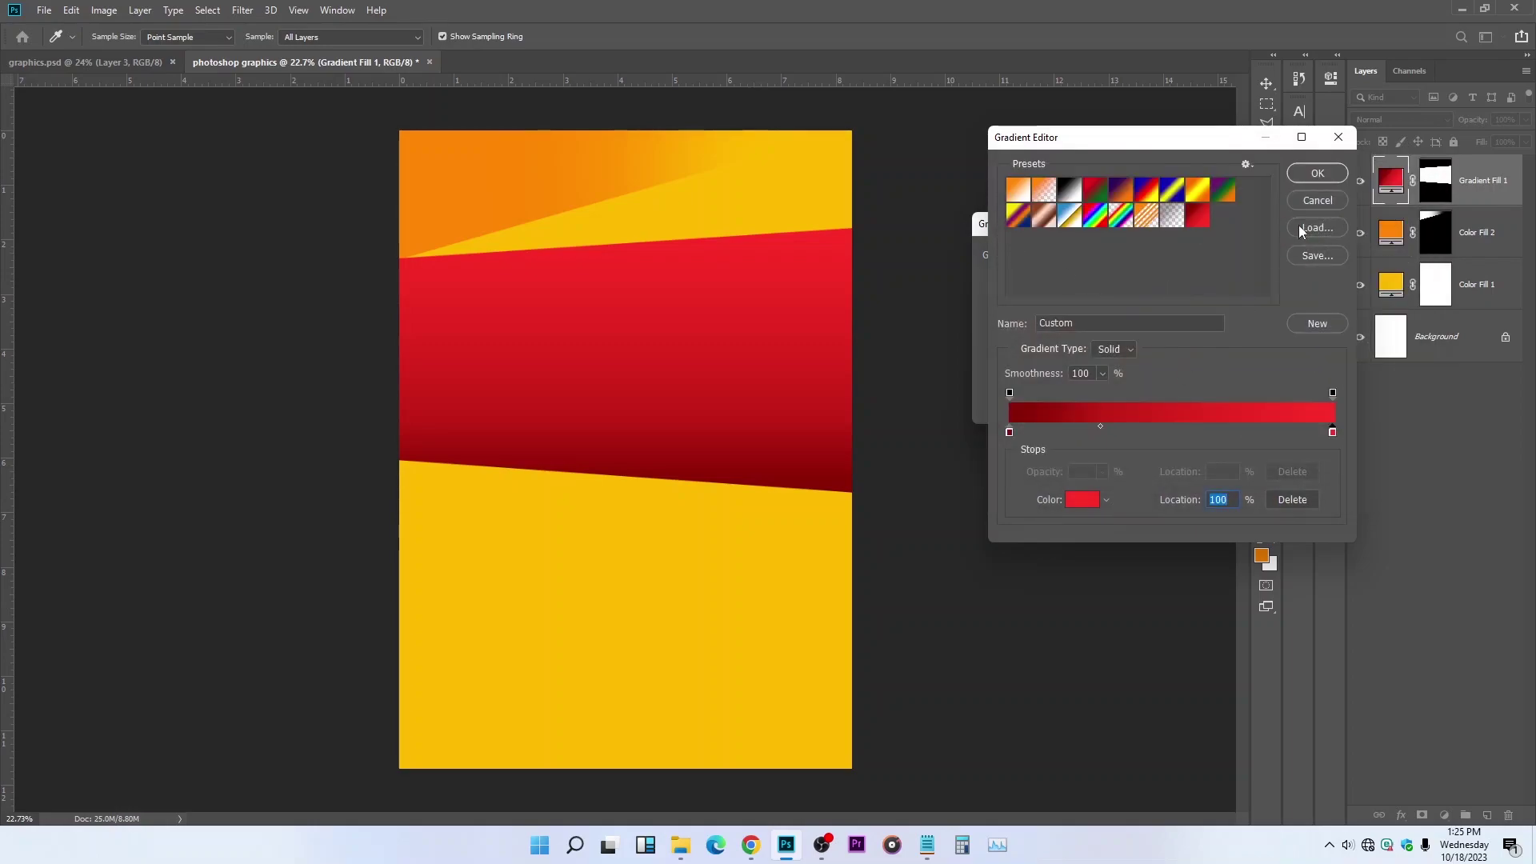
{"action": "left_click", "coordinate": [1316, 174]}
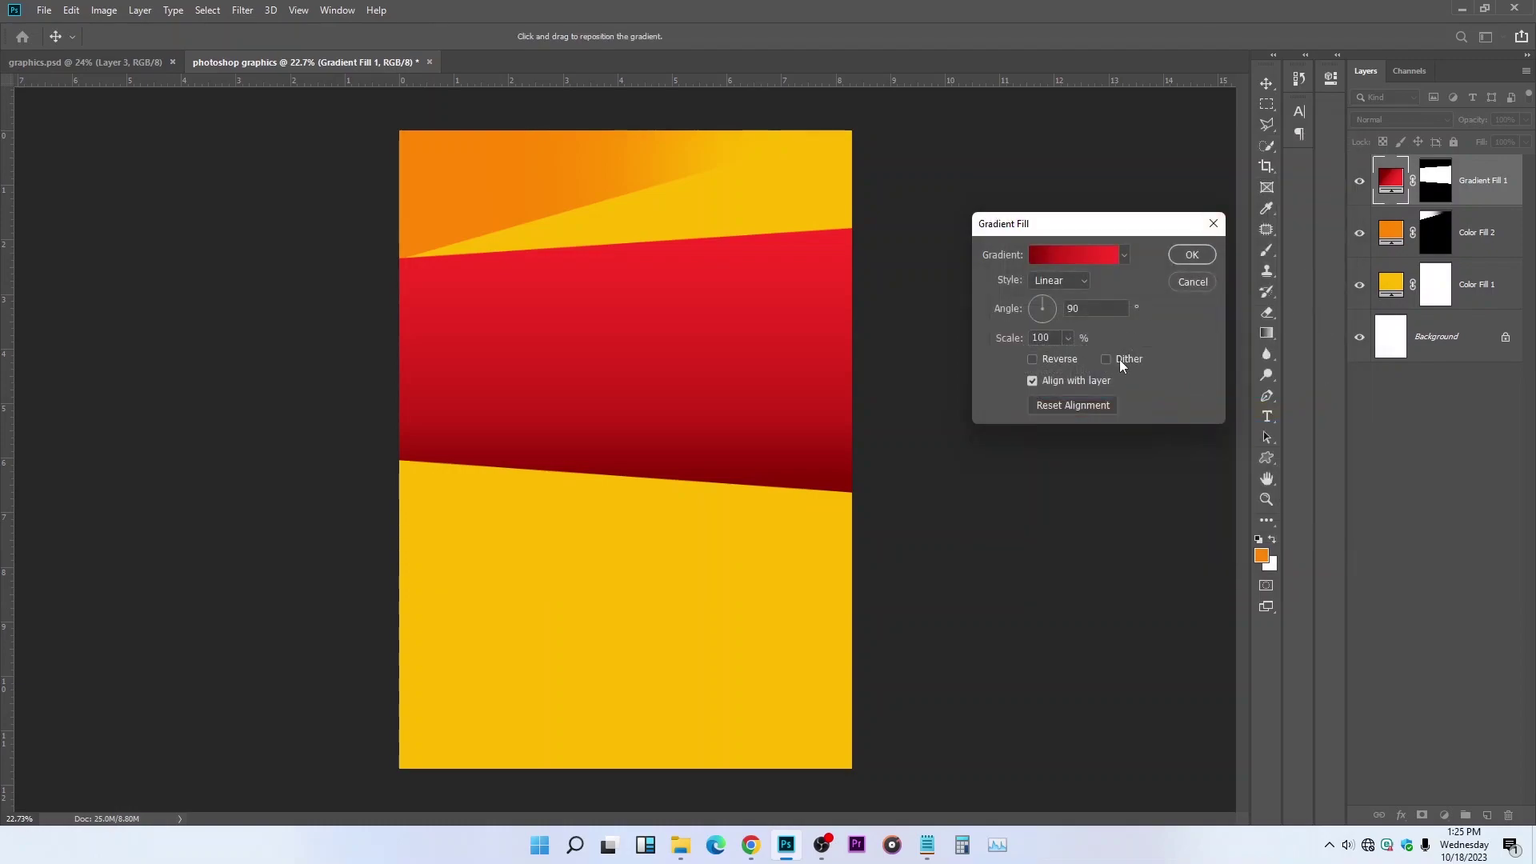
{"action": "left_click_drag", "start_coordinate": [1044, 304], "coordinate": [1050, 307]}
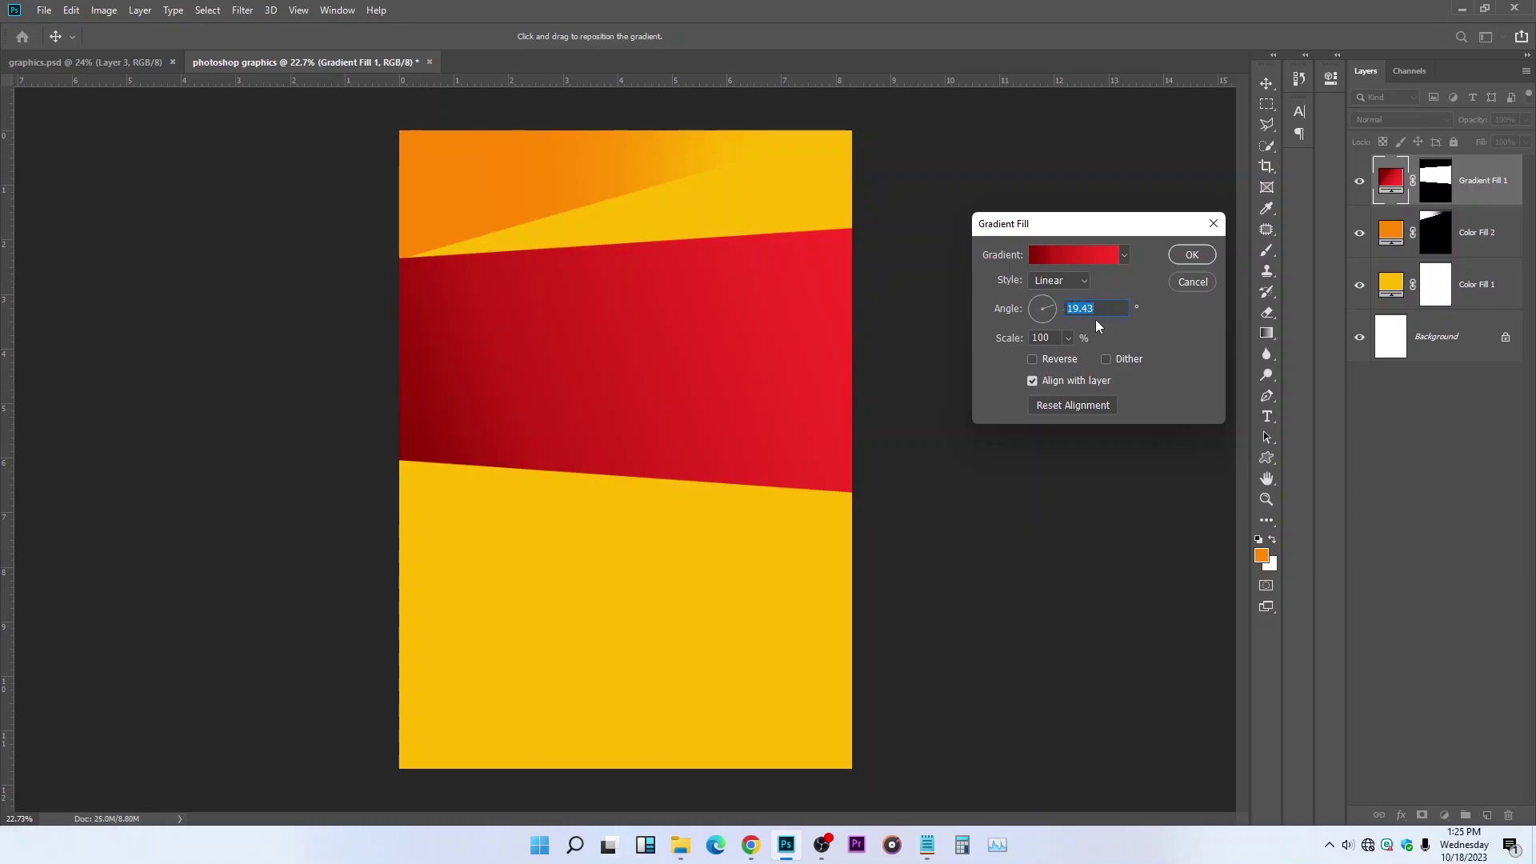
Step: Darken the left stop to 750802, save the gradient as a new preset, and apply at 19.43°
{"action": "left_click", "coordinate": [1048, 253]}
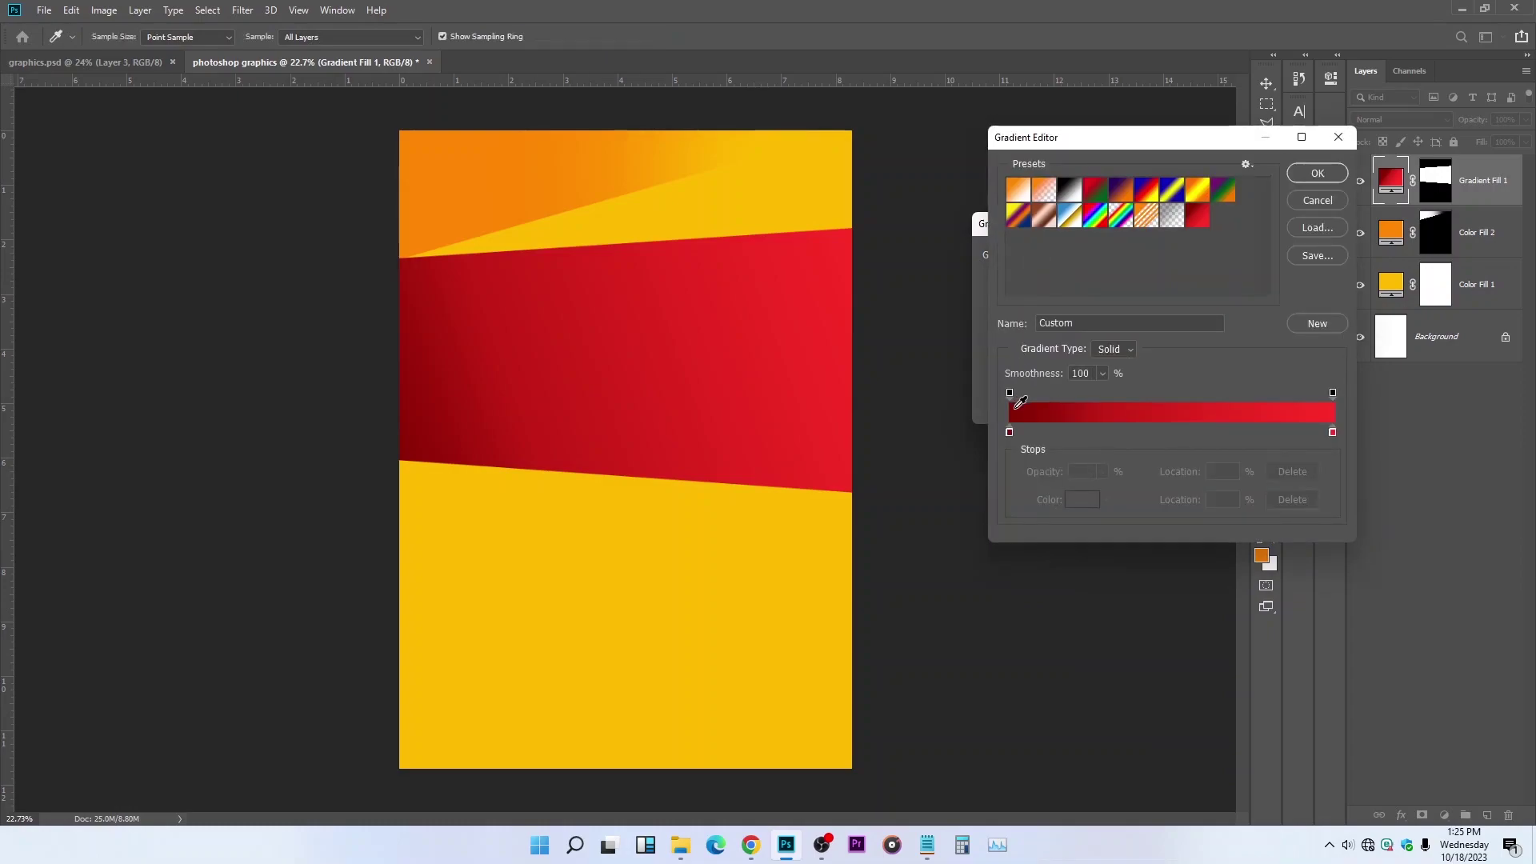
{"action": "left_click", "coordinate": [1008, 432]}
{"action": "left_click", "coordinate": [1081, 499]}
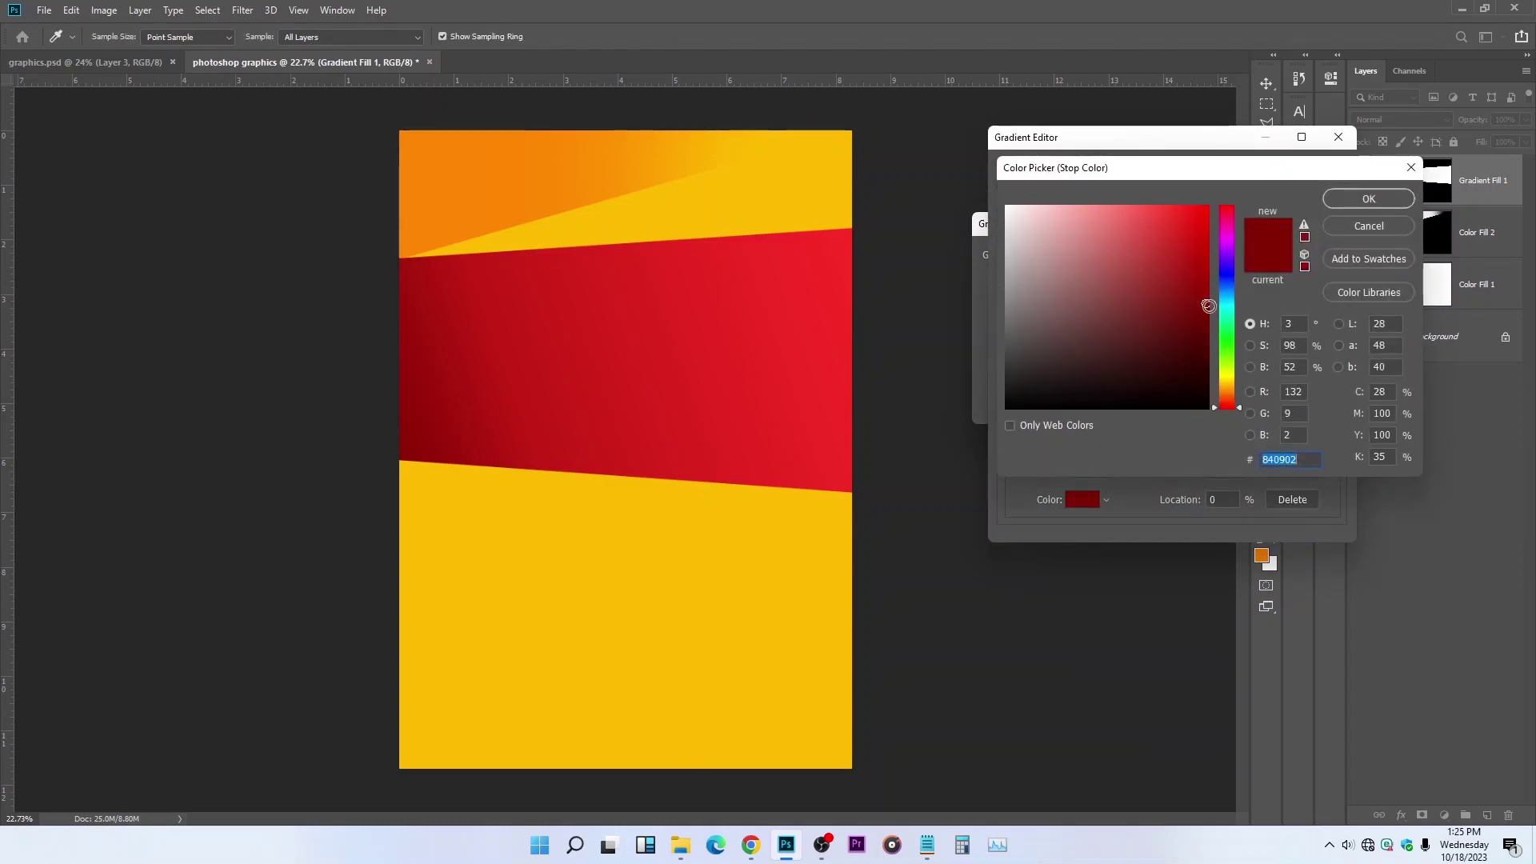
{"action": "left_click_drag", "start_coordinate": [1205, 308], "coordinate": [1206, 315]}
{"action": "left_click", "coordinate": [1360, 198]}
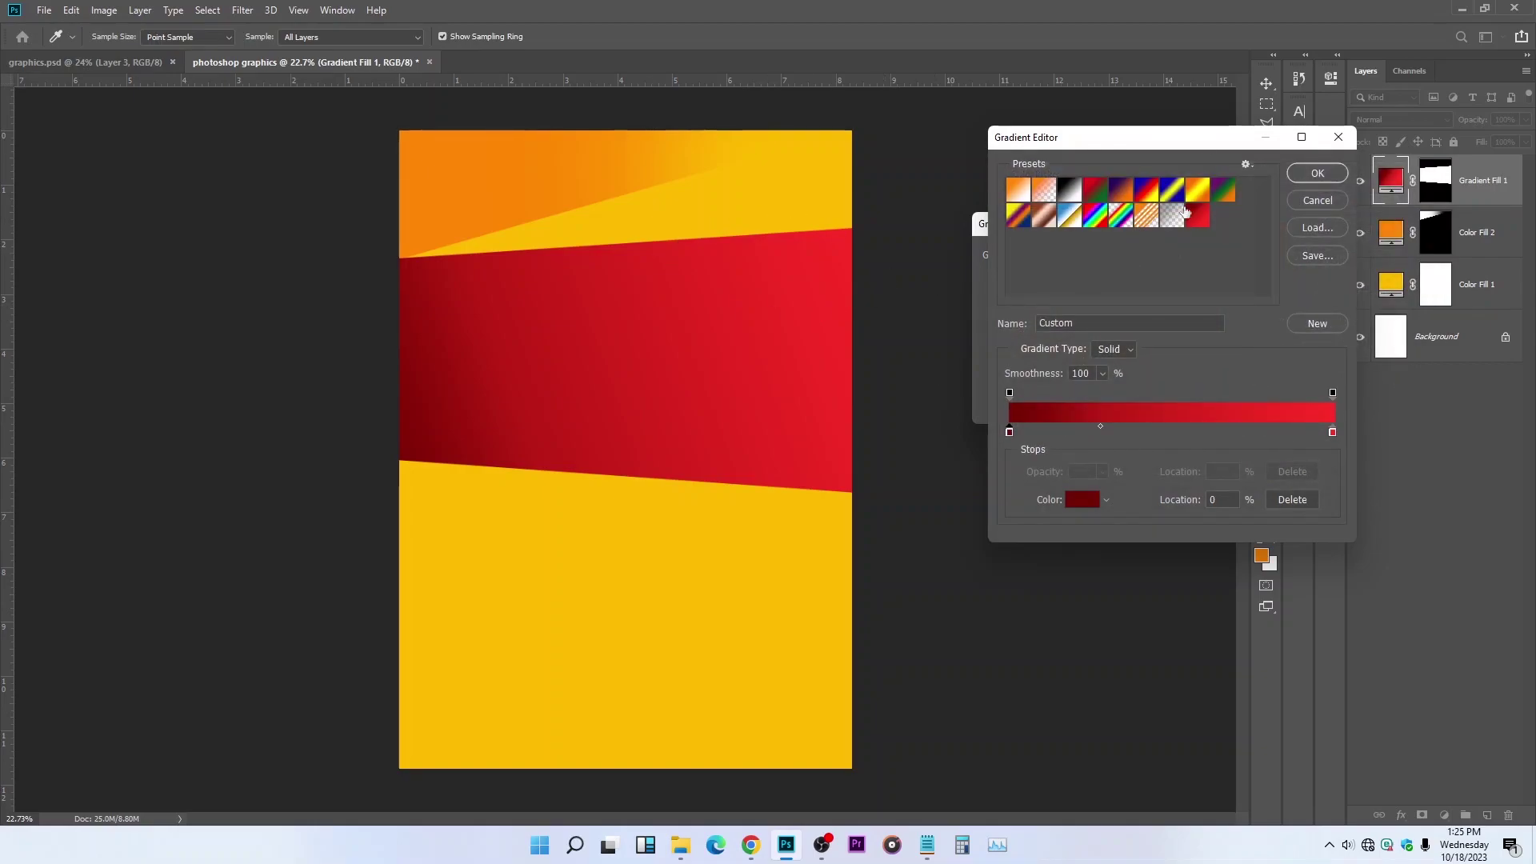
{"action": "left_click", "coordinate": [1320, 323]}
{"action": "left_click", "coordinate": [1316, 173]}
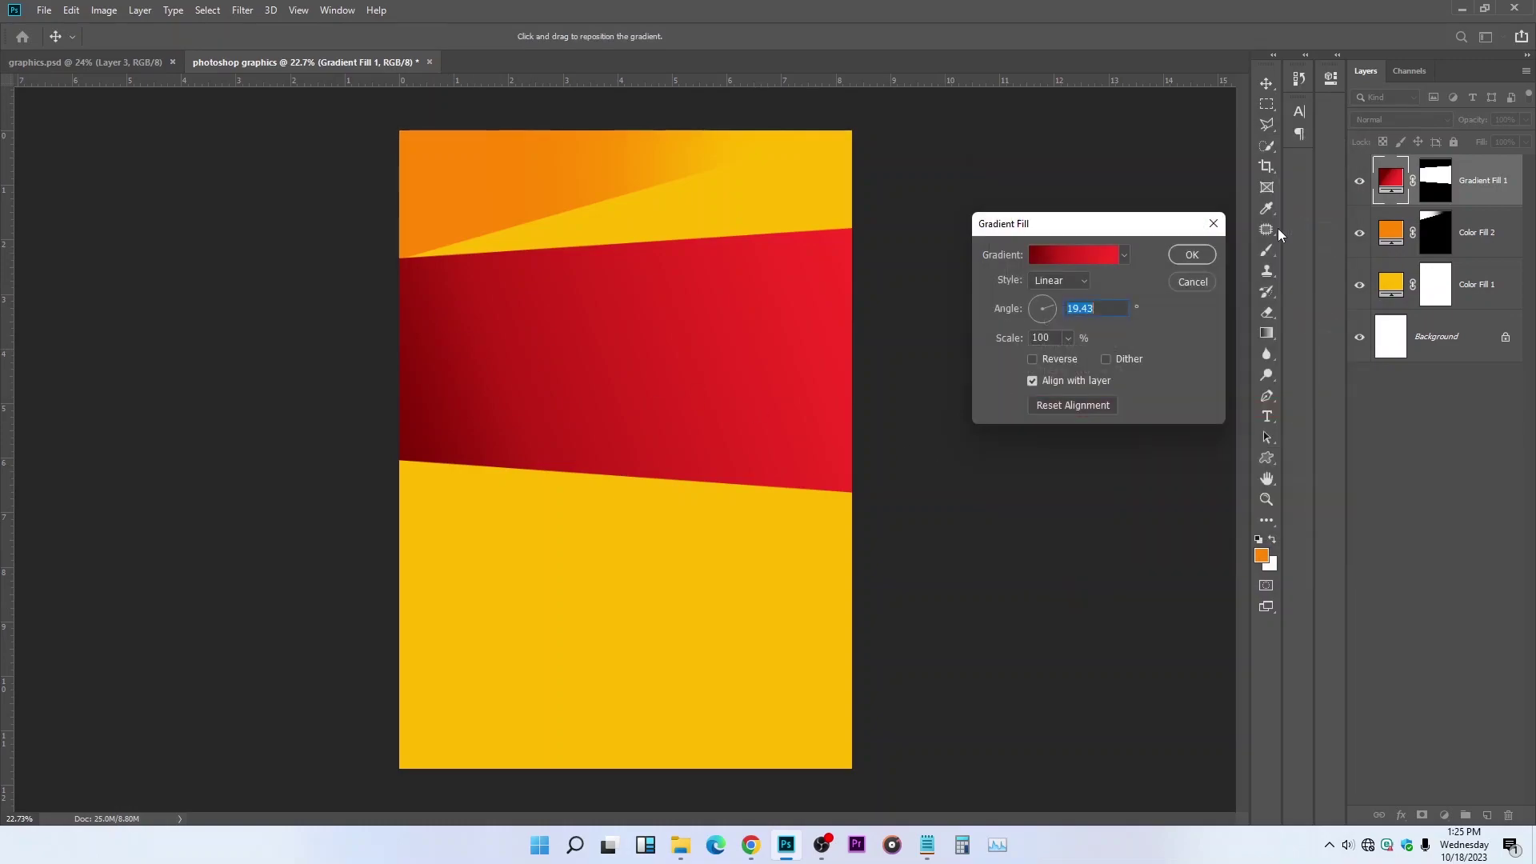
{"action": "left_click", "coordinate": [1192, 254]}
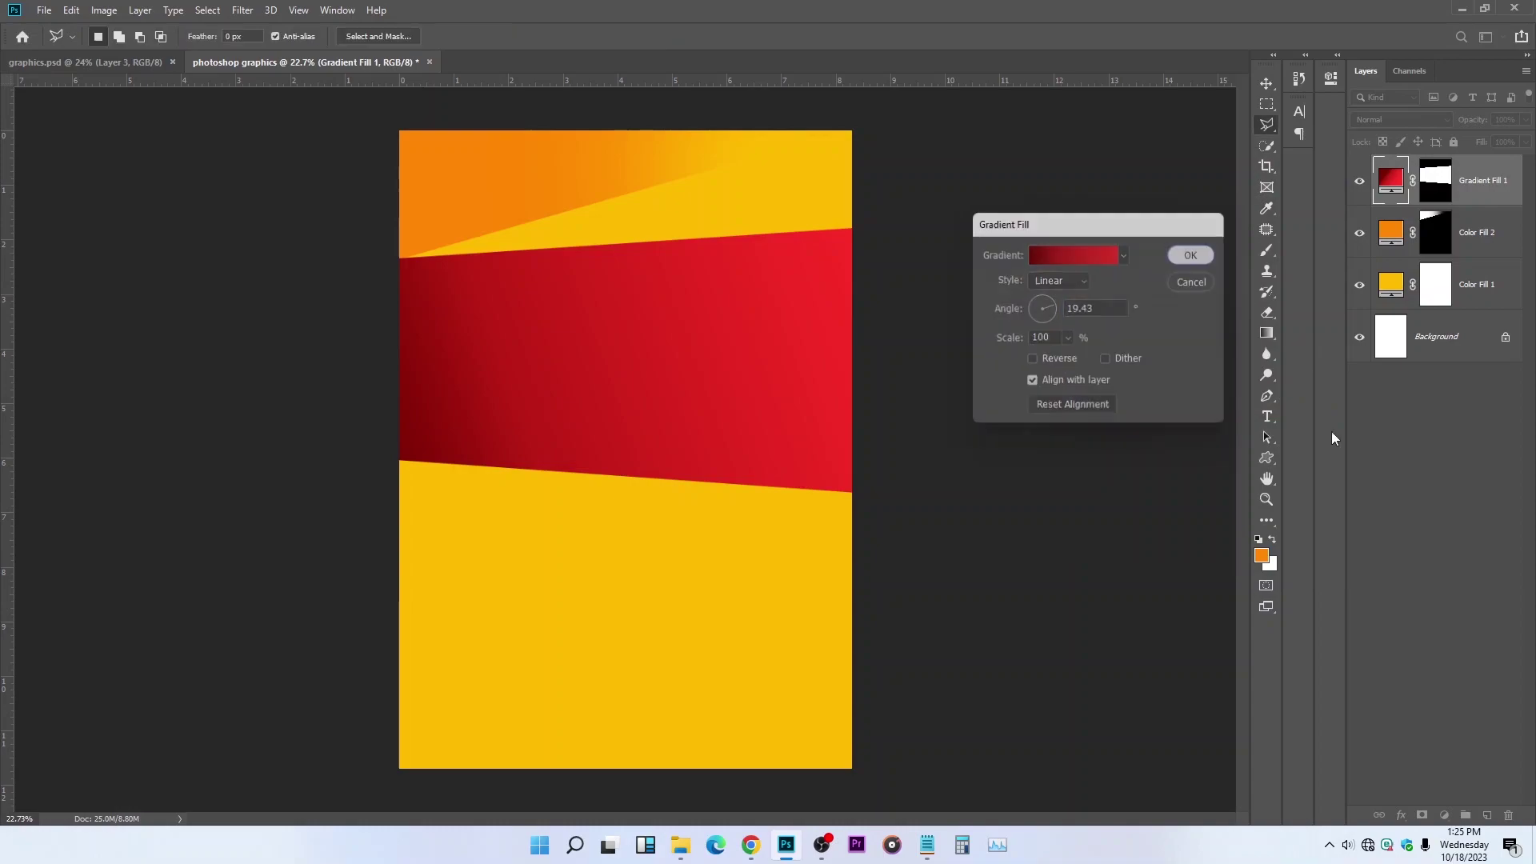
Step: Give Gradient Fill 1 a 38 px white outside stroke
{"action": "double_click", "coordinate": [1491, 200]}
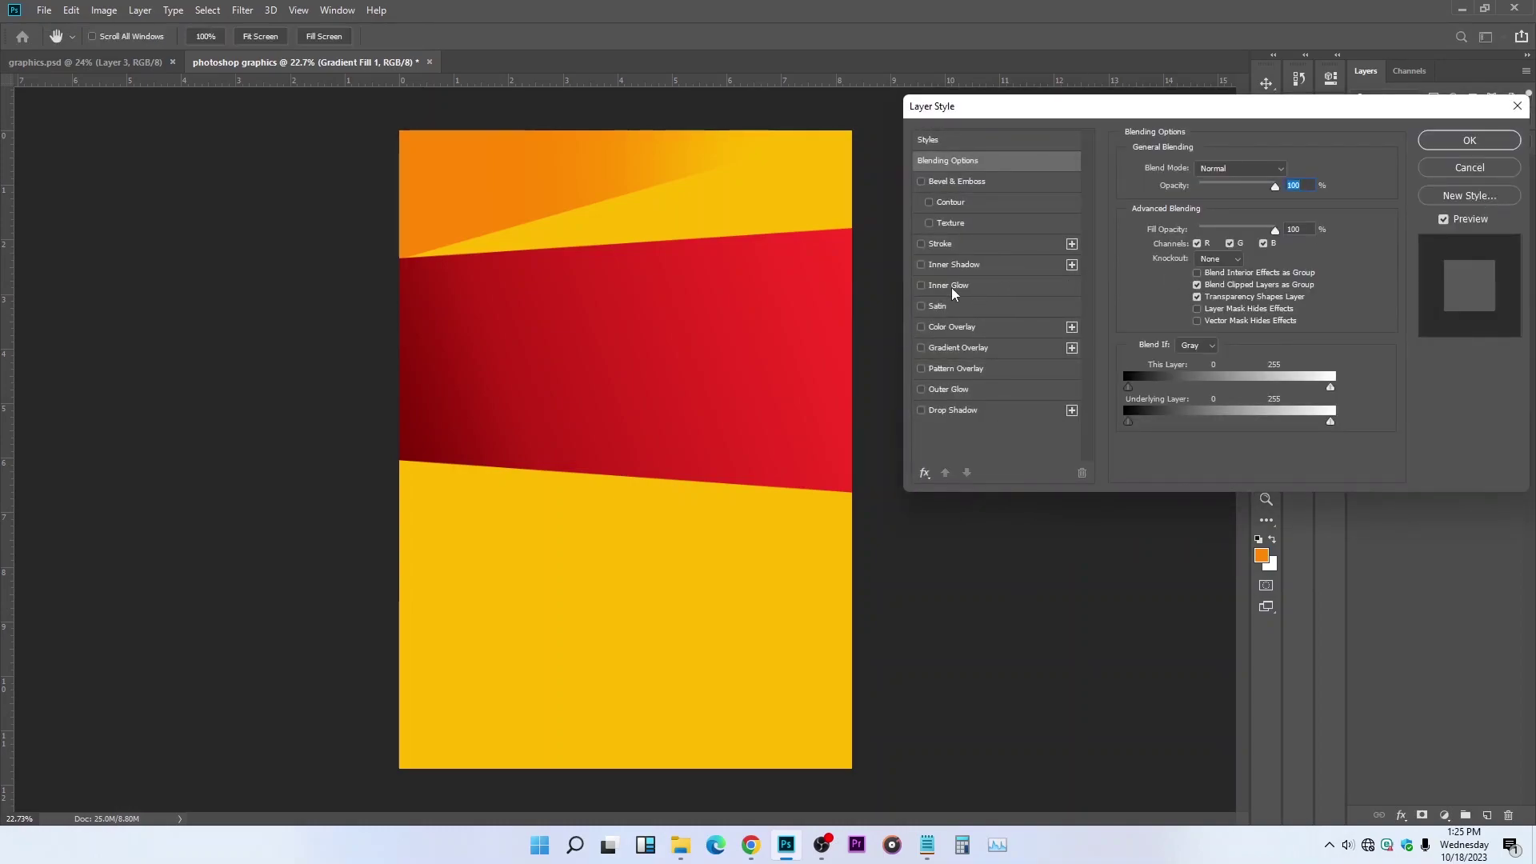
{"action": "left_click", "coordinate": [939, 243]}
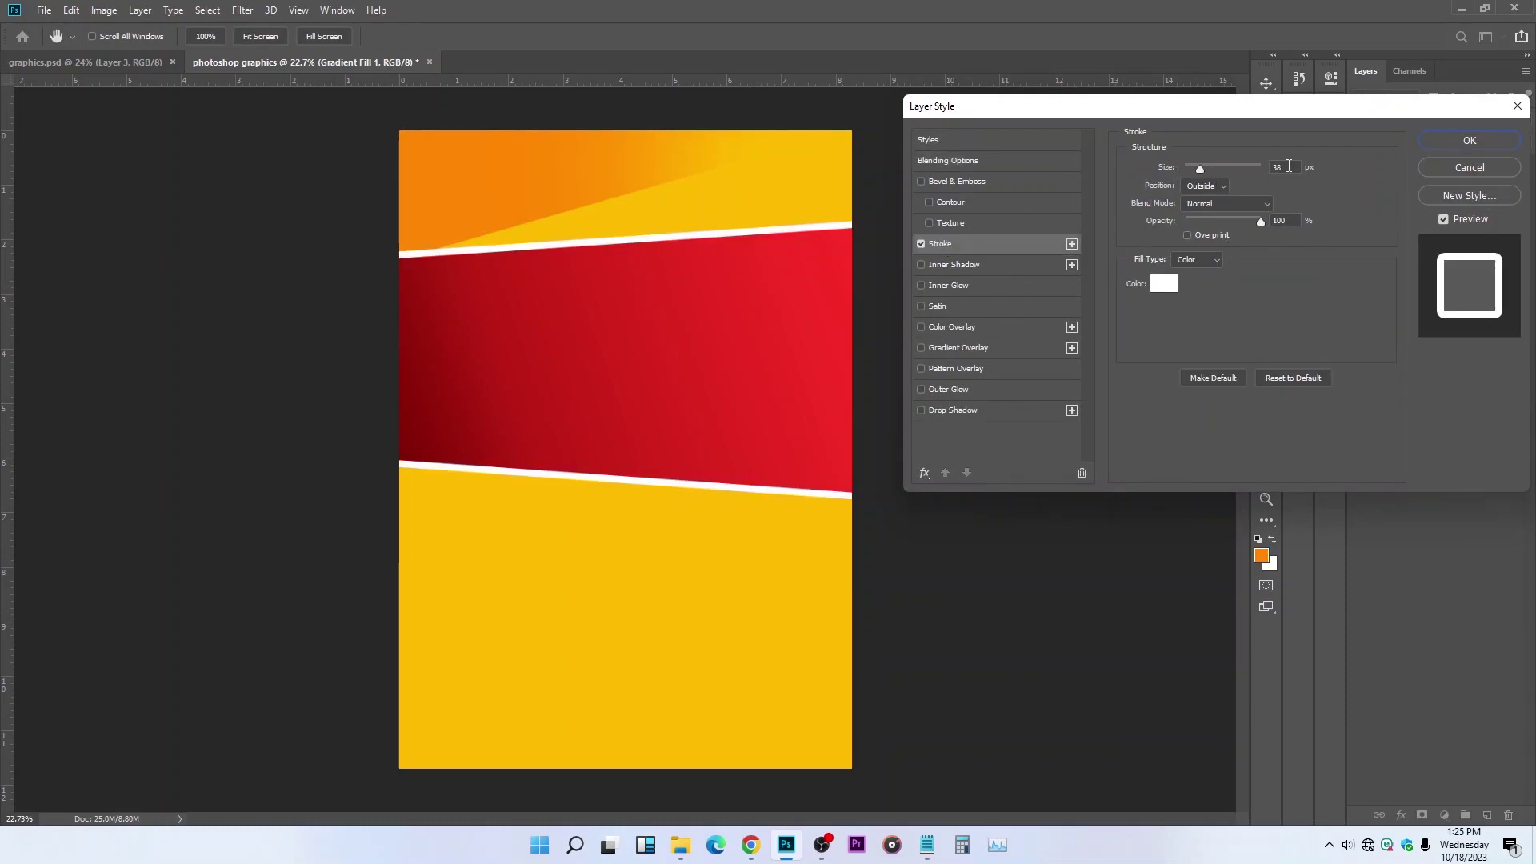
{"action": "left_click", "coordinate": [1163, 283]}
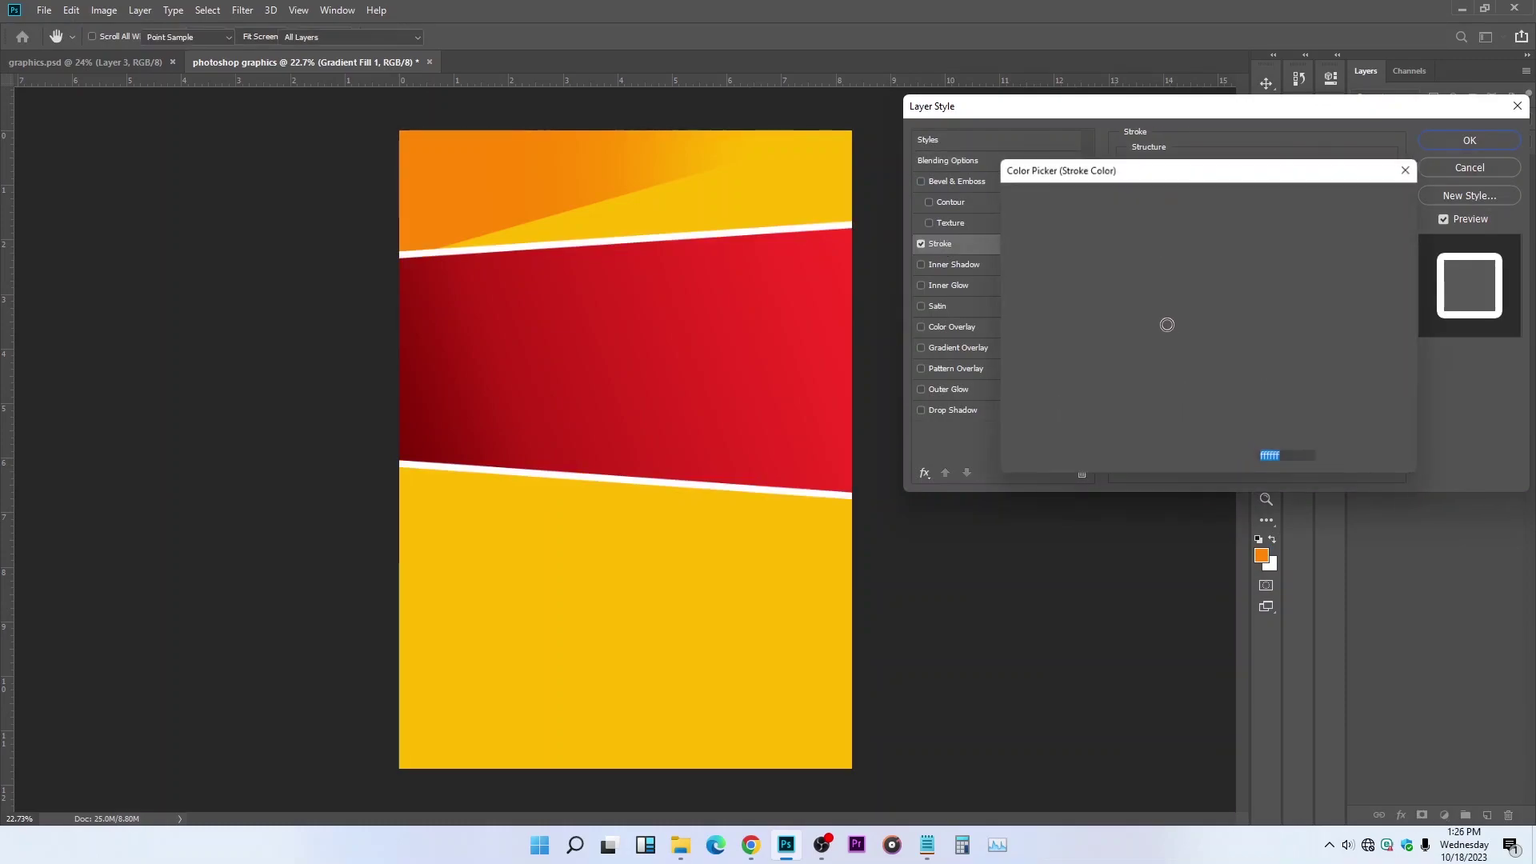
{"action": "key", "text": "Return"}
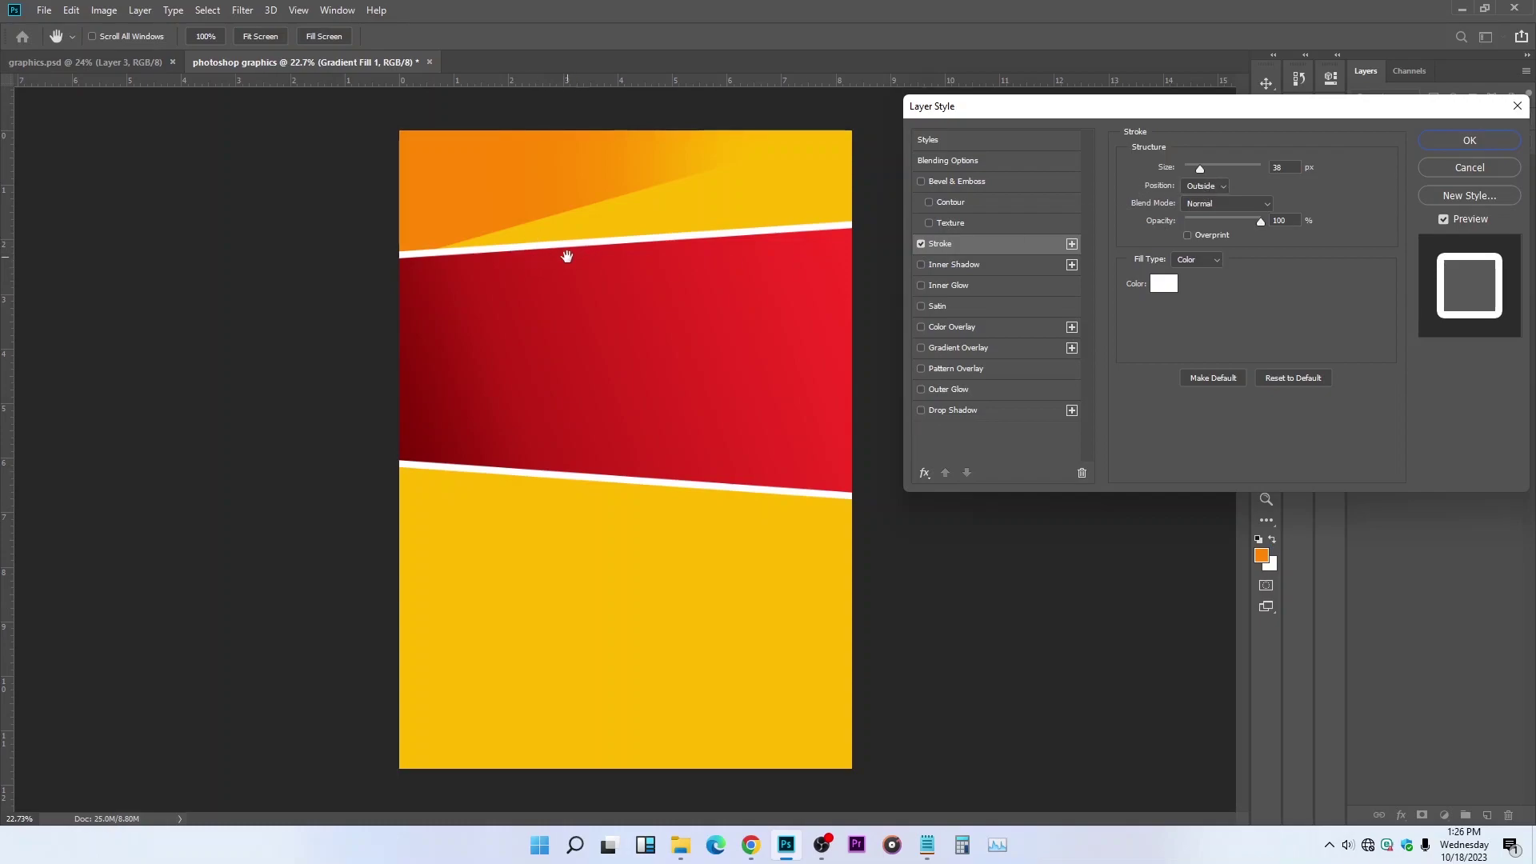
{"action": "left_click", "coordinate": [1469, 141]}
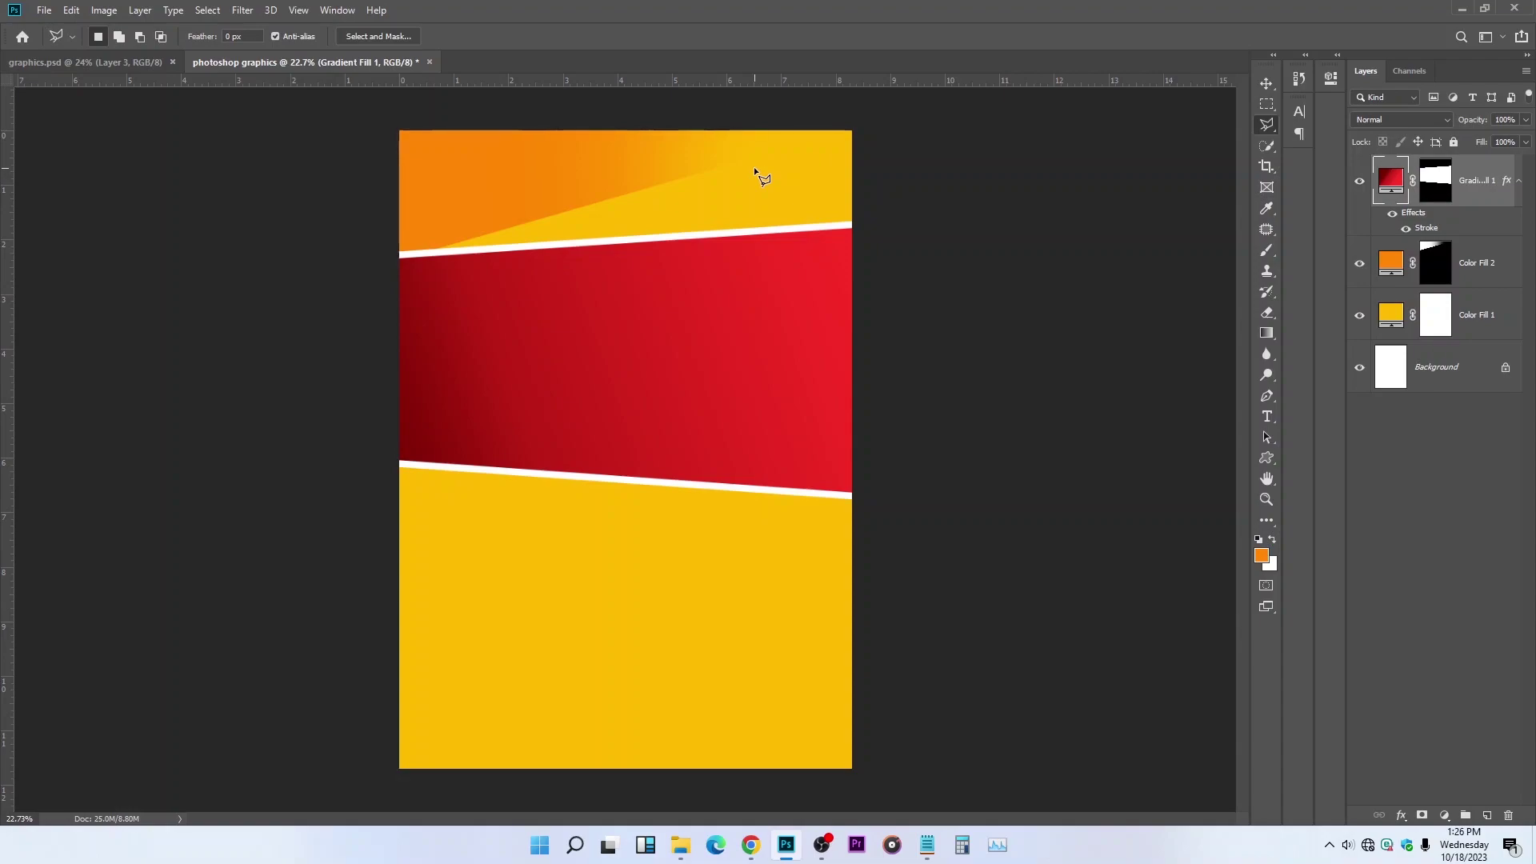
Step: Nudge the red band down slightly with the Move tool
{"action": "left_click", "coordinate": [699, 300]}
{"action": "key", "text": "Escape"}
{"action": "left_click", "coordinate": [1267, 84]}
{"action": "key", "text": "shift+Down"}
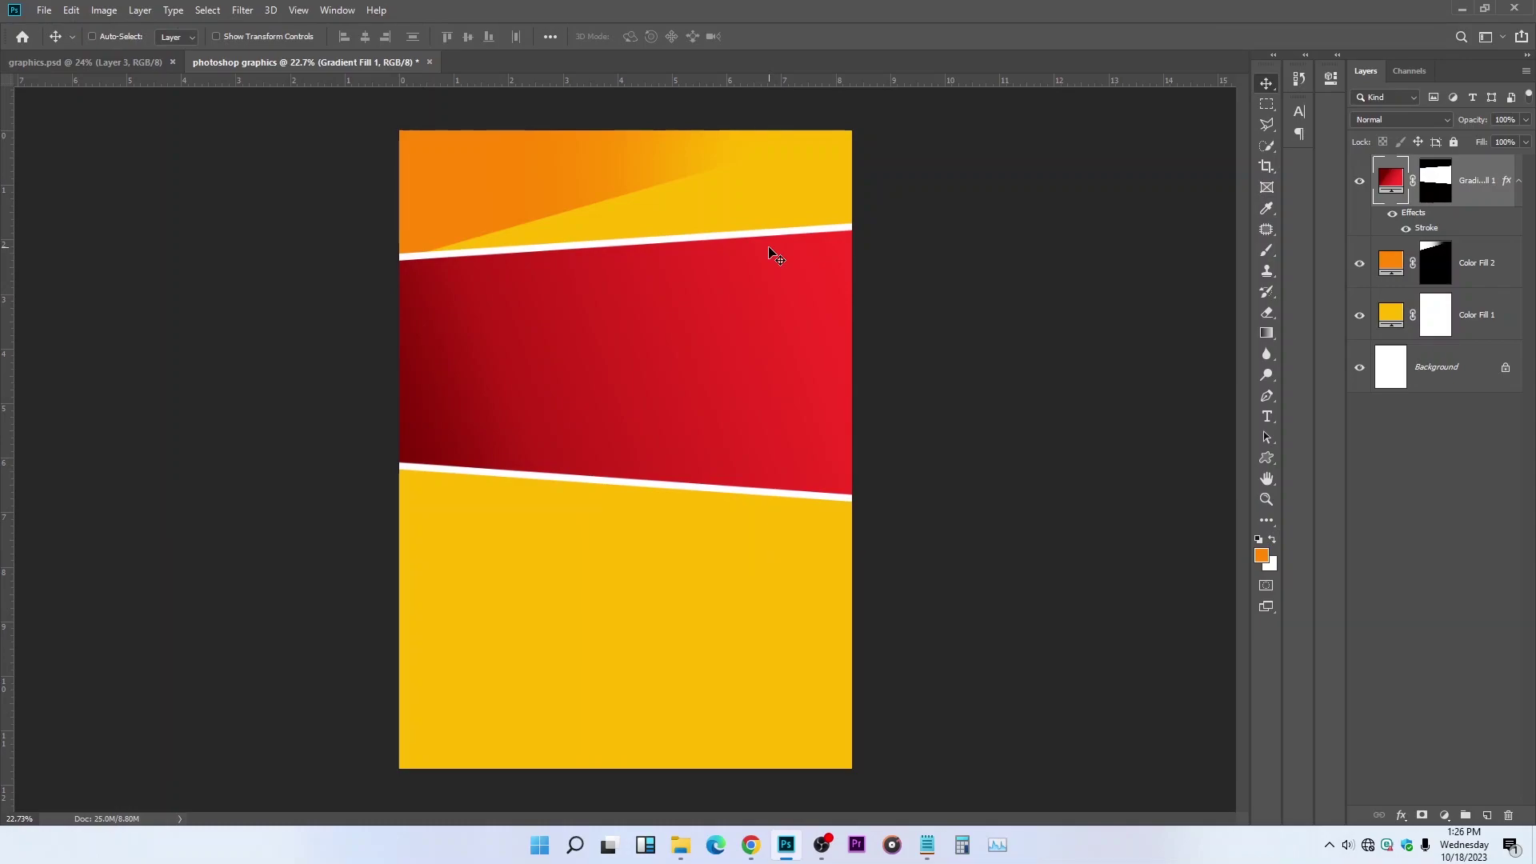
Step: Save the flyer as the PSD 'photoshop graphics' on the Desktop with maximum compatibility
{"action": "key", "text": "ctrl+shift+s"}
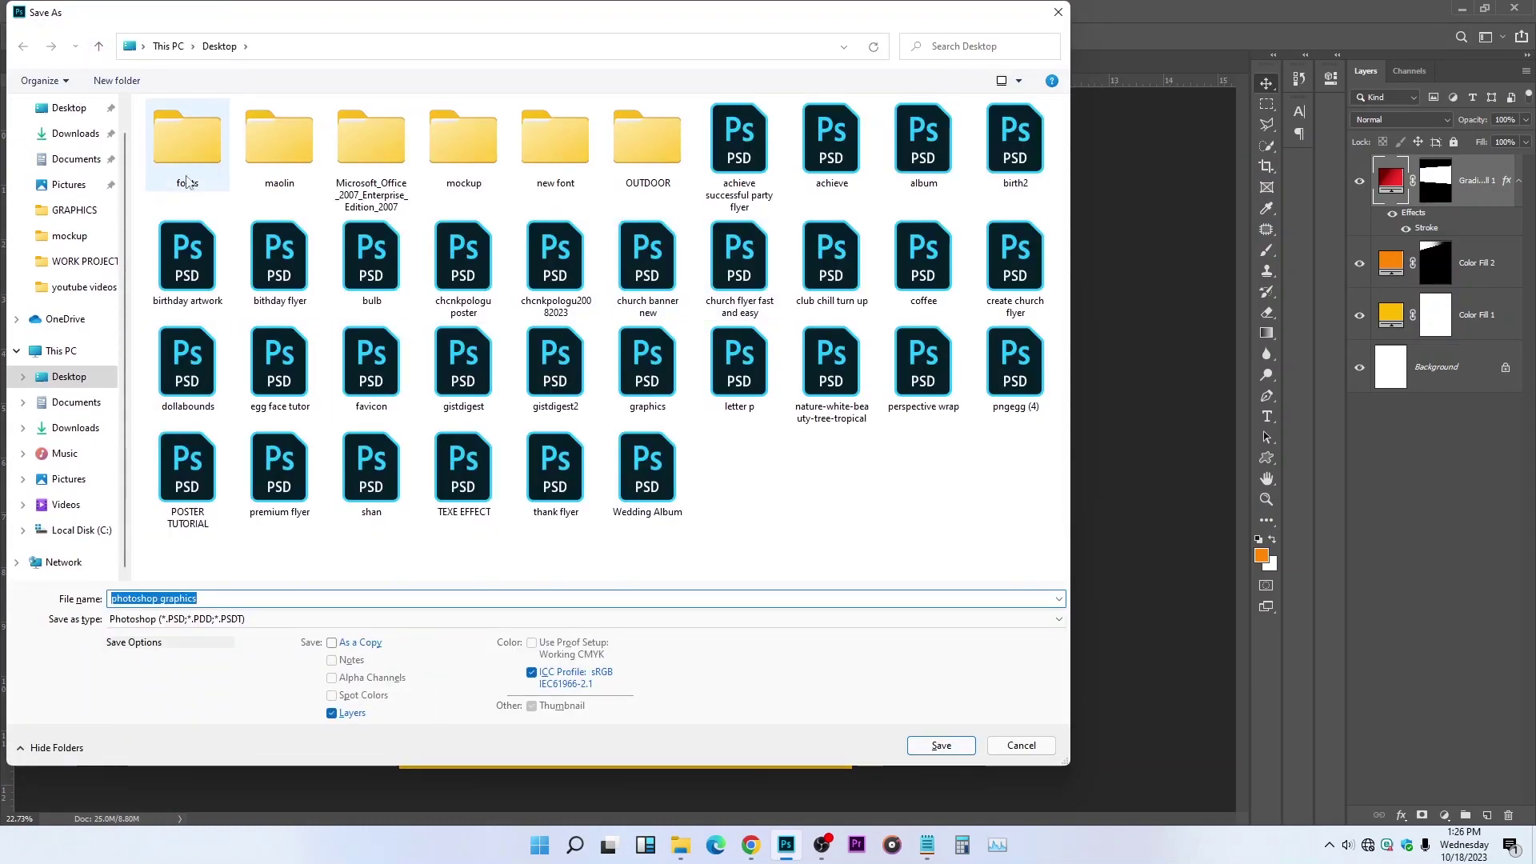
{"action": "left_click", "coordinate": [941, 745]}
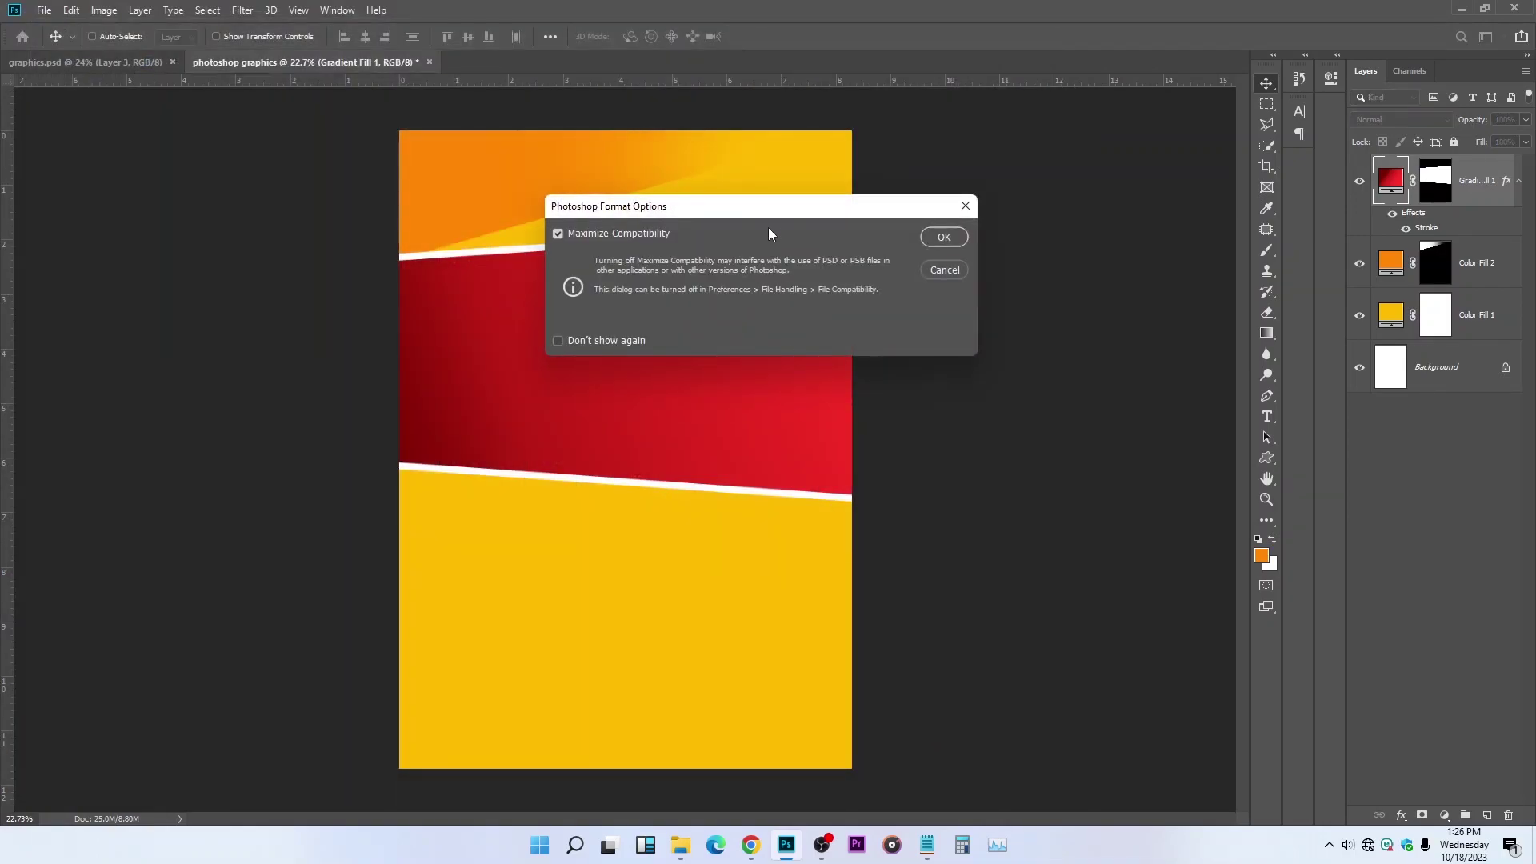
{"action": "left_click", "coordinate": [930, 240]}
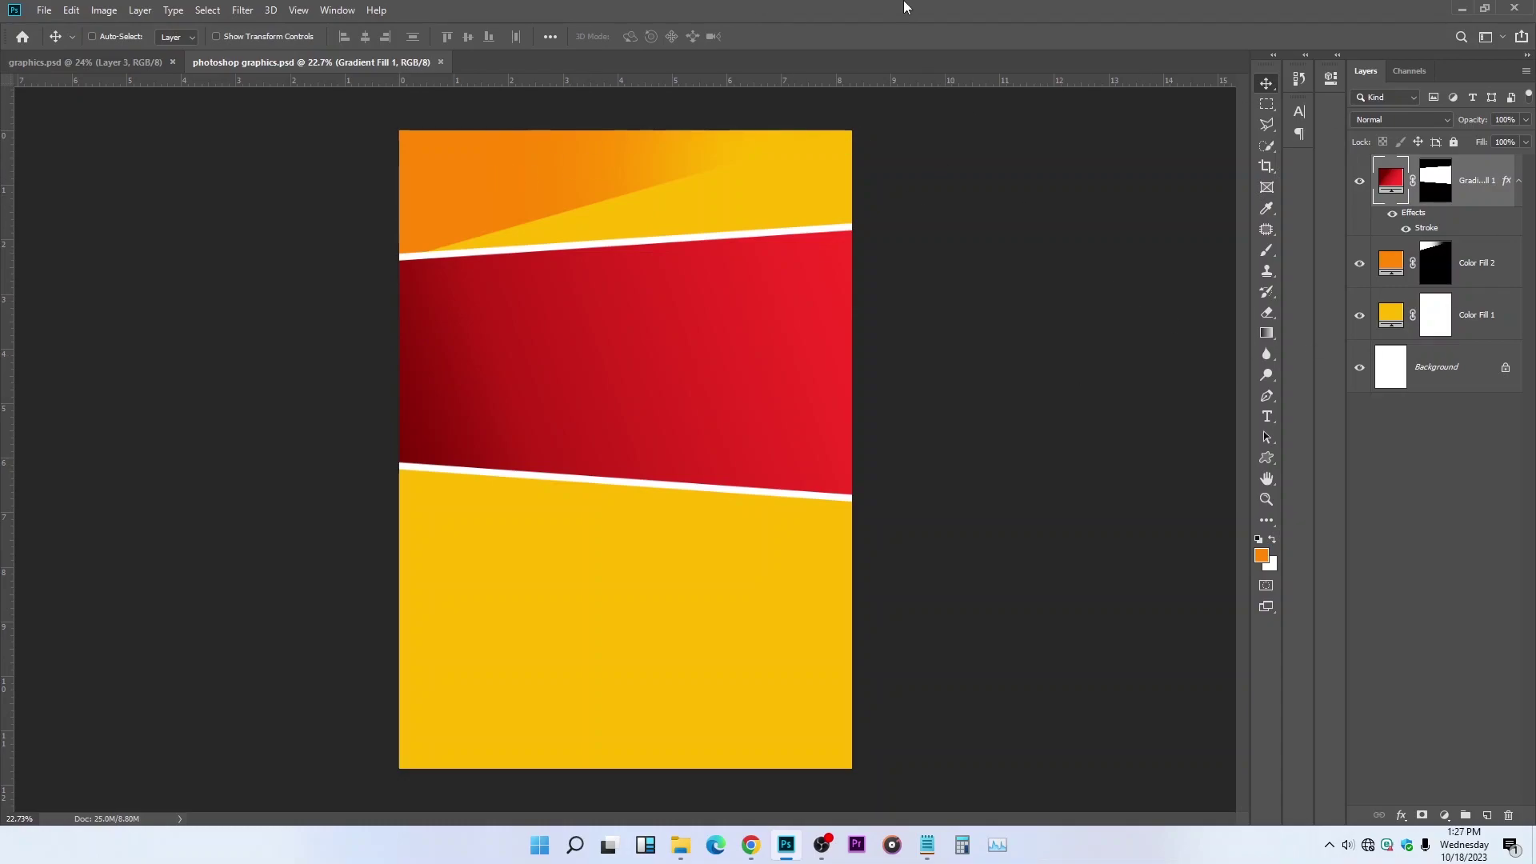
Step: Draw a rectangle strip along the flyer's bottom edge filled with the red gradient
{"action": "scroll", "coordinate": [1130, 537], "scroll_direction": "down", "scroll_amount": 1, "text": "alt"}
{"action": "left_click", "coordinate": [1267, 457]}
{"action": "left_click_drag", "start_coordinate": [421, 648], "coordinate": [844, 714]}
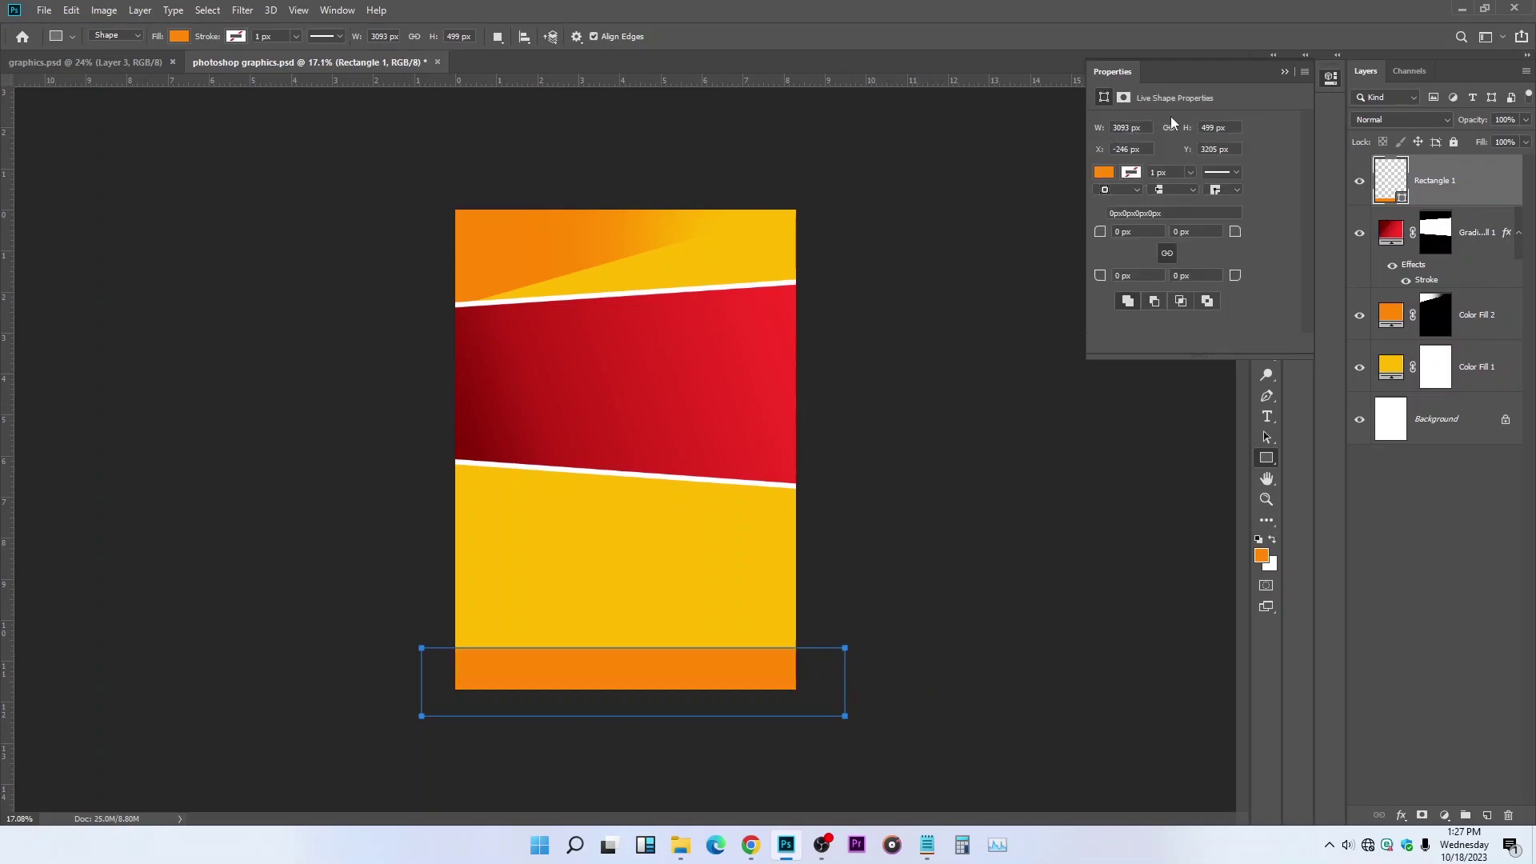
{"action": "left_click", "coordinate": [1109, 175]}
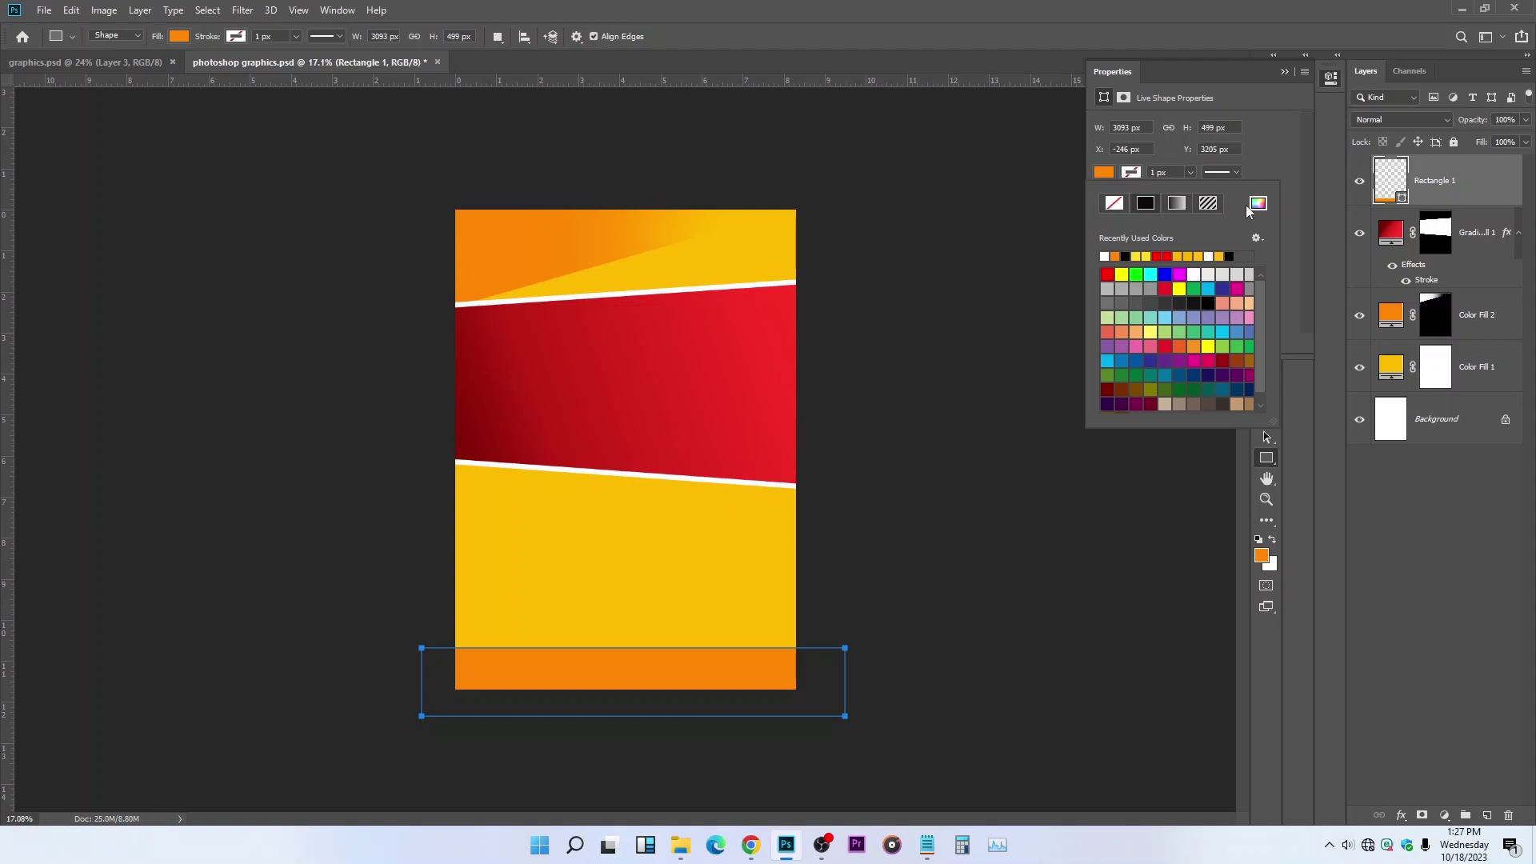
{"action": "left_click", "coordinate": [1181, 201]}
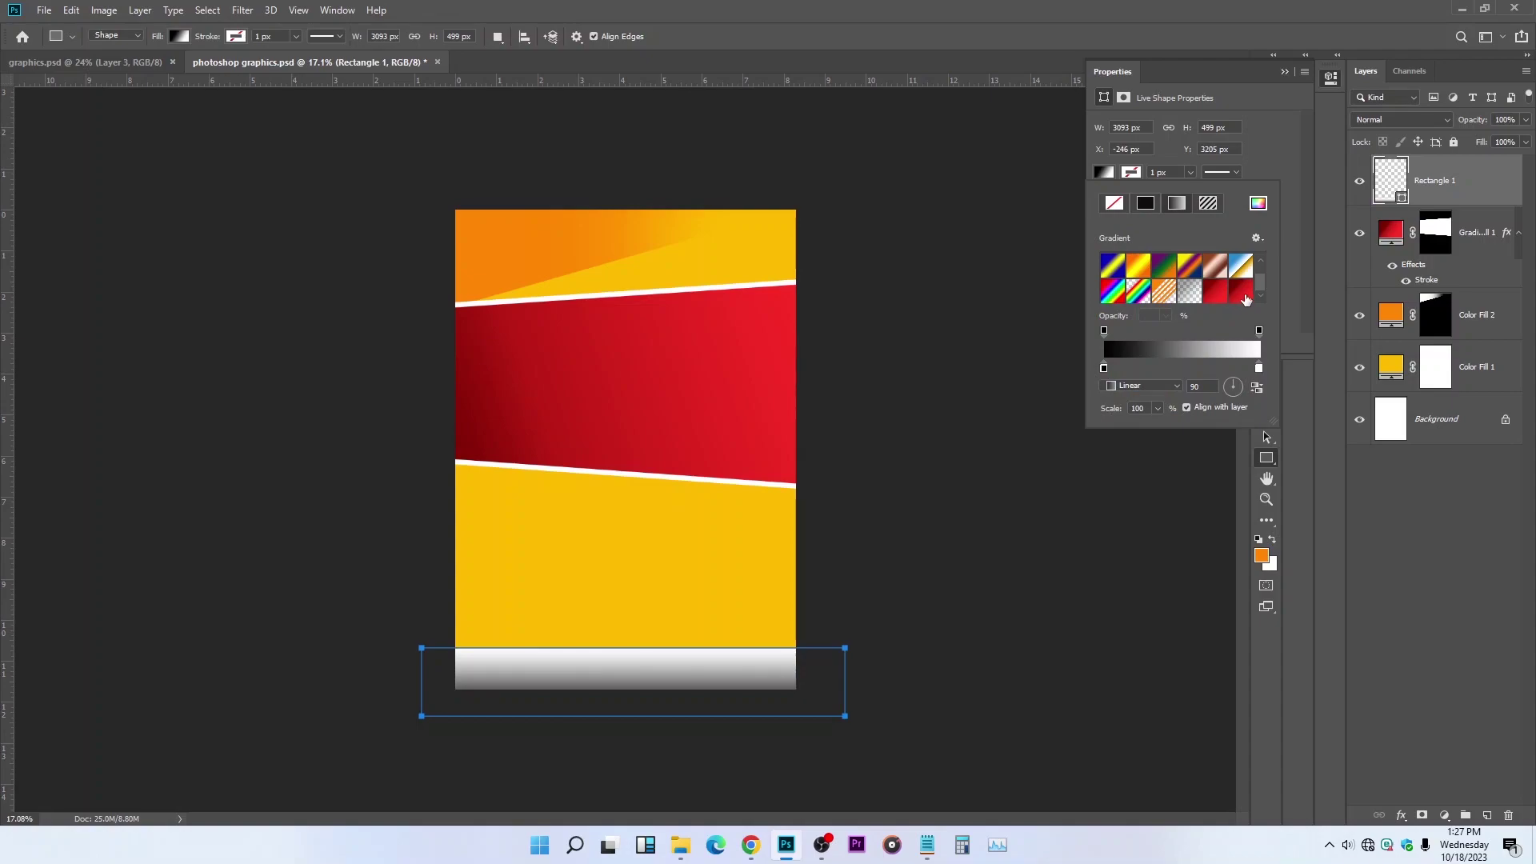
{"action": "left_click", "coordinate": [1242, 292]}
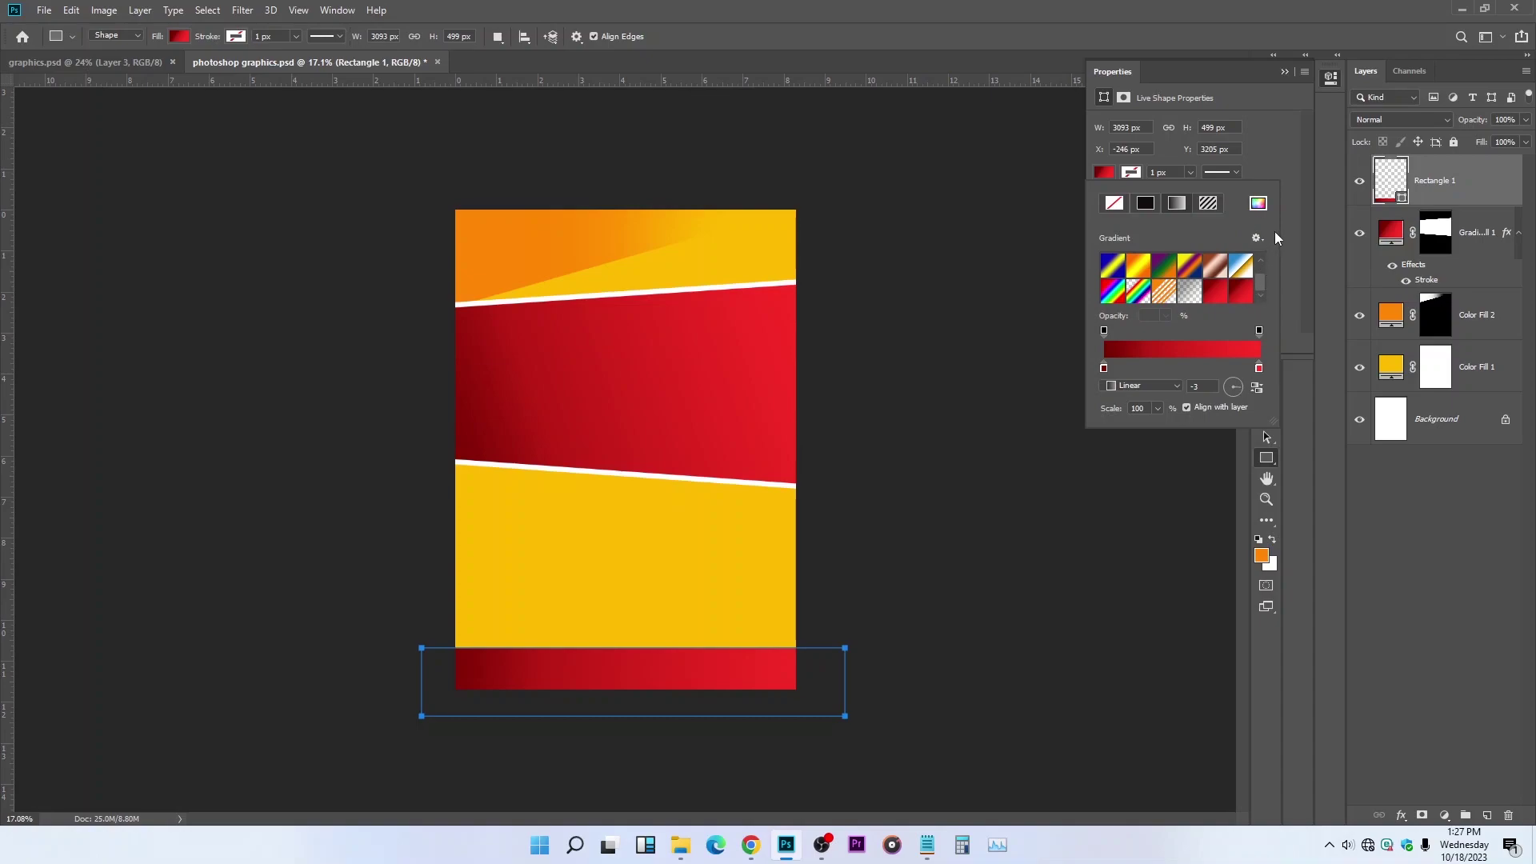
{"action": "left_click", "coordinate": [1265, 88]}
Step: Move the strip up onto the flyer's bottom, zoom in, and save
{"action": "left_click", "coordinate": [1267, 84]}
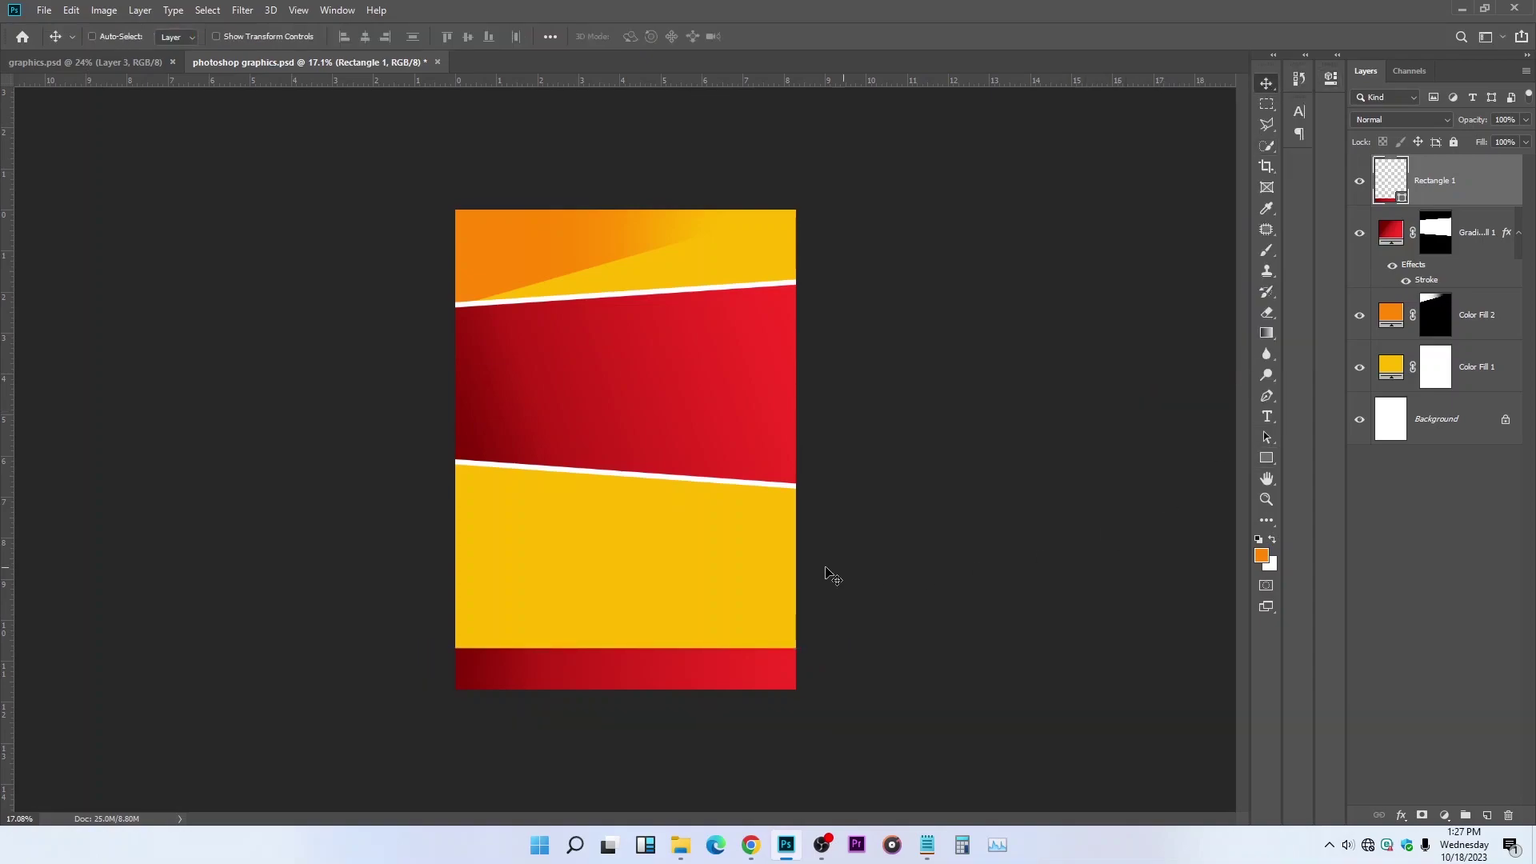
{"action": "mouse_move", "coordinate": [768, 600]}
{"action": "left_mouse_down"}
{"action": "mouse_move", "coordinate": [766, 581]}
{"action": "mouse_move", "coordinate": [767, 593]}
{"action": "left_mouse_up"}
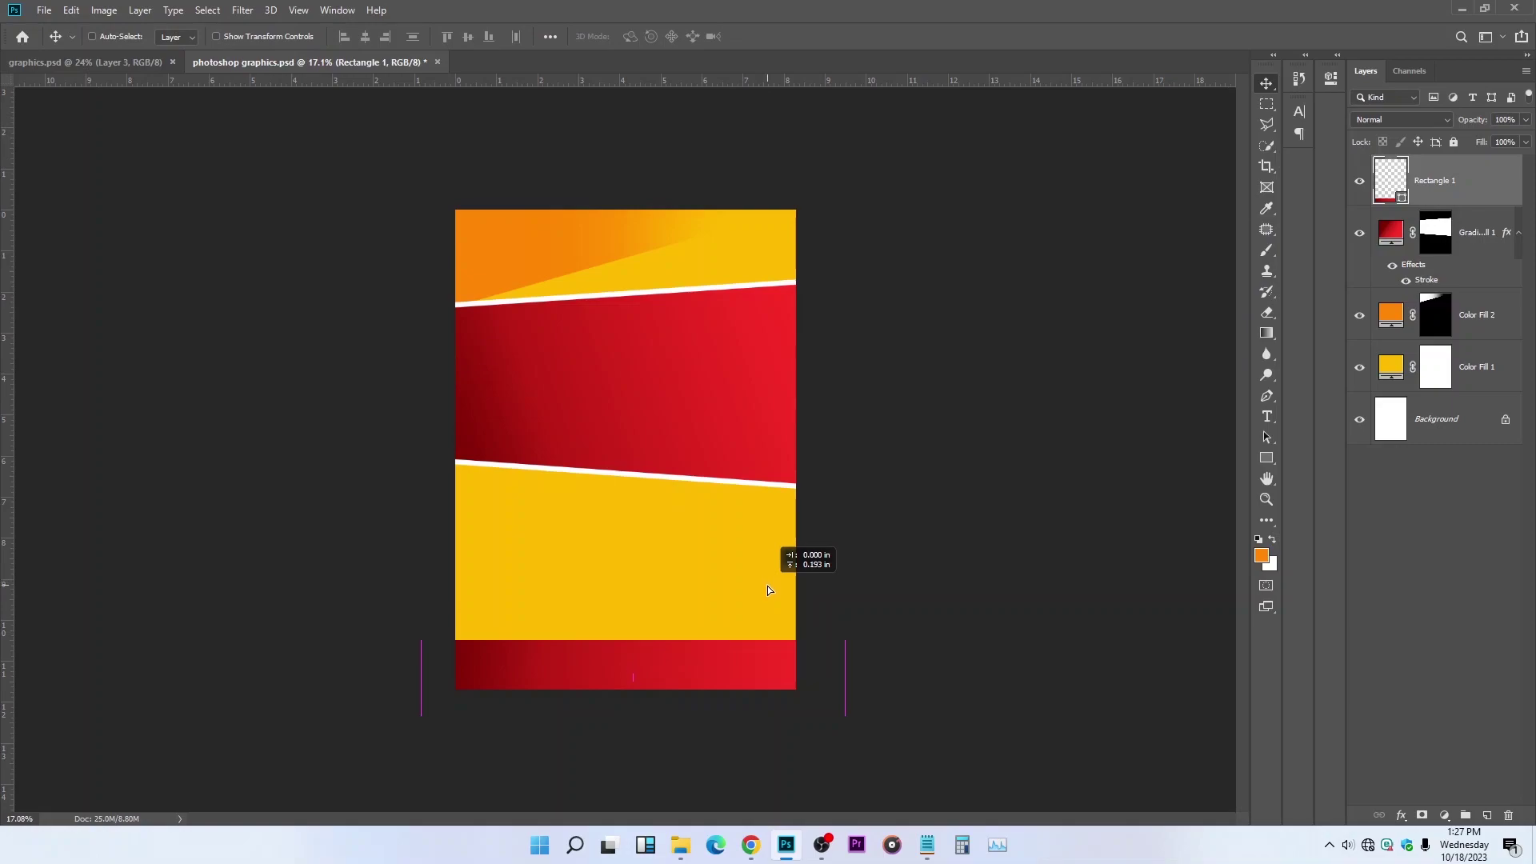
{"action": "key", "text": "ctrl+0"}
{"action": "key", "text": "ctrl+plus"}
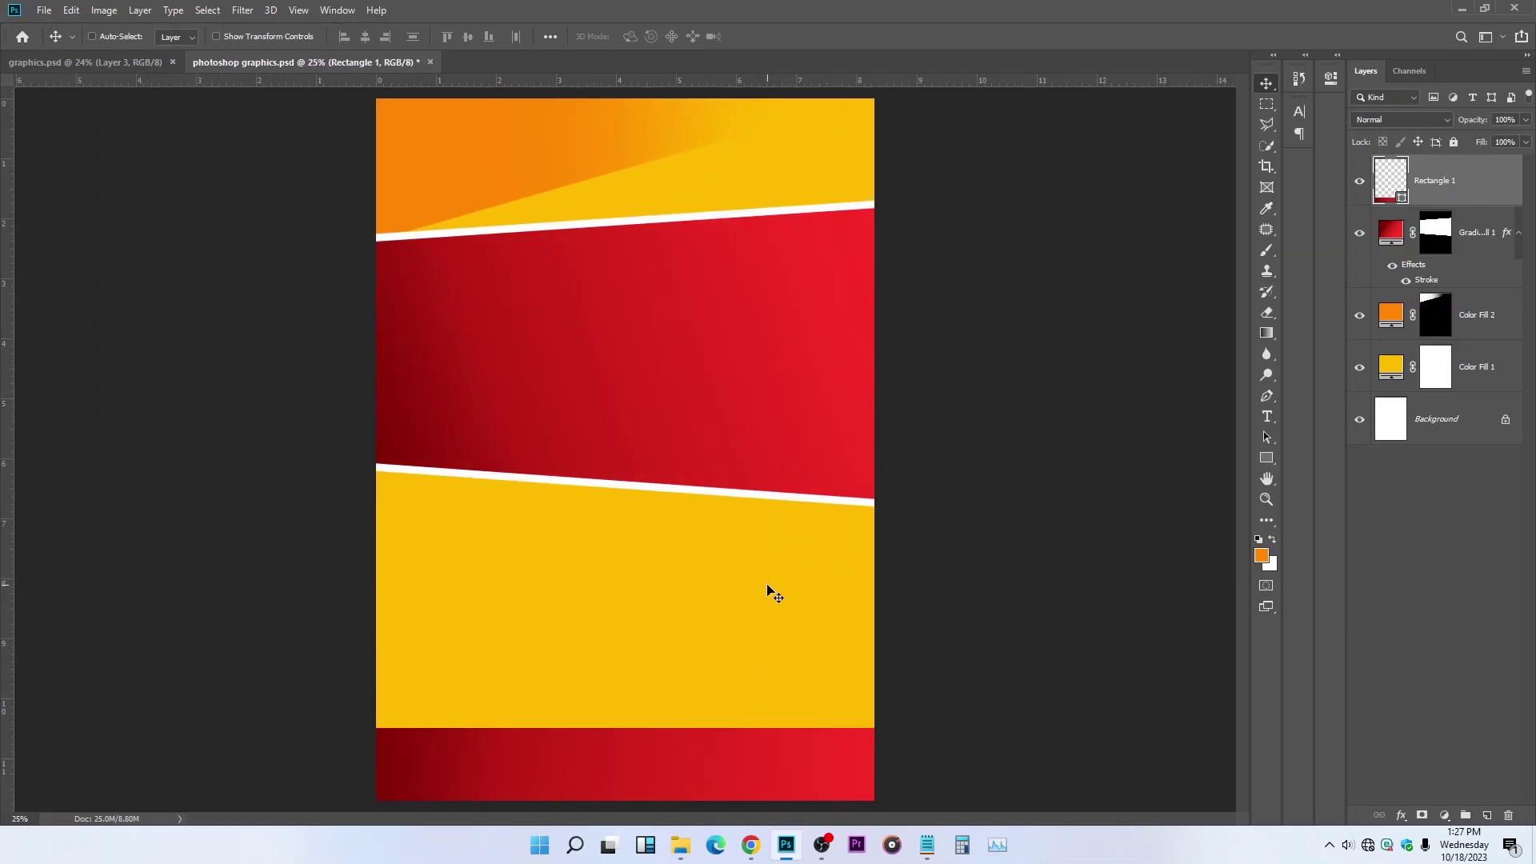
{"action": "key", "text": "ctrl+s"}
Step: Embed iphone-x-pictures-45216 from Downloads, then scale and position it at the upper left over the red band
{"action": "left_click", "coordinate": [44, 10]}
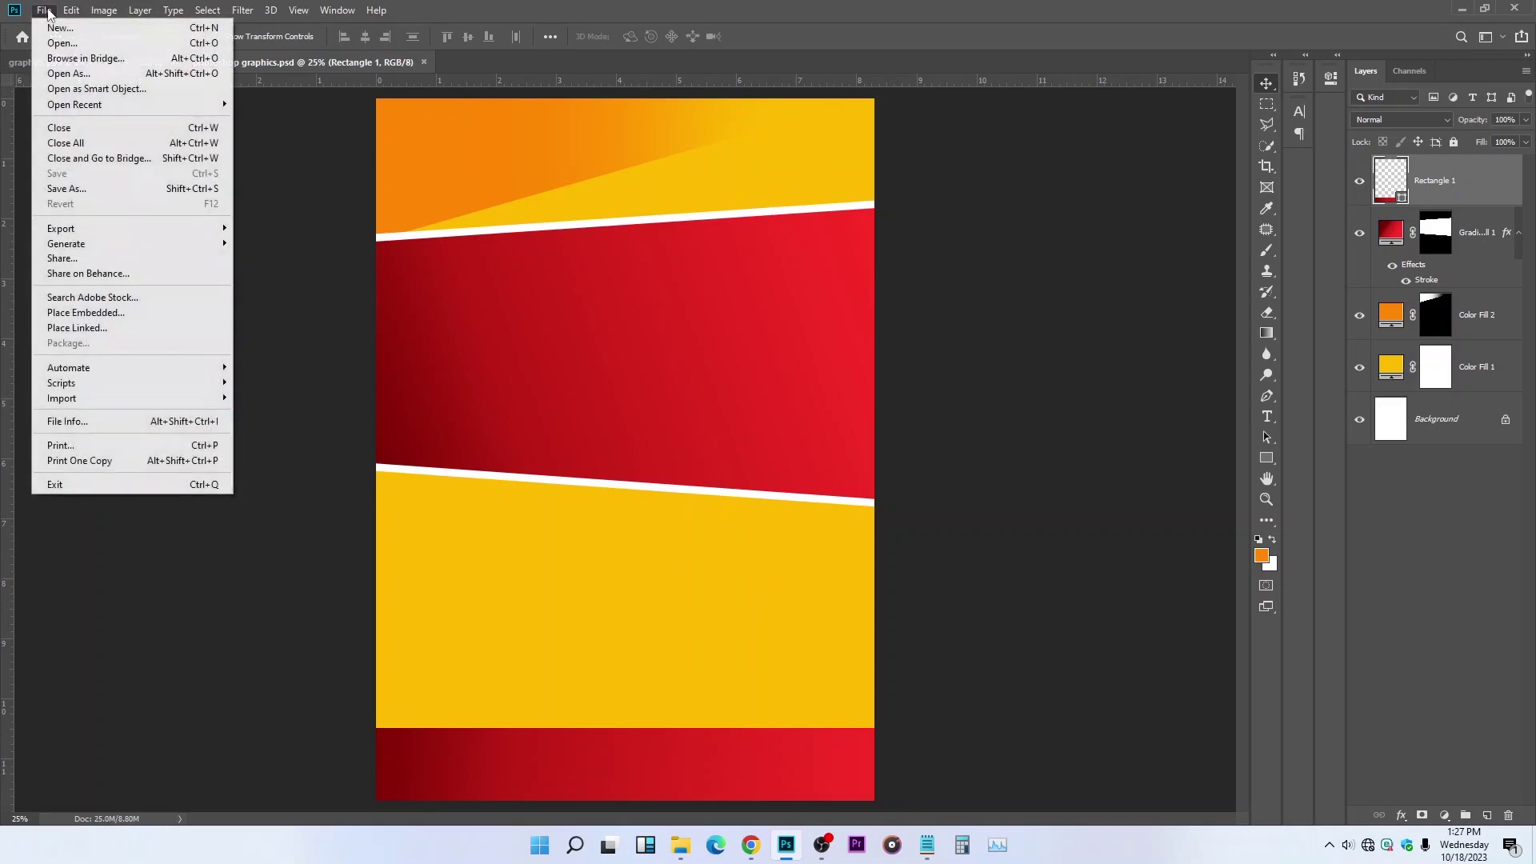
{"action": "left_click", "coordinate": [120, 312]}
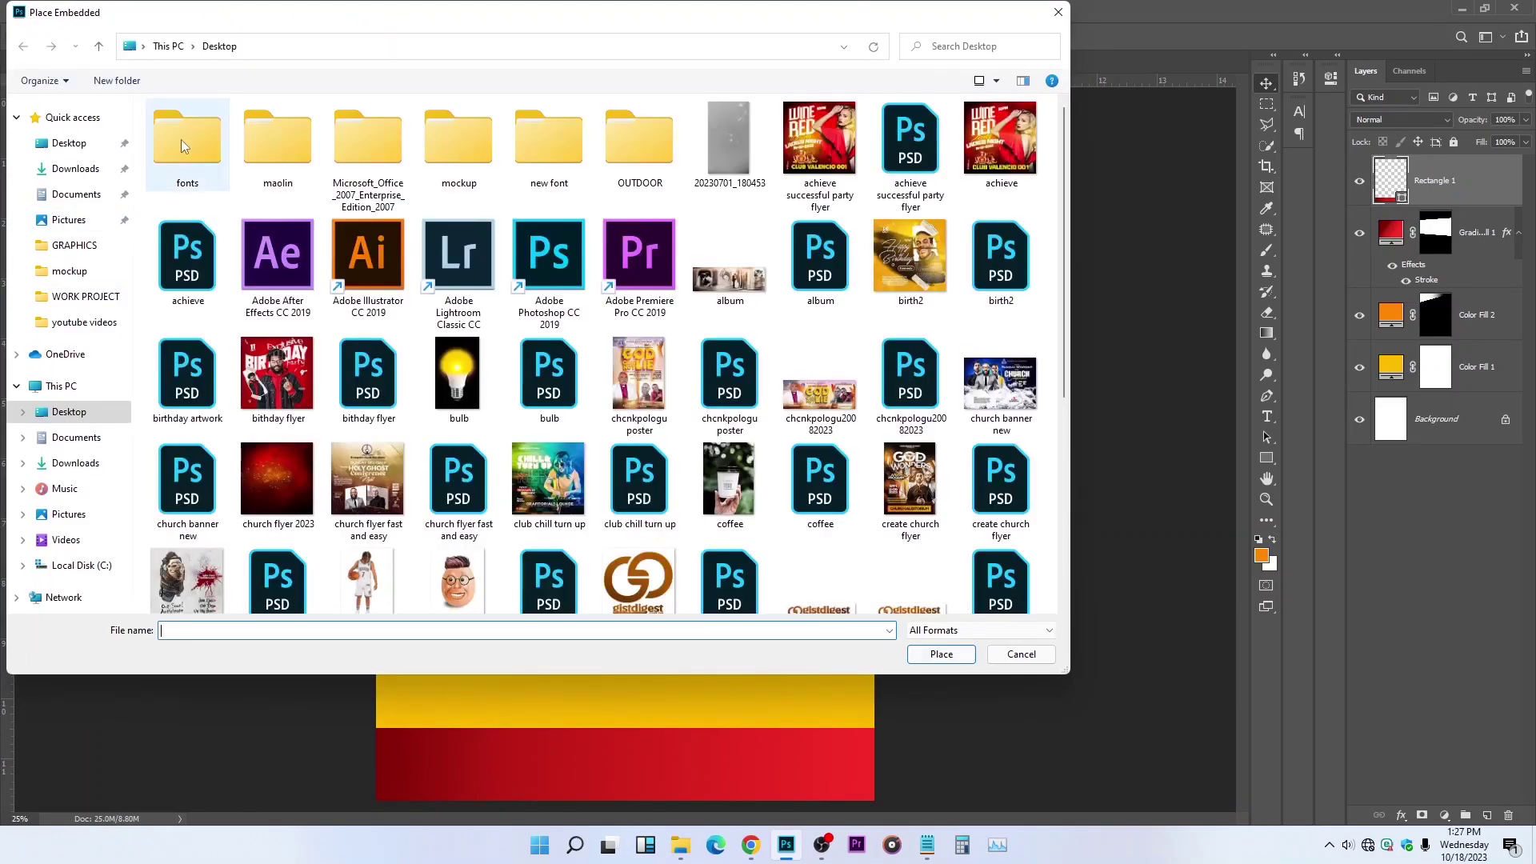
{"action": "left_click", "coordinate": [76, 169]}
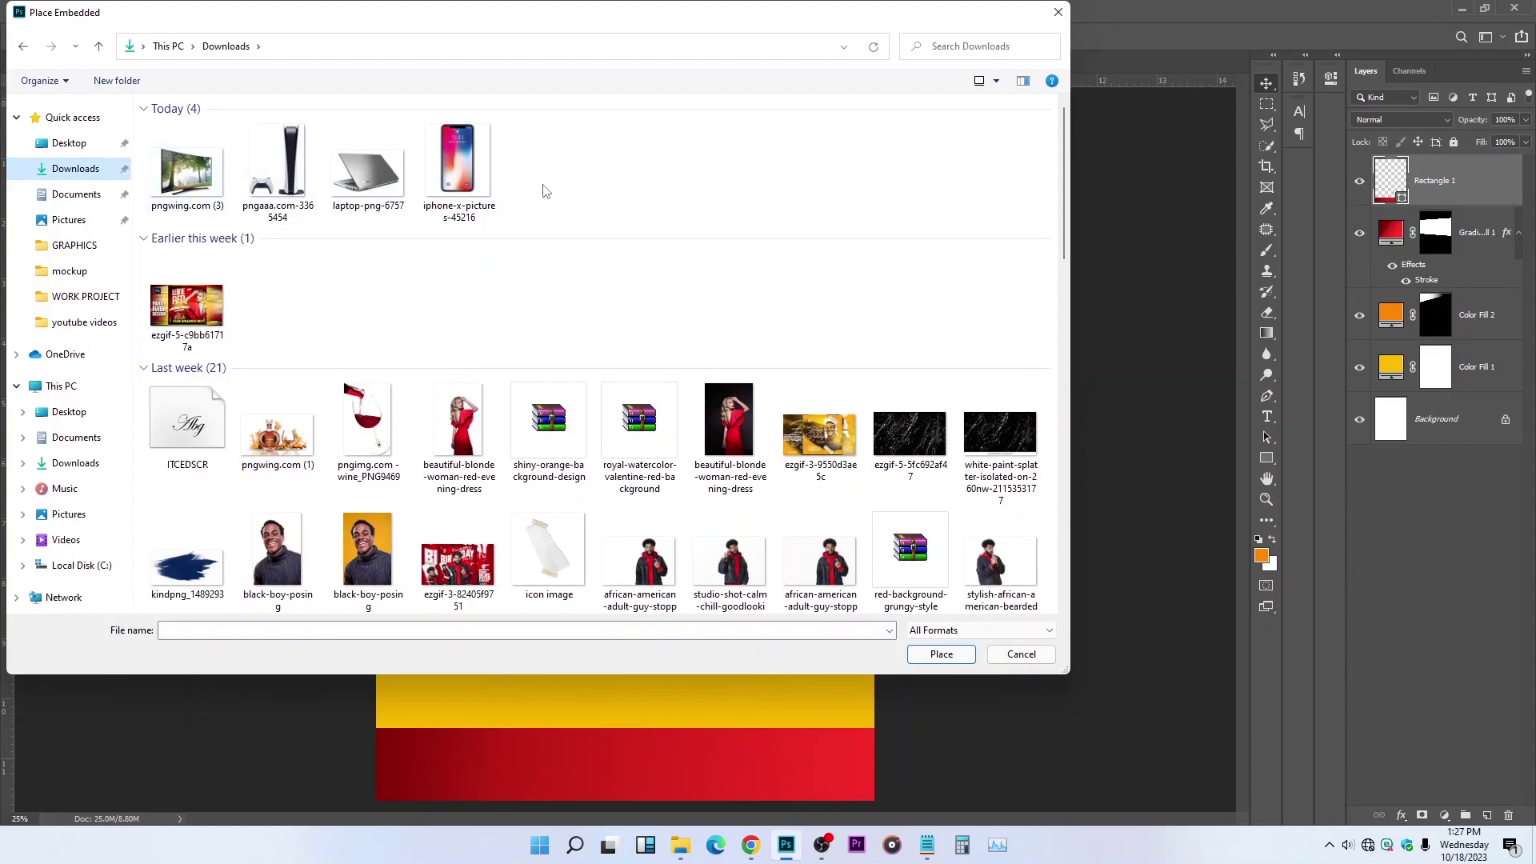
{"action": "left_click", "coordinate": [475, 203]}
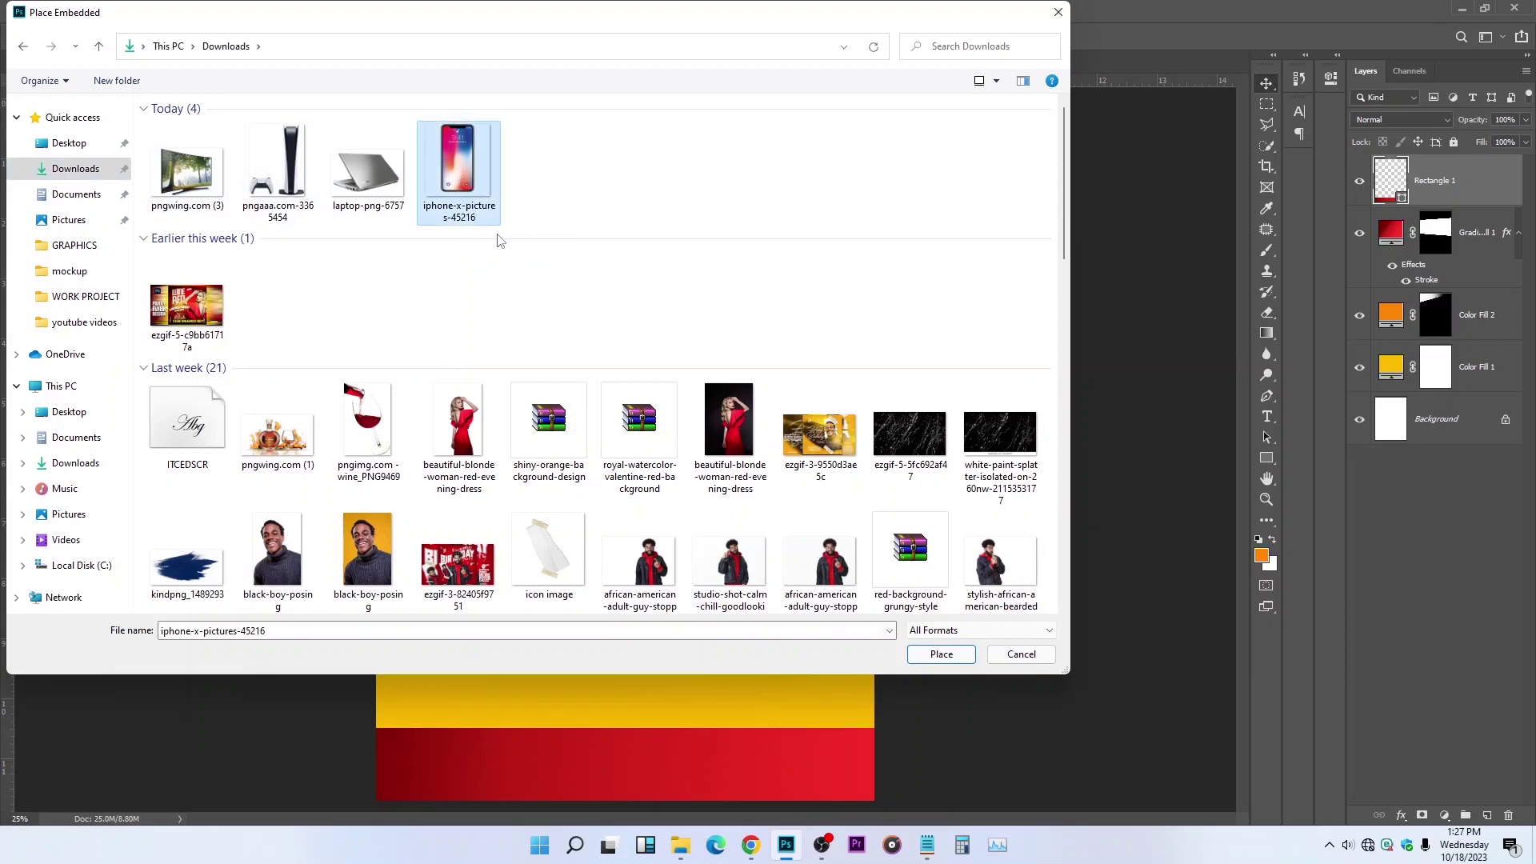
{"action": "left_click", "coordinate": [937, 654]}
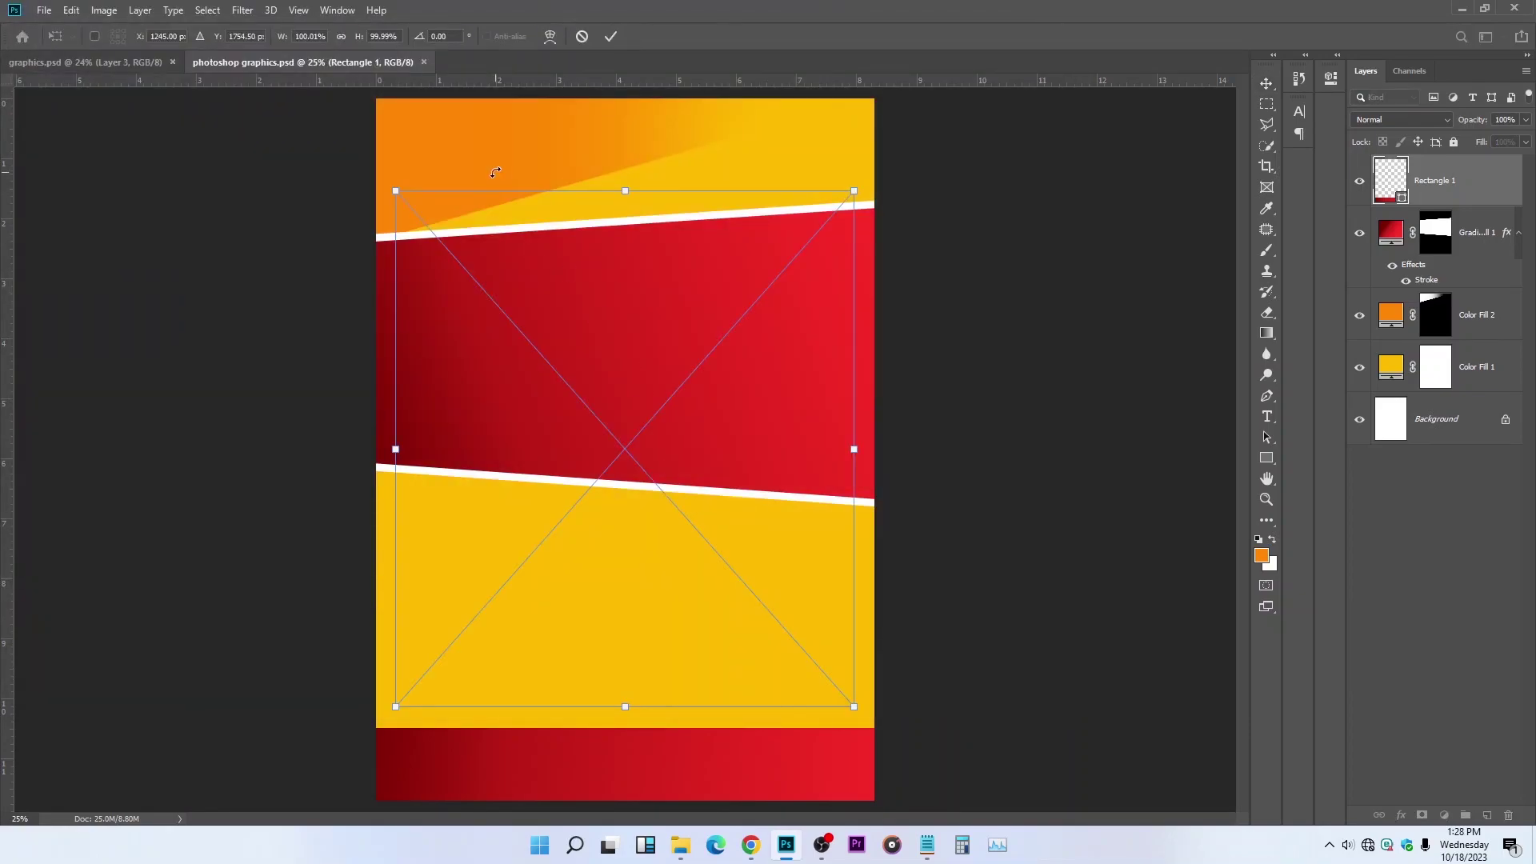
{"action": "left_click_drag", "start_coordinate": [625, 706], "coordinate": [613, 547]}
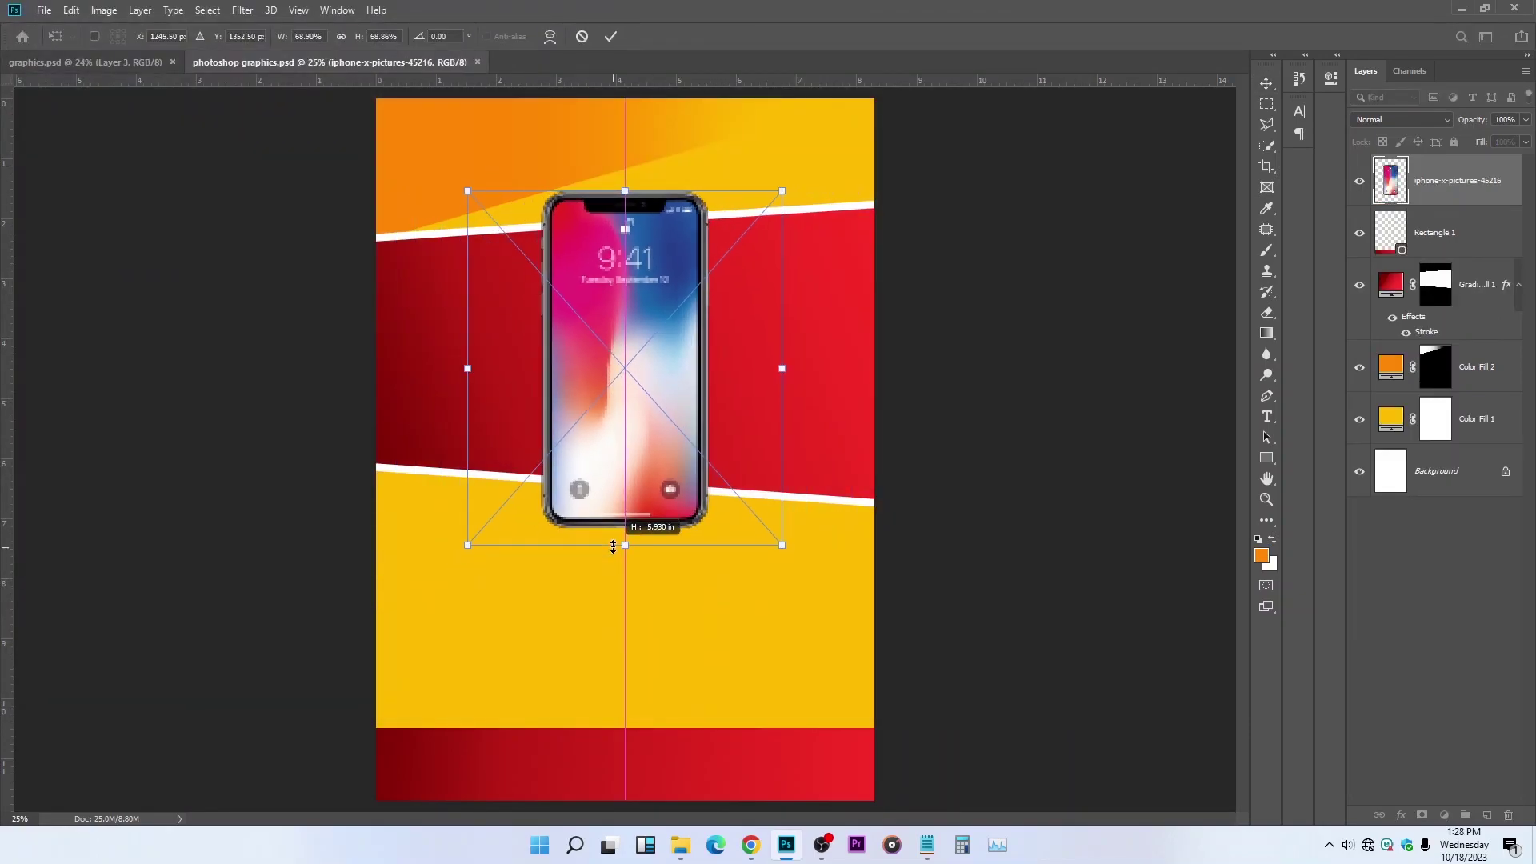
{"action": "left_click_drag", "start_coordinate": [621, 420], "coordinate": [480, 375]}
{"action": "left_click_drag", "start_coordinate": [641, 146], "coordinate": [697, 123]}
{"action": "left_click_drag", "start_coordinate": [596, 180], "coordinate": [605, 196]}
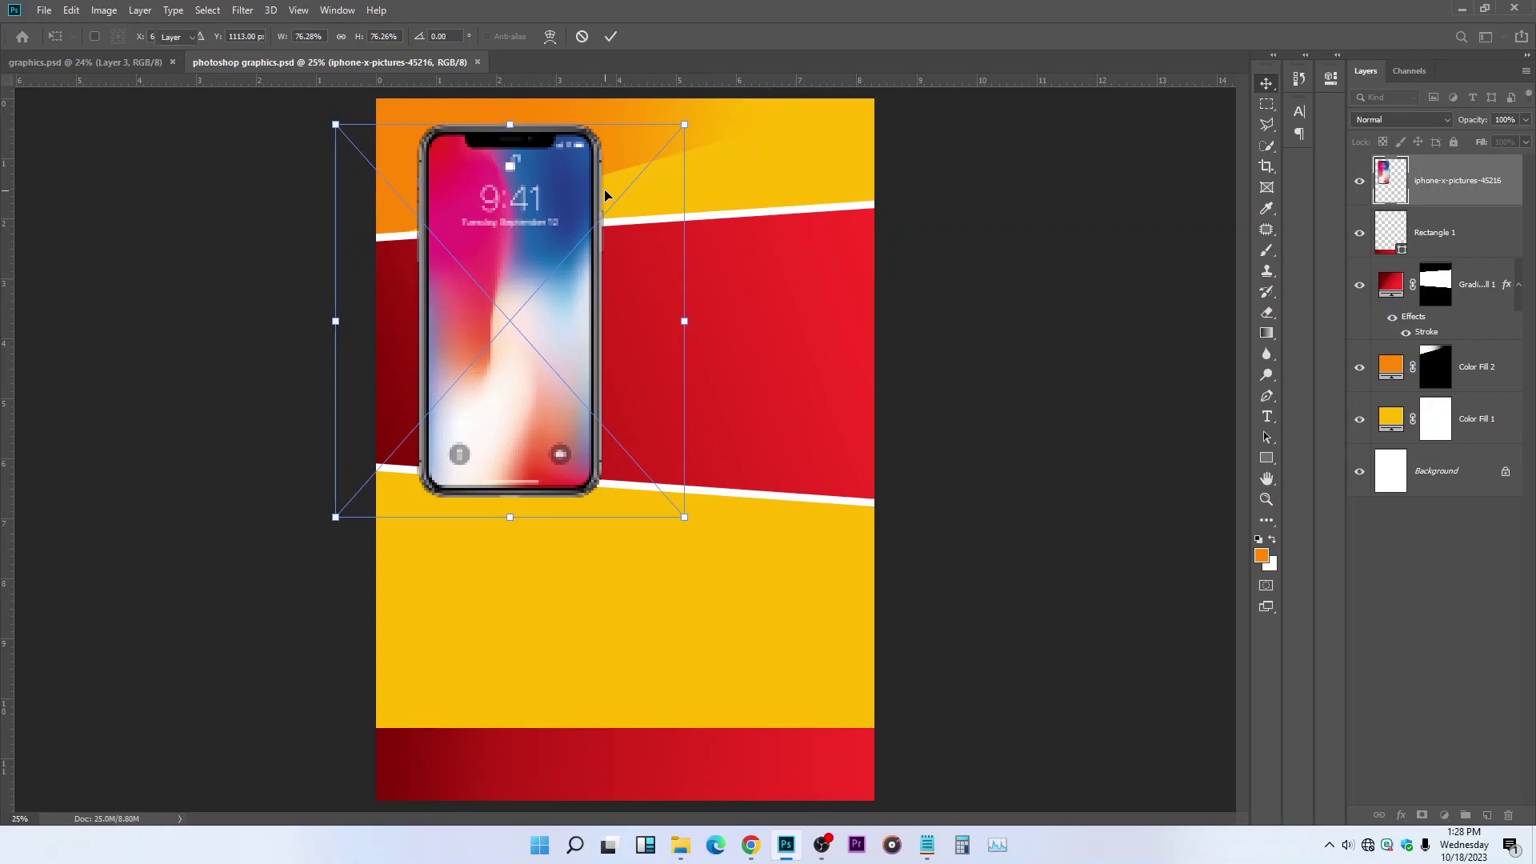
{"action": "key", "text": "Return"}
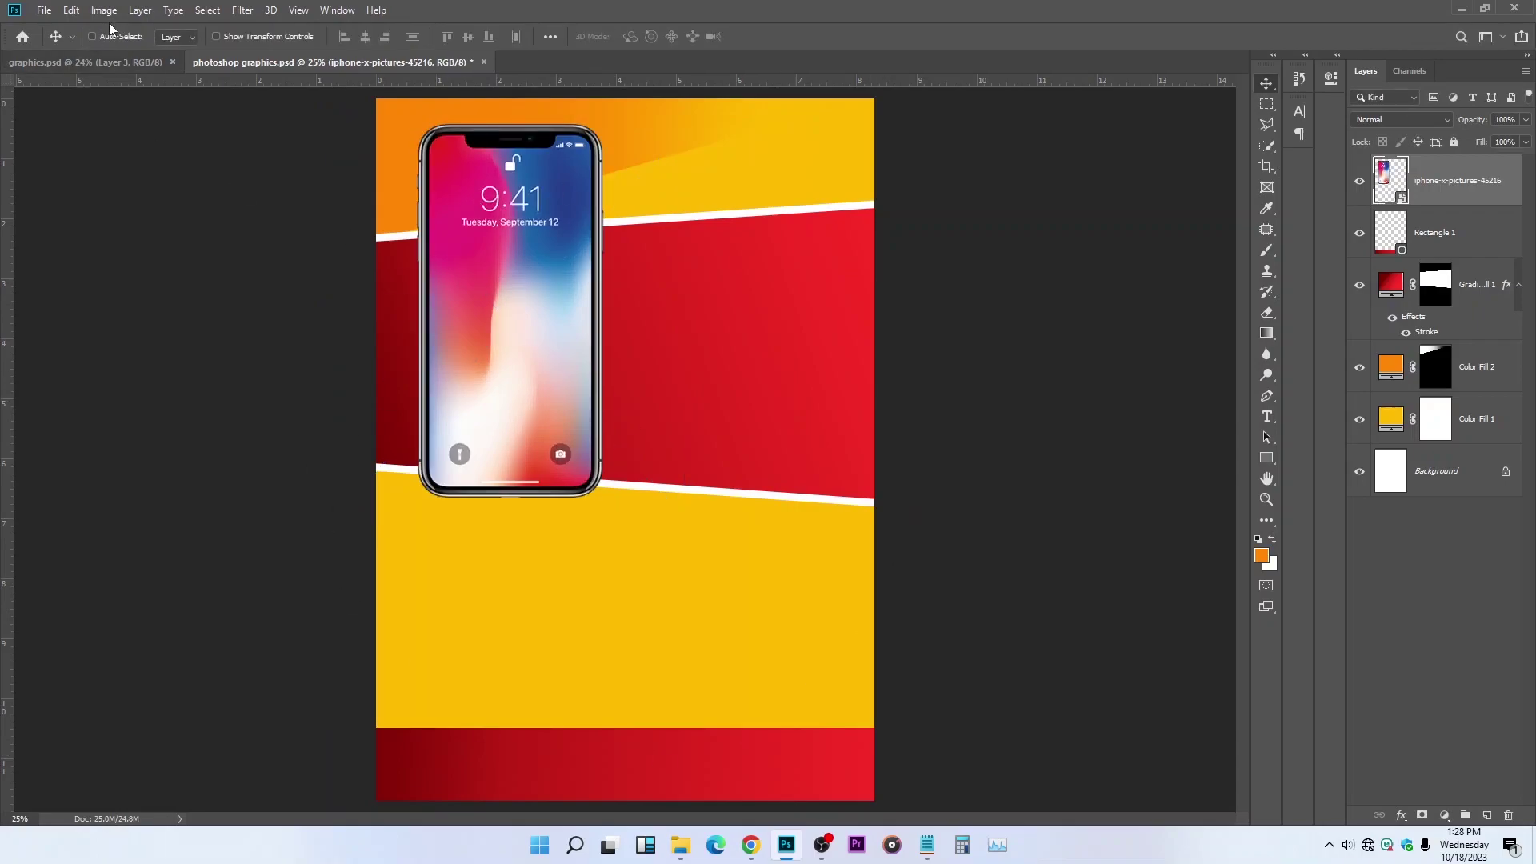
Step: Embed laptop-png-6757, shrink it to about 15%, and place it below the phone on the left
{"action": "left_click", "coordinate": [44, 10]}
{"action": "left_click", "coordinate": [85, 312]}
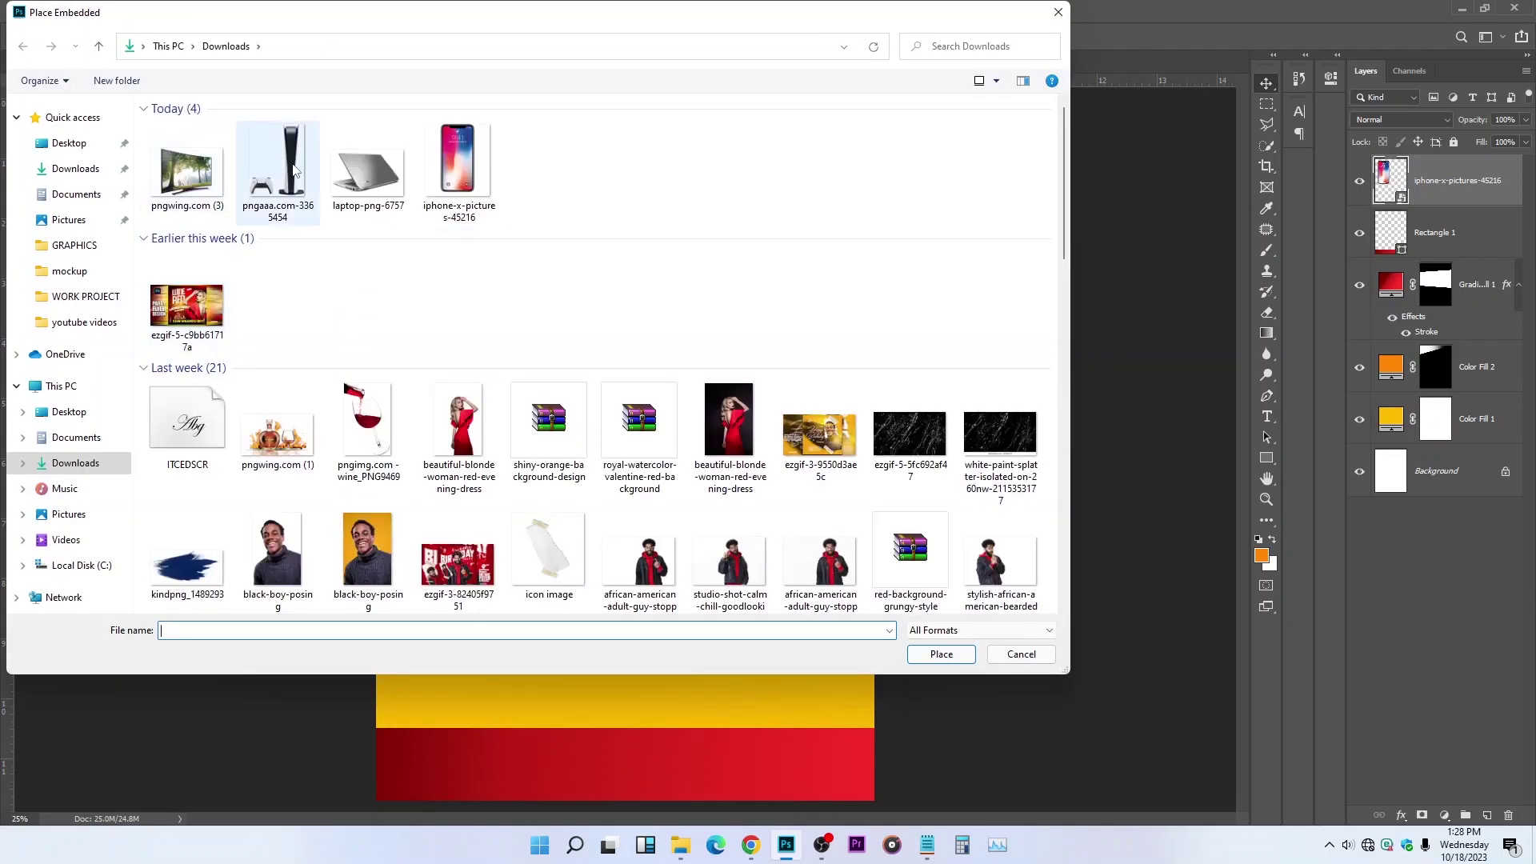
{"action": "left_click", "coordinate": [364, 180]}
{"action": "left_click", "coordinate": [949, 660]}
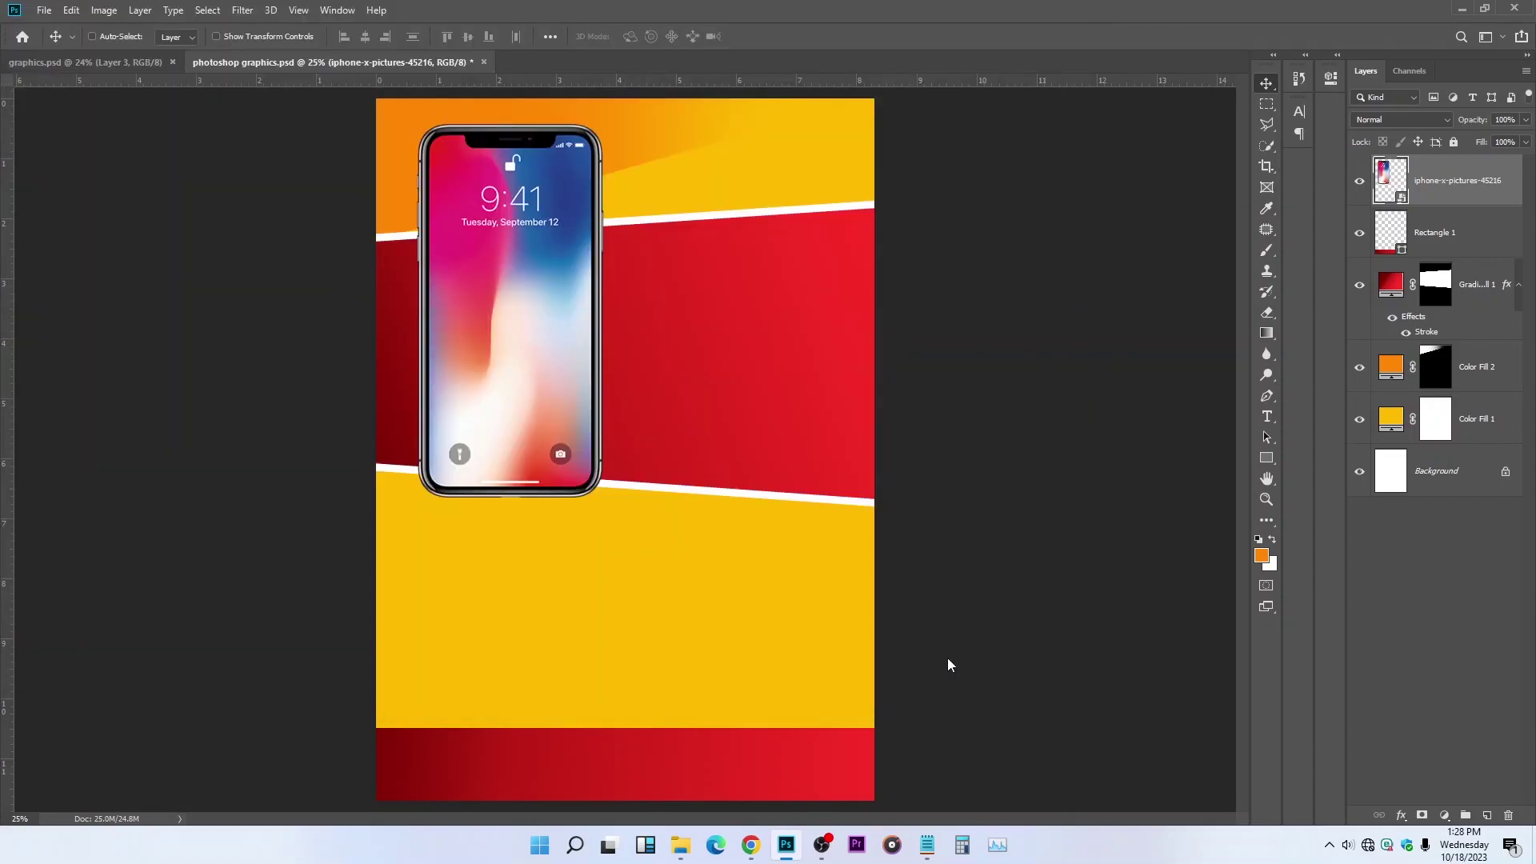
{"action": "left_click_drag", "start_coordinate": [623, 296], "coordinate": [617, 520]}
{"action": "left_click_drag", "start_coordinate": [631, 582], "coordinate": [498, 600]}
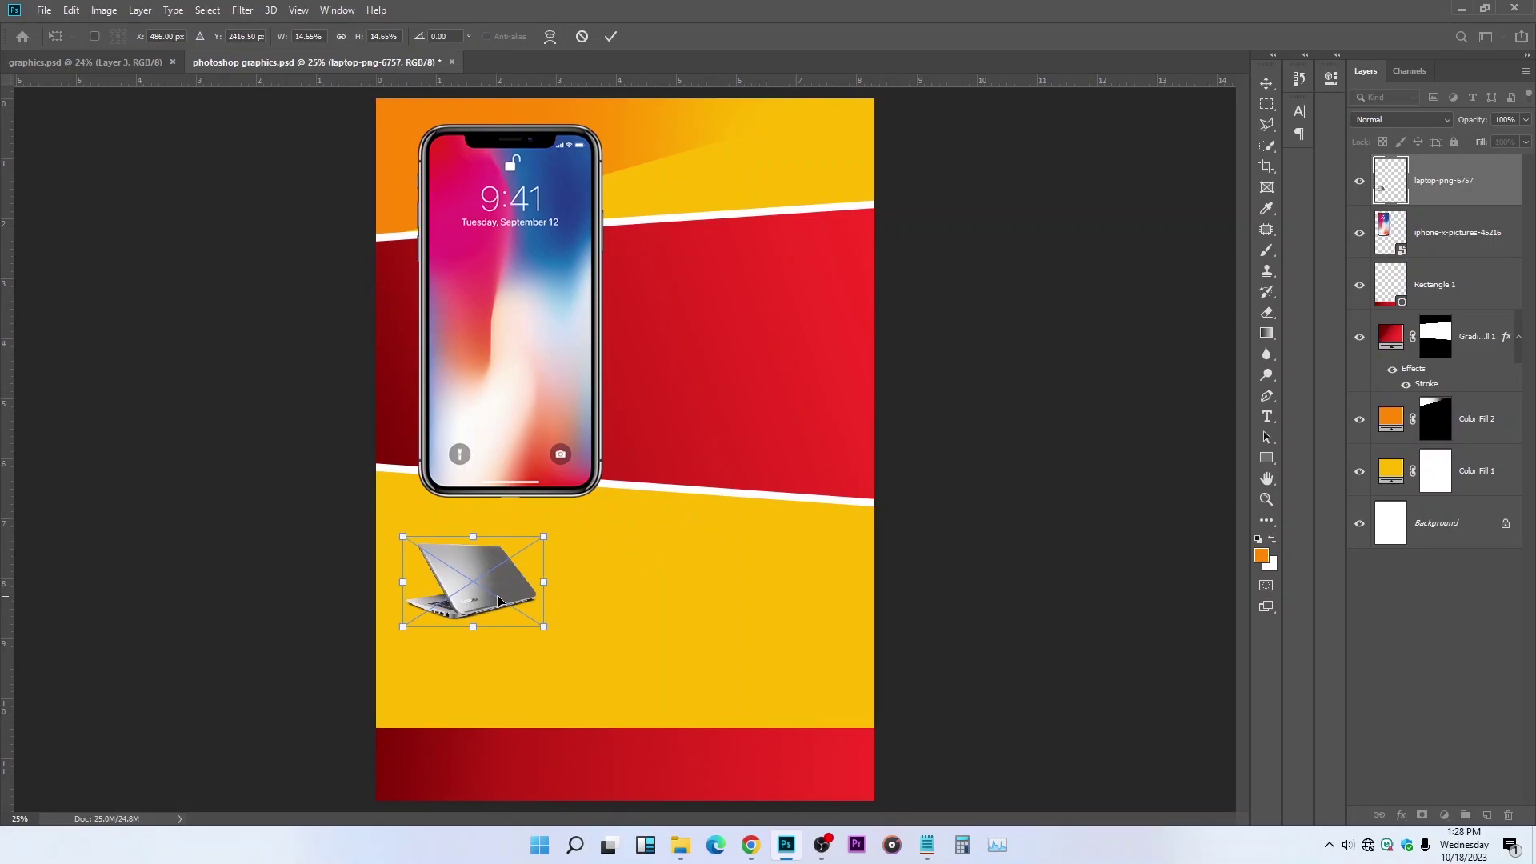
{"action": "key", "text": "Return"}
Step: Embed the pngaaa.com-3365454 PlayStation image, shrink it to about 8%, and align it beside the laptop
{"action": "left_click", "coordinate": [44, 9]}
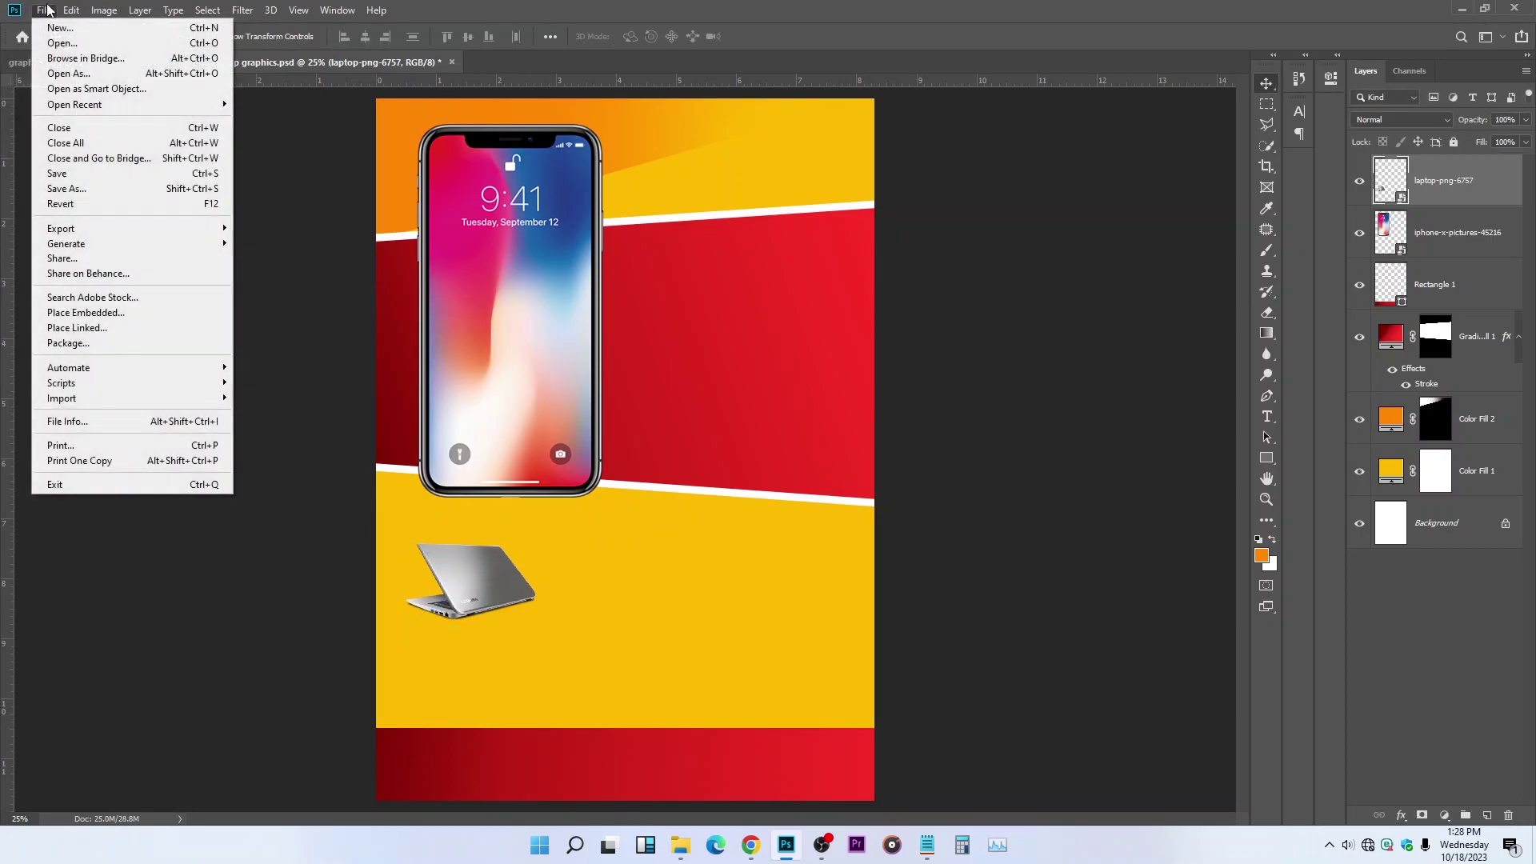
{"action": "left_click", "coordinate": [130, 317]}
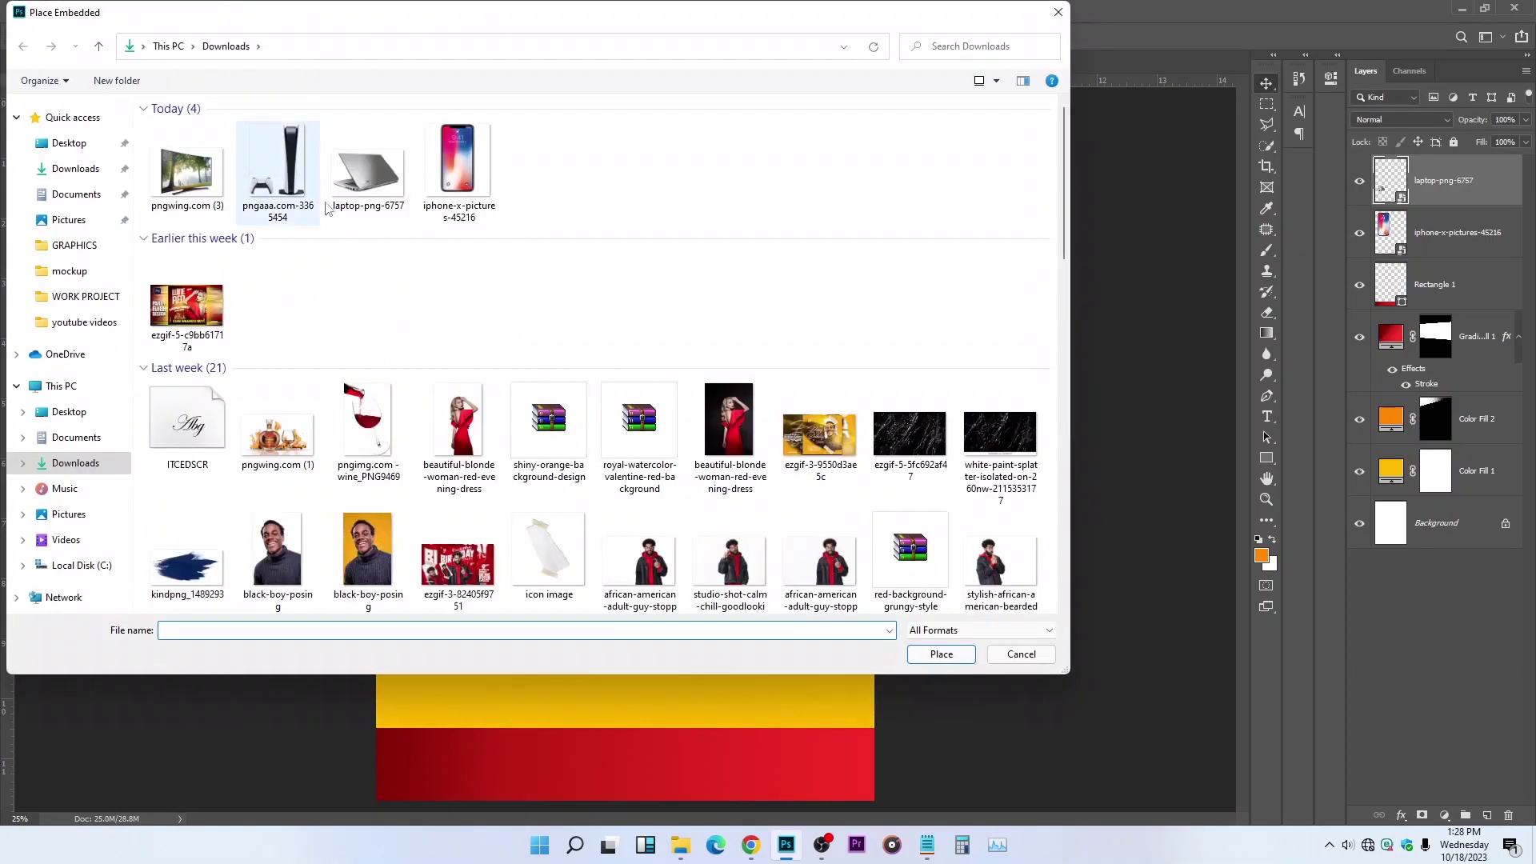
{"action": "left_click", "coordinate": [278, 172]}
{"action": "left_click", "coordinate": [942, 654]}
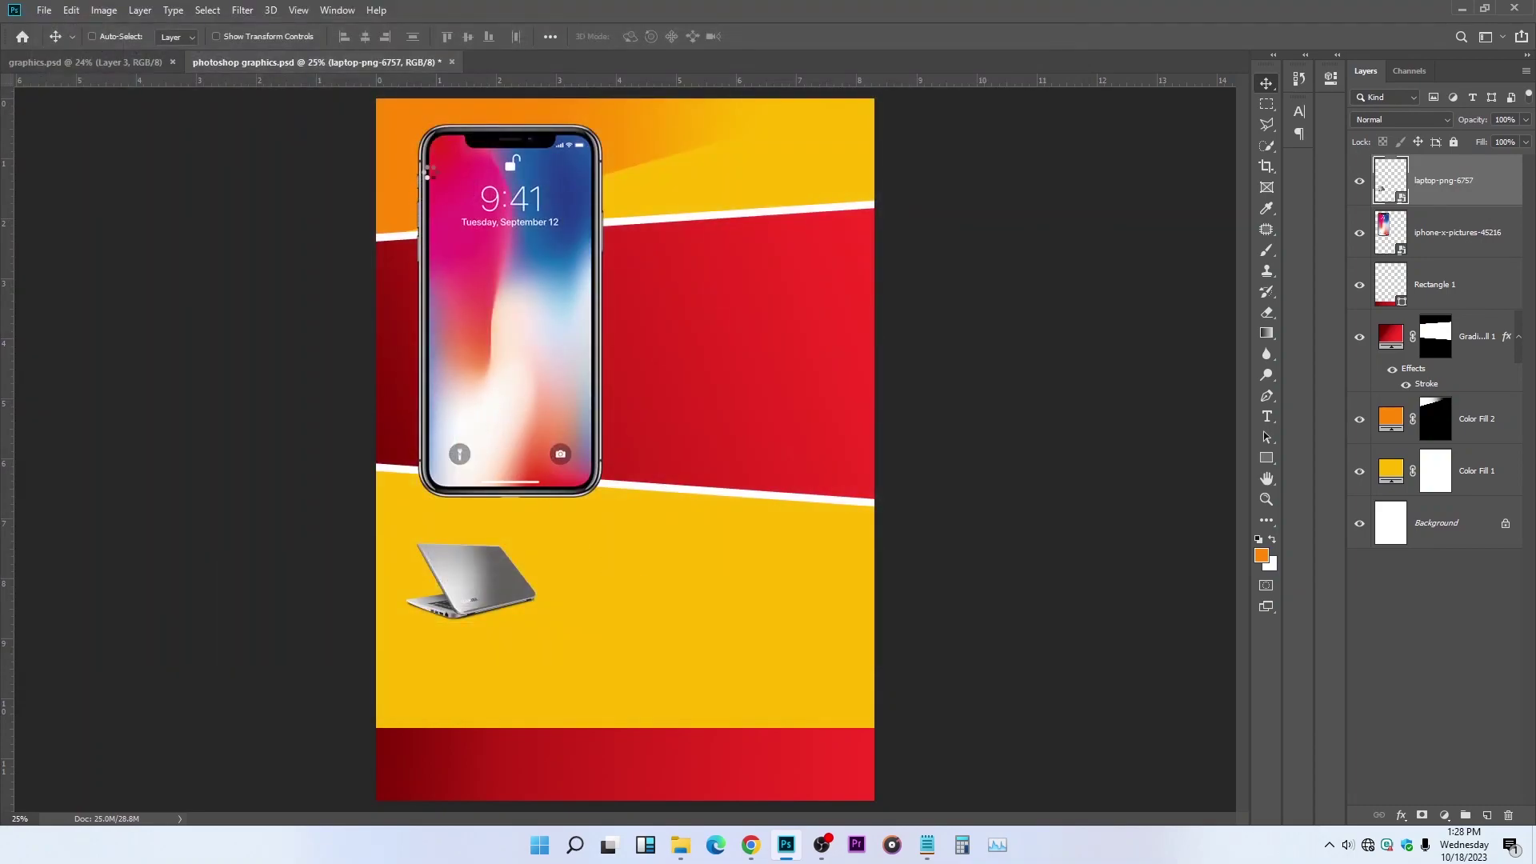
{"action": "left_click_drag", "start_coordinate": [630, 123], "coordinate": [624, 656]}
{"action": "left_click_drag", "start_coordinate": [663, 724], "coordinate": [661, 559]}
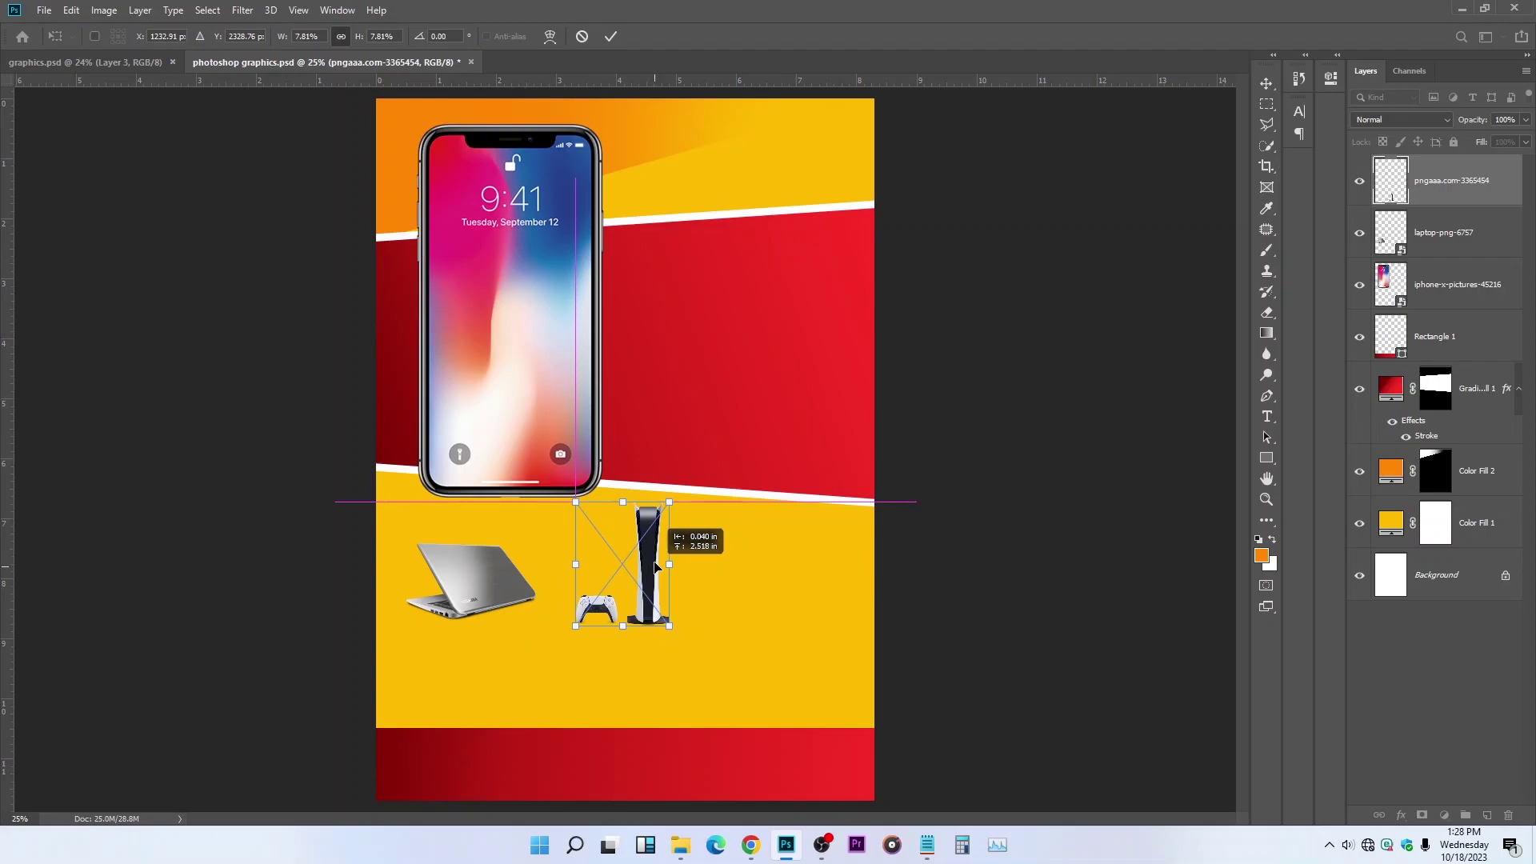
{"action": "left_click_drag", "start_coordinate": [655, 566], "coordinate": [655, 566]}
{"action": "left_click_drag", "start_coordinate": [622, 501], "coordinate": [618, 516]}
{"action": "left_click_drag", "start_coordinate": [643, 577], "coordinate": [638, 571]}
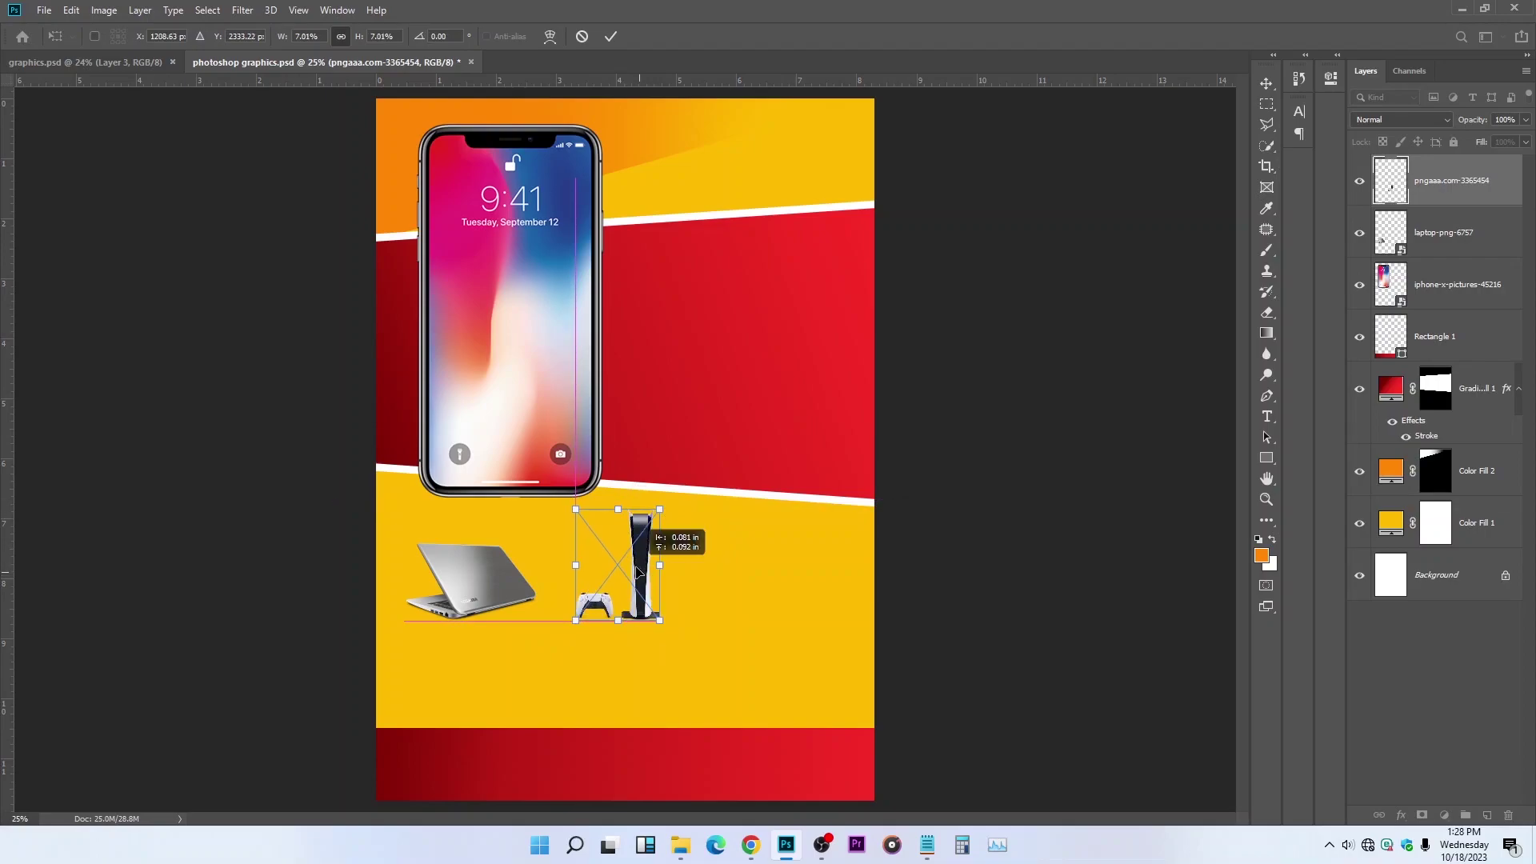
{"action": "key", "text": "Return"}
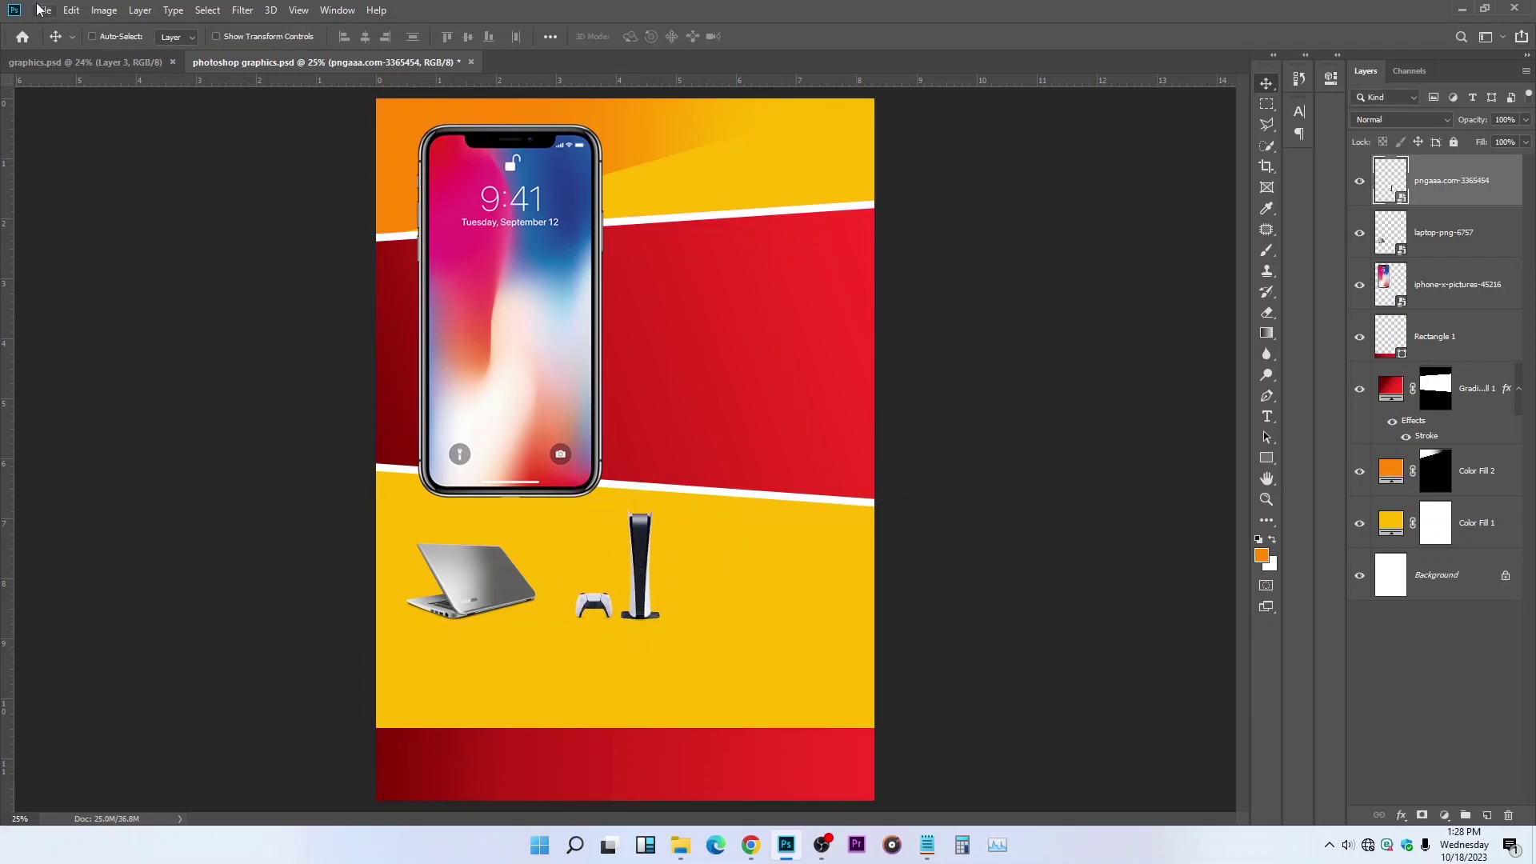
{"action": "left_click", "coordinate": [43, 11]}
Step: Embed the pngwing.com (3) TV image, shrink it, and place it right of the PlayStation
{"action": "left_click", "coordinate": [124, 313]}
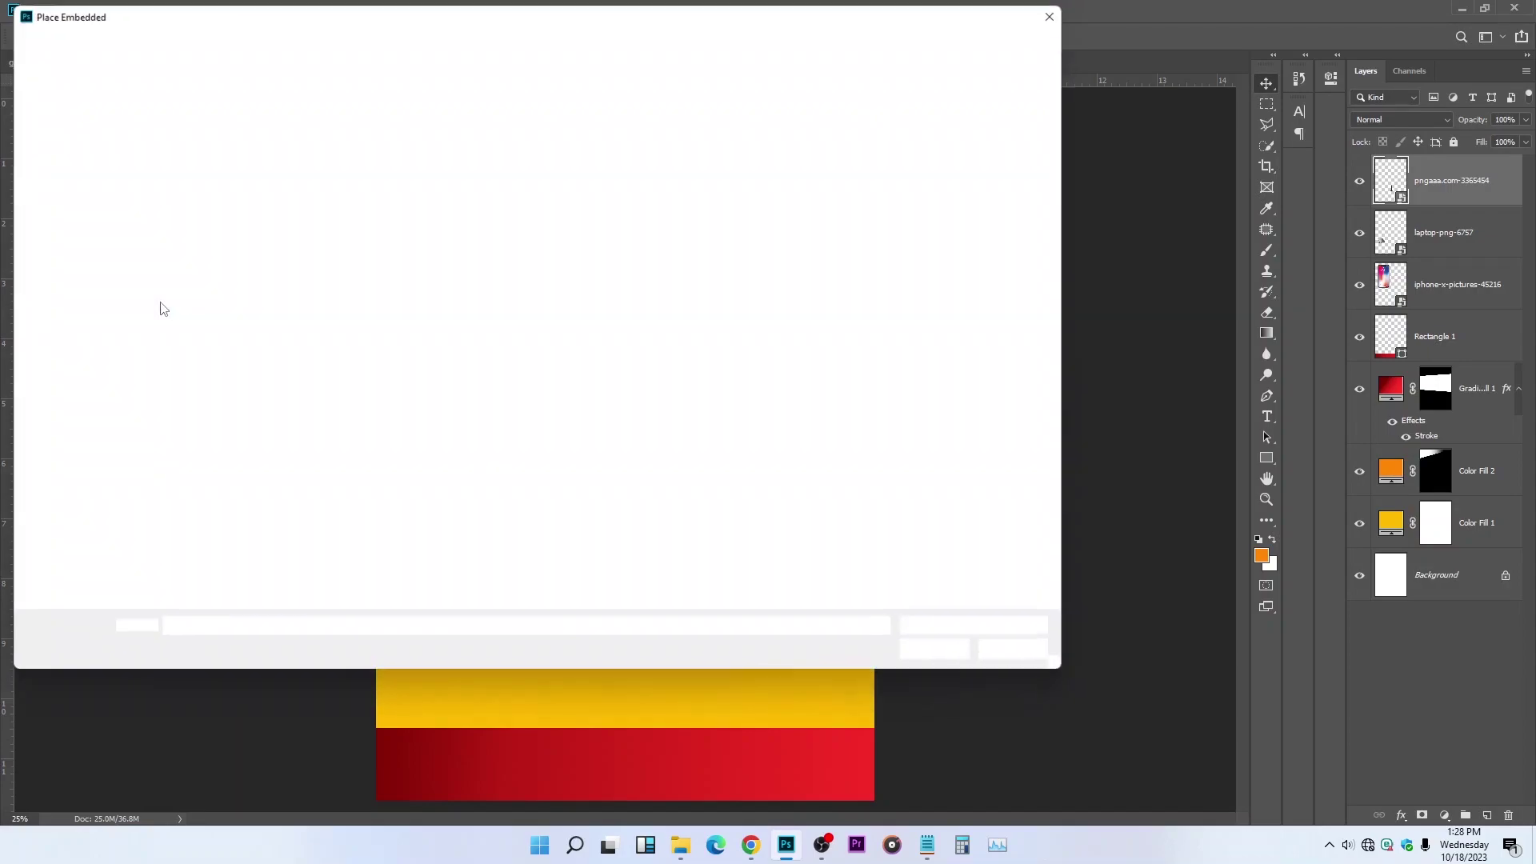
{"action": "left_click", "coordinate": [368, 168]}
{"action": "left_click", "coordinate": [186, 168]}
{"action": "left_click", "coordinate": [941, 654]}
{"action": "left_click_drag", "start_coordinate": [623, 282], "coordinate": [628, 497]}
{"action": "left_click_drag", "start_coordinate": [640, 550], "coordinate": [771, 513]}
{"action": "key", "text": "Return"}
Step: Resize the TV to about 15%, save the flyer, and select the Color Fill 2 layer
{"action": "key", "text": "ctrl"}
{"action": "key", "text": "ctrl+t"}
{"action": "left_click_drag", "start_coordinate": [770, 509], "coordinate": [766, 518]}
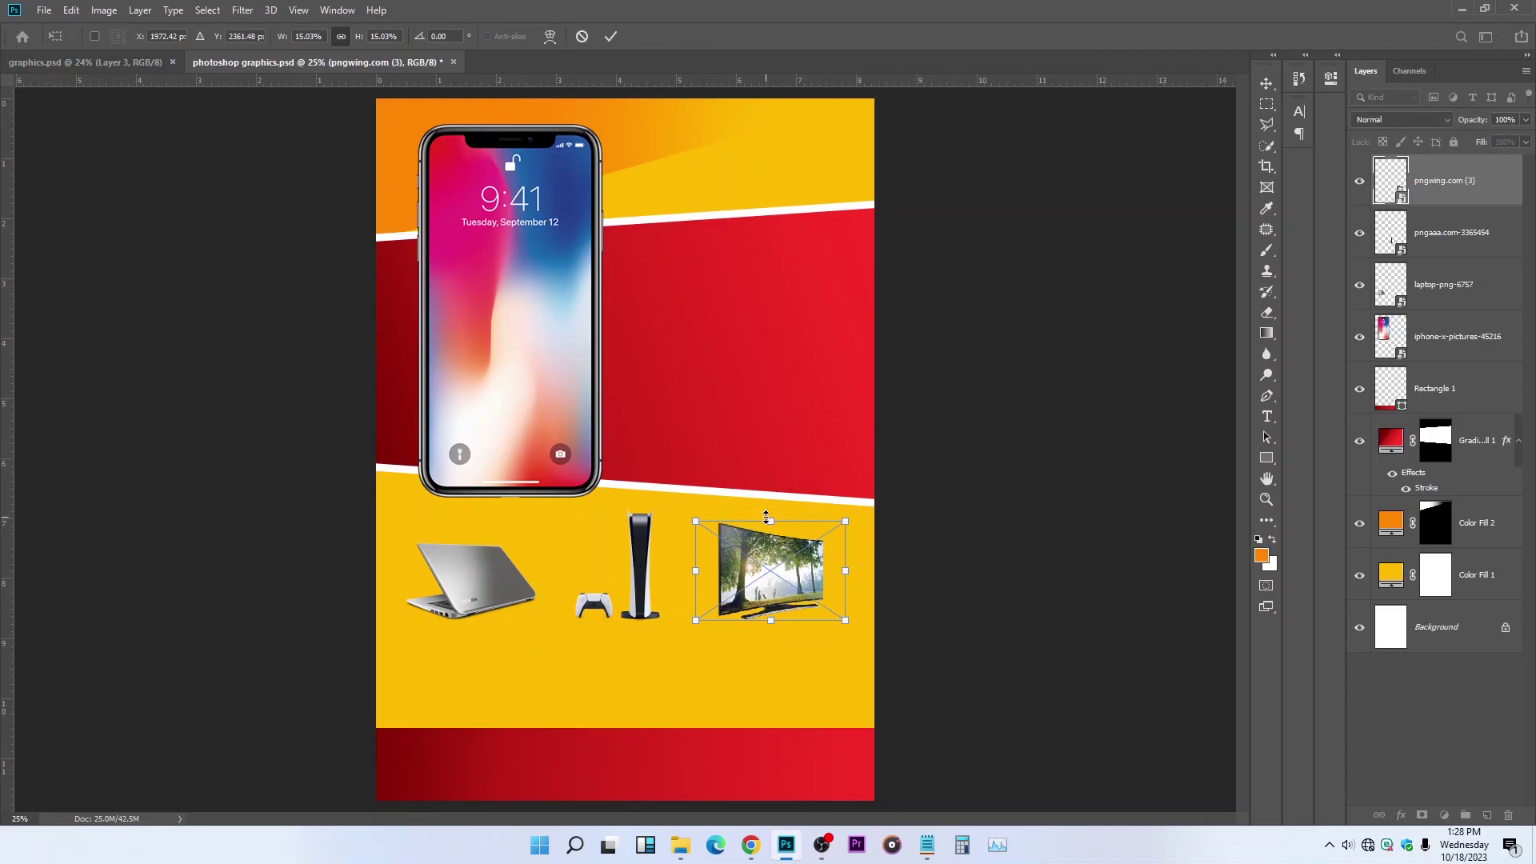
{"action": "key", "text": "Return"}
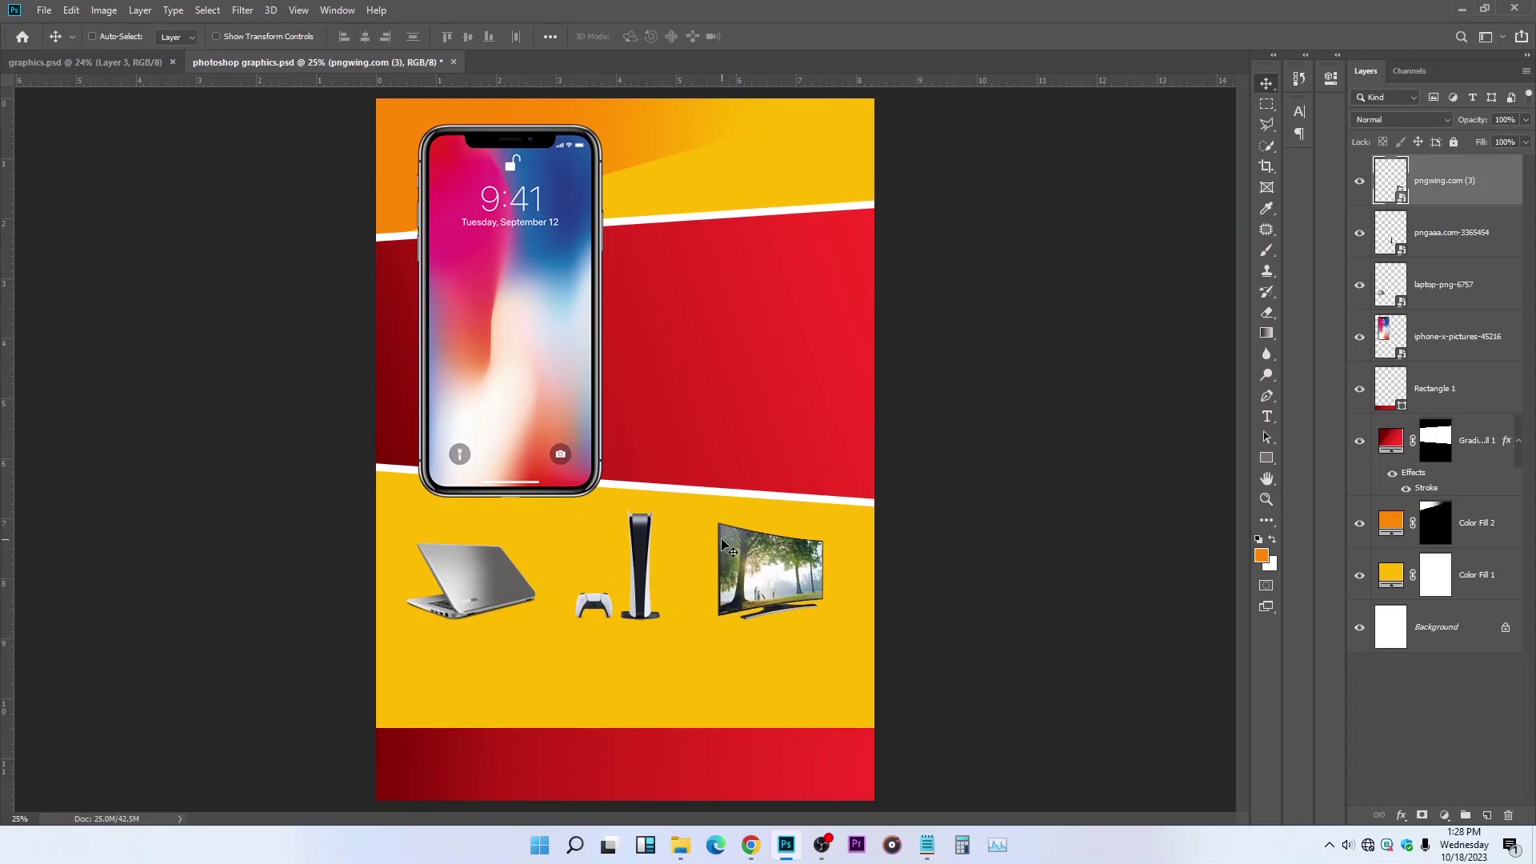
{"action": "key", "text": "ctrl+s"}
{"action": "left_click", "coordinate": [1475, 397]}
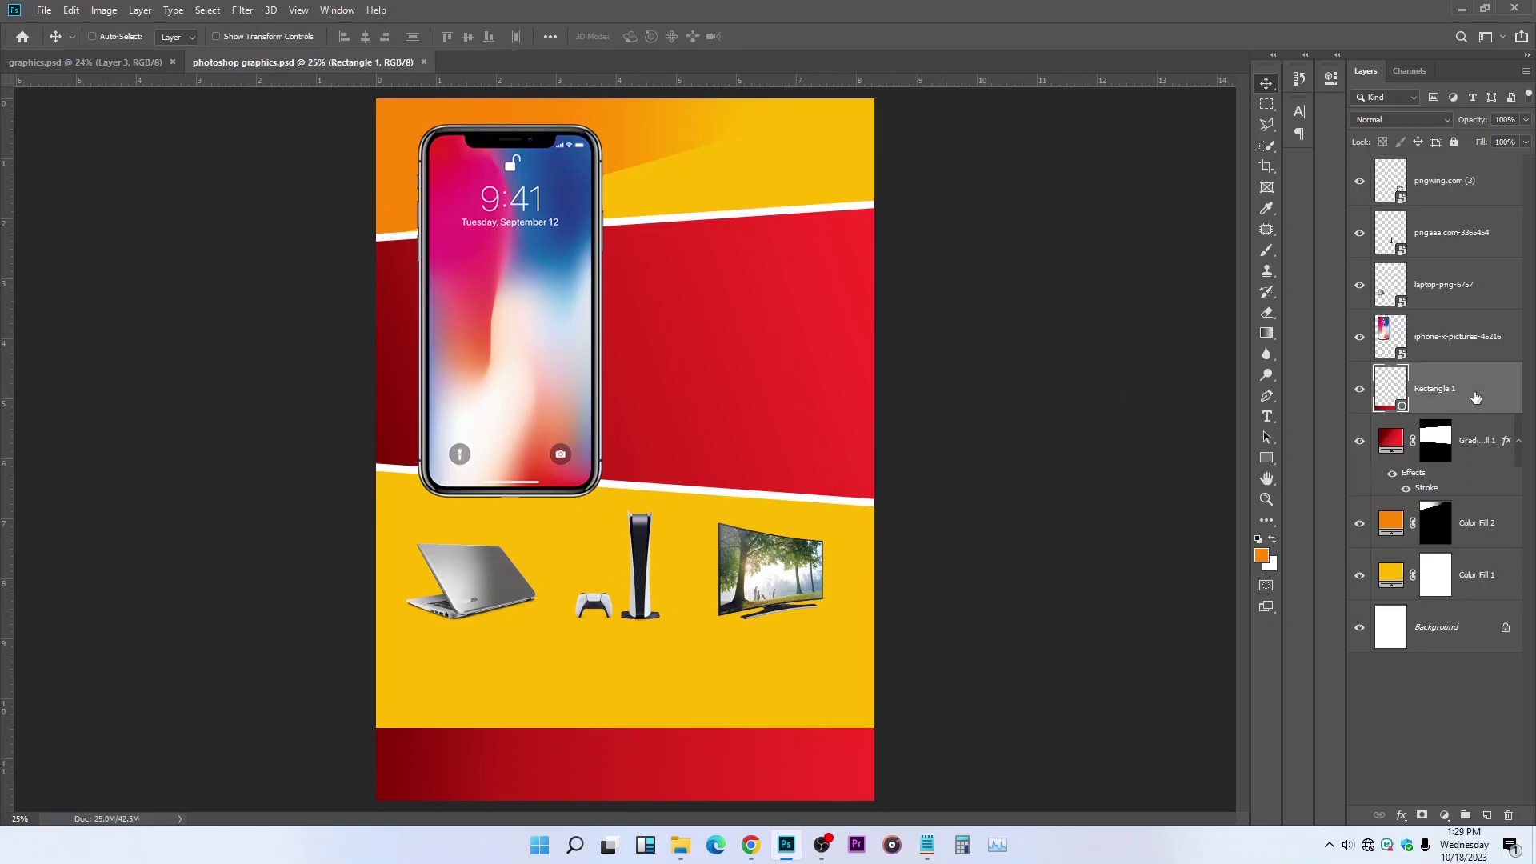
{"action": "left_click", "coordinate": [1469, 456]}
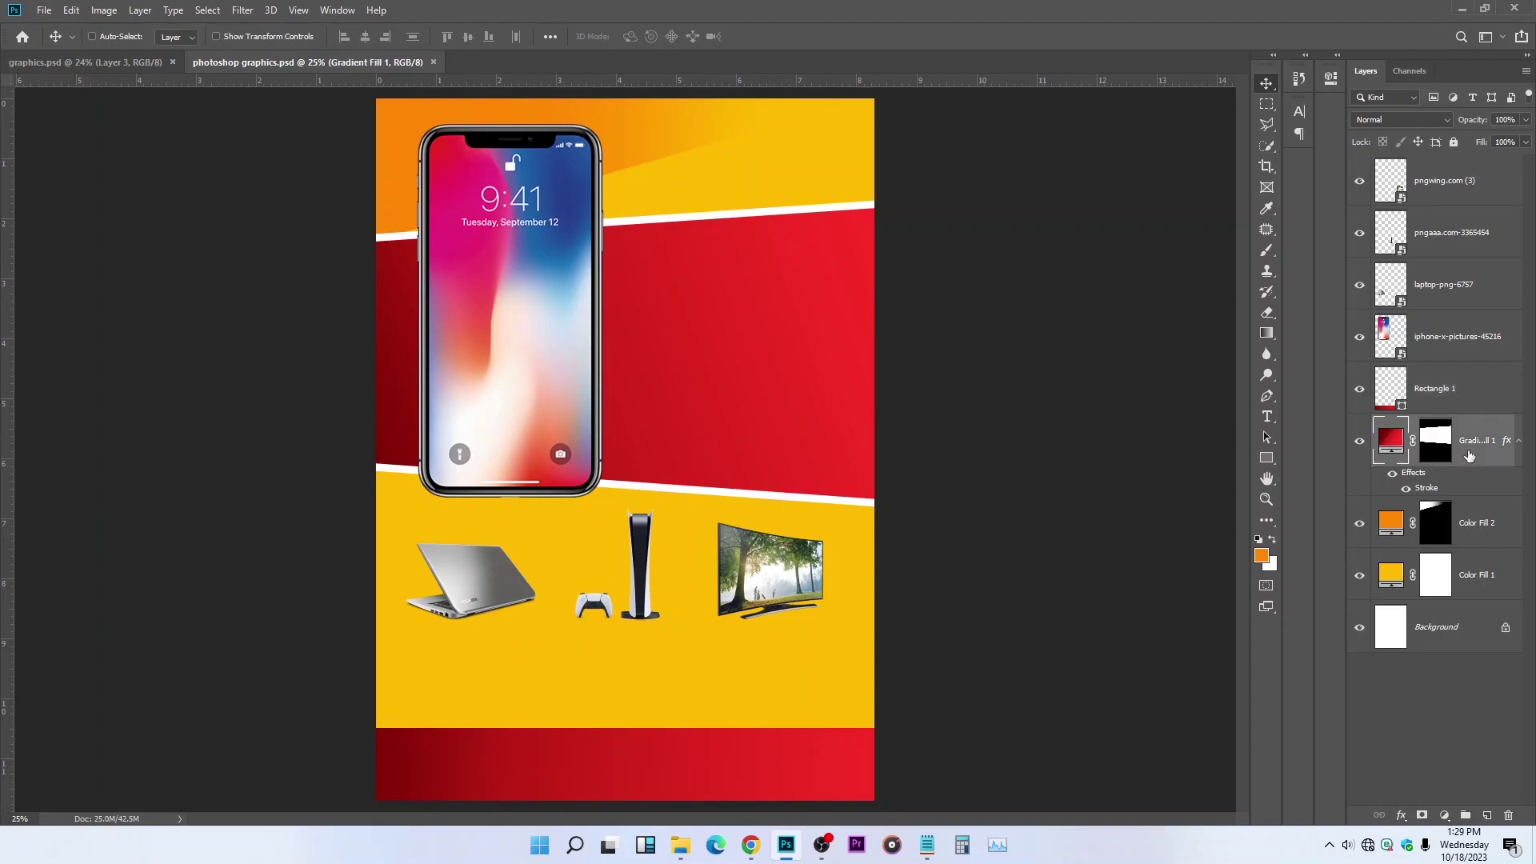
{"action": "left_click", "coordinate": [1486, 540]}
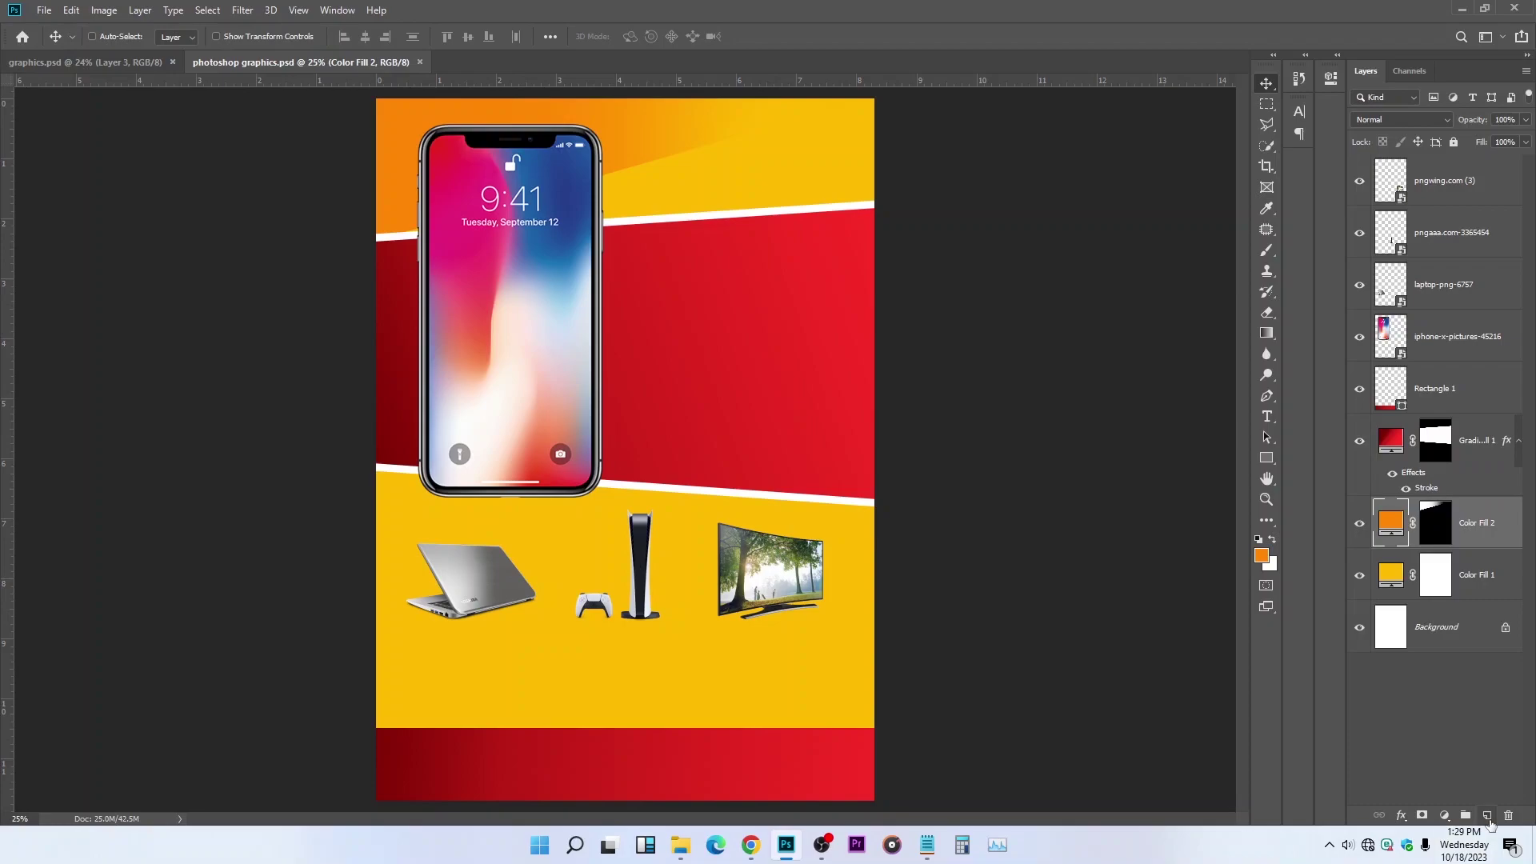
Step: Add Layer 1 above Color Fill 2 and brush a soft orange ff8702 glow over the lower yellow area
{"action": "left_click", "coordinate": [1487, 815]}
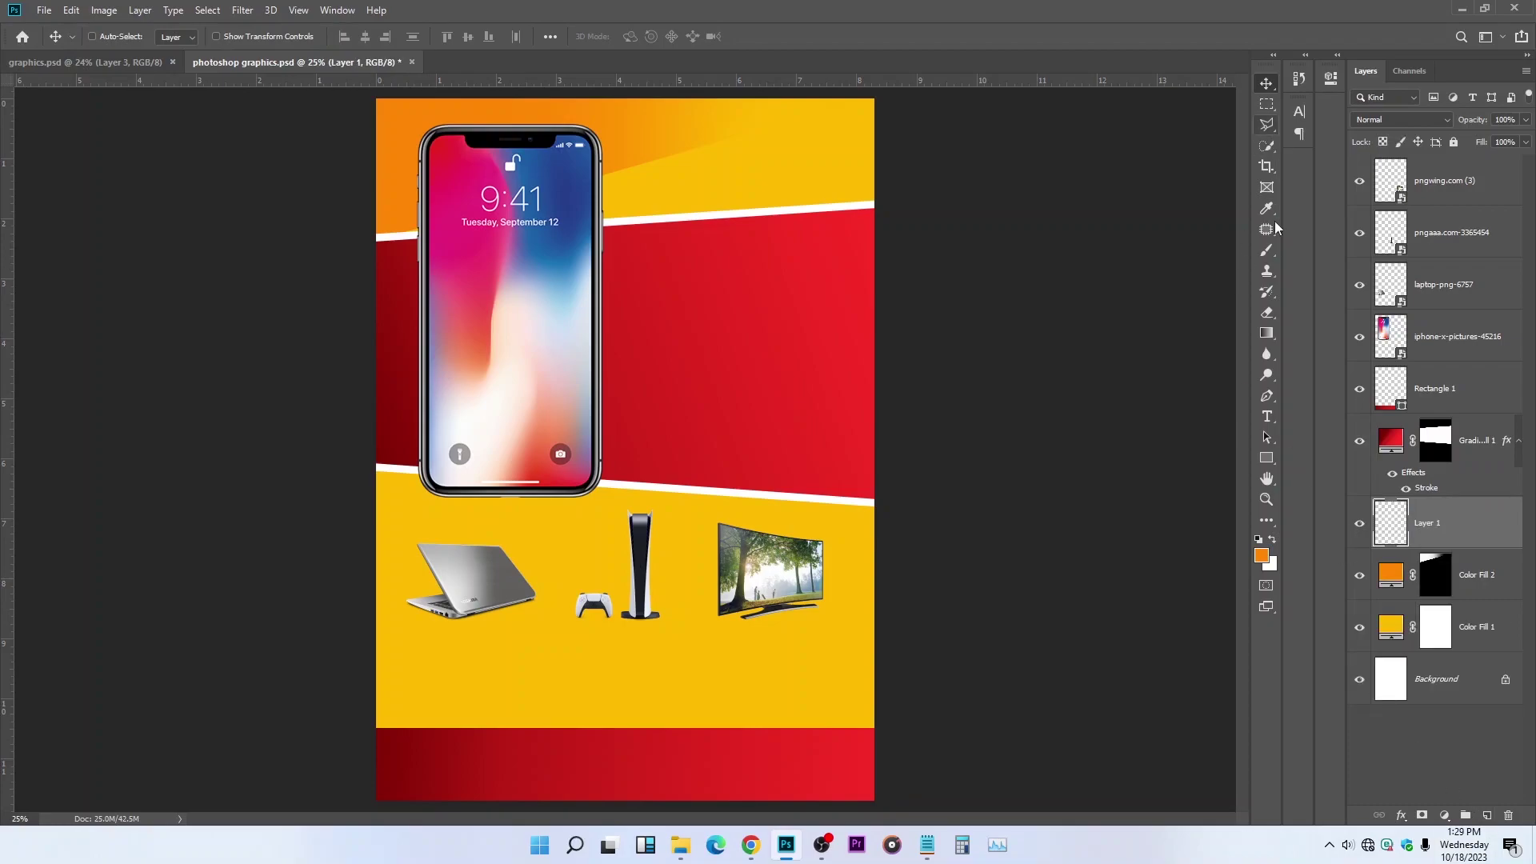
{"action": "left_click", "coordinate": [1267, 250]}
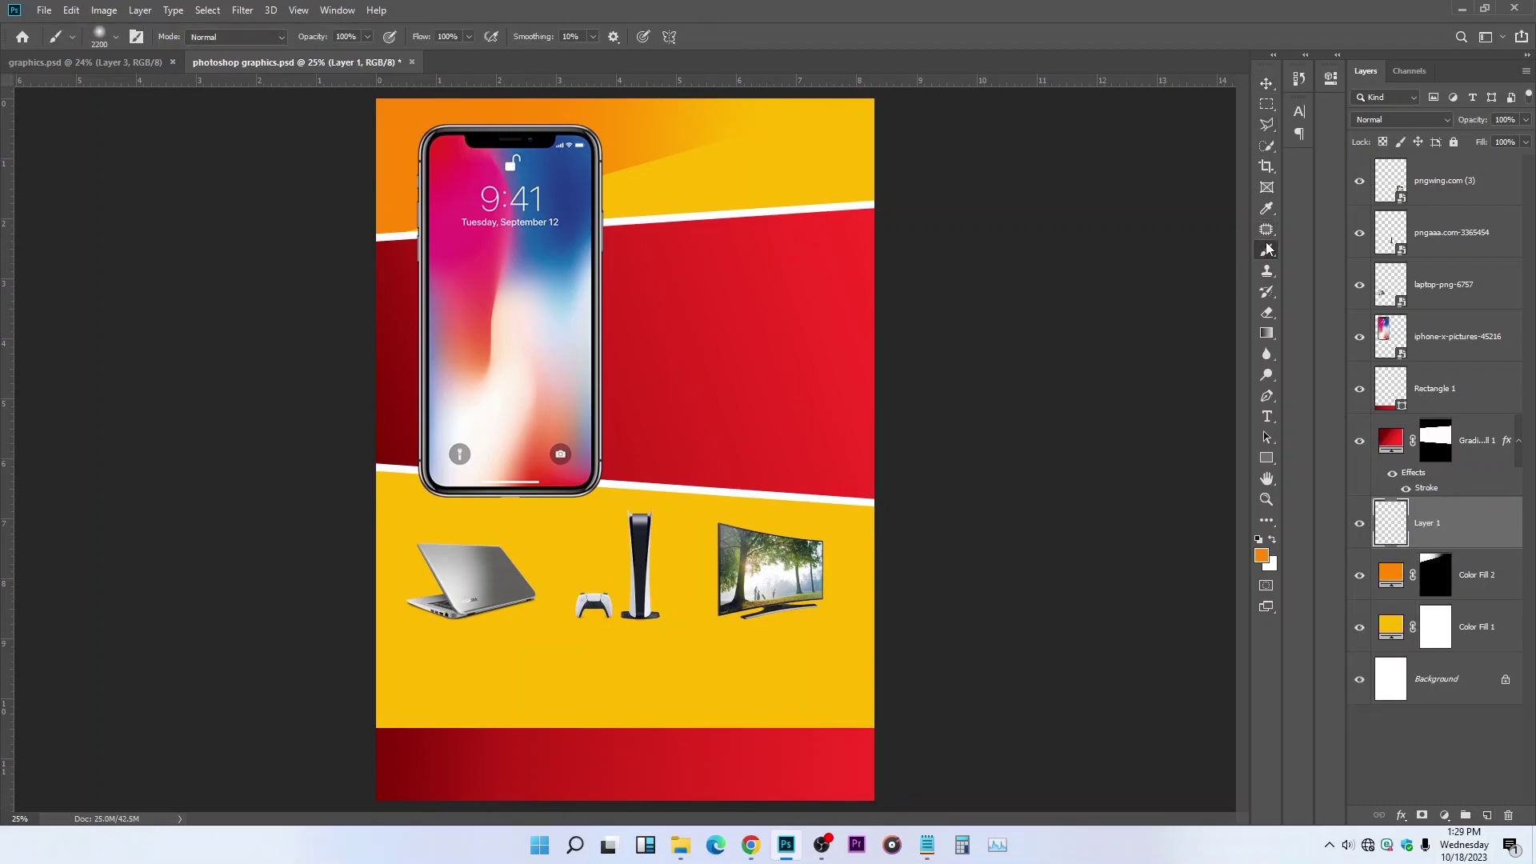
{"action": "left_click", "coordinate": [1262, 555]}
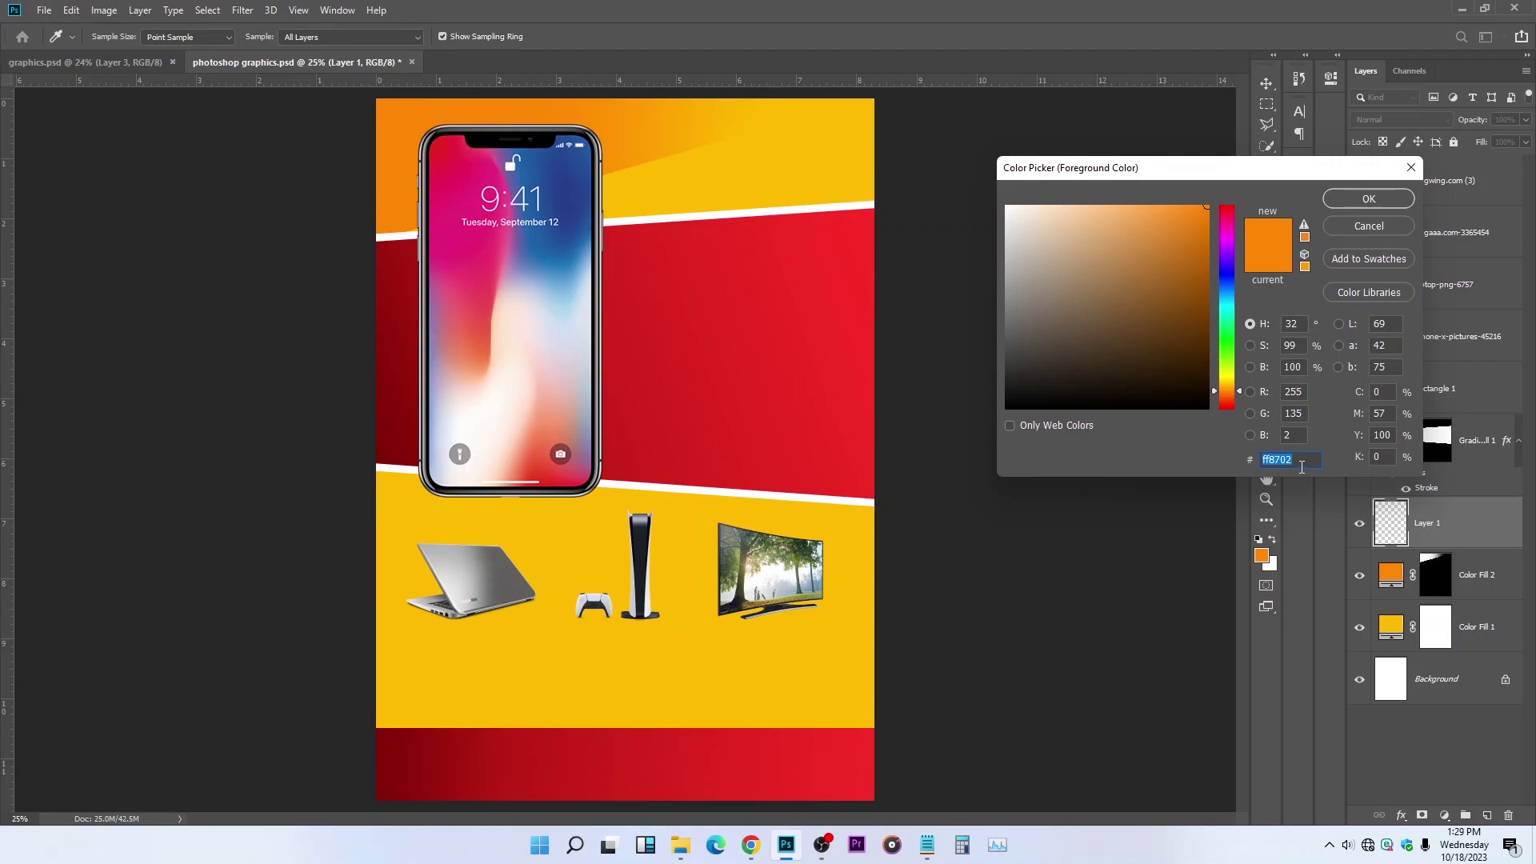
{"action": "left_click", "coordinate": [1364, 197]}
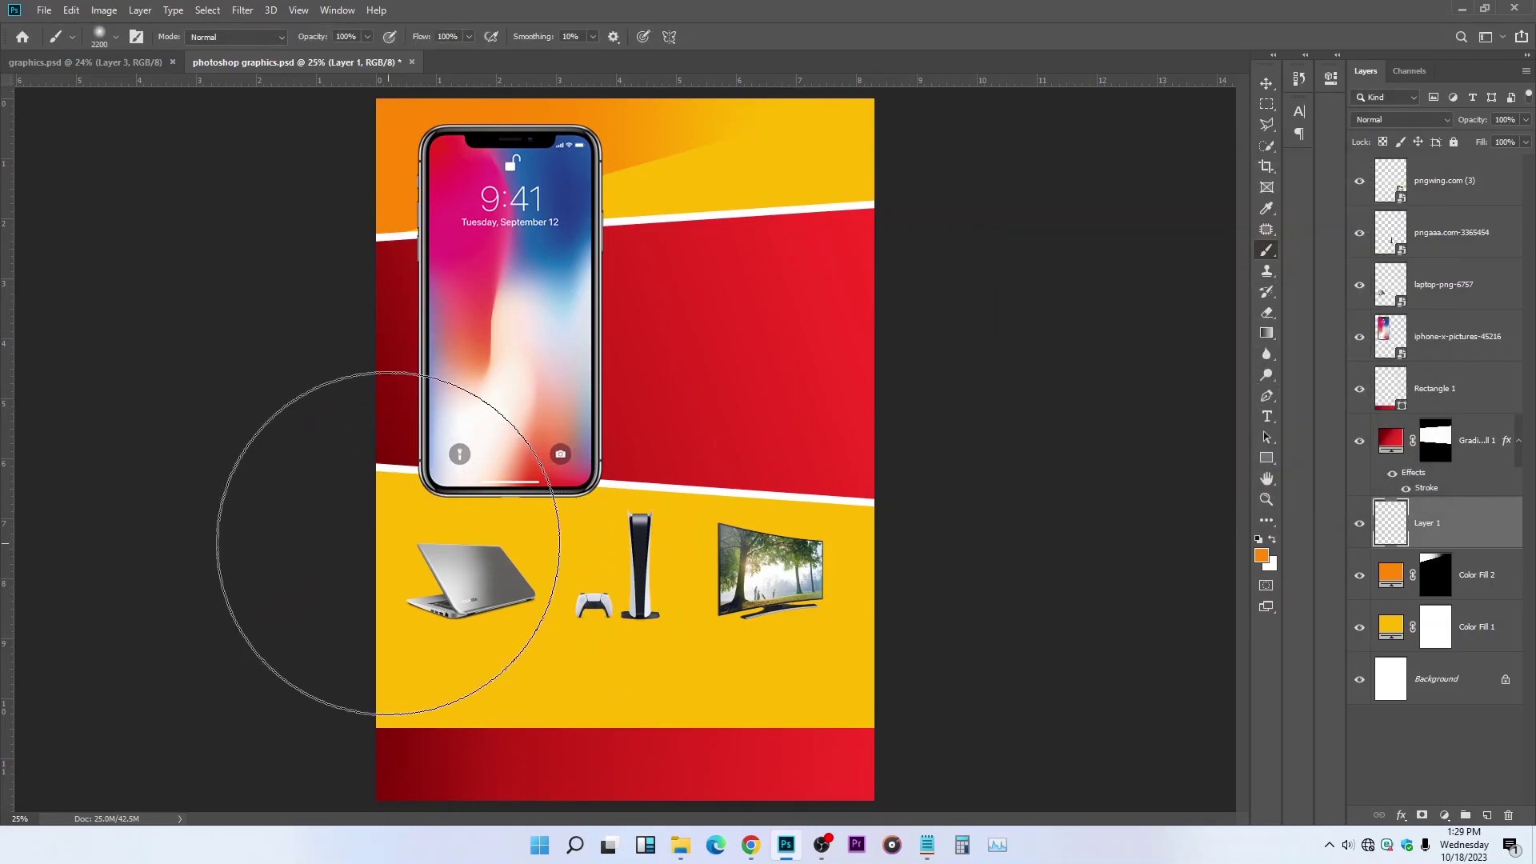
{"action": "mouse_move", "coordinate": [388, 543]}
{"action": "left_mouse_down"}
{"action": "mouse_move", "coordinate": [388, 569]}
{"action": "mouse_move", "coordinate": [449, 603]}
{"action": "mouse_move", "coordinate": [450, 621]}
{"action": "left_mouse_up"}
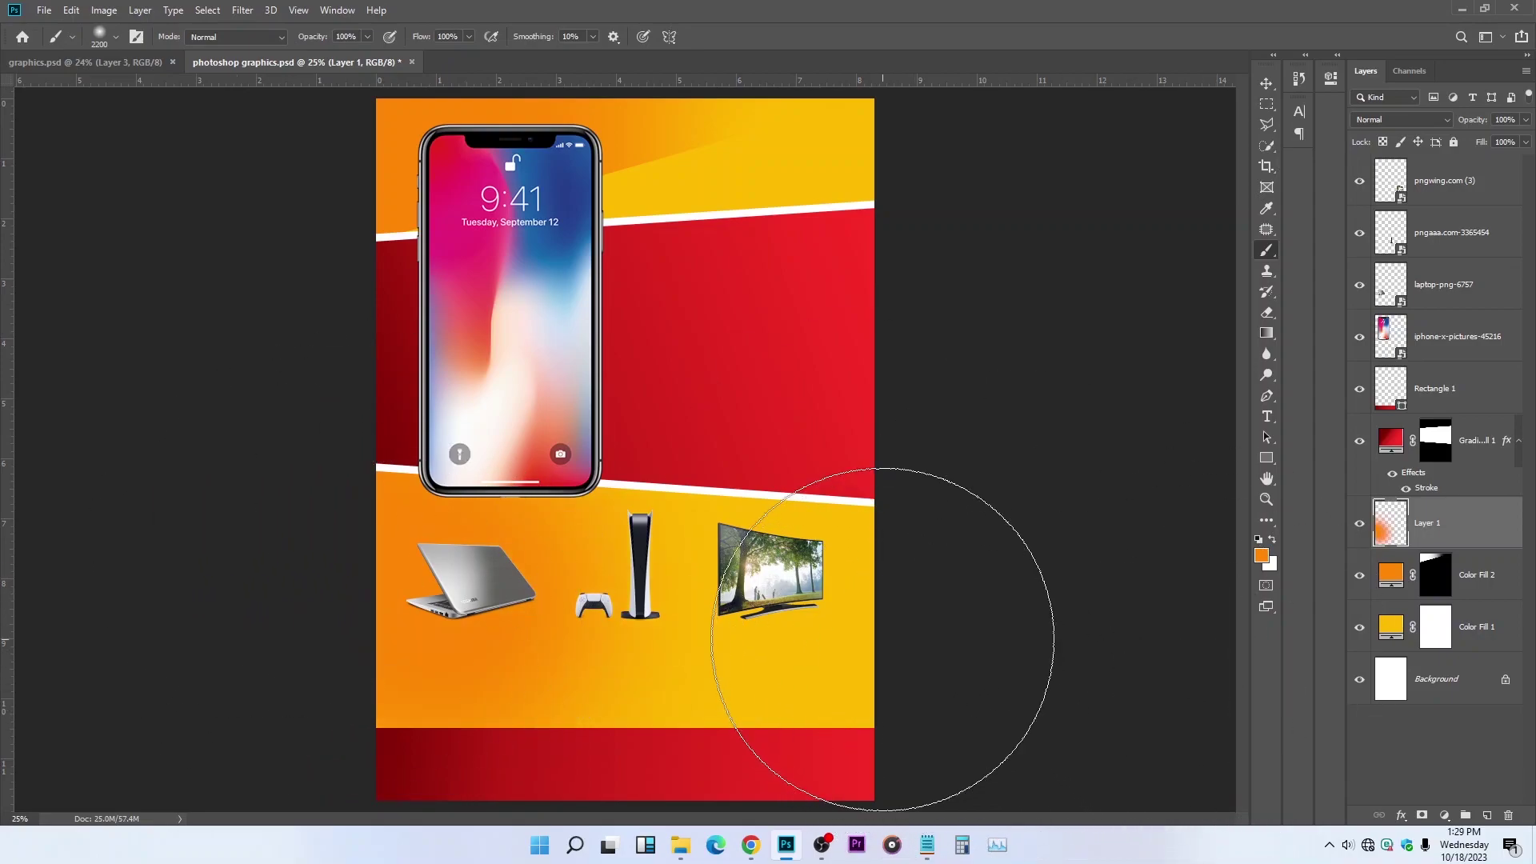
{"action": "left_click", "coordinate": [1360, 524]}
{"action": "left_click", "coordinate": [1359, 524]}
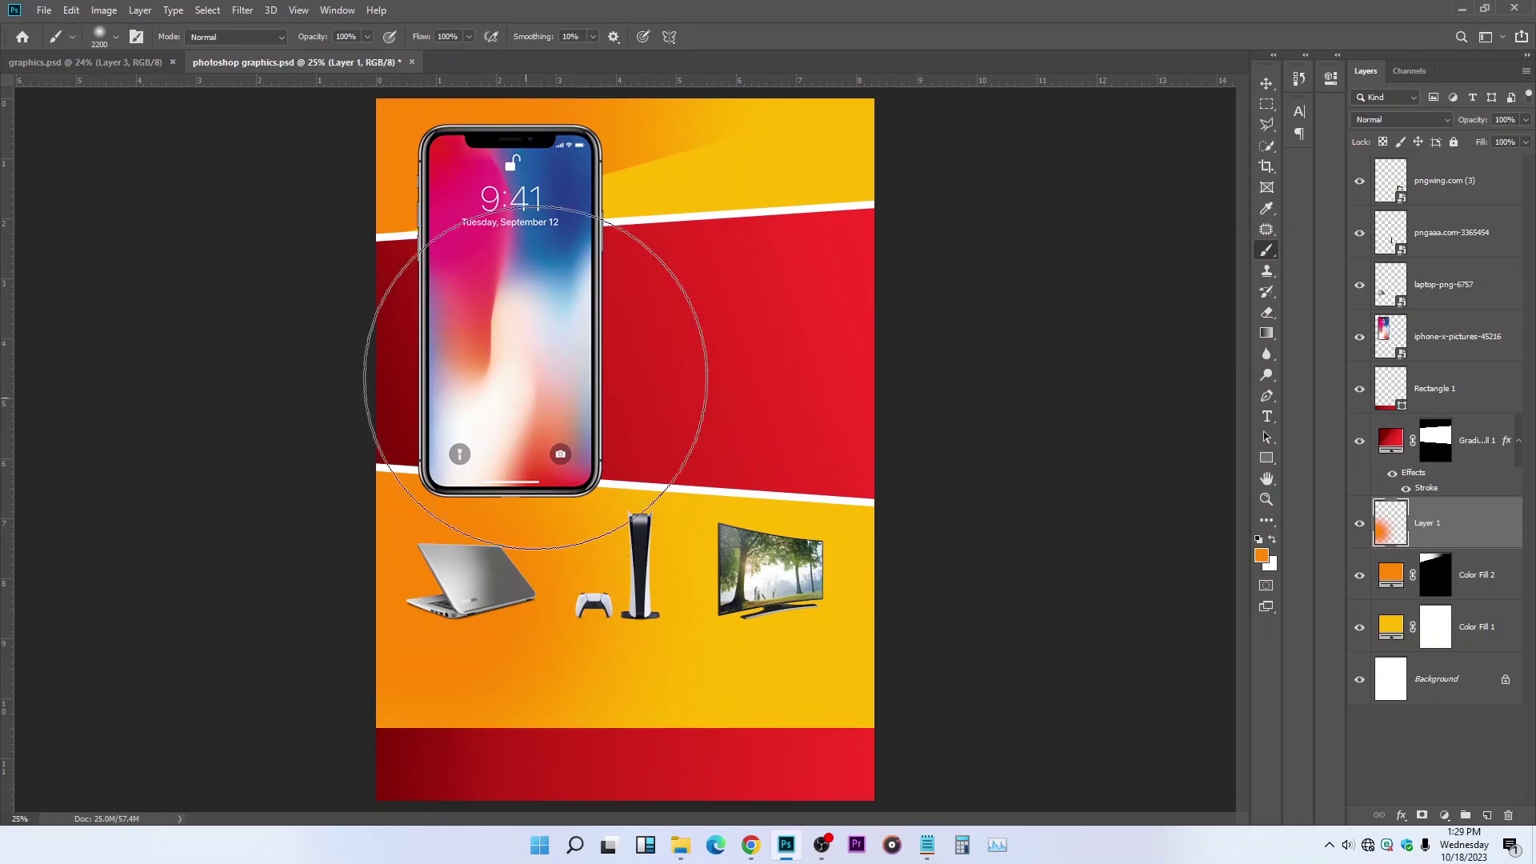
{"action": "left_click", "coordinate": [1266, 84]}
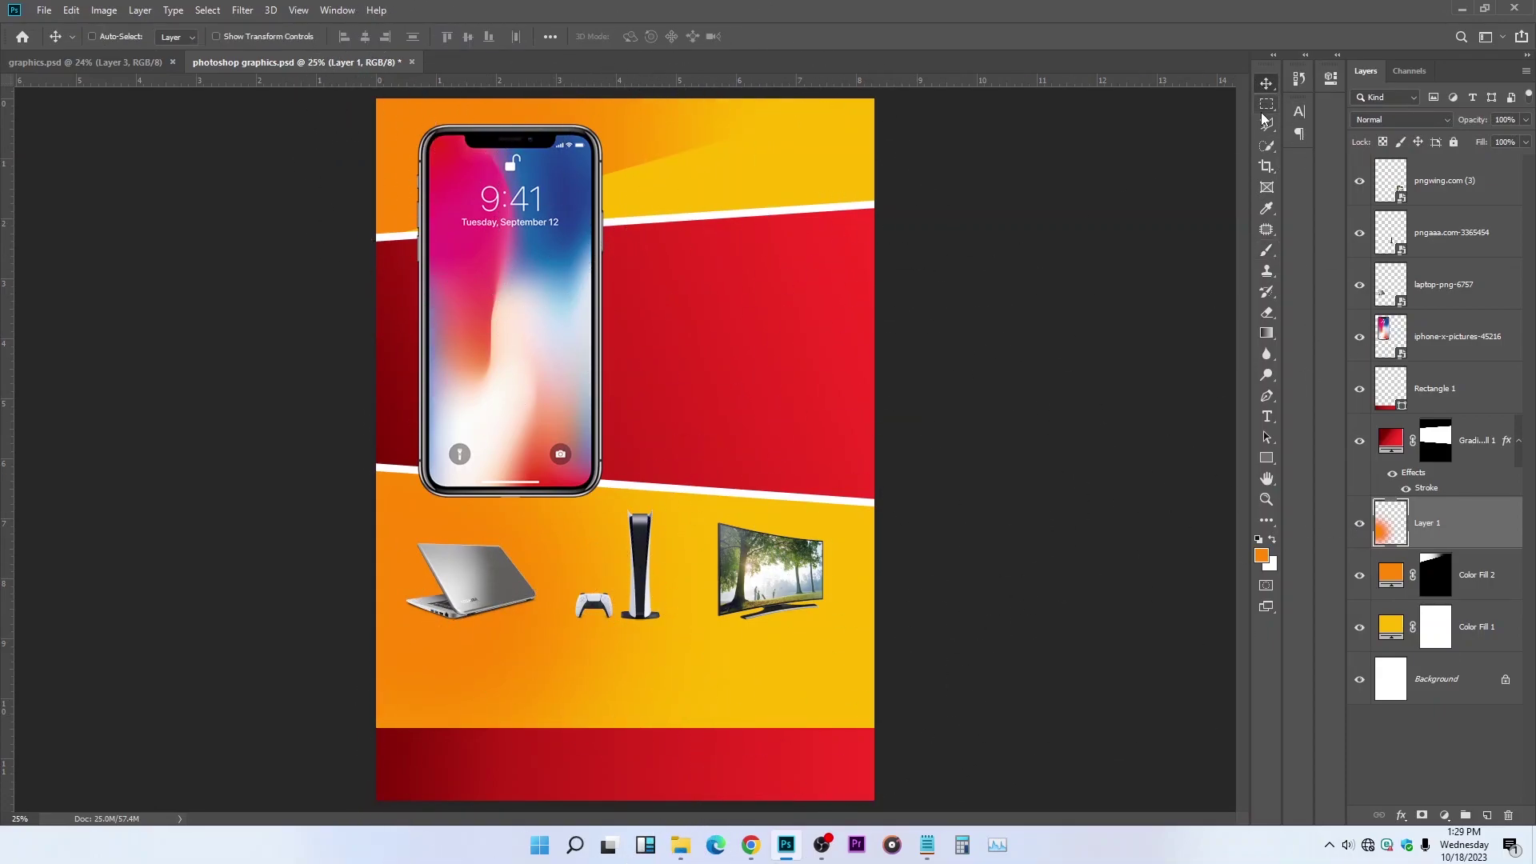
{"action": "left_click", "coordinate": [1266, 125]}
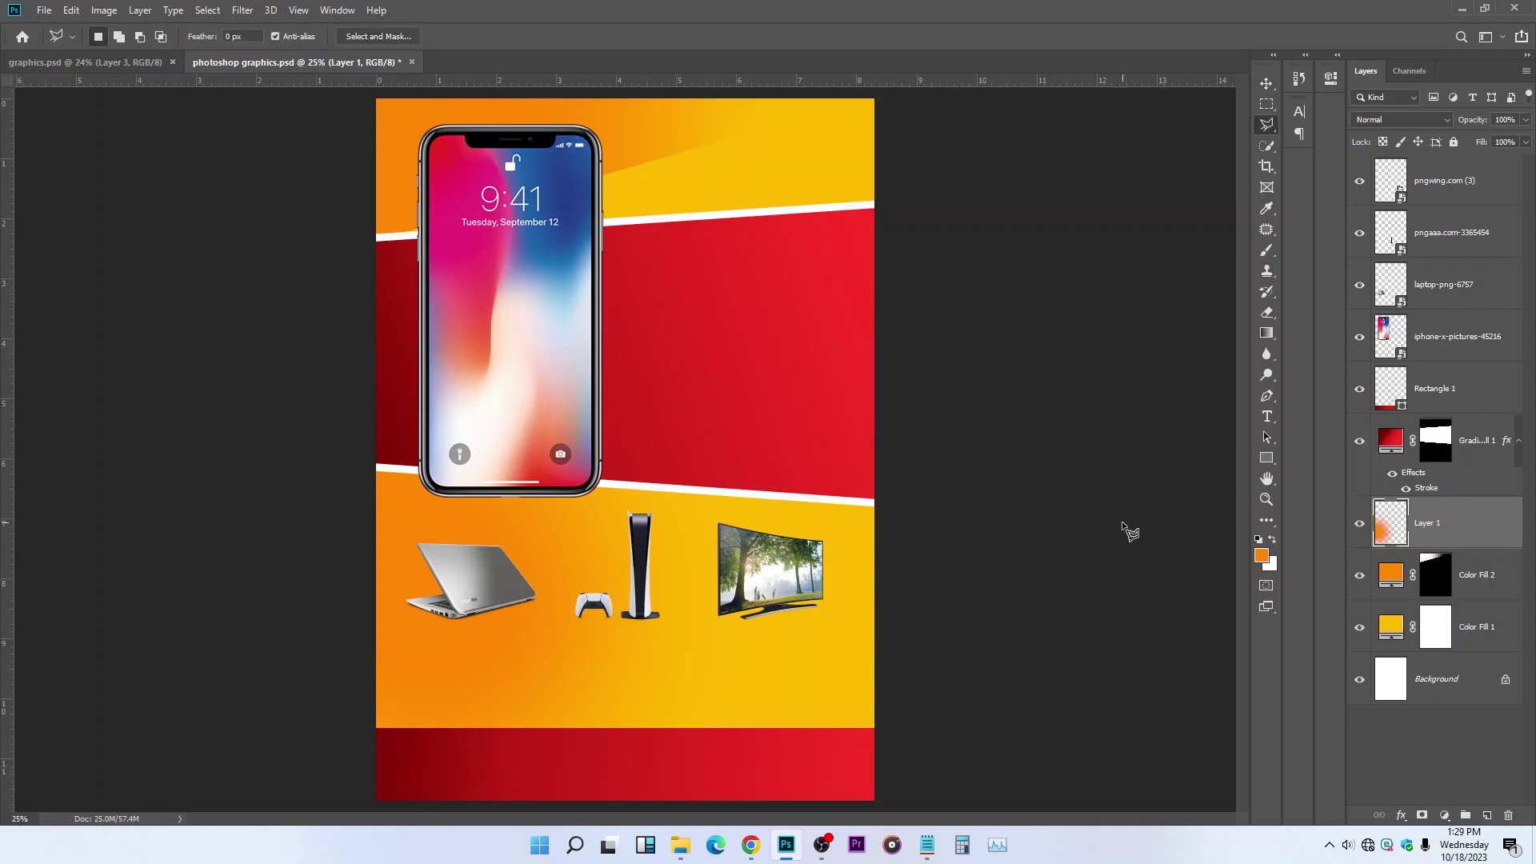
Step: Select a triangular wedge behind the TV and fill it with a #ff8702 Solid Color layer
{"action": "left_click", "coordinate": [890, 642]}
{"action": "left_click", "coordinate": [544, 470]}
{"action": "left_click", "coordinate": [983, 449]}
{"action": "double_click", "coordinate": [911, 664]}
{"action": "left_click", "coordinate": [1444, 814]}
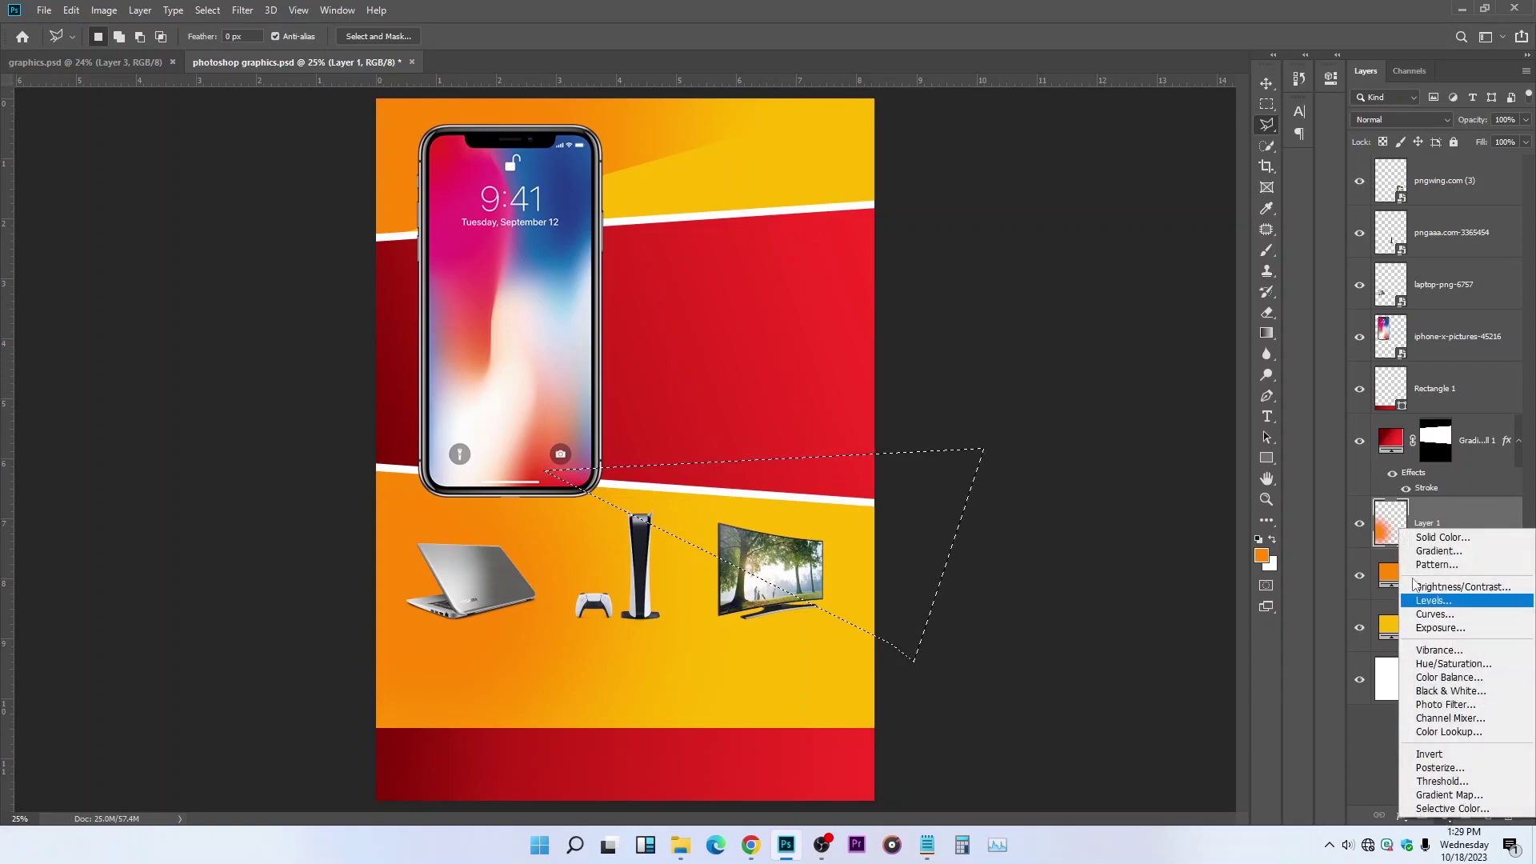
{"action": "left_click", "coordinate": [1440, 536]}
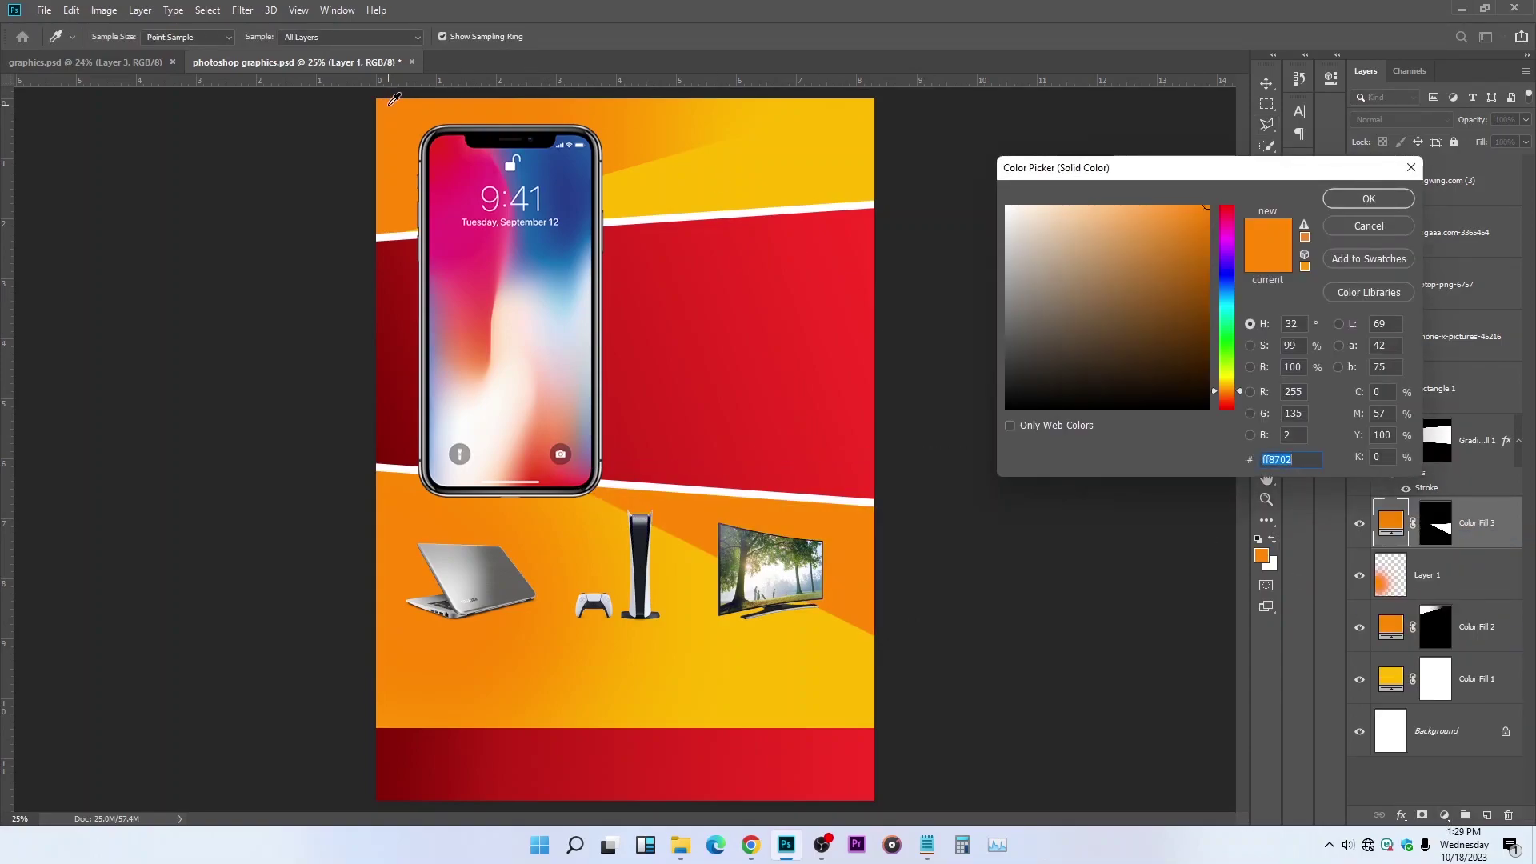
{"action": "left_click", "coordinate": [1390, 201]}
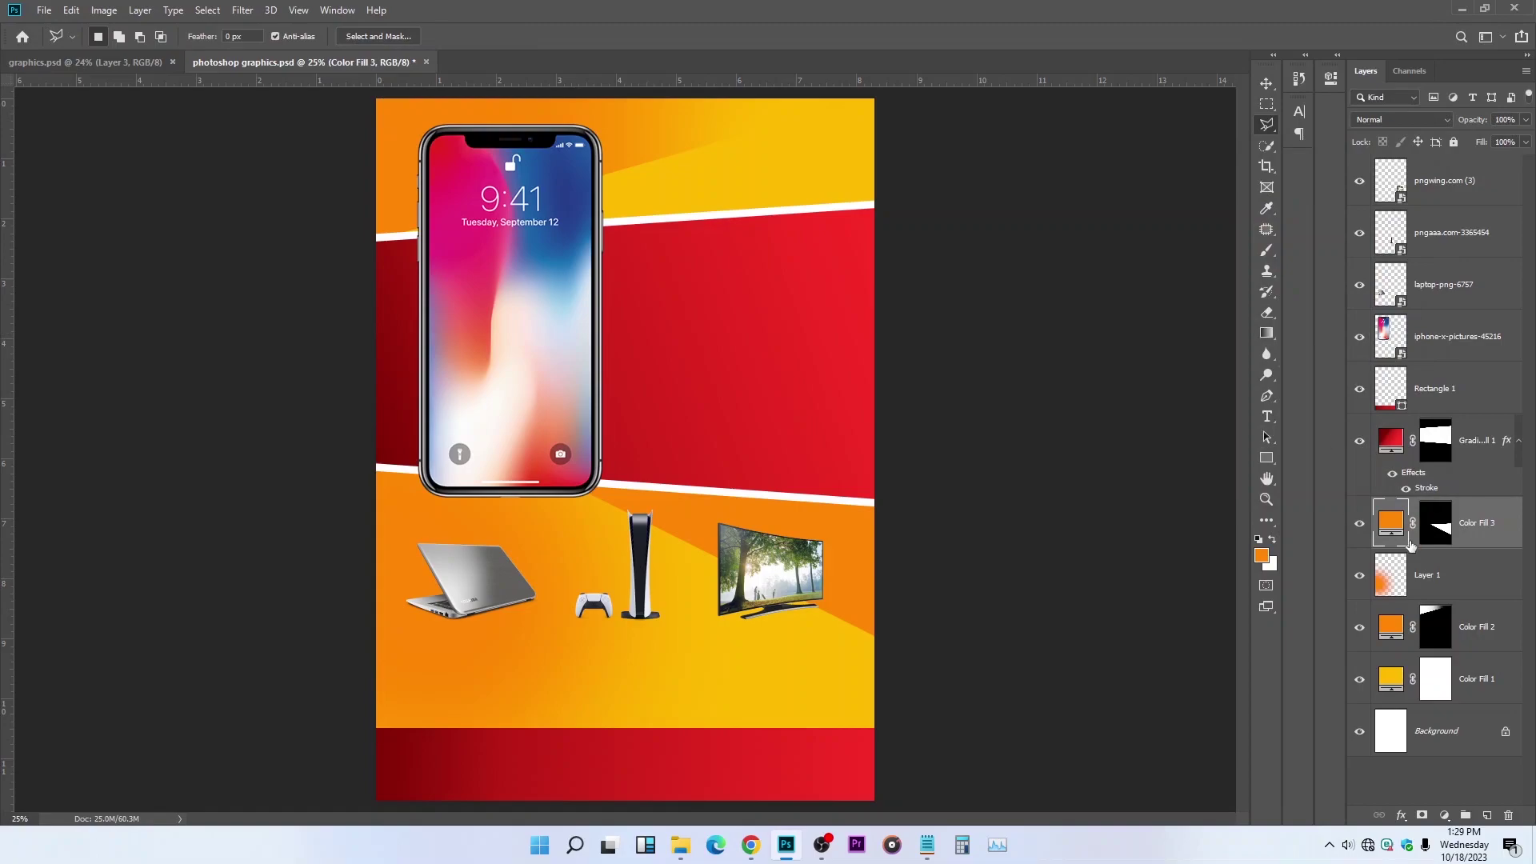
Step: Brush the Color Fill 3 mask to soften the wedge's inner side into the yellow
{"action": "left_click", "coordinate": [1437, 535]}
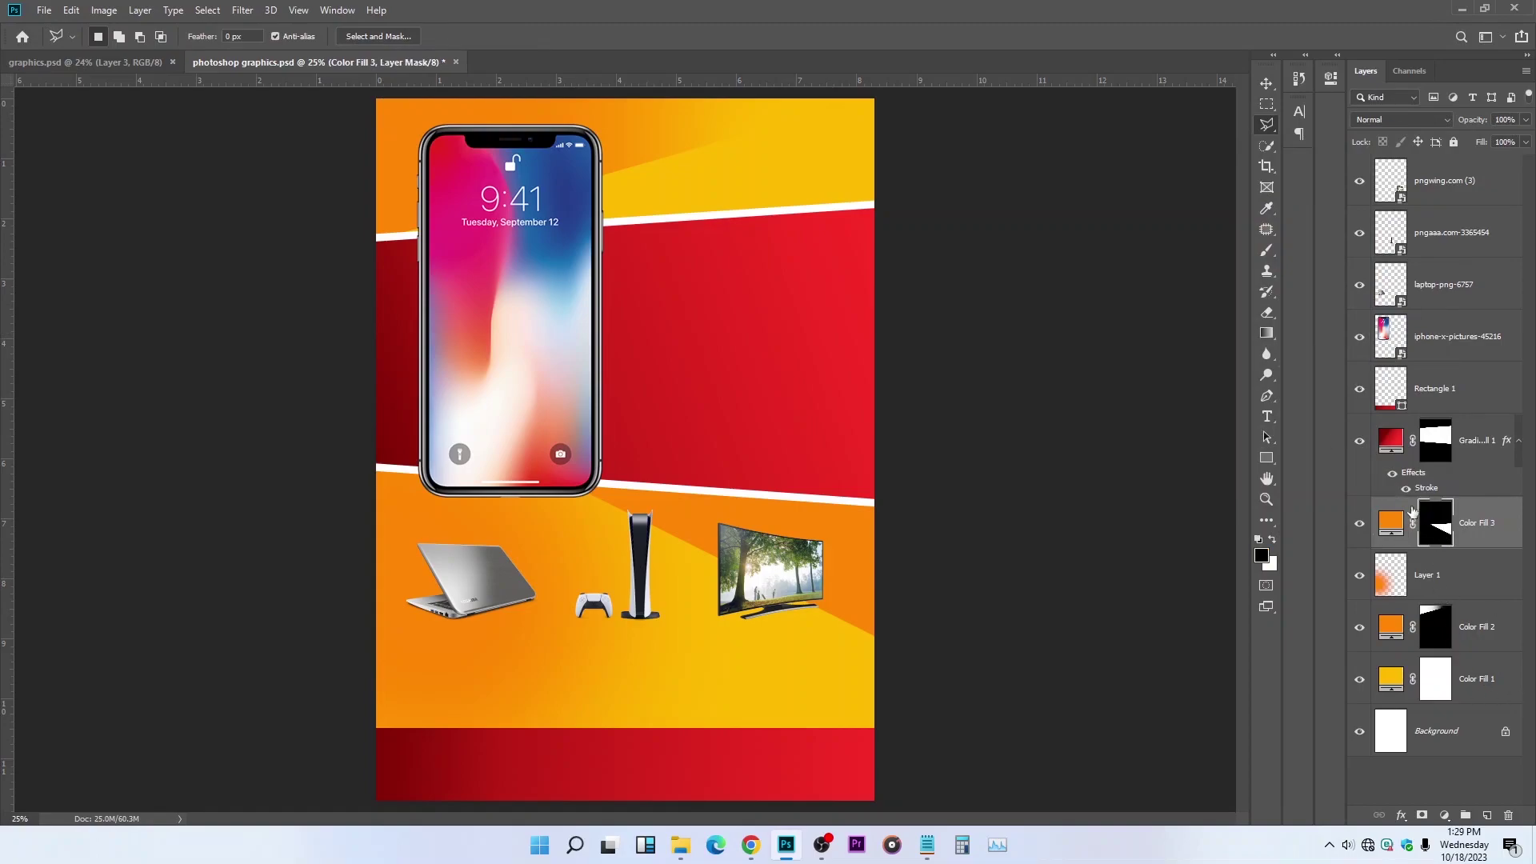
{"action": "left_click", "coordinate": [1266, 250]}
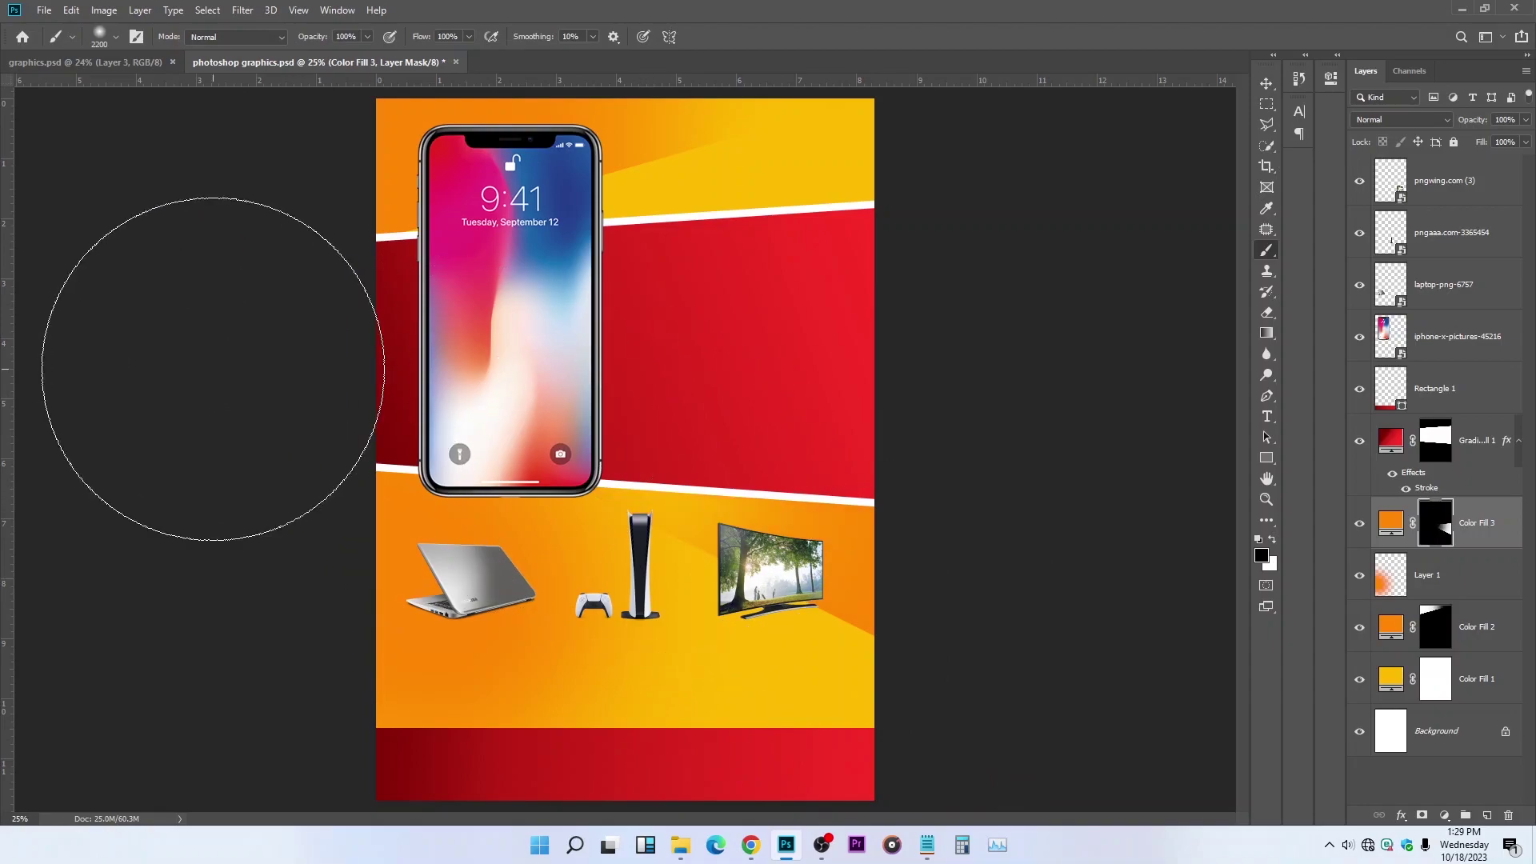
{"action": "left_click", "coordinate": [1266, 84]}
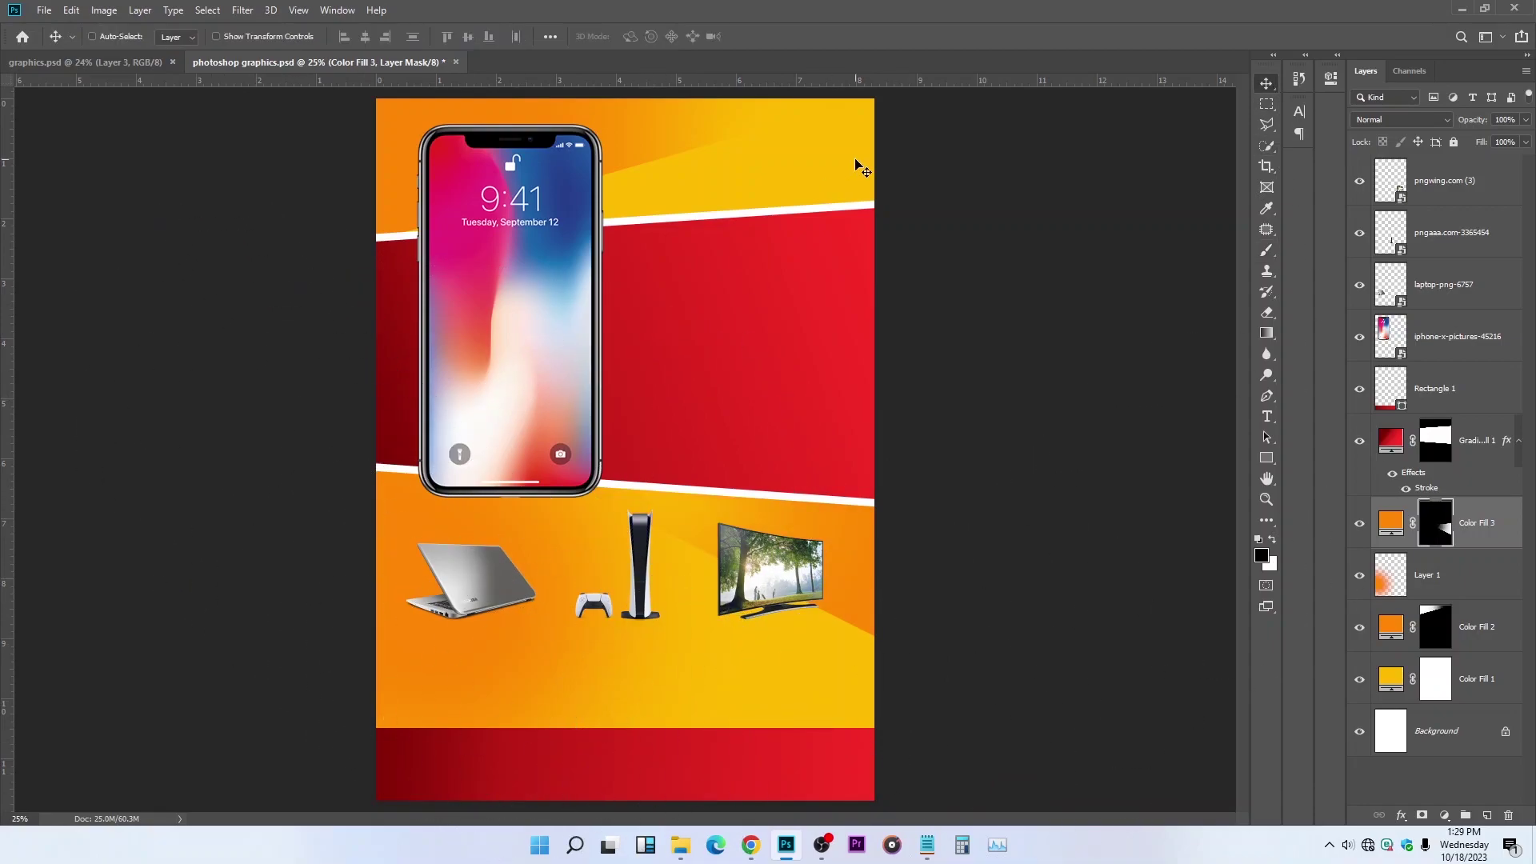
Step: Save, then add the EMBER SALE 50% text on the red band and move its layer to the top
{"action": "key", "text": "ctrl+s"}
{"action": "left_click", "coordinate": [1266, 416]}
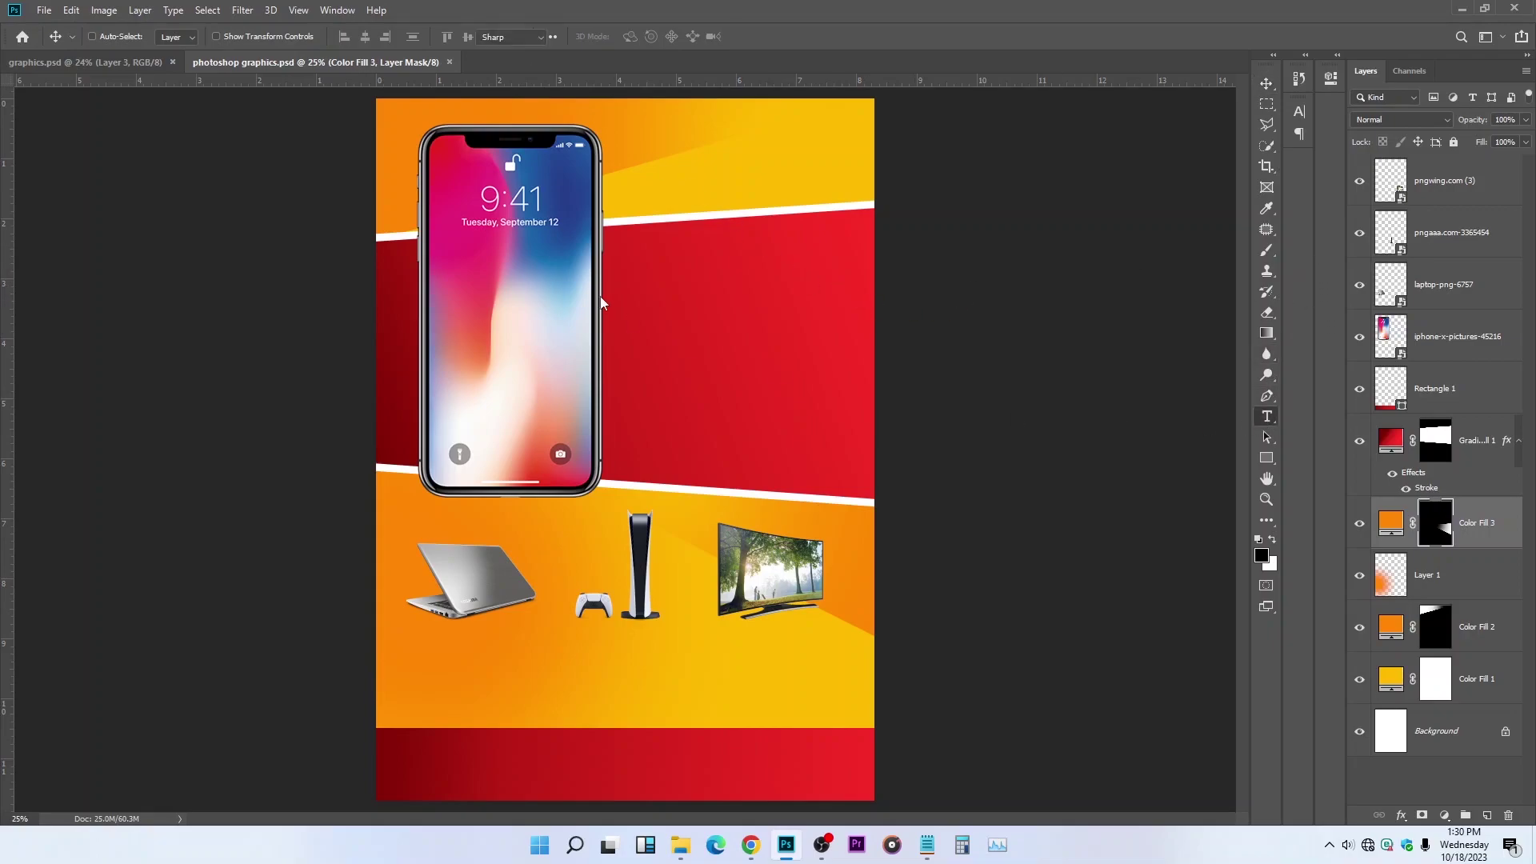
{"action": "left_click", "coordinate": [658, 267]}
{"action": "key", "text": "BackSpace"}
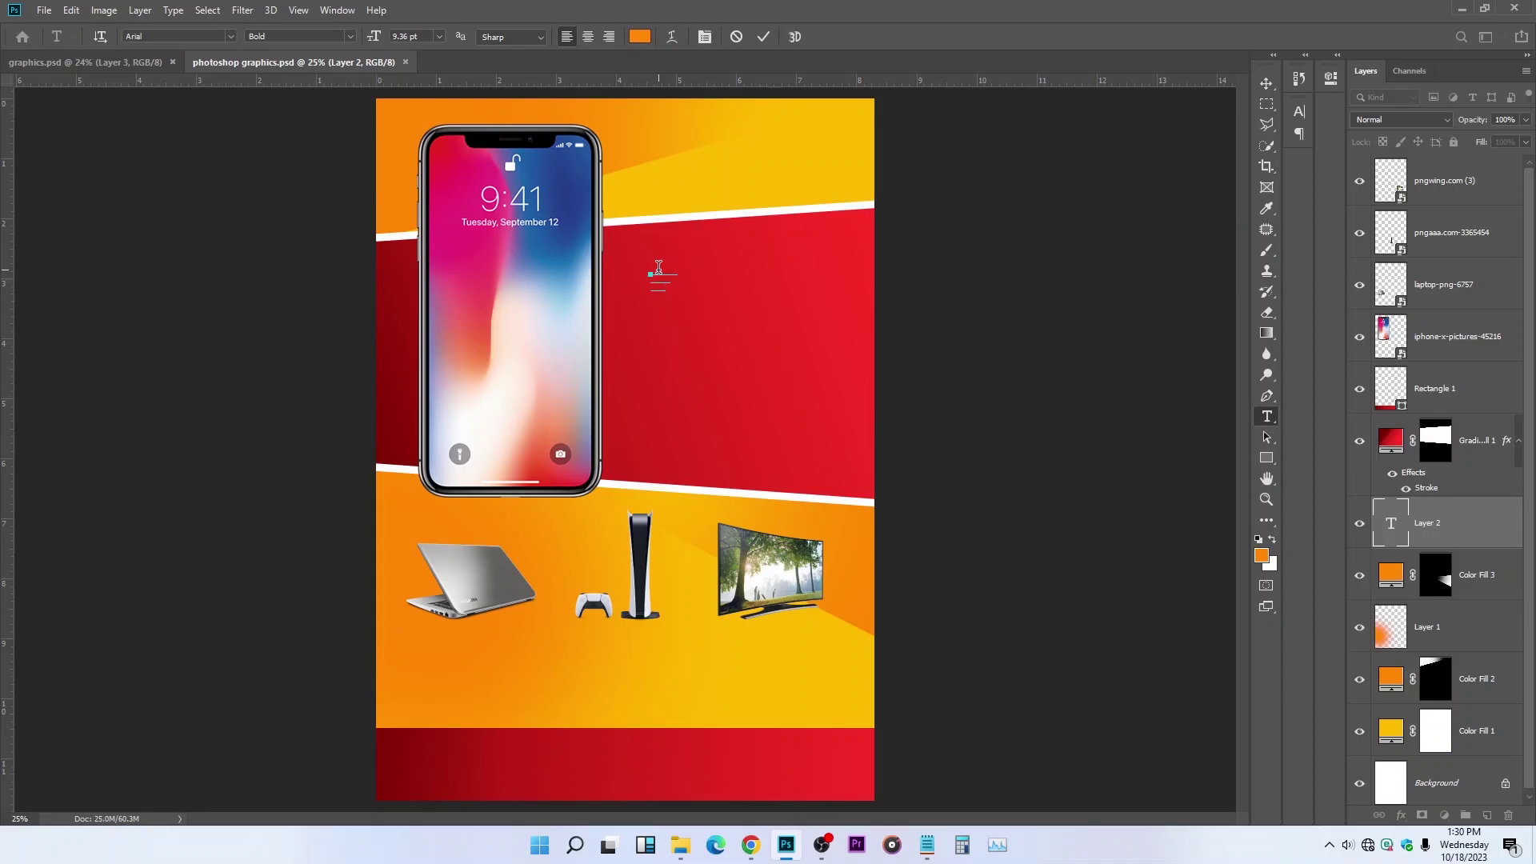
{"action": "left_click", "coordinate": [763, 36]}
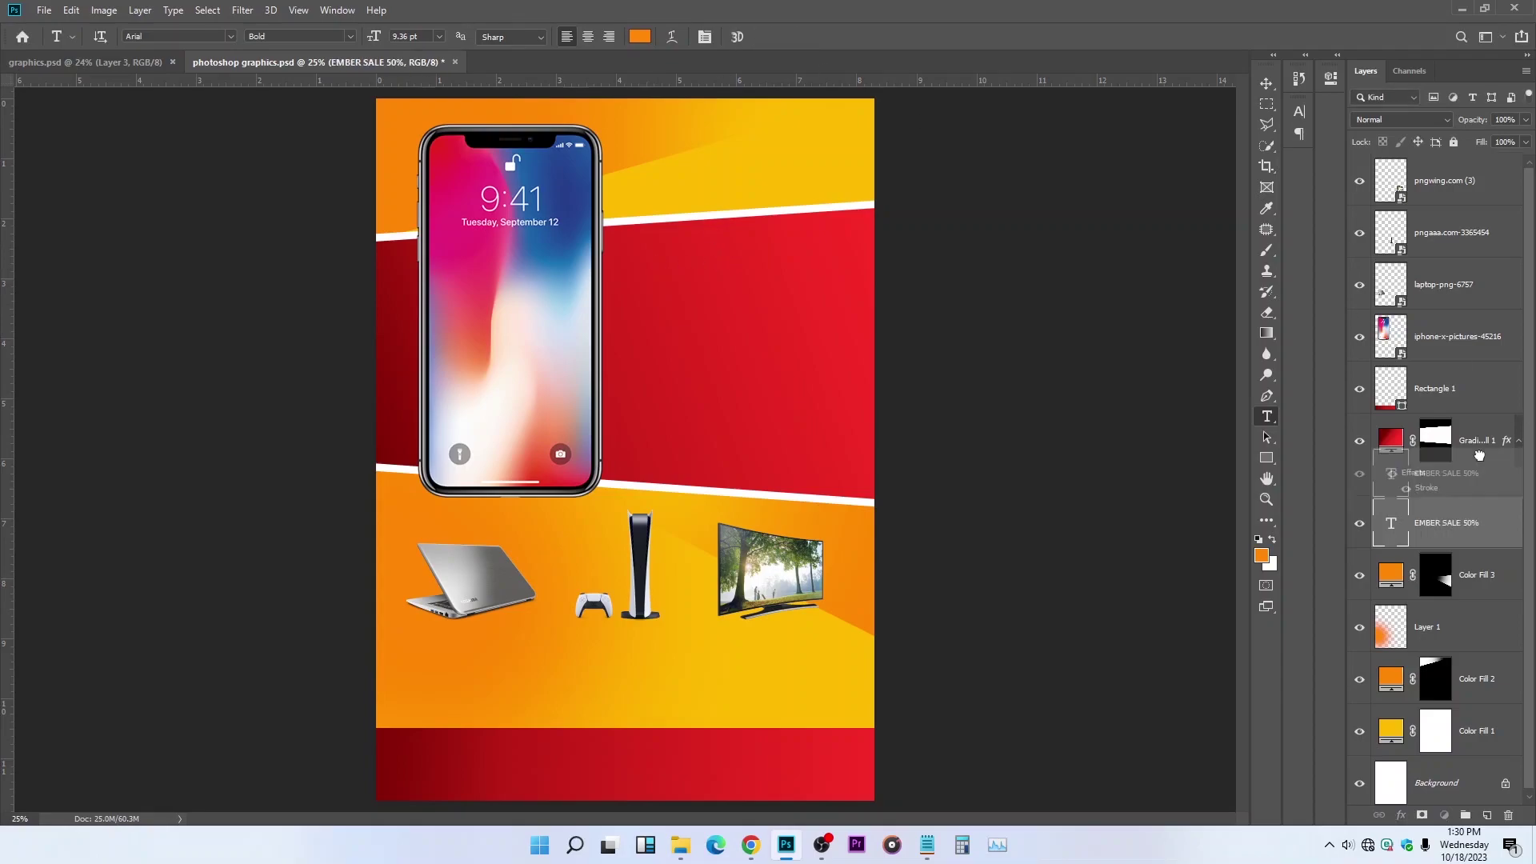
{"action": "left_click_drag", "start_coordinate": [1480, 512], "coordinate": [1502, 86]}
{"action": "left_click_drag", "start_coordinate": [1472, 152], "coordinate": [1471, 156]}
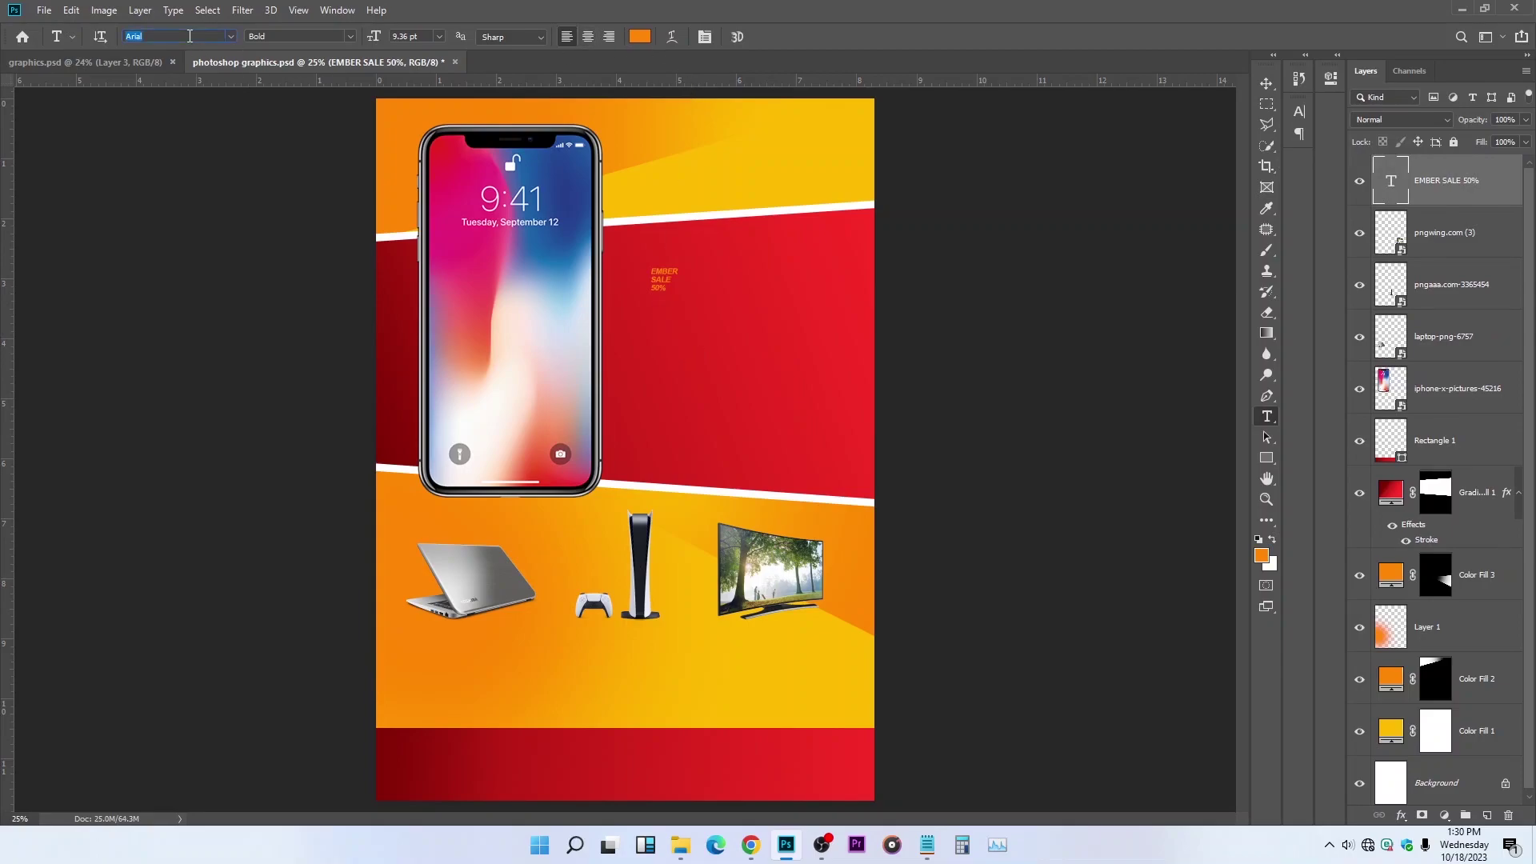
Step: Set the headline font to Montserrat Bold and its colour to white
{"action": "type", "text": "MOS"}
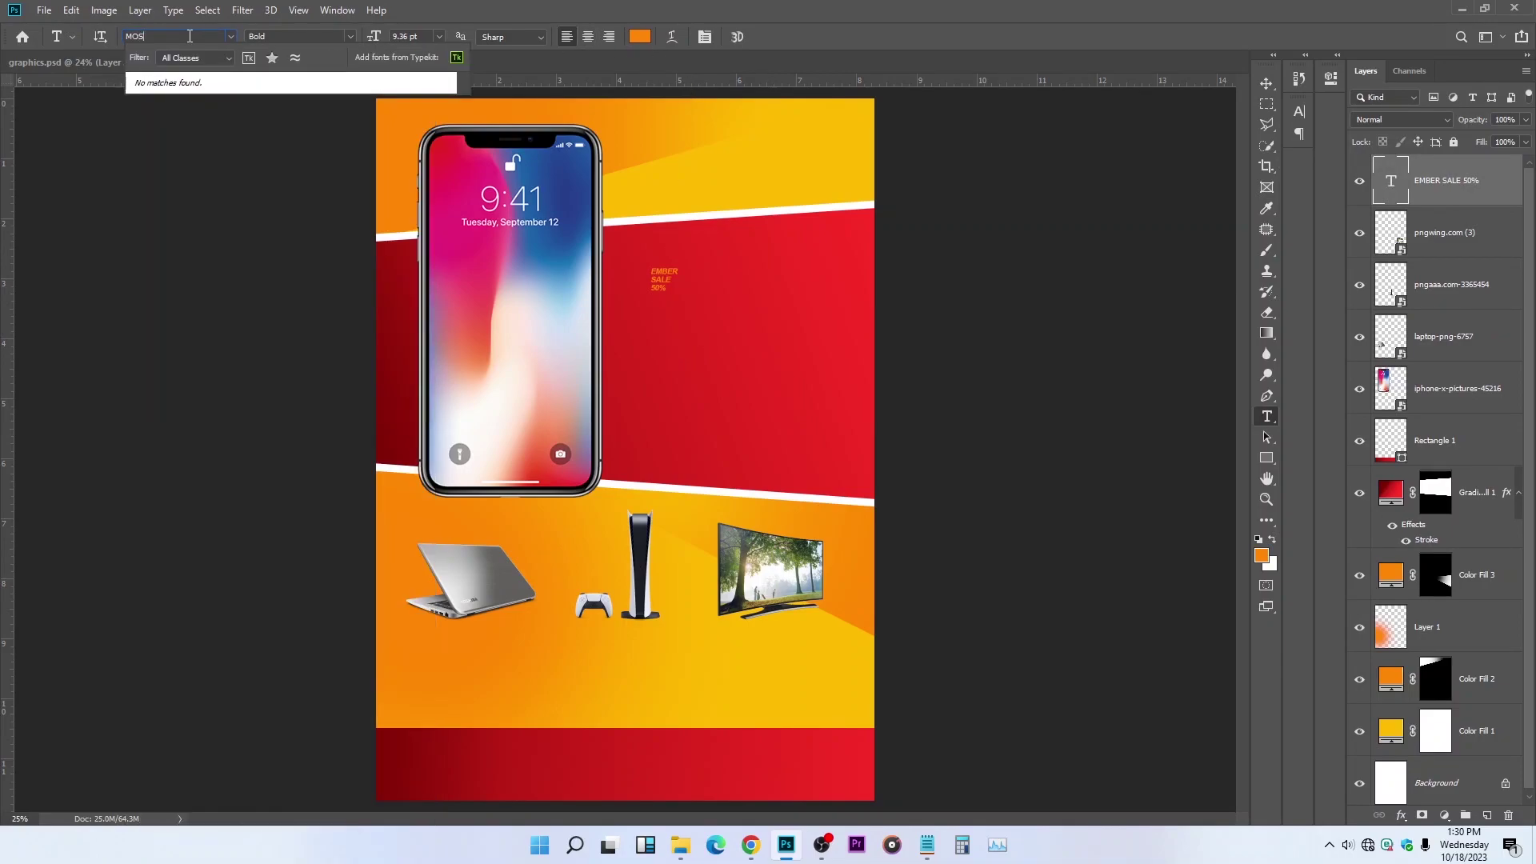
{"action": "key", "text": "BackSpace"}
{"action": "type", "text": "NS"}
{"action": "key", "text": "BackSpace"}
{"action": "type", "text": "T"}
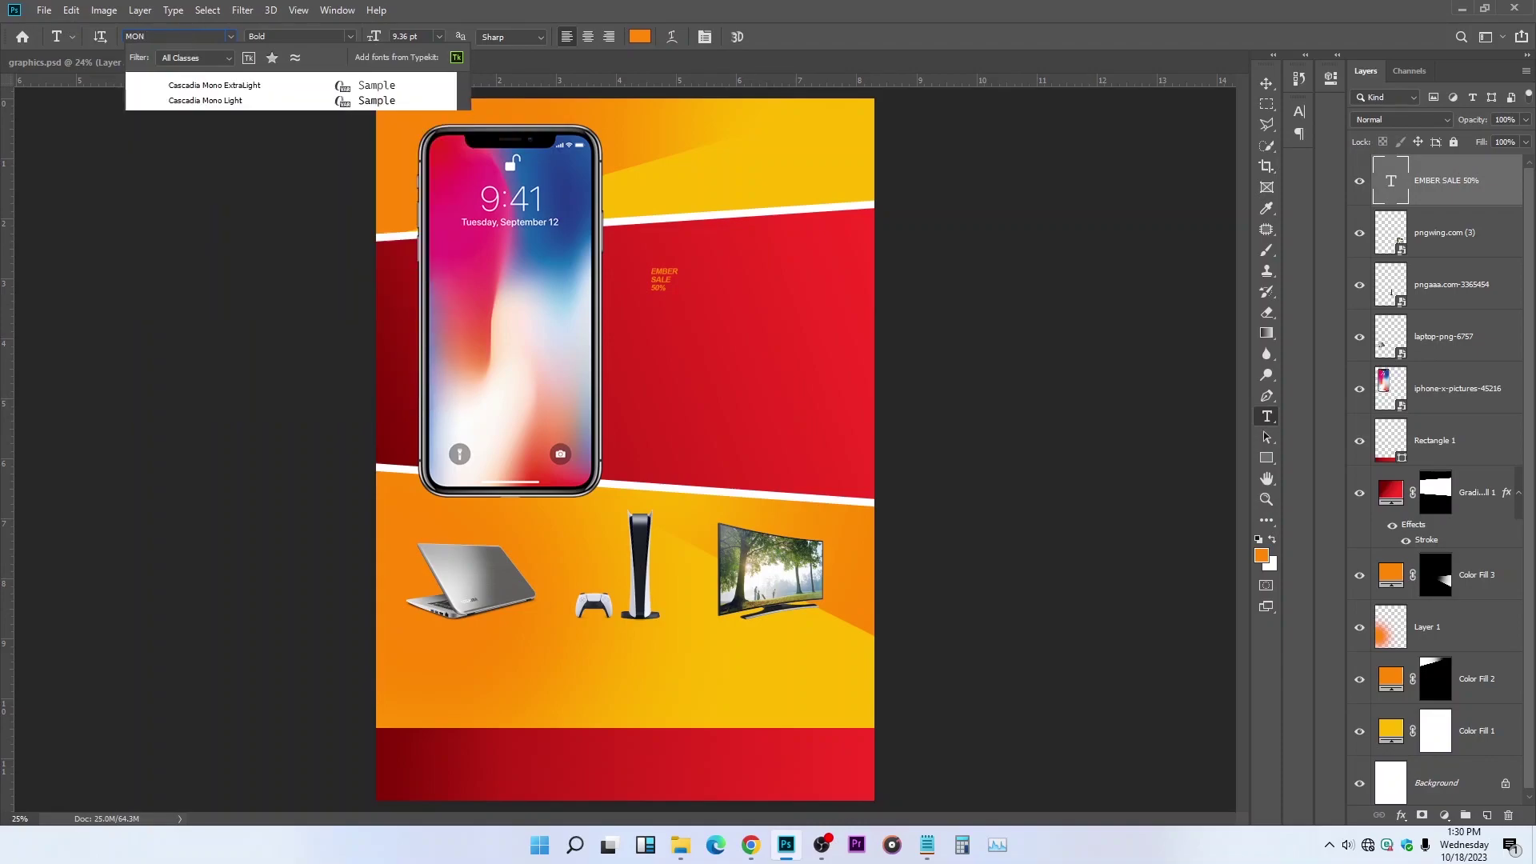
{"action": "left_click", "coordinate": [215, 101]}
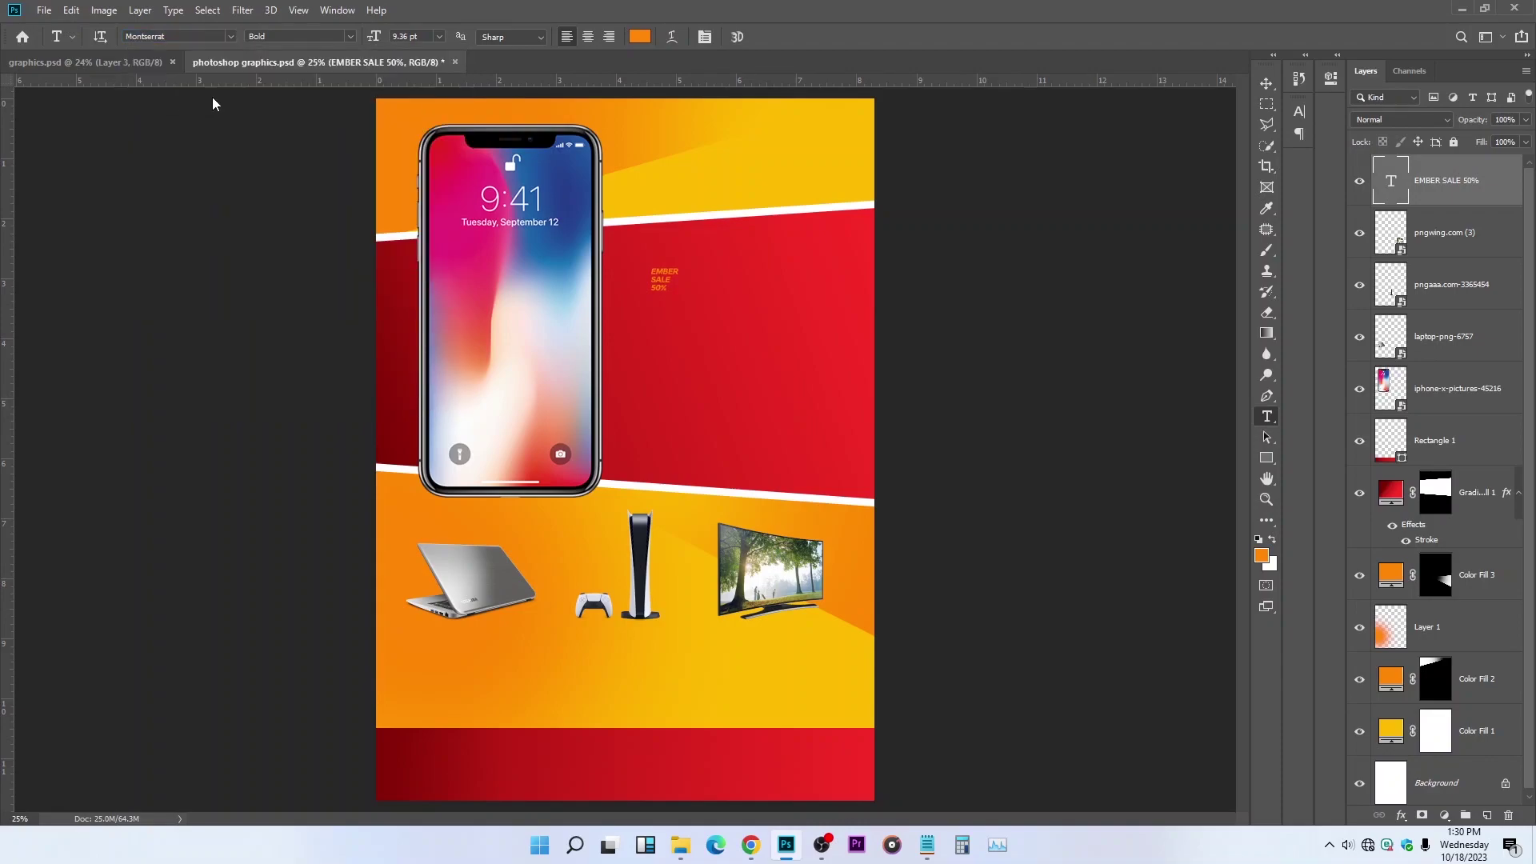
{"action": "left_click", "coordinate": [637, 36]}
{"action": "left_click", "coordinate": [1007, 206]}
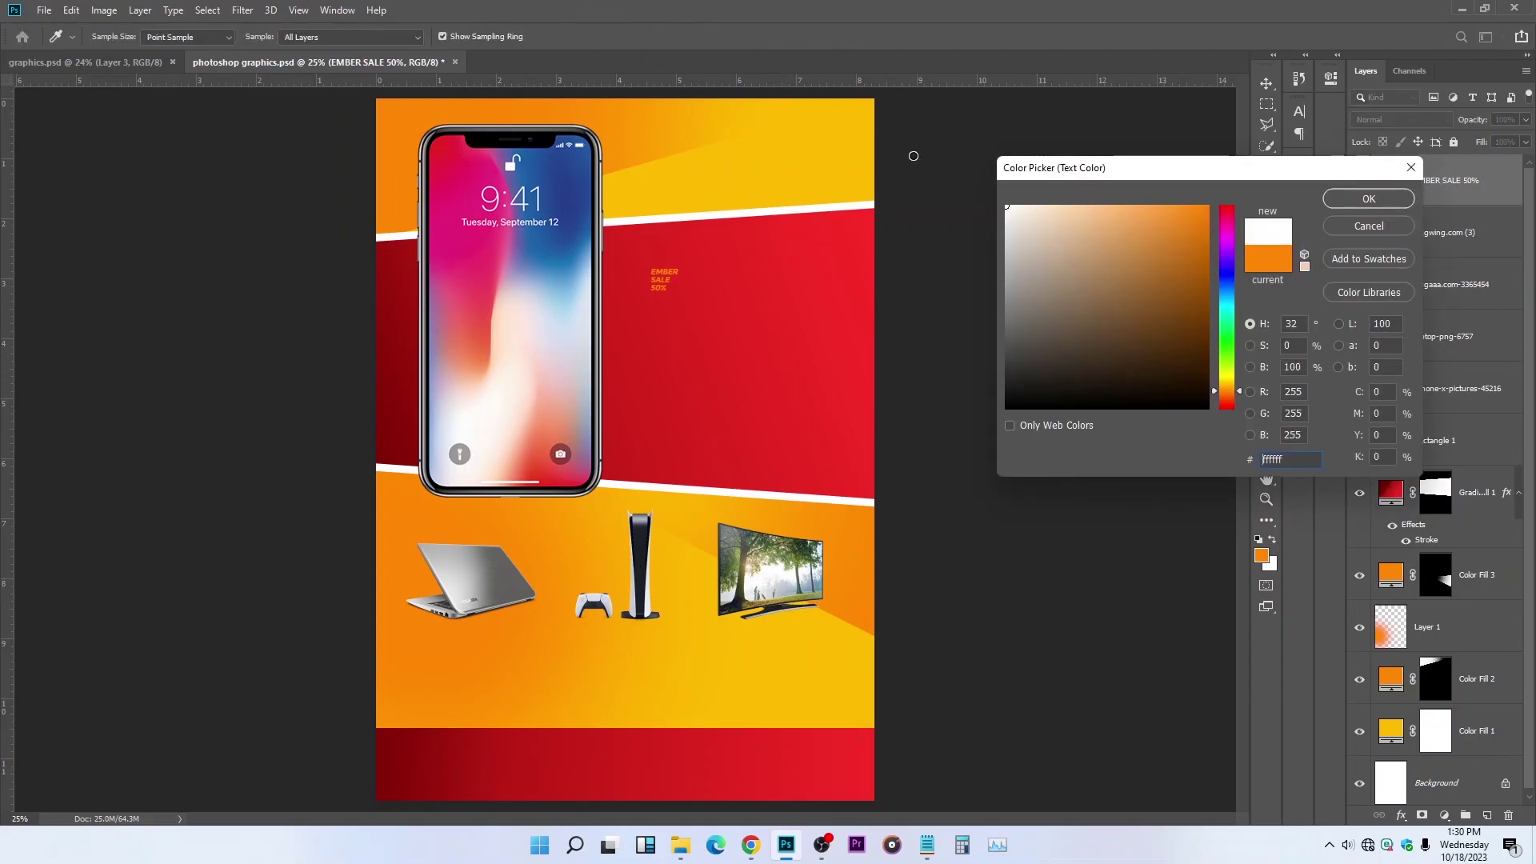
{"action": "left_click", "coordinate": [1368, 198]}
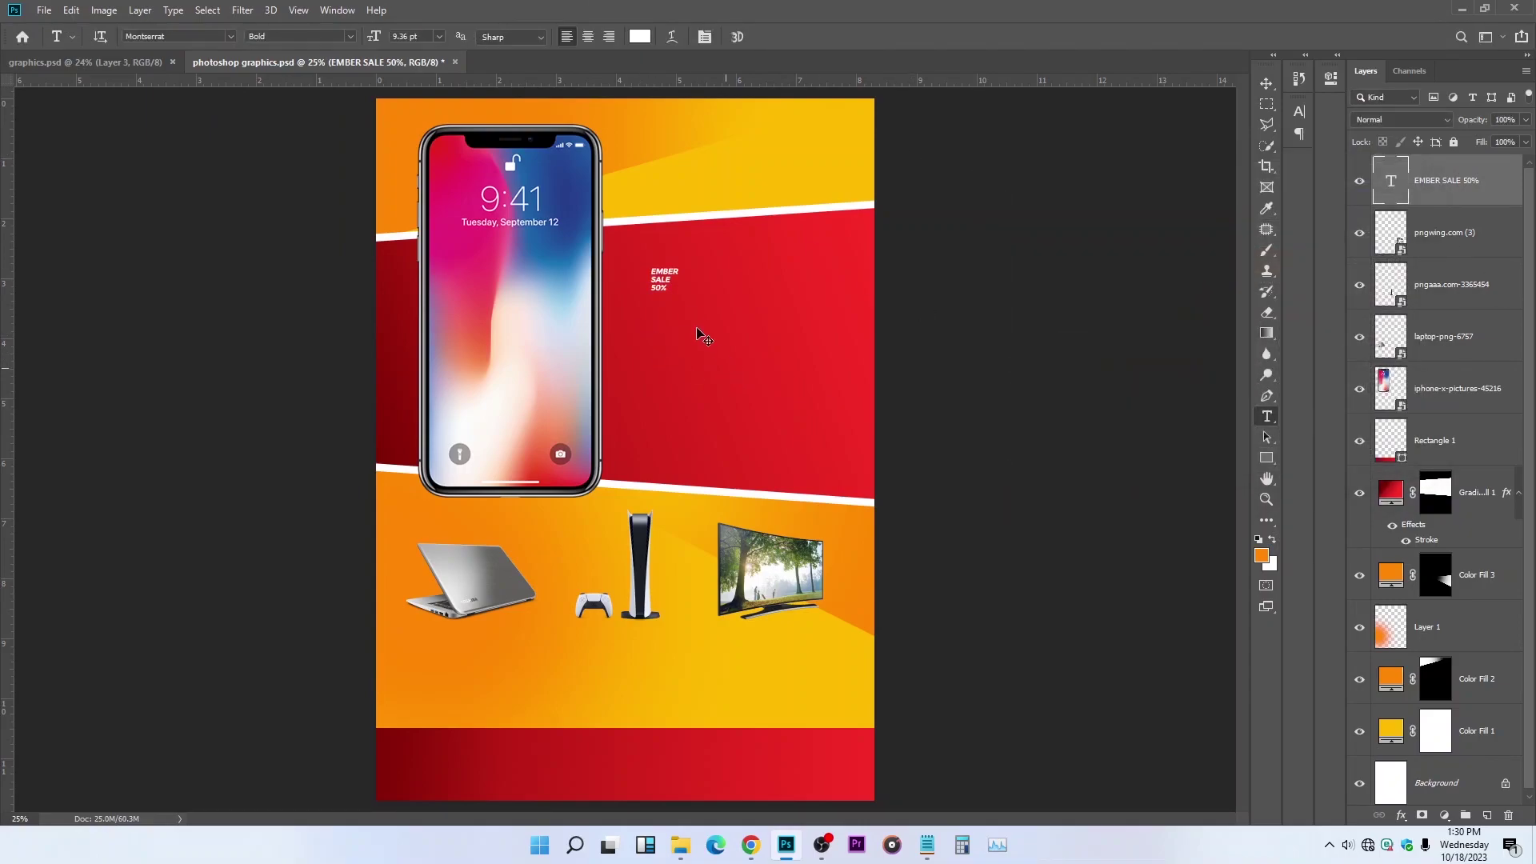
Step: Enlarge the headline to about 79 pt across the red band
{"action": "key", "text": "ctrl+t"}
{"action": "left_click_drag", "start_coordinate": [674, 296], "coordinate": [812, 556]}
{"action": "left_click", "coordinate": [767, 36]}
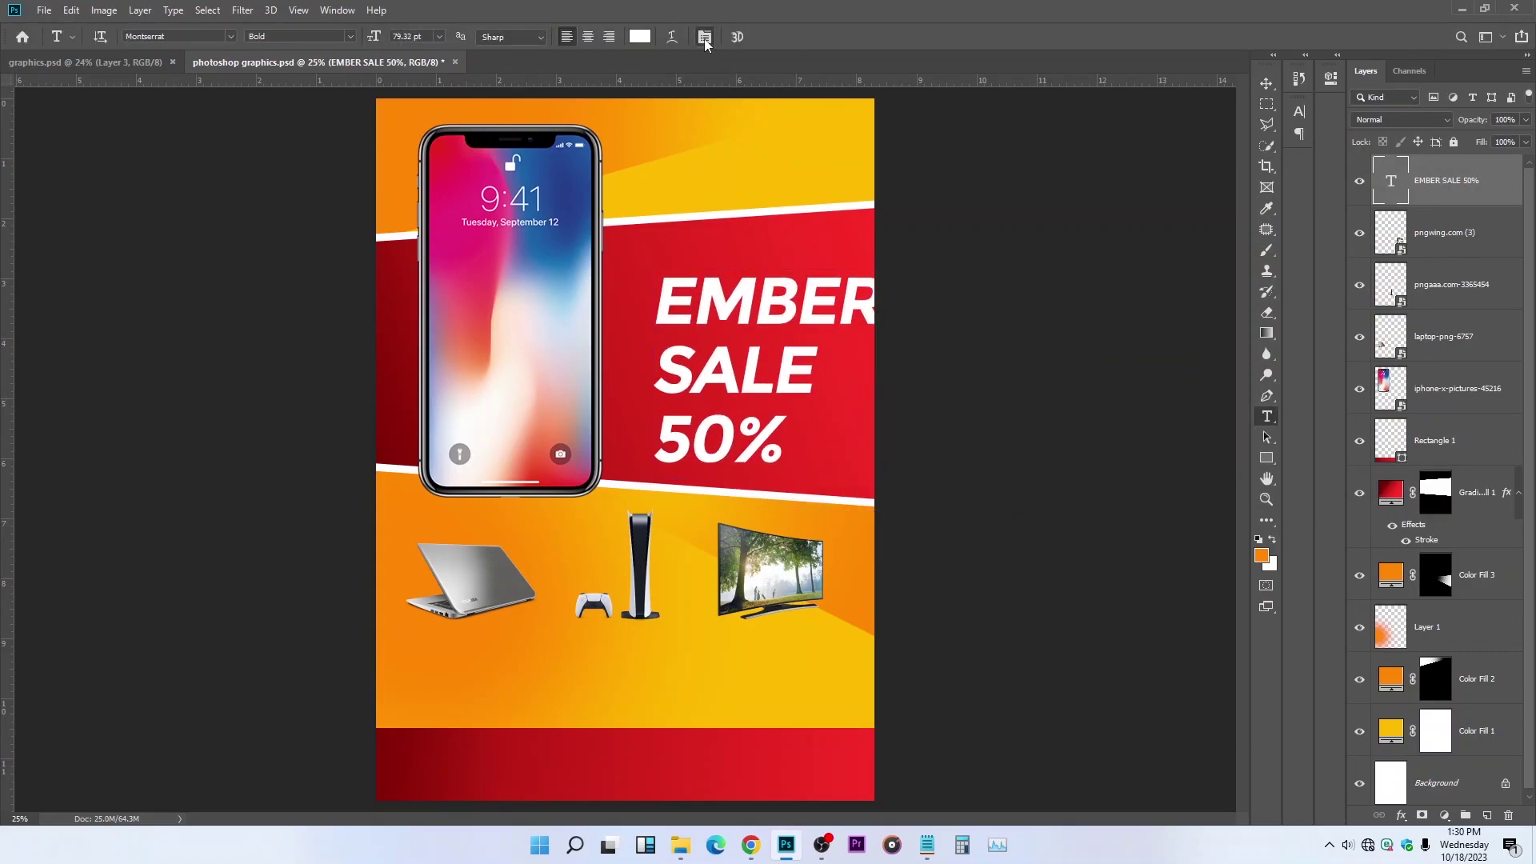
Step: Set the headline's tracking to -80 and reduce its leading
{"action": "left_click", "coordinate": [704, 36]}
{"action": "left_click", "coordinate": [703, 36]}
{"action": "left_click", "coordinate": [704, 36]}
{"action": "left_click_drag", "start_coordinate": [1216, 175], "coordinate": [1211, 178]}
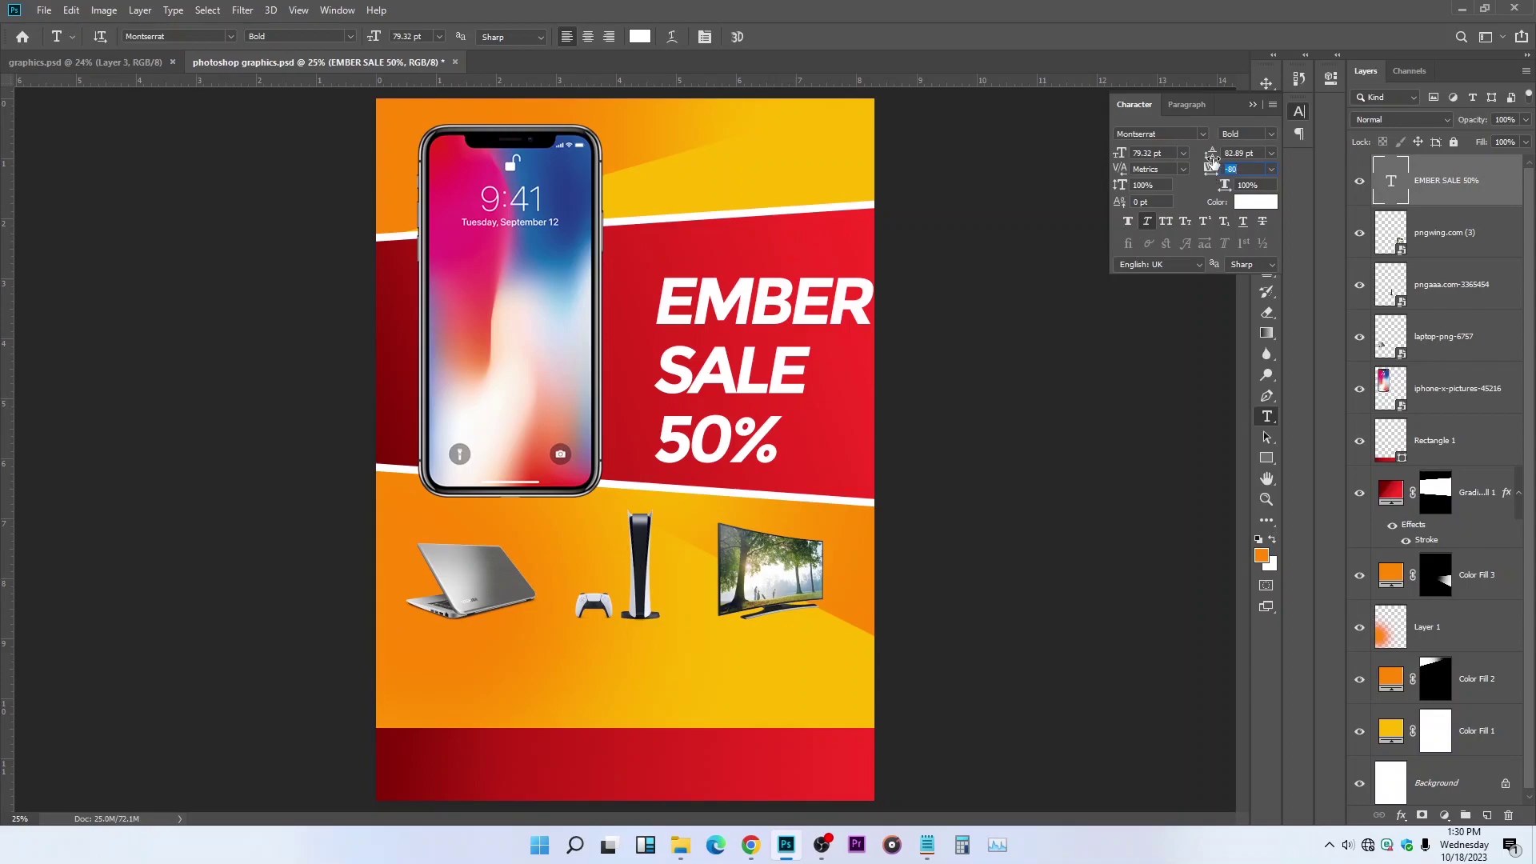
{"action": "left_click_drag", "start_coordinate": [1213, 154], "coordinate": [1193, 190]}
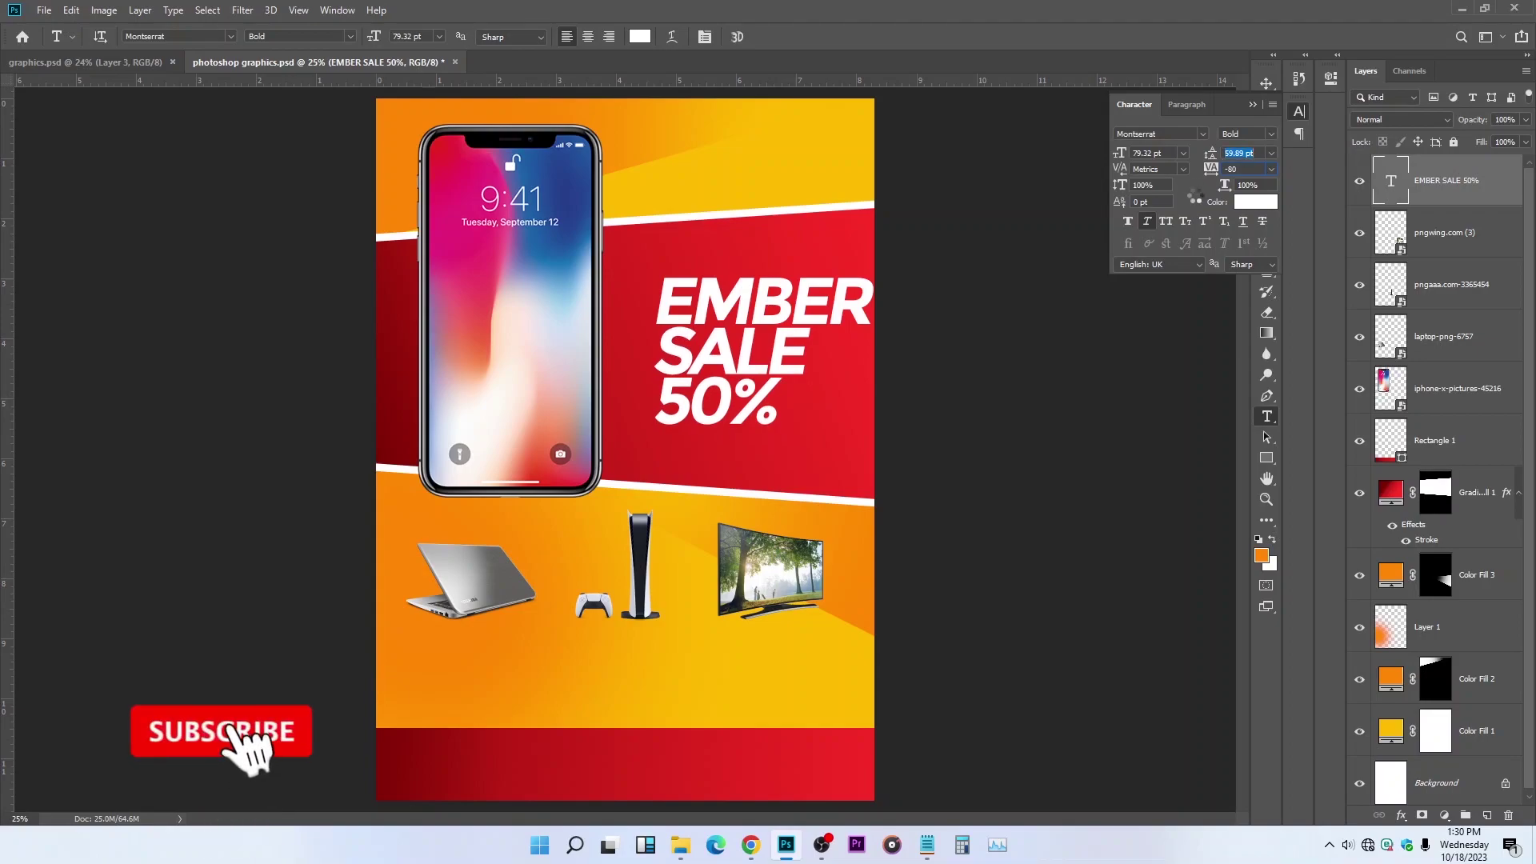
Step: Move the headline toward the phone, narrow it slightly, and nudge the phone left
{"action": "left_click", "coordinate": [1264, 84]}
{"action": "left_click_drag", "start_coordinate": [806, 284], "coordinate": [730, 245]}
{"action": "key", "text": "ctrl+t"}
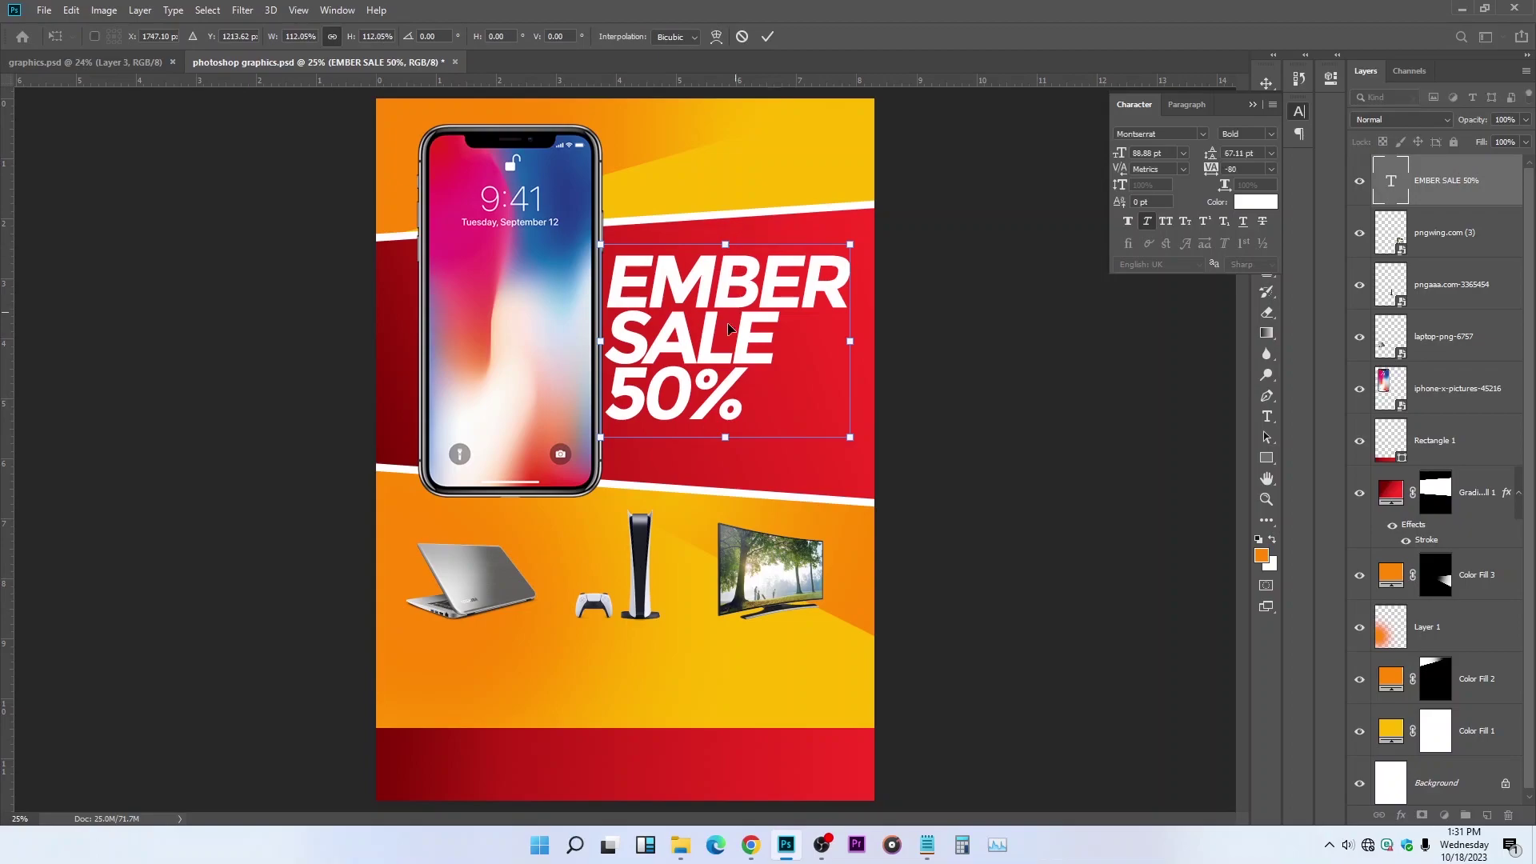
{"action": "left_click_drag", "start_coordinate": [601, 339], "coordinate": [613, 332]}
{"action": "key", "text": "Return"}
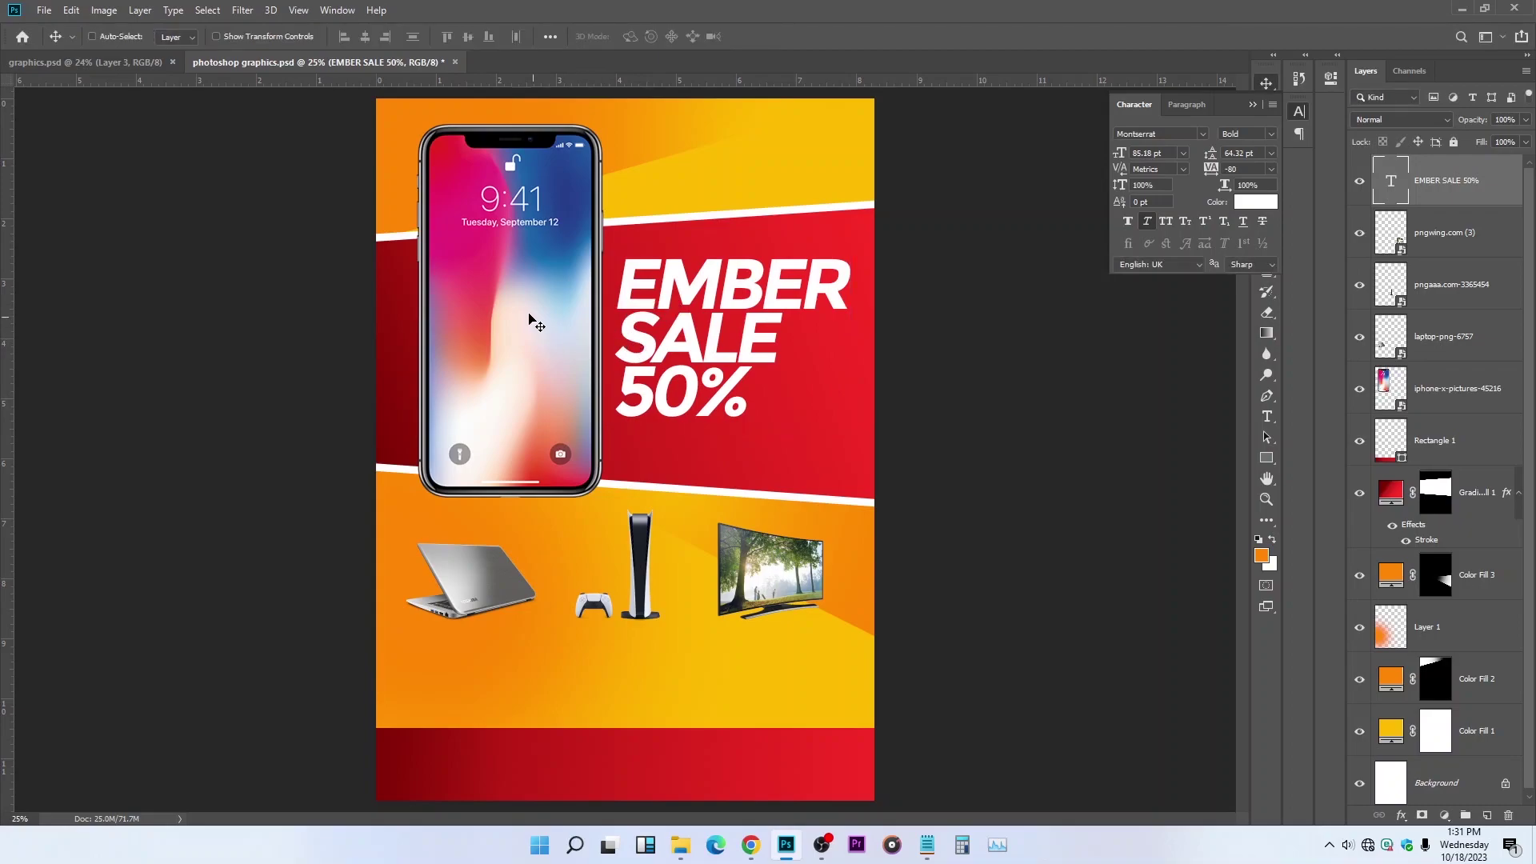
{"action": "left_click_drag", "start_coordinate": [519, 305], "coordinate": [505, 296]}
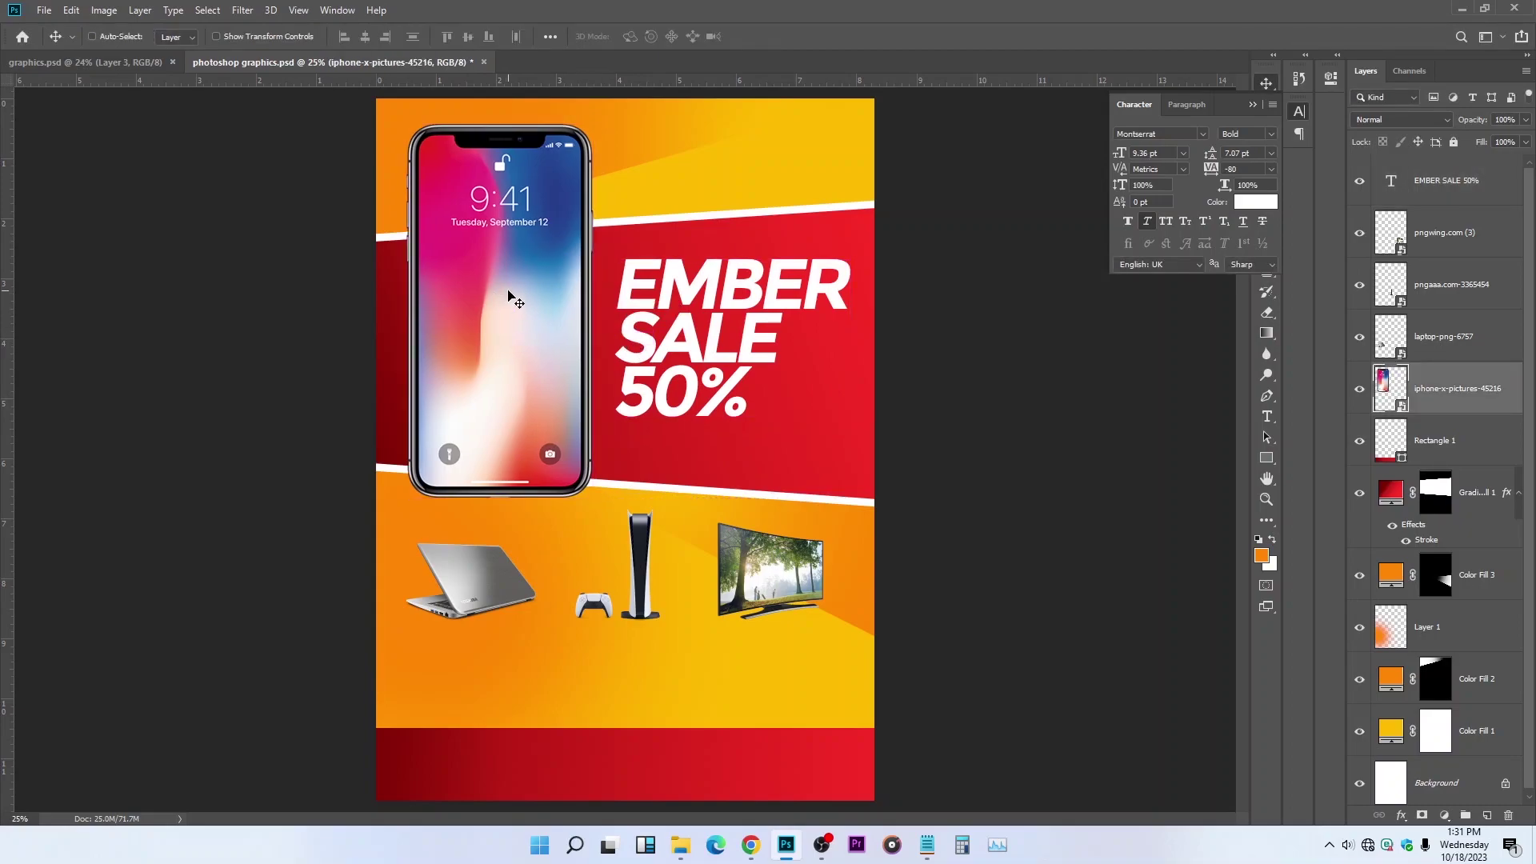
Step: Draw a thin tall Rectangle 2 bar left of the headline and fill it white
{"action": "left_click", "coordinate": [1266, 457]}
{"action": "scroll", "coordinate": [480, 224], "scroll_direction": "up", "scroll_amount": 3}
{"action": "scroll", "coordinate": [654, 274], "scroll_direction": "up", "scroll_amount": 1}
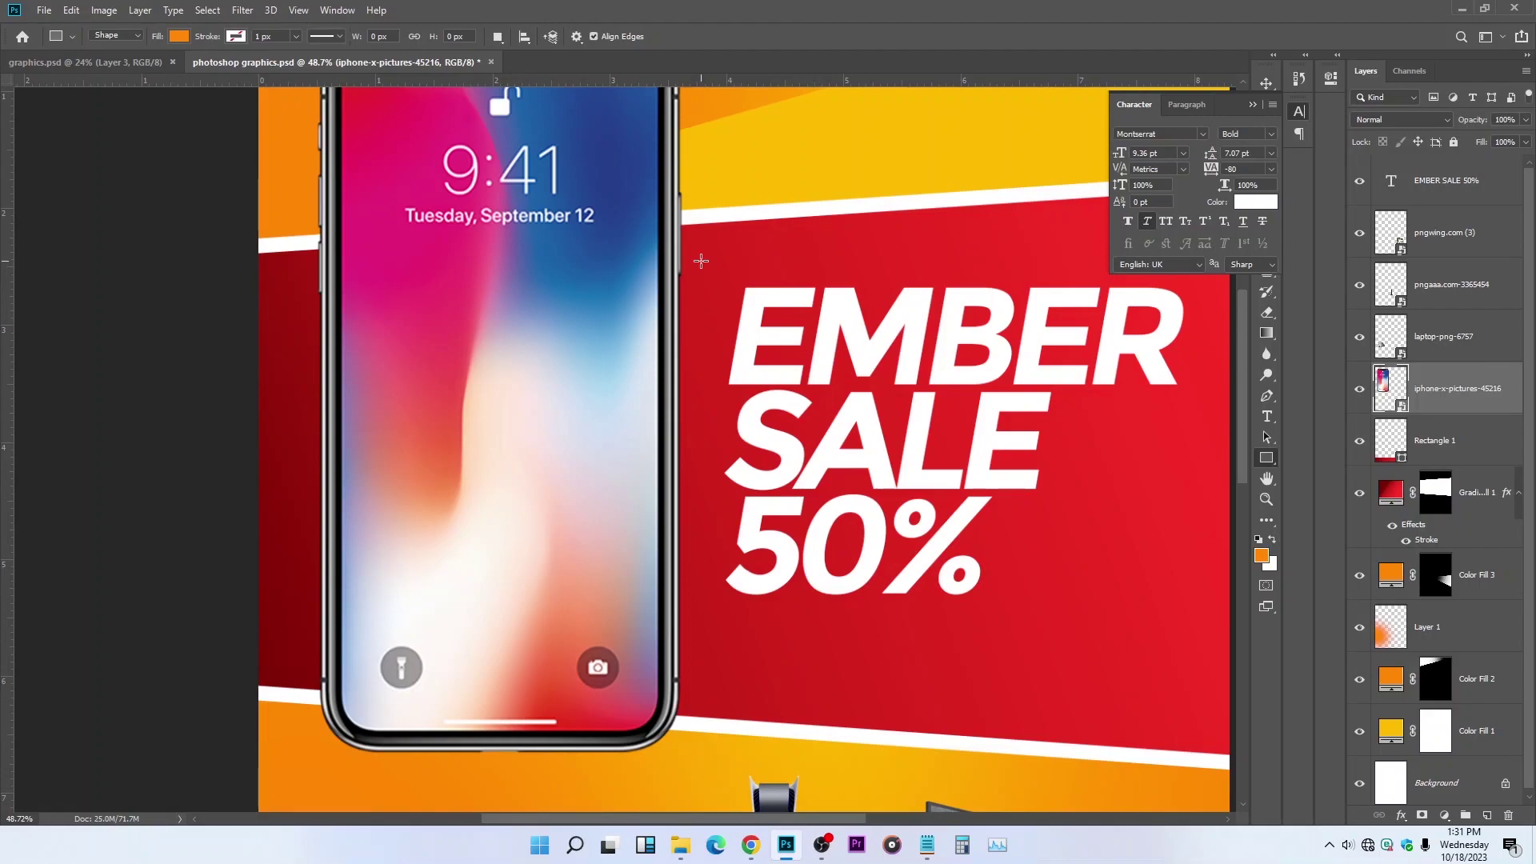
{"action": "left_click_drag", "start_coordinate": [698, 266], "coordinate": [703, 606]}
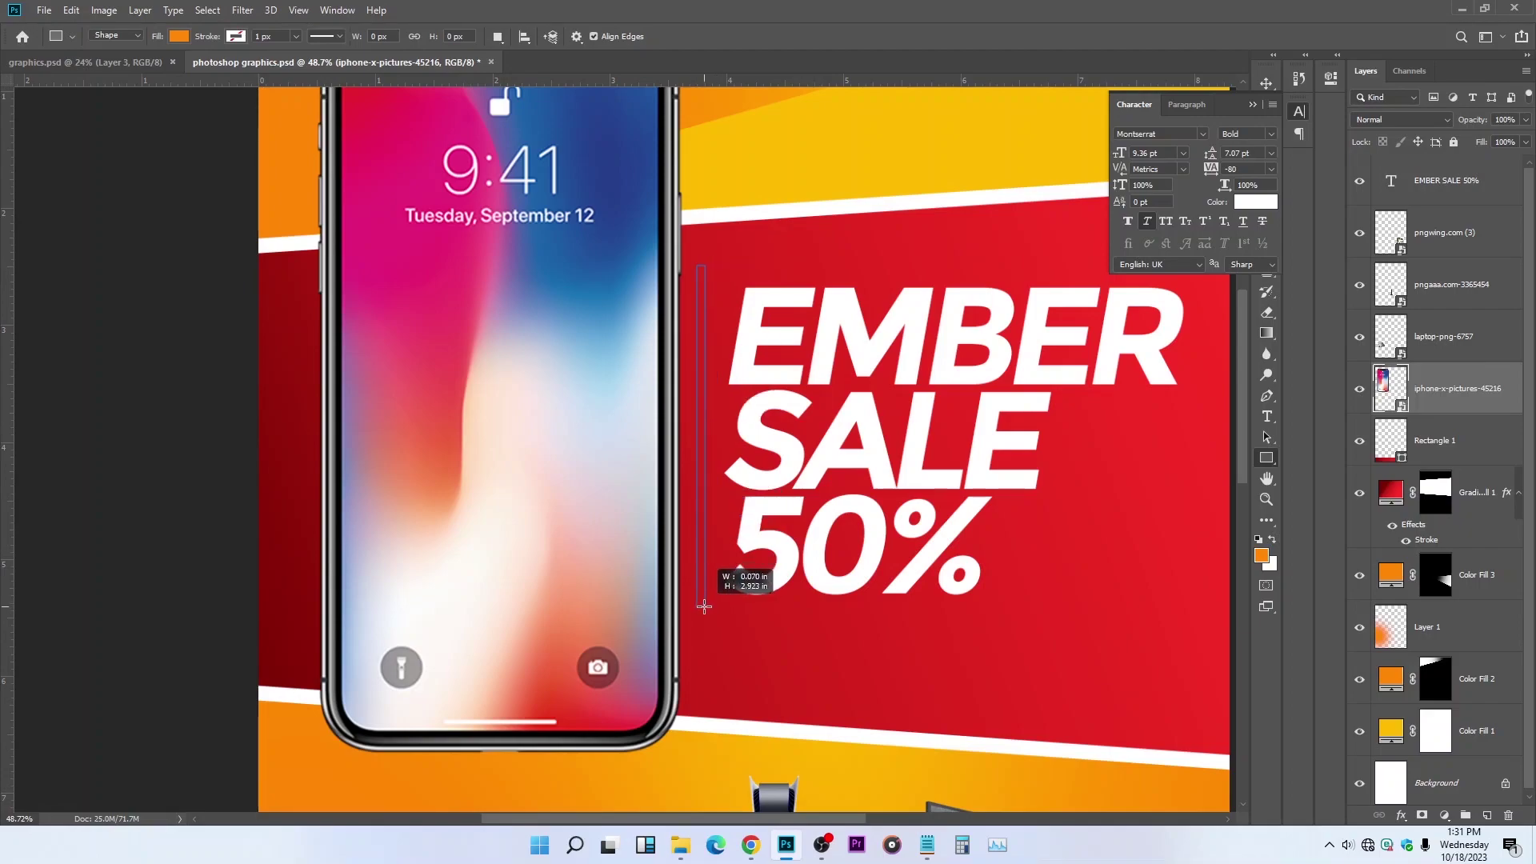
{"action": "left_click_drag", "start_coordinate": [704, 607], "coordinate": [704, 606]}
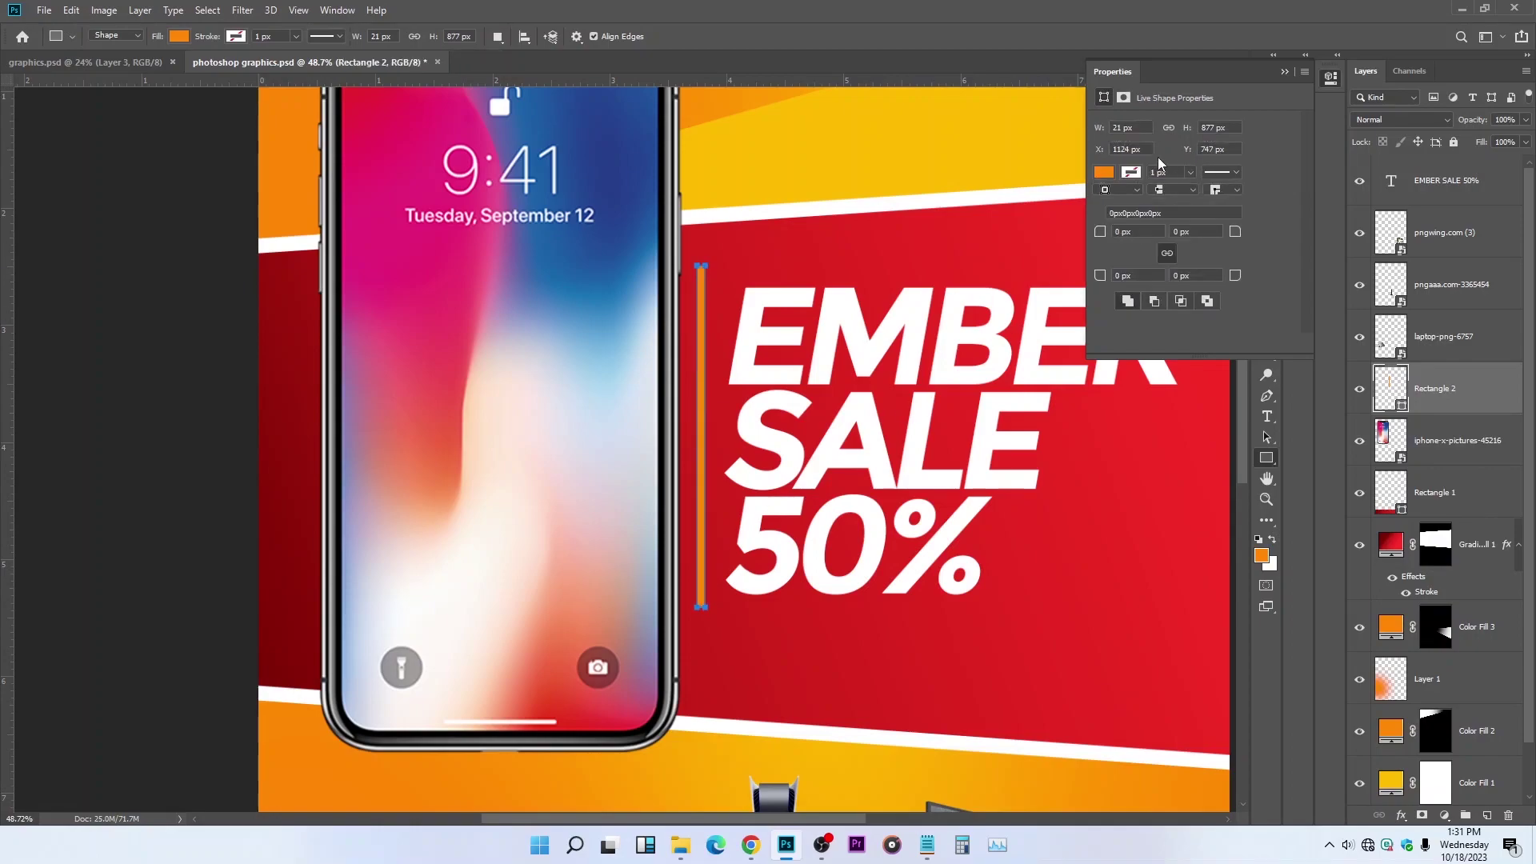
{"action": "left_click", "coordinate": [1102, 172]}
{"action": "left_click", "coordinate": [1116, 255]}
{"action": "left_click", "coordinate": [1284, 72]}
{"action": "left_click", "coordinate": [1252, 105]}
{"action": "key", "text": "v"}
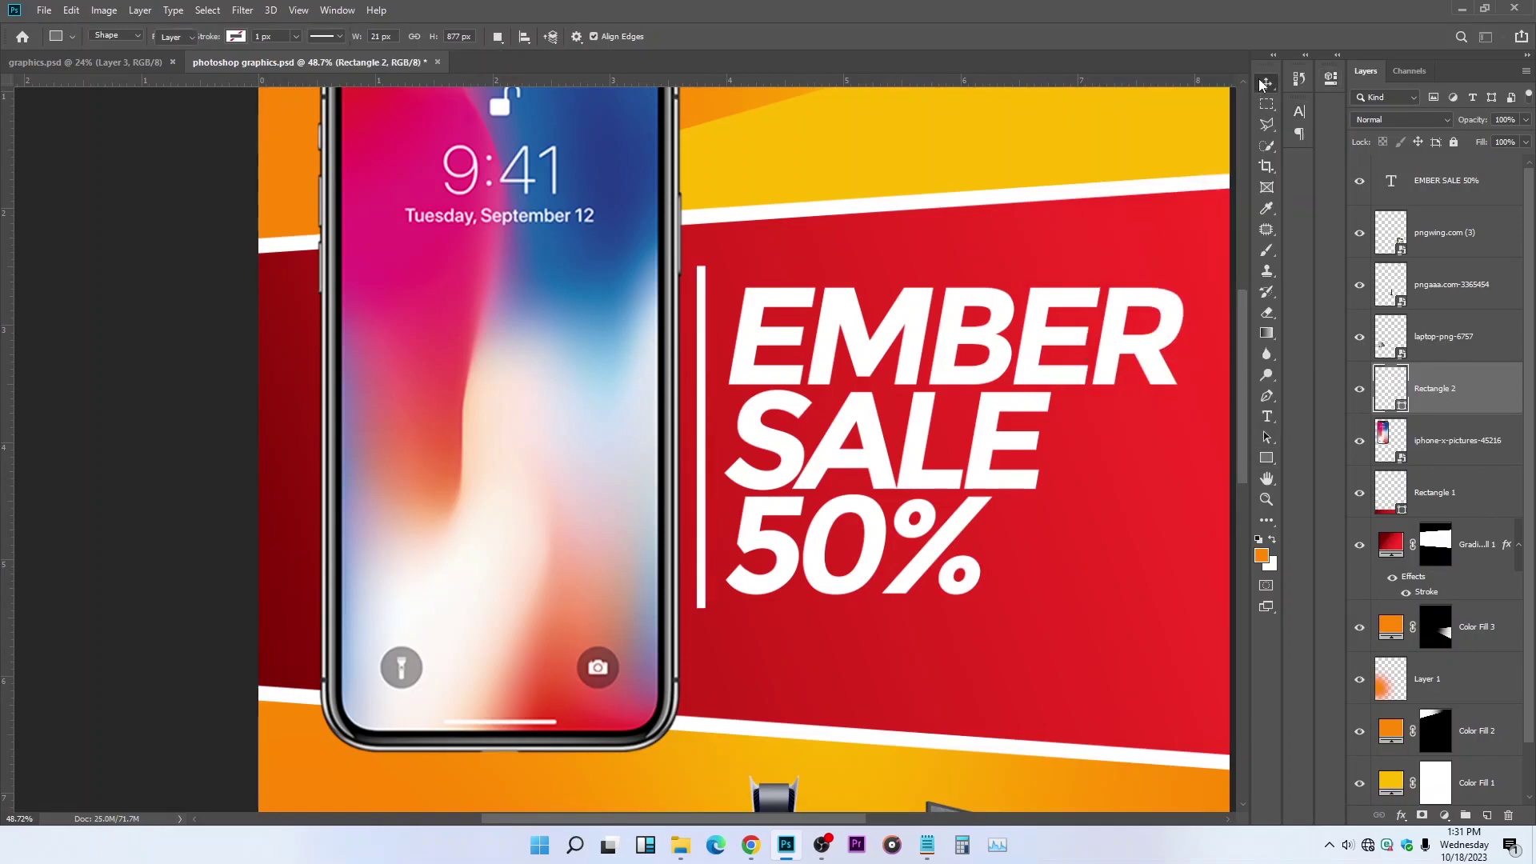
{"action": "key", "text": "ctrl+minus"}
{"action": "key", "text": "ctrl+minus"}
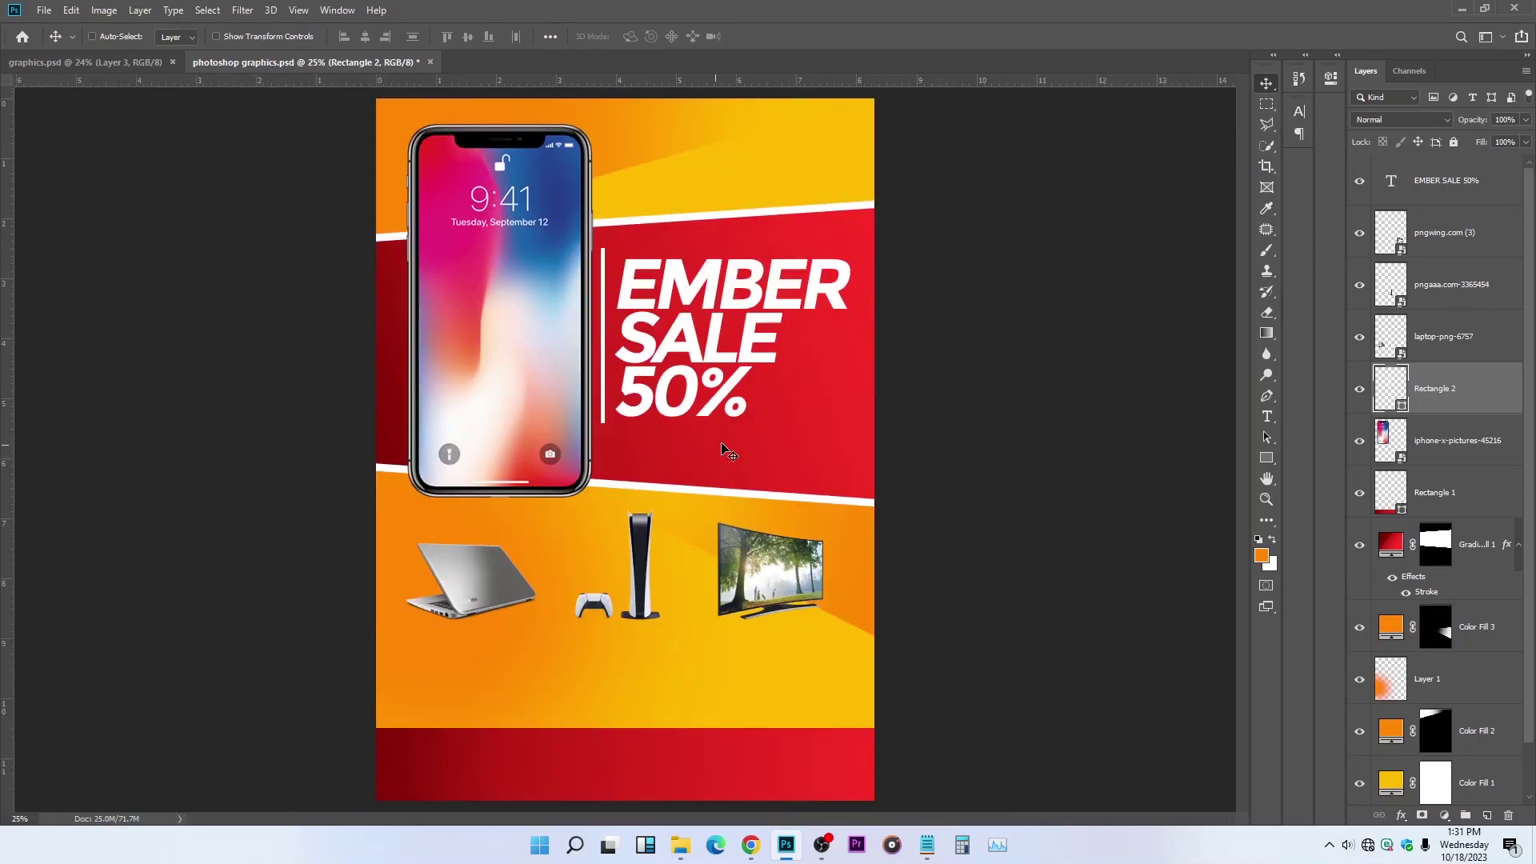
Step: Nudge the EMBER SALE 50% headline slightly up and left
{"action": "left_click", "coordinate": [747, 328], "text": "ctrl"}
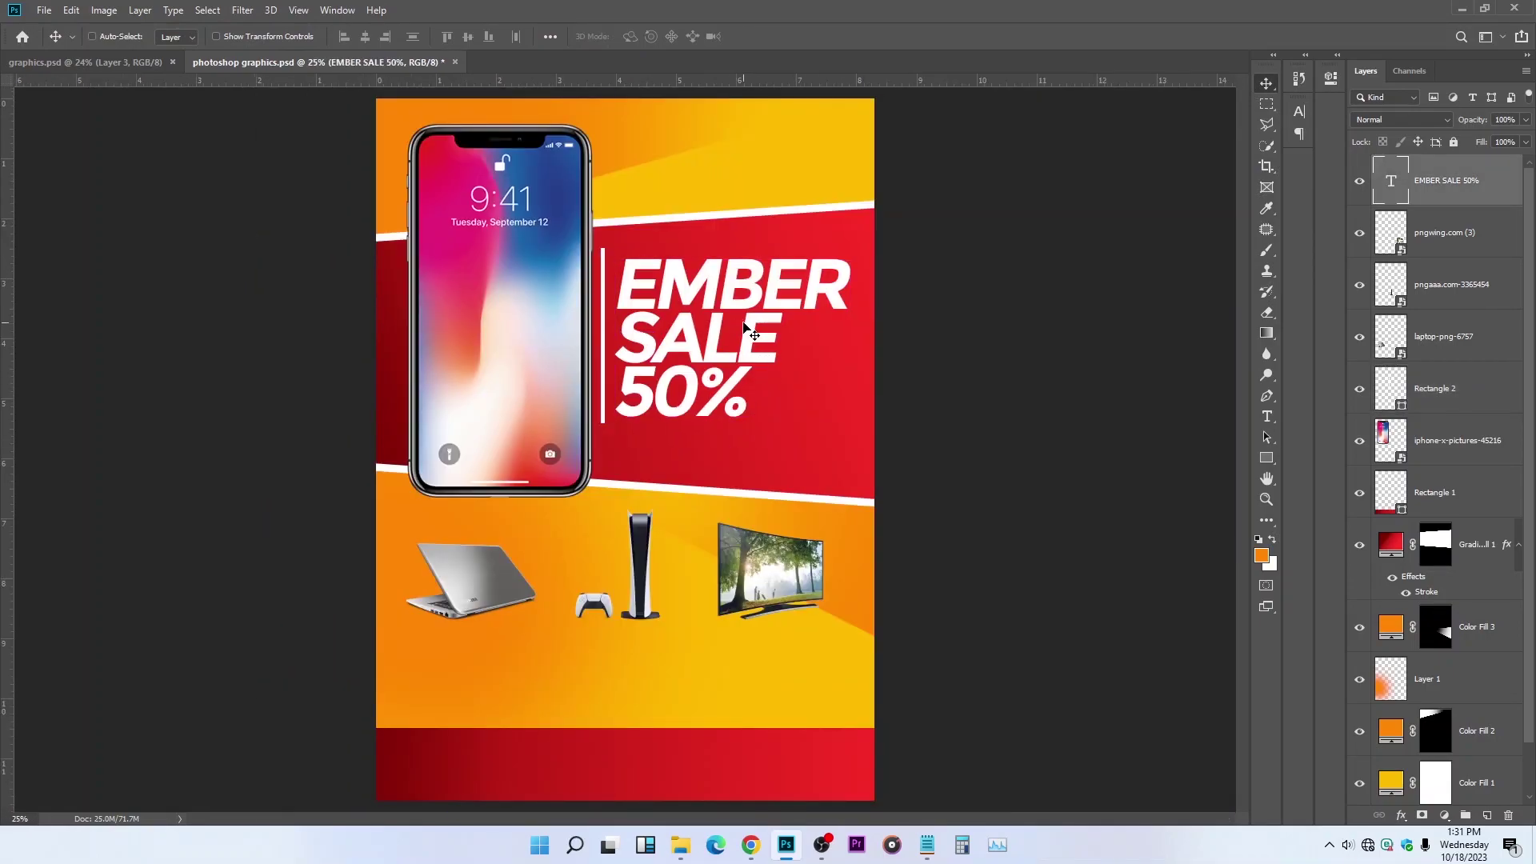
{"action": "left_click_drag", "start_coordinate": [745, 327], "coordinate": [742, 321]}
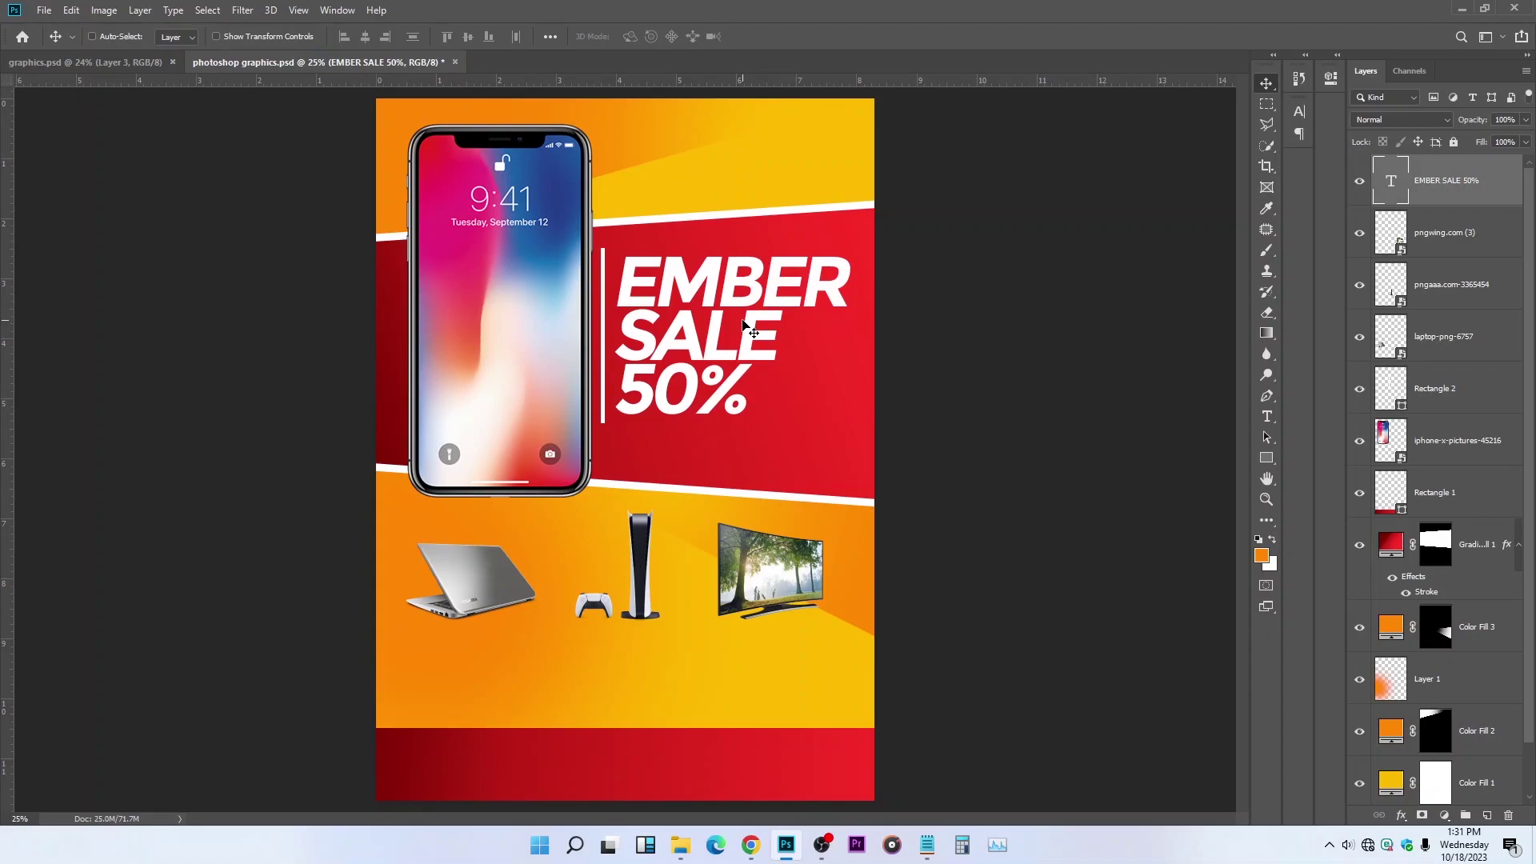
{"action": "left_click", "coordinate": [1266, 417]}
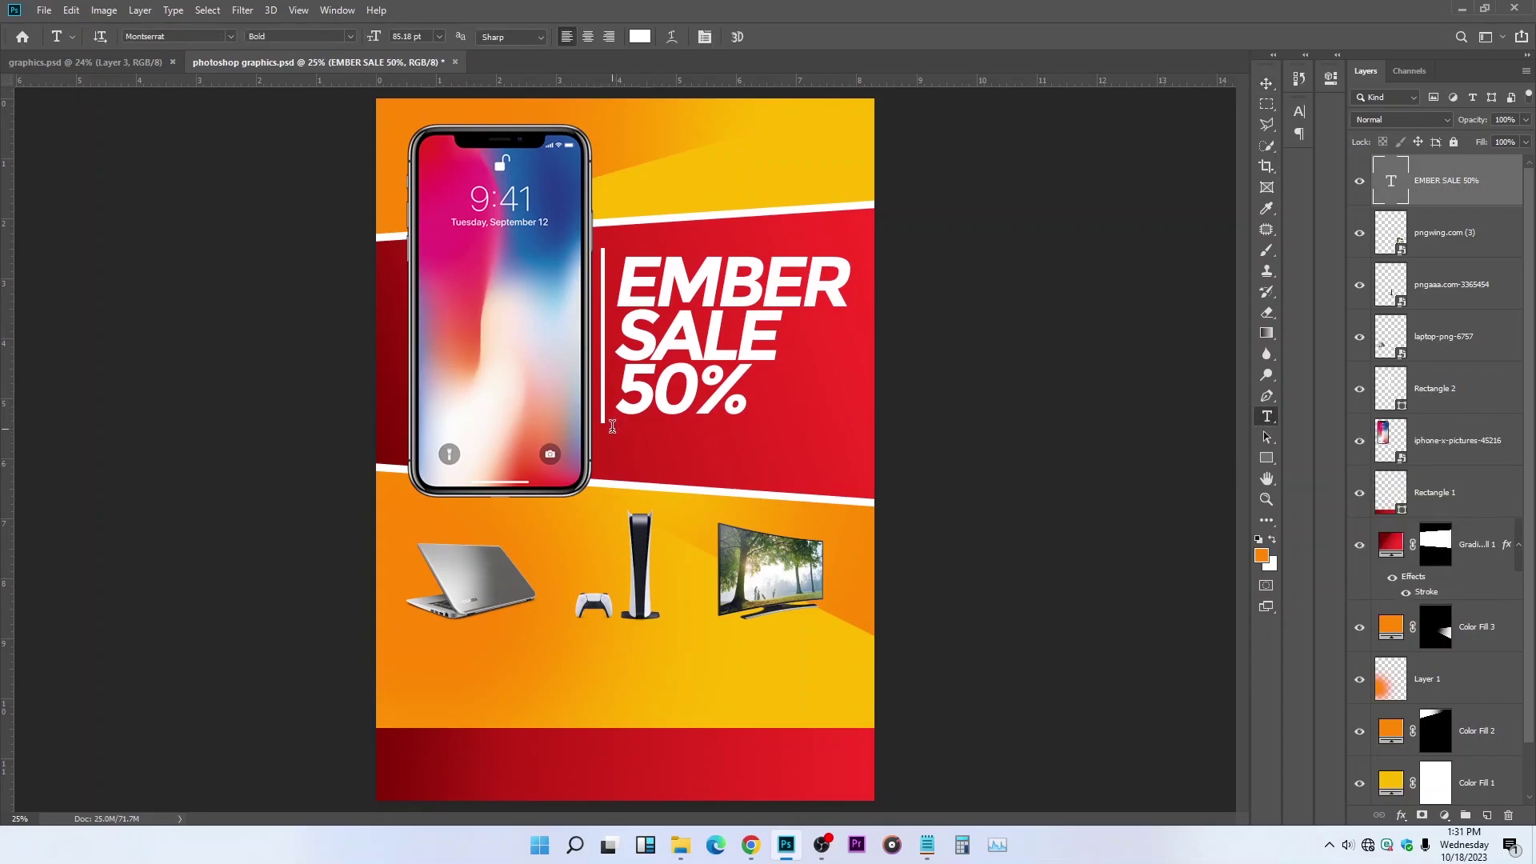
{"action": "left_click_drag", "start_coordinate": [612, 427], "coordinate": [733, 468]}
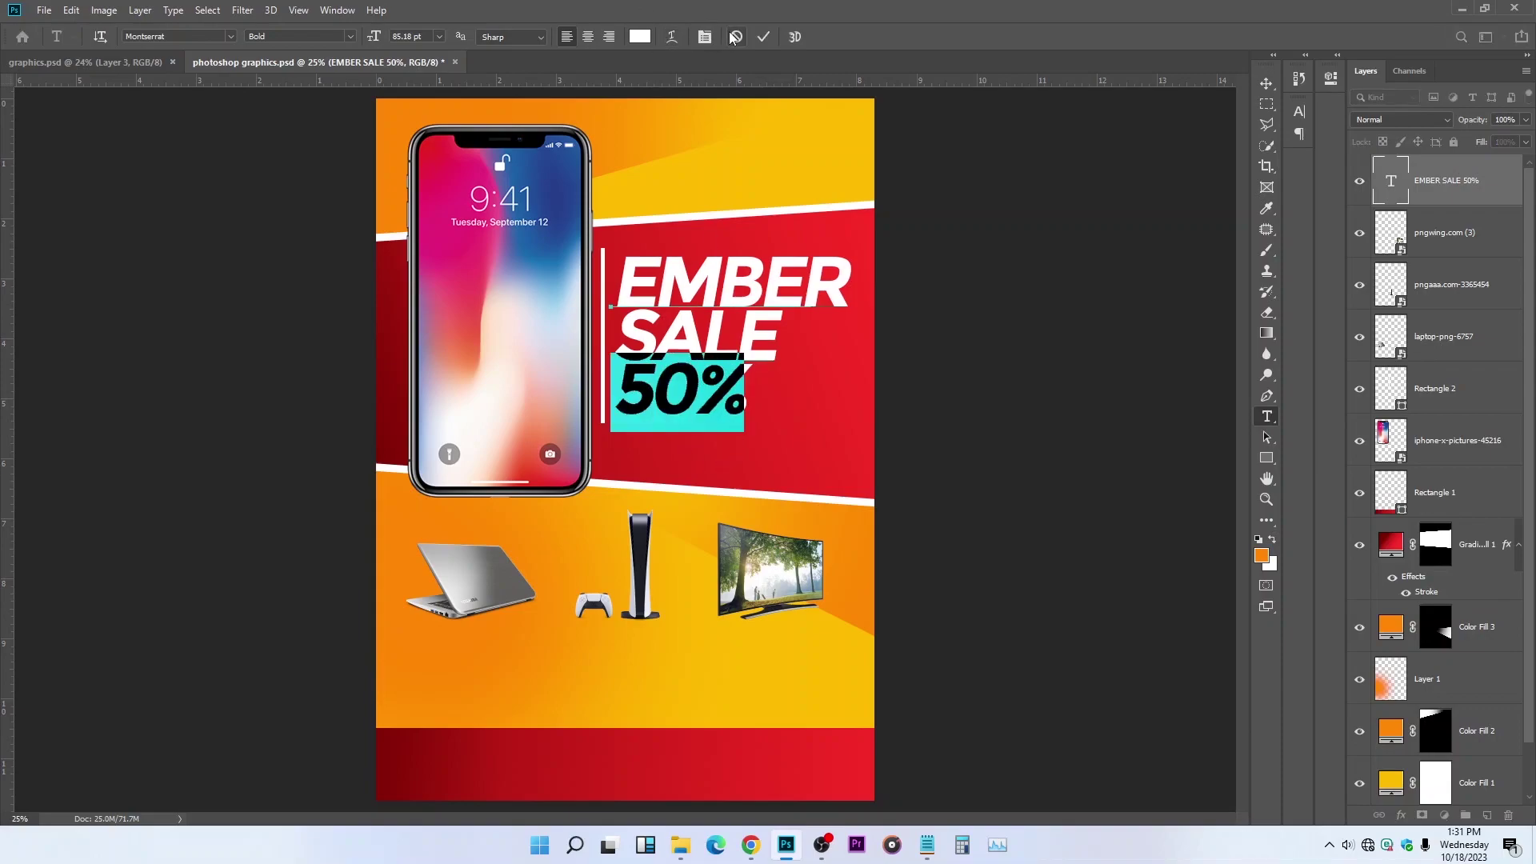
{"action": "left_click", "coordinate": [629, 439]}
Step: Add a Lorem ipsum paragraph box below the headline at 10.36 pt with 9.07 pt leading
{"action": "left_click_drag", "start_coordinate": [615, 446], "coordinate": [821, 504]}
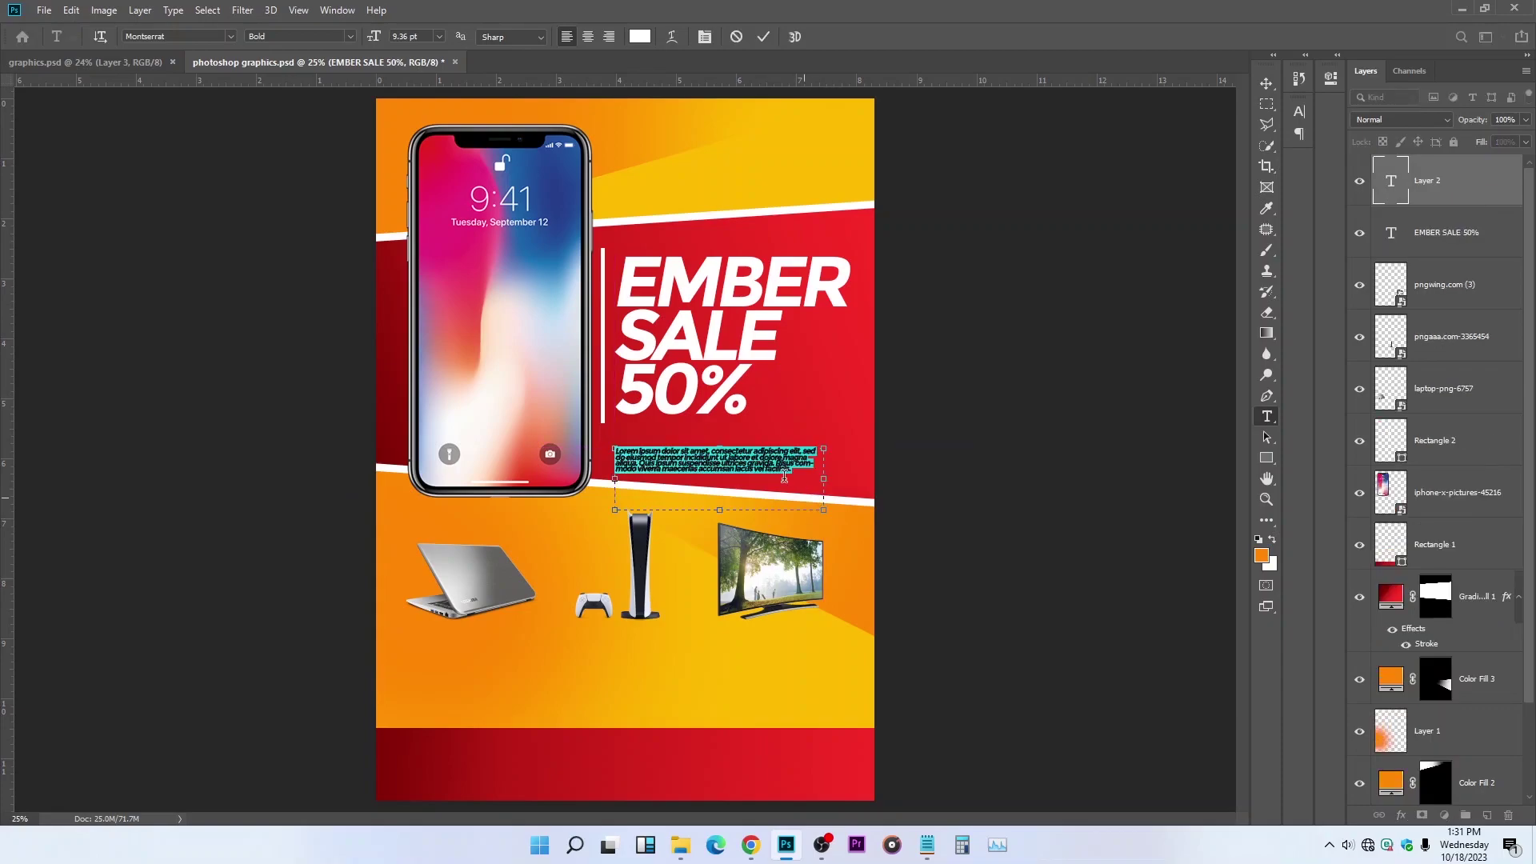
{"action": "left_click", "coordinate": [705, 37]}
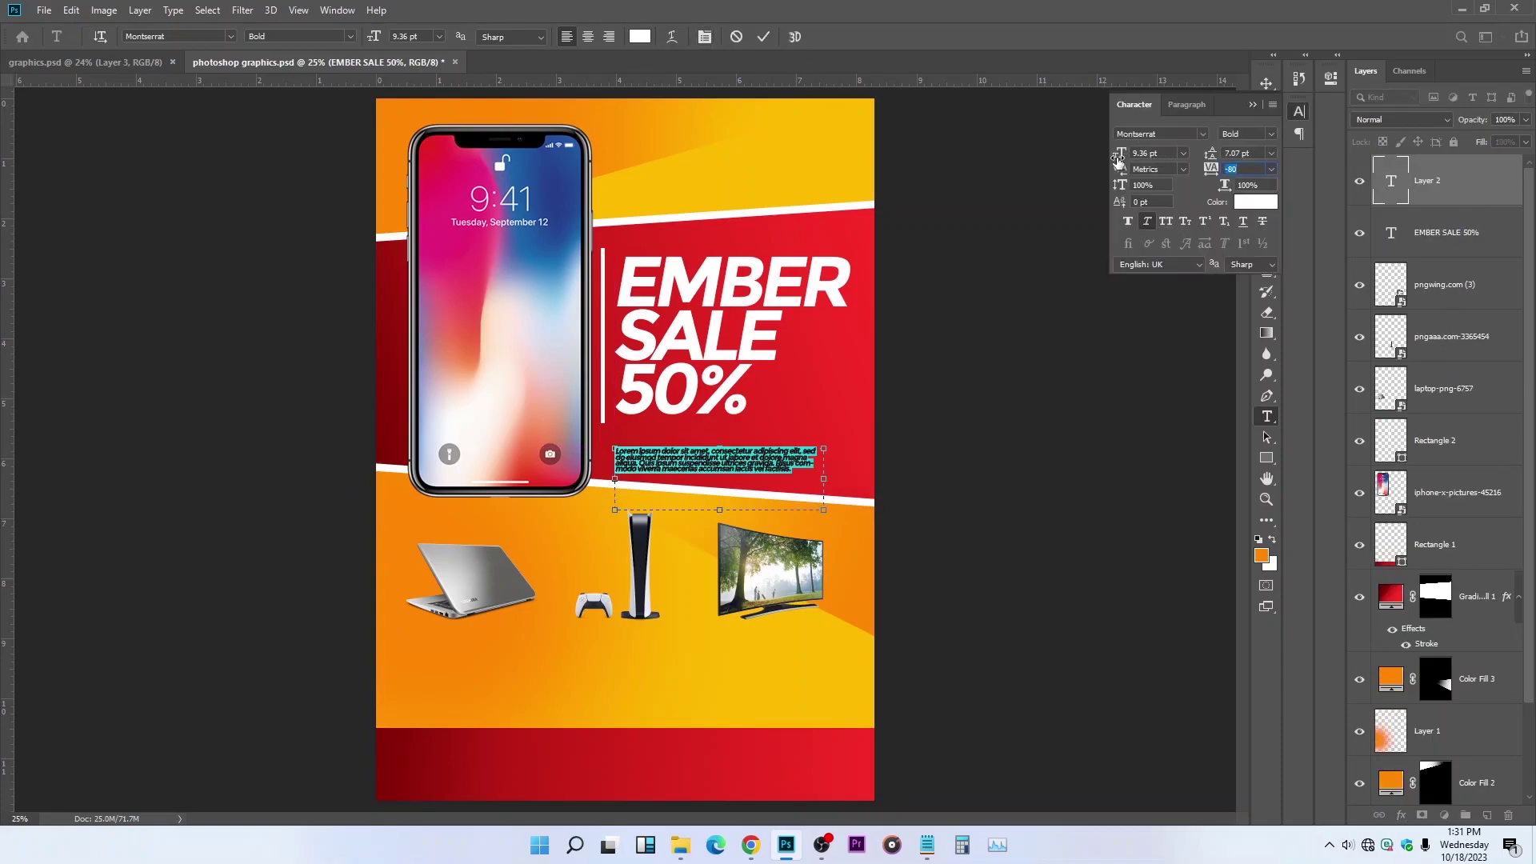
{"action": "left_click_drag", "start_coordinate": [1123, 158], "coordinate": [1125, 158]}
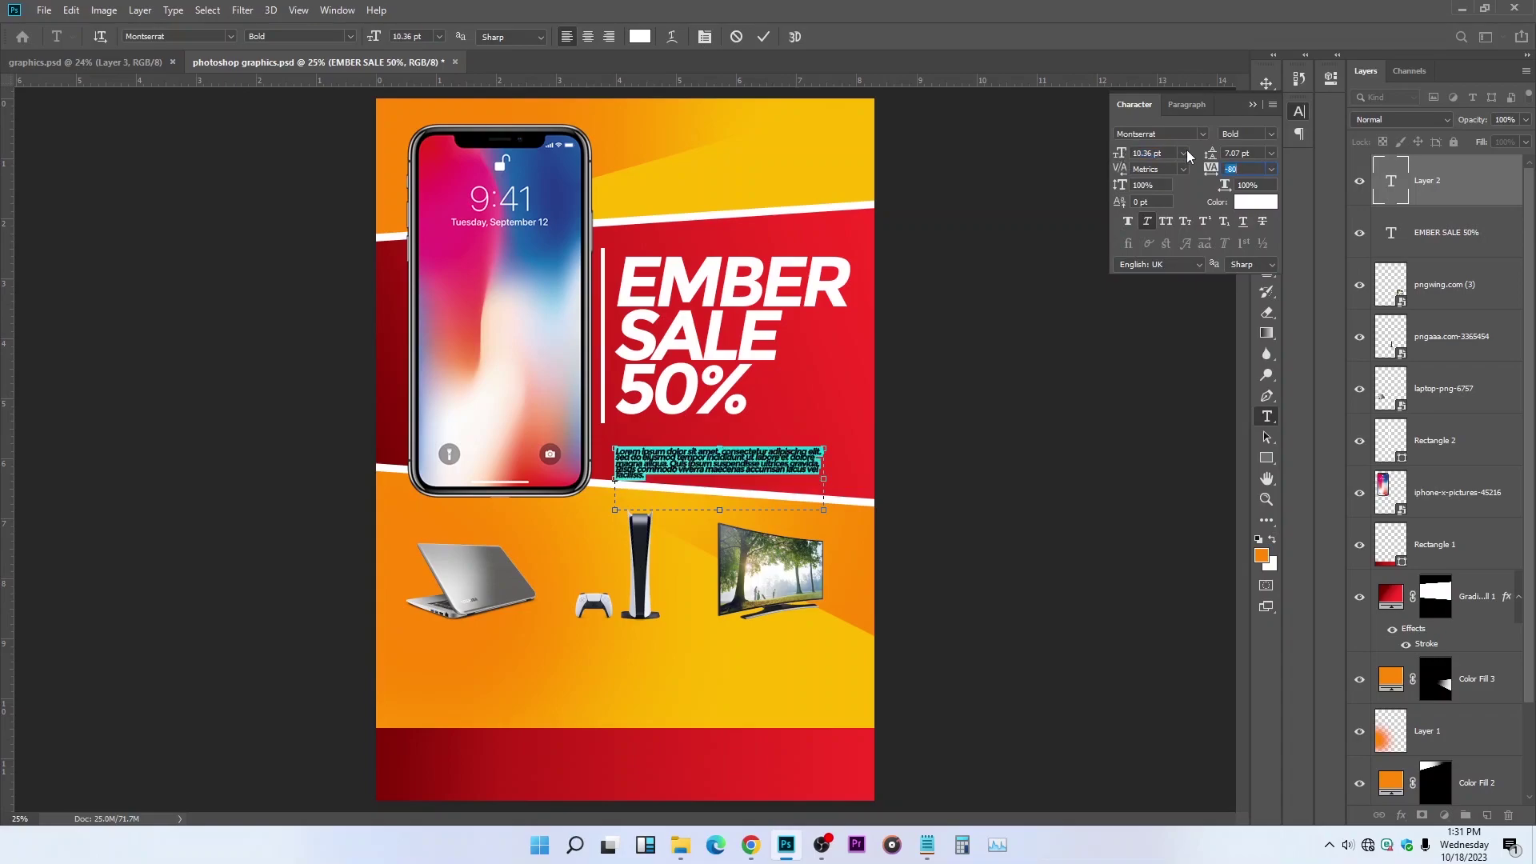
{"action": "left_click_drag", "start_coordinate": [1208, 157], "coordinate": [1210, 158]}
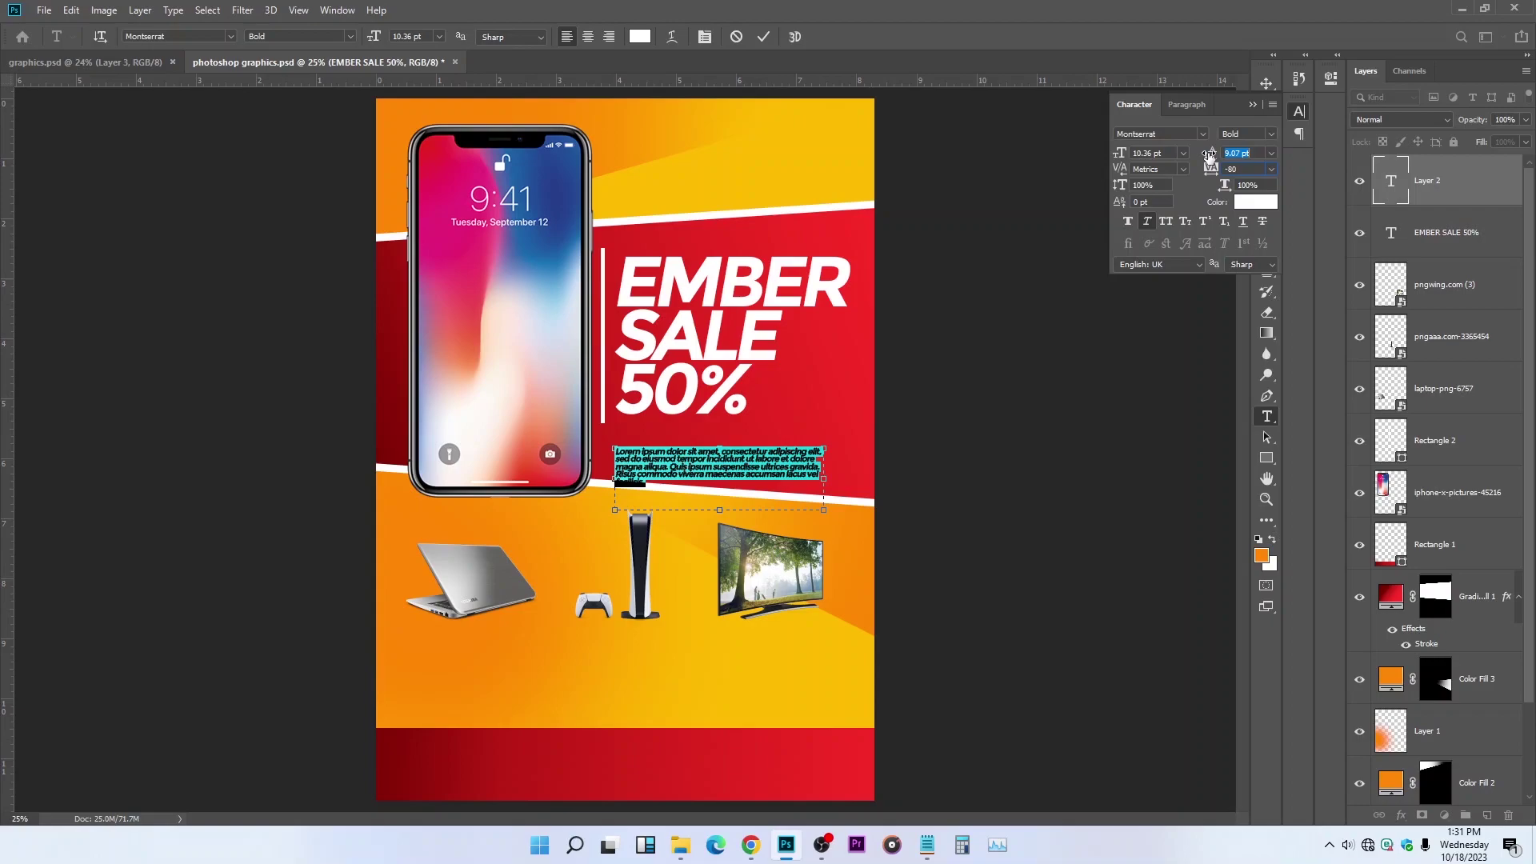
{"action": "key", "text": "Return"}
Step: Move the paragraph slightly up and shorten its text box
{"action": "left_click_drag", "start_coordinate": [878, 412], "coordinate": [871, 398]}
{"action": "scroll", "coordinate": [824, 463], "scroll_direction": "up", "scroll_amount": 2}
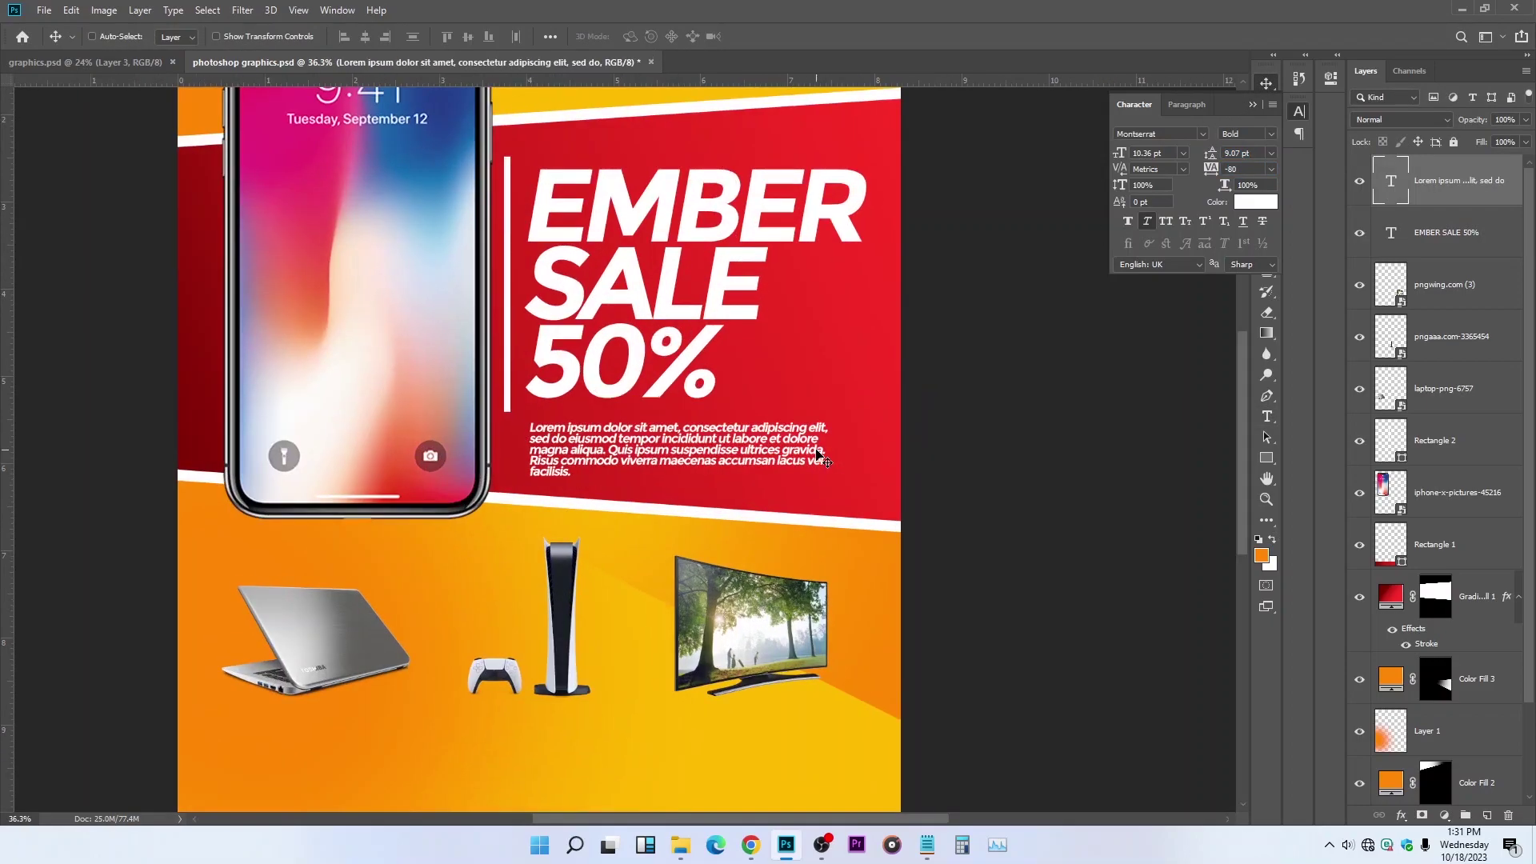
{"action": "left_click", "coordinate": [1266, 416]}
{"action": "left_click", "coordinate": [669, 442]}
{"action": "left_click_drag", "start_coordinate": [680, 516], "coordinate": [681, 484]}
{"action": "left_click", "coordinate": [764, 37]}
Step: Reposition the paragraph under the headline and scale it up to about 110%
{"action": "key", "text": "v"}
{"action": "scroll", "coordinate": [842, 416], "scroll_direction": "up", "scroll_amount": 1}
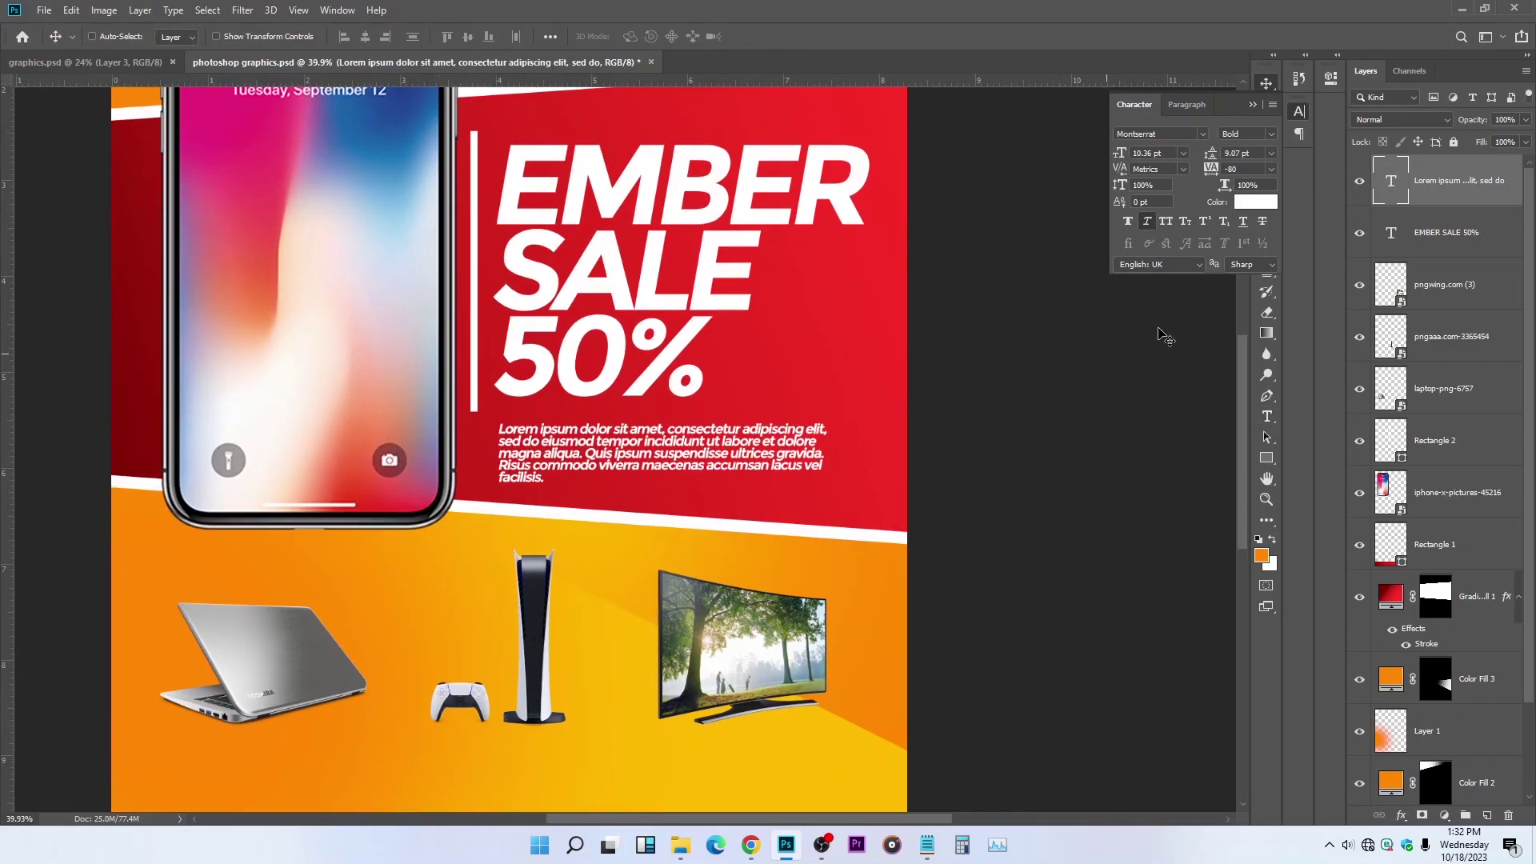
{"action": "left_click", "coordinate": [1266, 416]}
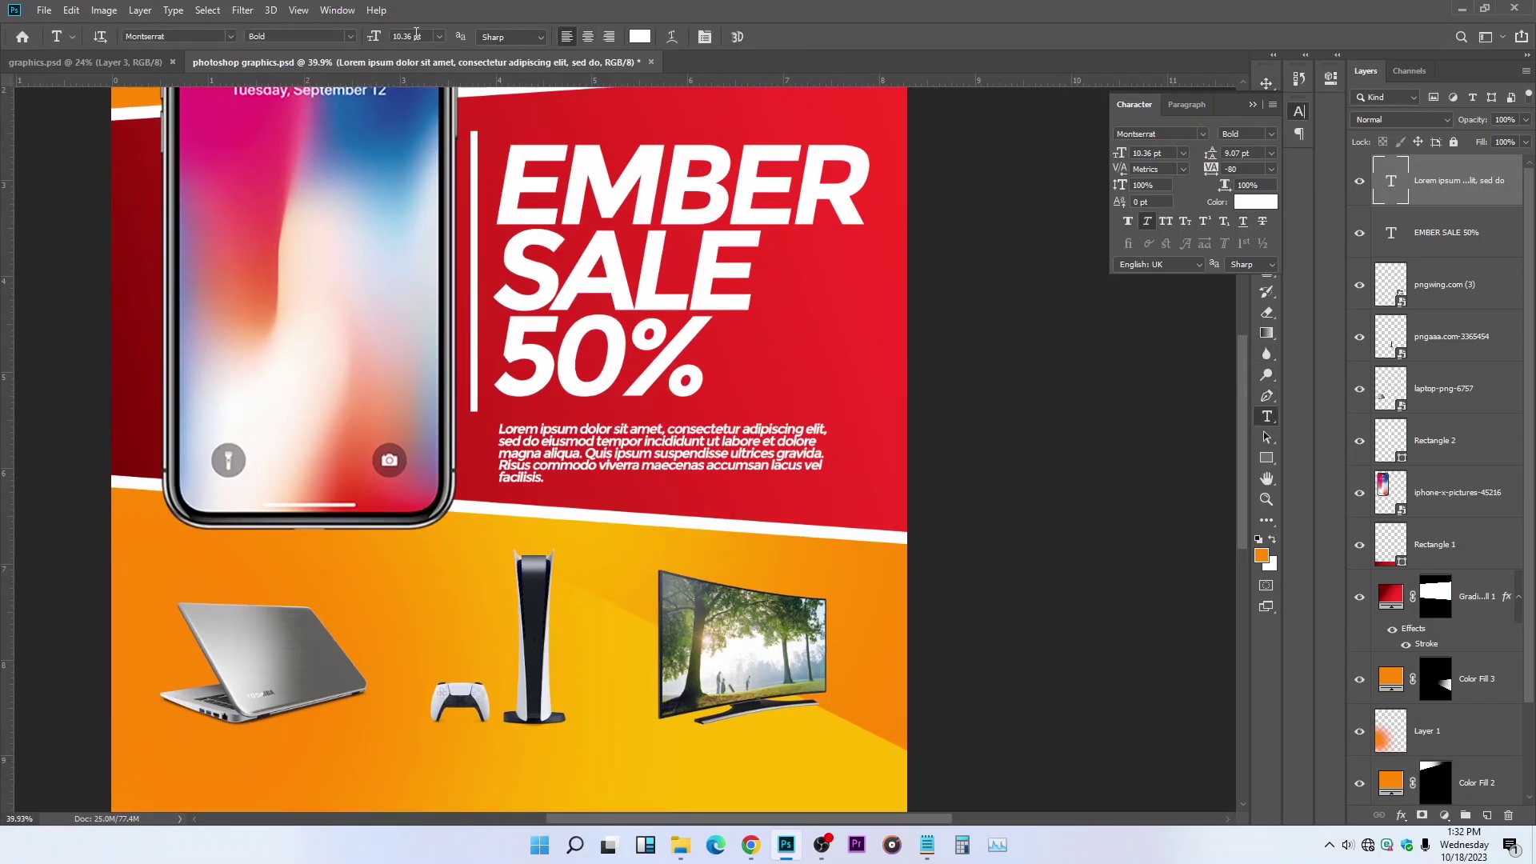
{"action": "key", "text": "v"}
{"action": "scroll", "coordinate": [847, 410], "scroll_direction": "down", "scroll_amount": 6}
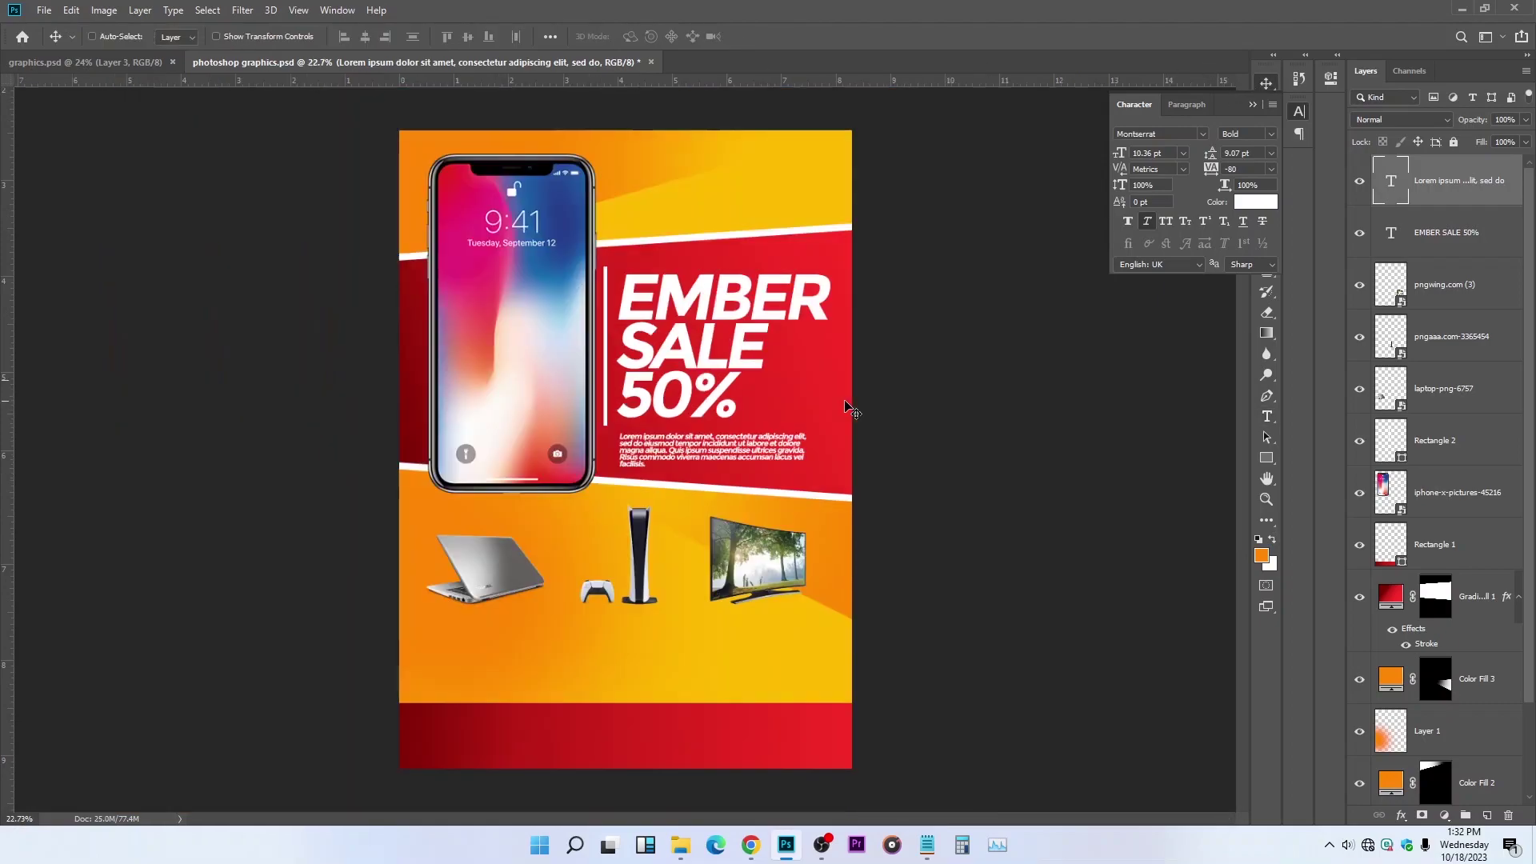
{"action": "scroll", "coordinate": [812, 457], "scroll_direction": "up", "scroll_amount": 3}
{"action": "left_click_drag", "start_coordinate": [809, 454], "coordinate": [810, 450]}
{"action": "scroll", "coordinate": [810, 450], "scroll_direction": "up", "scroll_amount": 2}
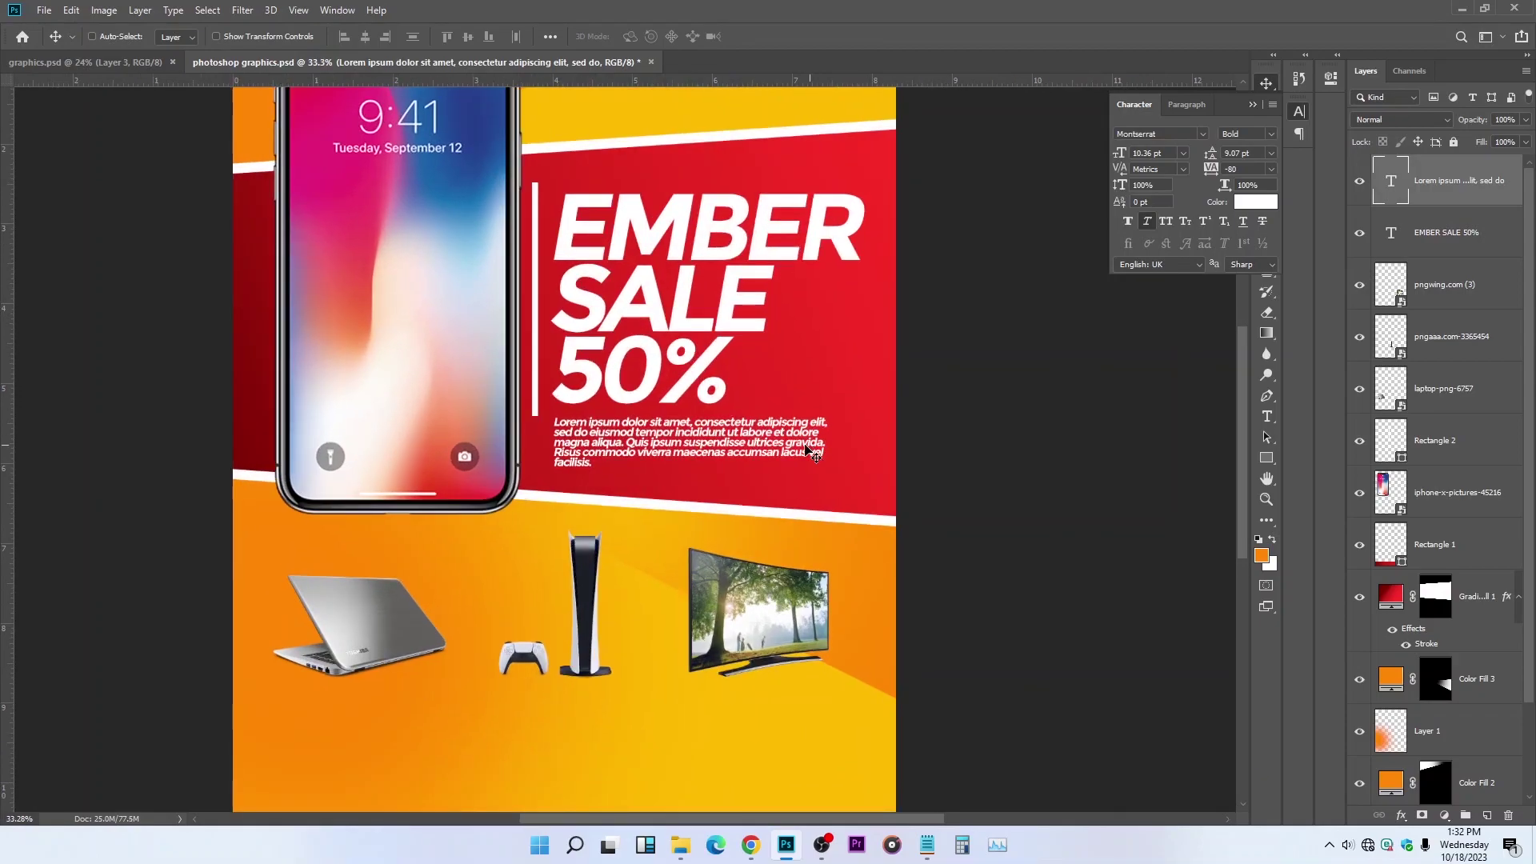
{"action": "key", "text": "ctrl"}
{"action": "key", "text": "ctrl+t"}
{"action": "left_click_drag", "start_coordinate": [831, 473], "coordinate": [859, 482]}
{"action": "key", "text": "Return"}
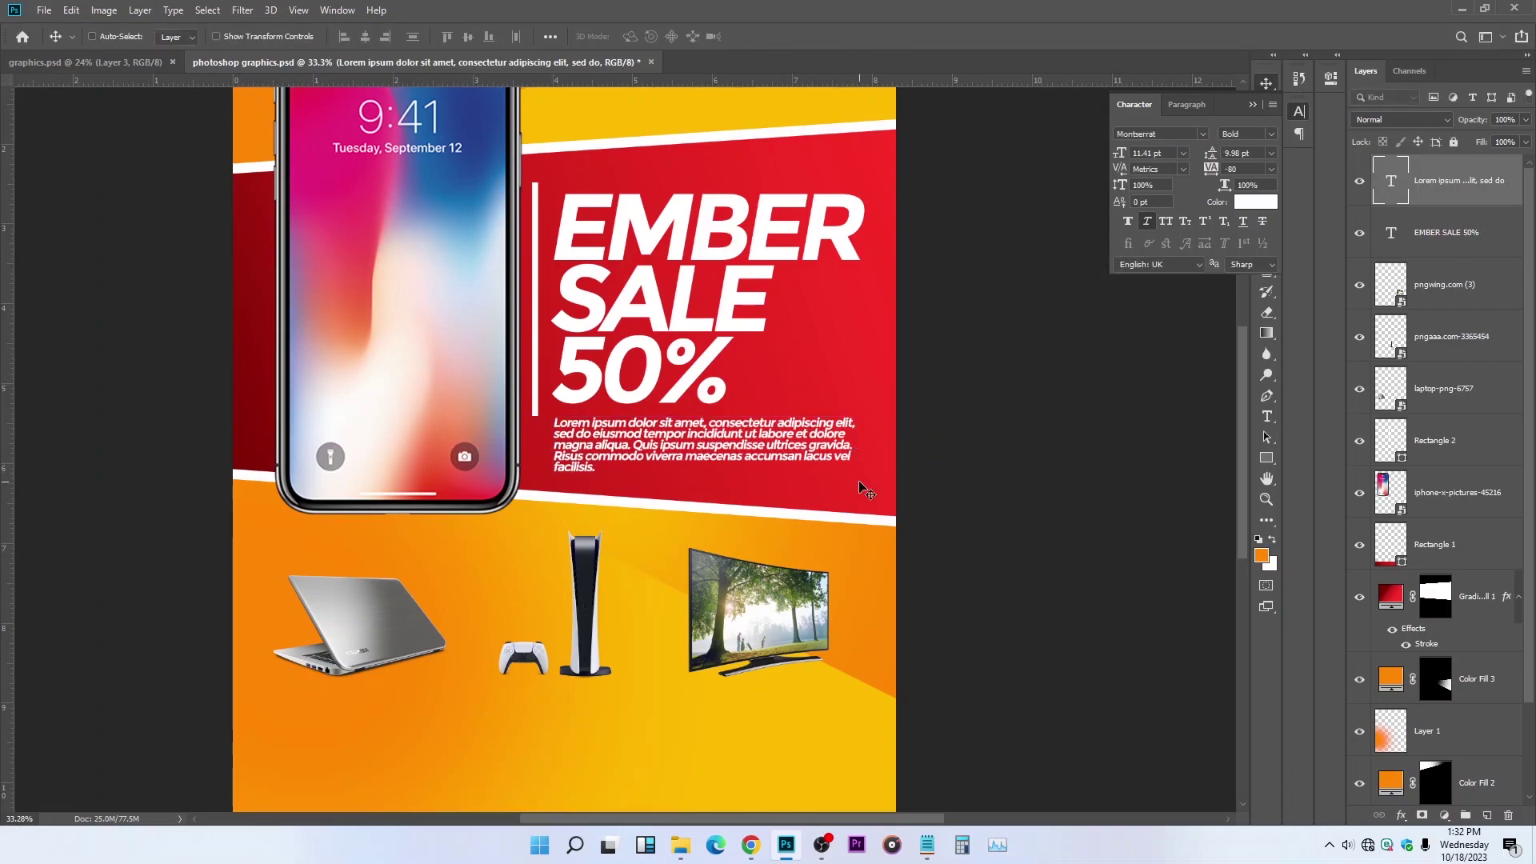
Step: Save the flyer, nudge the iPhone slightly down, and save again
{"action": "key", "text": "ctrl+s"}
{"action": "scroll", "coordinate": [866, 492], "scroll_direction": "down", "scroll_amount": 3}
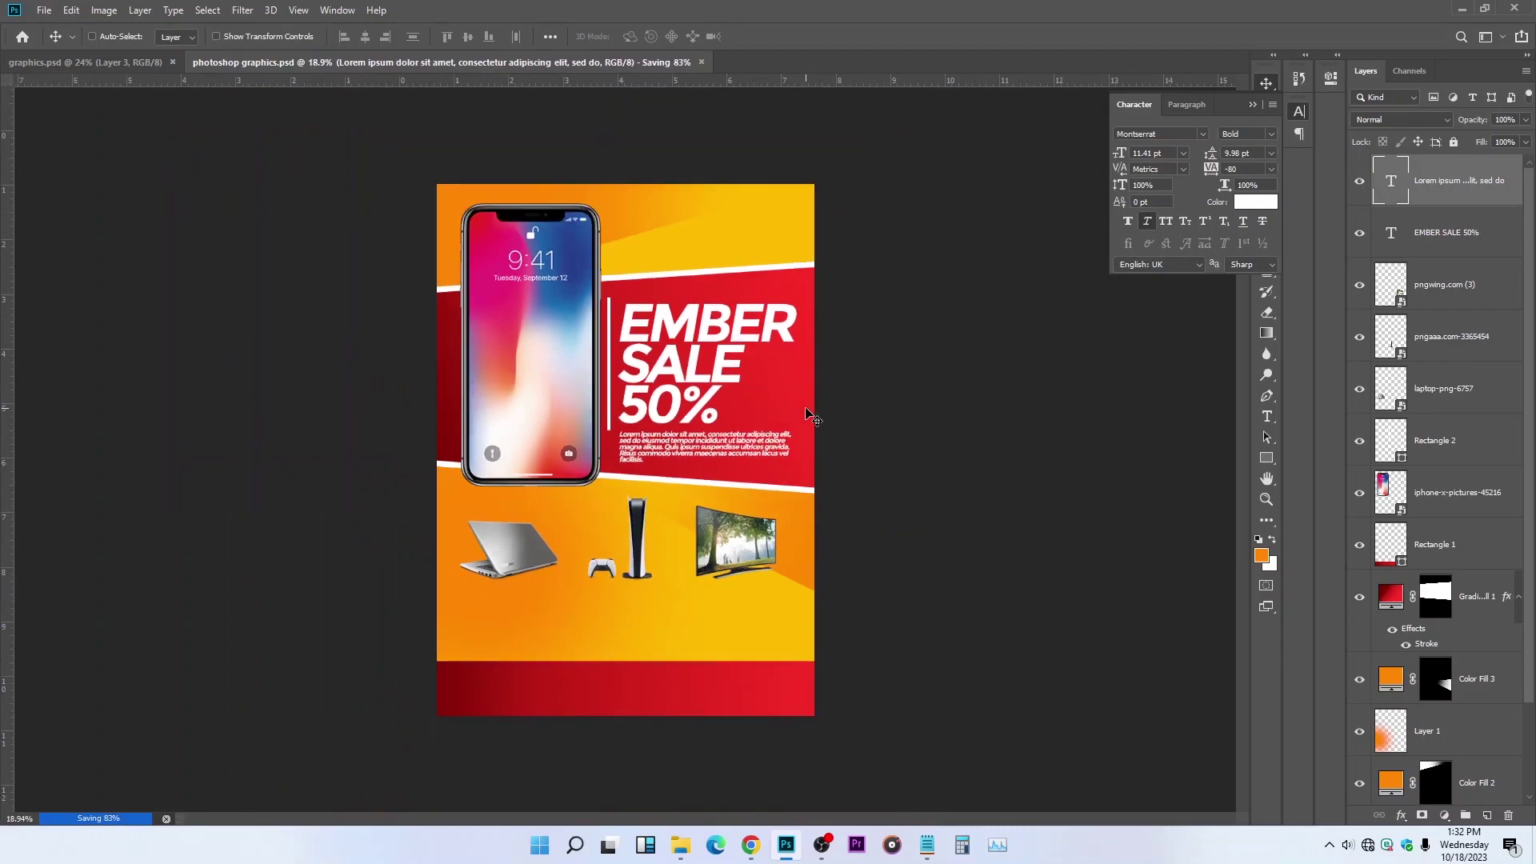
{"action": "scroll", "coordinate": [628, 463], "scroll_direction": "up", "scroll_amount": 1}
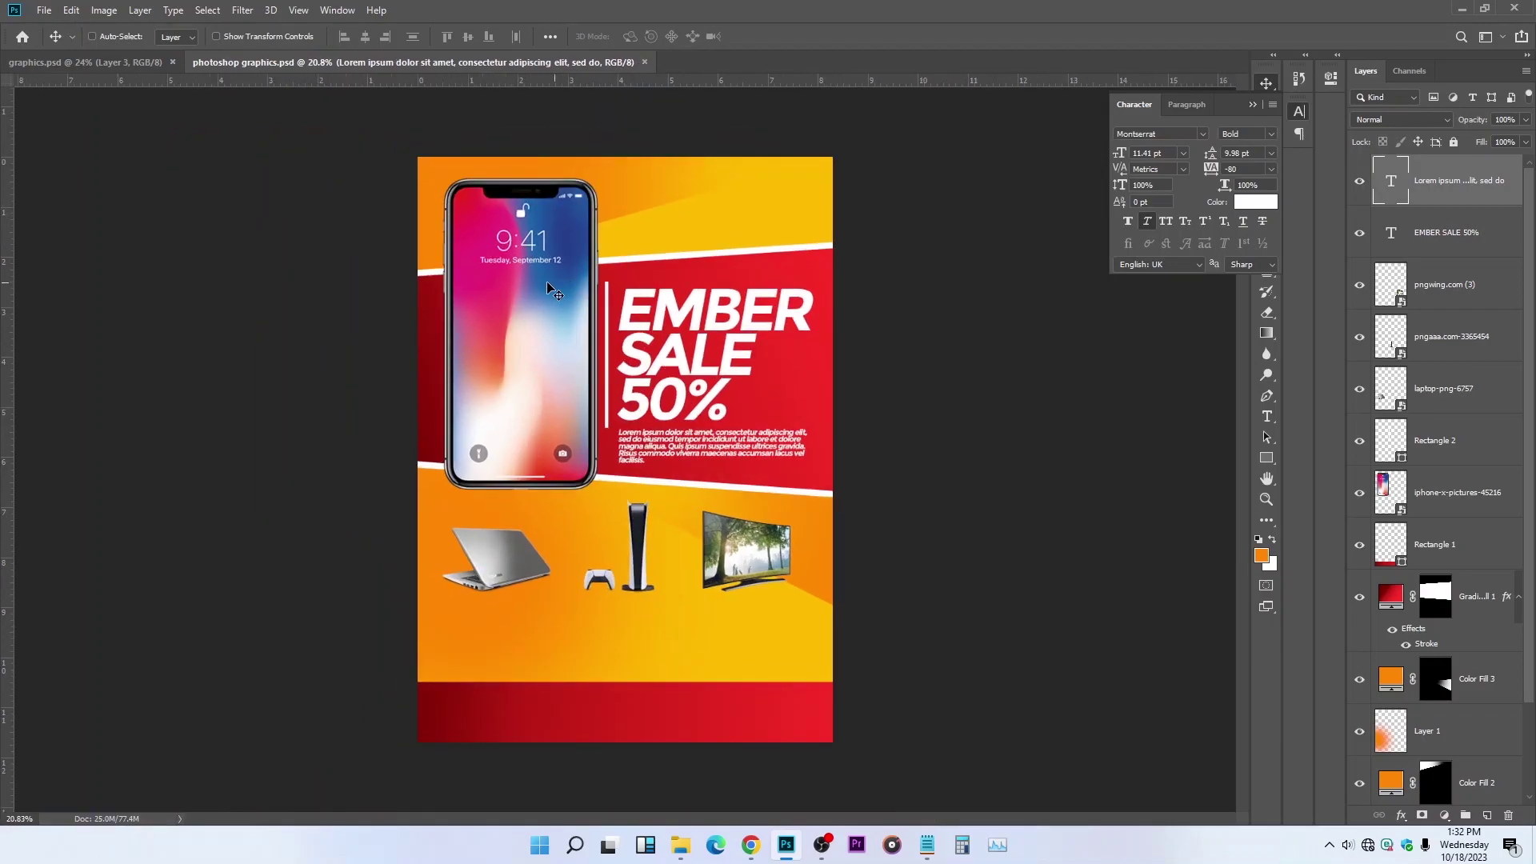
{"action": "left_click", "coordinate": [526, 300], "text": "ctrl"}
{"action": "left_click_drag", "start_coordinate": [505, 376], "coordinate": [504, 386]}
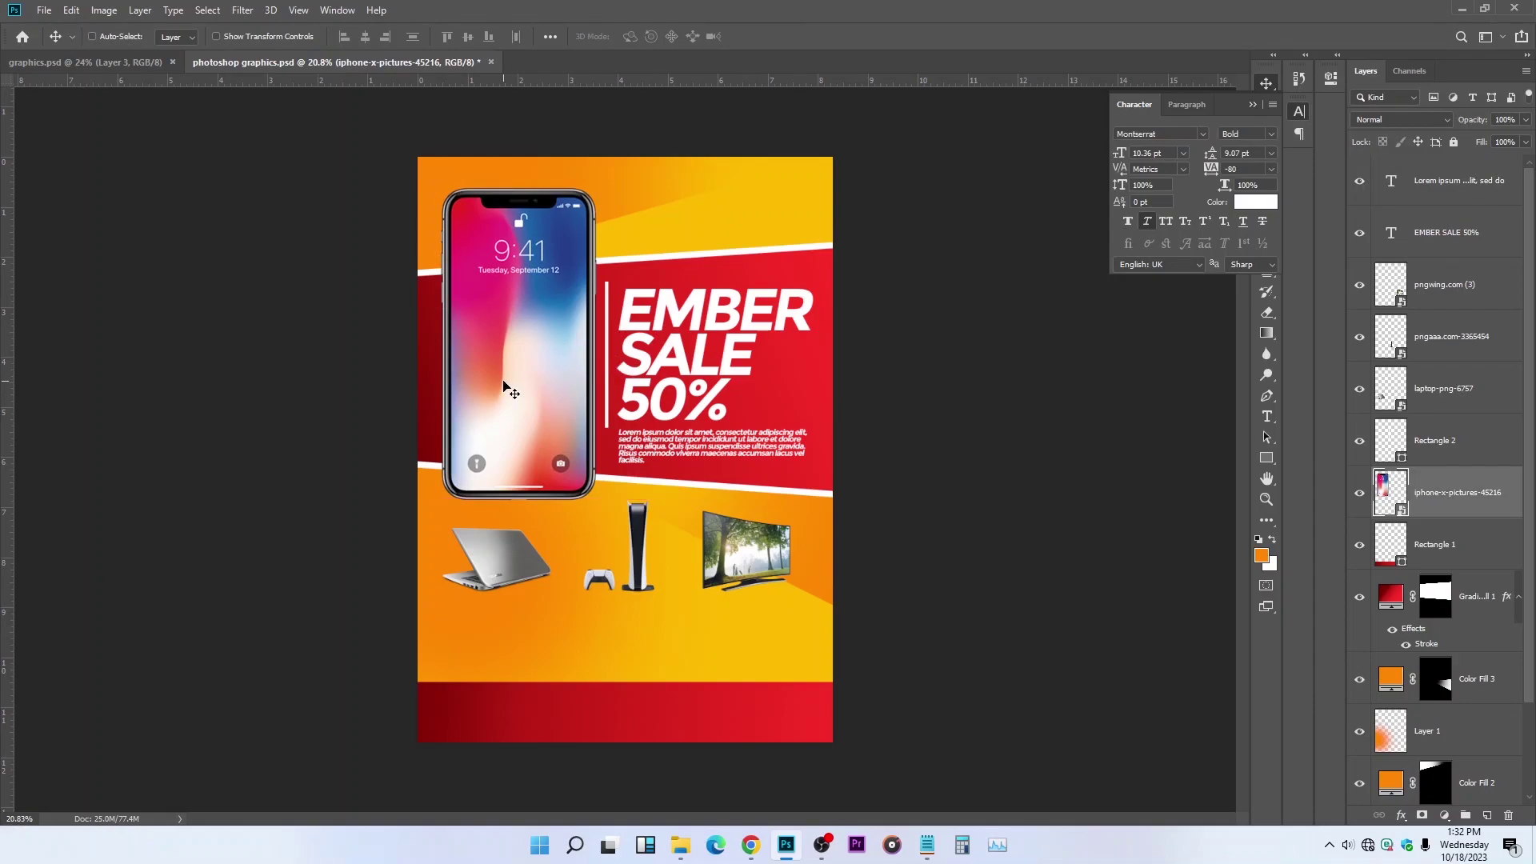
{"action": "key", "text": "ctrl+s"}
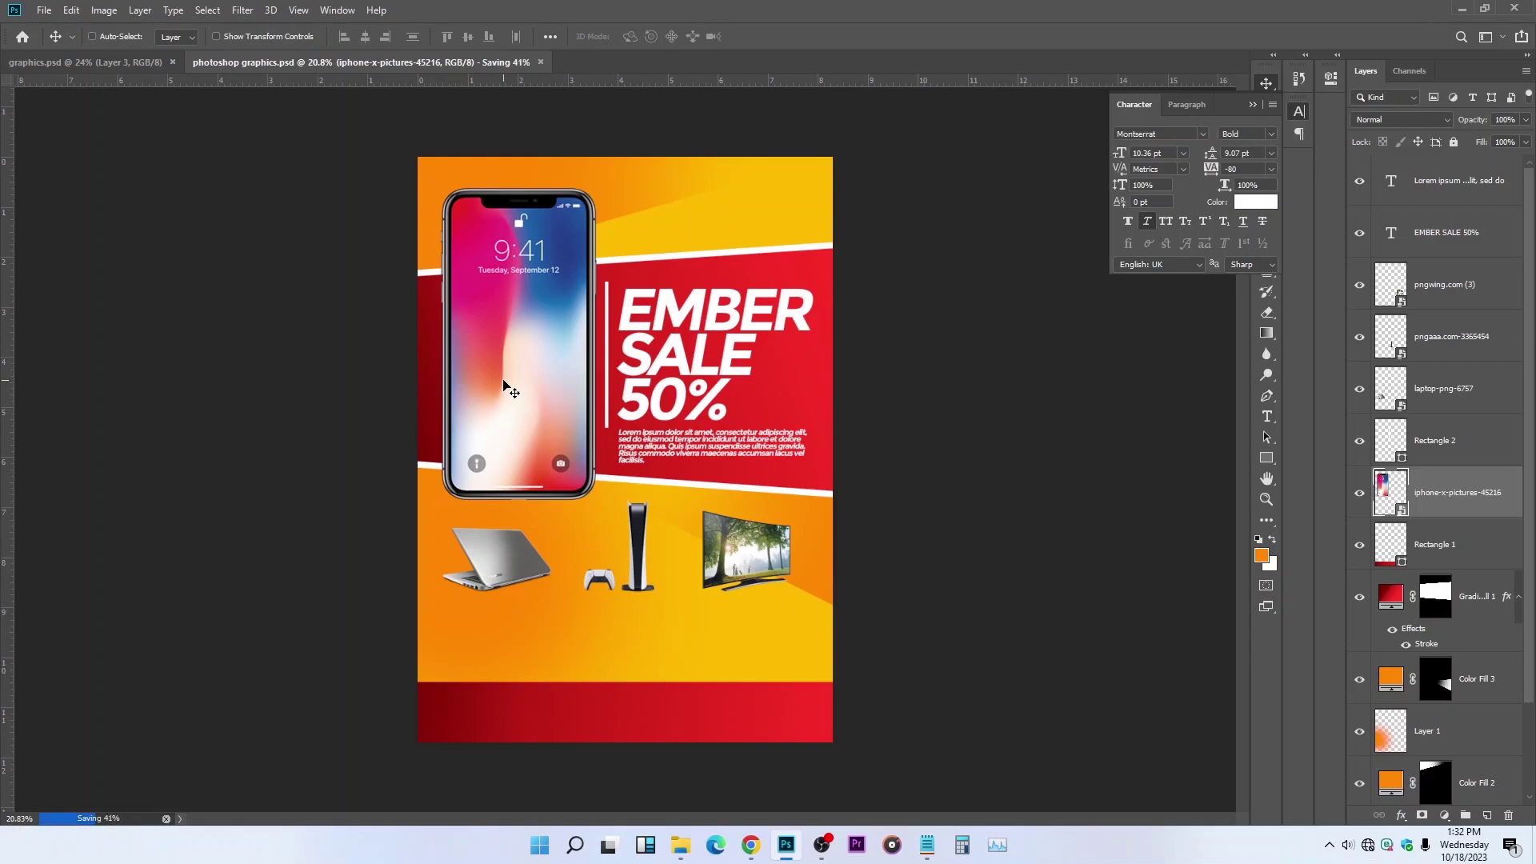
{"action": "scroll", "coordinate": [663, 687], "scroll_direction": "up", "scroll_amount": 1}
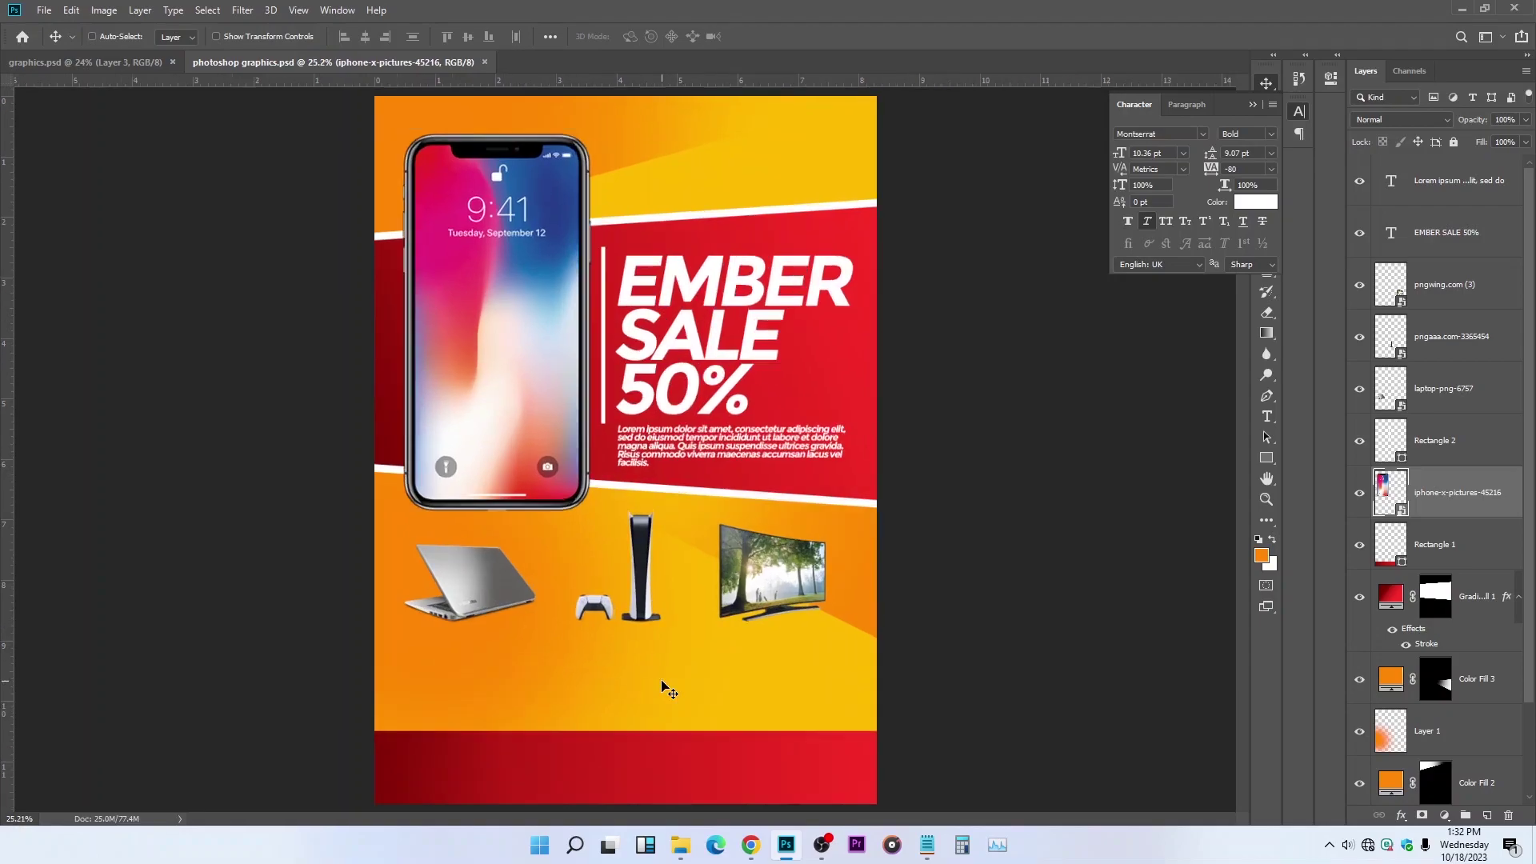
{"action": "left_click_drag", "start_coordinate": [1266, 457], "coordinate": [1333, 537]}
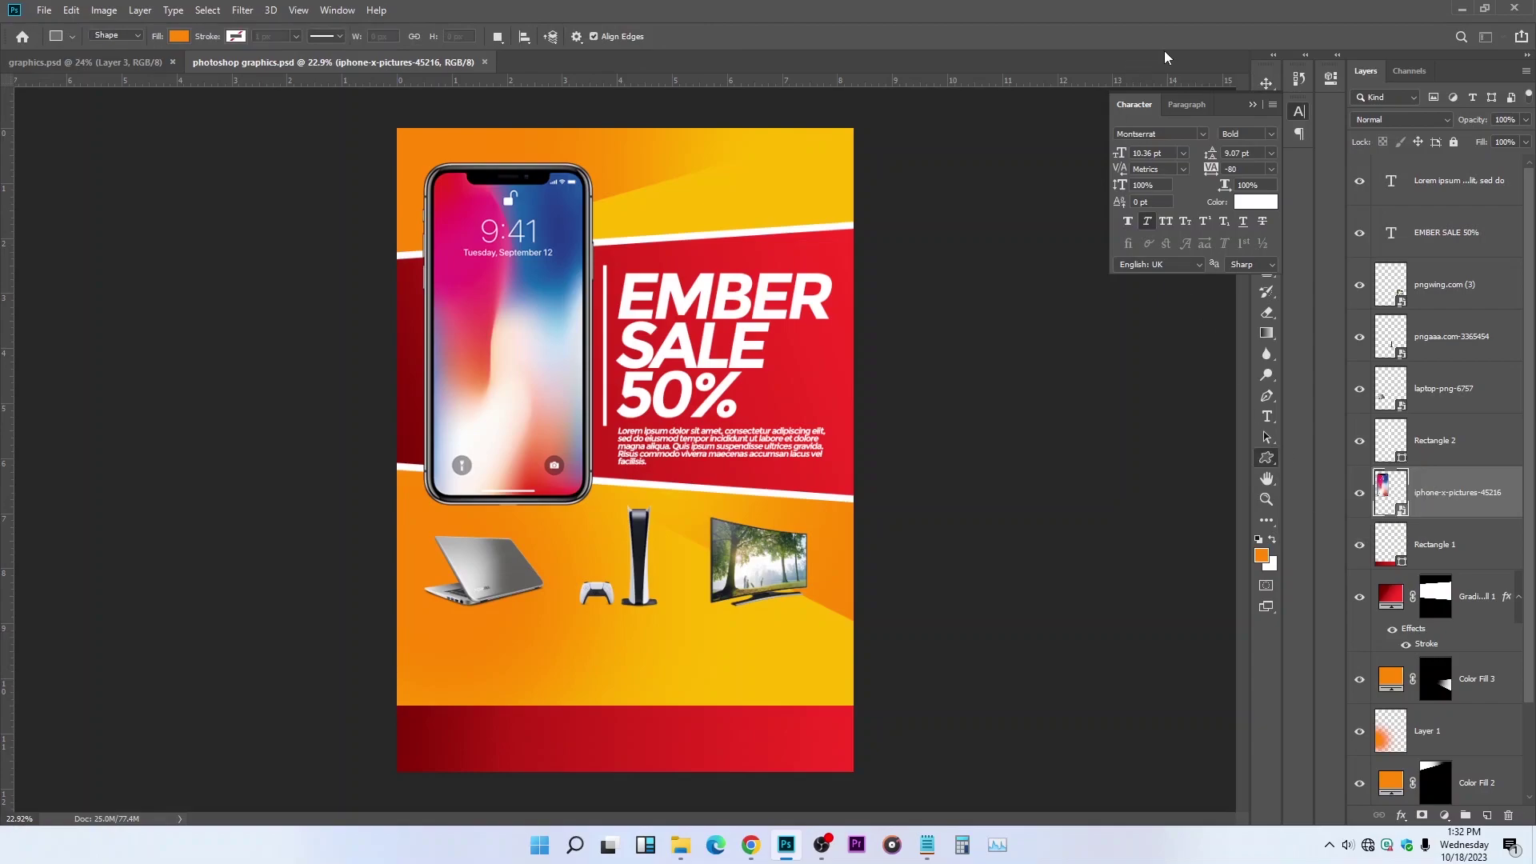
Step: Draw a small square-frame custom shape near the flyer's top-right corner
{"action": "left_click", "coordinate": [1255, 106]}
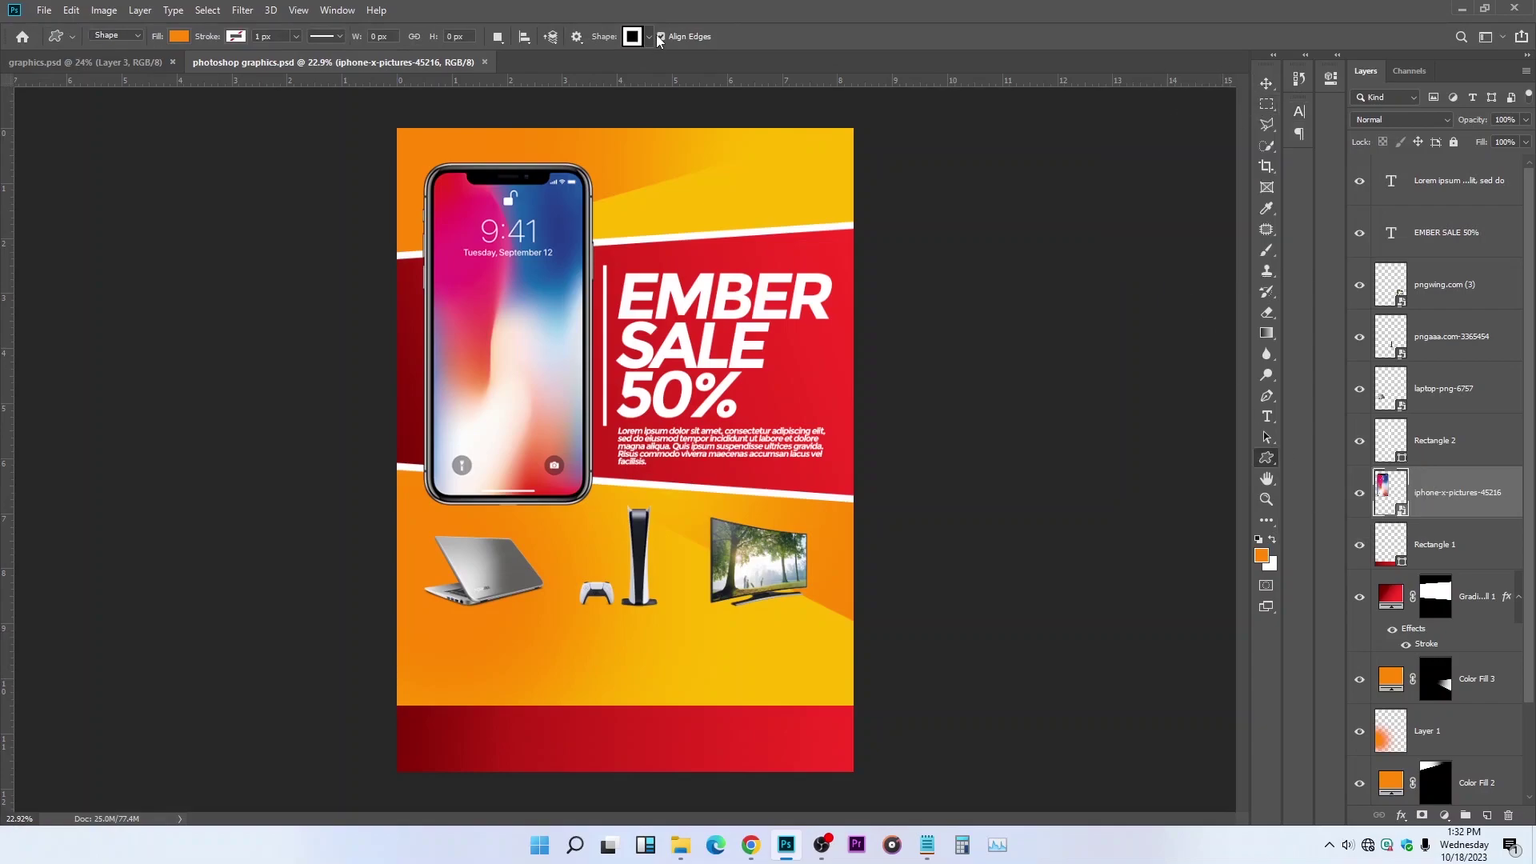
{"action": "left_click", "coordinate": [651, 37]}
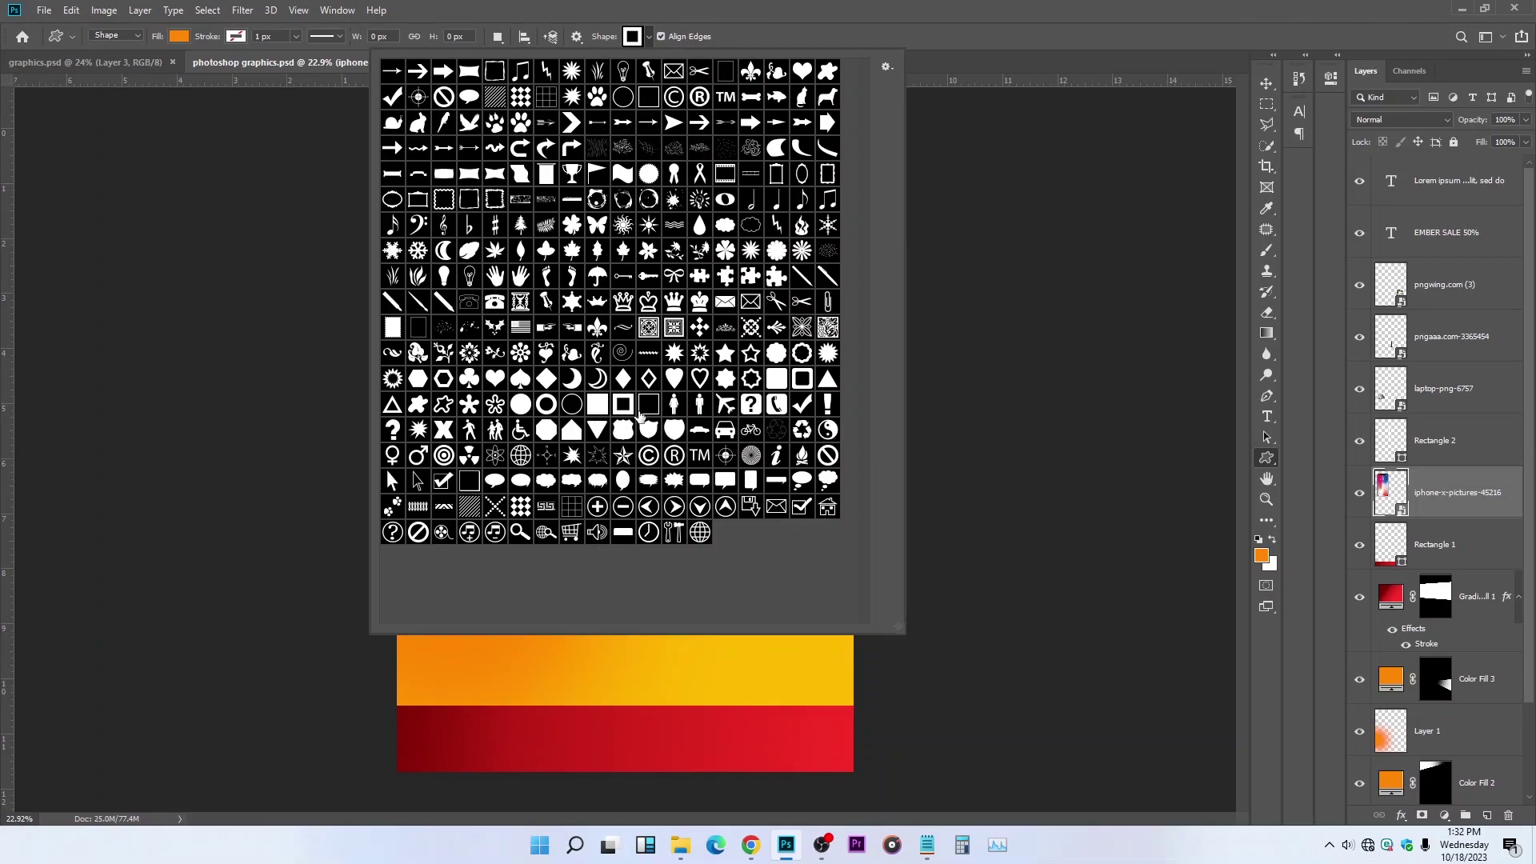
{"action": "left_click", "coordinate": [684, 653]}
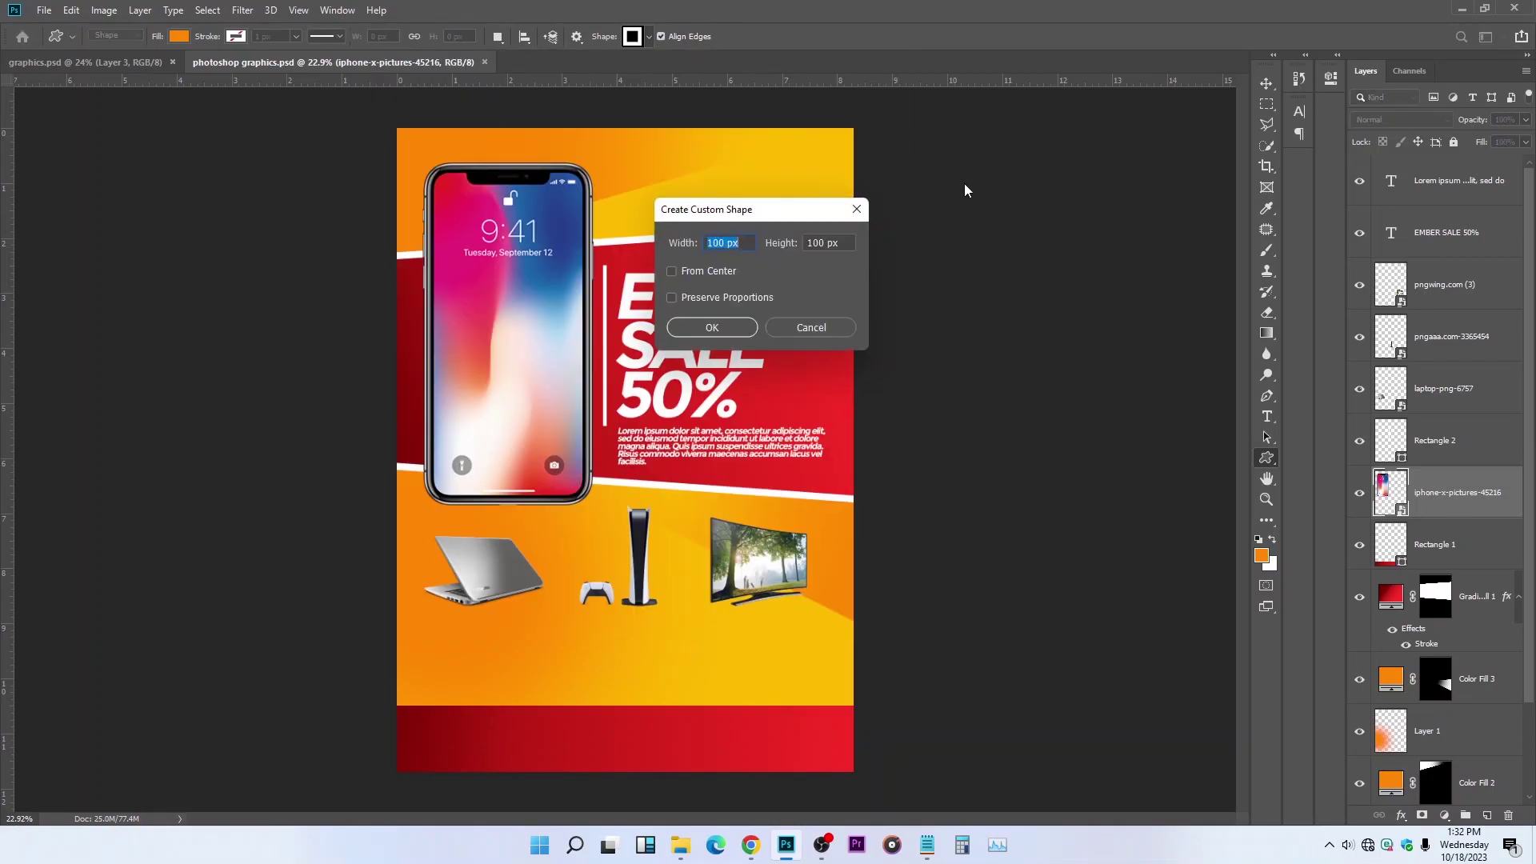
{"action": "left_click", "coordinate": [810, 320]}
{"action": "left_click_drag", "start_coordinate": [783, 158], "coordinate": [814, 192]}
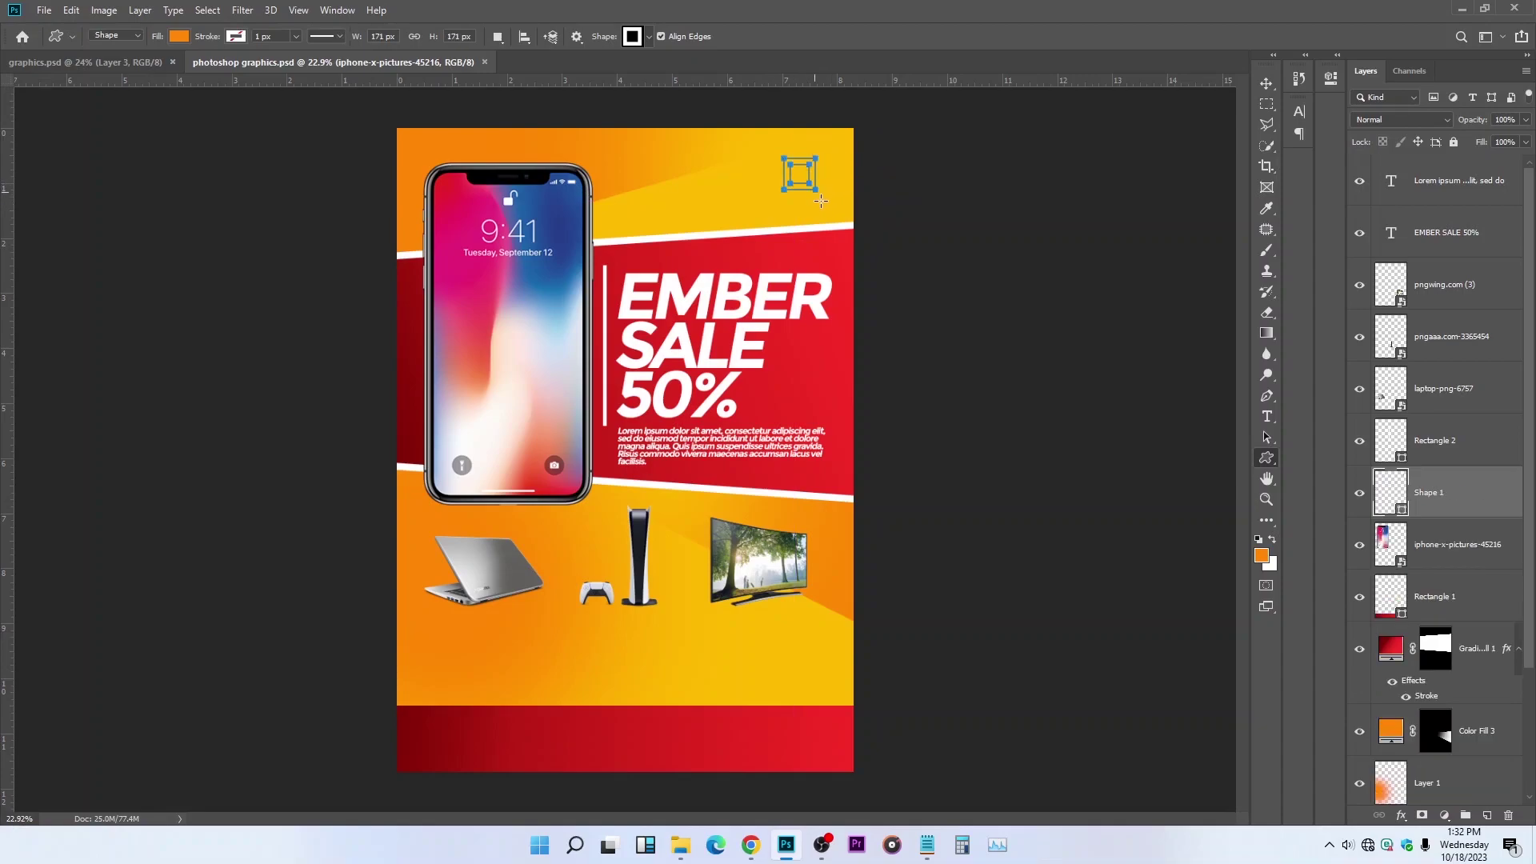
Step: Fill the new square-frame shape with white
{"action": "left_click", "coordinate": [179, 37]}
{"action": "left_click", "coordinate": [102, 120]}
{"action": "left_click", "coordinate": [1267, 83]}
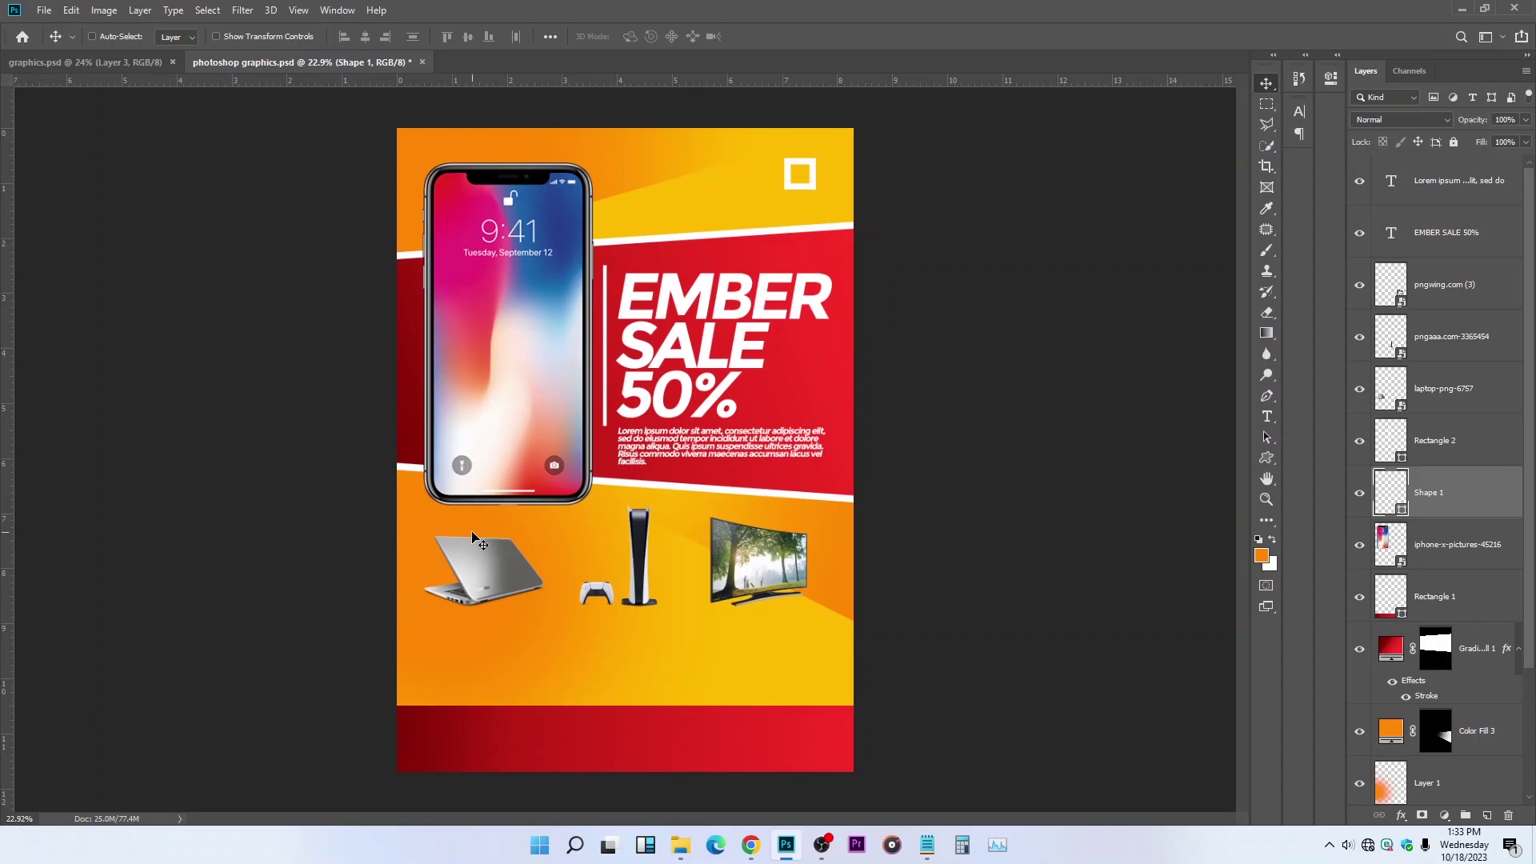
{"action": "scroll", "coordinate": [478, 599], "scroll_direction": "up", "scroll_amount": 3}
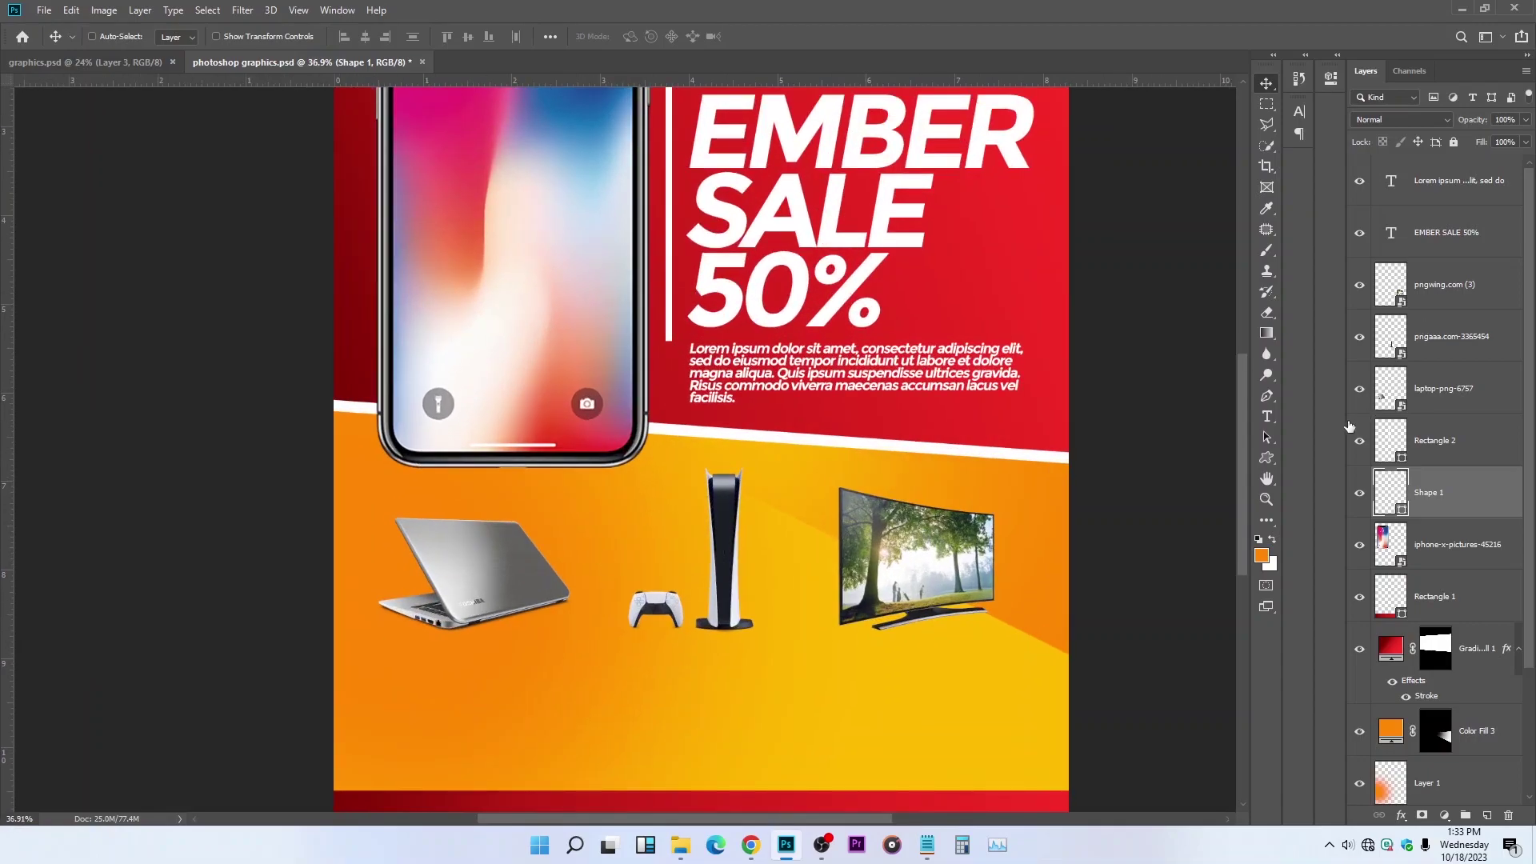
Step: Type the label 'Laptop' below the laptop image
{"action": "left_click", "coordinate": [1267, 416]}
{"action": "scroll", "coordinate": [354, 637], "scroll_direction": "up", "scroll_amount": 2}
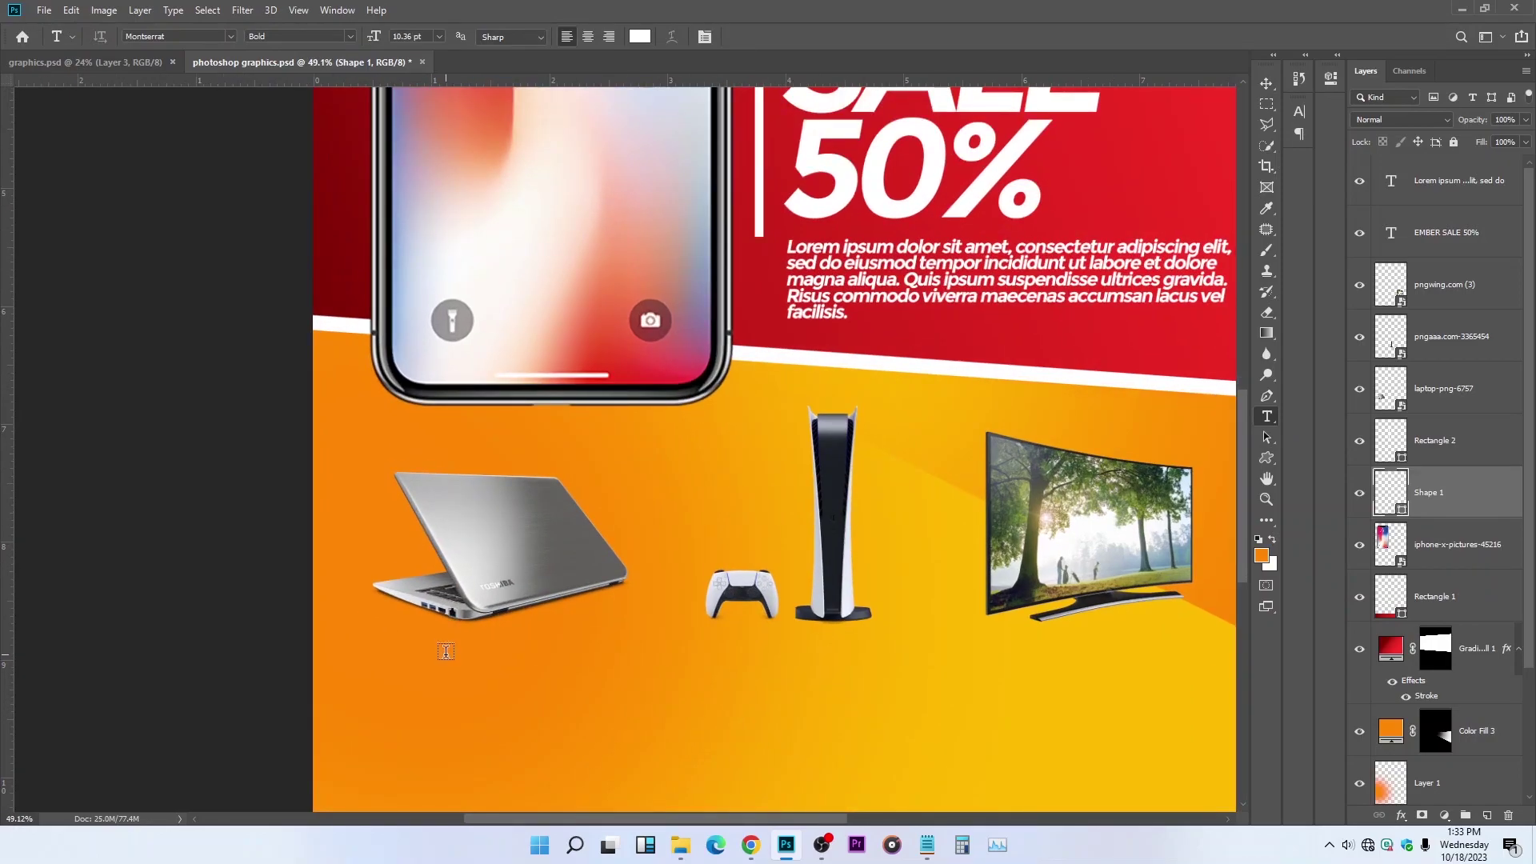
{"action": "left_click", "coordinate": [442, 652]}
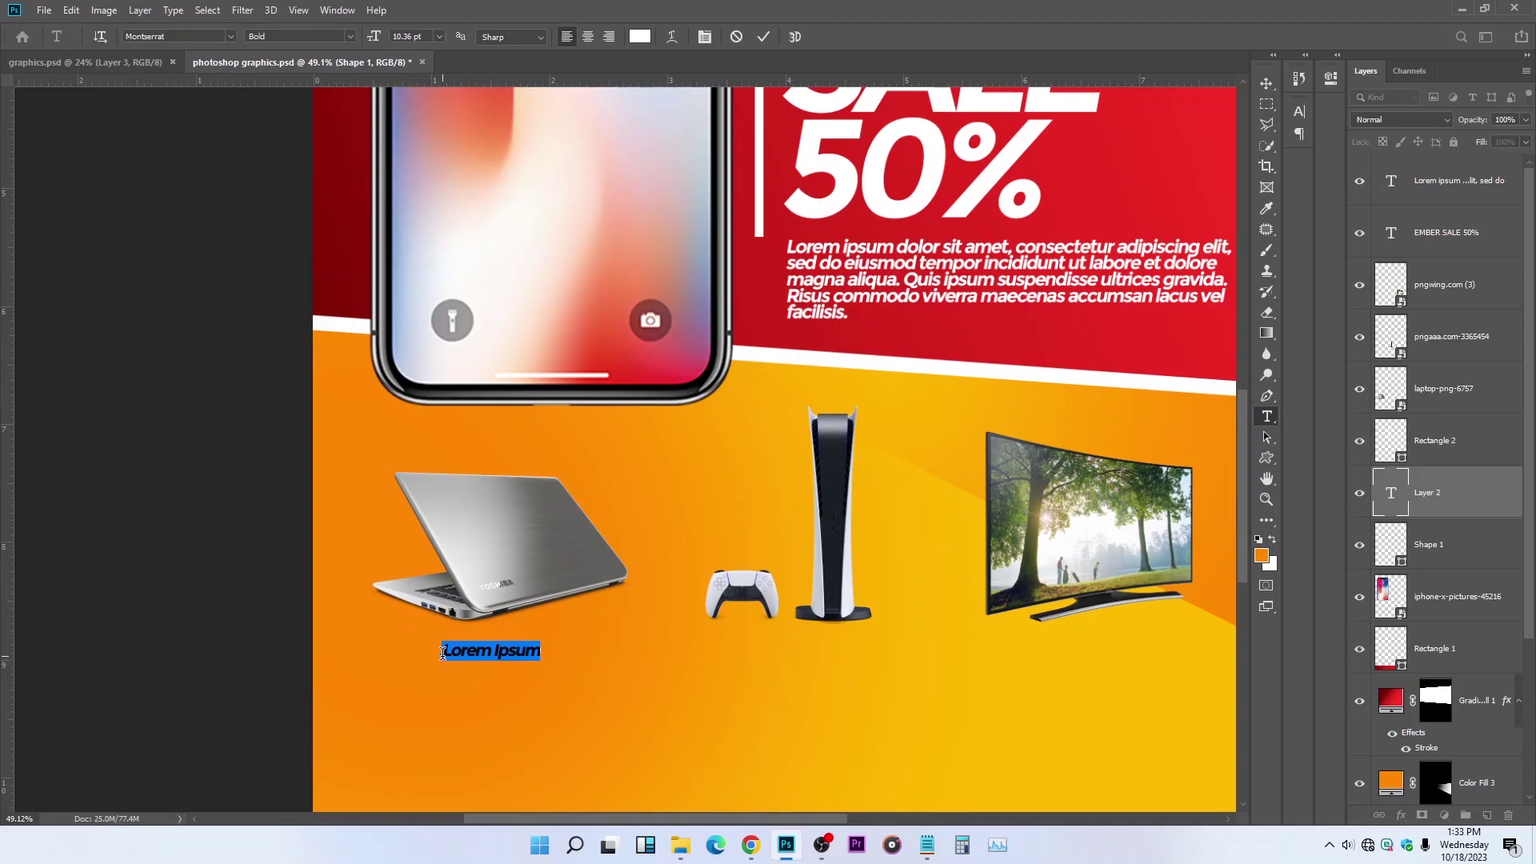
{"action": "type", "text": "Laptop"}
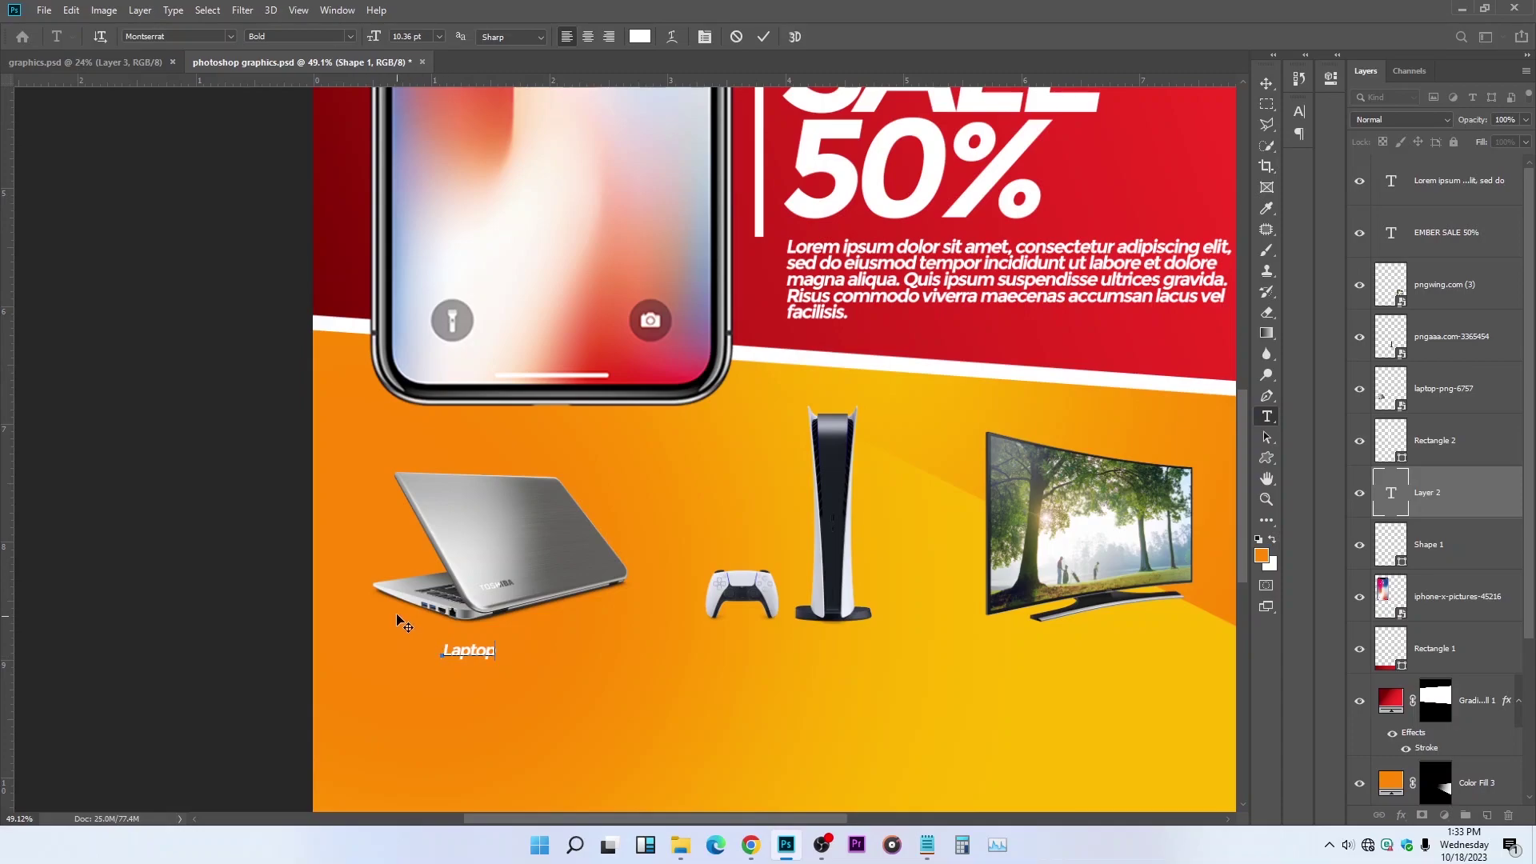
{"action": "left_click", "coordinate": [763, 37]}
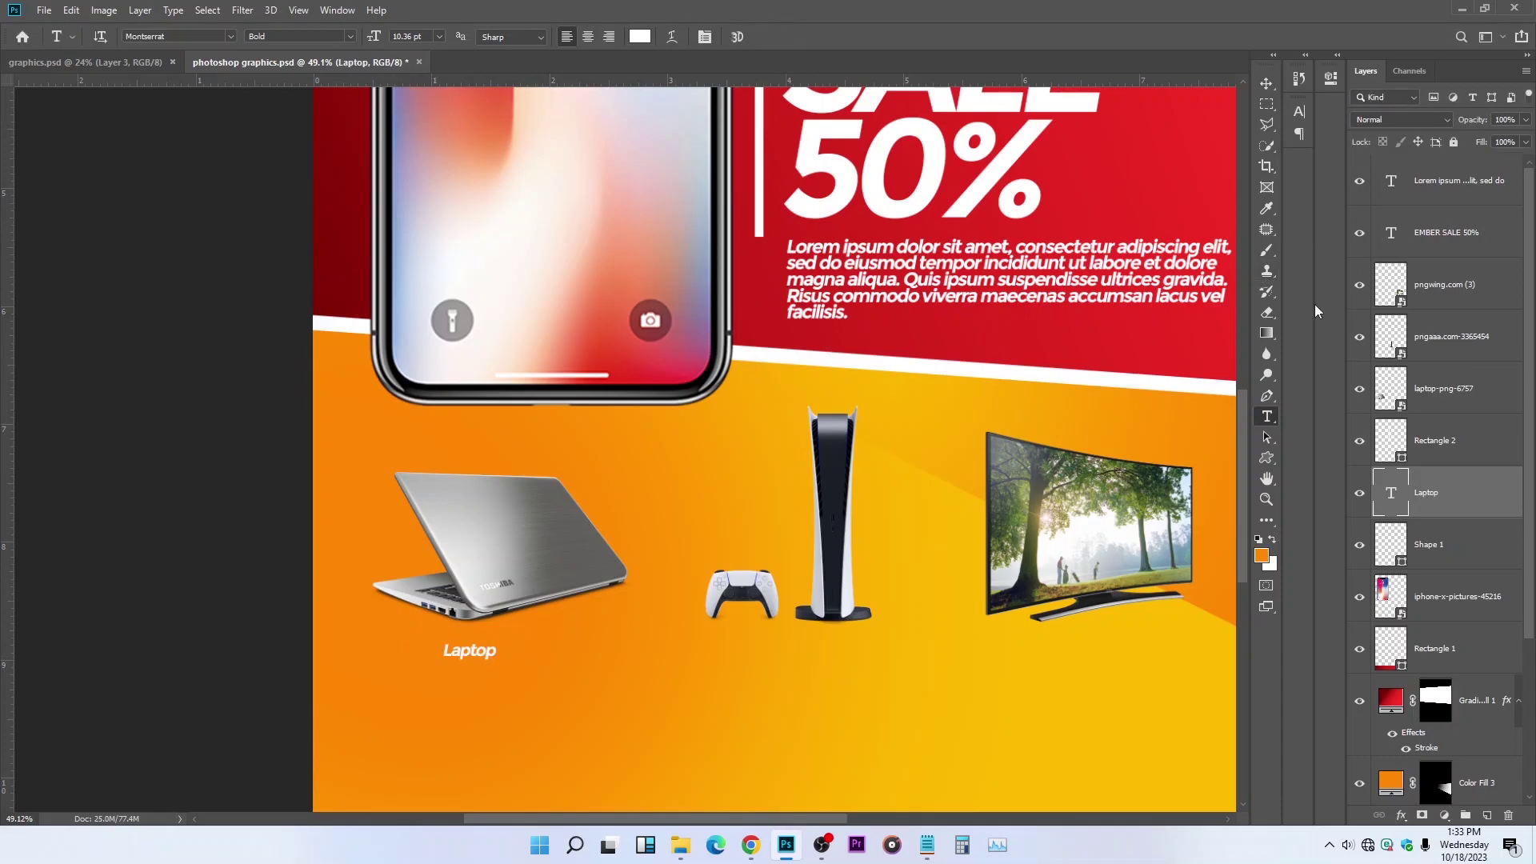
Step: Add a description paragraph with 5.36 pt size and 5.07 pt leading under the Laptop label
{"action": "scroll", "coordinate": [499, 666], "scroll_direction": "up", "scroll_amount": 2}
{"action": "left_click_drag", "start_coordinate": [373, 666], "coordinate": [605, 729]}
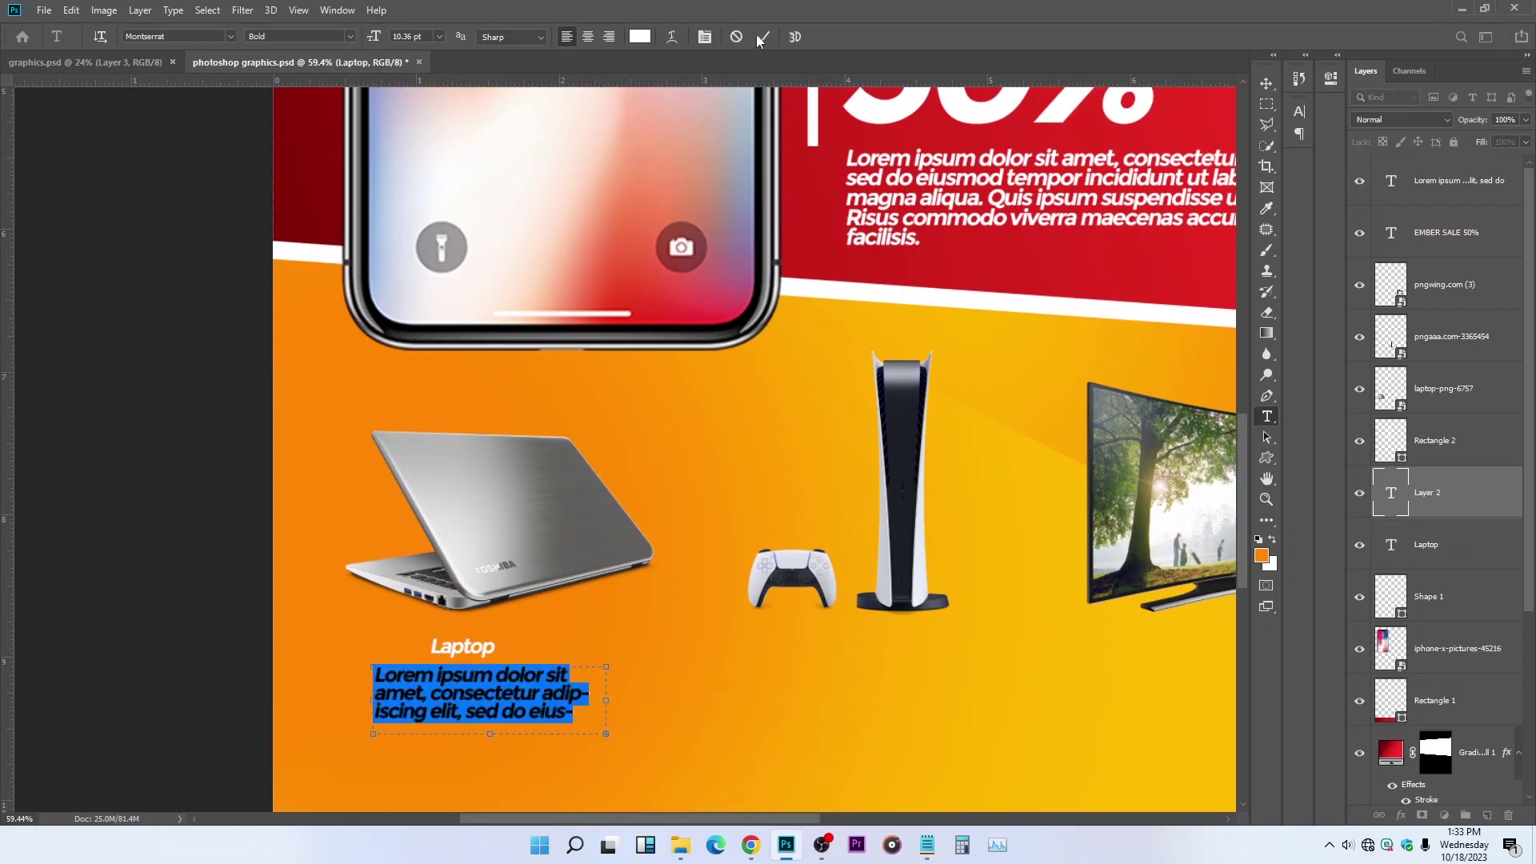
{"action": "left_click", "coordinate": [704, 37]}
{"action": "left_click_drag", "start_coordinate": [1121, 158], "coordinate": [1116, 158]}
{"action": "left_click_drag", "start_coordinate": [1209, 153], "coordinate": [1207, 154]}
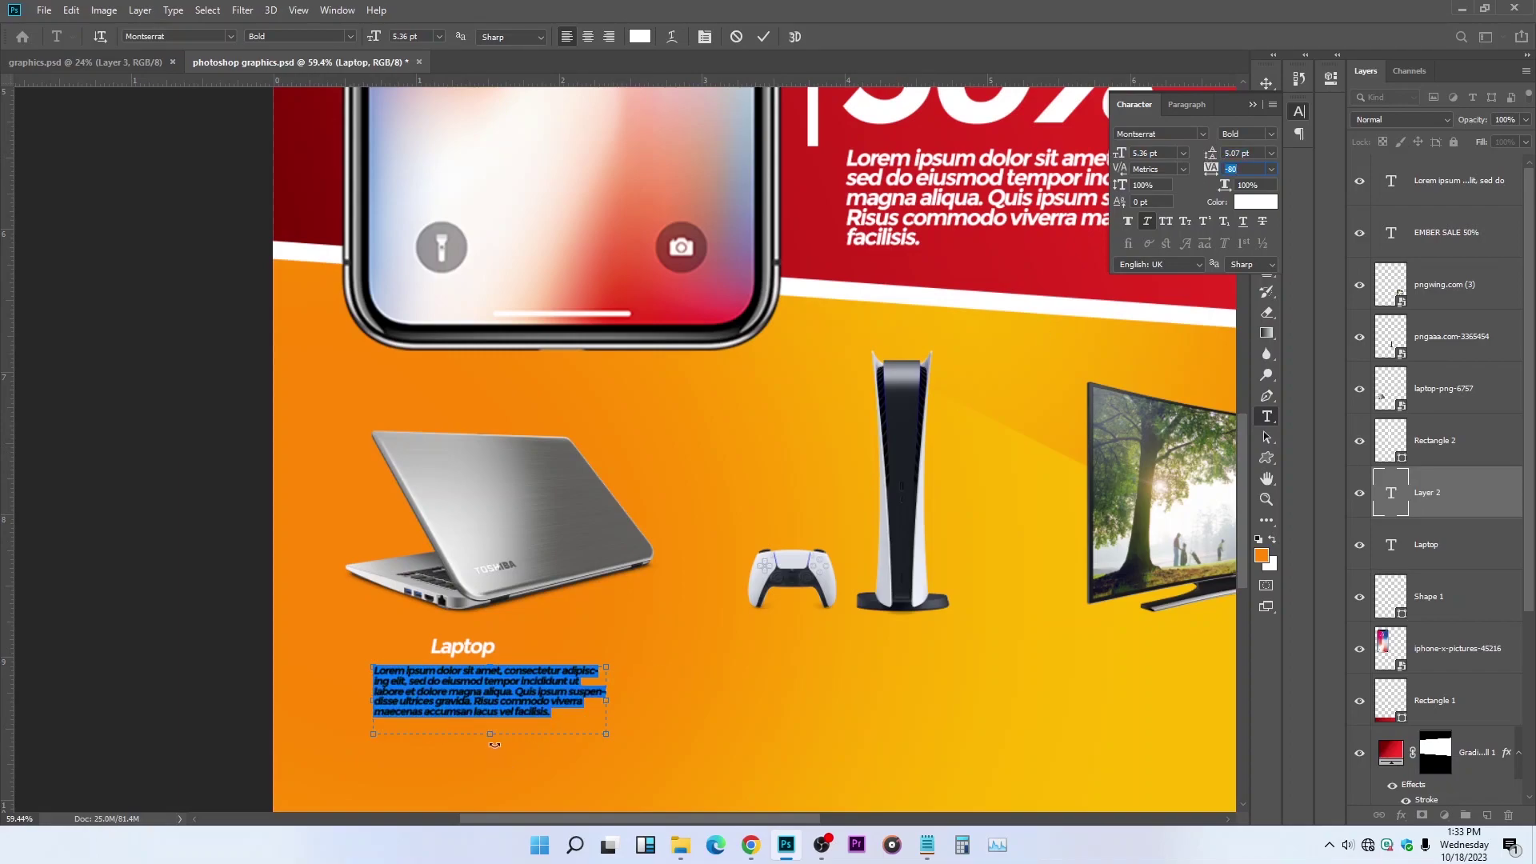
{"action": "left_click_drag", "start_coordinate": [491, 732], "coordinate": [503, 721]}
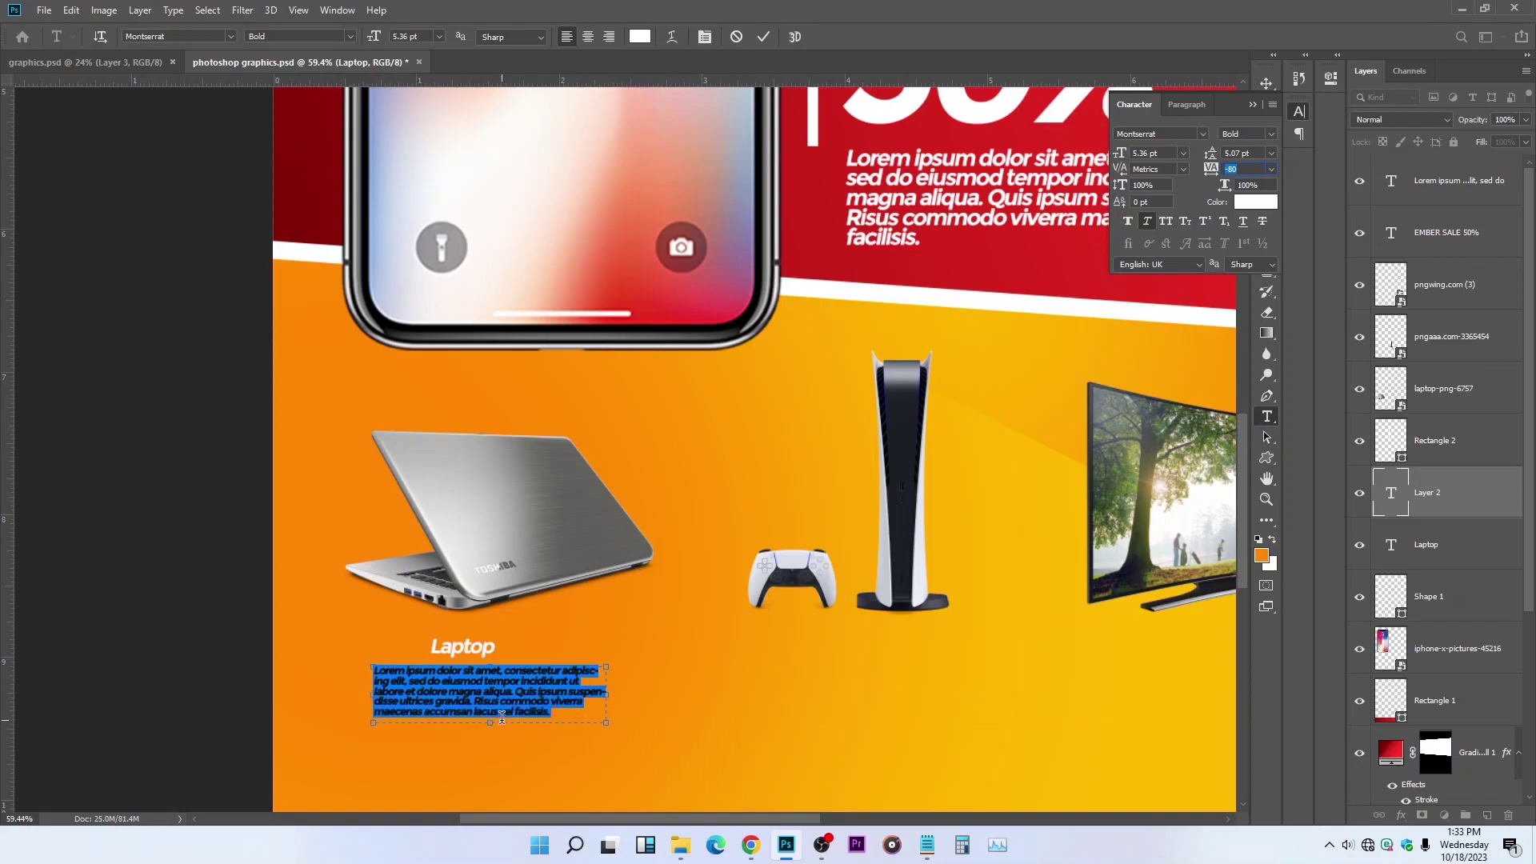
{"action": "left_click", "coordinate": [766, 39]}
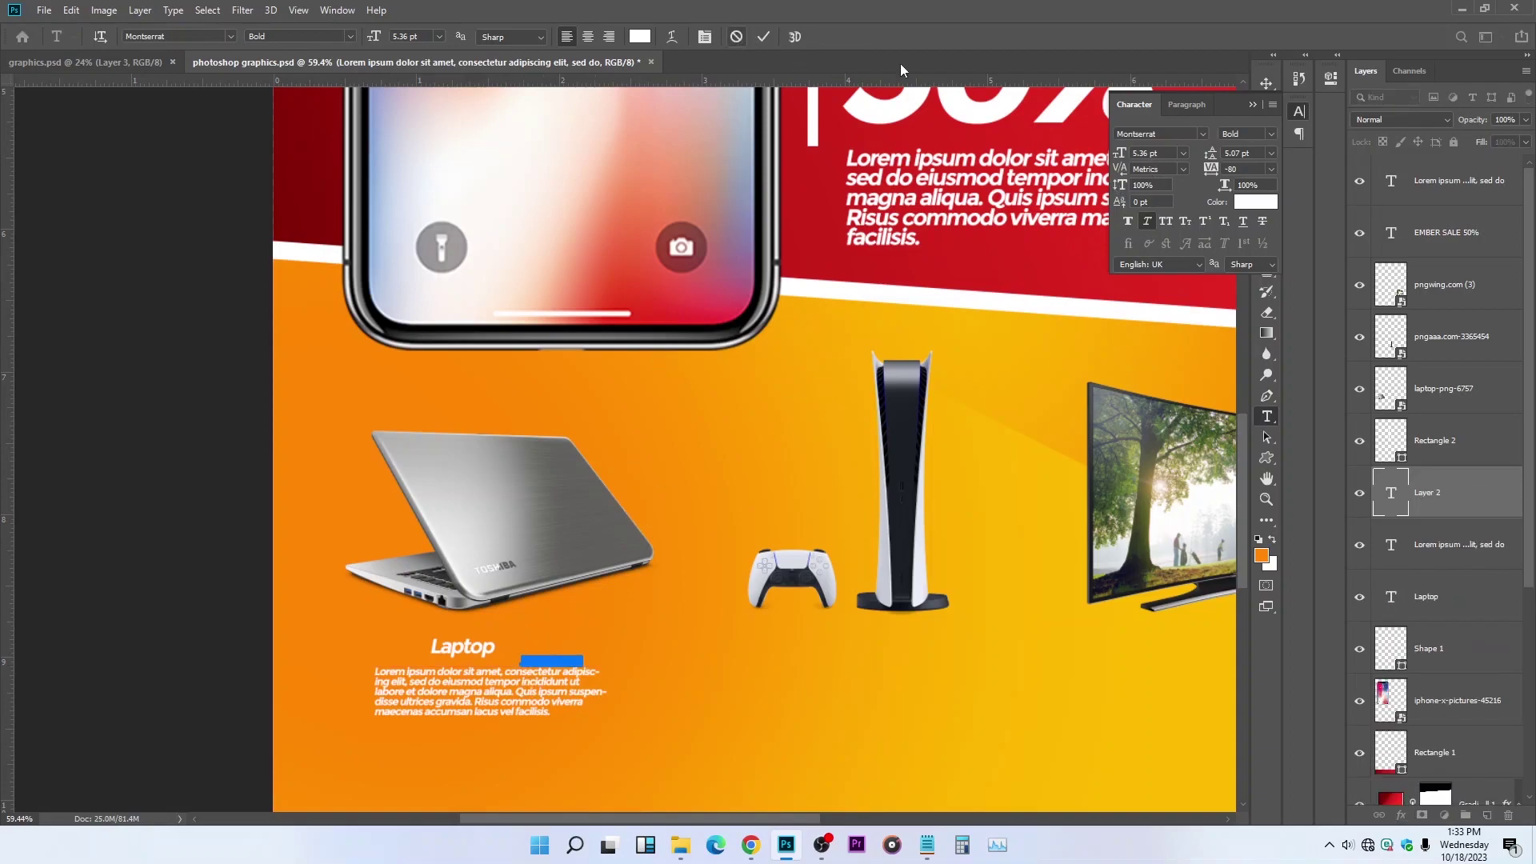
{"action": "left_click", "coordinate": [1265, 83]}
{"action": "left_click_drag", "start_coordinate": [442, 758], "coordinate": [431, 739]}
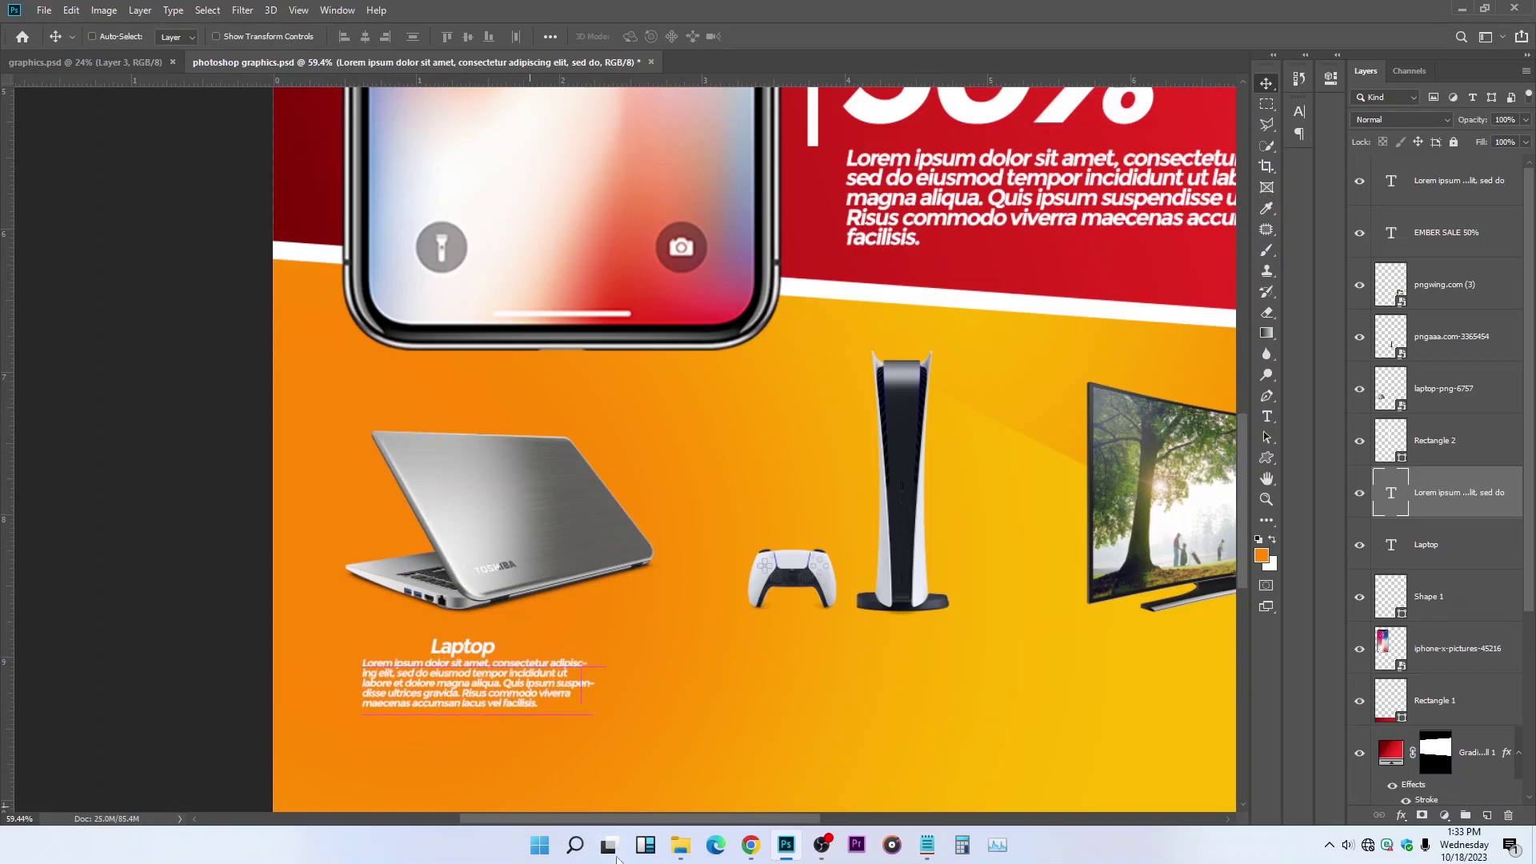
Step: Type a white $340.00 price line under the Laptop description
{"action": "key", "text": "Down"}
{"action": "key", "text": "Down"}
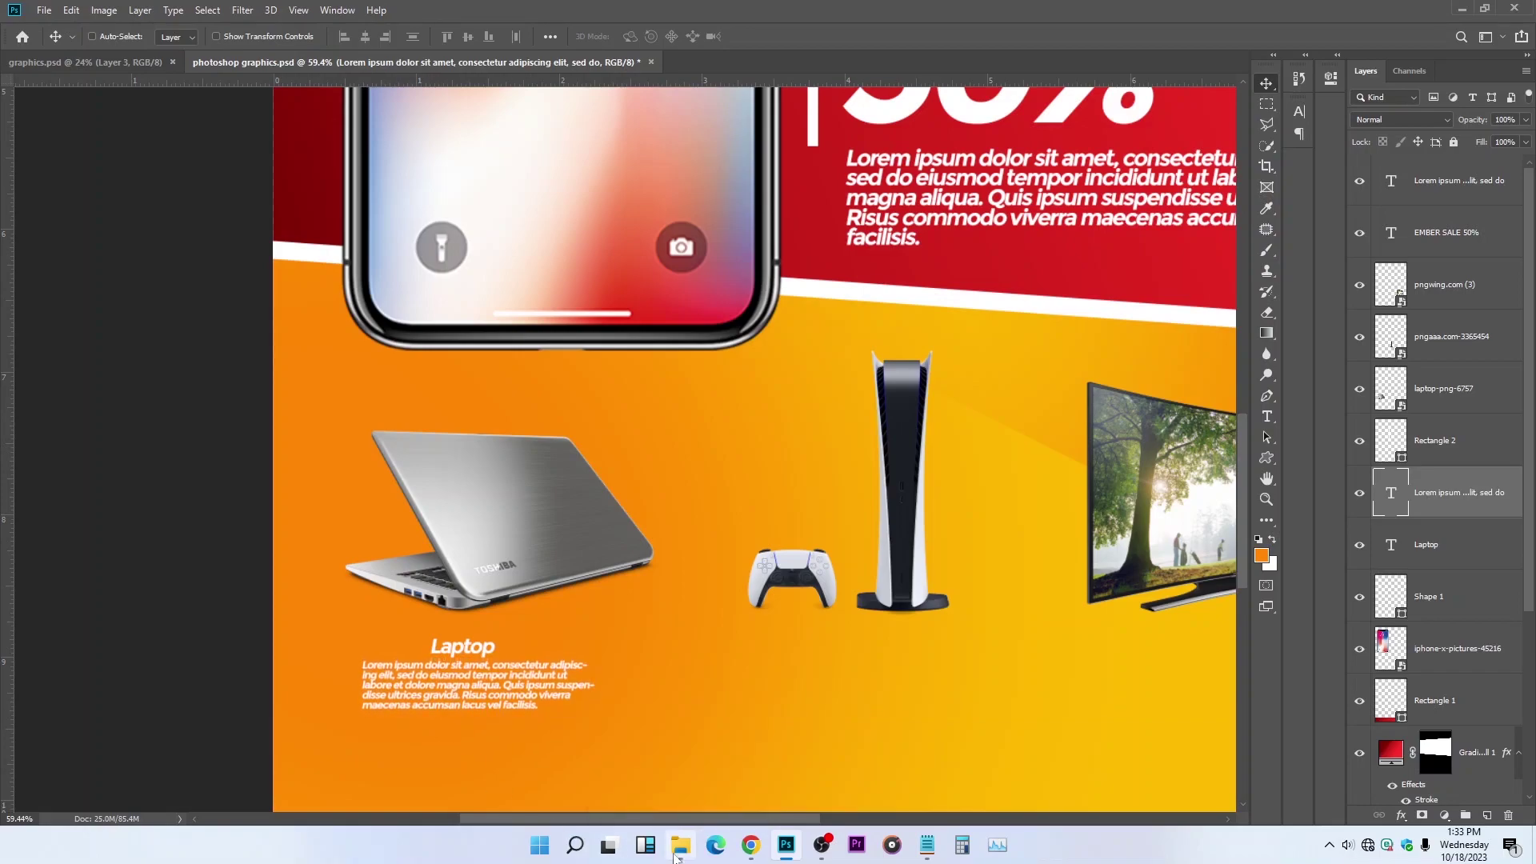
{"action": "scroll", "coordinate": [456, 719], "scroll_direction": "up", "scroll_amount": 3}
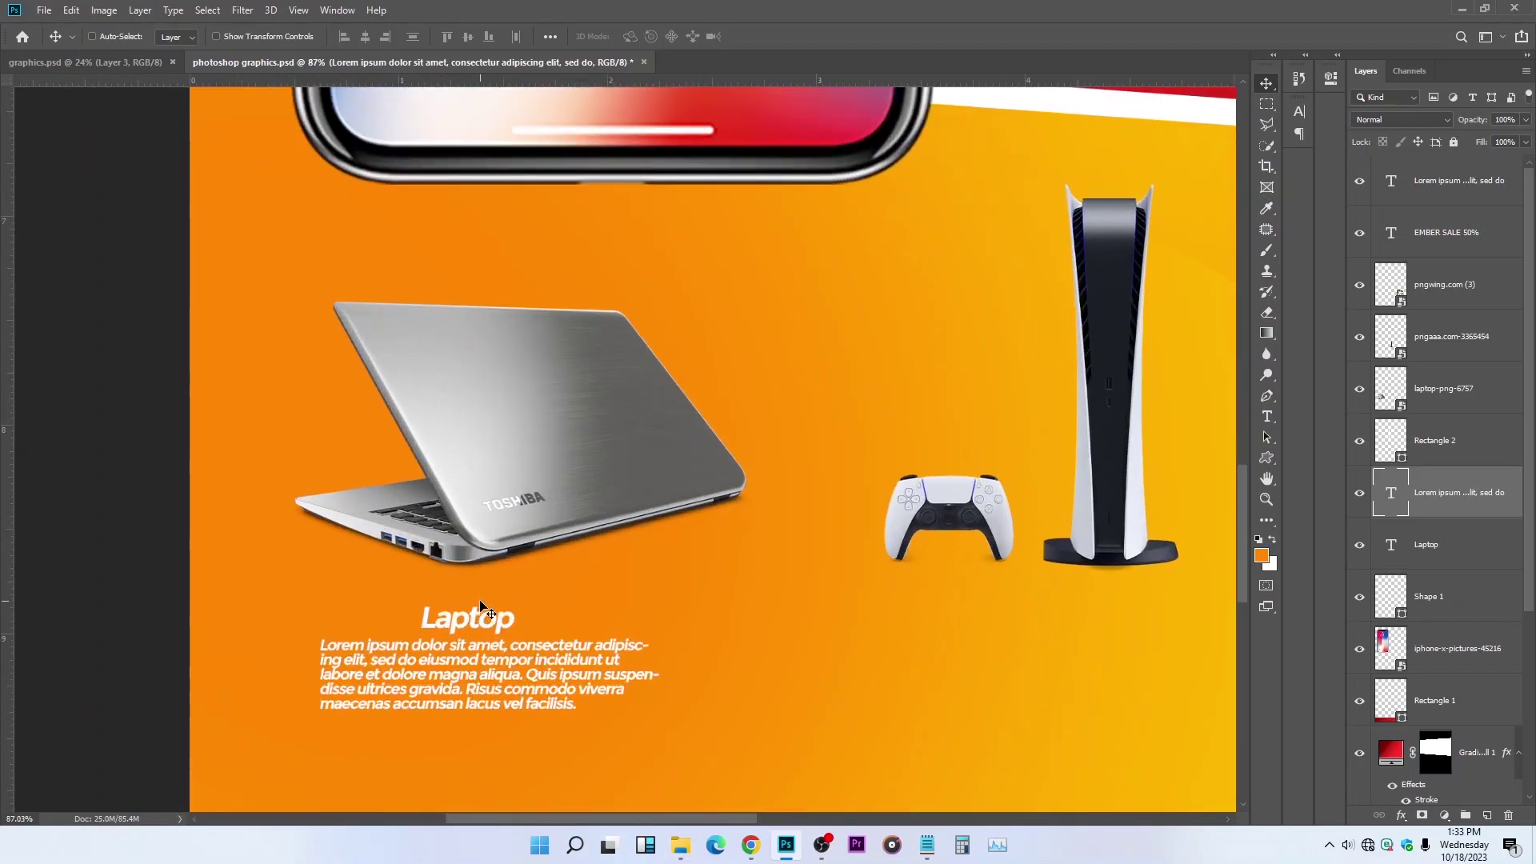
{"action": "scroll", "coordinate": [480, 788], "scroll_direction": "up", "scroll_amount": 1}
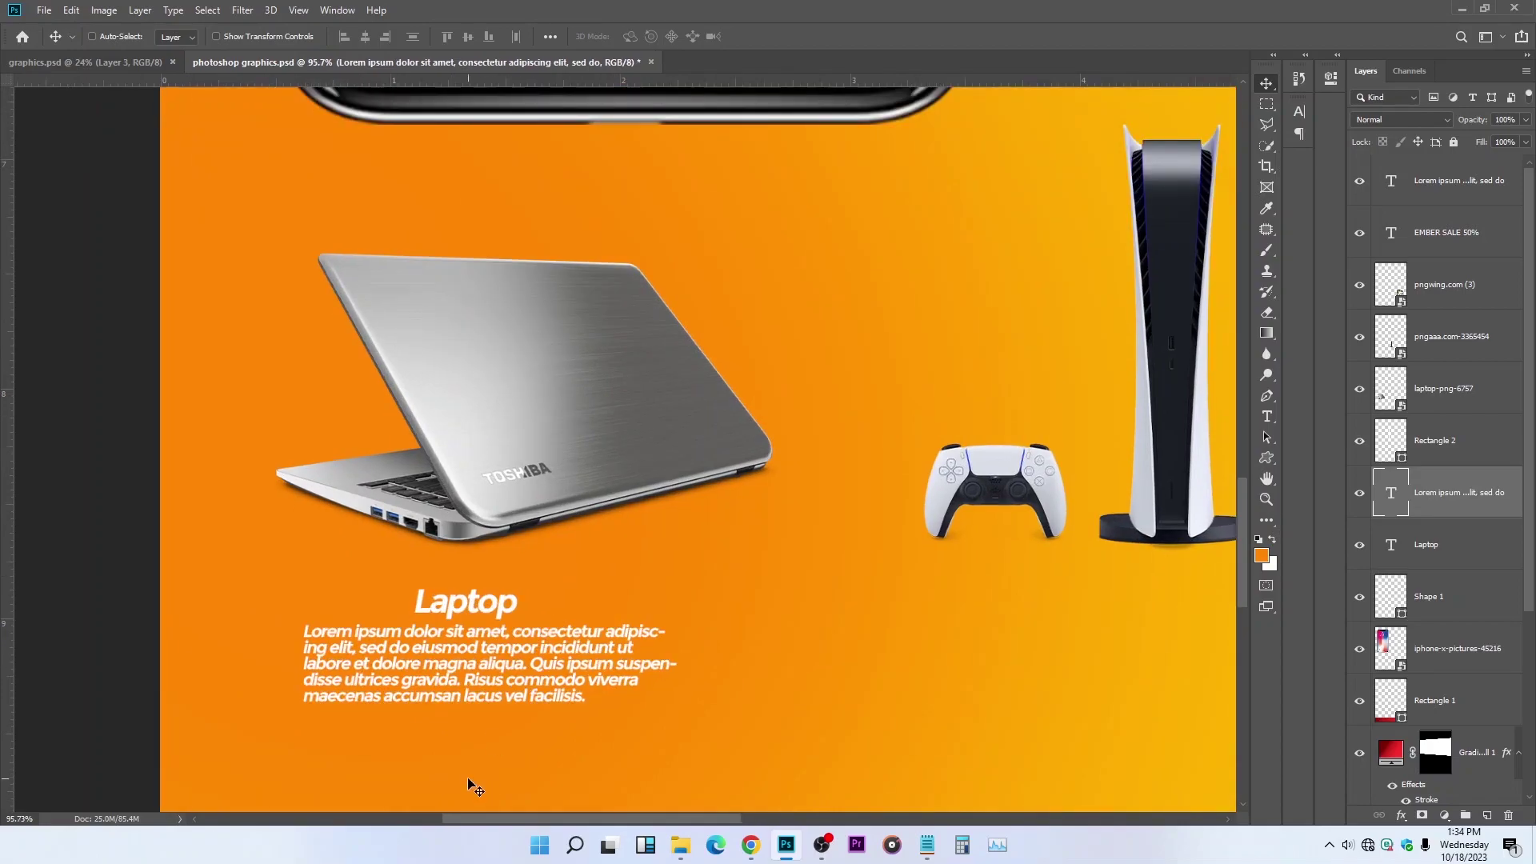
{"action": "key", "text": "t"}
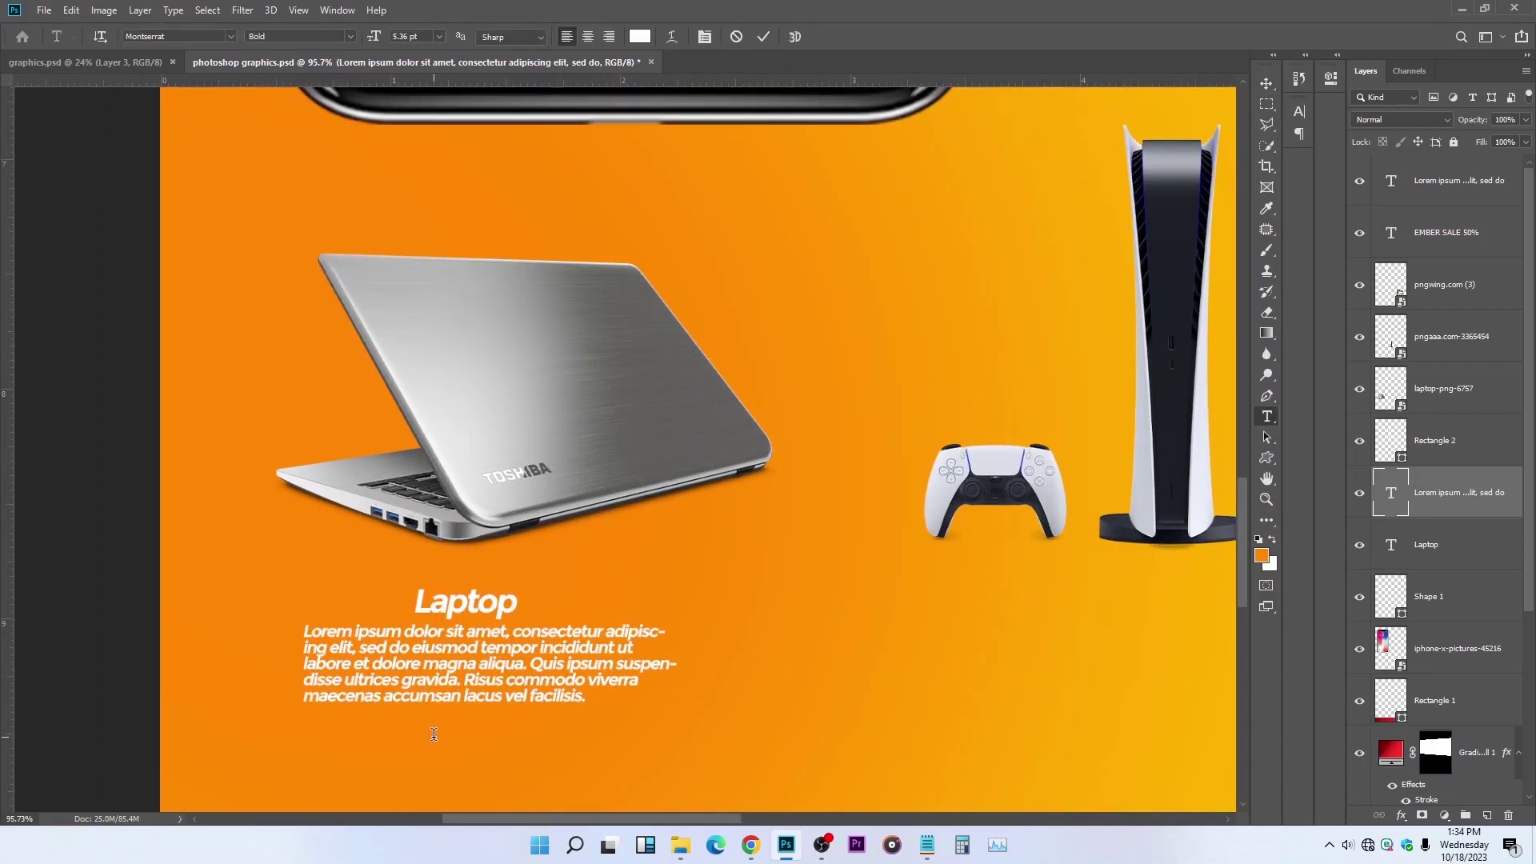
{"action": "left_click", "coordinate": [434, 734]}
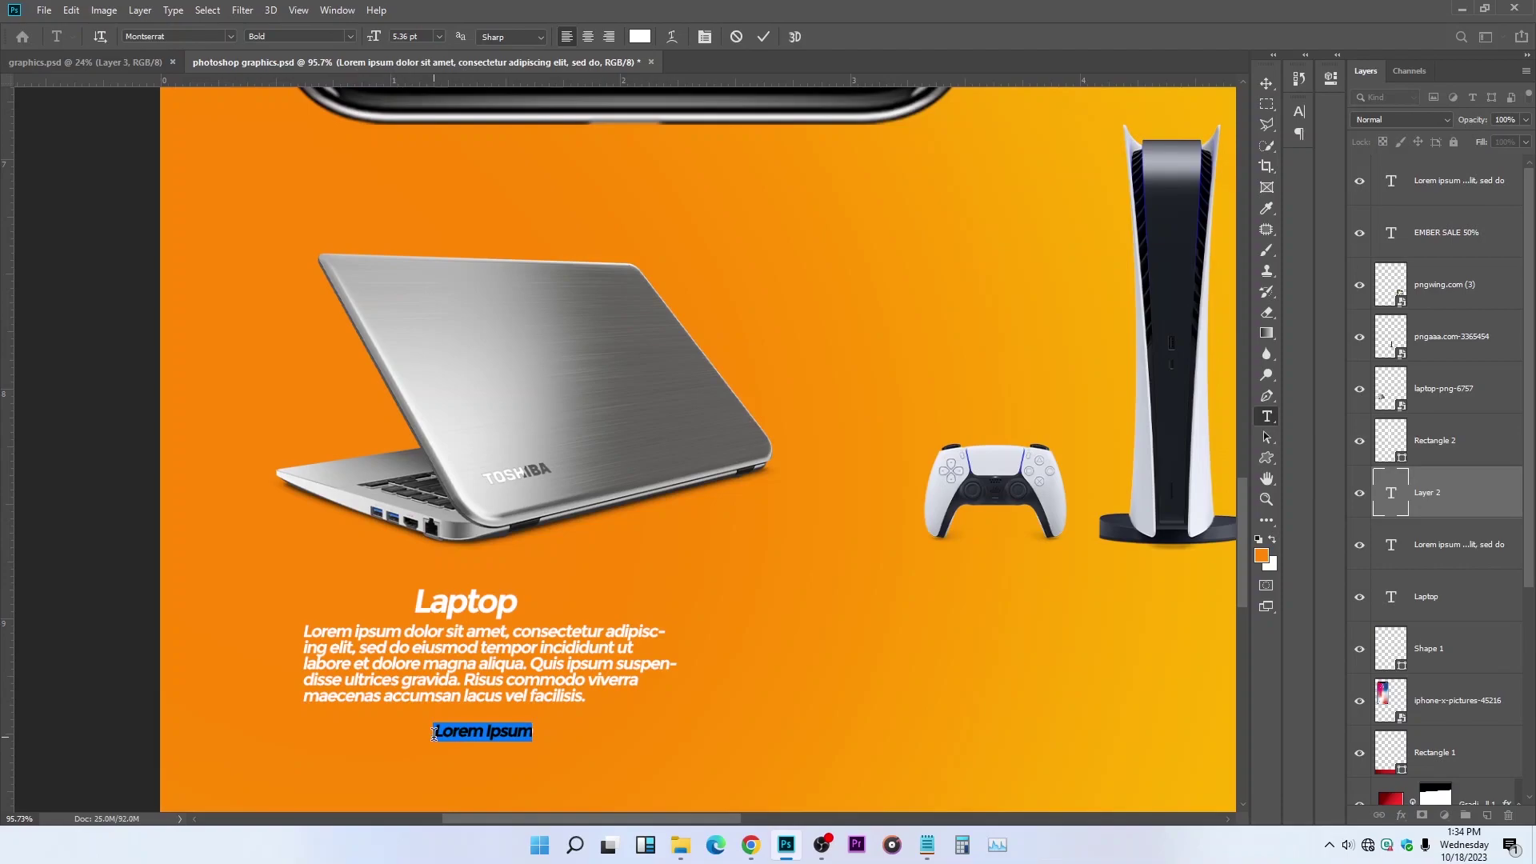
{"action": "type", "text": "$340"}
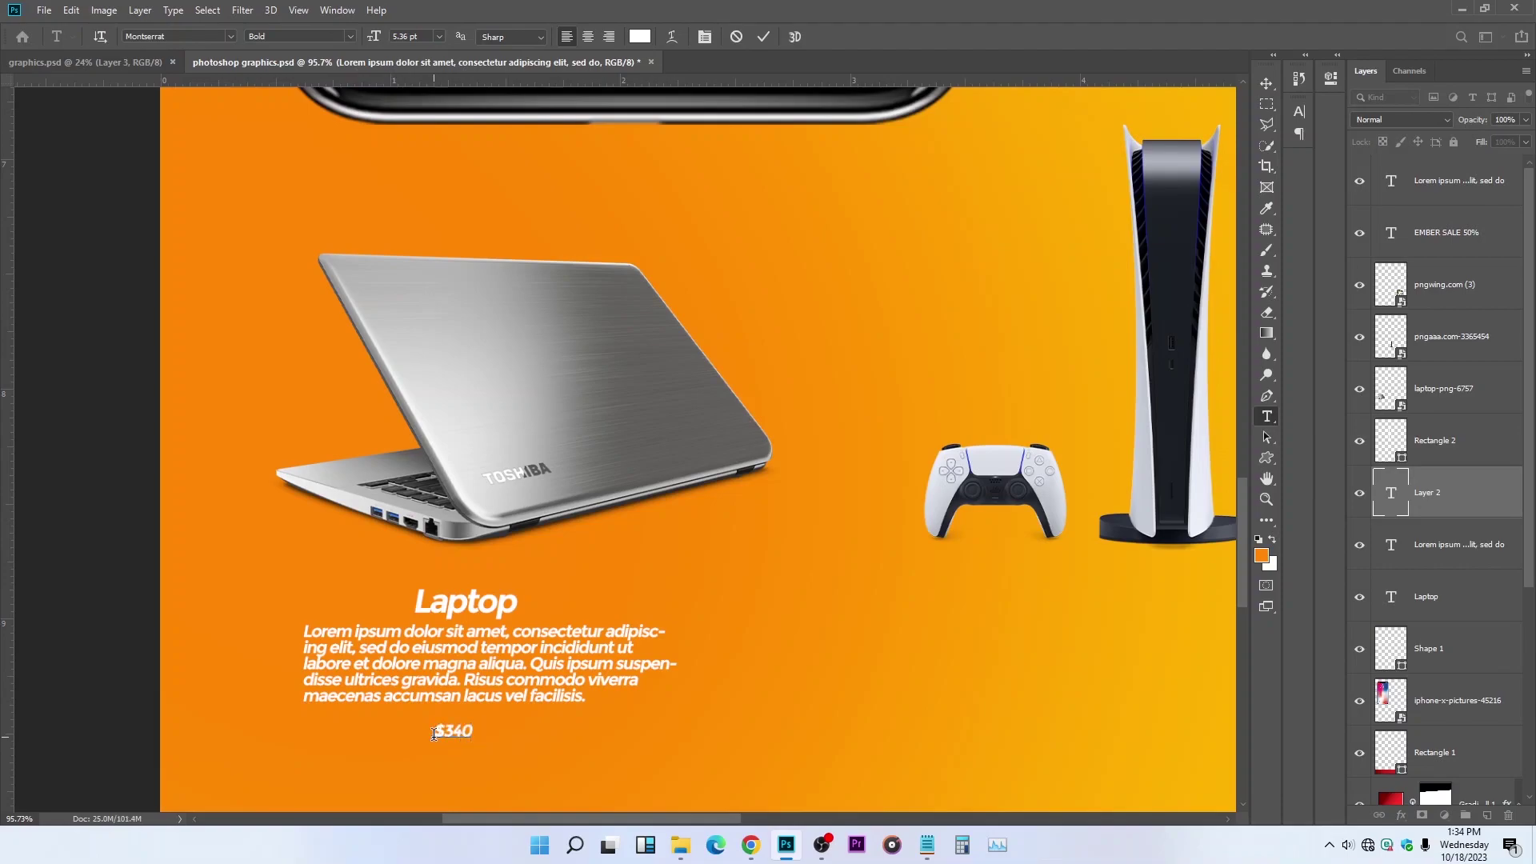
{"action": "type", "text": ".0"}
{"action": "left_click", "coordinate": [763, 36]}
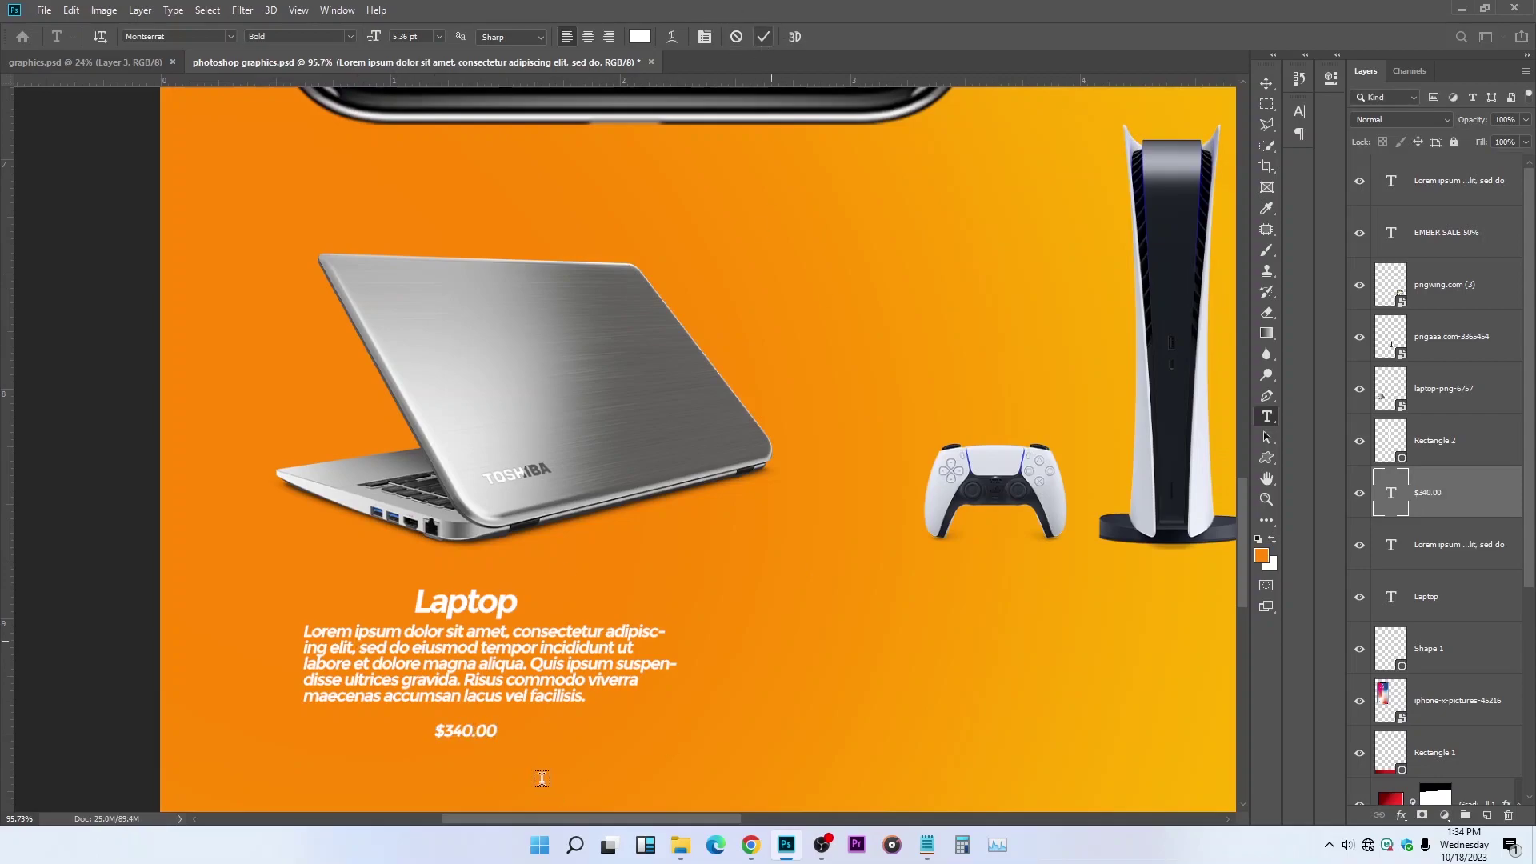
Step: Enlarge the $340.00 price slightly and move it up under the description
{"action": "key", "text": "ctrl+t"}
{"action": "left_click_drag", "start_coordinate": [432, 720], "coordinate": [428, 705]}
{"action": "key", "text": "Return"}
{"action": "key", "text": "t"}
{"action": "key", "text": "v"}
{"action": "left_click_drag", "start_coordinate": [673, 644], "coordinate": [668, 631]}
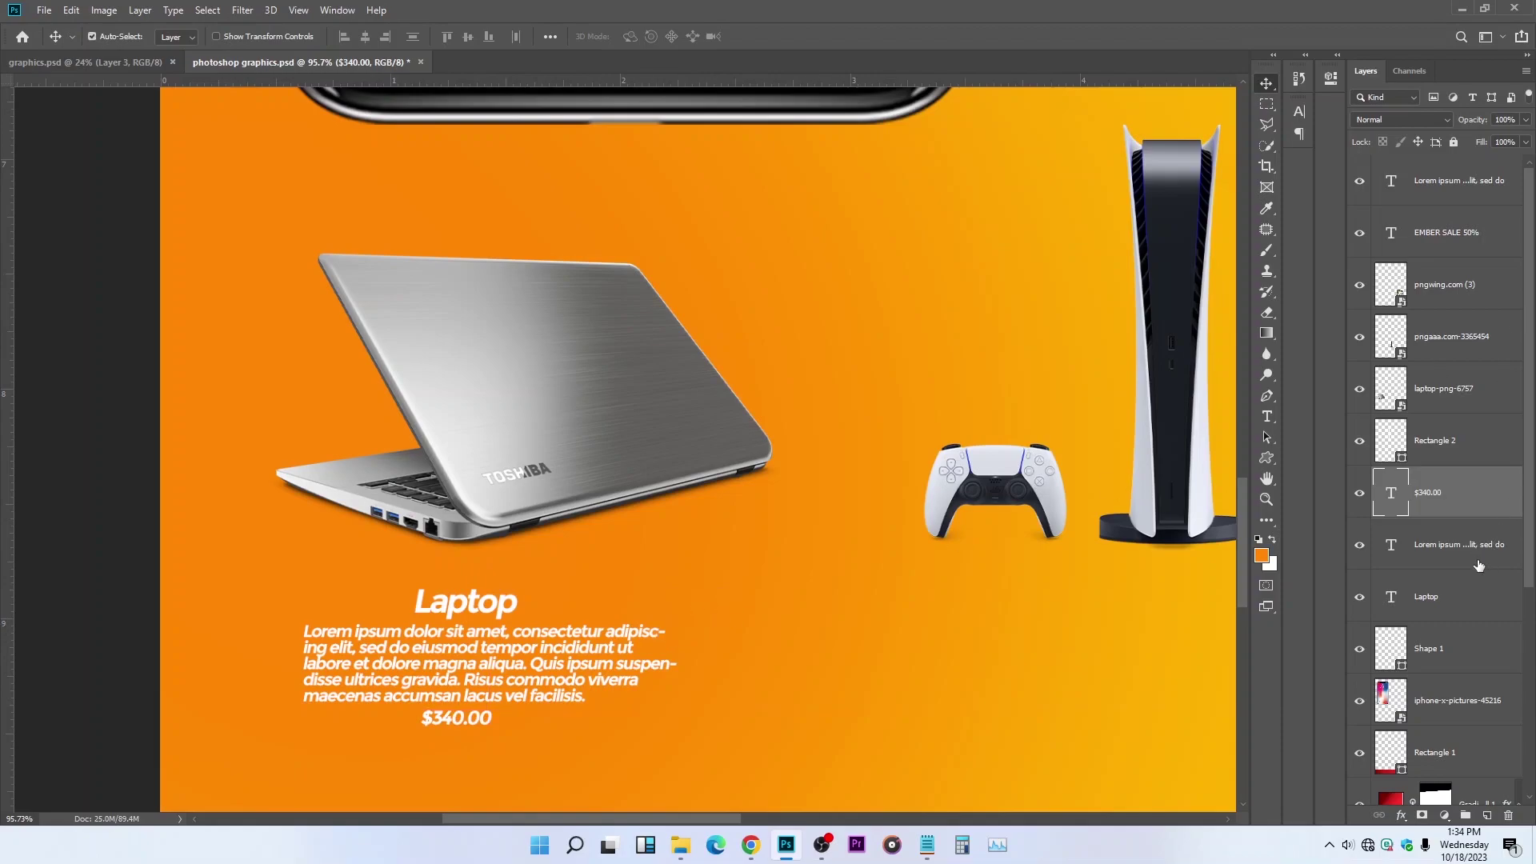
Step: Align the Laptop title, description and price on their horizontal centres
{"action": "left_click", "coordinate": [1470, 609], "text": "shift"}
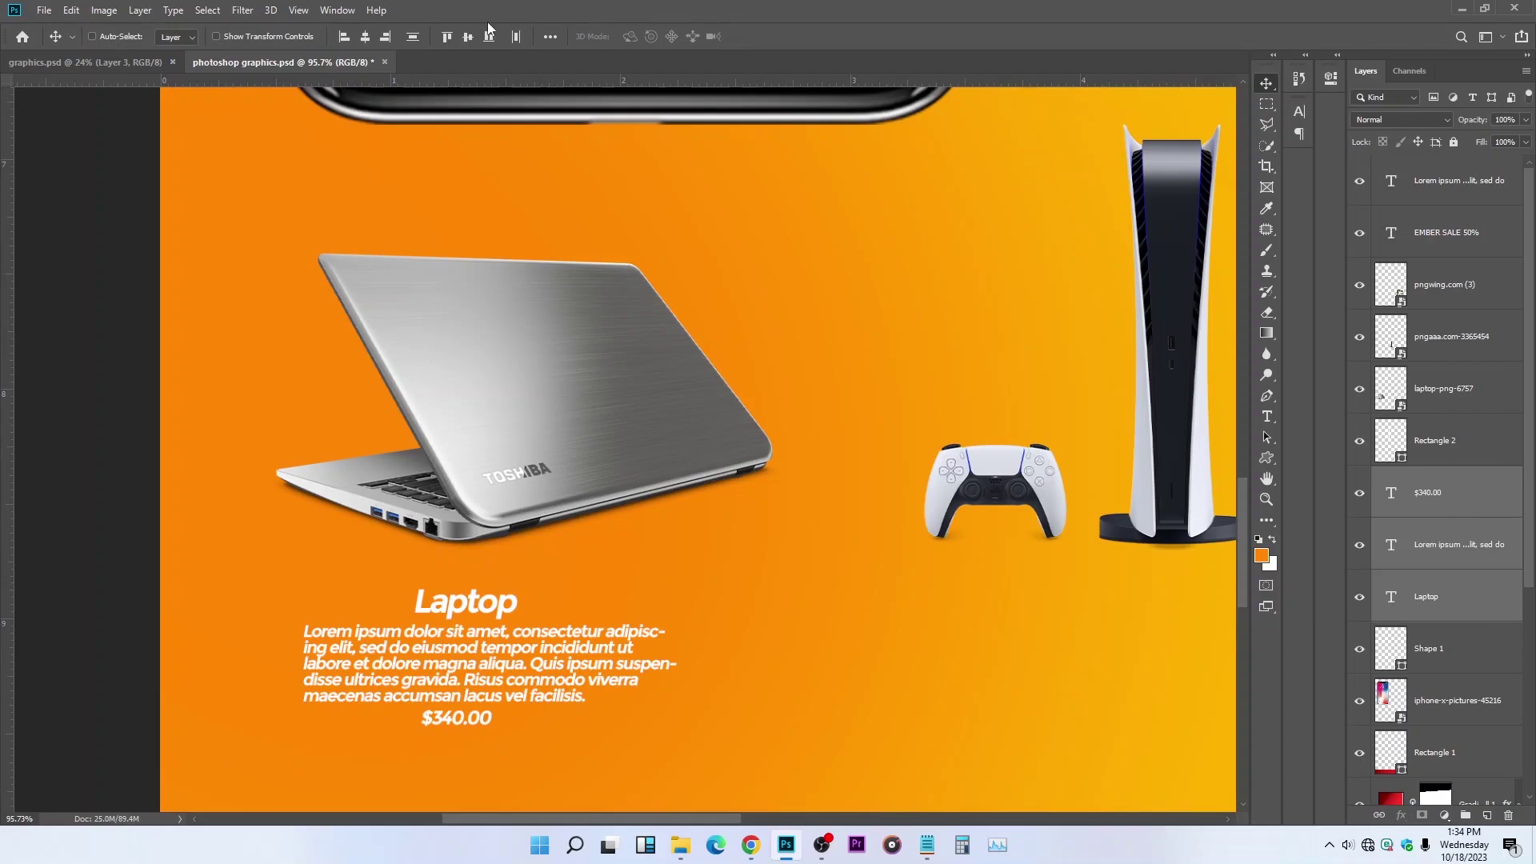
{"action": "left_click", "coordinate": [365, 38]}
{"action": "scroll", "coordinate": [679, 519], "scroll_direction": "down", "scroll_amount": 5}
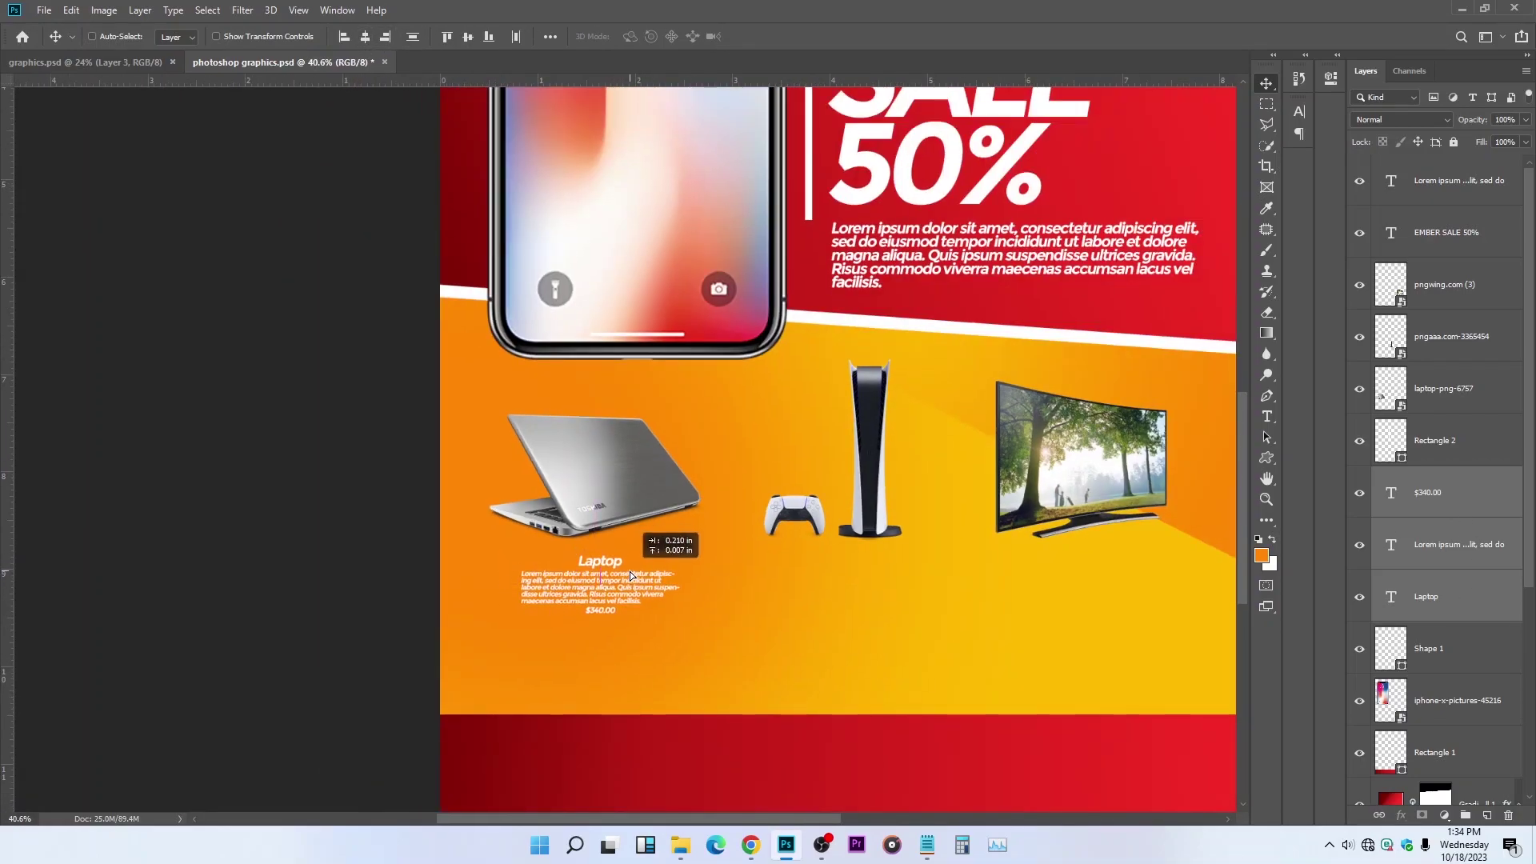
{"action": "scroll", "coordinate": [630, 571], "scroll_direction": "down", "scroll_amount": 2}
{"action": "scroll", "coordinate": [630, 586], "scroll_direction": "right", "scroll_amount": 3}
{"action": "scroll", "coordinate": [630, 586], "scroll_direction": "up", "scroll_amount": 1}
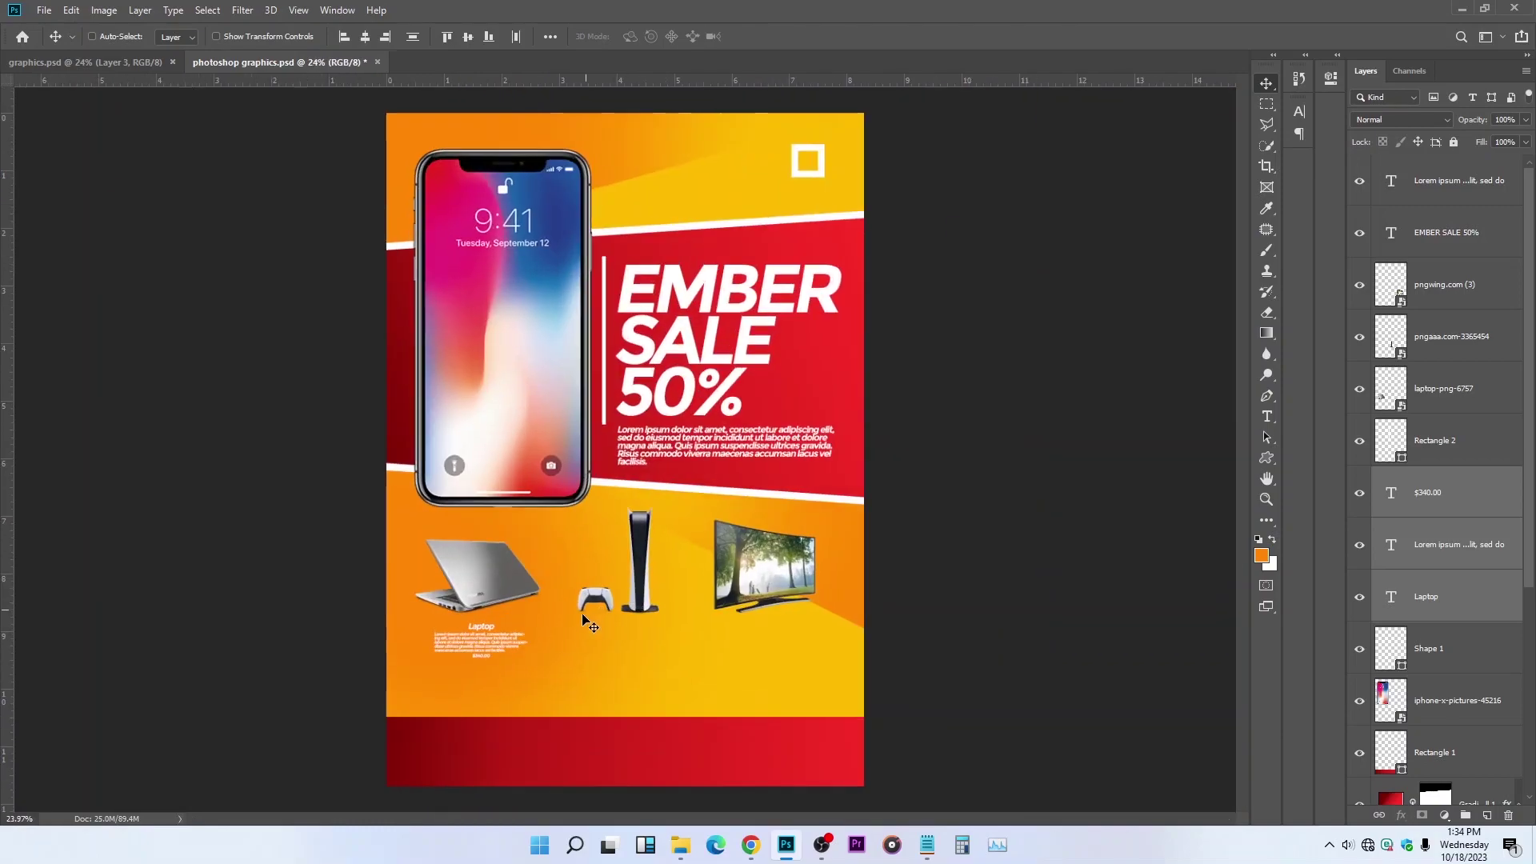
Step: Scale the Laptop text block up to about 110%
{"action": "key", "text": "ctrl+t"}
{"action": "left_click_drag", "start_coordinate": [526, 672], "coordinate": [537, 674]}
{"action": "key", "text": "ctrl+z"}
{"action": "key", "text": "Return"}
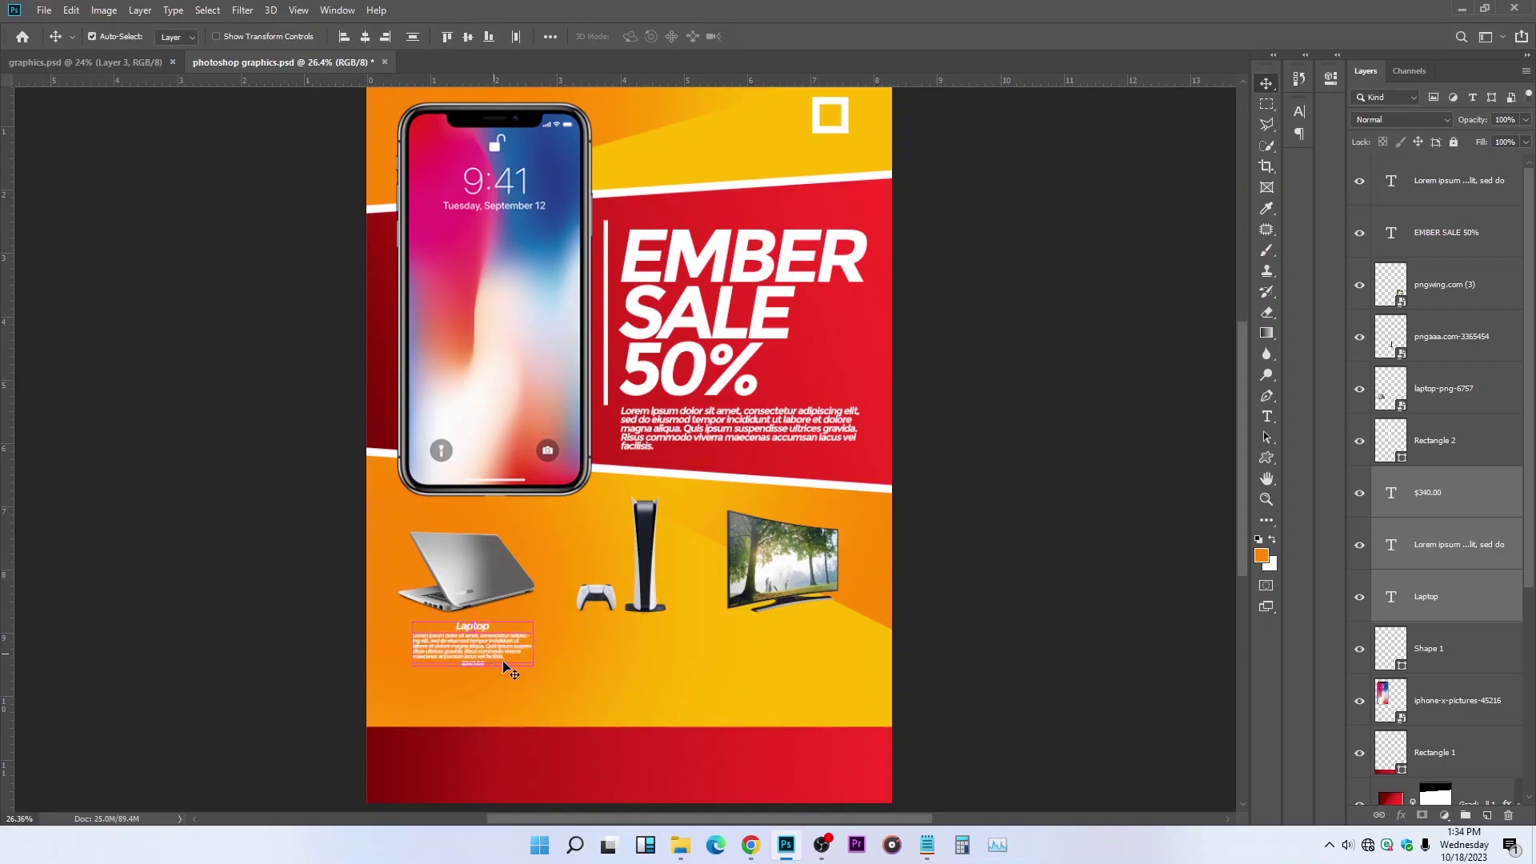
{"action": "key", "text": "ctrl+t"}
{"action": "left_click_drag", "start_coordinate": [533, 666], "coordinate": [543, 675]}
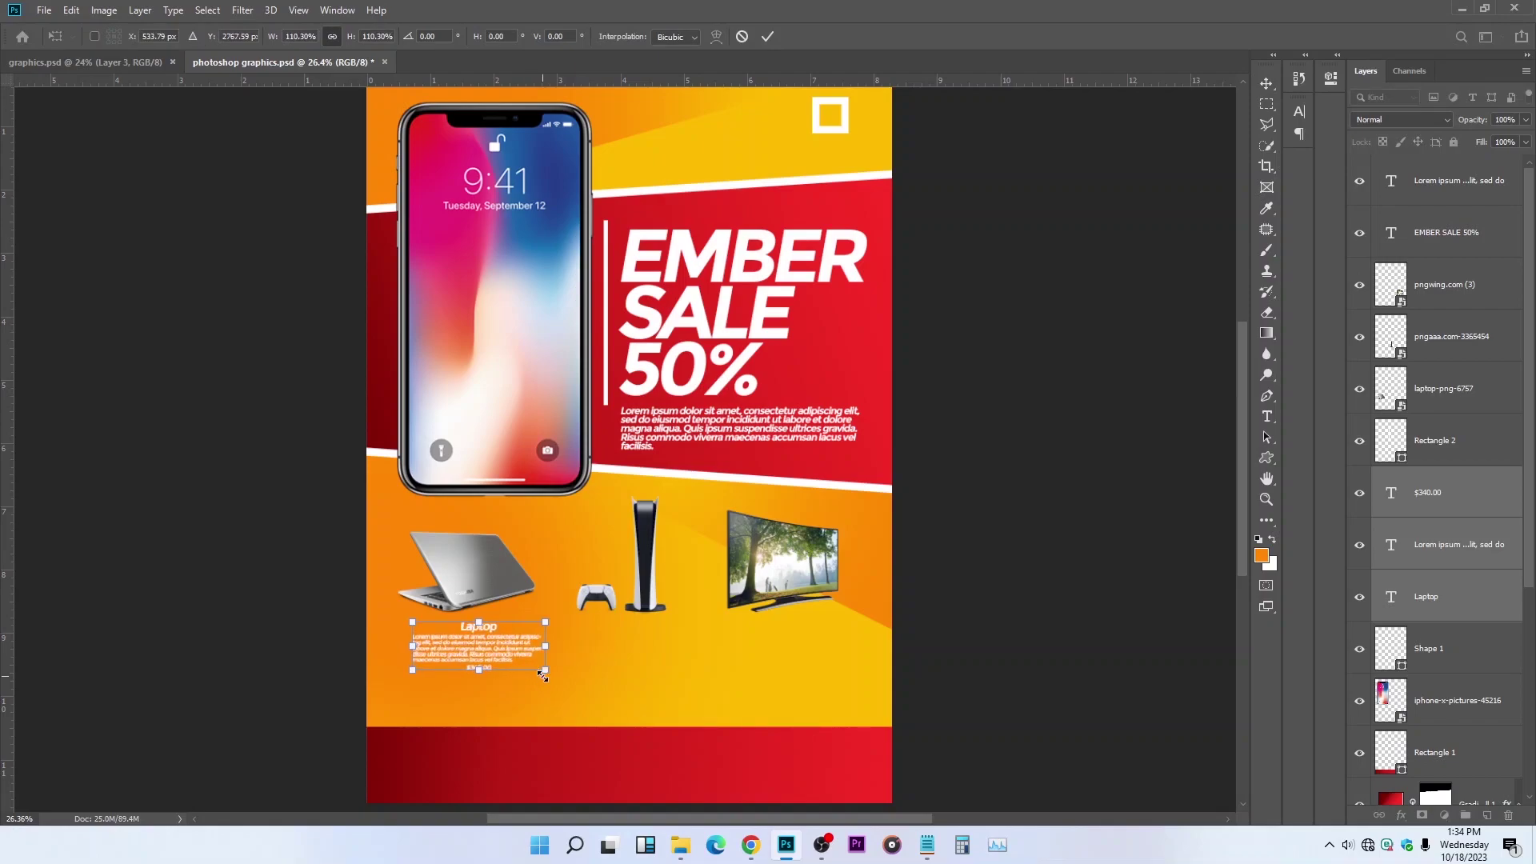
{"action": "key", "text": "Return"}
{"action": "scroll", "coordinate": [485, 680], "scroll_direction": "up", "scroll_amount": 2, "text": "alt"}
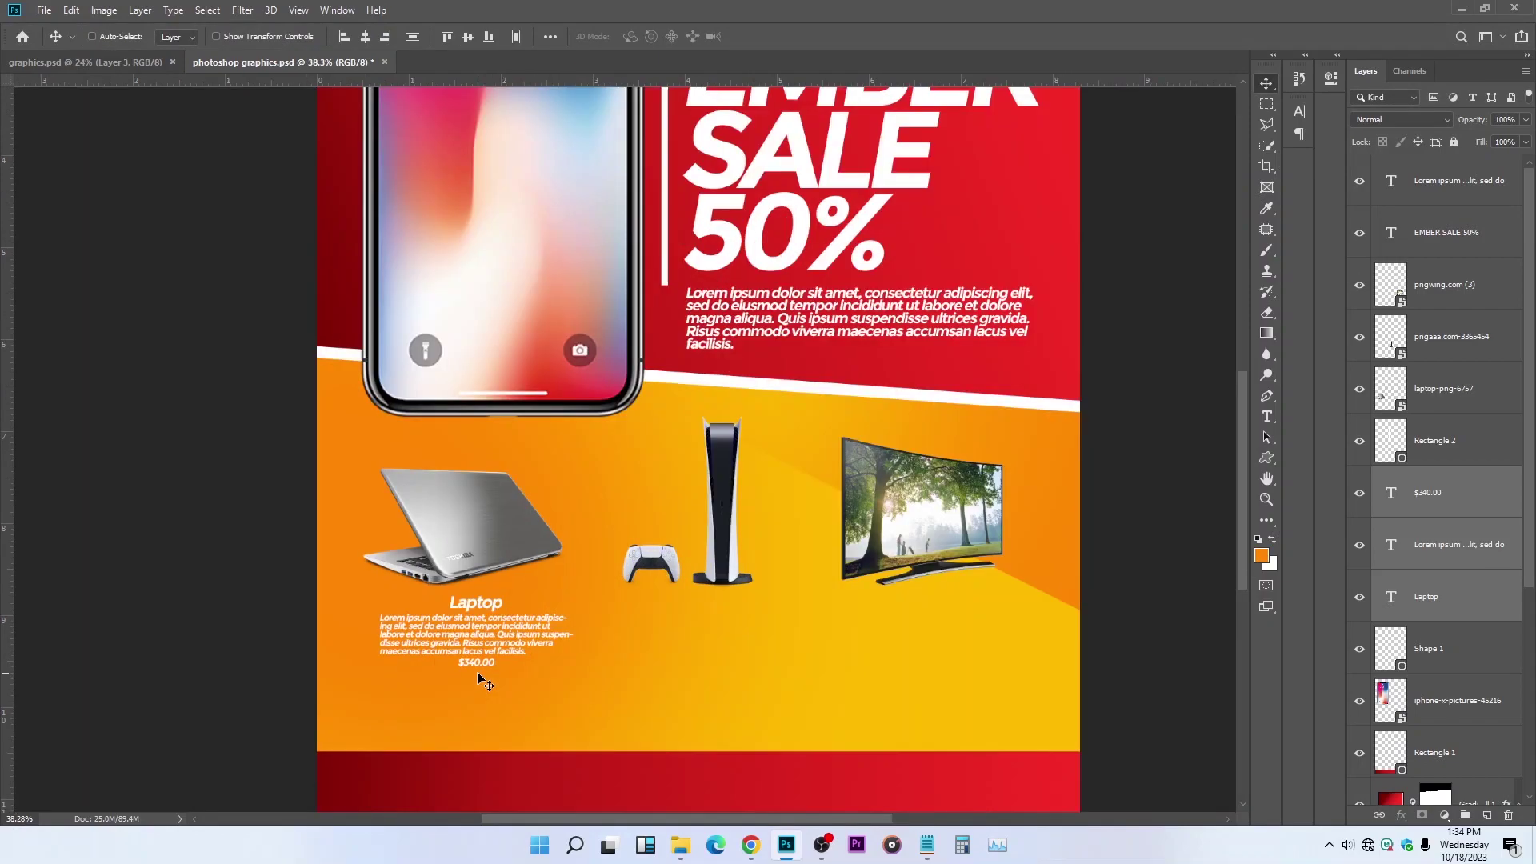
{"action": "left_click", "coordinate": [480, 675], "text": "ctrl"}
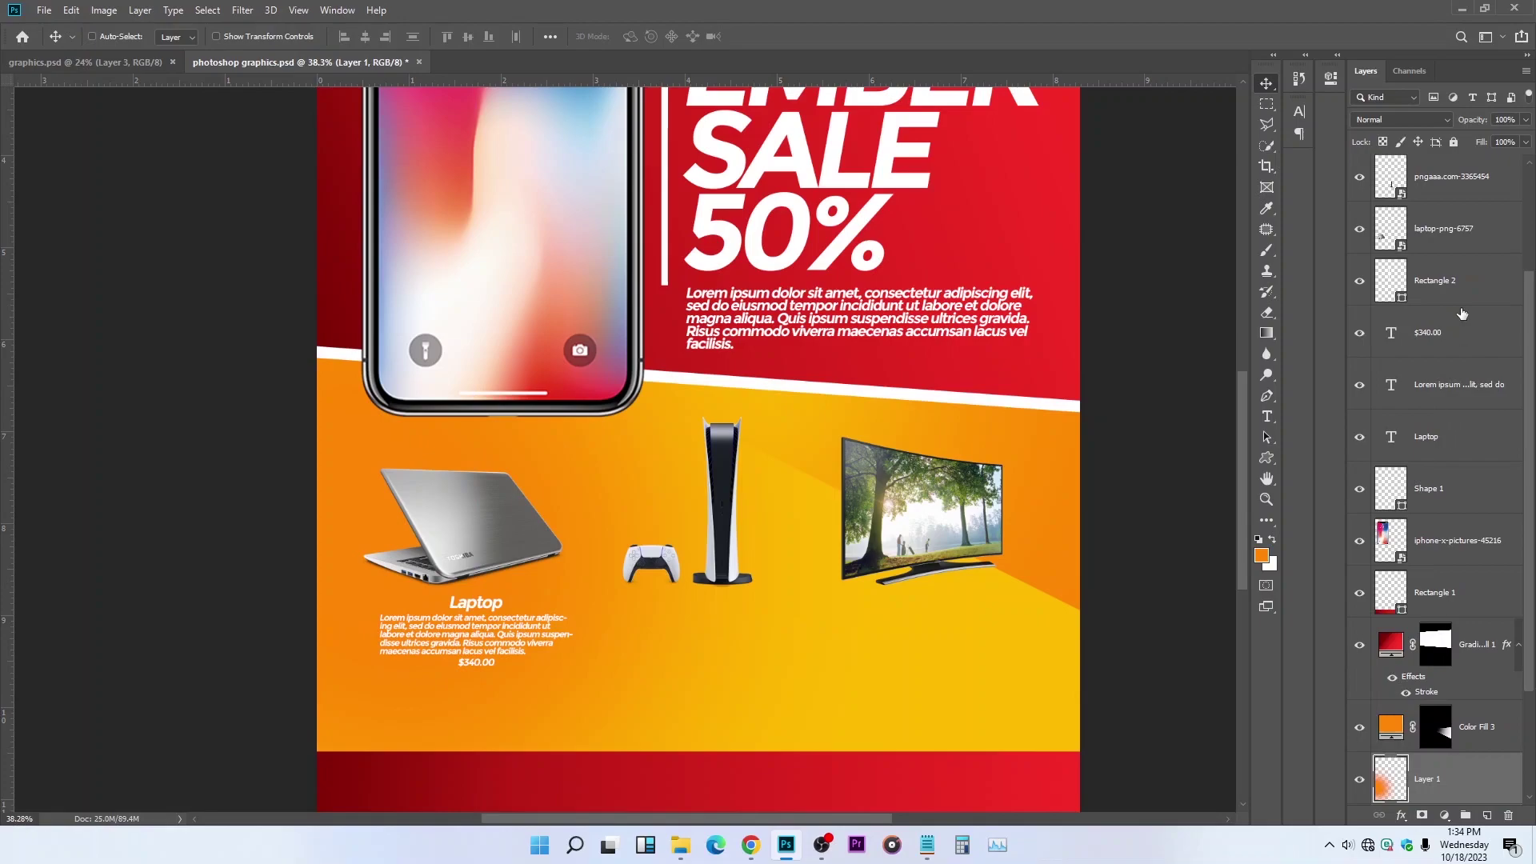
Step: Group the three Laptop text layers into Group 1 and adjust the $340.00 price
{"action": "left_click", "coordinate": [1440, 436]}
{"action": "left_click", "coordinate": [1456, 330], "text": "shift"}
{"action": "key", "text": "ctrl+g"}
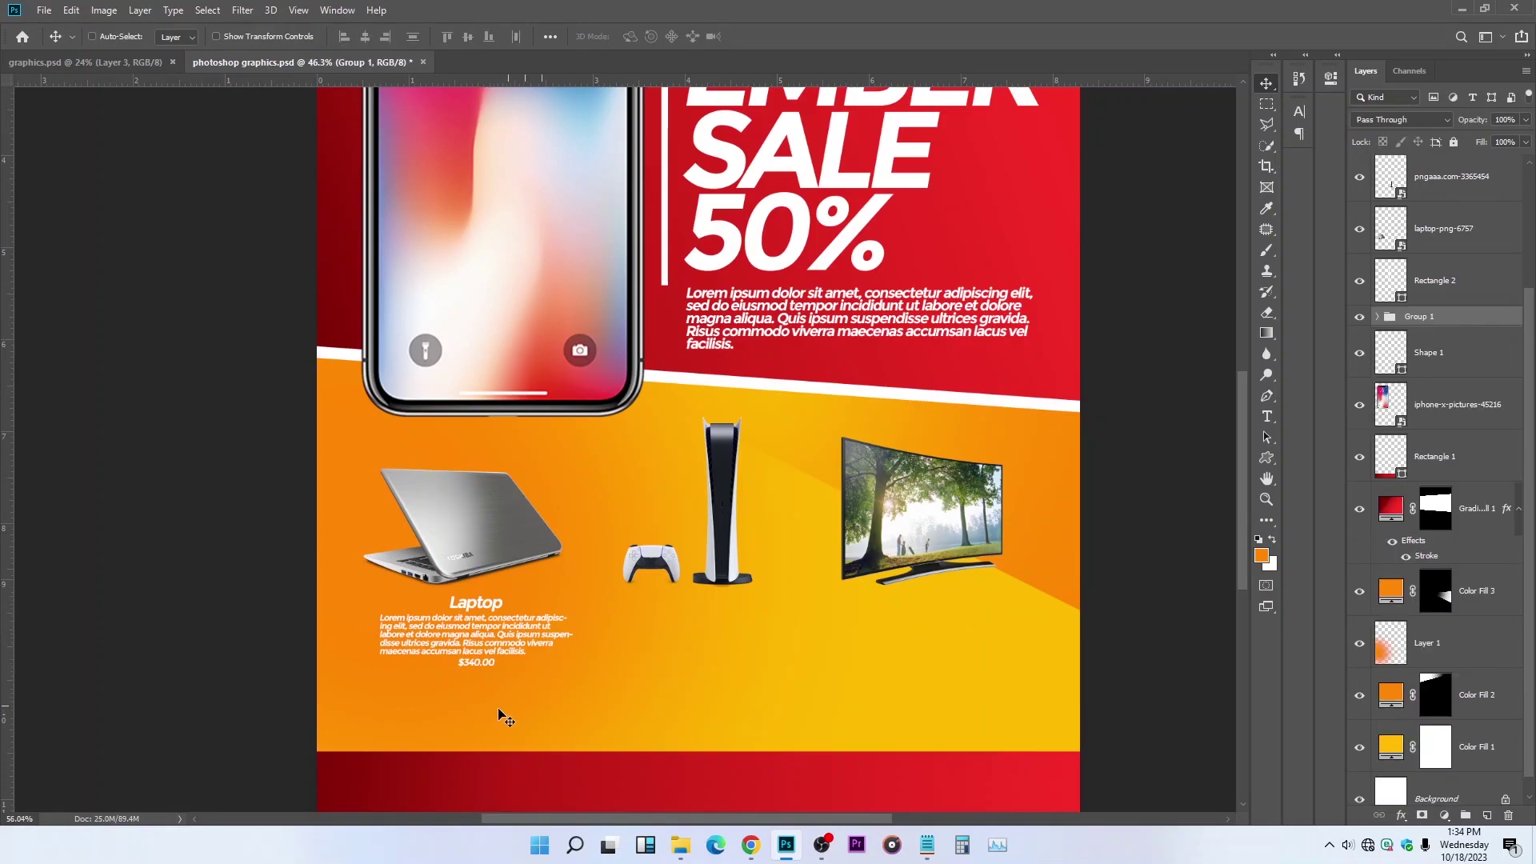
{"action": "scroll", "coordinate": [512, 704], "scroll_direction": "up", "scroll_amount": 4, "text": "alt"}
{"action": "left_click_drag", "start_coordinate": [422, 637], "coordinate": [376, 651]}
{"action": "key", "text": "ctrl+t"}
{"action": "key", "text": "Return"}
{"action": "scroll", "coordinate": [382, 649], "scroll_direction": "down", "scroll_amount": 3, "text": "alt"}
{"action": "scroll", "coordinate": [384, 650], "scroll_direction": "down", "scroll_amount": 1, "text": "alt"}
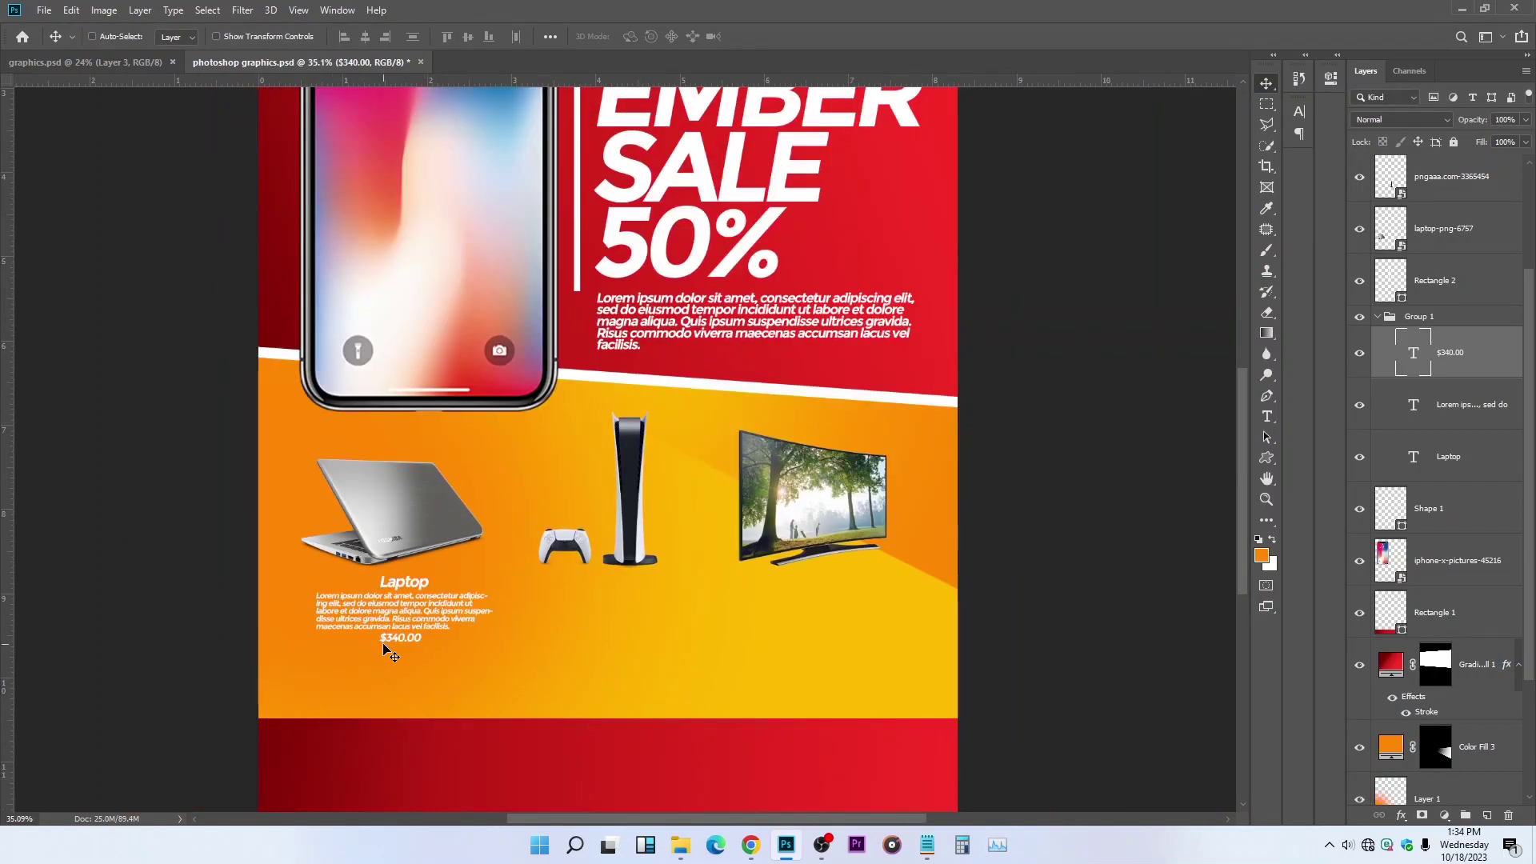
Step: Enlarge the Laptop title slightly and re-centre title and price over the description
{"action": "left_click", "coordinate": [389, 586], "text": "ctrl"}
{"action": "key", "text": "ctrl+t"}
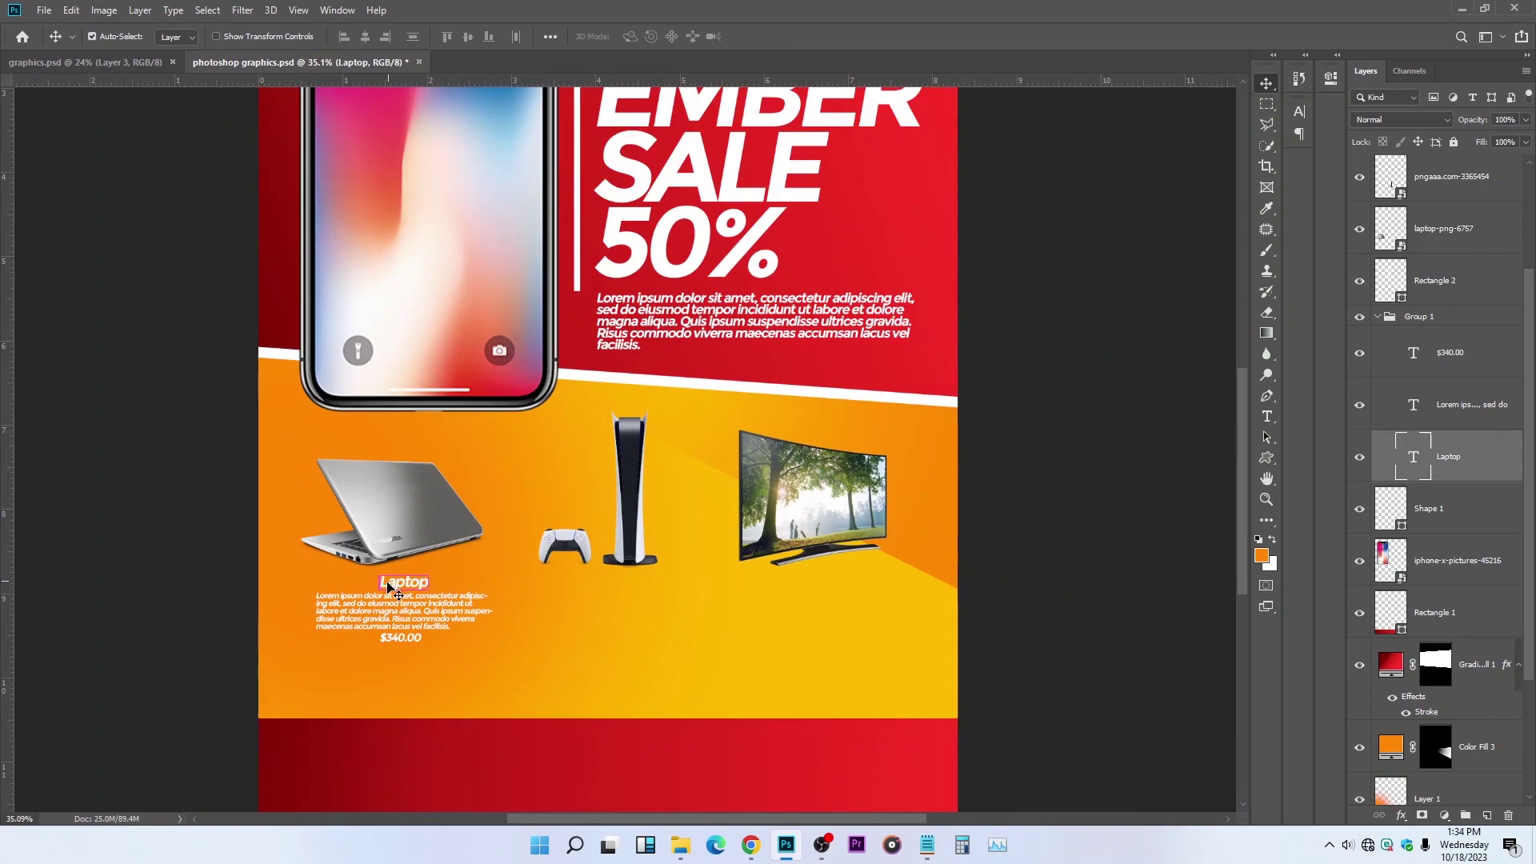
{"action": "scroll", "coordinate": [389, 585], "scroll_direction": "up", "scroll_amount": 1, "text": "alt"}
{"action": "left_click_drag", "start_coordinate": [363, 565], "coordinate": [362, 561]}
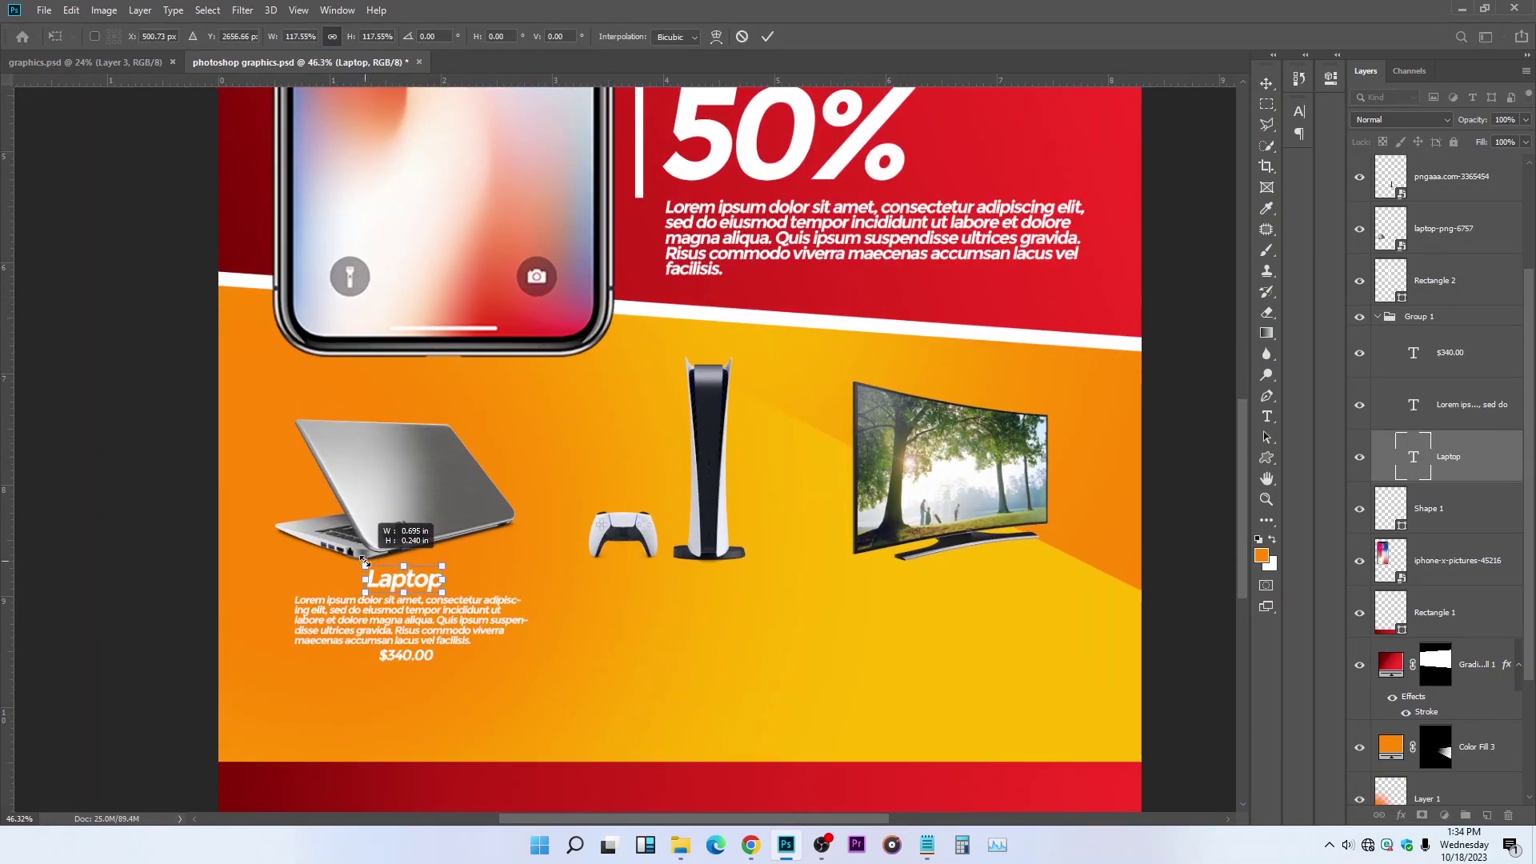
{"action": "key", "text": "Return"}
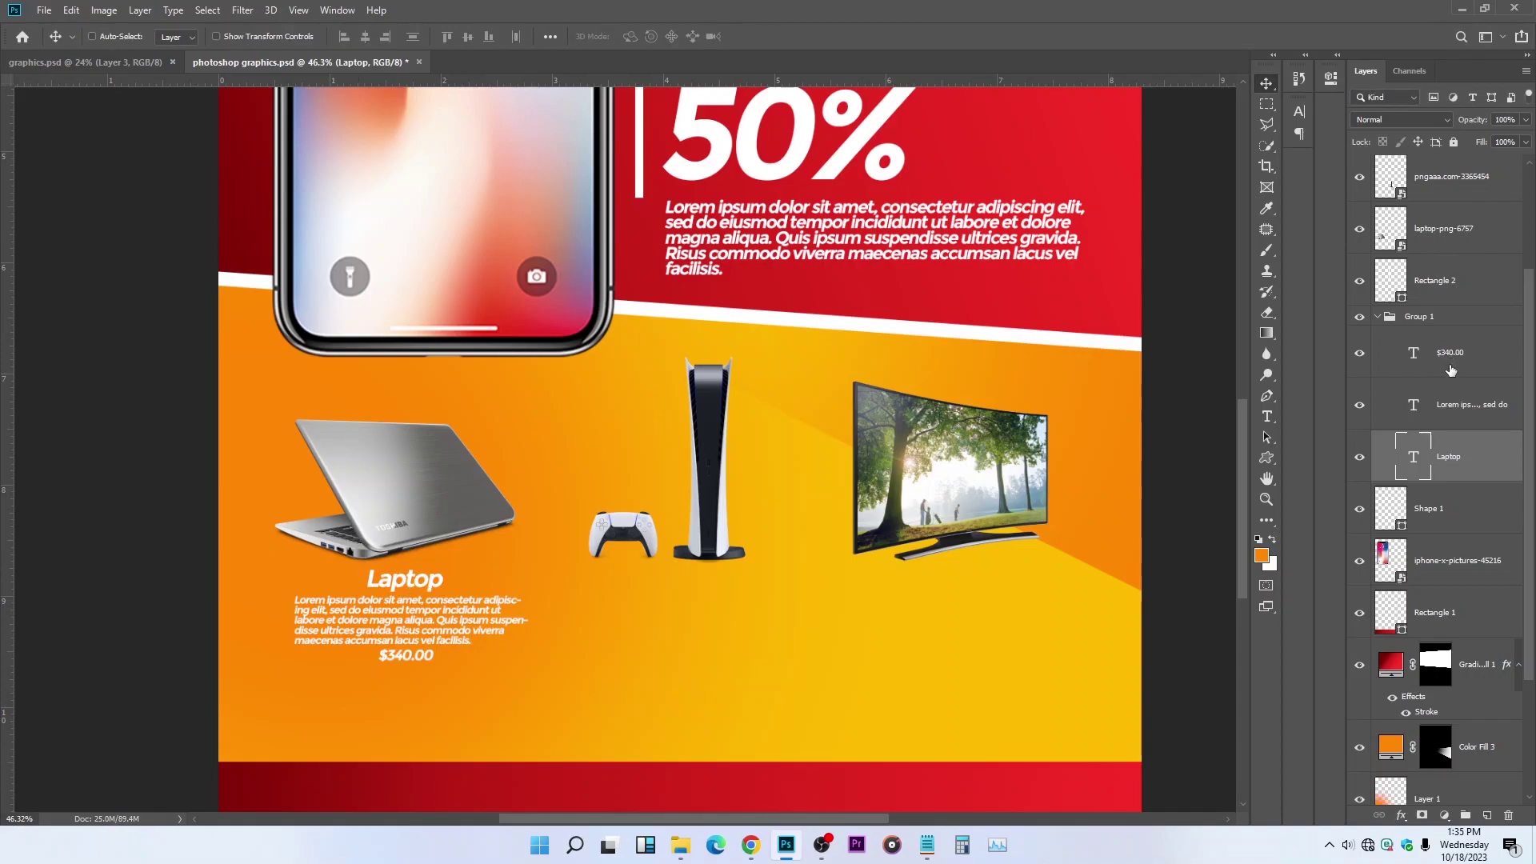
{"action": "left_click", "coordinate": [1450, 368], "text": "shift"}
{"action": "left_click", "coordinate": [364, 36]}
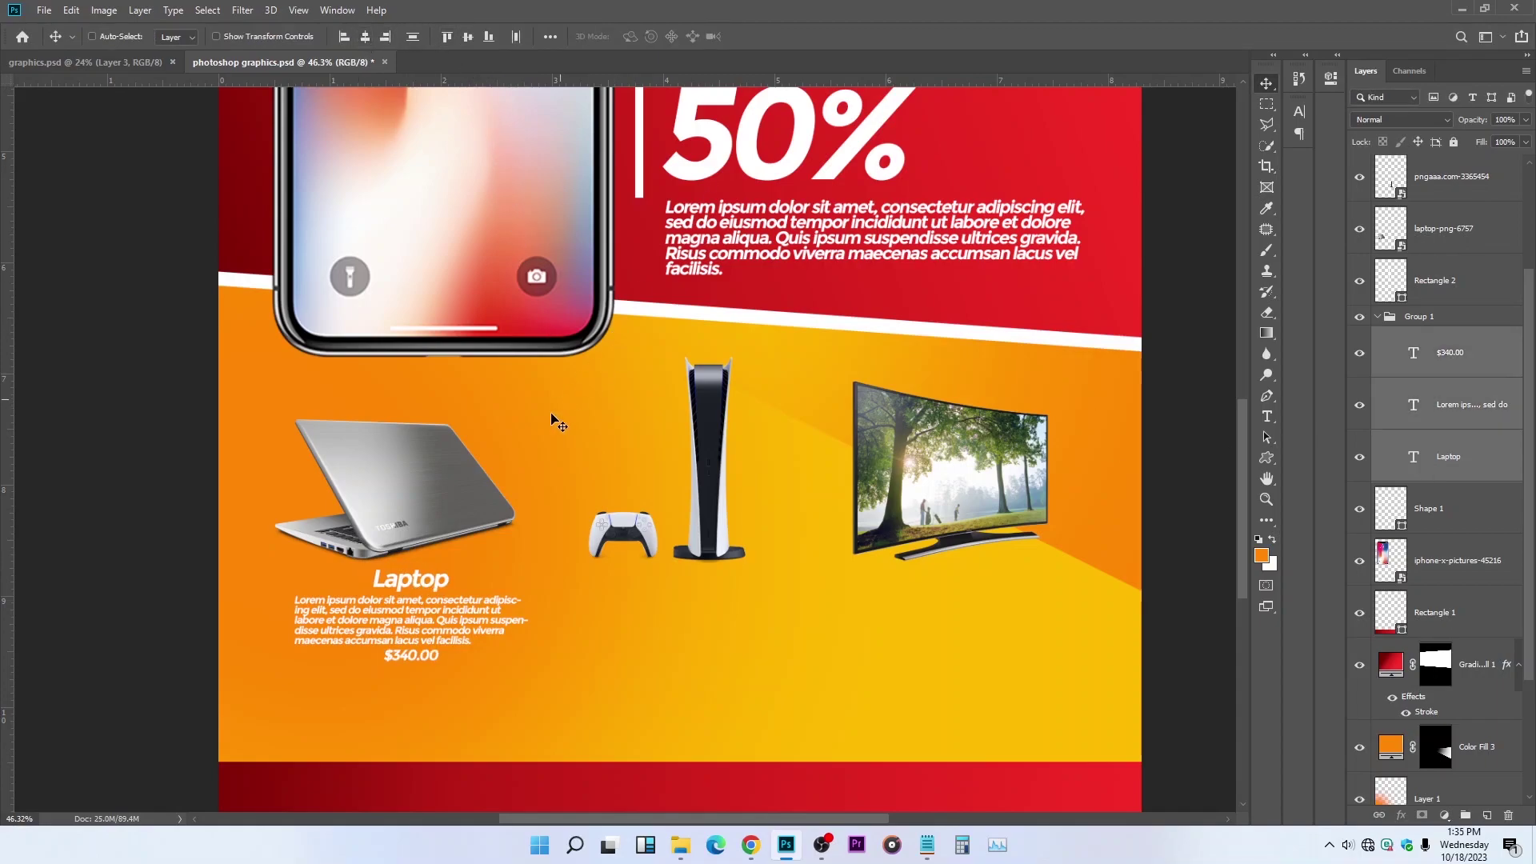
{"action": "scroll", "coordinate": [564, 408], "scroll_direction": "down", "scroll_amount": 5}
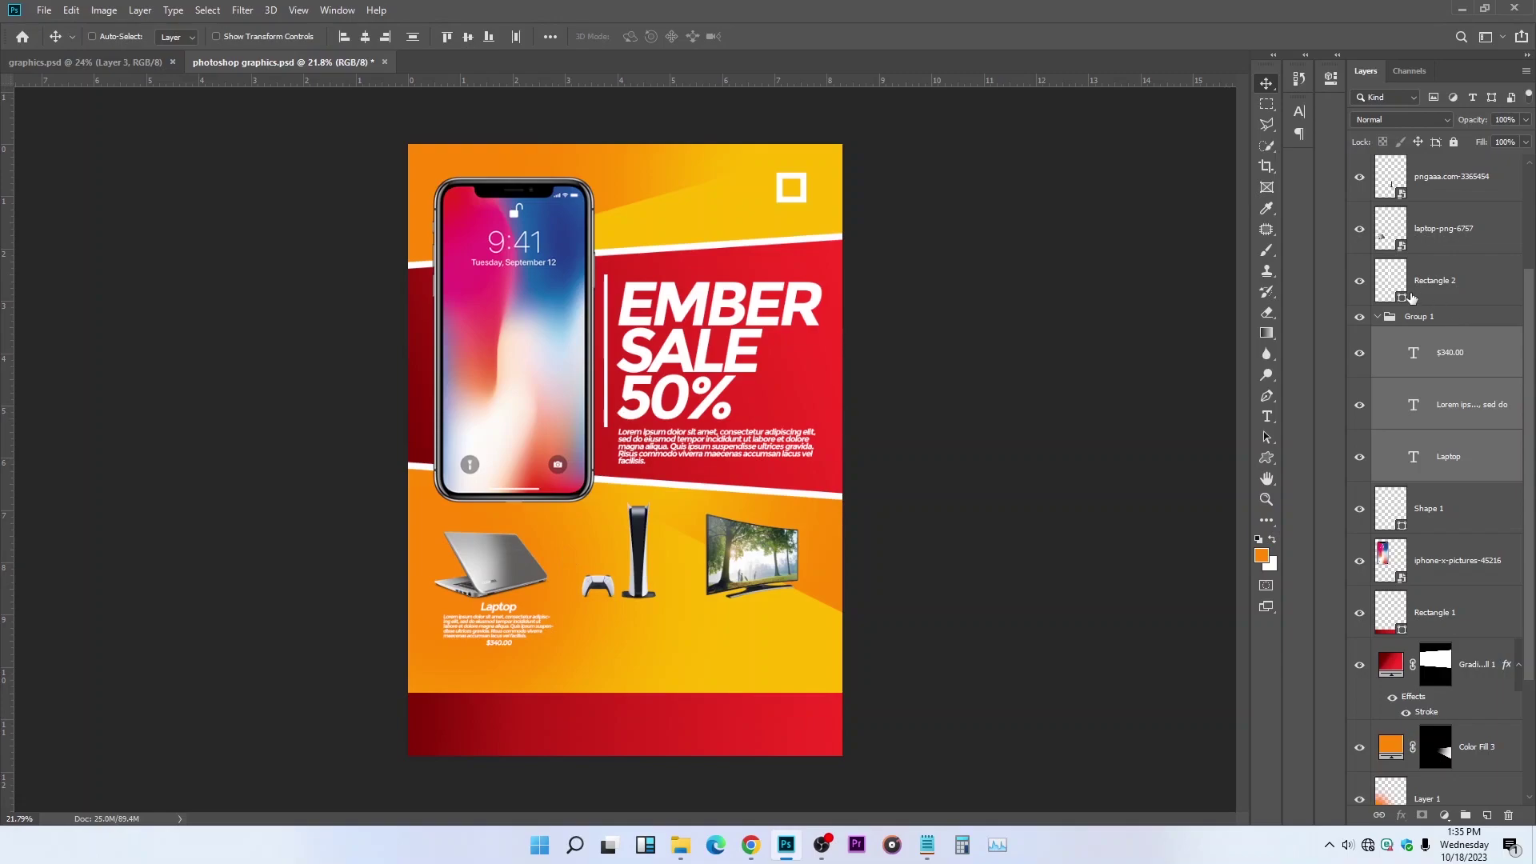
Step: Scale the whole Laptop text group up to about 120%
{"action": "left_click", "coordinate": [1376, 318]}
{"action": "scroll", "coordinate": [507, 735], "scroll_direction": "down", "scroll_amount": 2}
{"action": "scroll", "coordinate": [528, 656], "scroll_direction": "up", "scroll_amount": 1}
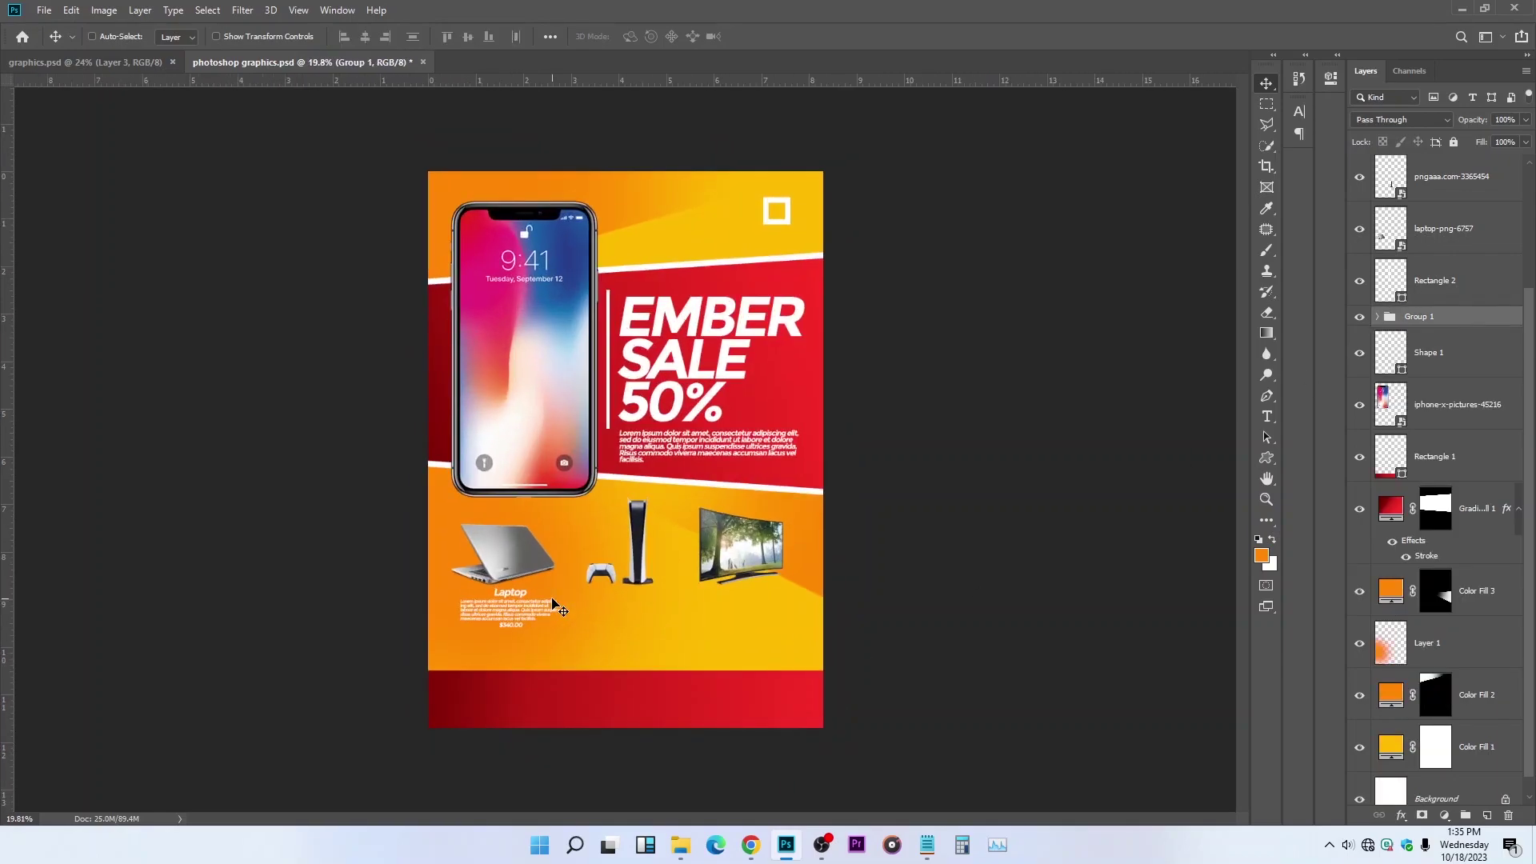
{"action": "key", "text": "ctrl+t"}
{"action": "left_click_drag", "start_coordinate": [509, 629], "coordinate": [512, 630]}
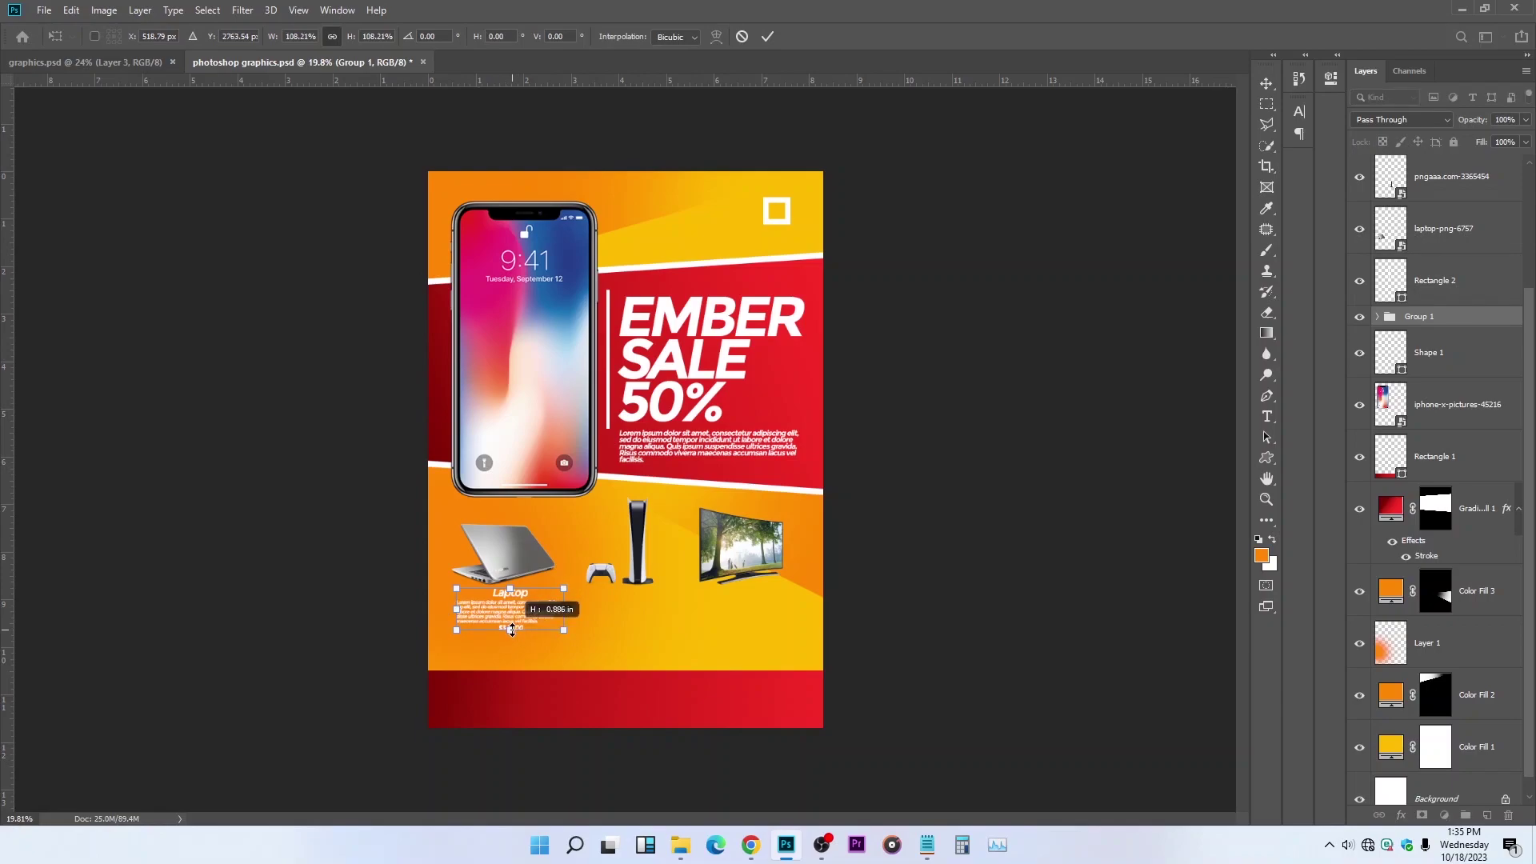
{"action": "left_click_drag", "start_coordinate": [511, 631], "coordinate": [513, 630]}
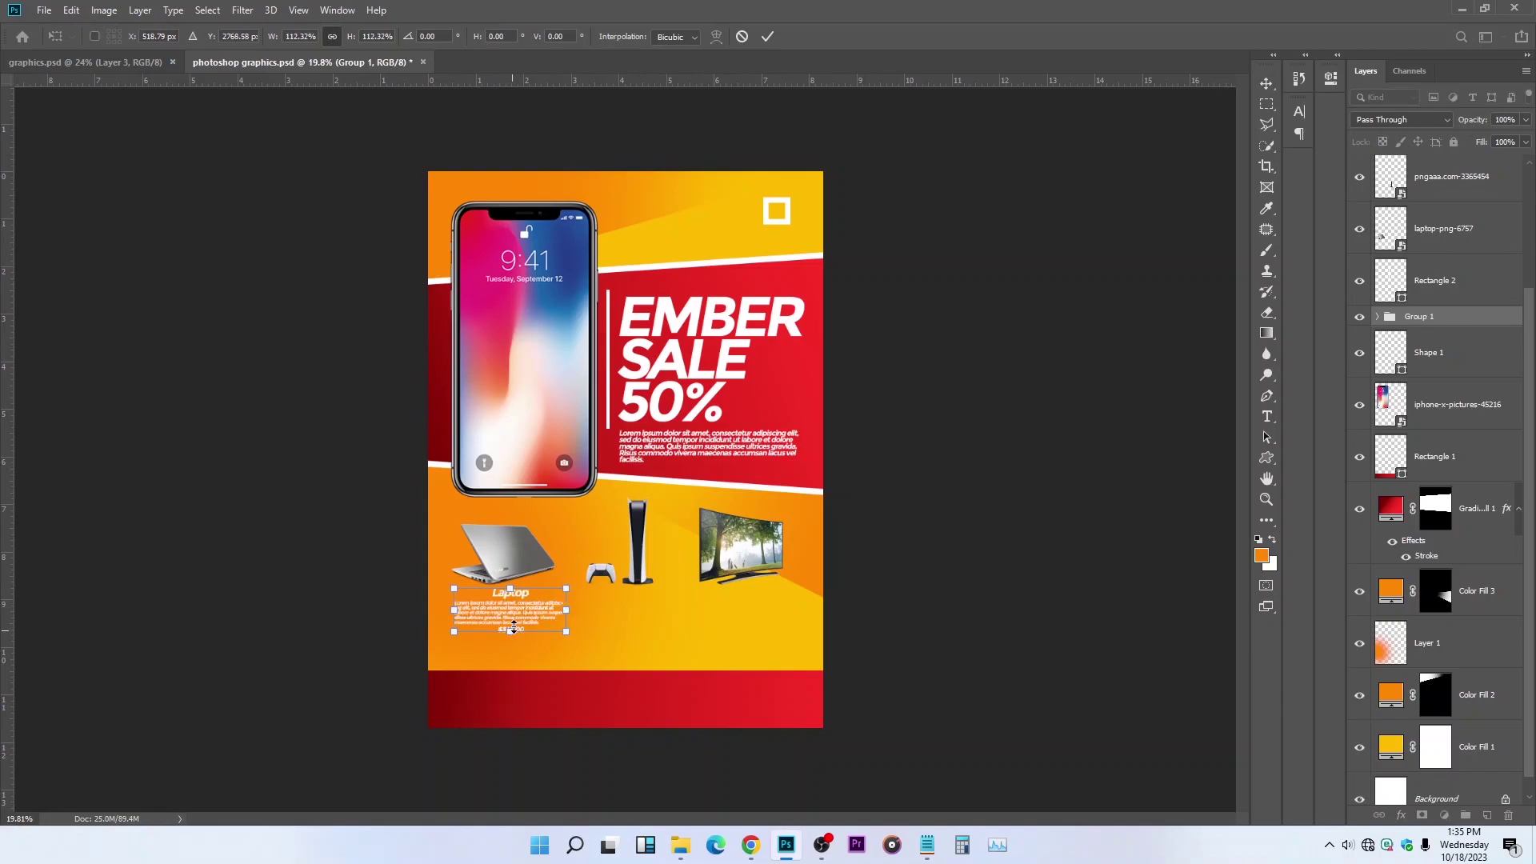
{"action": "key", "text": "Return"}
{"action": "key", "text": "ctrl+minus"}
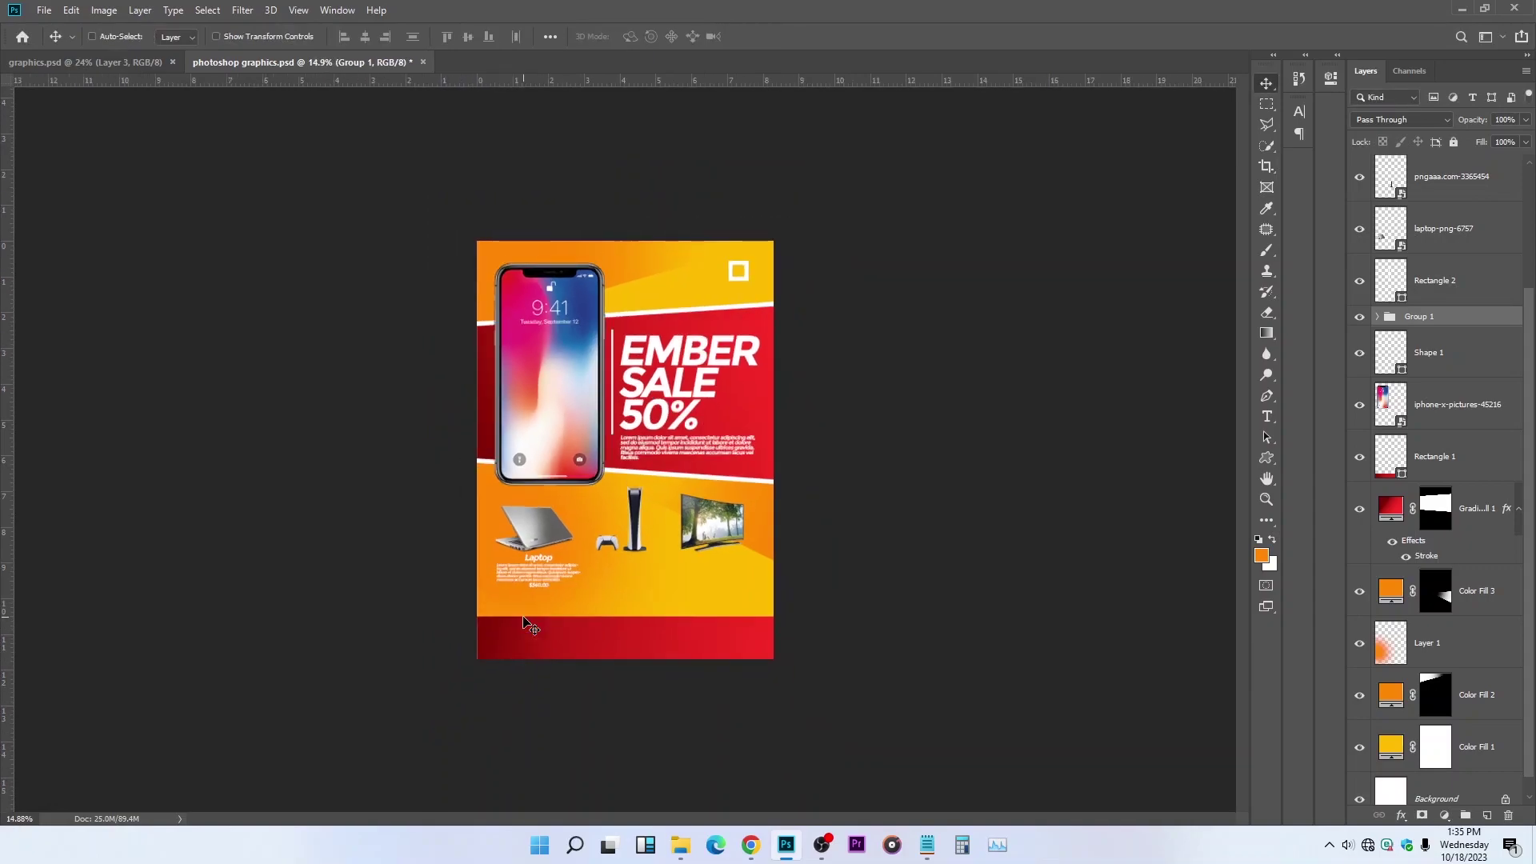
{"action": "key", "text": "ctrl+plus"}
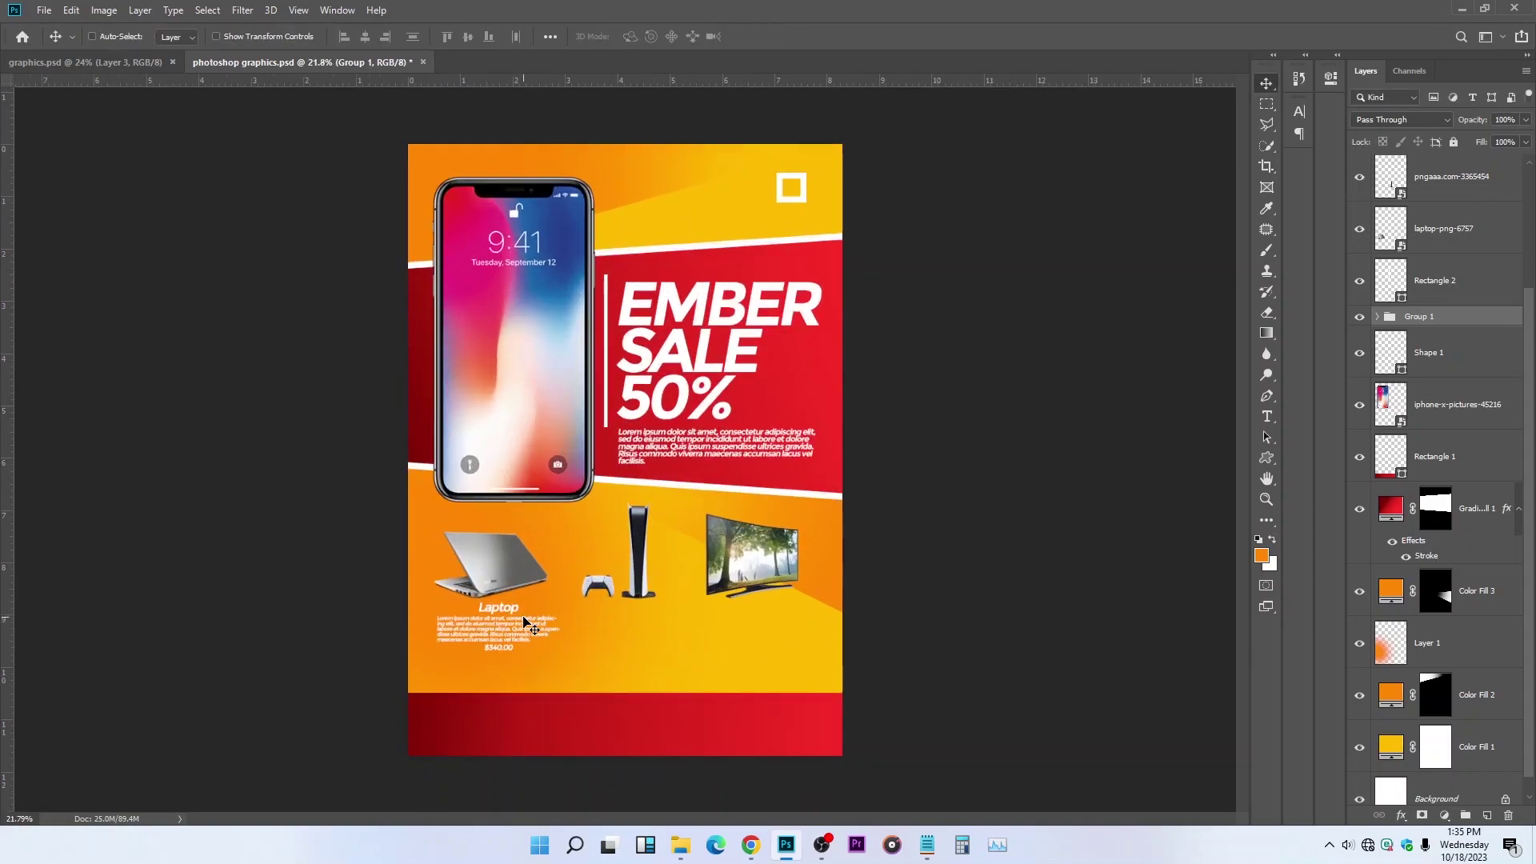
{"action": "left_click", "coordinate": [1375, 317]}
{"action": "left_click", "coordinate": [1451, 361]}
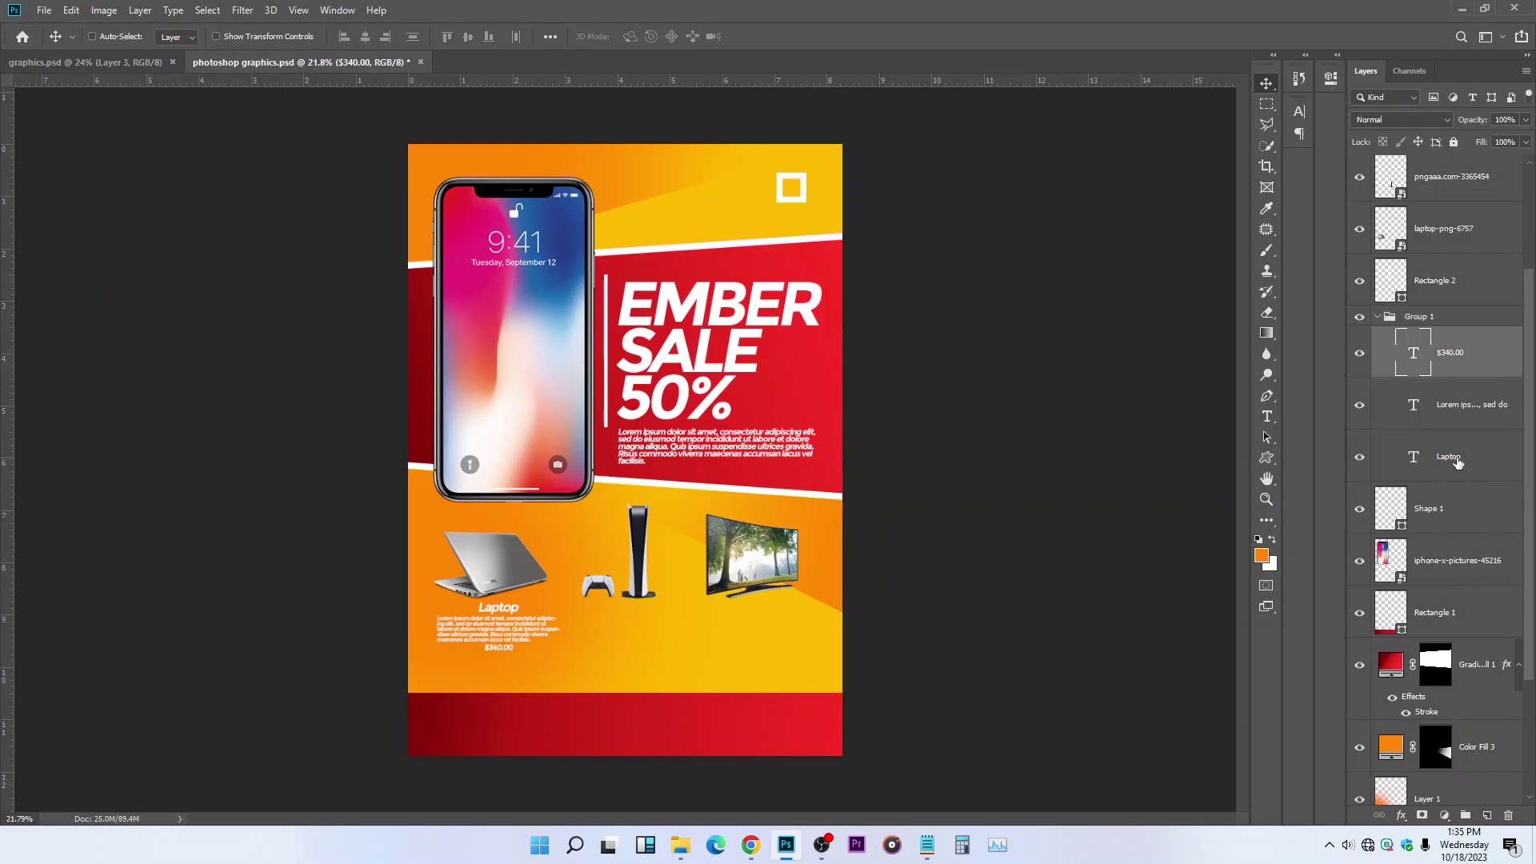
{"action": "left_click", "coordinate": [1457, 462], "text": "shift"}
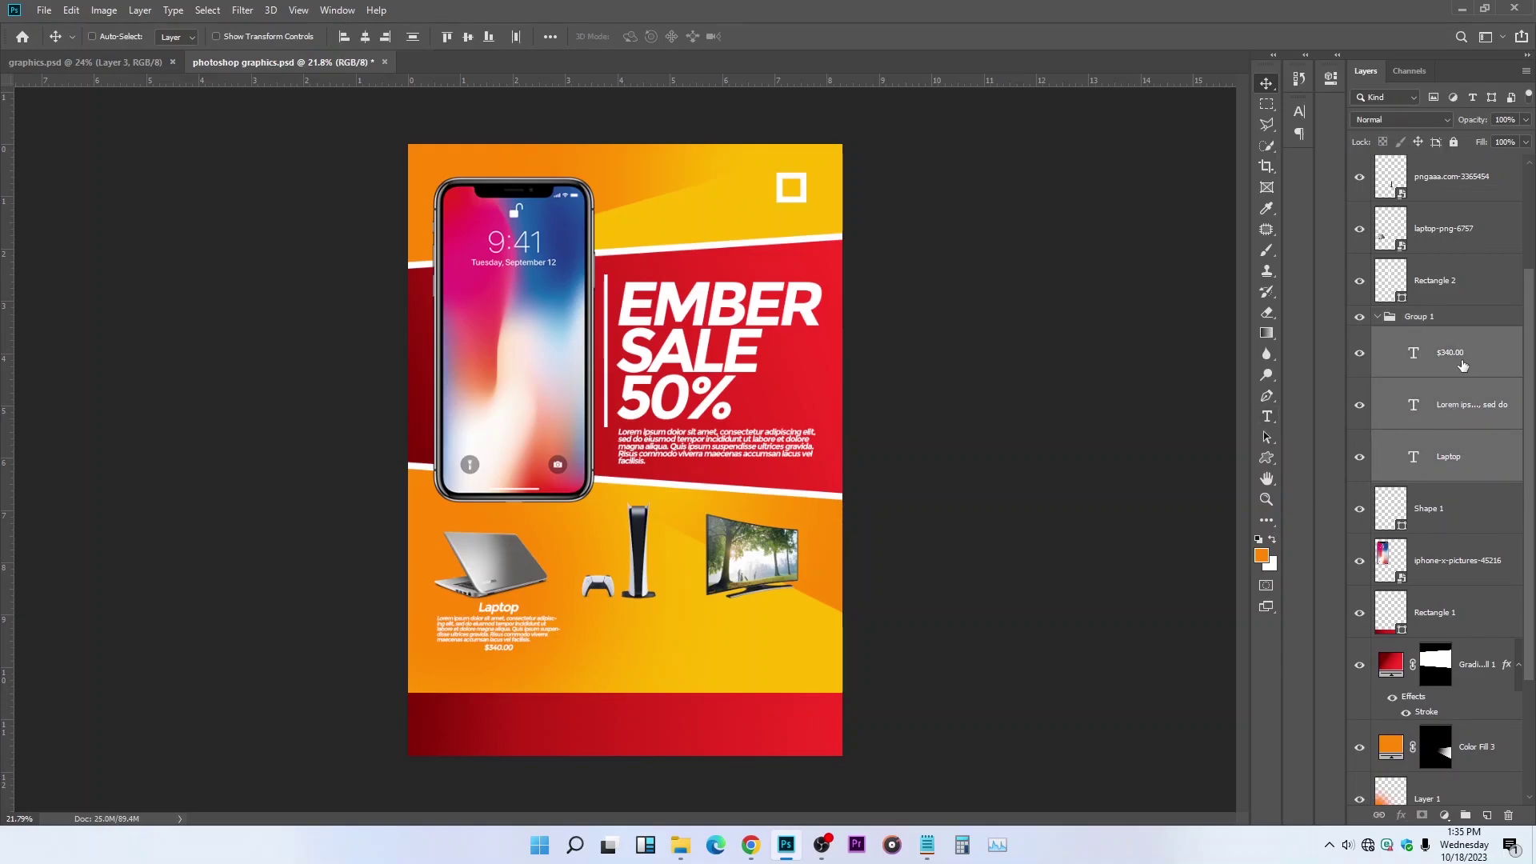
Step: Recolour the Laptop title, description and $340.00 price black and nudge them slightly lower
{"action": "left_click", "coordinate": [1266, 416]}
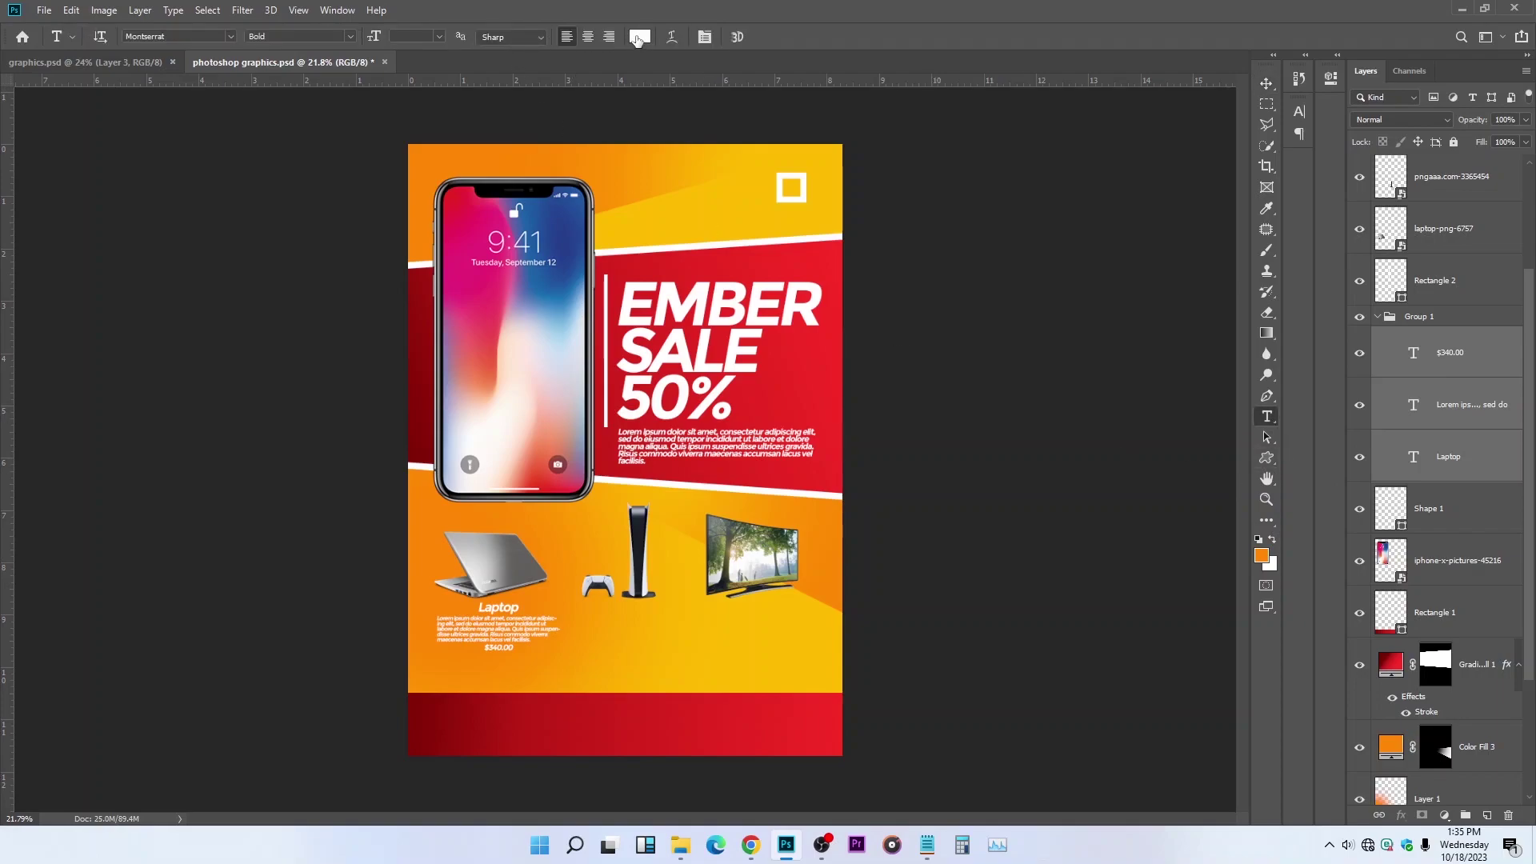
{"action": "left_click", "coordinate": [638, 38]}
{"action": "left_click", "coordinate": [1163, 409]}
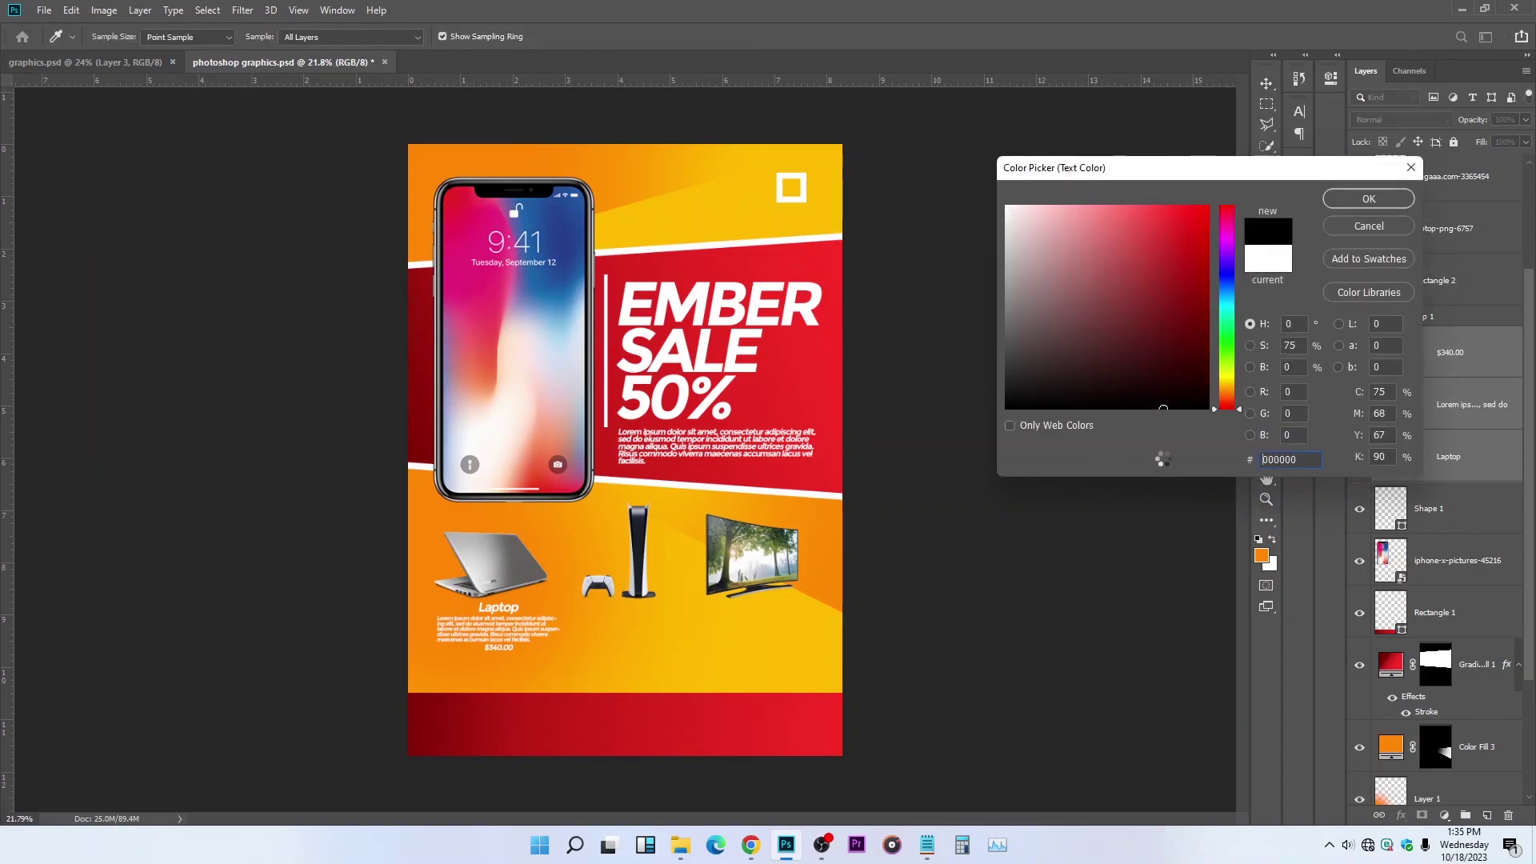
{"action": "left_click", "coordinate": [1357, 200]}
{"action": "left_click", "coordinate": [1265, 85]}
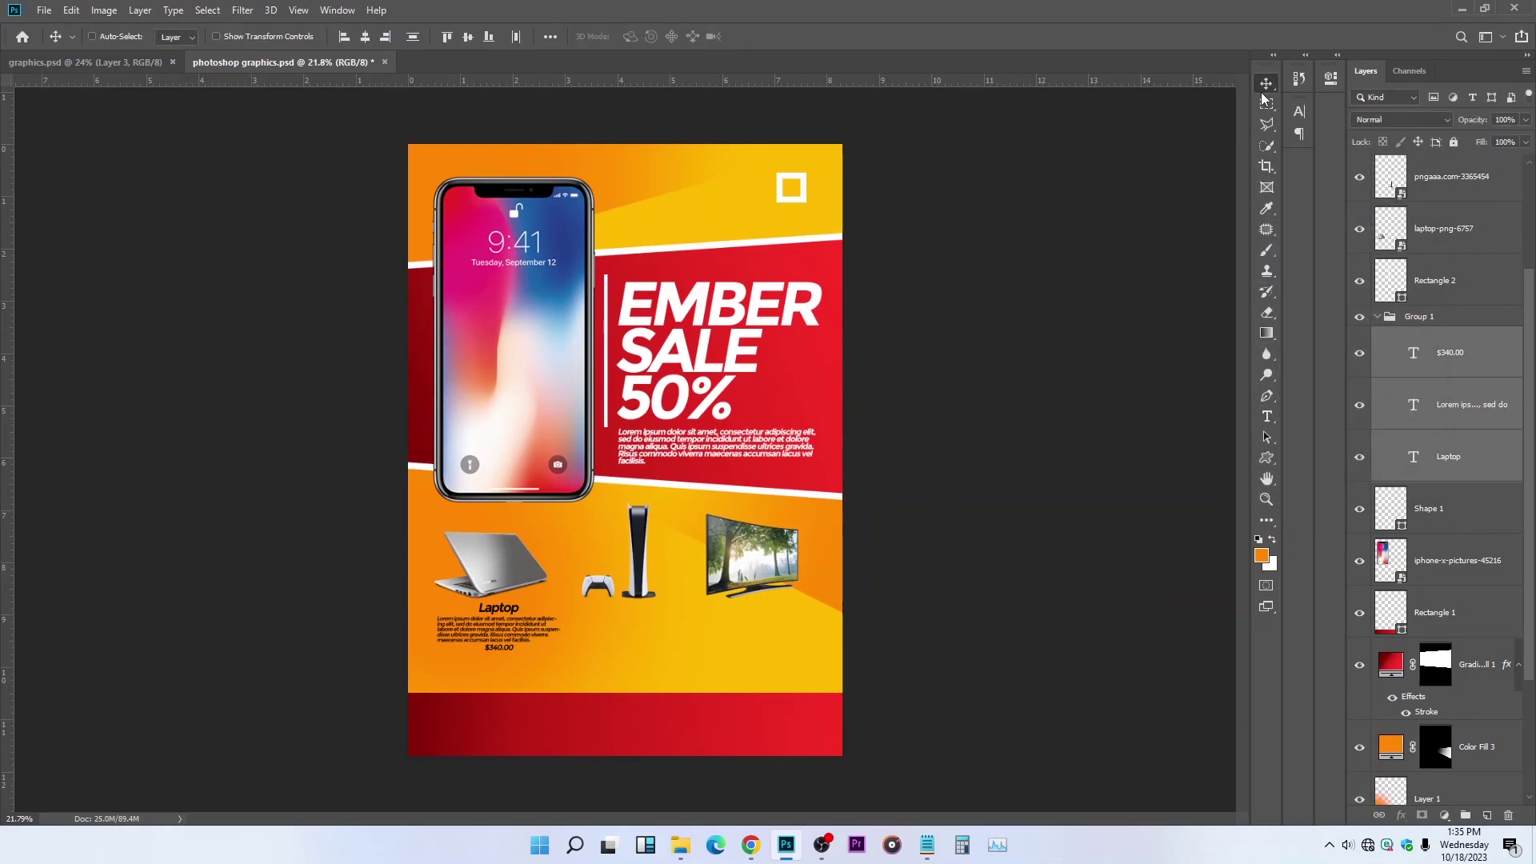
{"action": "left_click_drag", "start_coordinate": [515, 605], "coordinate": [516, 609]}
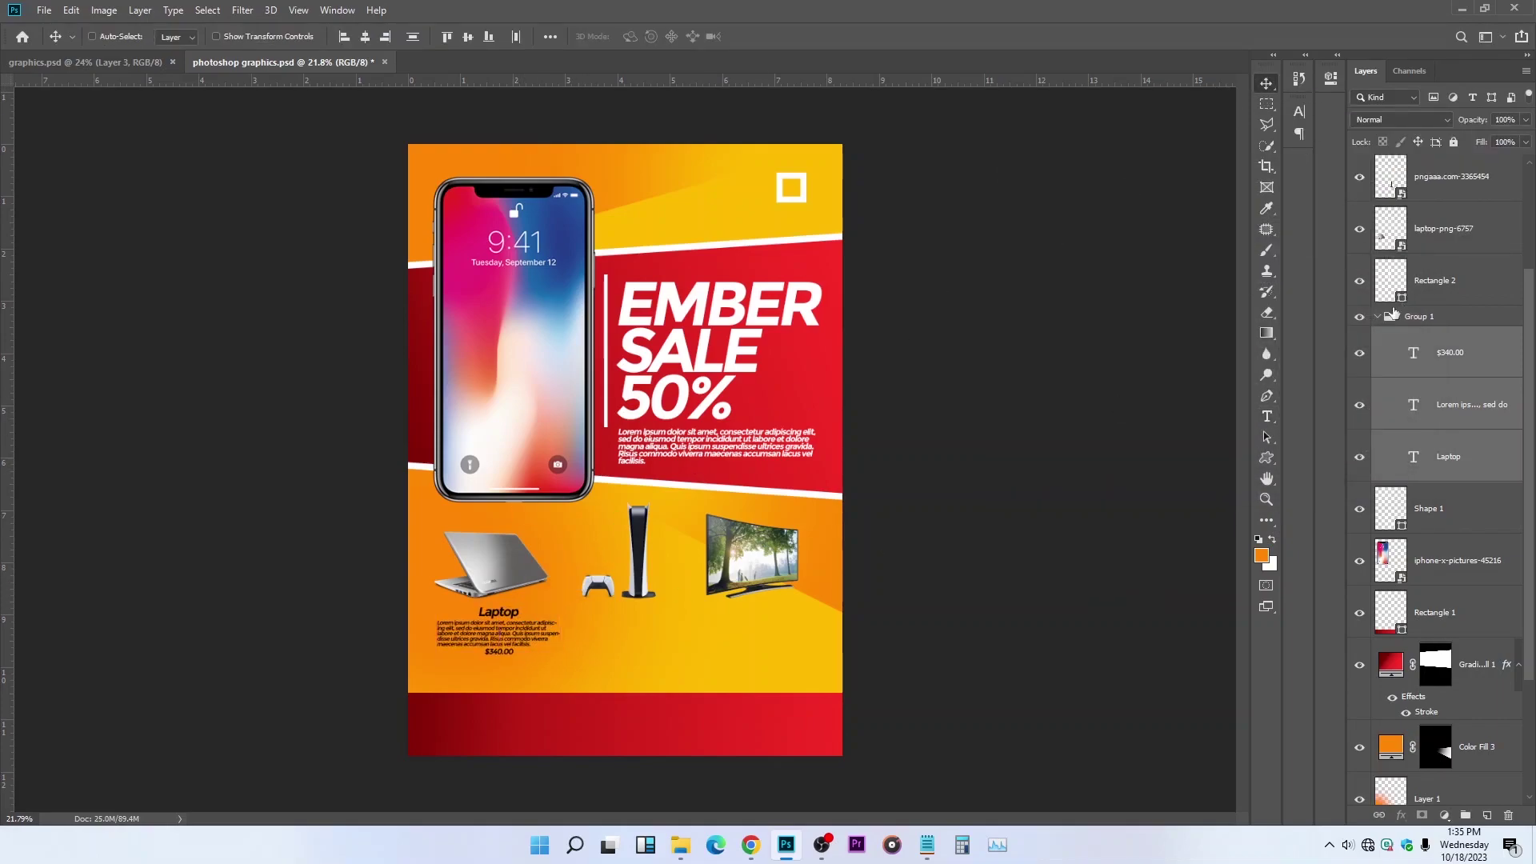
{"action": "left_click", "coordinate": [1377, 316]}
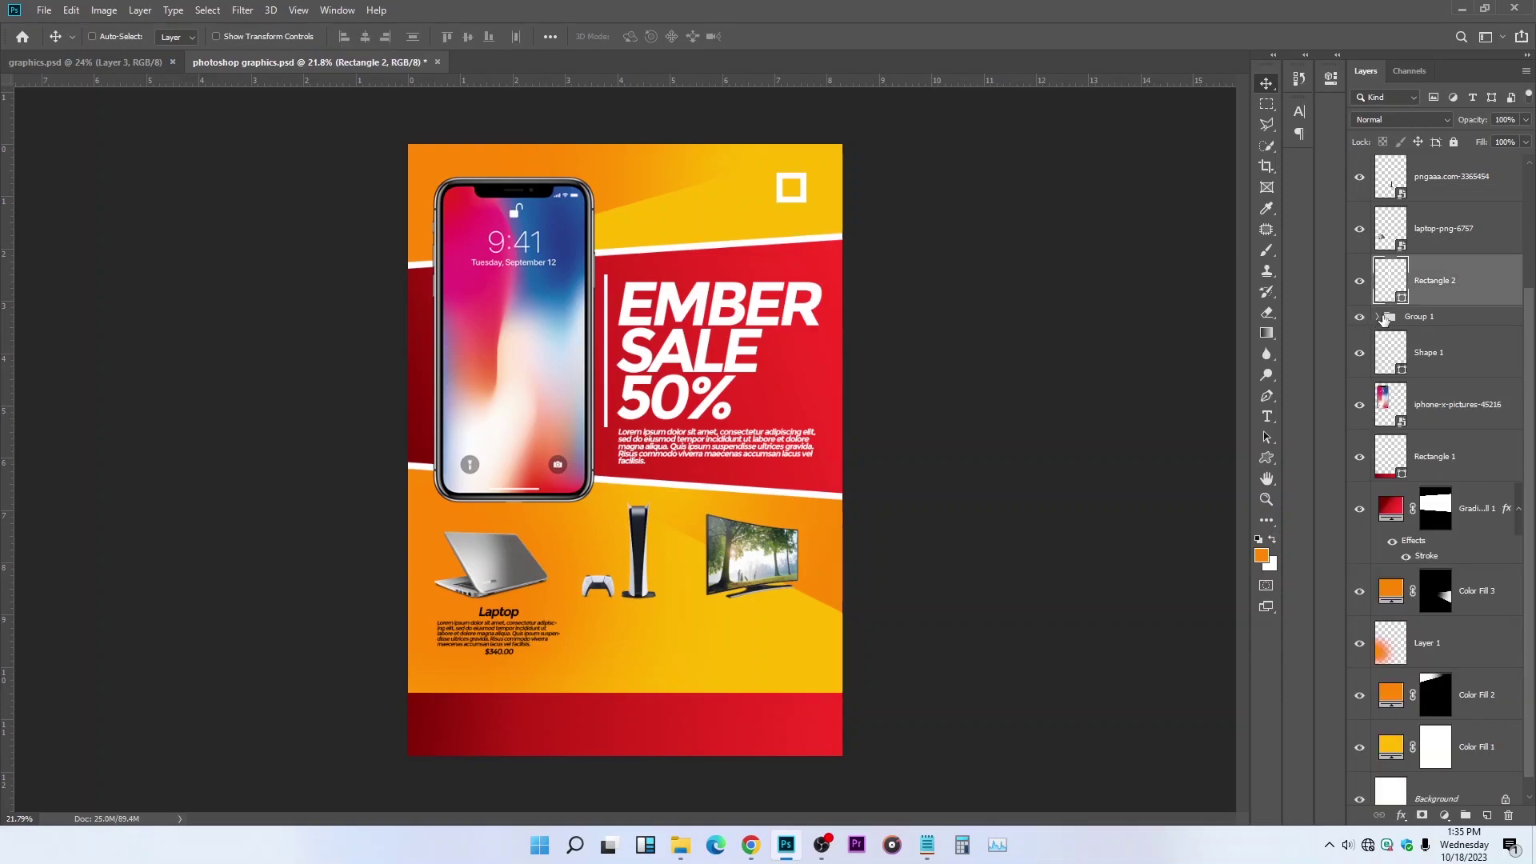
Step: Duplicate the Laptop label group and place the copy under the PlayStation console
{"action": "left_click", "coordinate": [1429, 324]}
{"action": "key", "text": "ctrl+j"}
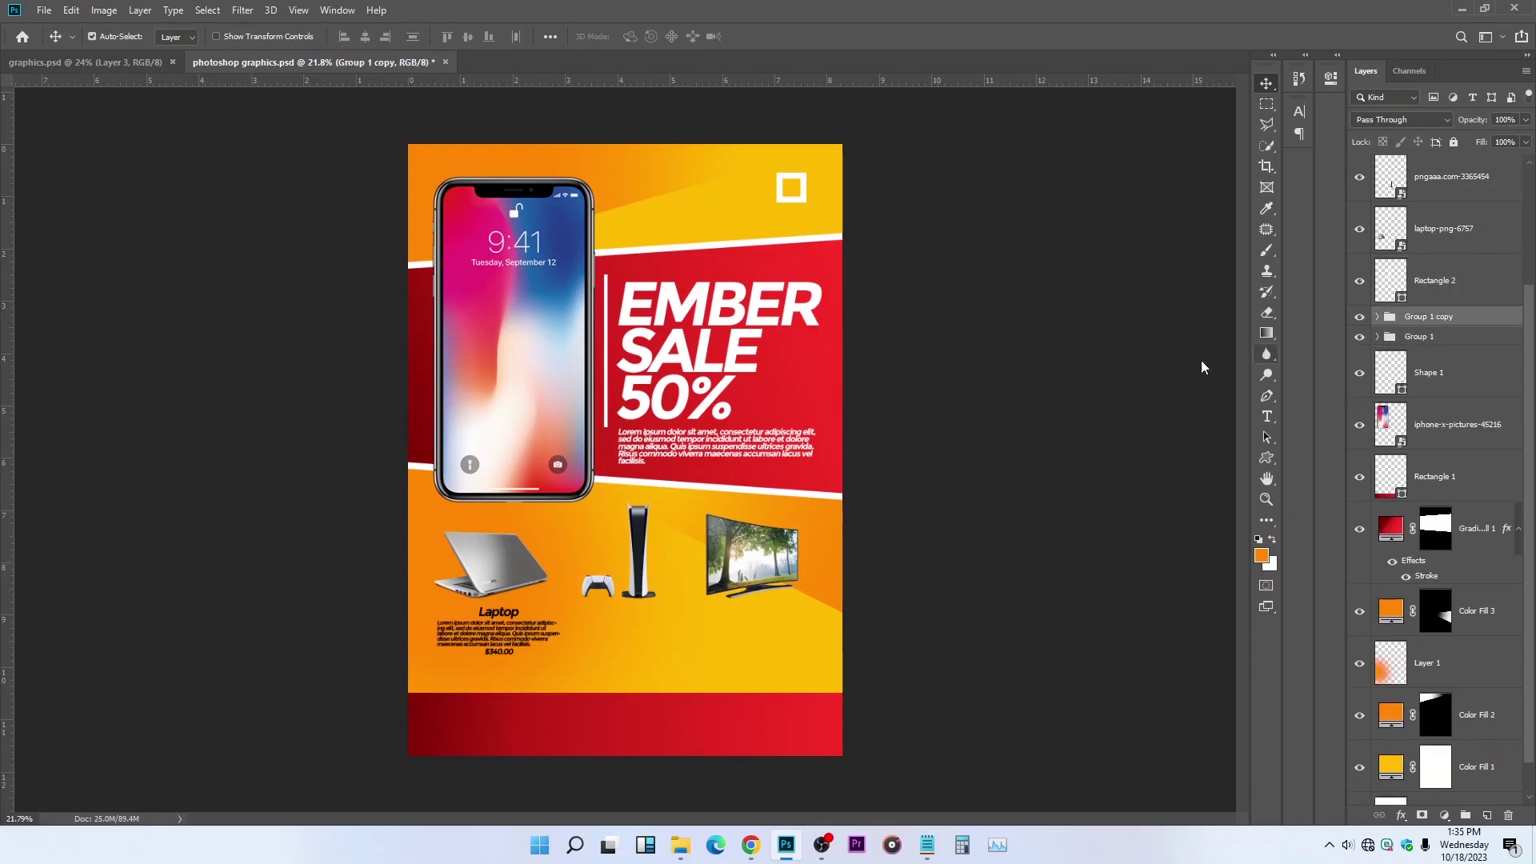
{"action": "left_click_drag", "start_coordinate": [587, 612], "coordinate": [668, 645]}
{"action": "scroll", "coordinate": [723, 620], "scroll_direction": "up", "scroll_amount": 2}
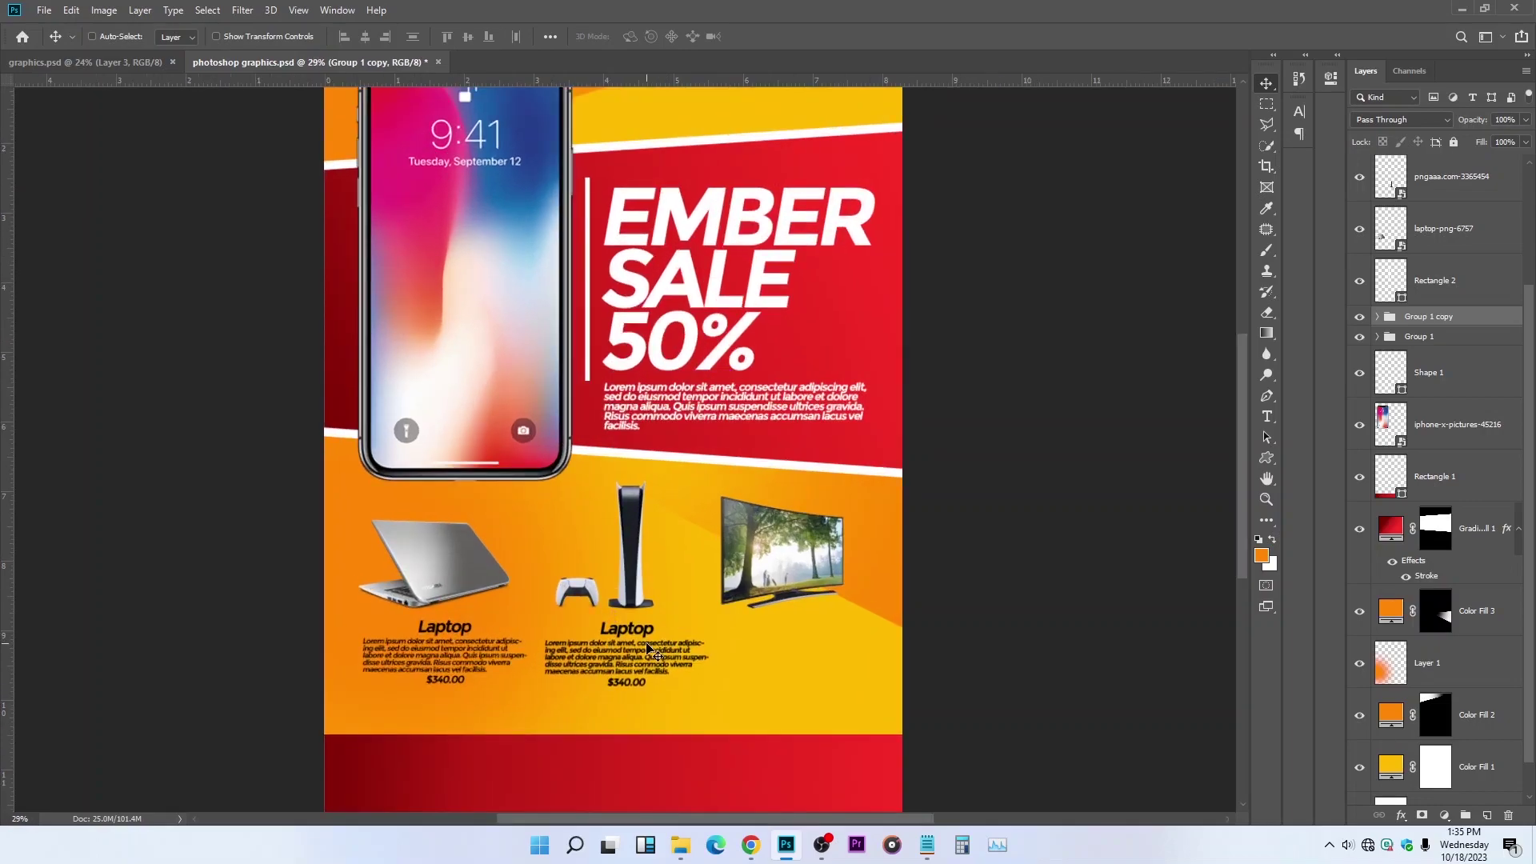
{"action": "scroll", "coordinate": [668, 645], "scroll_direction": "up", "scroll_amount": 1}
Step: Retitle the copied label 'Playstation5' and centre it under the console
{"action": "key", "text": "t"}
{"action": "left_click", "coordinate": [686, 618]}
{"action": "key", "text": "ctrl+a"}
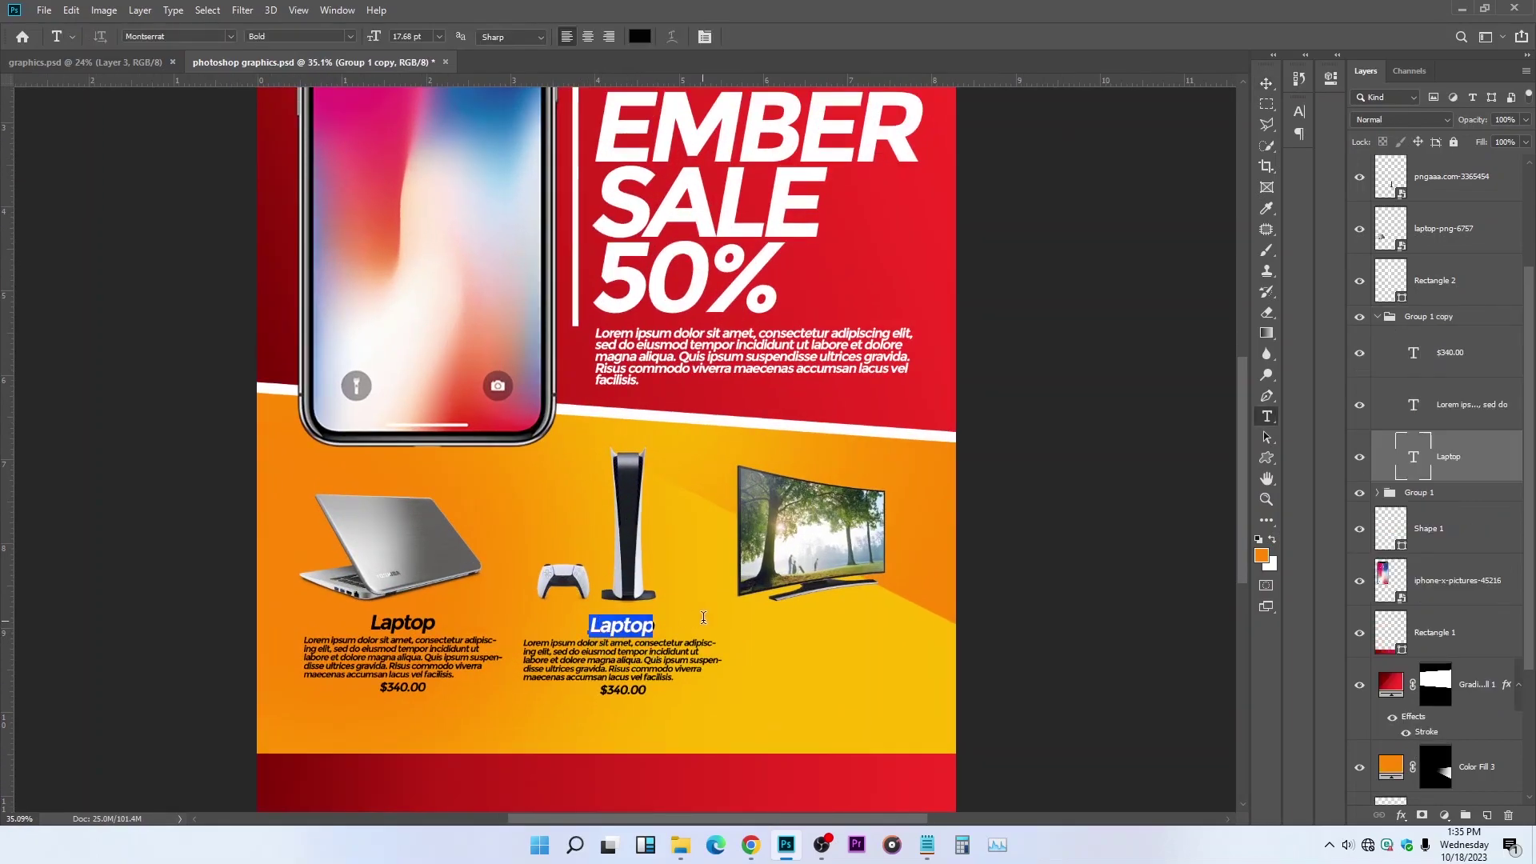
{"action": "type", "text": "P"}
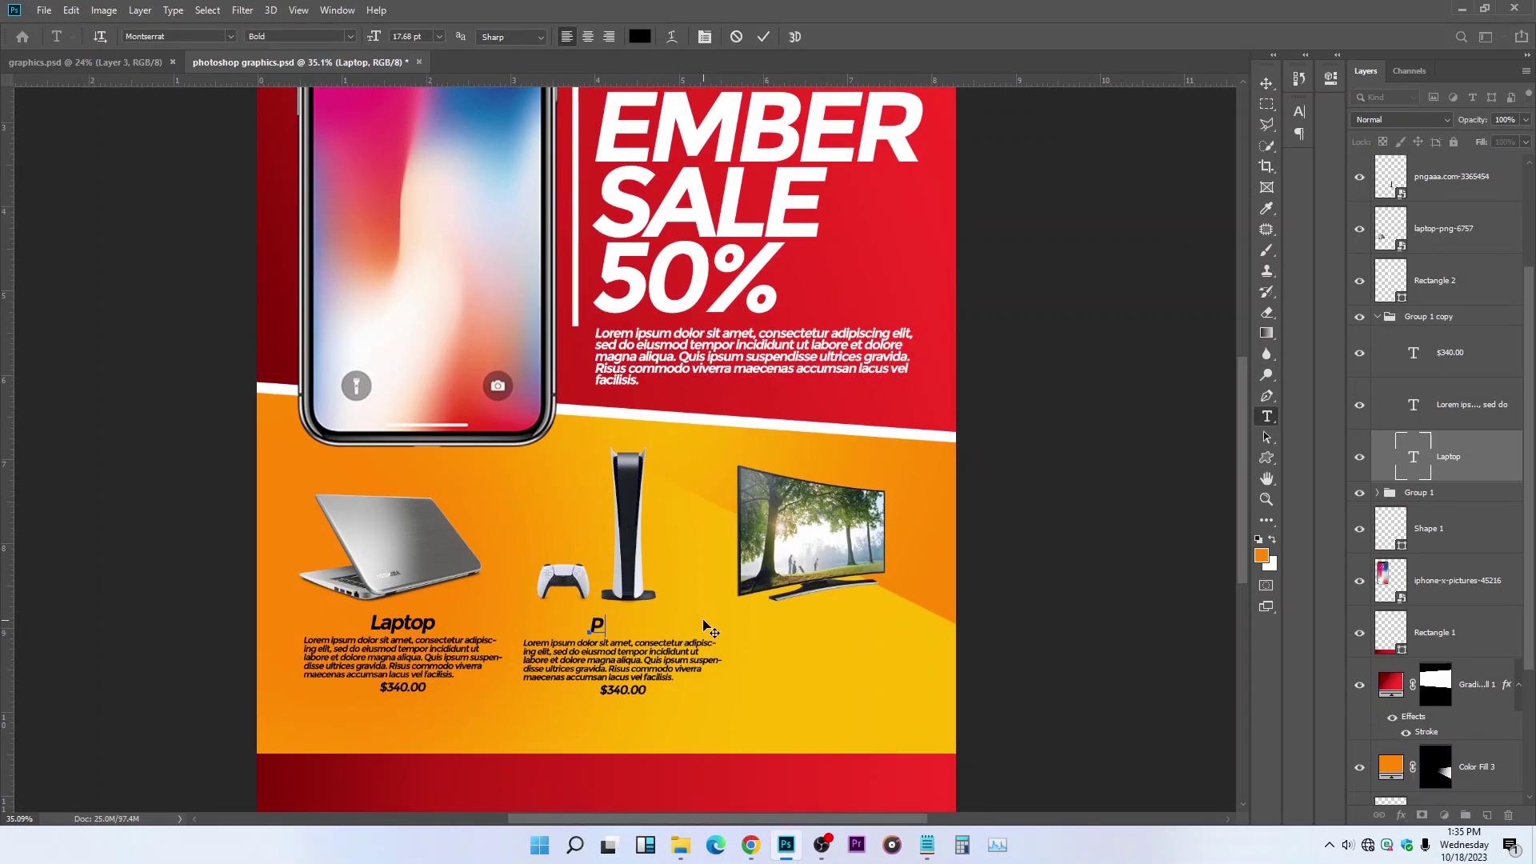
{"action": "type", "text": "laystation5"}
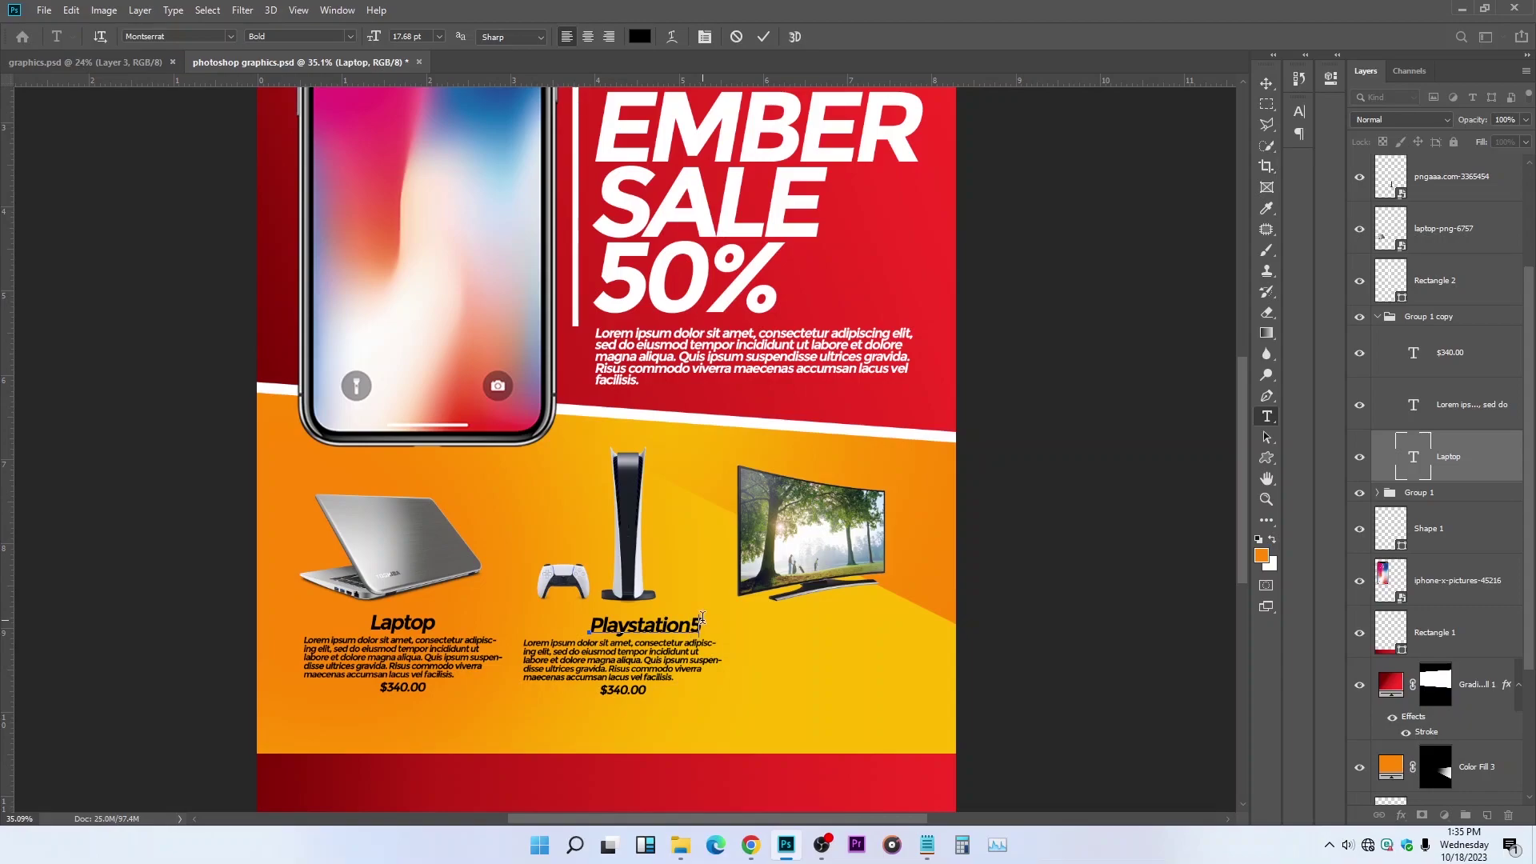
{"action": "left_click", "coordinate": [763, 37]}
{"action": "left_click", "coordinate": [1266, 83]}
{"action": "mouse_move", "coordinate": [791, 398]}
{"action": "left_mouse_down"}
{"action": "mouse_move", "coordinate": [751, 396]}
{"action": "mouse_move", "coordinate": [766, 399]}
{"action": "left_mouse_up"}
{"action": "scroll", "coordinate": [617, 735], "scroll_direction": "up", "scroll_amount": 2}
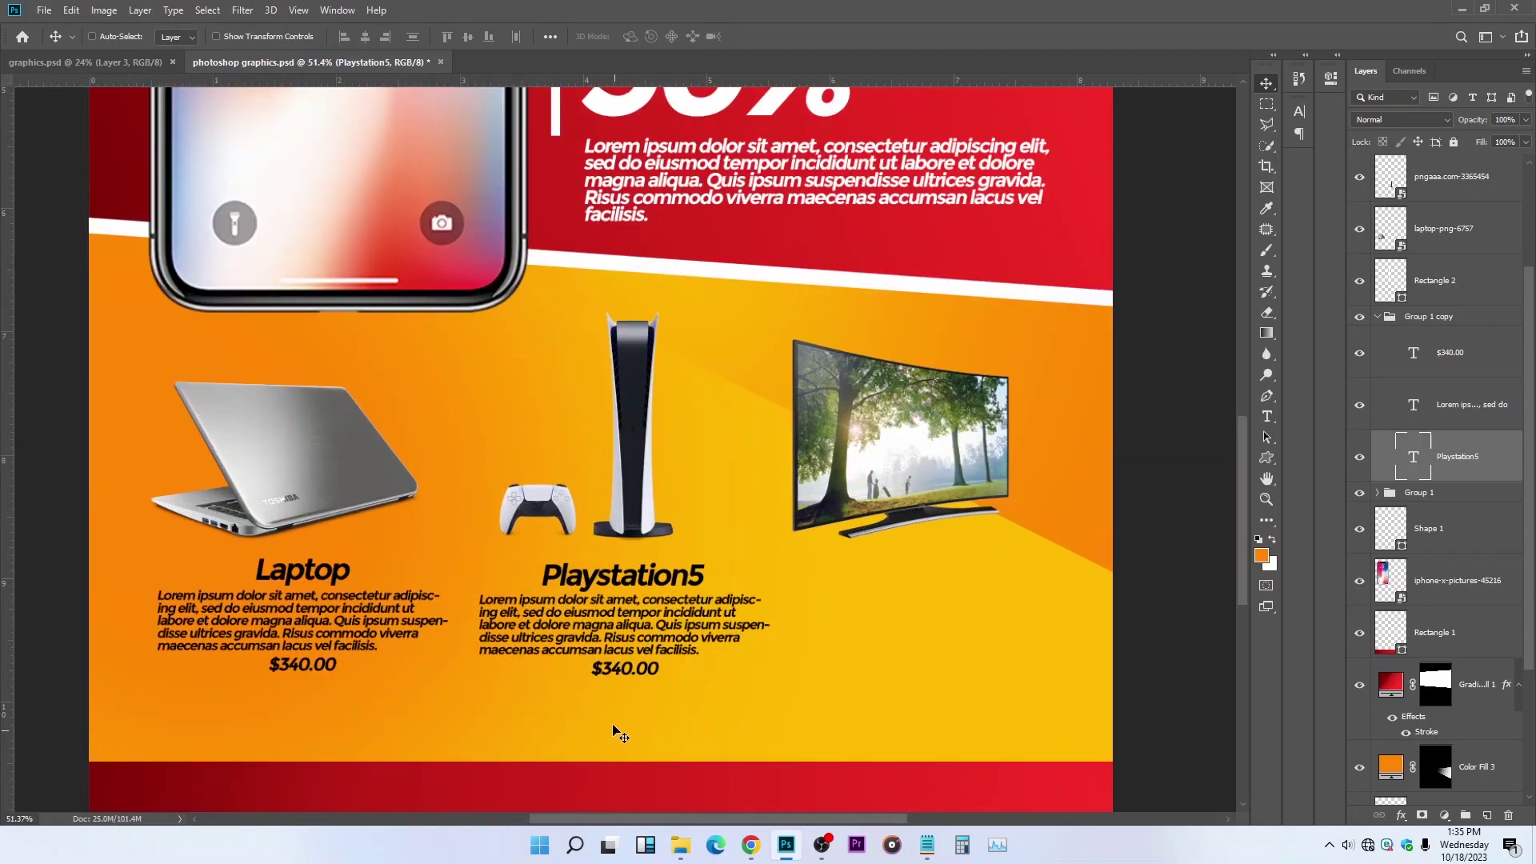
Step: Change the copied price to $510.00
{"action": "key", "text": "t"}
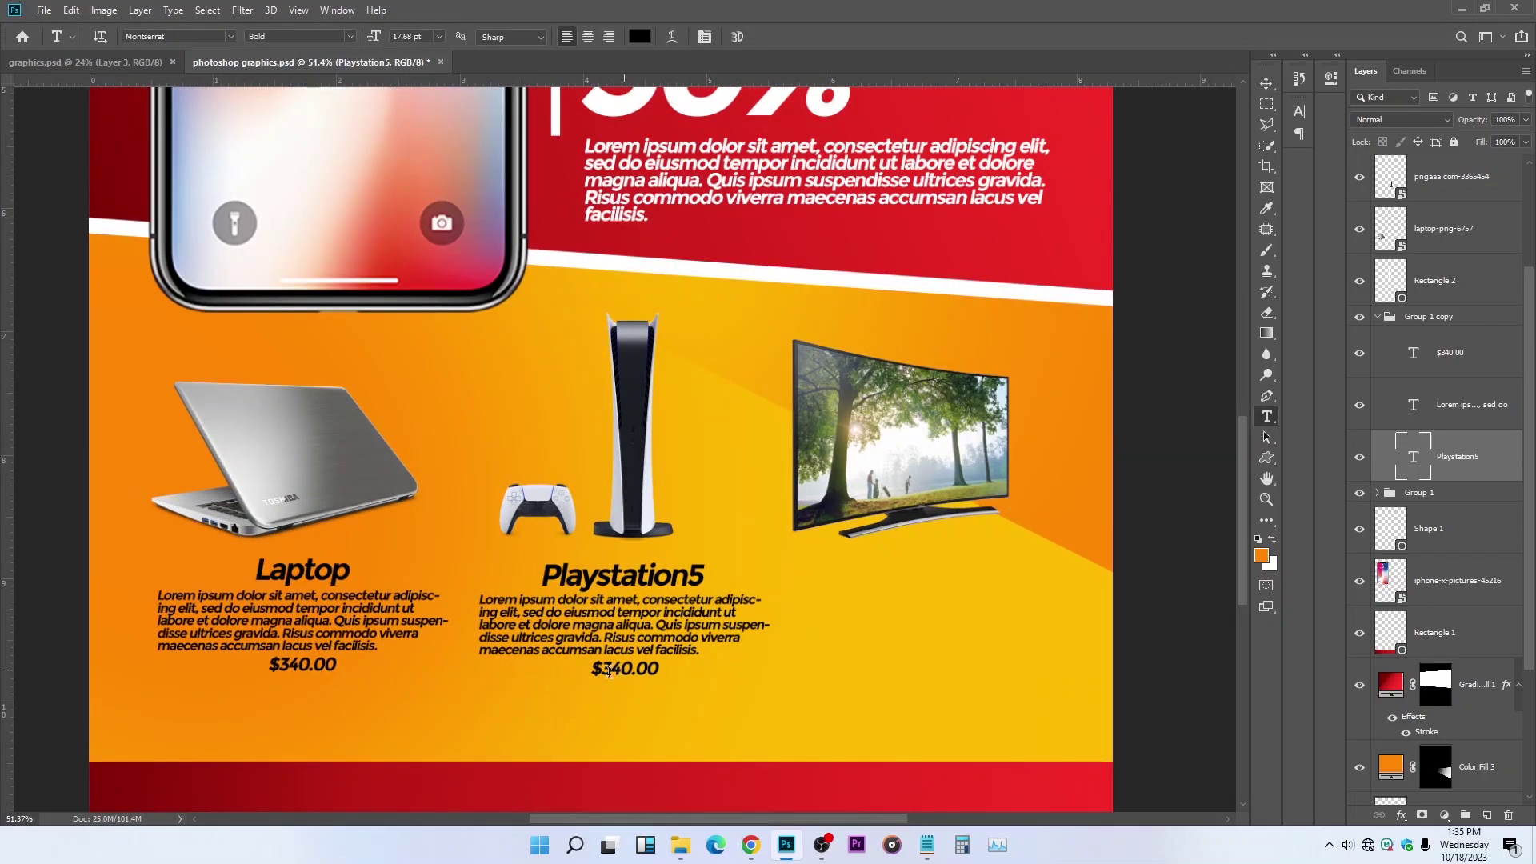
{"action": "left_click_drag", "start_coordinate": [614, 670], "coordinate": [602, 670]}
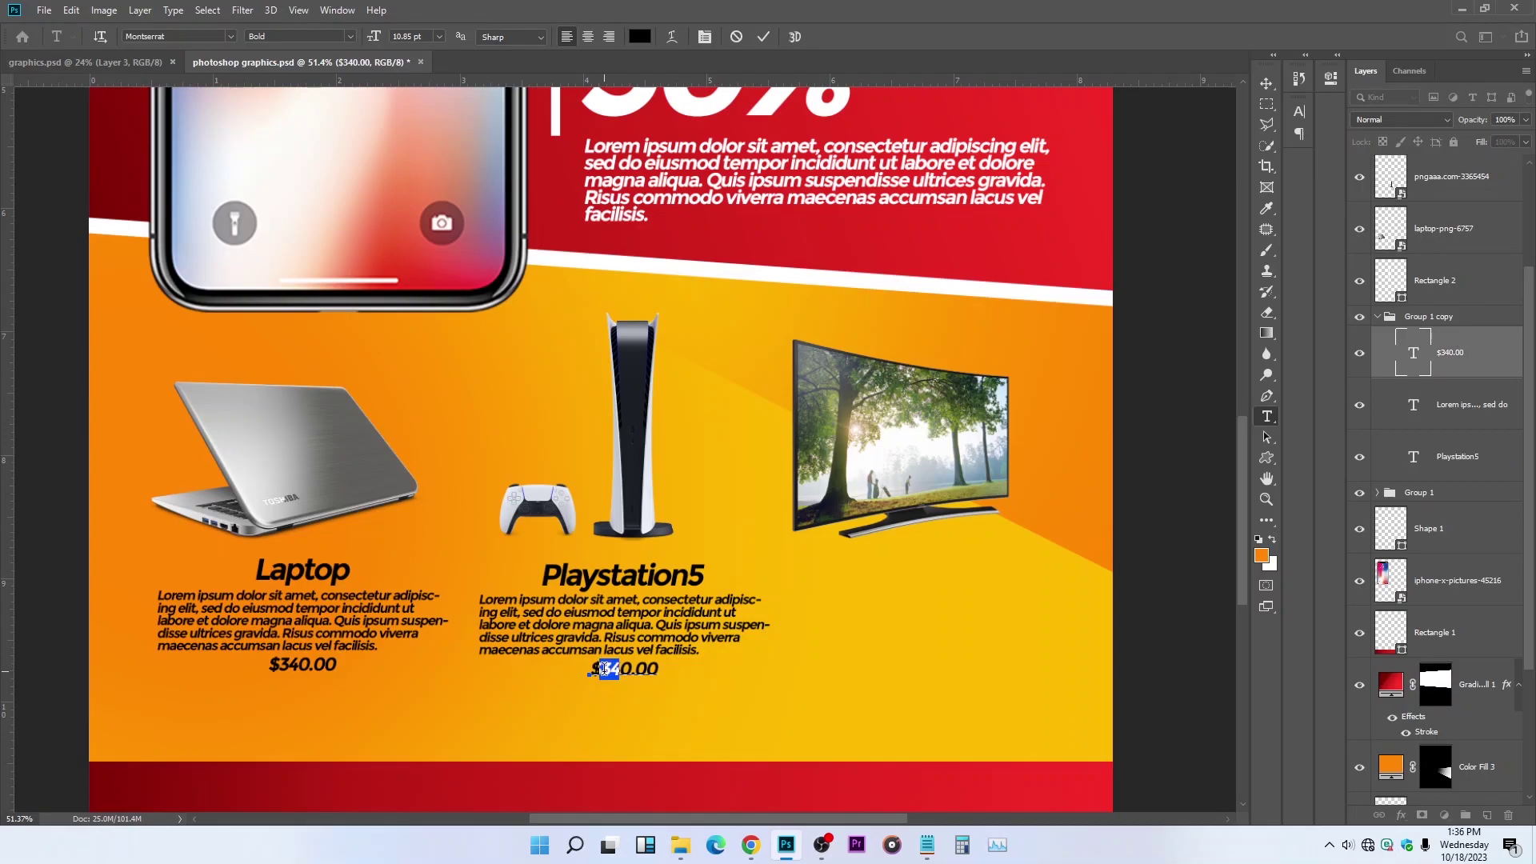
{"action": "type", "text": "10"}
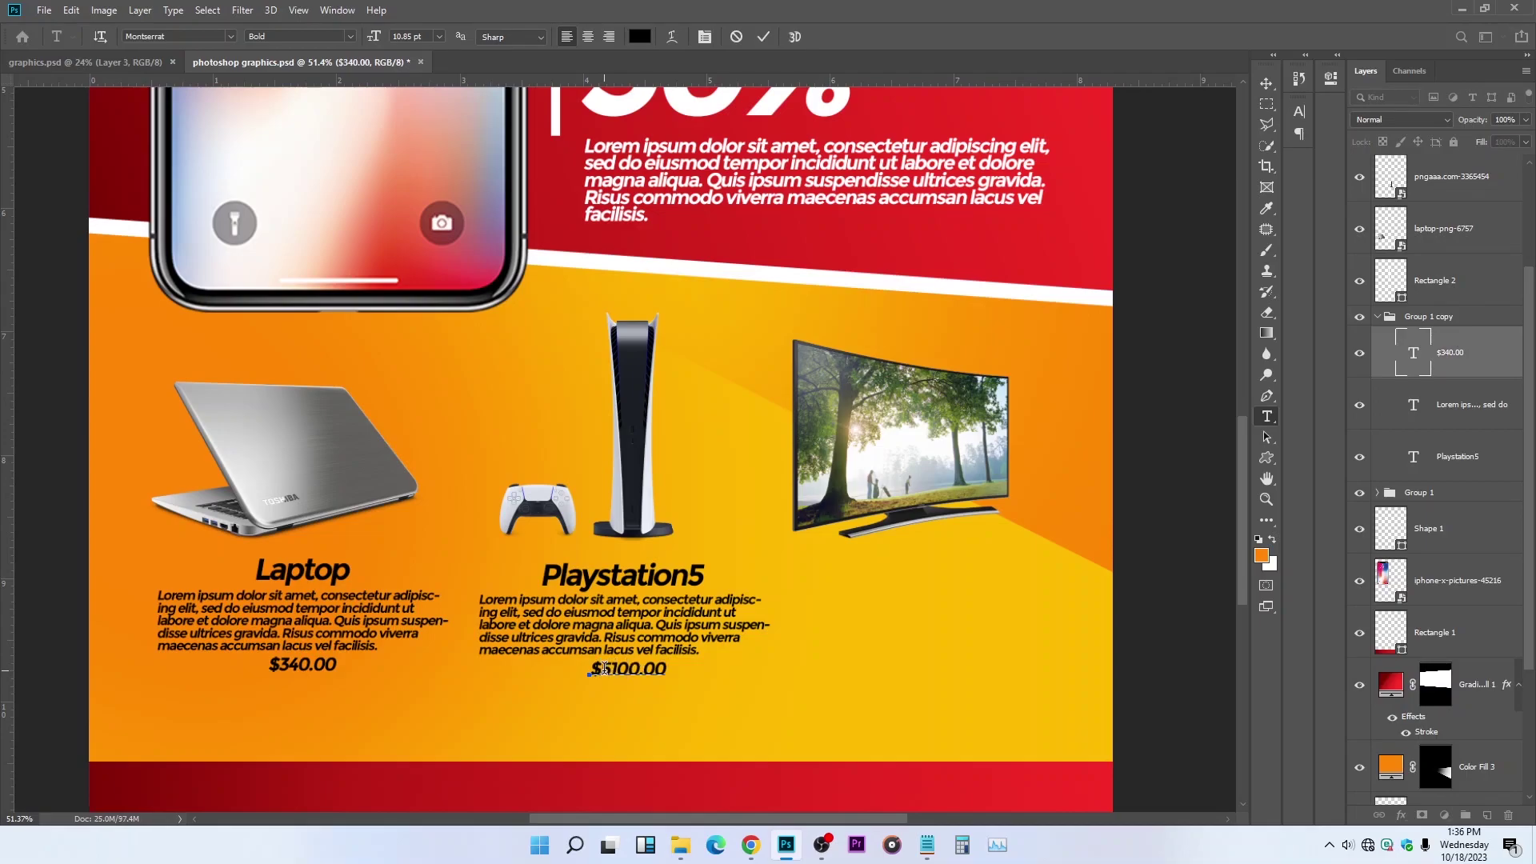
{"action": "key", "text": "Delete"}
{"action": "left_click", "coordinate": [763, 36]}
{"action": "left_click", "coordinate": [1266, 83]}
{"action": "scroll", "coordinate": [850, 470], "scroll_direction": "down", "scroll_amount": 3}
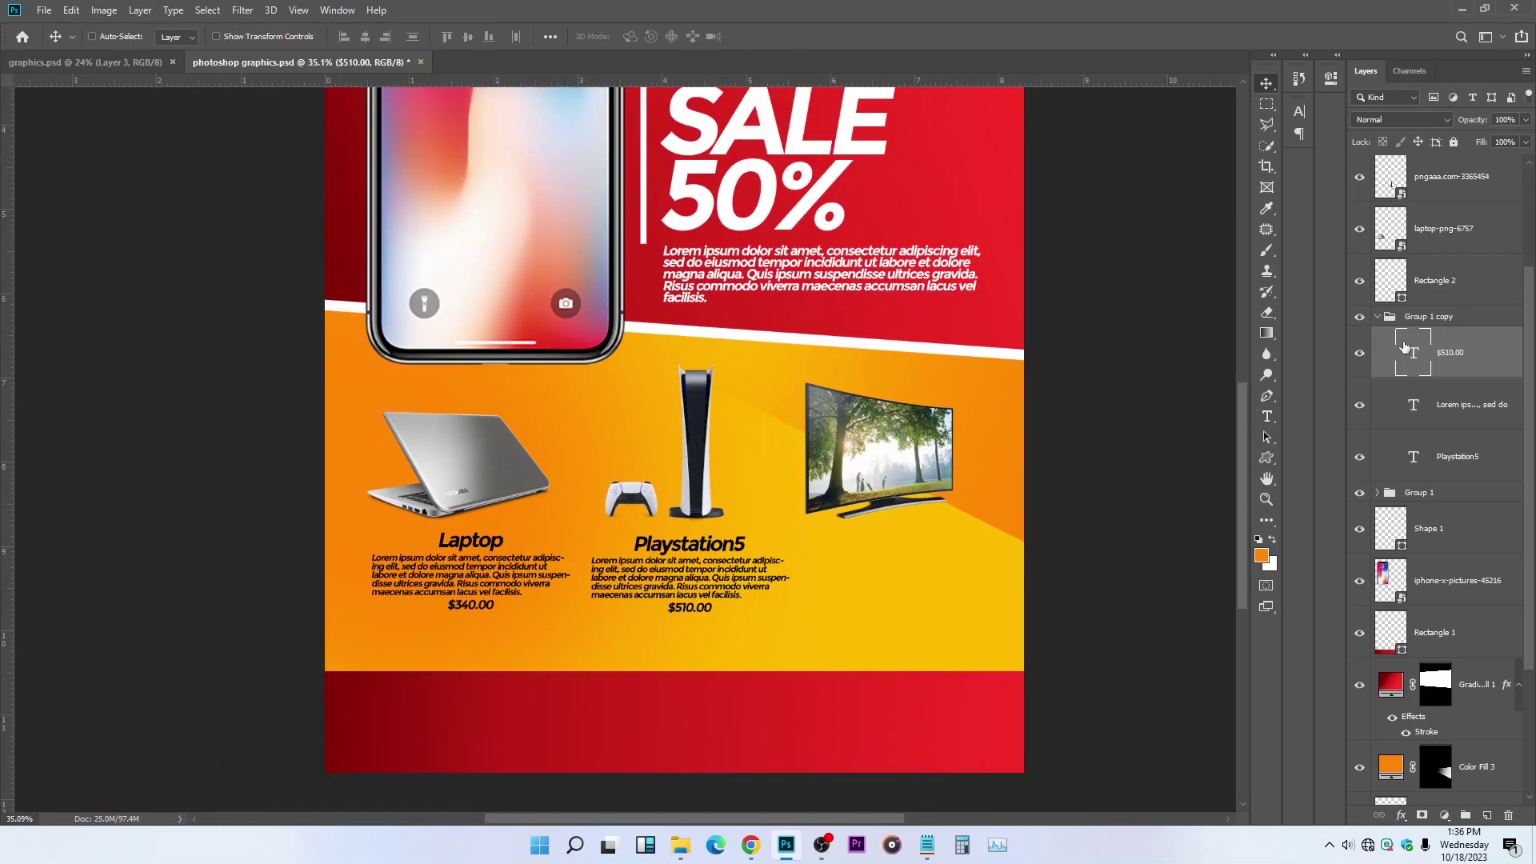
Step: Duplicate the Playstation5 label under the TV and retitle it 'Plasma Tv'
{"action": "left_click", "coordinate": [1377, 317]}
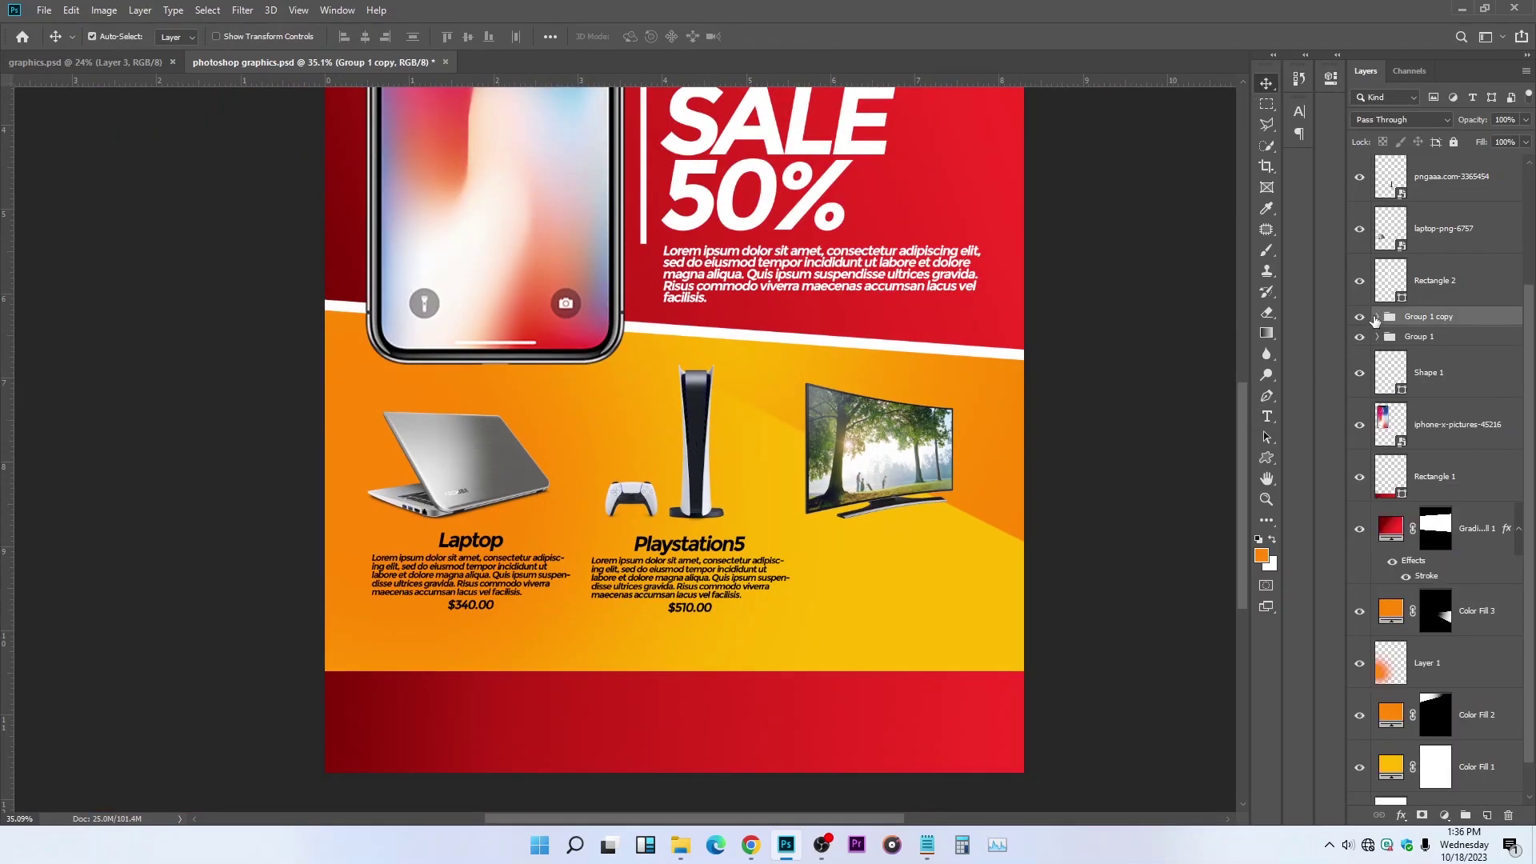
{"action": "key", "text": "ctrl+j"}
{"action": "left_click_drag", "start_coordinate": [737, 537], "coordinate": [959, 528]}
{"action": "scroll", "coordinate": [933, 558], "scroll_direction": "up", "scroll_amount": 2}
{"action": "key", "text": "t"}
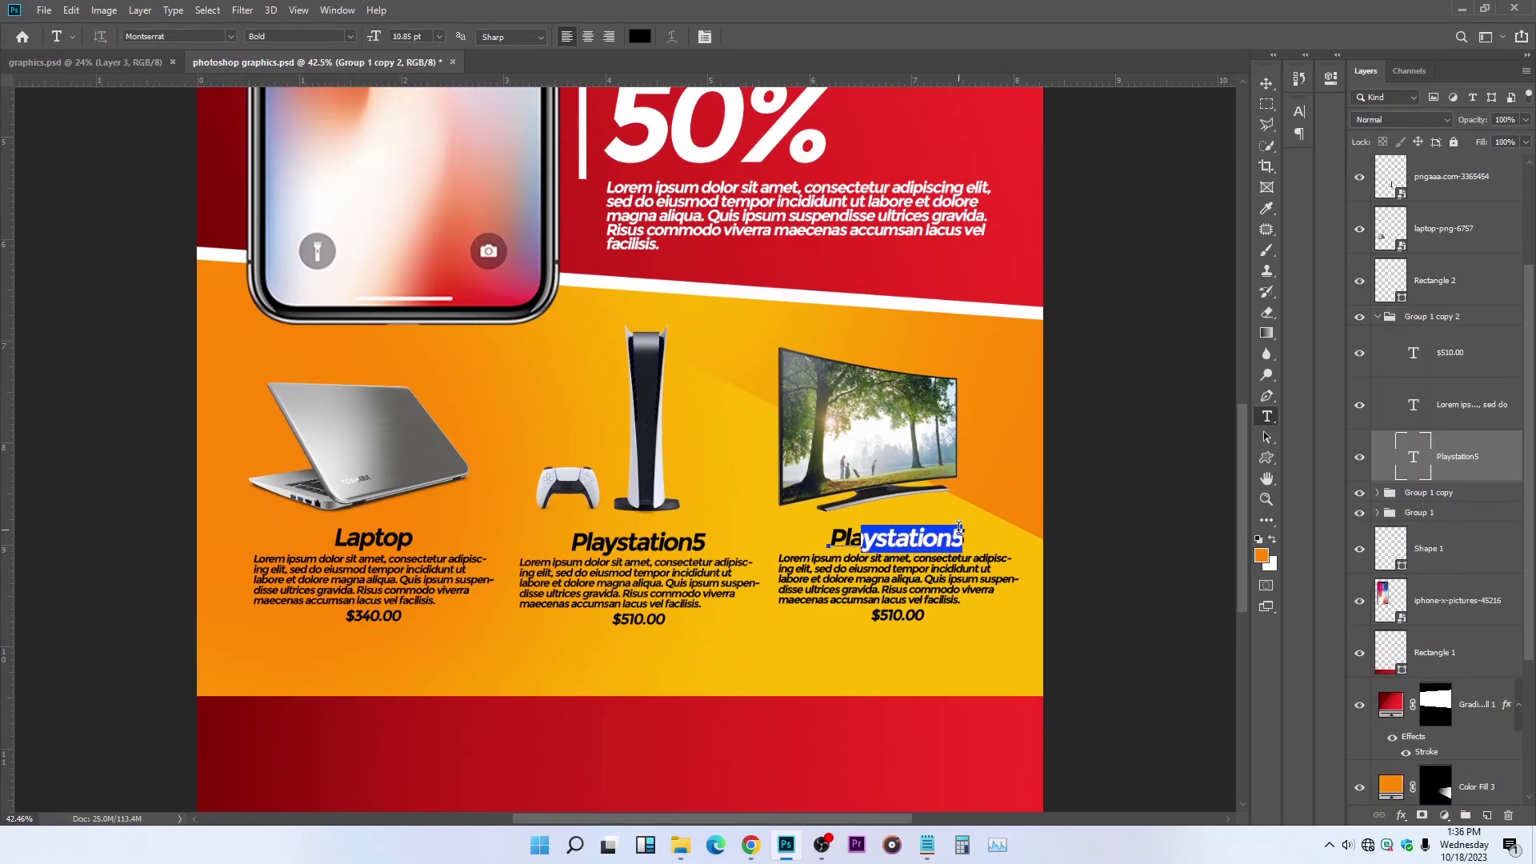
{"action": "type", "text": "sma"}
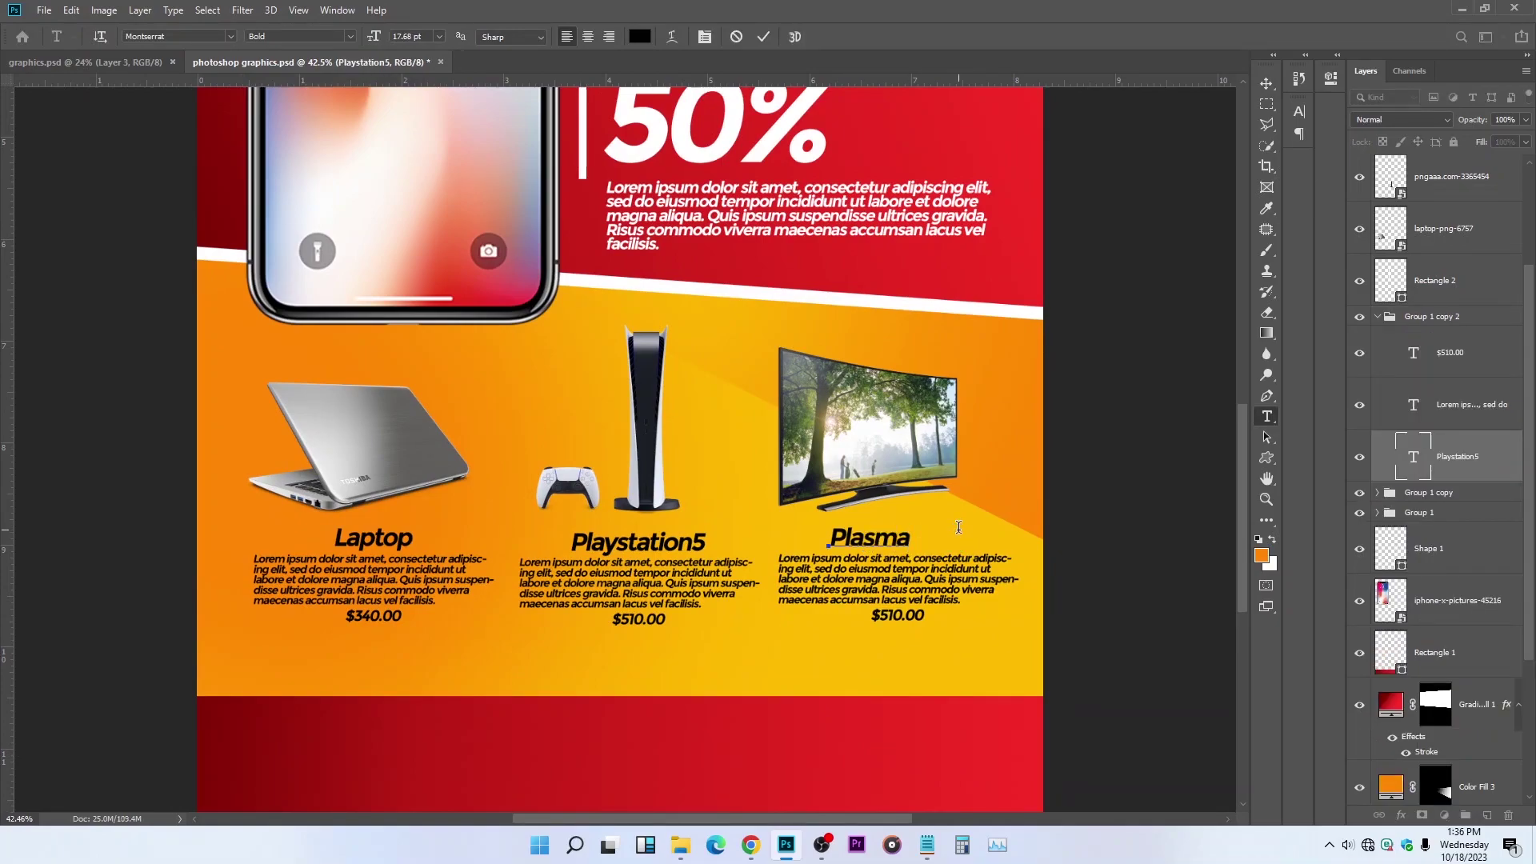
{"action": "type", "text": " Tv"}
{"action": "left_click", "coordinate": [920, 660]}
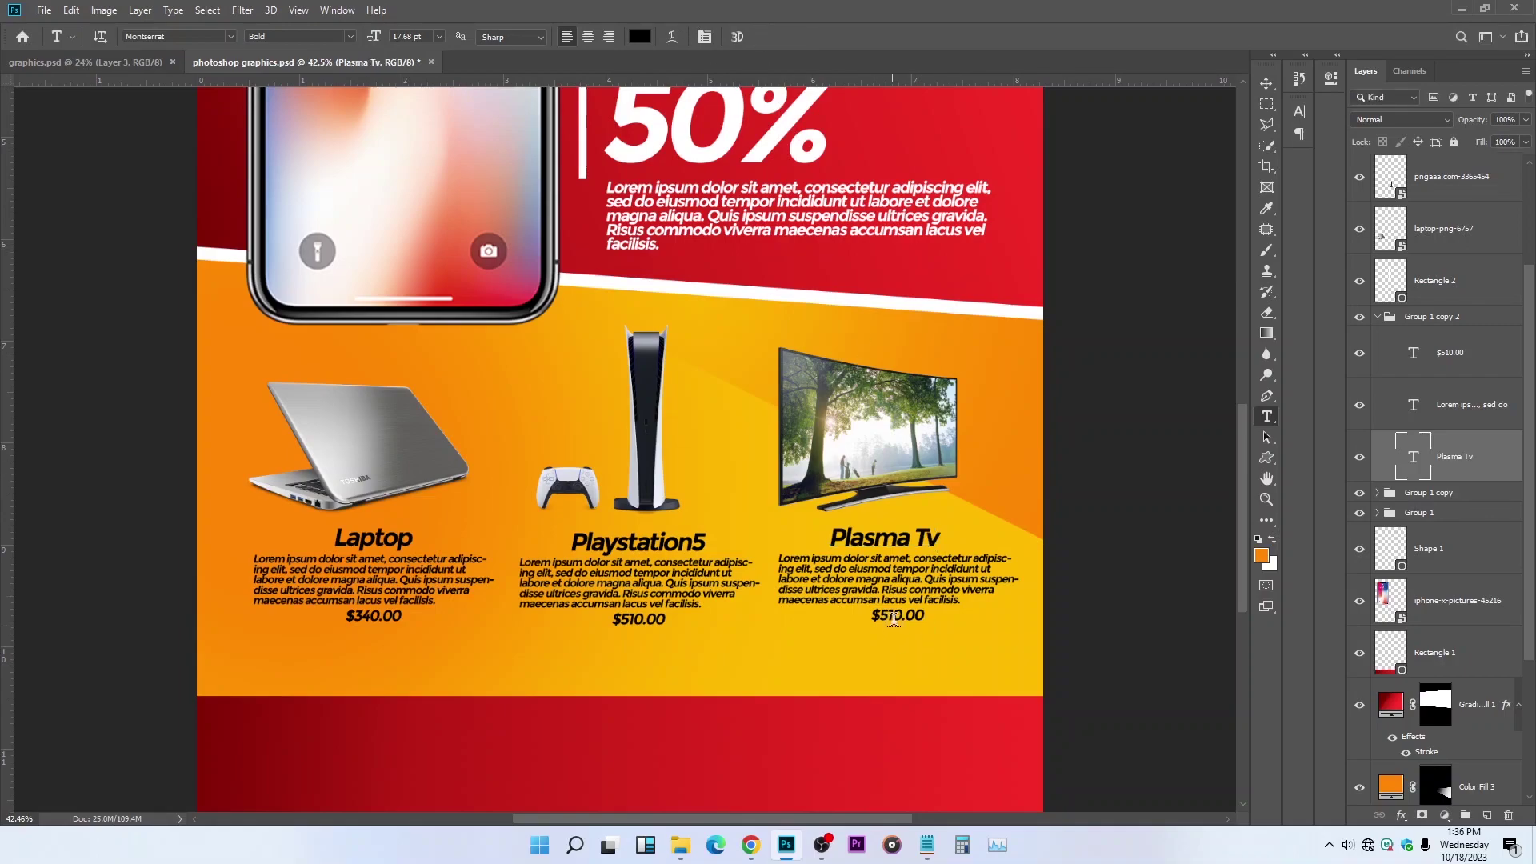
Step: Change the TV label's price to $210.00
{"action": "left_click", "coordinate": [889, 618]}
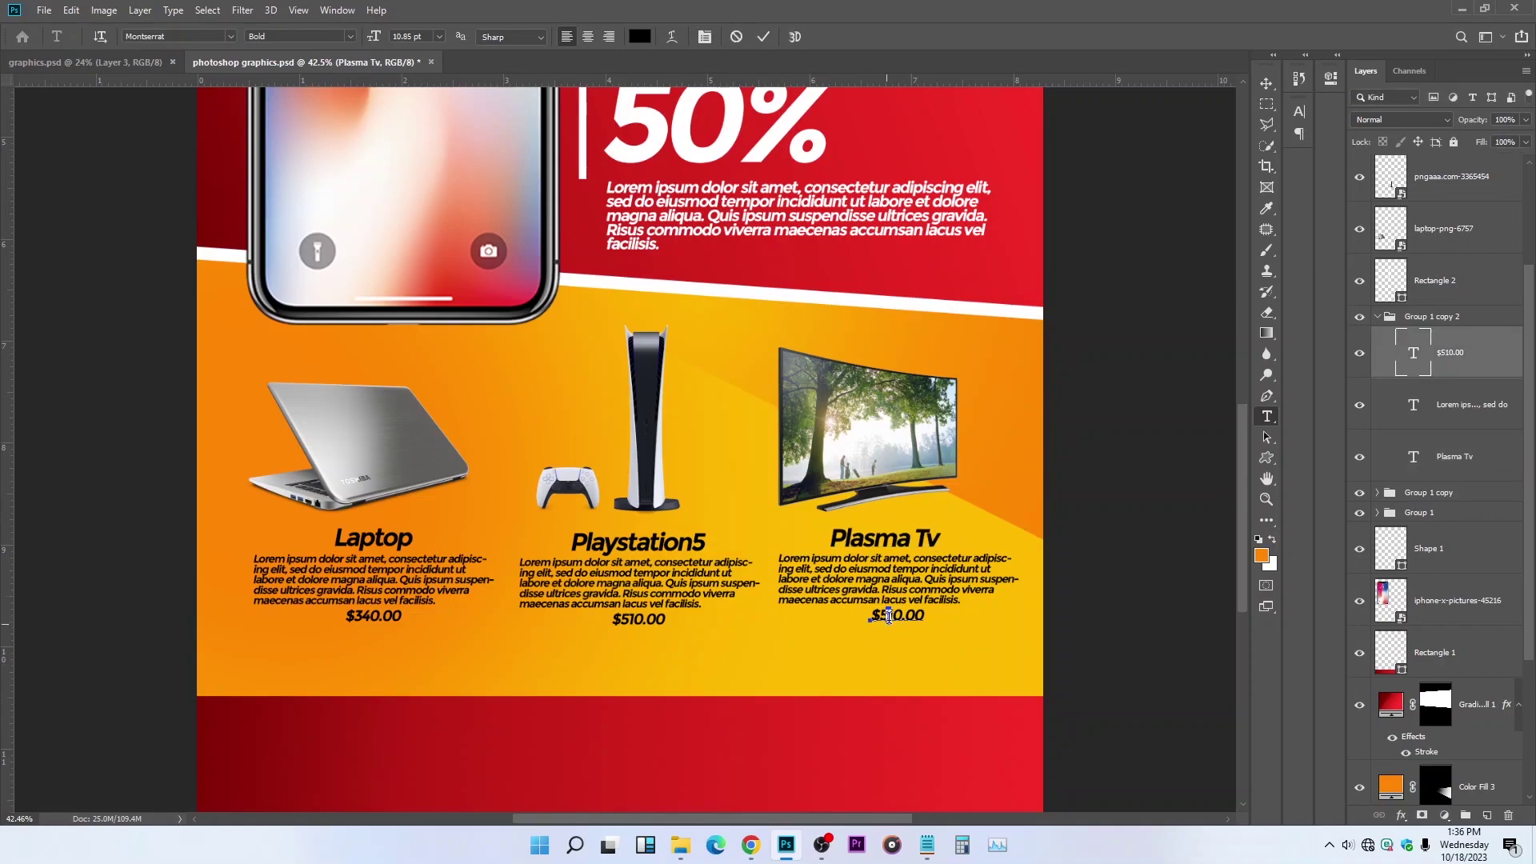
{"action": "key", "text": "Delete"}
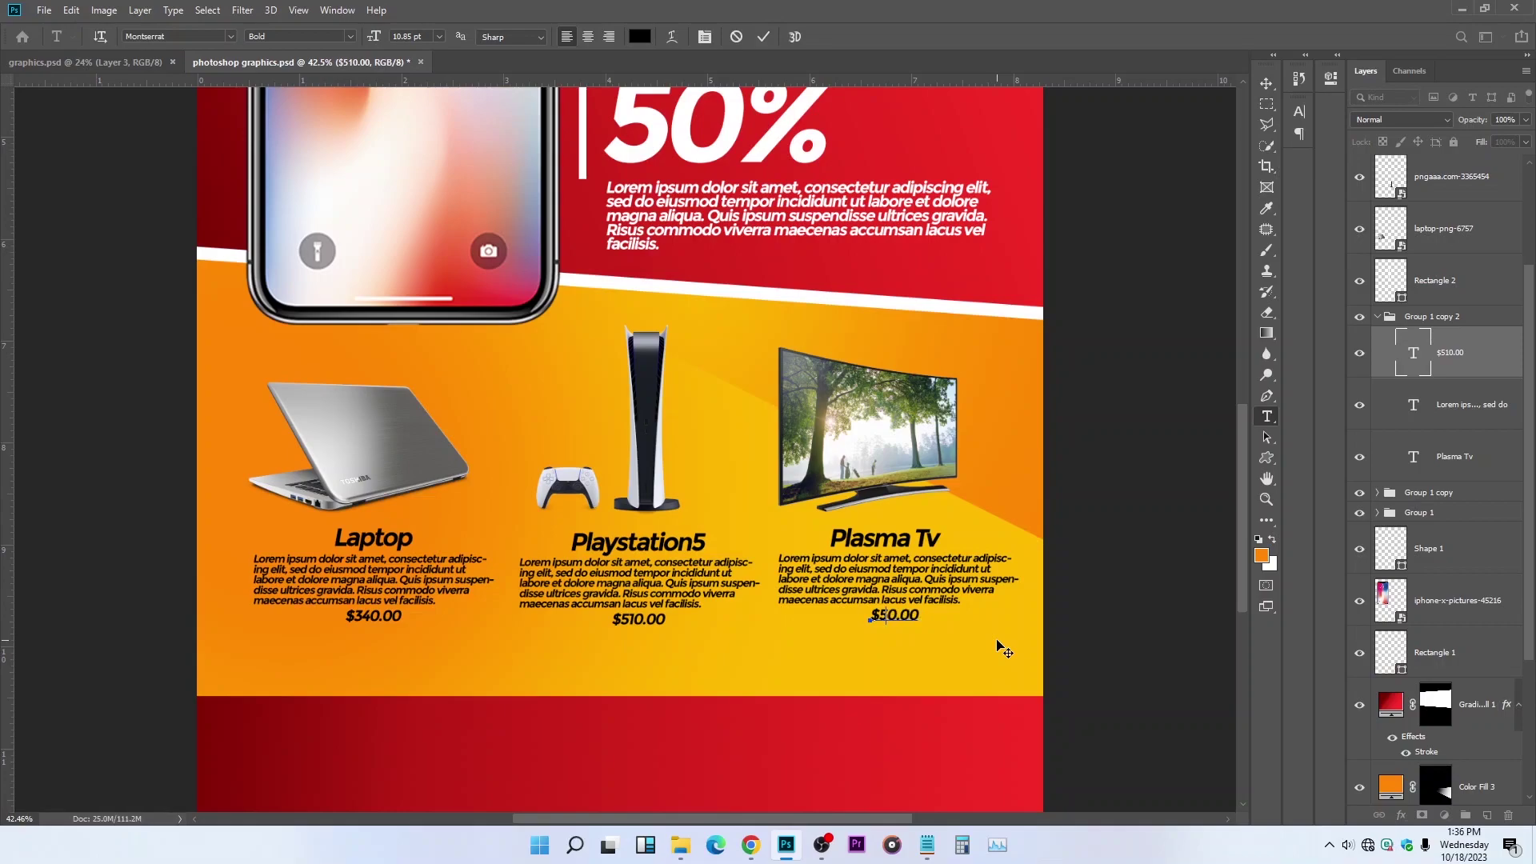
{"action": "key", "text": "BackSpace"}
{"action": "type", "text": "21"}
{"action": "key", "text": "ctrl+Return"}
{"action": "key", "text": "v"}
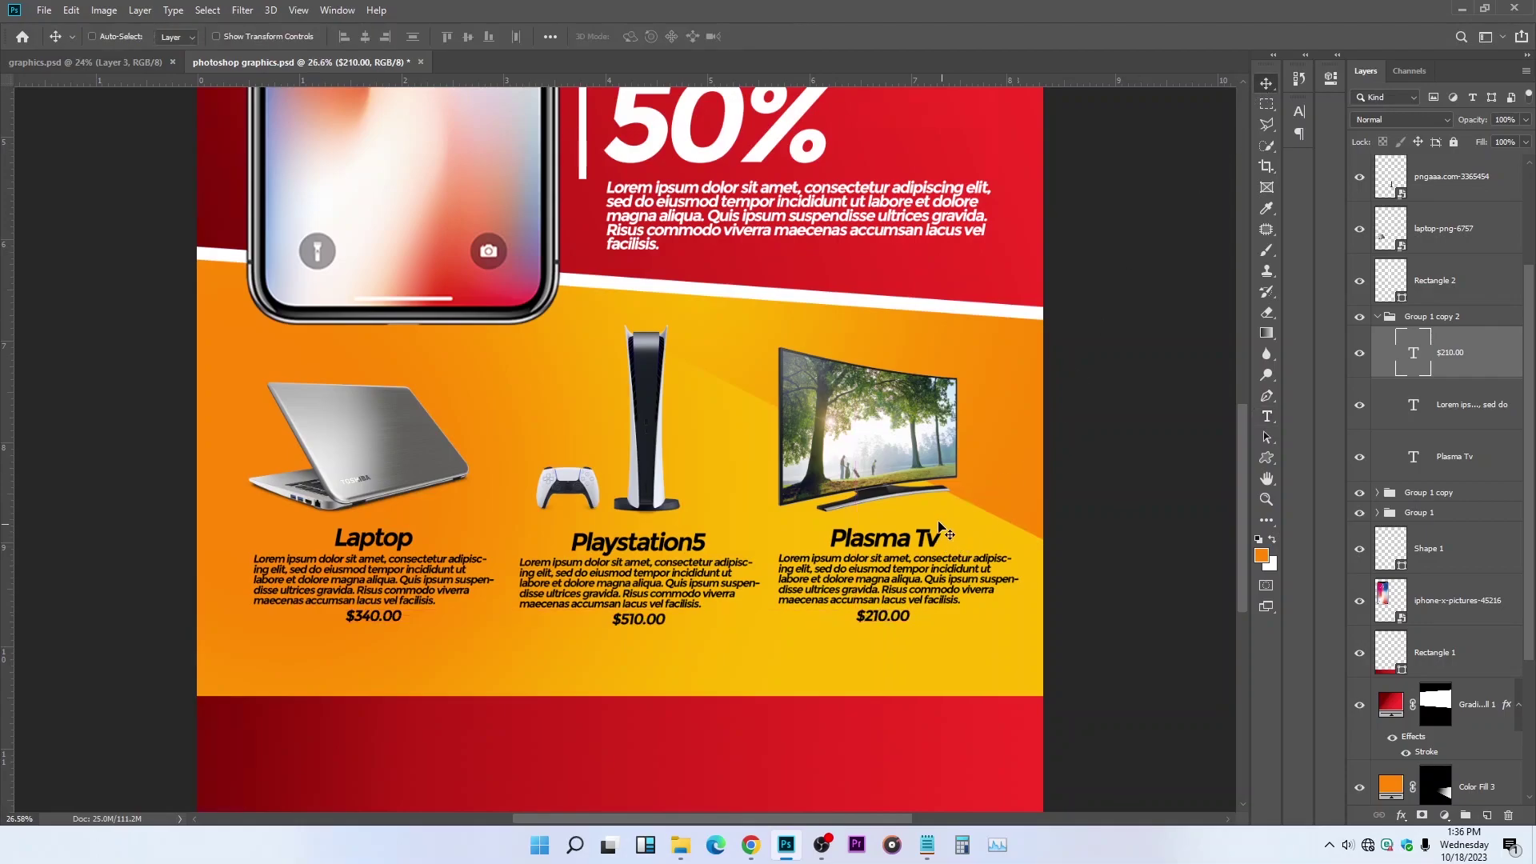
{"action": "scroll", "coordinate": [943, 530], "scroll_direction": "down", "scroll_amount": 3}
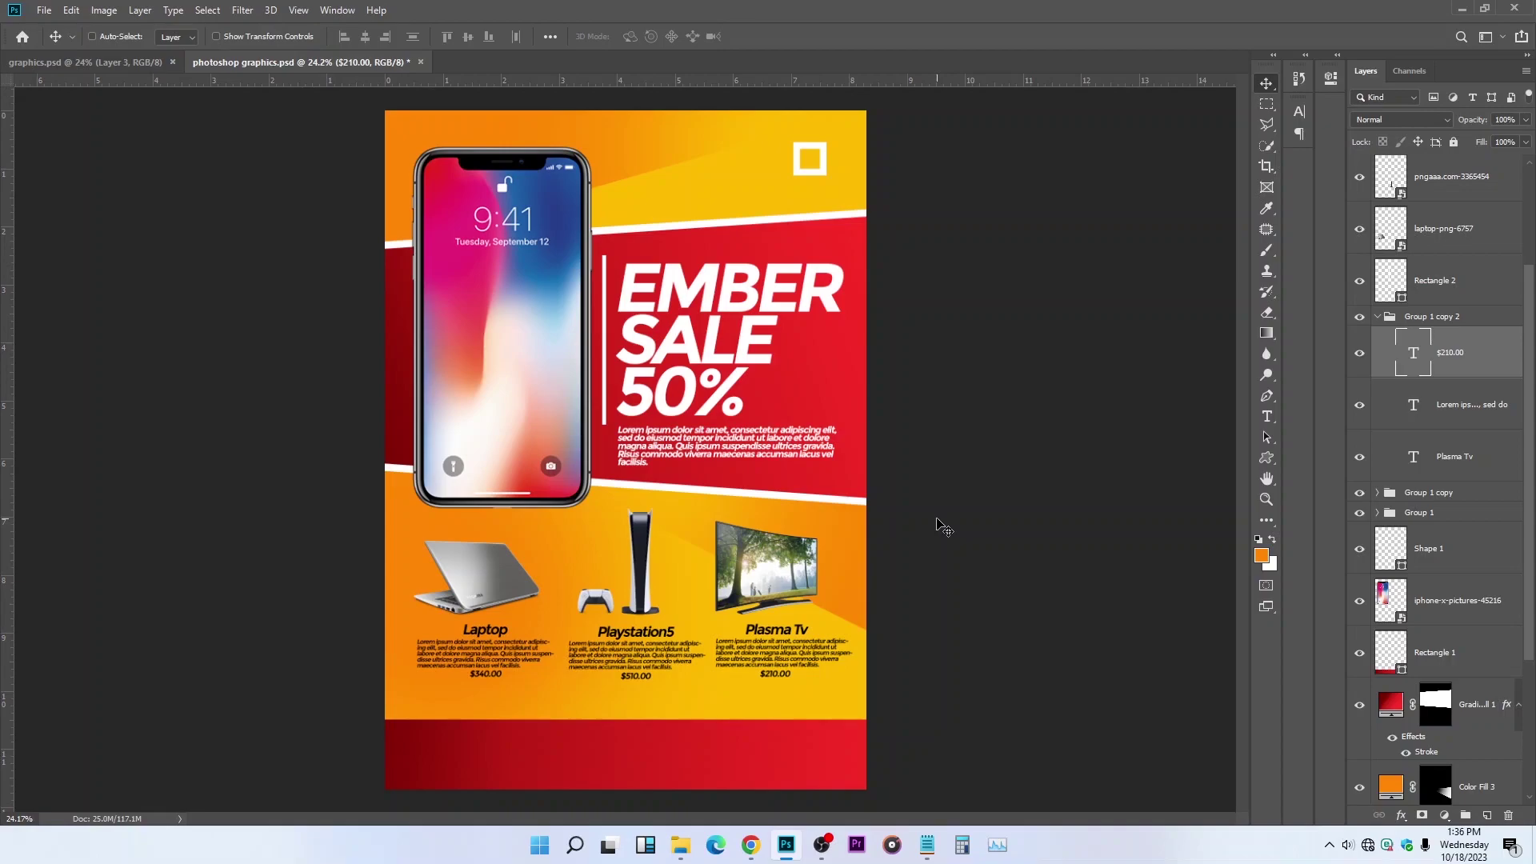
Step: Save the flyer, then find and select the pngwing.com (3) TV image layer
{"action": "key", "text": "ctrl+s"}
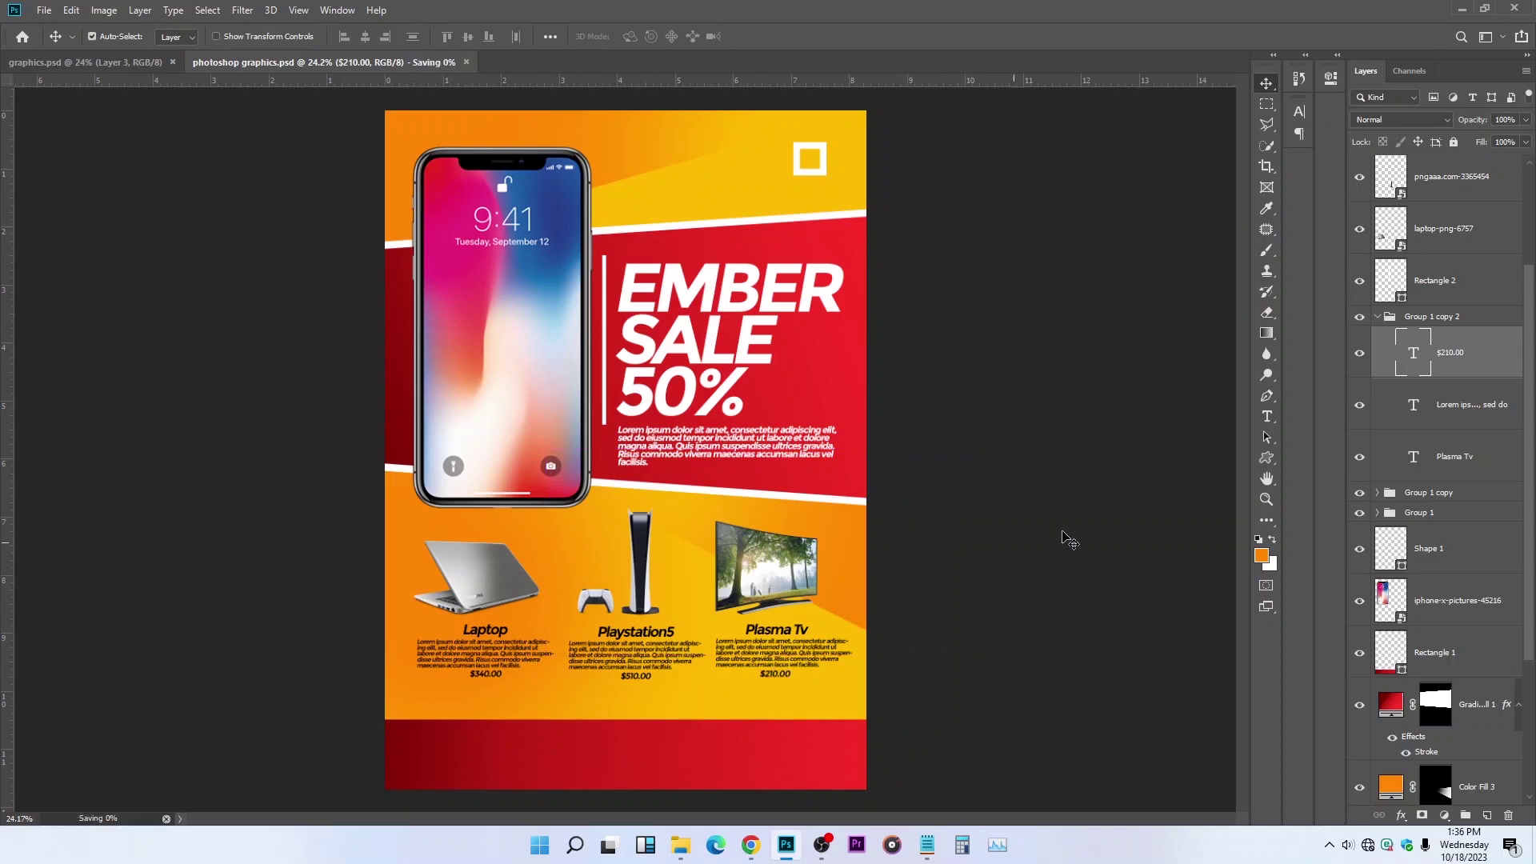
{"action": "left_click", "coordinate": [1378, 316]}
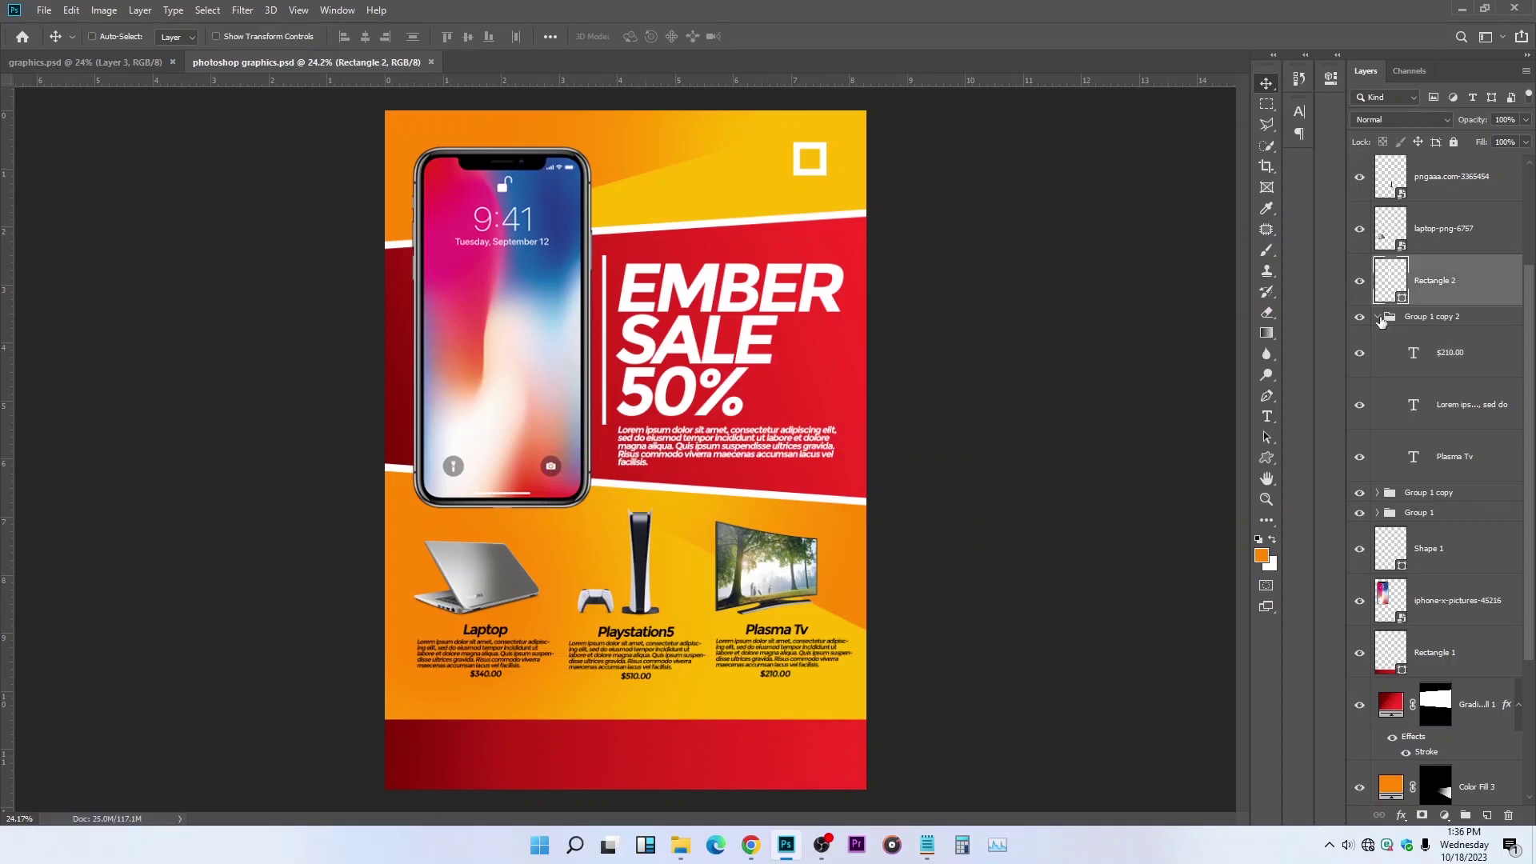
{"action": "scroll", "coordinate": [1410, 358], "scroll_direction": "up", "scroll_amount": 3}
{"action": "scroll", "coordinate": [1414, 358], "scroll_direction": "up", "scroll_amount": 1}
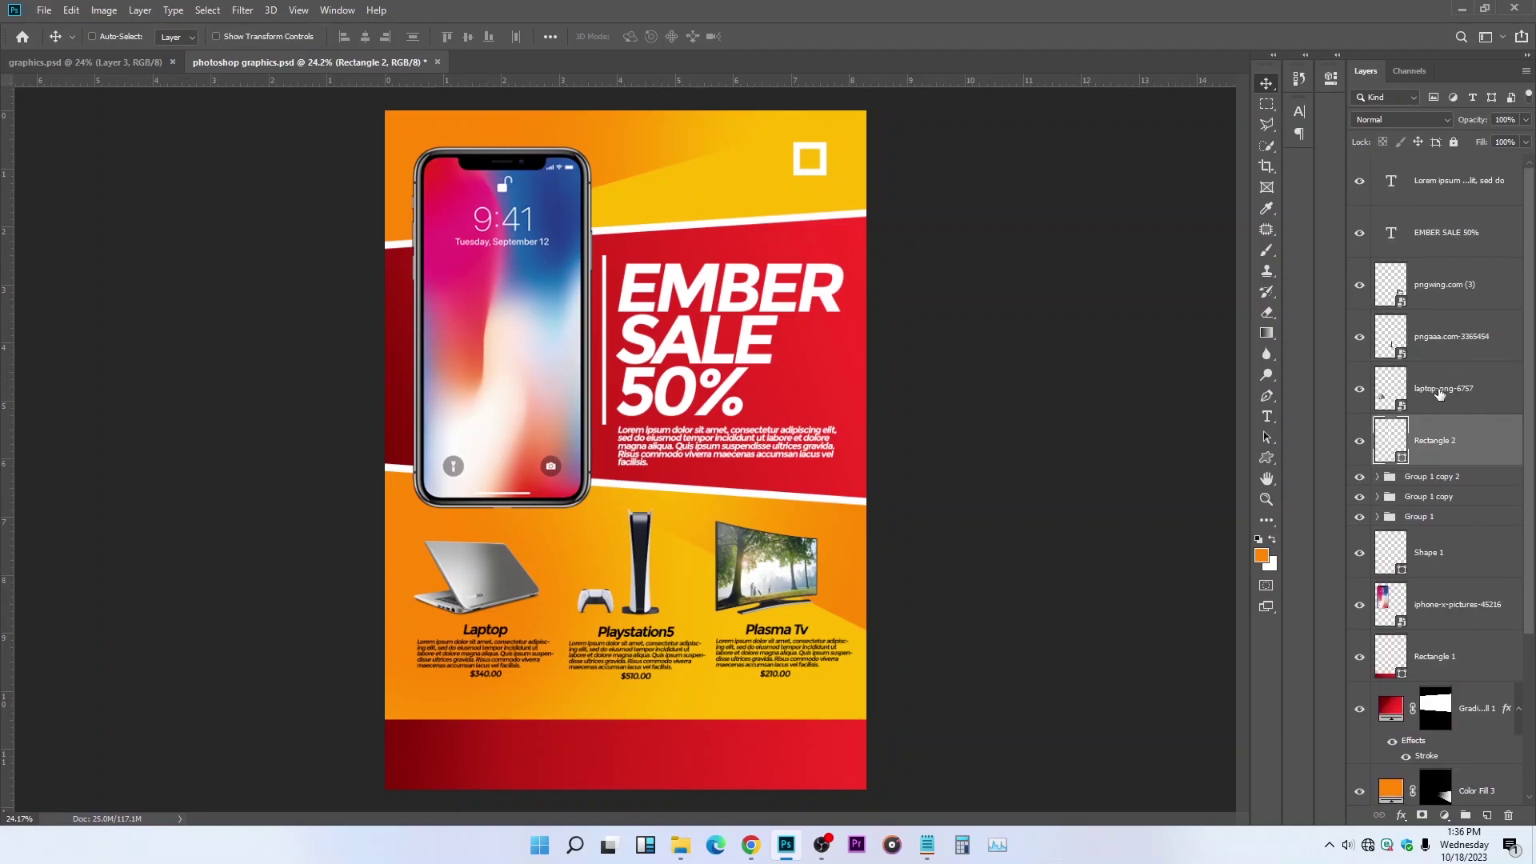
{"action": "left_click", "coordinate": [1415, 397]}
{"action": "left_click", "coordinate": [1359, 336]}
{"action": "left_click", "coordinate": [1359, 336]}
{"action": "left_click", "coordinate": [1359, 284]}
{"action": "left_click", "coordinate": [1360, 285]}
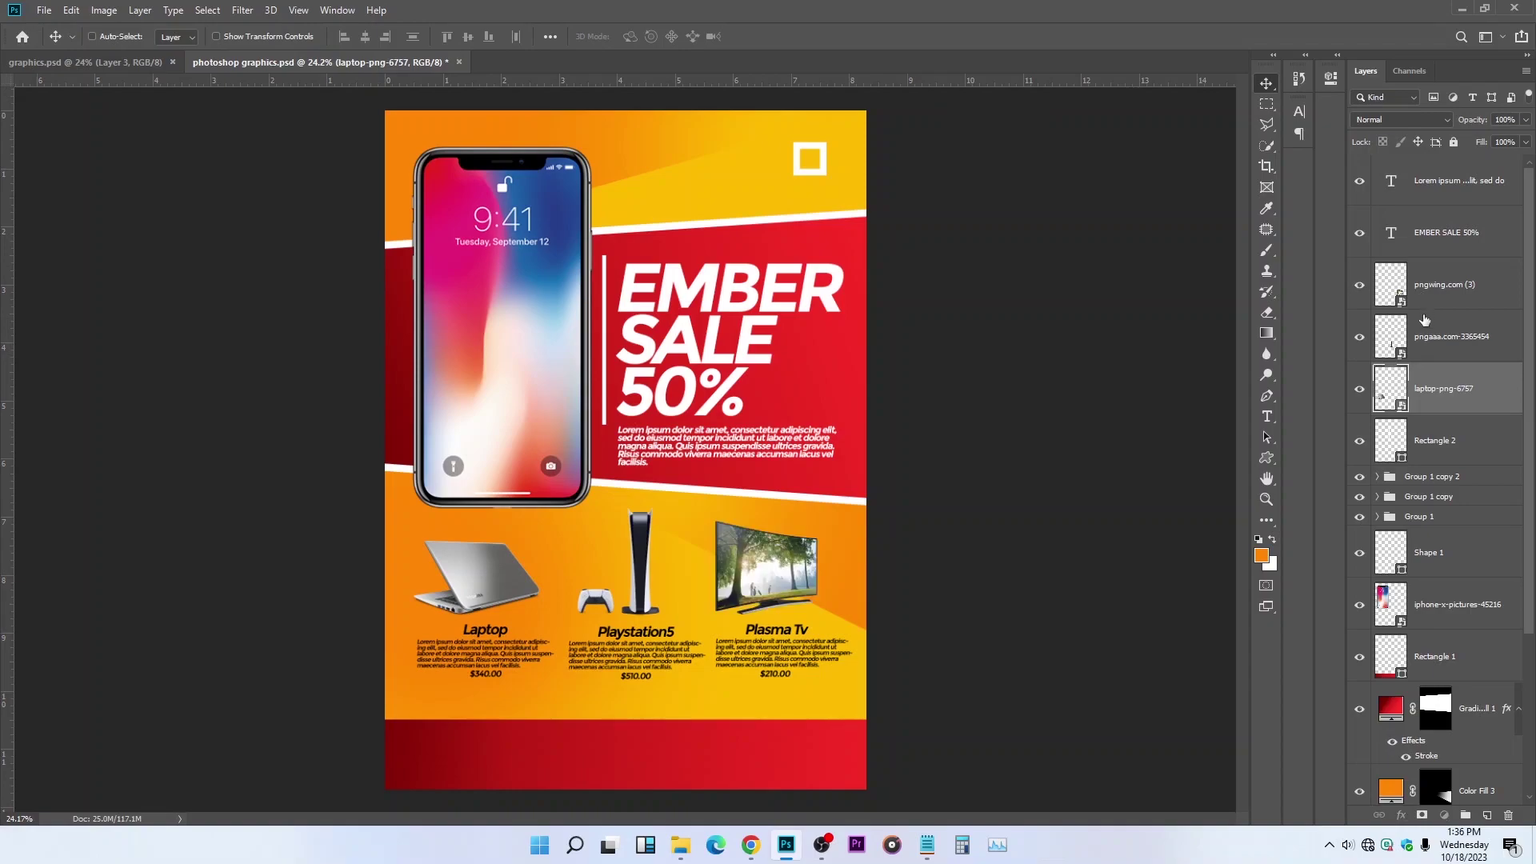
{"action": "left_click", "coordinate": [1424, 302]}
Step: Group the layers from pngwing.com (3) through Group 1 into Group 2 and check its contents
{"action": "left_click", "coordinate": [1457, 518], "text": "shift"}
{"action": "key", "text": "ctrl+g"}
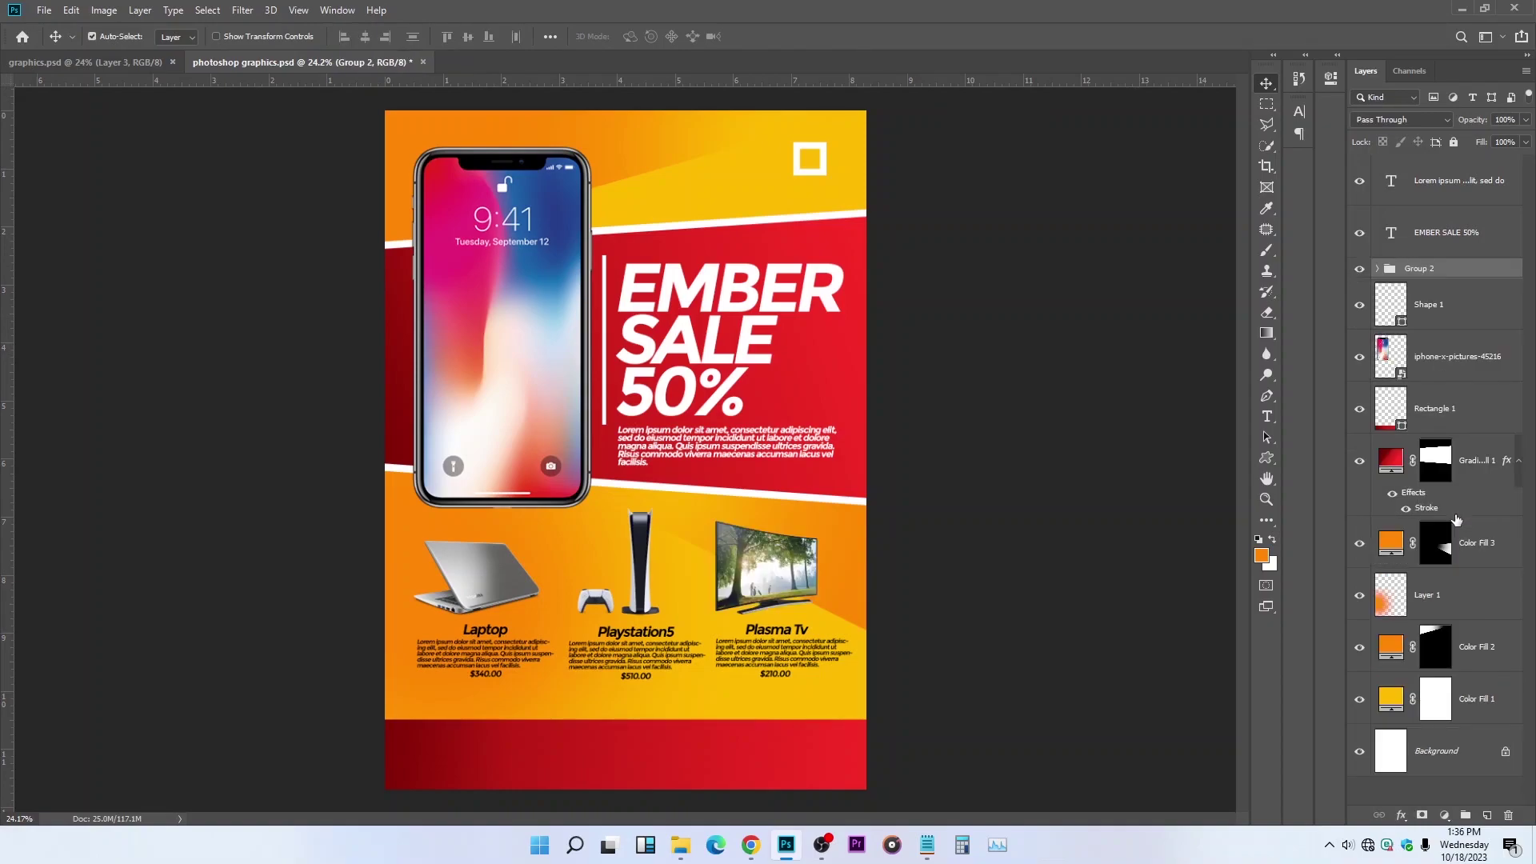
{"action": "left_click", "coordinate": [1358, 272]}
{"action": "left_click", "coordinate": [1358, 272]}
{"action": "left_click", "coordinate": [1358, 272]}
{"action": "left_click", "coordinate": [1358, 272]}
Step: Select the thin white bar, Rectangle 2, beside the headline on the canvas
{"action": "scroll", "coordinate": [904, 200], "scroll_direction": "up", "scroll_amount": 3}
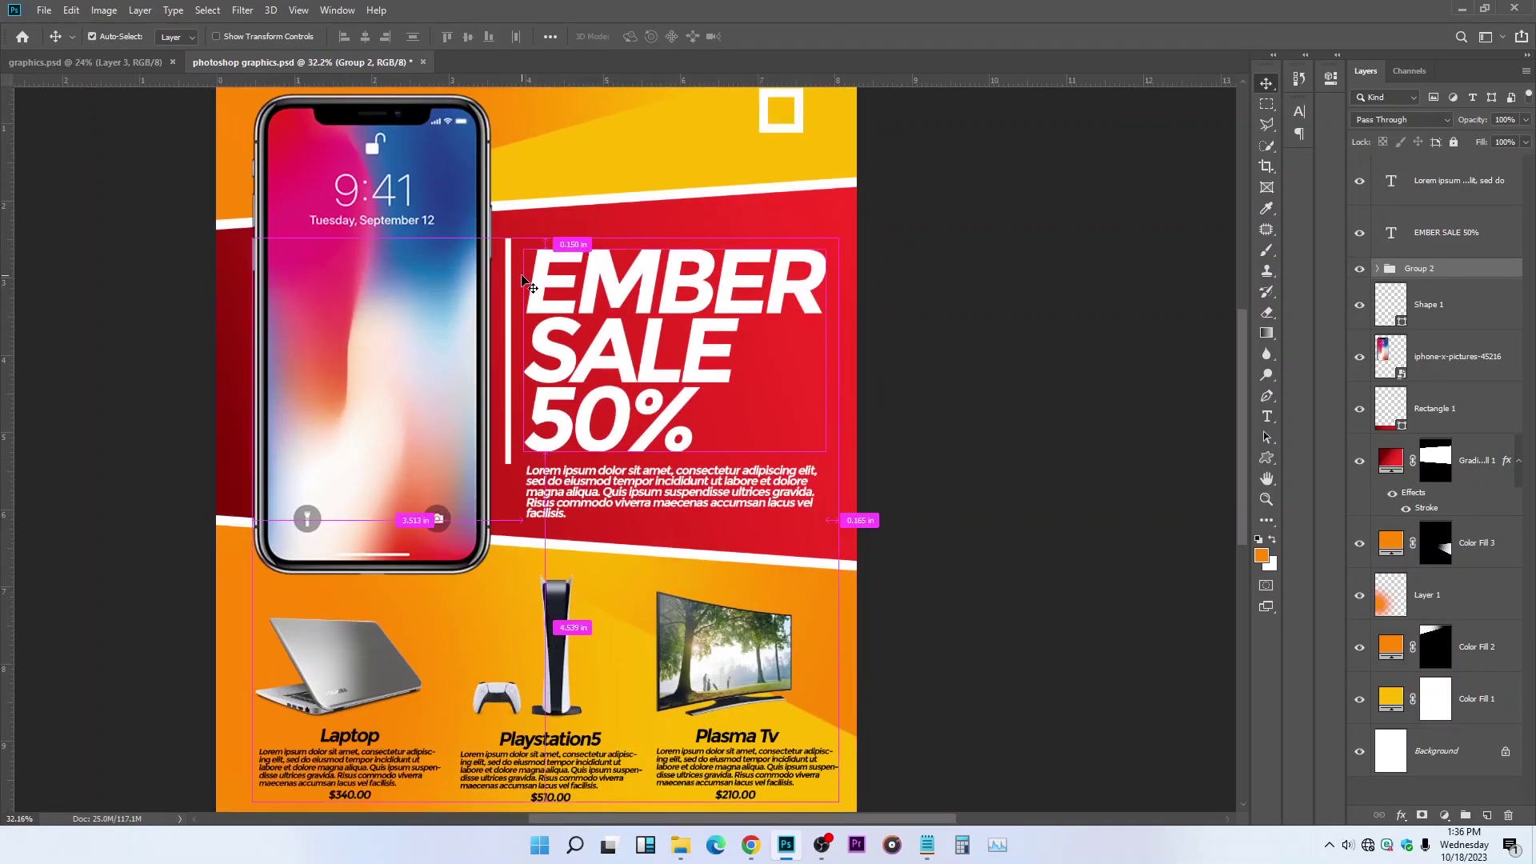
{"action": "left_click", "coordinate": [509, 261], "text": "ctrl"}
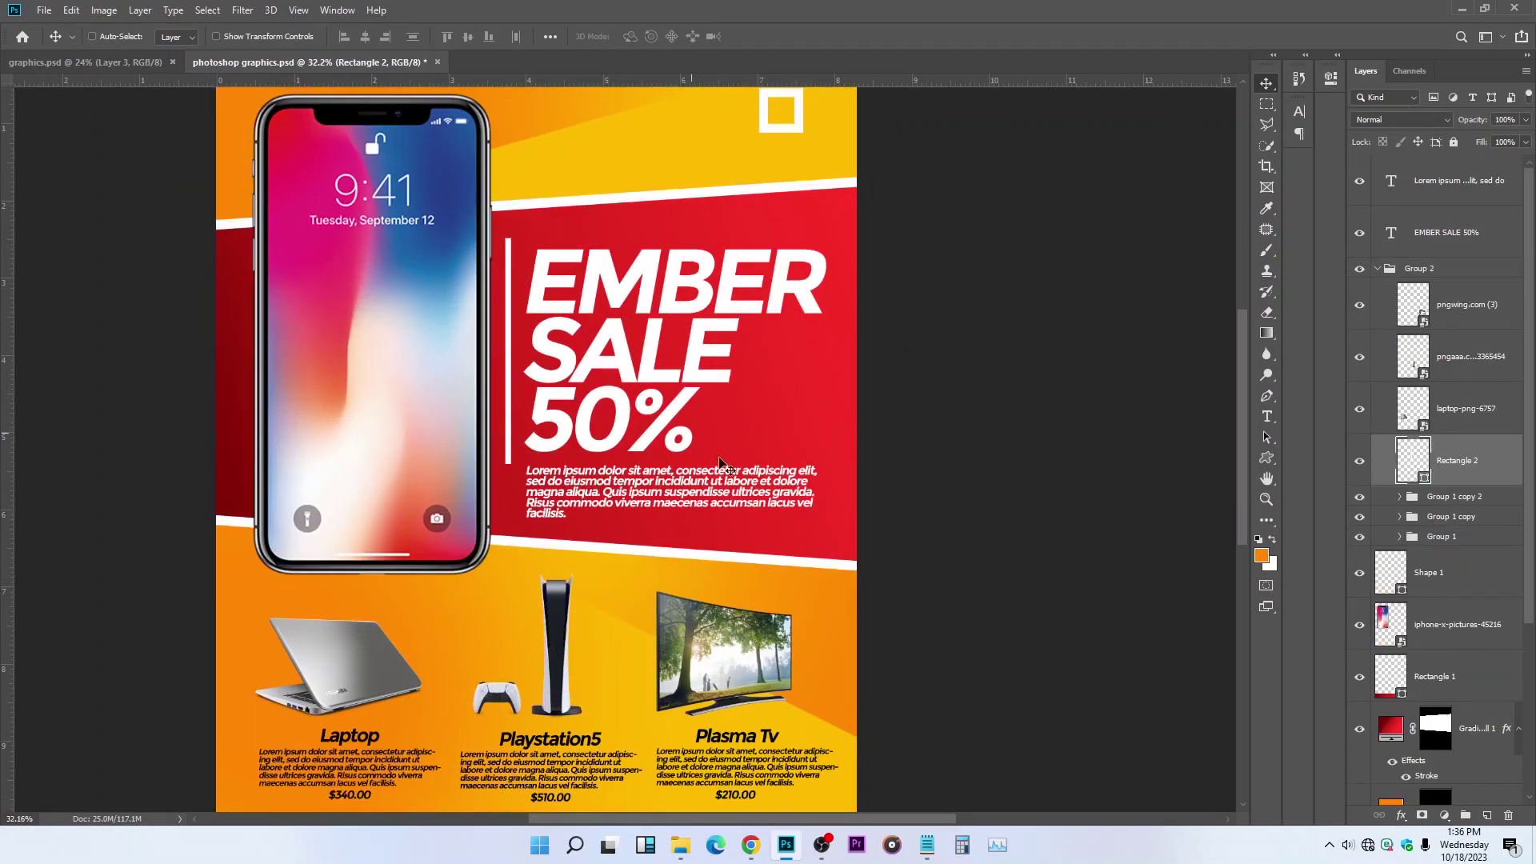
{"action": "mouse_move", "coordinate": [679, 436]}
{"action": "key", "text": "ctrl"}
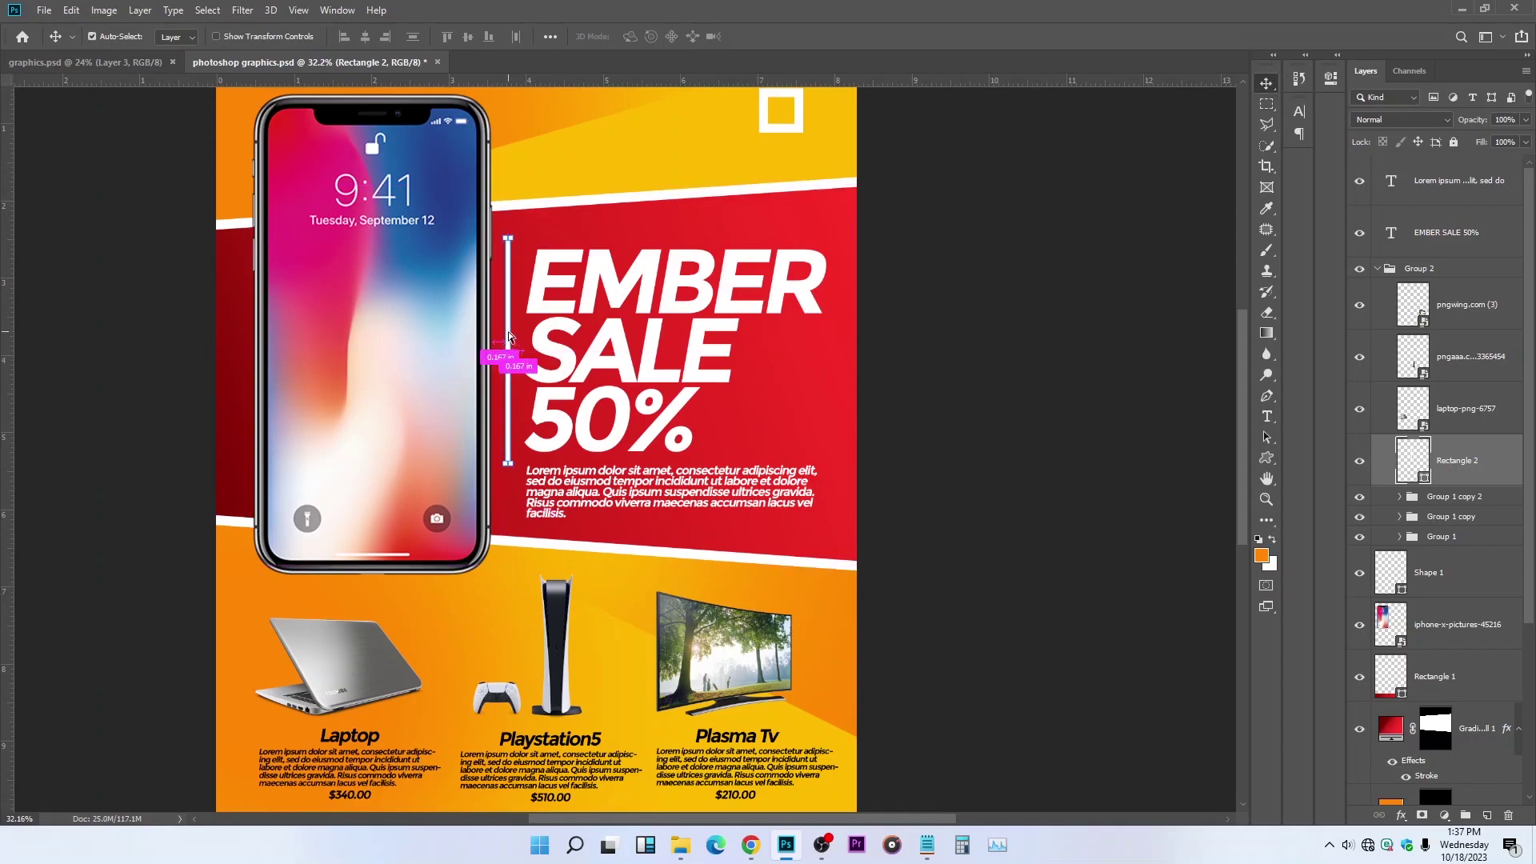
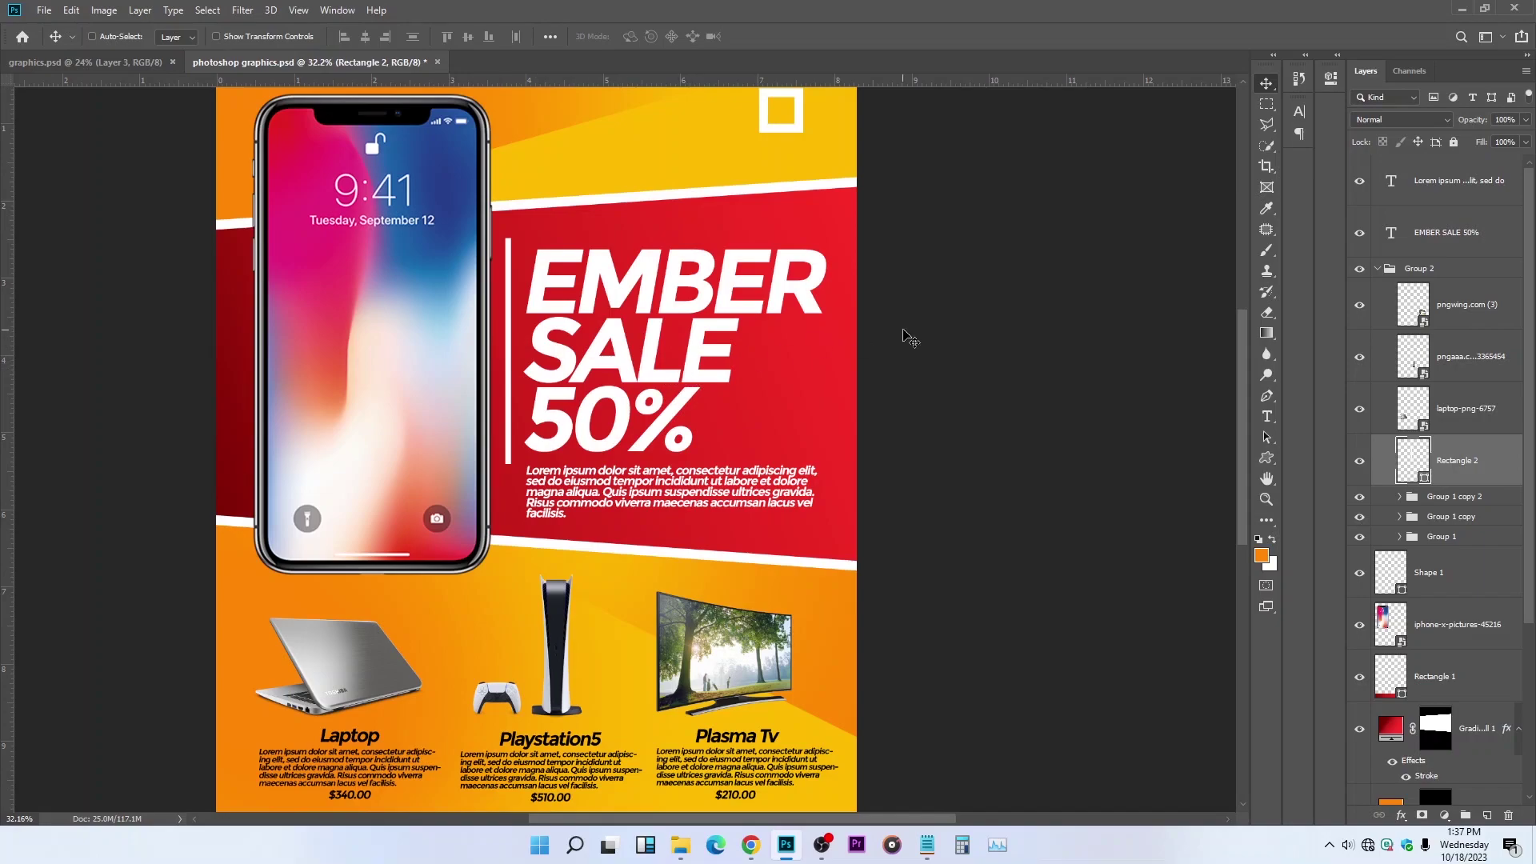
Step: Check the phone-to-bar spacing and move the white divider bar out of Group 2, between the text layers
{"action": "key", "text": "ctrl"}
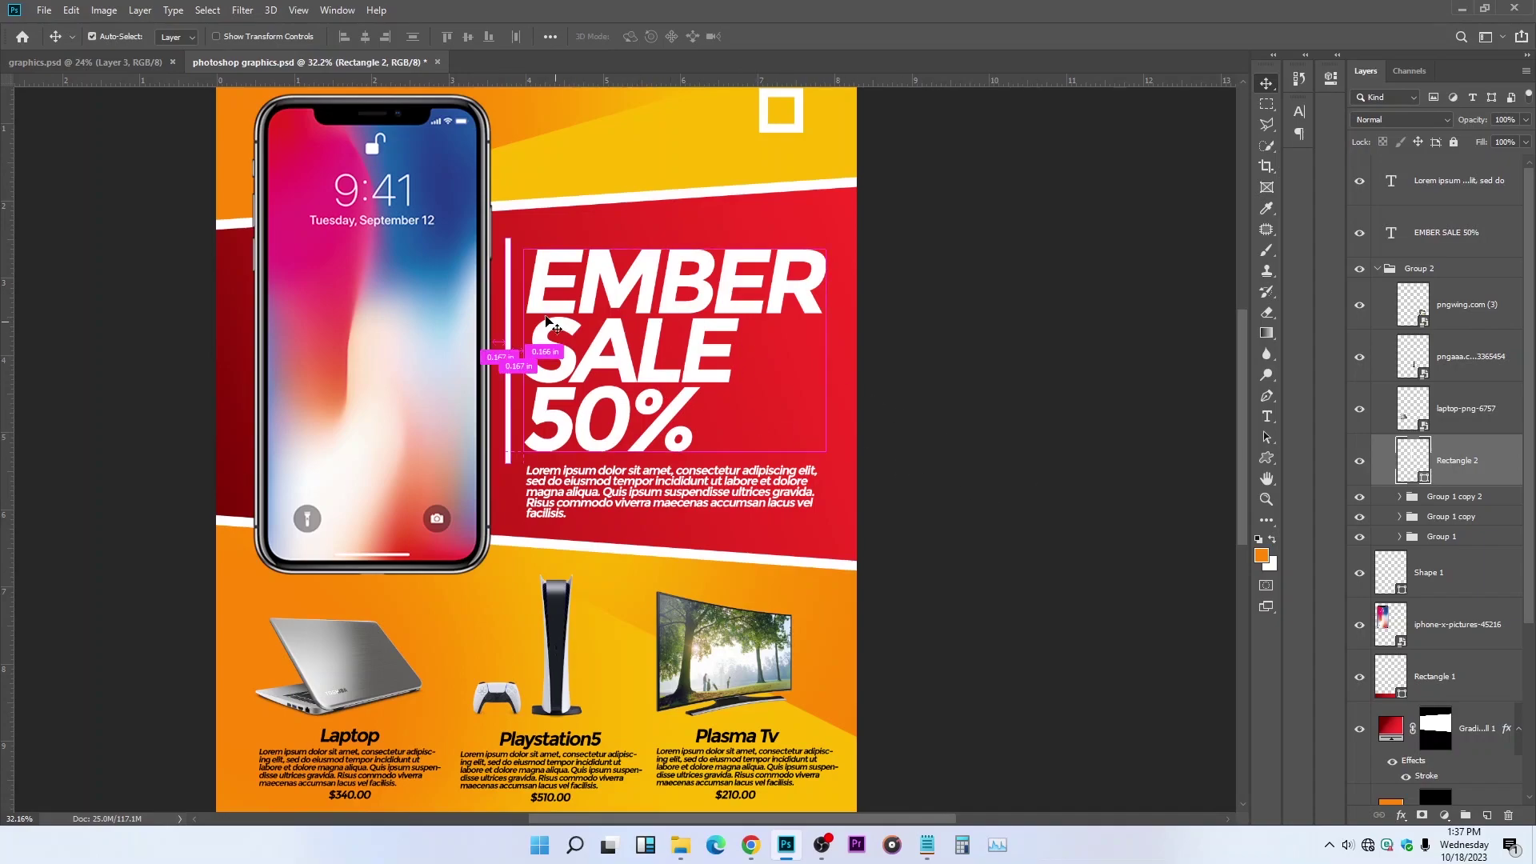
{"action": "left_click", "coordinate": [484, 268]}
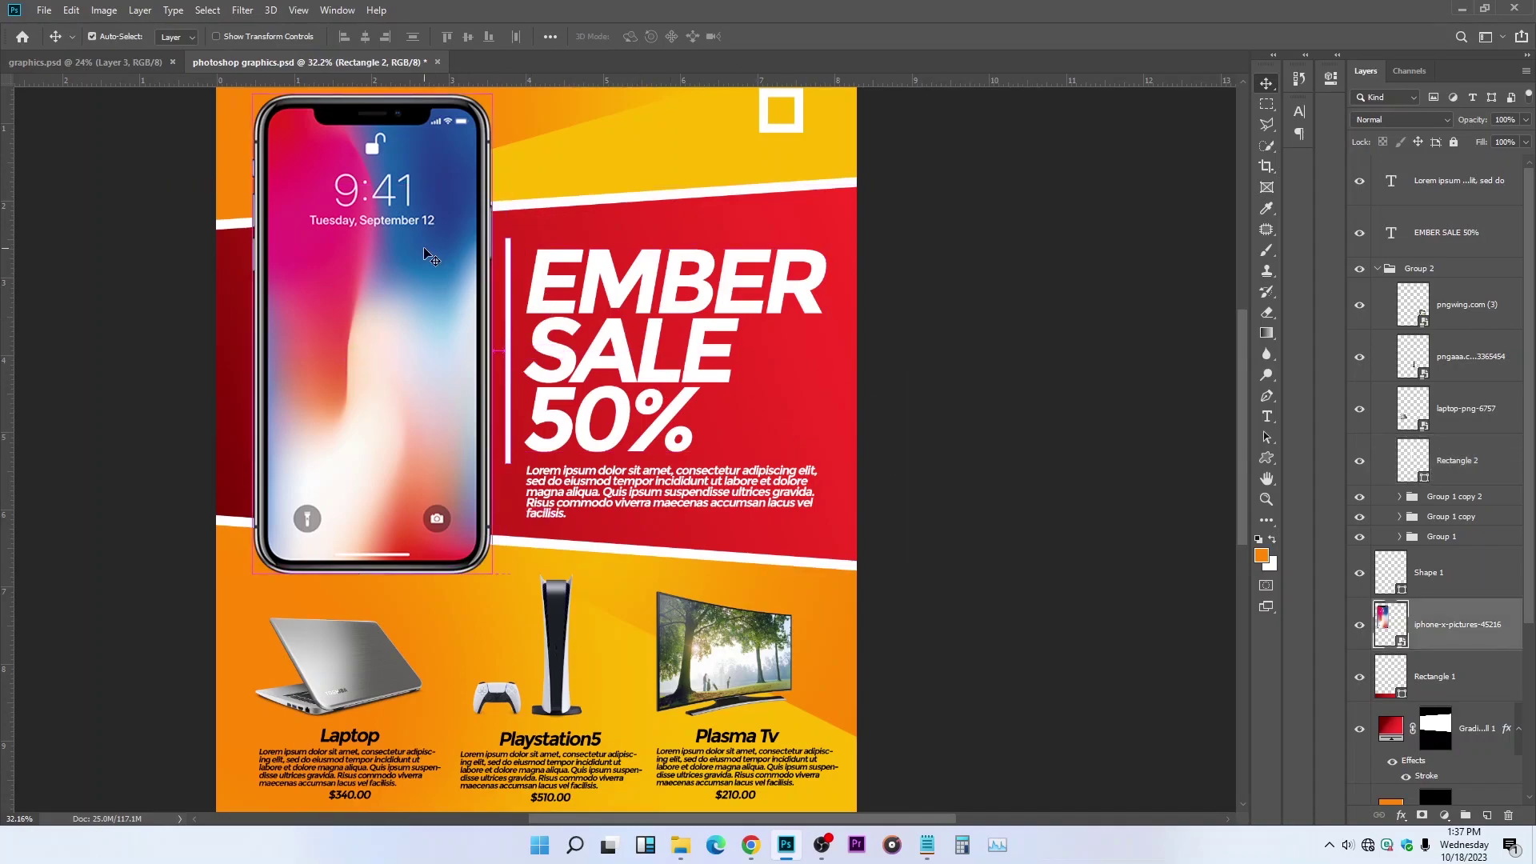
{"action": "left_click", "coordinate": [512, 284]}
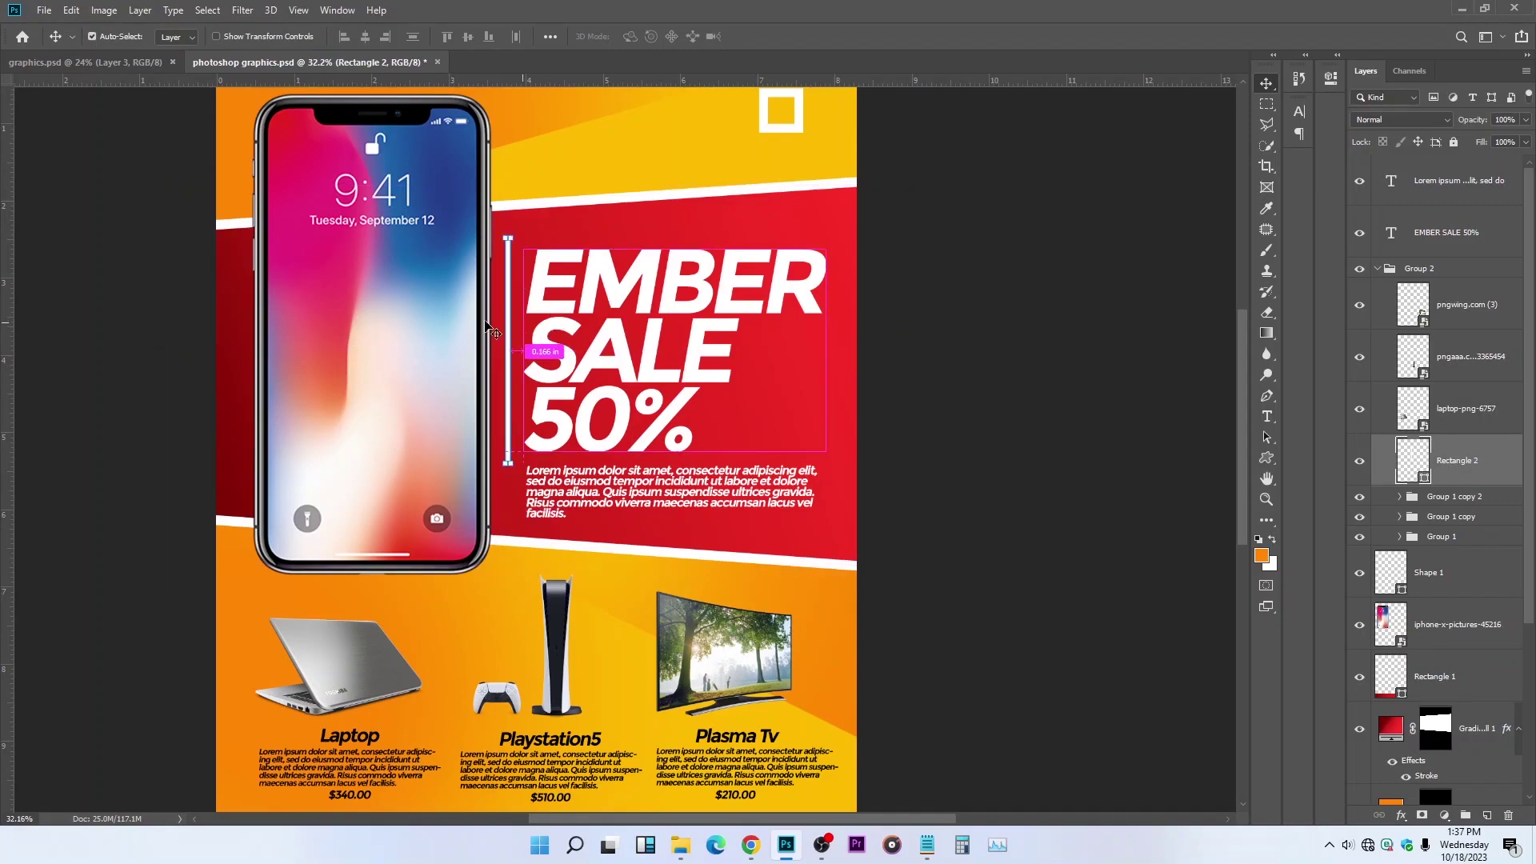
{"action": "left_click", "coordinate": [92, 36]}
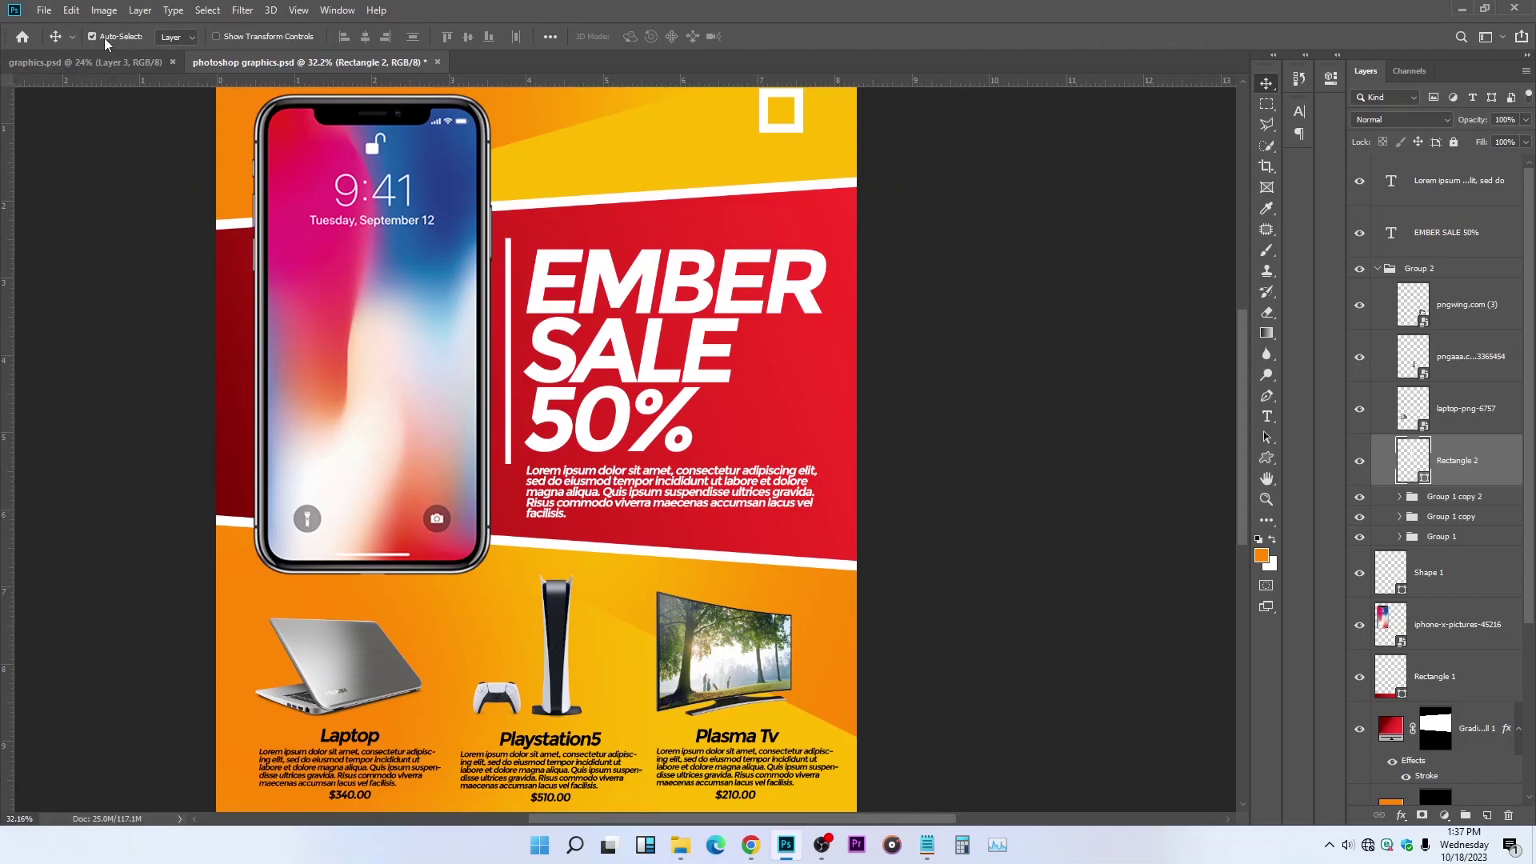
{"action": "left_click", "coordinate": [404, 120]}
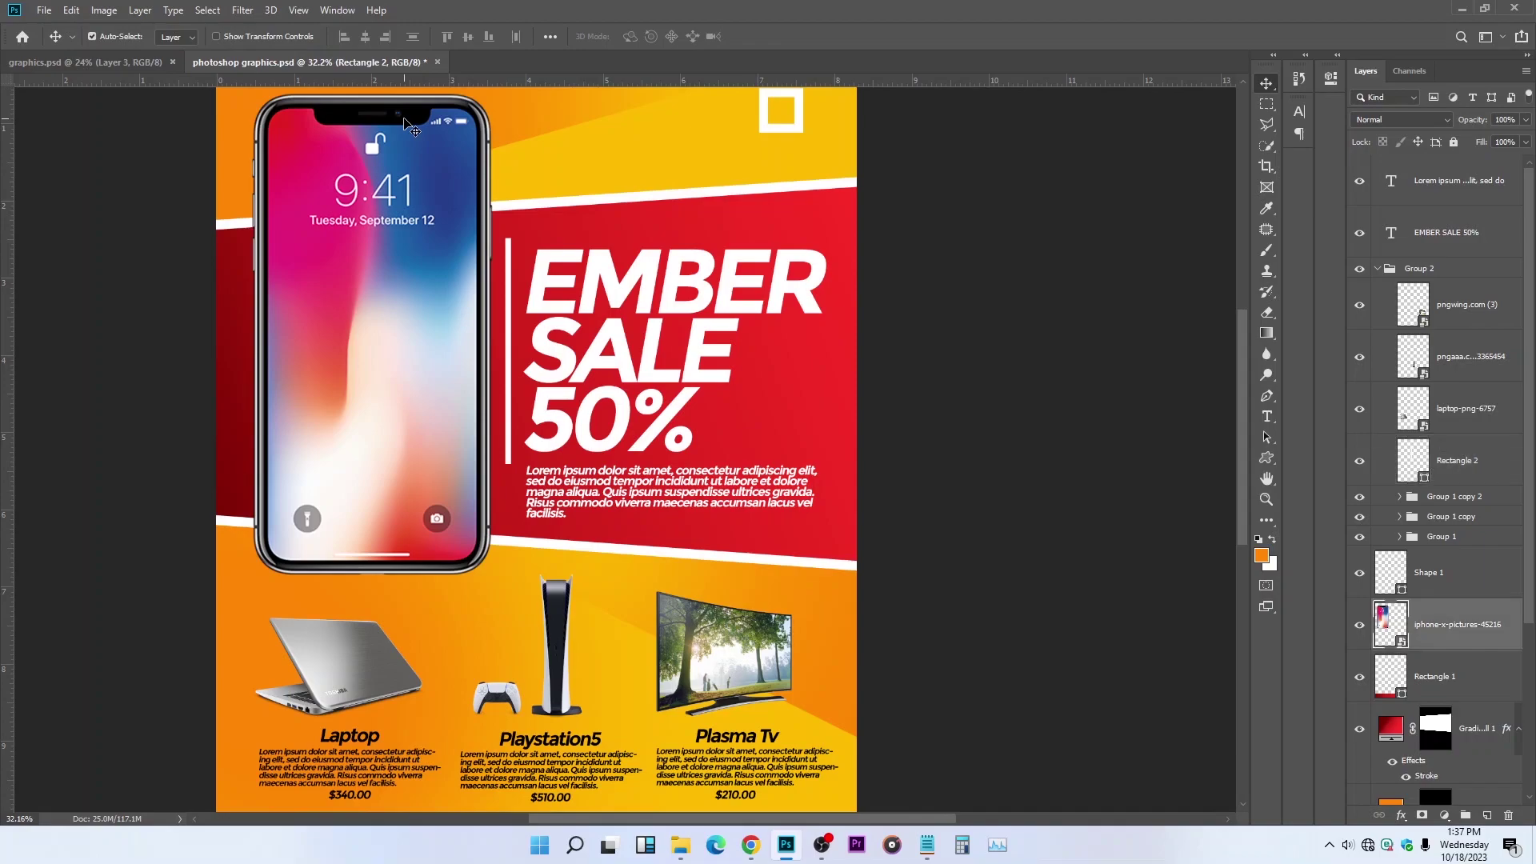
{"action": "left_click", "coordinate": [92, 36]}
{"action": "key", "text": "ctrl"}
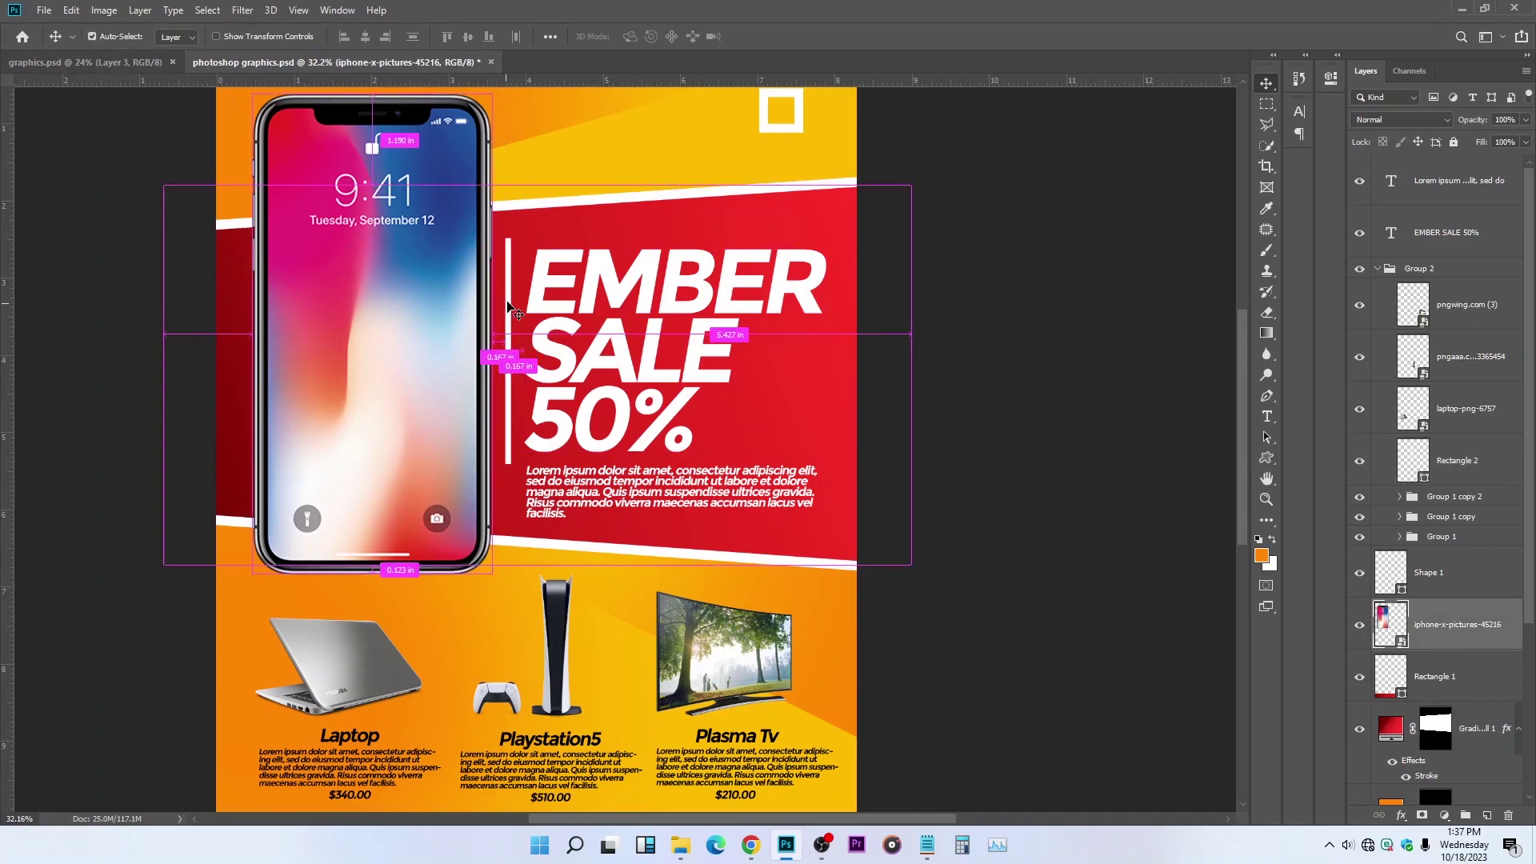
{"action": "left_click", "coordinate": [509, 320], "text": "ctrl"}
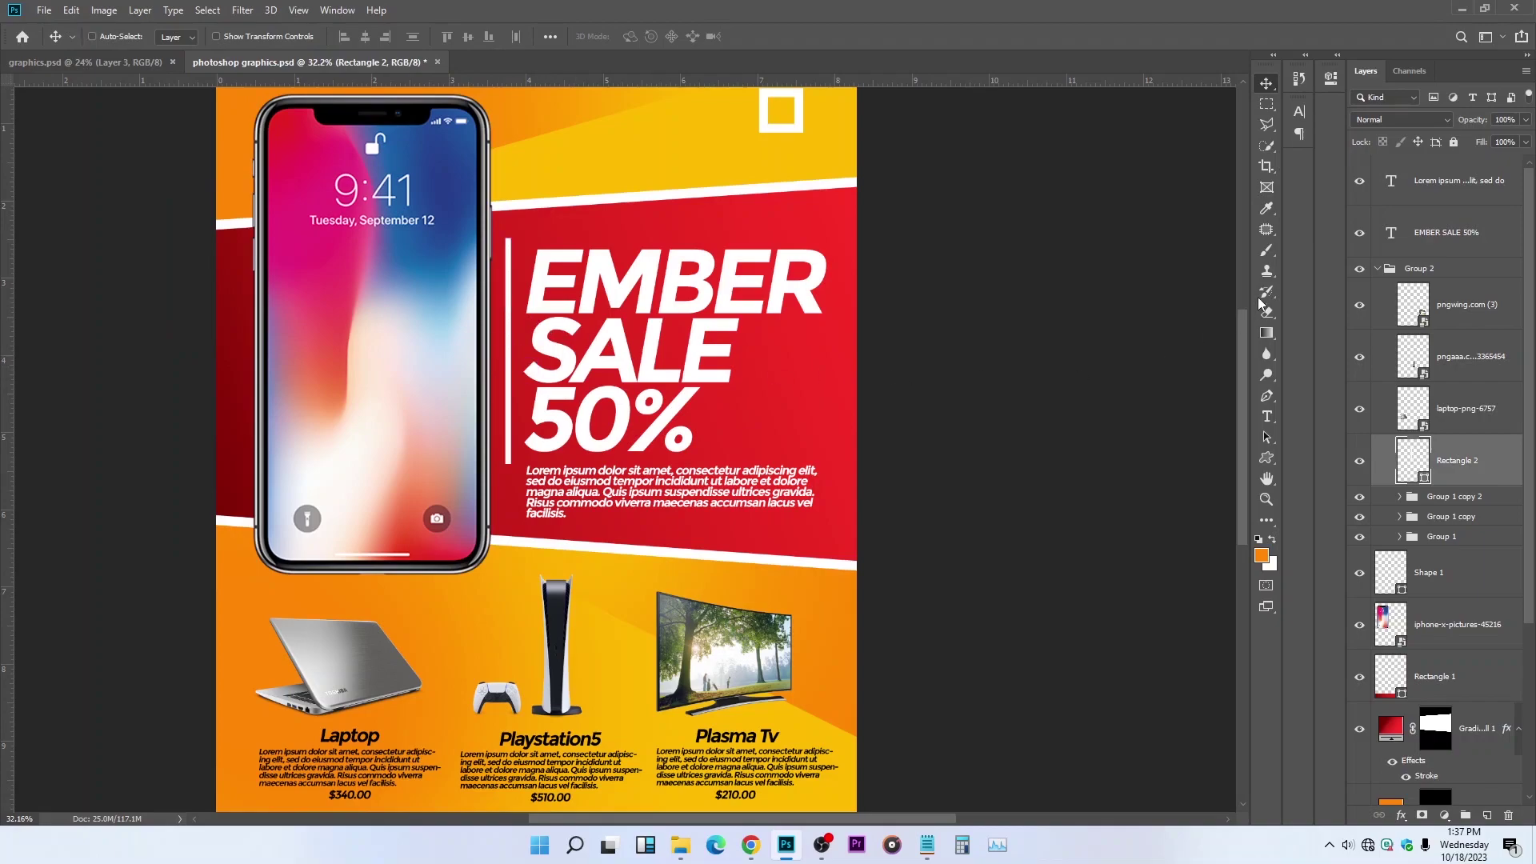
{"action": "left_click_drag", "start_coordinate": [1484, 459], "coordinate": [1436, 232]}
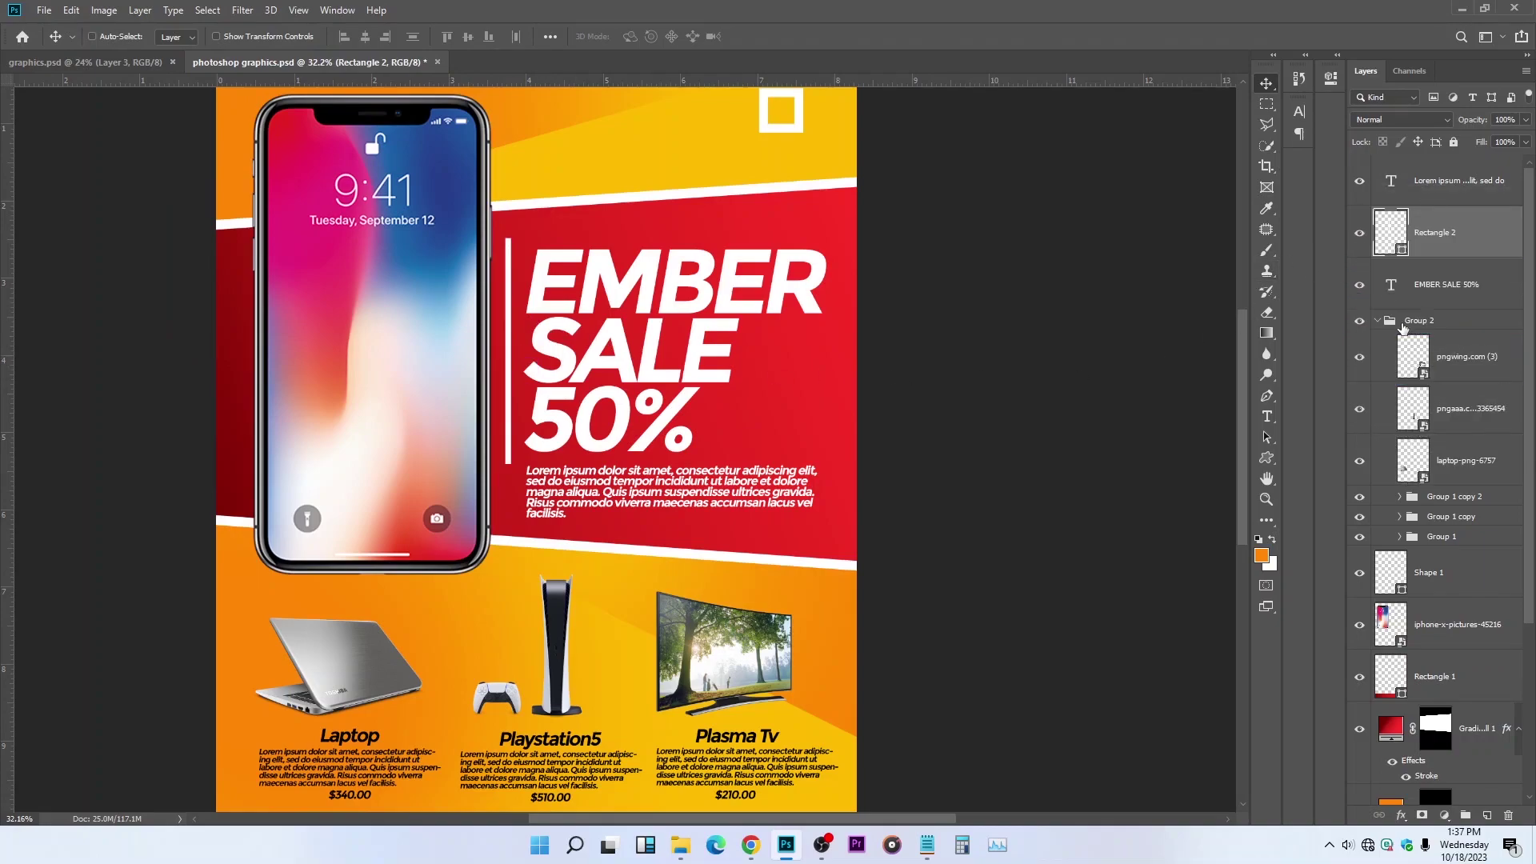
Step: Group the EMBER SALE 50% headline, divider bar and Lorem ipsum text into Group 3
{"action": "left_click", "coordinate": [1378, 321]}
{"action": "left_click", "coordinate": [1359, 320]}
{"action": "left_click", "coordinate": [1358, 321]}
{"action": "key", "text": "ctrl+minus"}
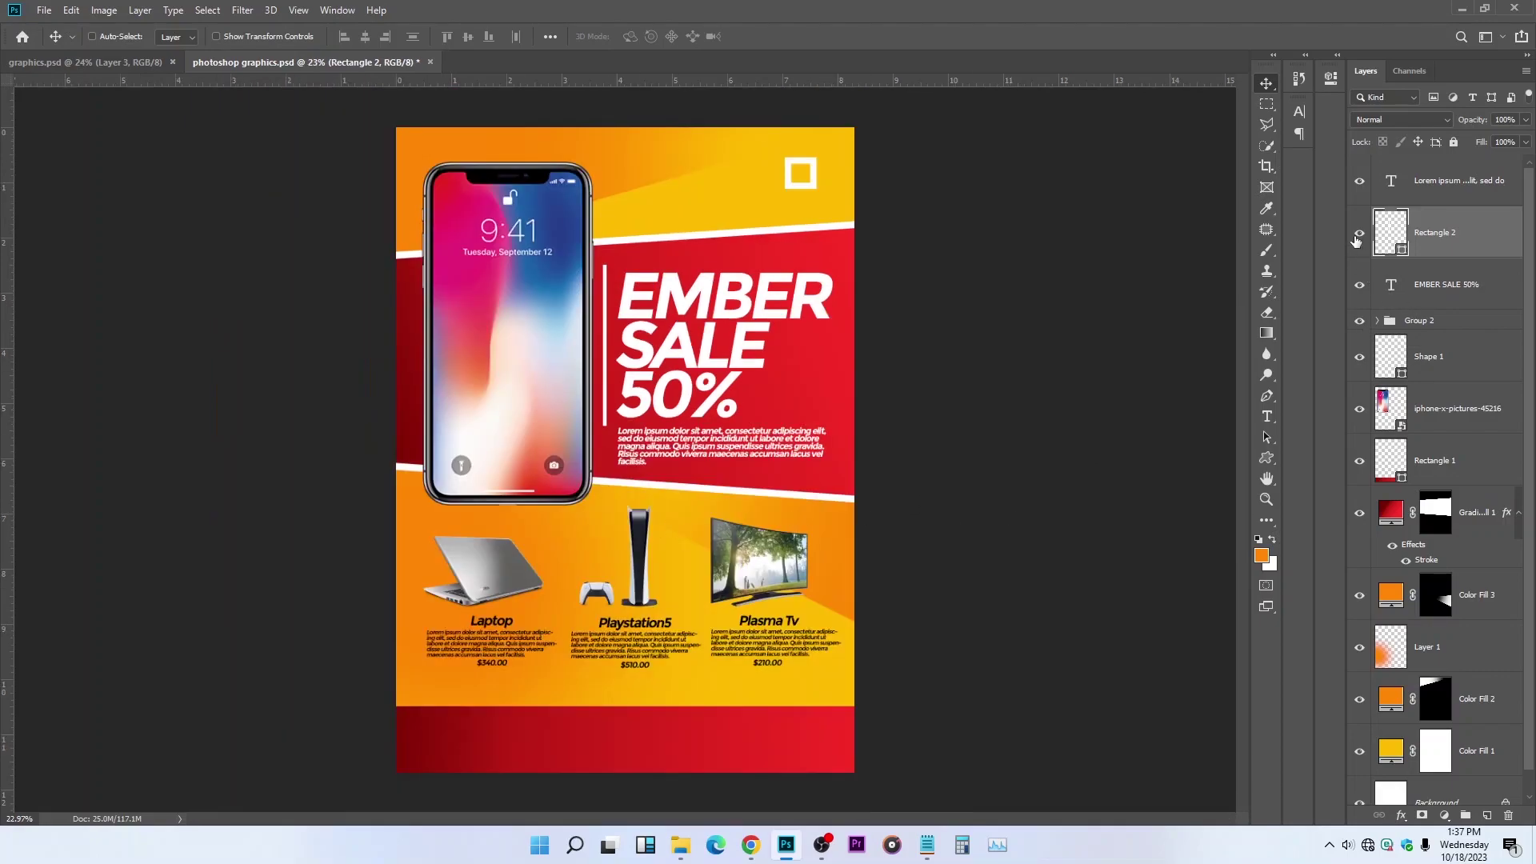
{"action": "left_click", "coordinate": [1360, 322]}
{"action": "left_click", "coordinate": [1360, 322]}
{"action": "left_click", "coordinate": [752, 286], "text": "ctrl"}
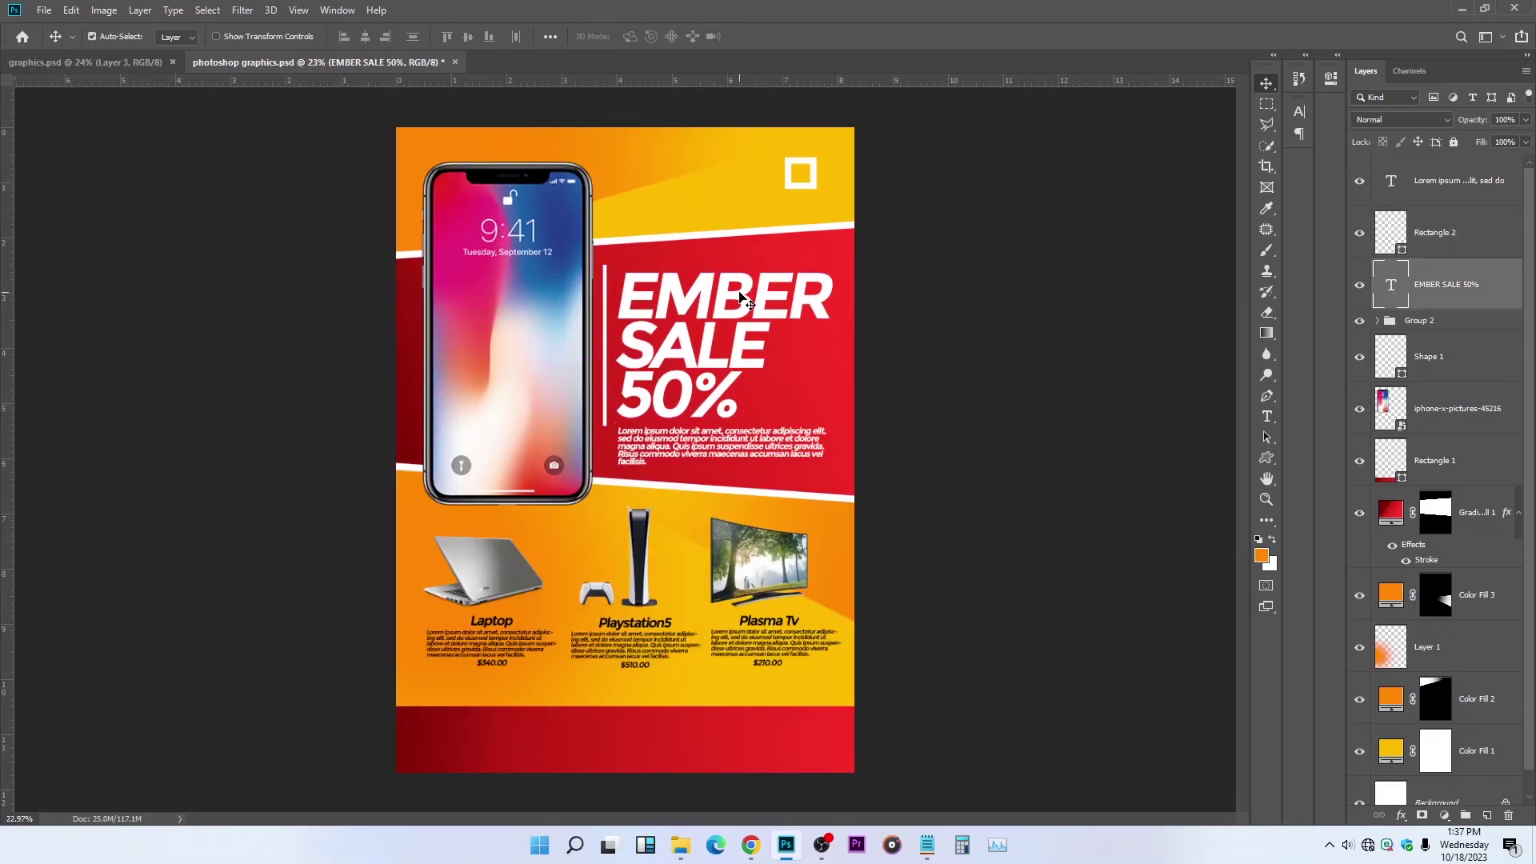
{"action": "left_click", "coordinate": [1467, 244], "text": "shift"}
{"action": "left_click", "coordinate": [1464, 200], "text": "shift"}
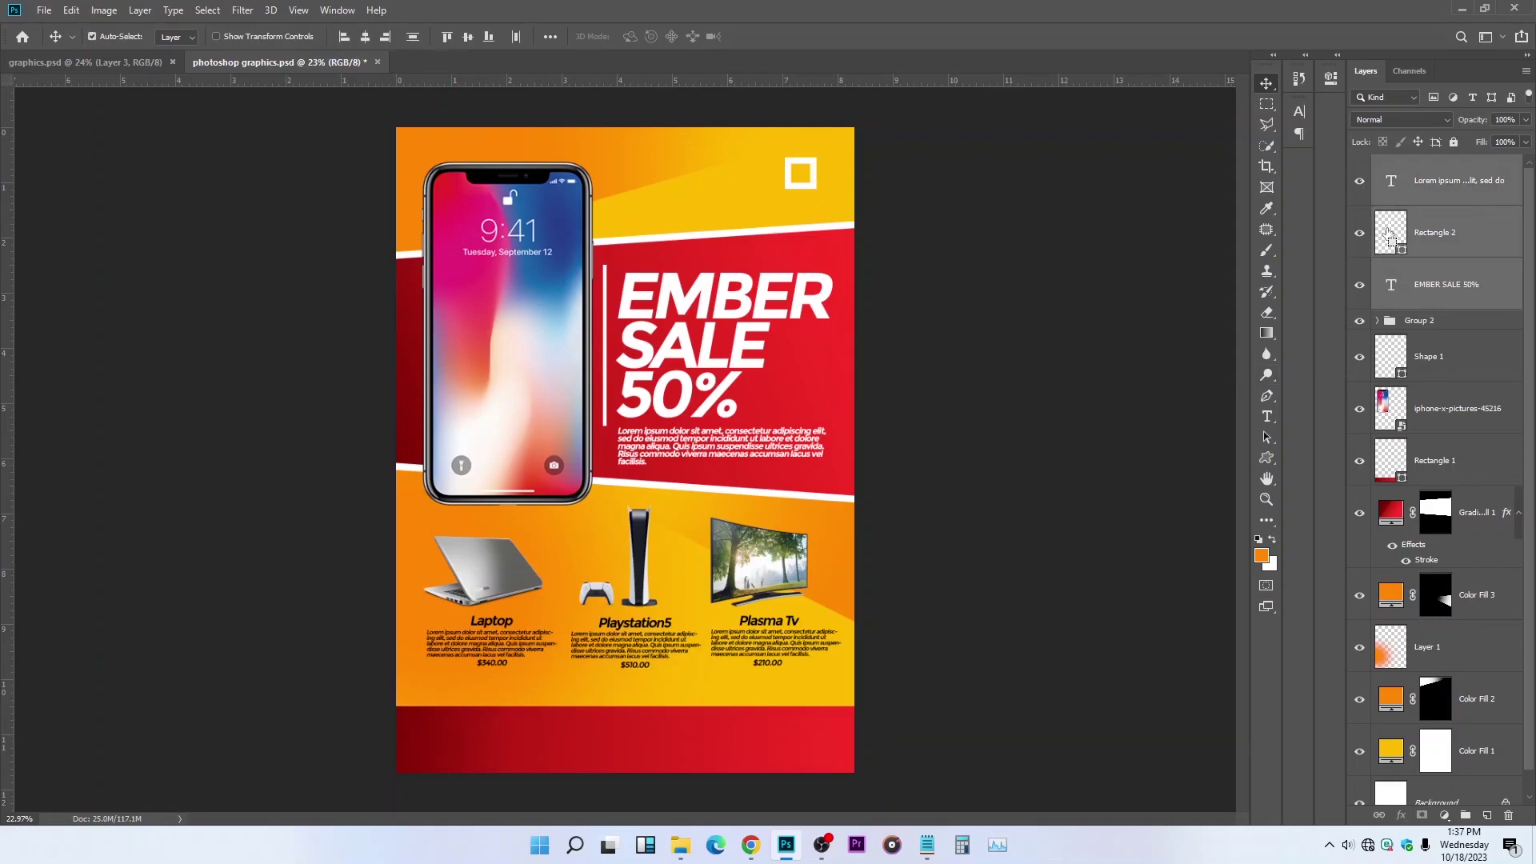
{"action": "key", "text": "ctrl+g"}
Step: Move the phone image layer into Group 3 and save the flyer
{"action": "left_click", "coordinate": [1358, 165]}
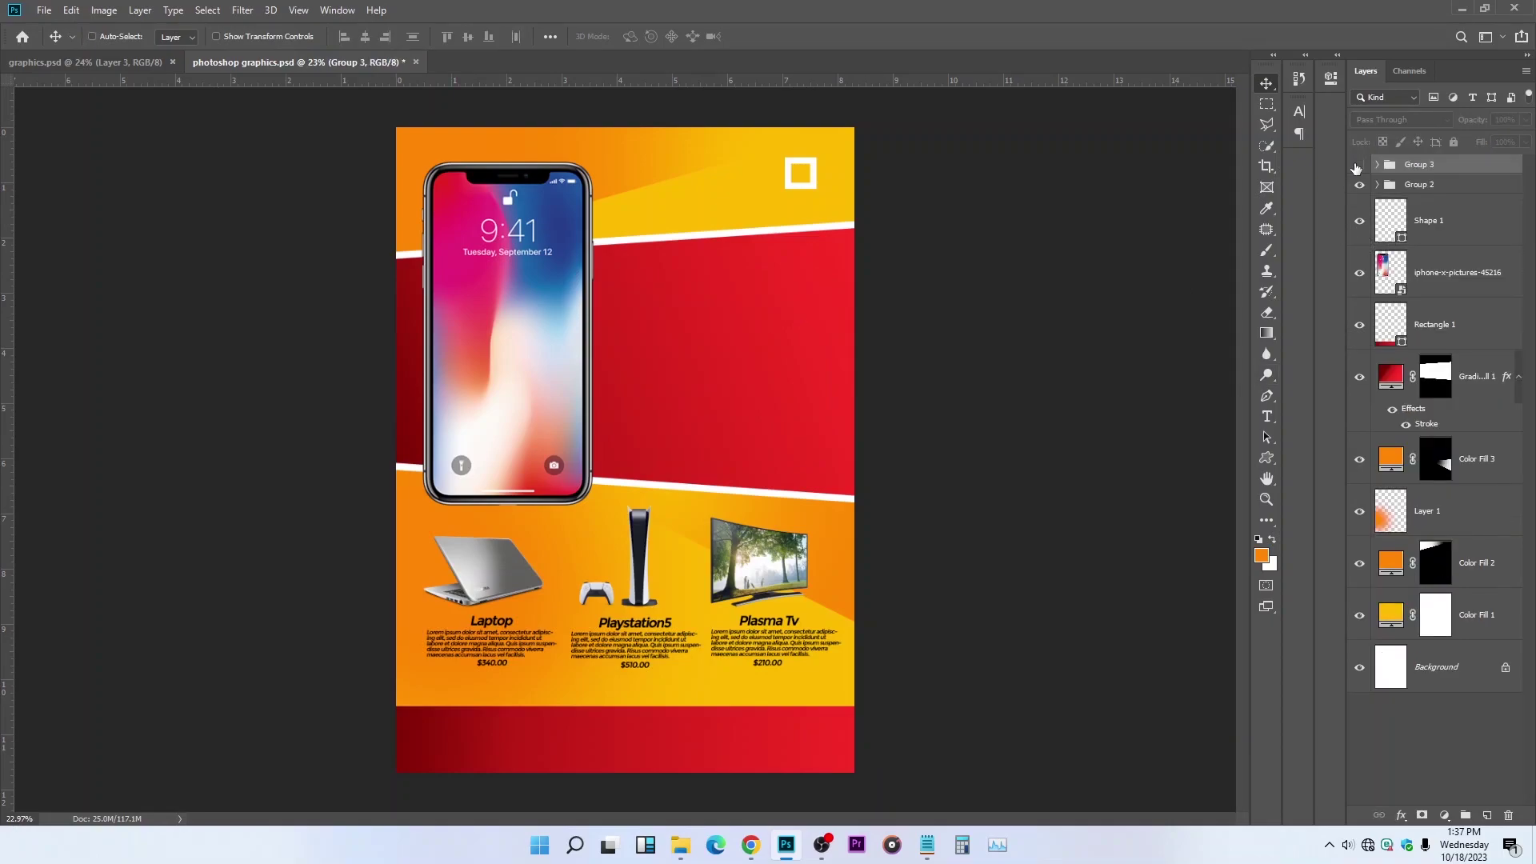
{"action": "left_click", "coordinate": [1357, 166]}
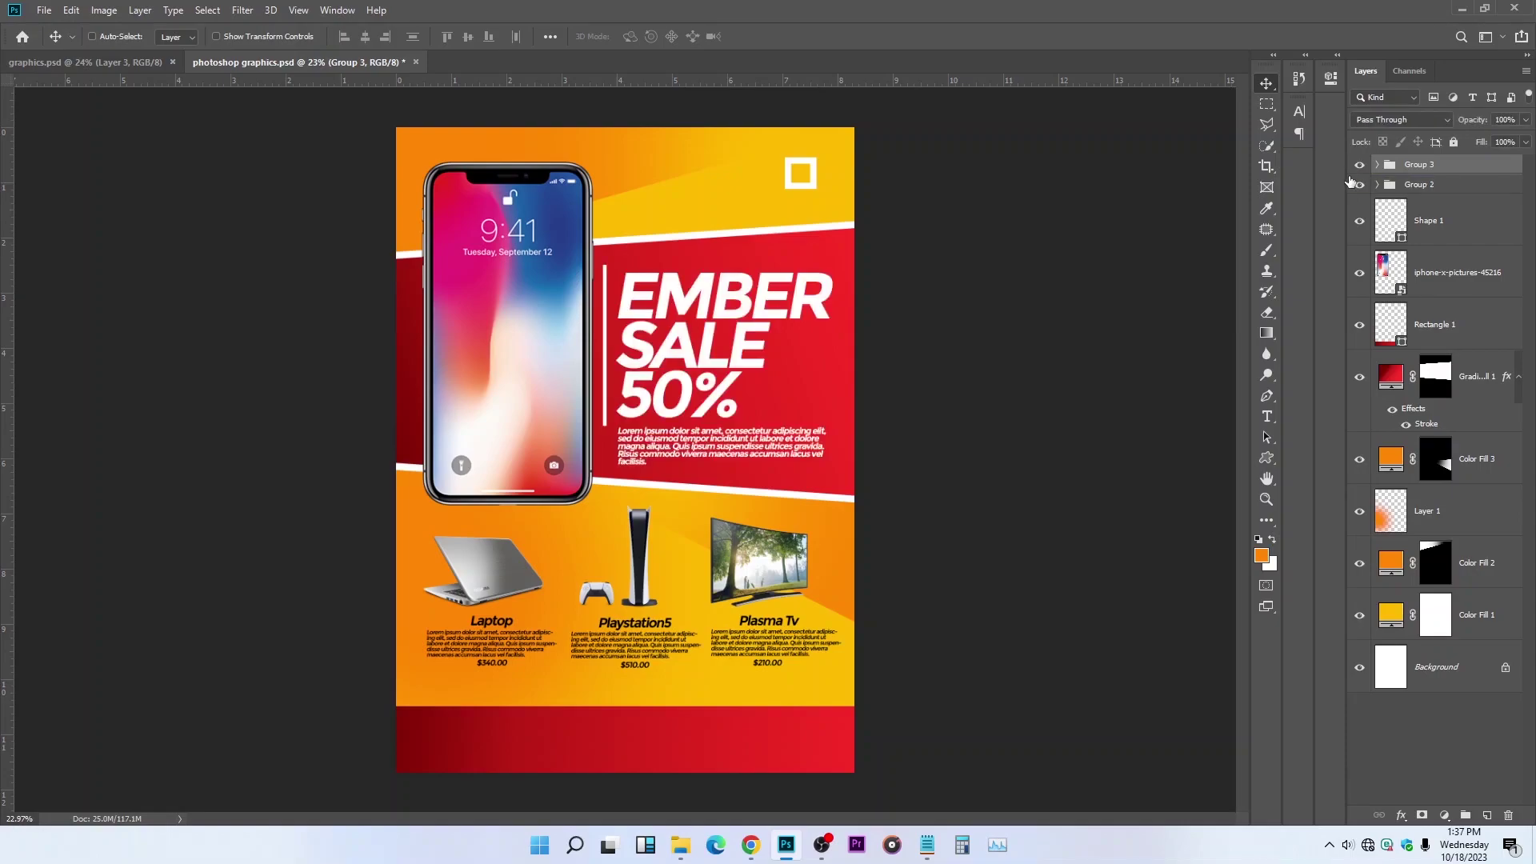
{"action": "left_click", "coordinate": [518, 375], "text": "ctrl"}
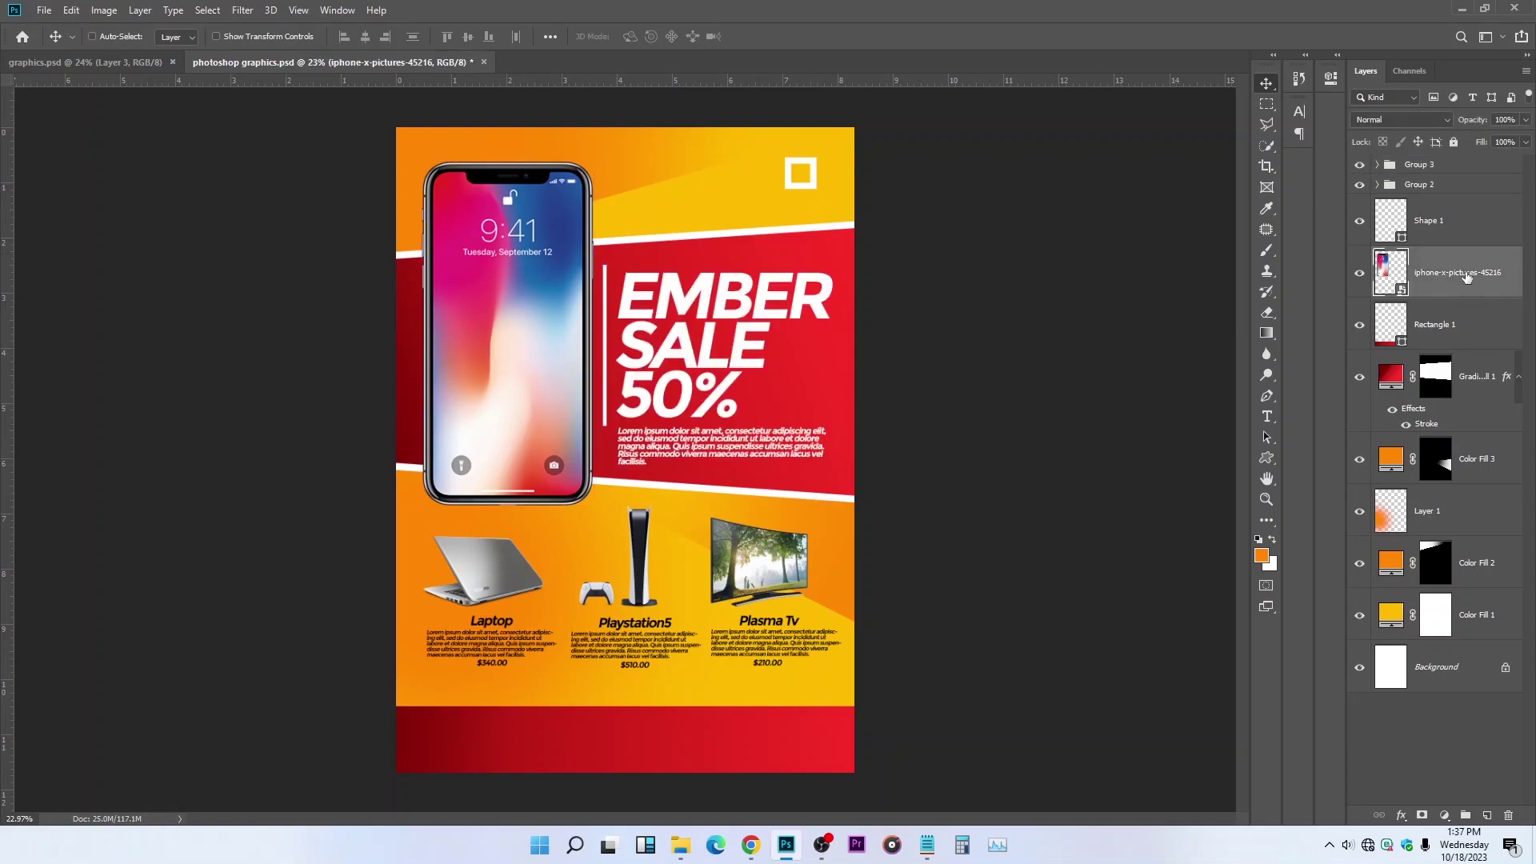
{"action": "left_click_drag", "start_coordinate": [1447, 255], "coordinate": [1422, 166]}
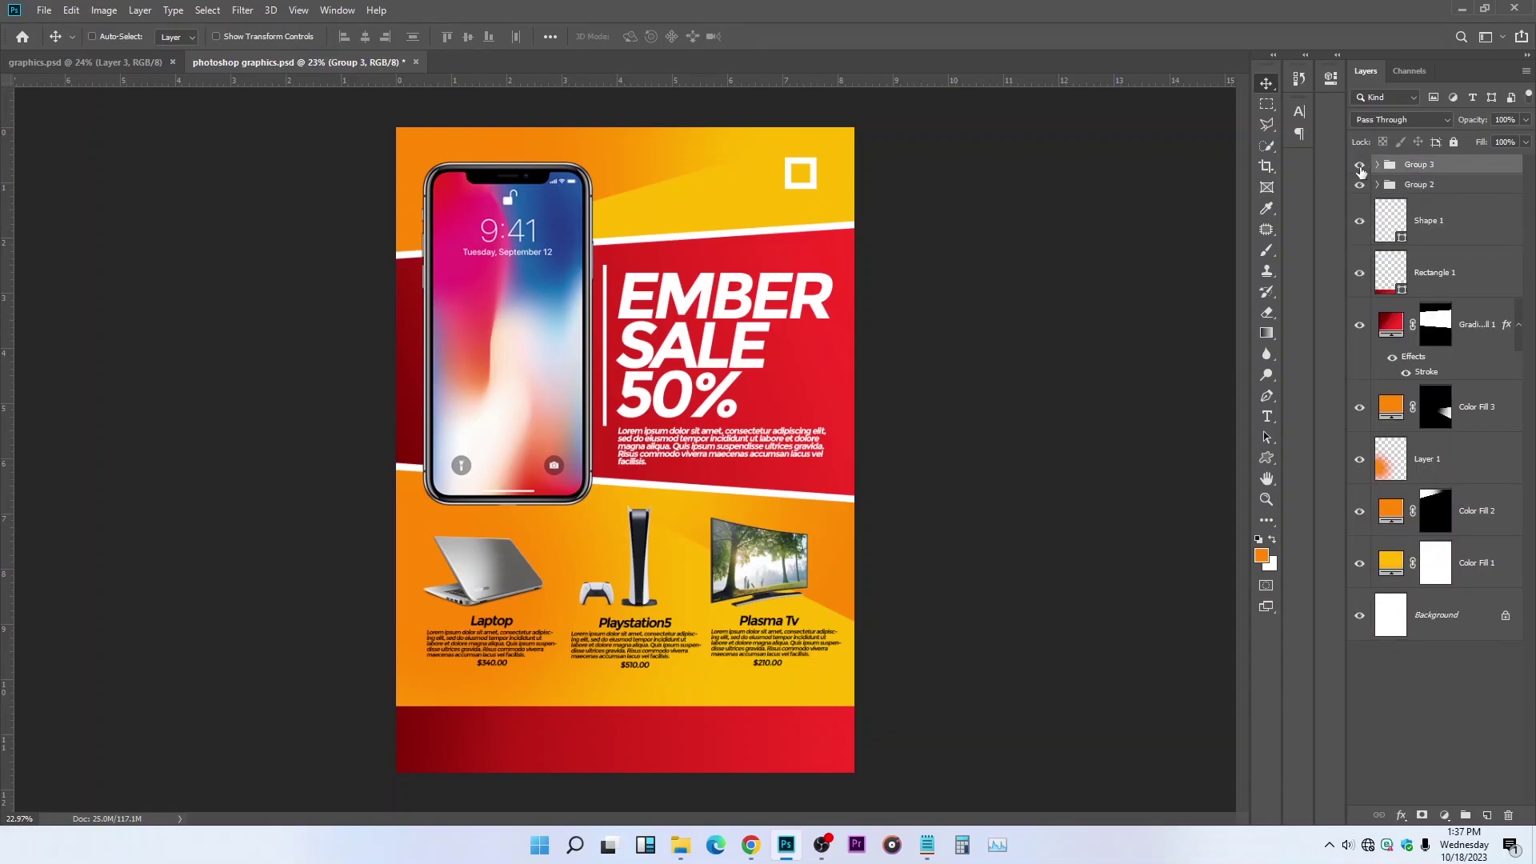
{"action": "left_click", "coordinate": [1360, 166]}
{"action": "left_click", "coordinate": [1359, 166]}
{"action": "left_click", "coordinate": [1359, 166]}
{"action": "left_click", "coordinate": [1360, 167]}
{"action": "key", "text": "ctrl+s"}
{"action": "key", "text": "ctrl+minus"}
{"action": "scroll", "coordinate": [564, 620], "scroll_direction": "up", "scroll_amount": 1}
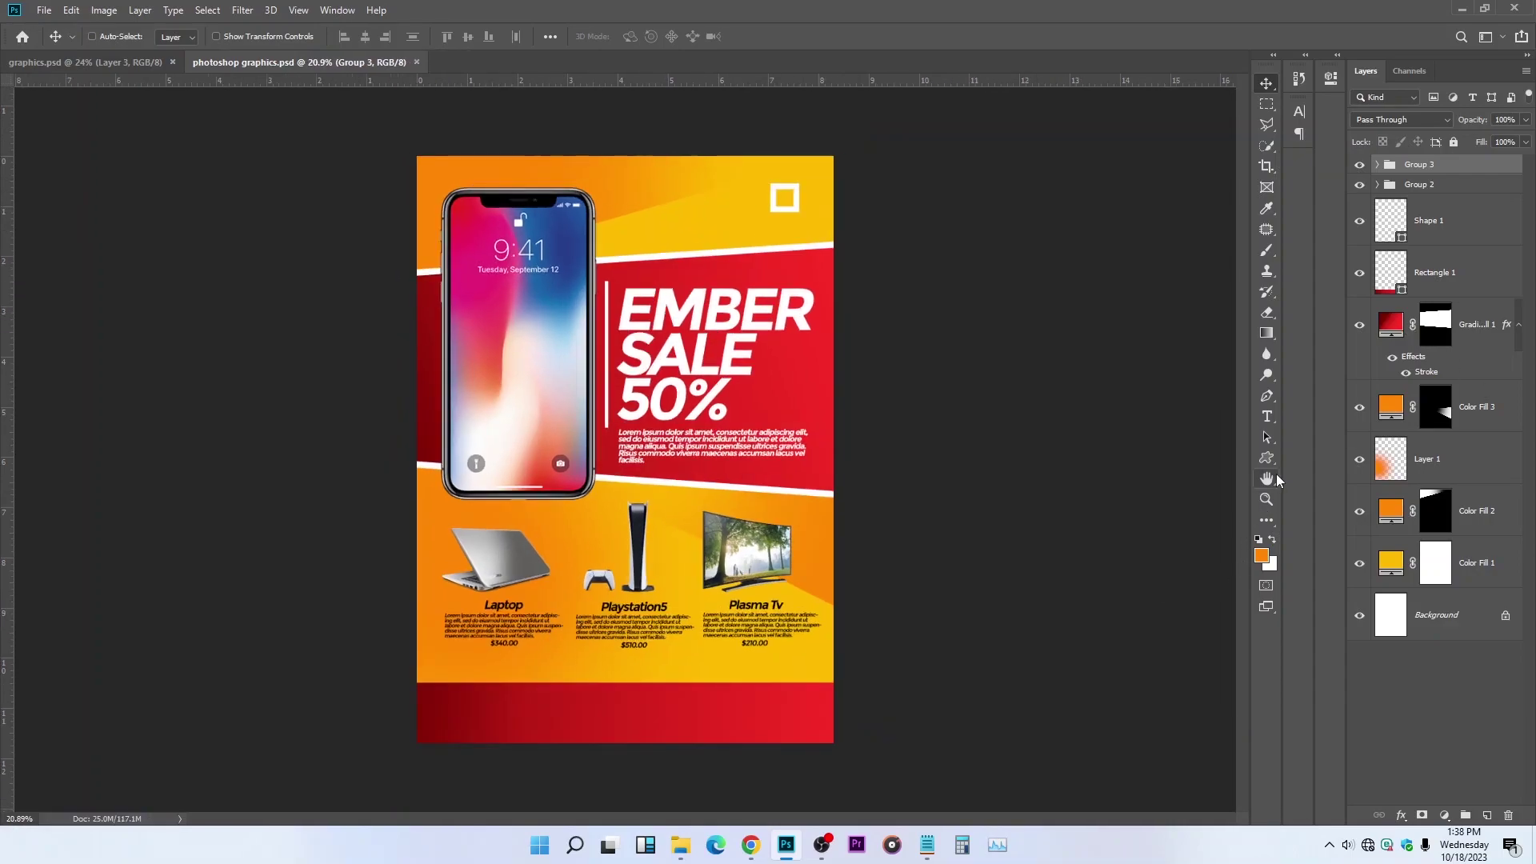
Step: Draw a small globe custom shape at the left end of the red footer
{"action": "left_click", "coordinate": [1266, 457]}
{"action": "left_click", "coordinate": [1312, 507]}
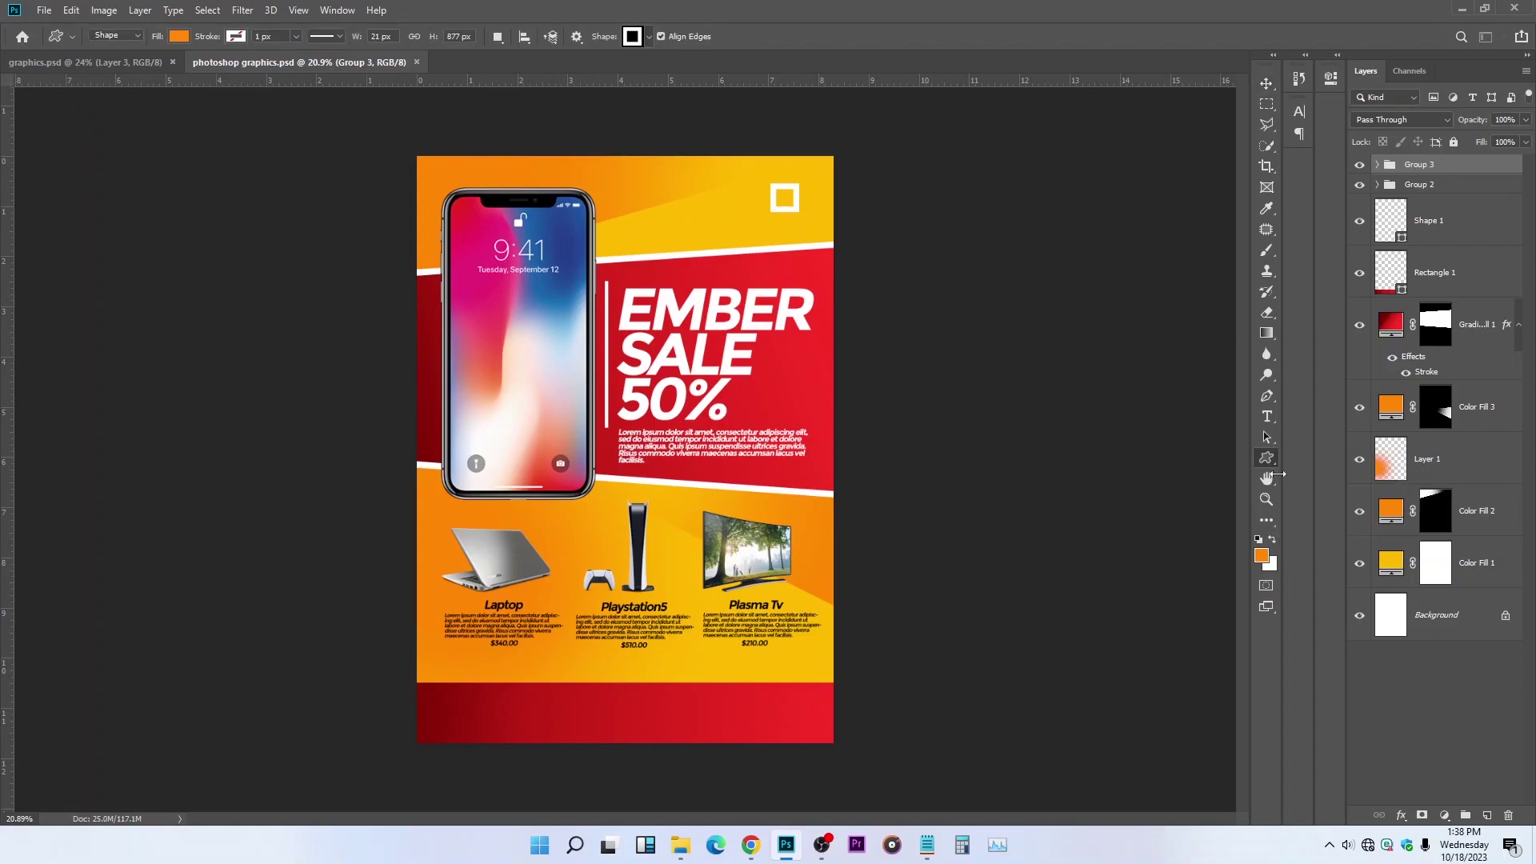
{"action": "left_click", "coordinate": [649, 37]}
{"action": "left_click", "coordinate": [703, 535]}
{"action": "left_click", "coordinate": [432, 718]}
{"action": "left_click_drag", "start_coordinate": [434, 720], "coordinate": [457, 734]}
{"action": "scroll", "coordinate": [505, 676], "scroll_direction": "up", "scroll_amount": 2}
Step: Fill the globe white and nudge it slightly up and right
{"action": "left_click", "coordinate": [177, 36]}
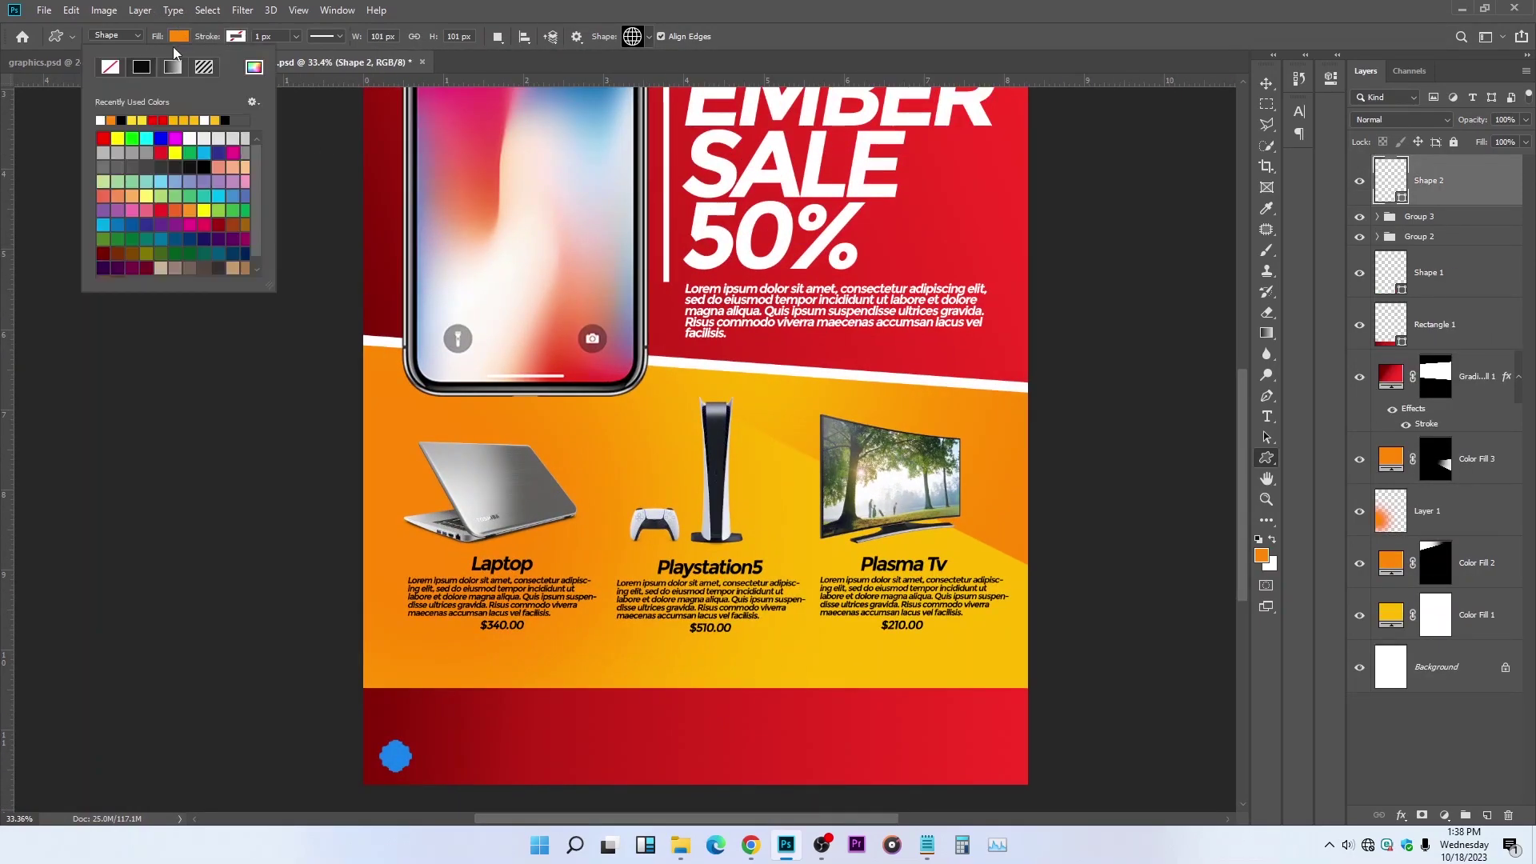
{"action": "left_click", "coordinate": [100, 119]}
{"action": "key", "text": "Return"}
{"action": "key", "text": "v"}
{"action": "mouse_move", "coordinate": [370, 748]}
{"action": "left_mouse_down"}
{"action": "mouse_move", "coordinate": [389, 733]}
{"action": "mouse_move", "coordinate": [376, 733]}
{"action": "left_mouse_up"}
Step: Start an empty text box beside the globe
{"action": "left_click", "coordinate": [1267, 416]}
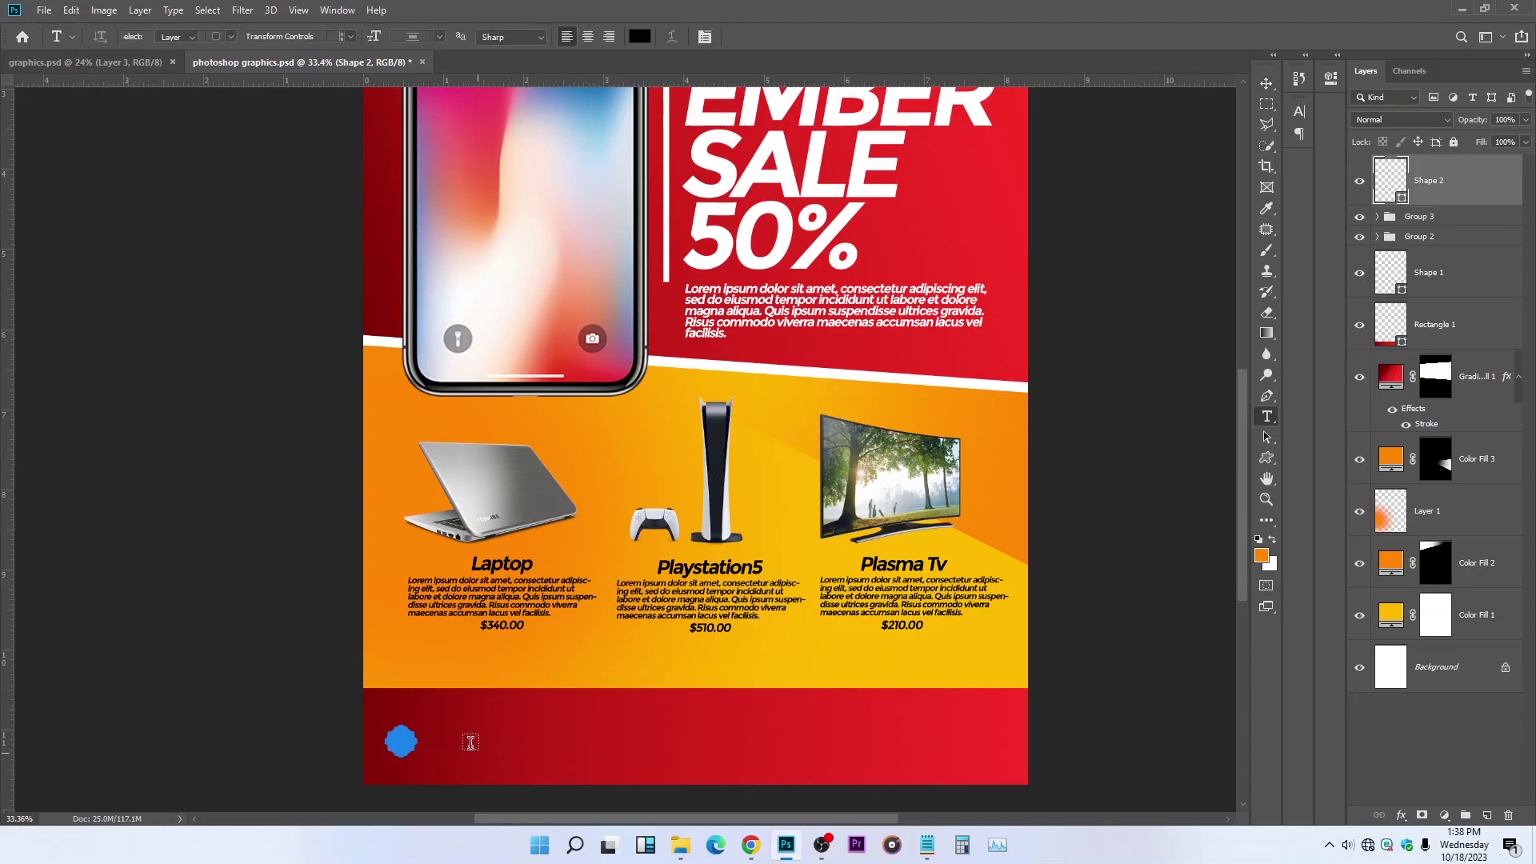
{"action": "left_click", "coordinate": [439, 736]}
{"action": "key", "text": "BackSpace"}
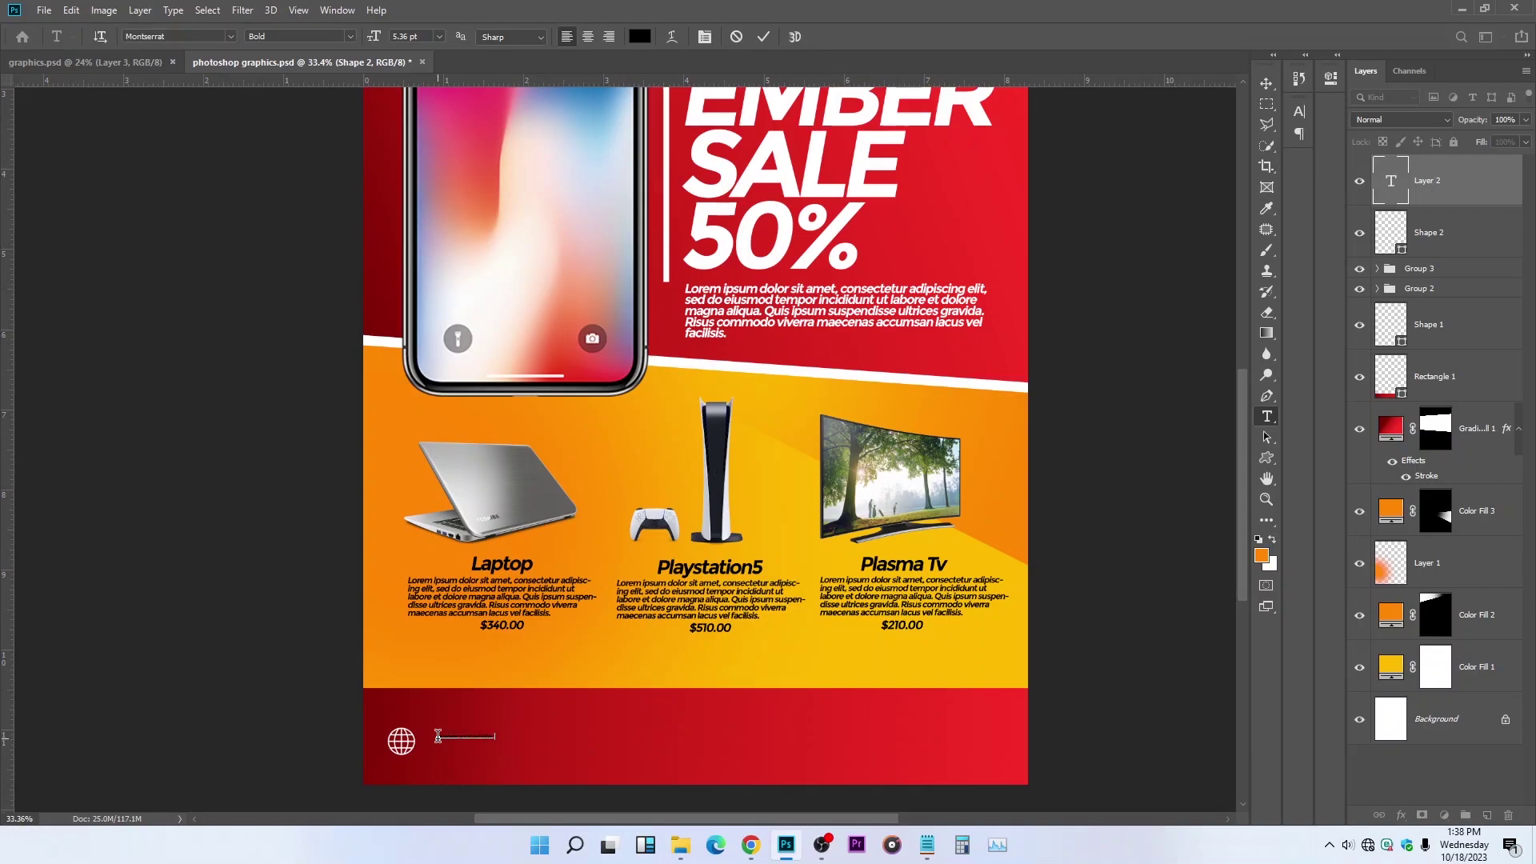
Step: Commit the website address text, enlarge it to about 325% and colour it white
{"action": "left_click", "coordinate": [764, 37]}
{"action": "left_click_drag", "start_coordinate": [504, 739], "coordinate": [658, 748]}
{"action": "key", "text": "Return"}
{"action": "key", "text": "t"}
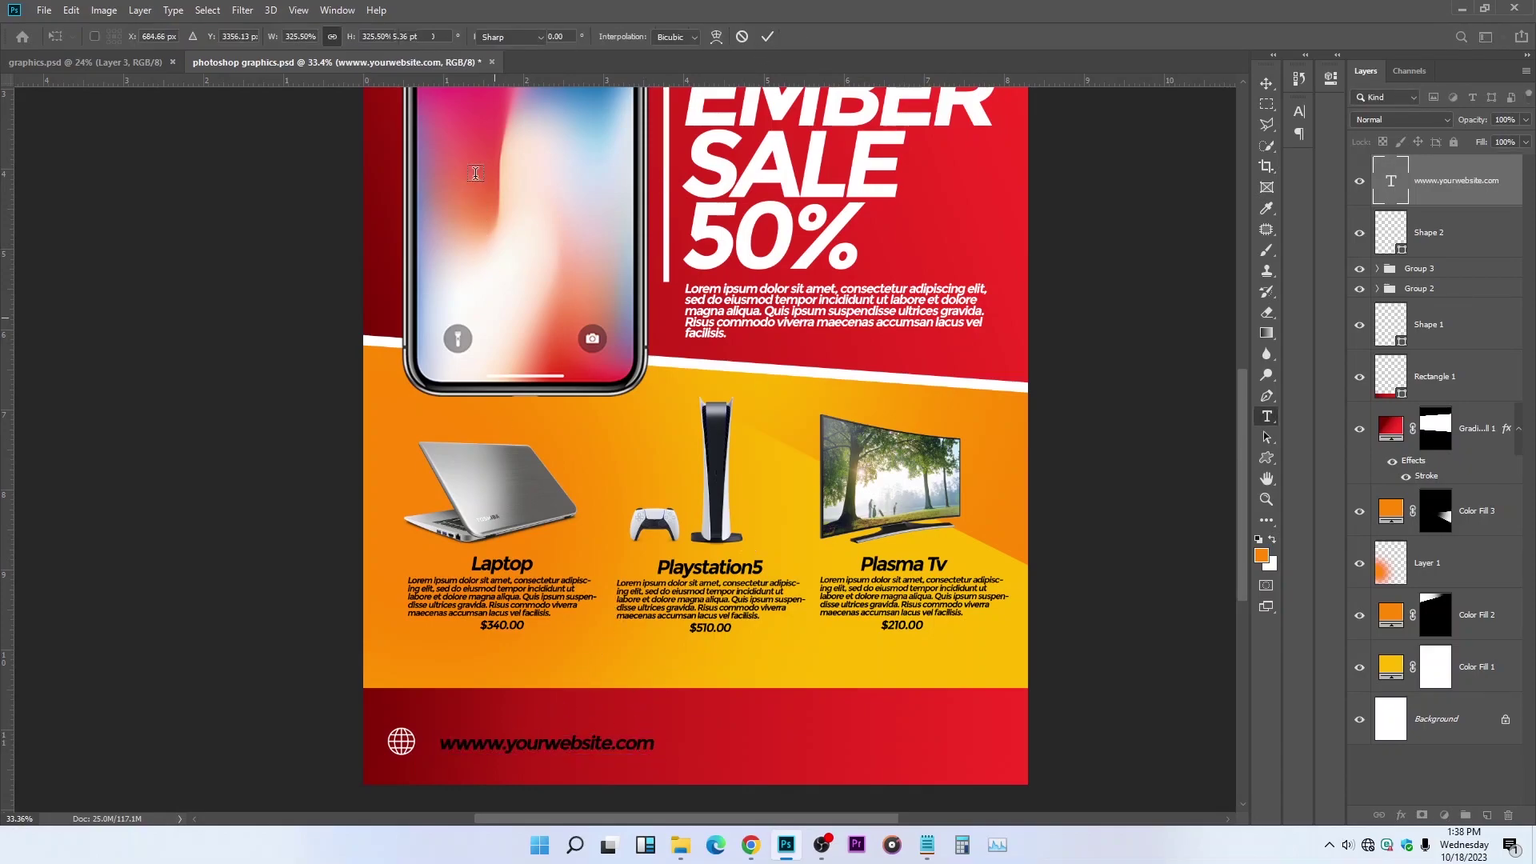
{"action": "left_click", "coordinate": [638, 36]}
{"action": "left_click", "coordinate": [899, 147]}
{"action": "left_click", "coordinate": [1368, 199]}
Step: Move the address beside the globe and group the two as Group 4
{"action": "left_click", "coordinate": [1264, 90]}
{"action": "left_click_drag", "start_coordinate": [565, 784], "coordinate": [543, 784]}
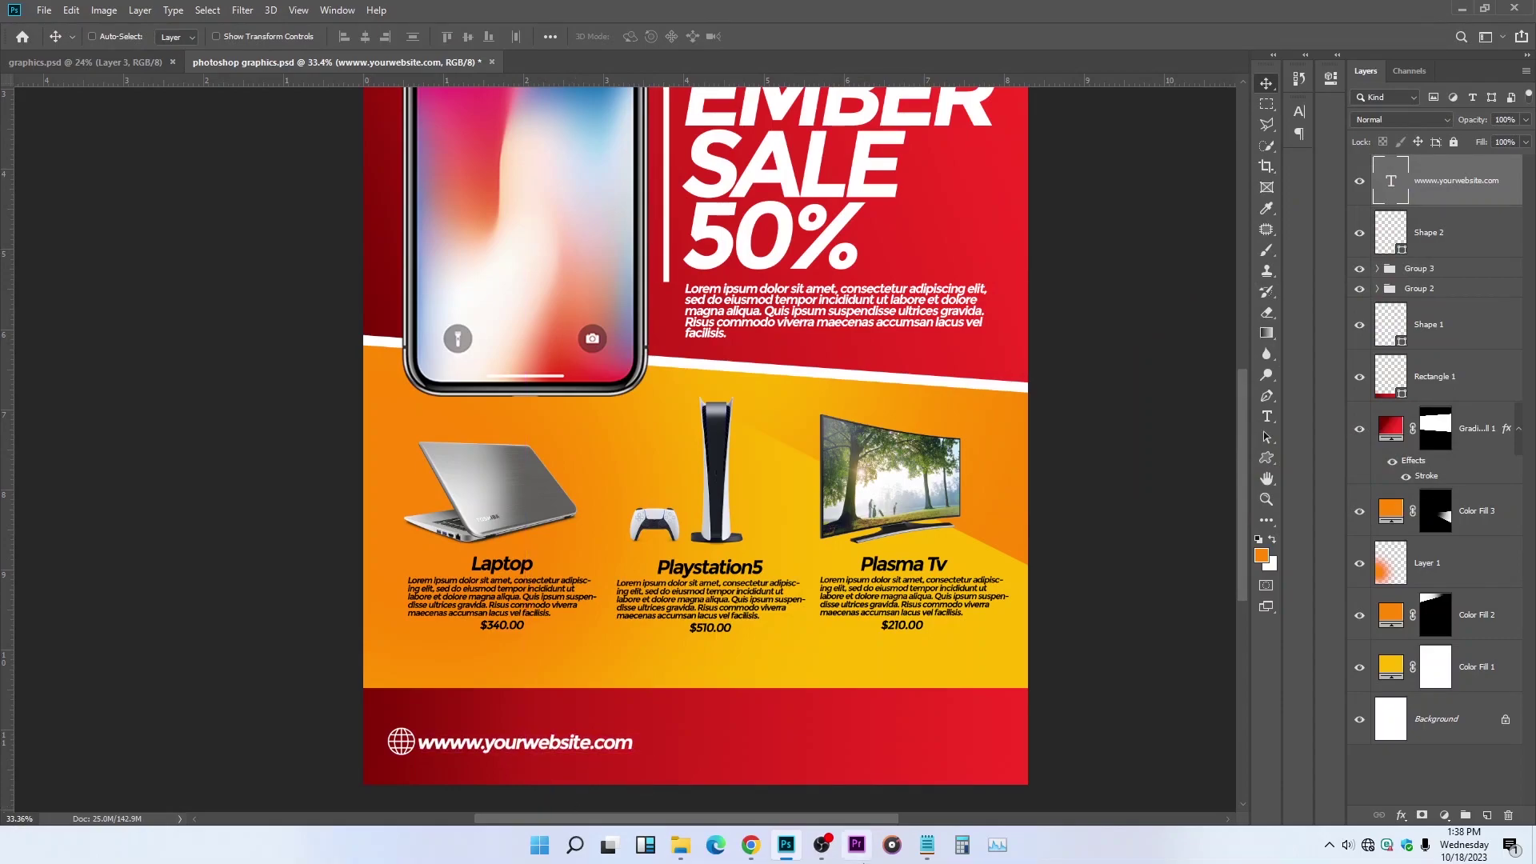
{"action": "scroll", "coordinate": [682, 712], "scroll_direction": "down", "scroll_amount": 1}
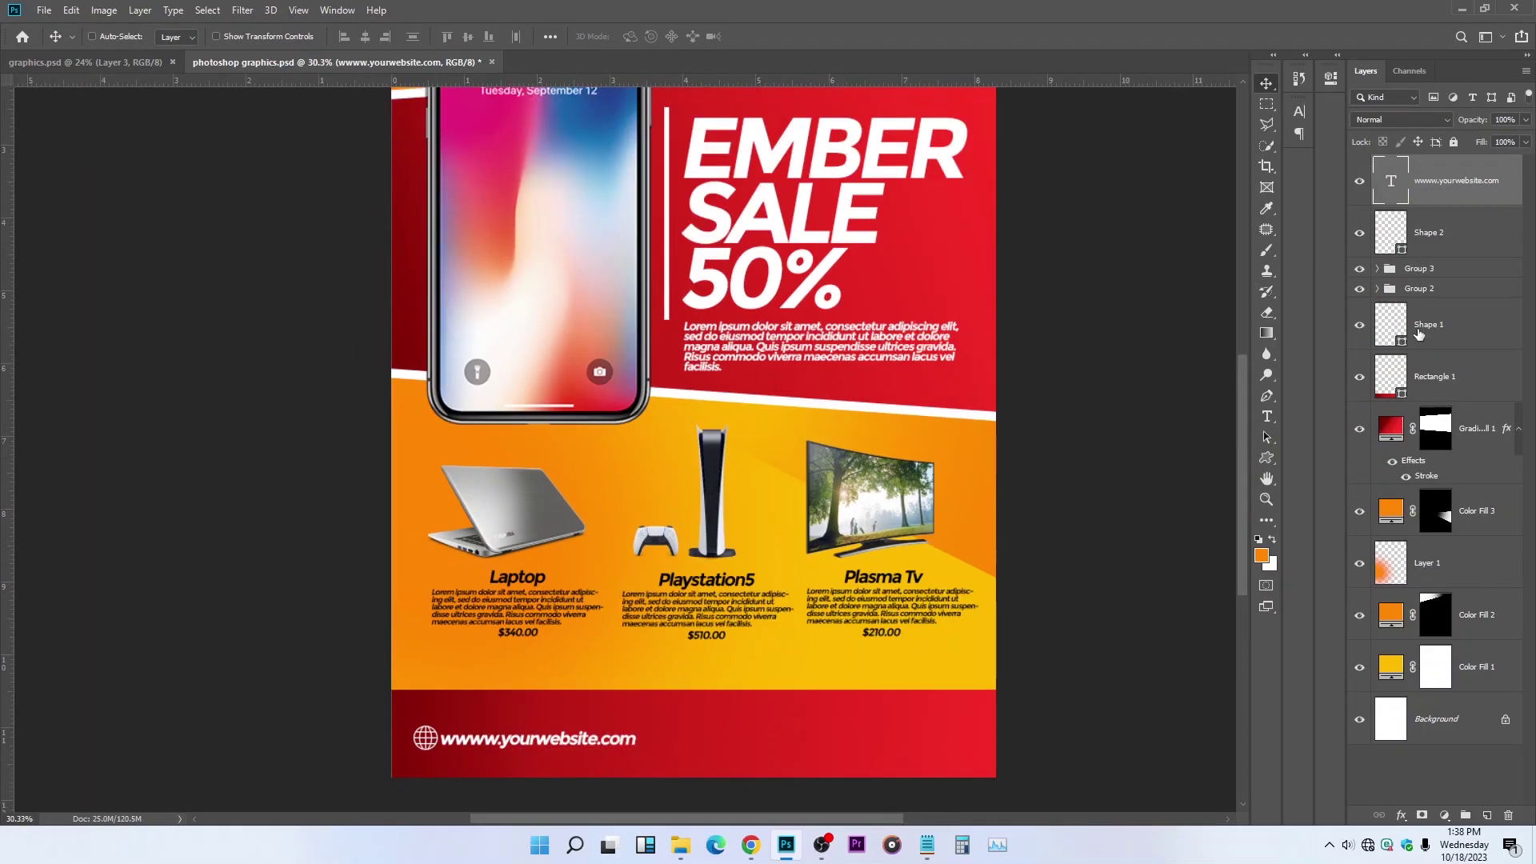
{"action": "left_click", "coordinate": [1452, 235], "text": "shift"}
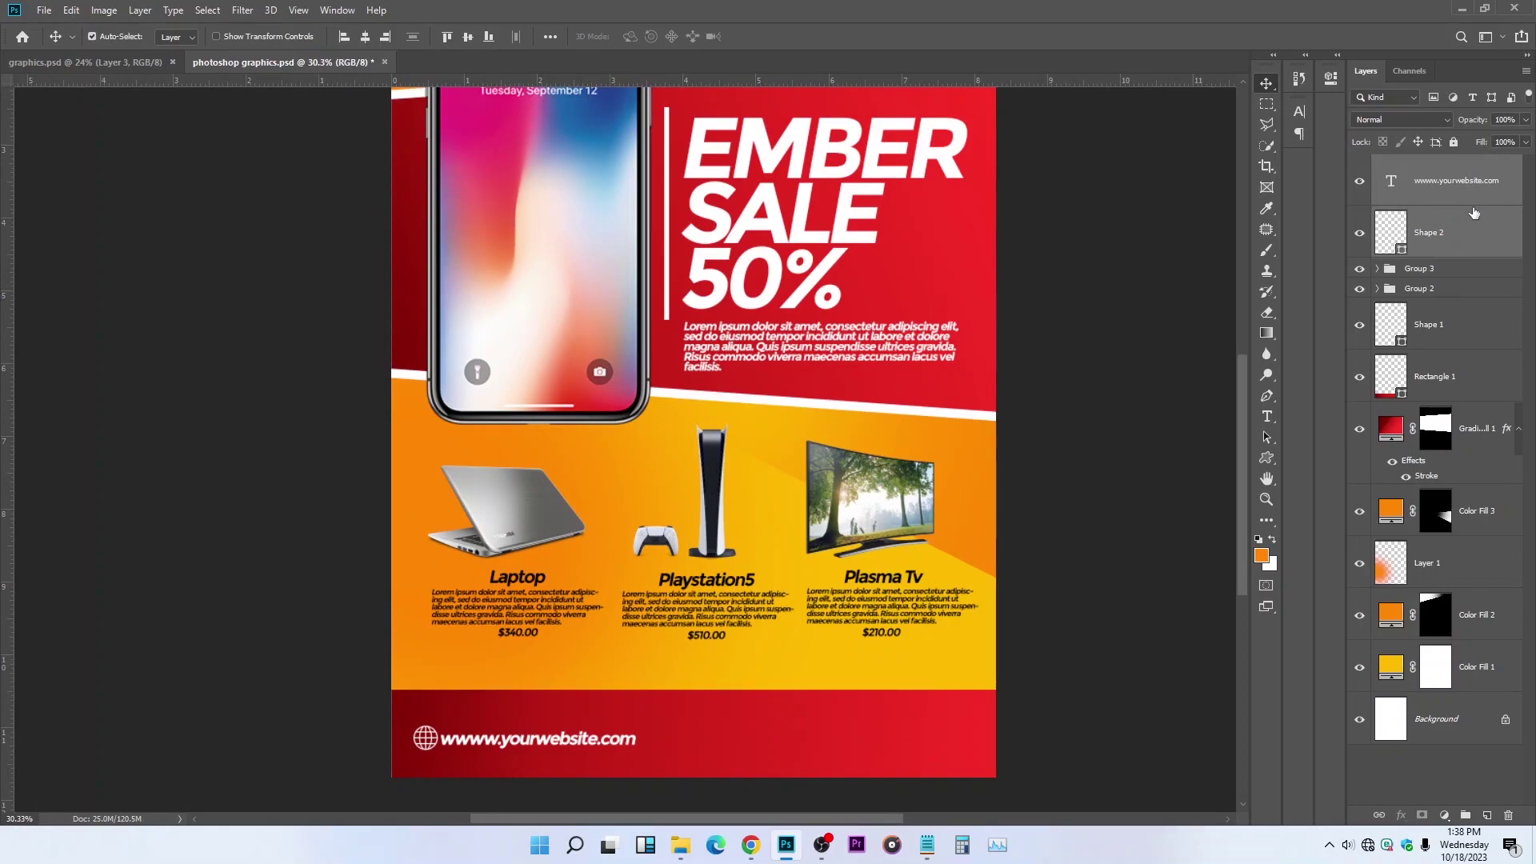
{"action": "key", "text": "ctrl+g"}
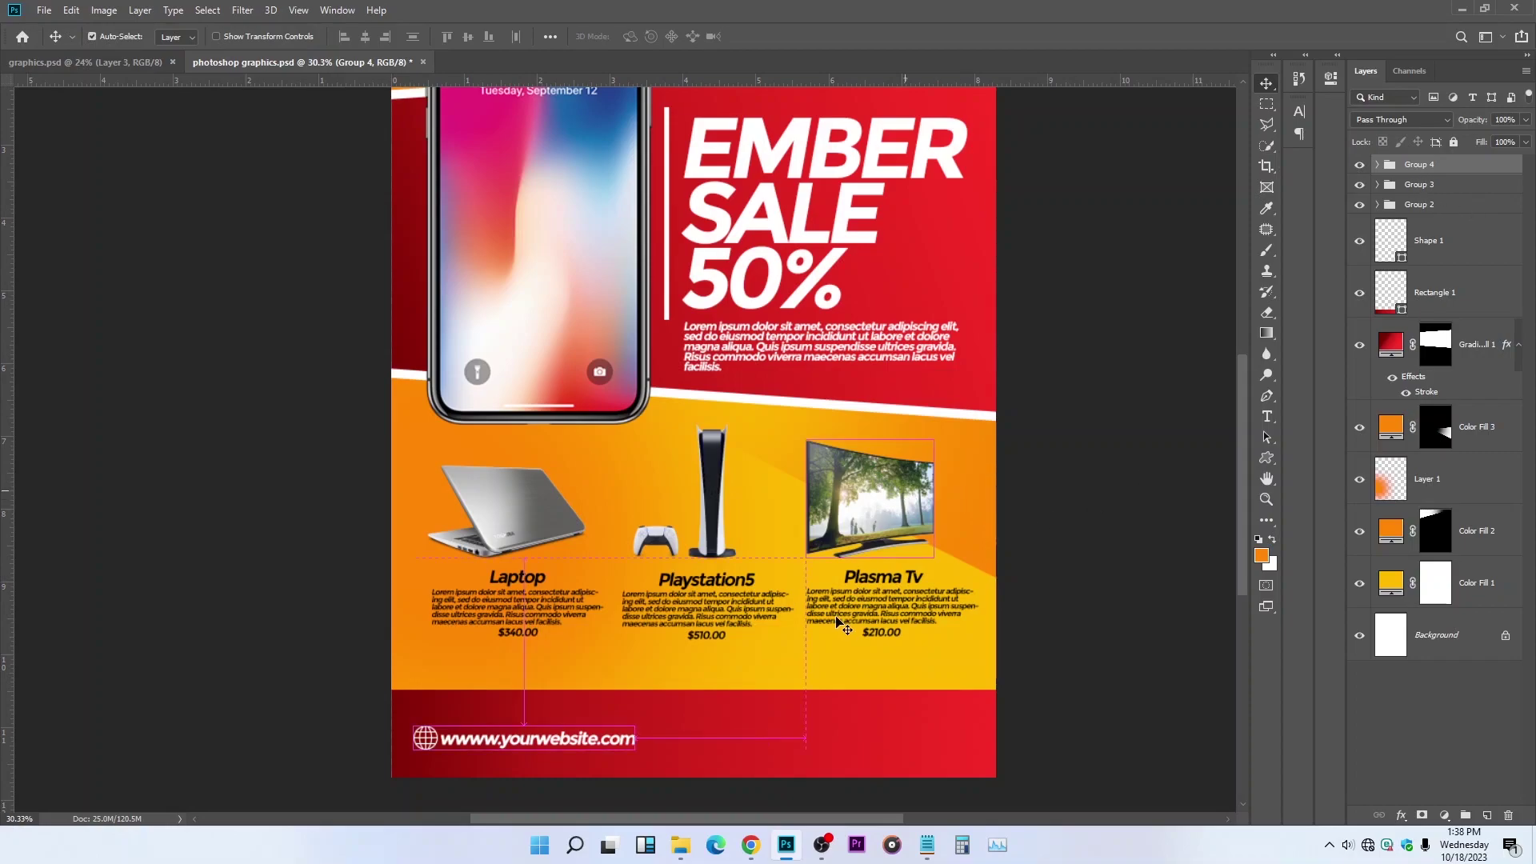
Step: Shrink the globe-and-address group to about 76% and duplicate it to the right
{"action": "key", "text": "ctrl+t"}
{"action": "left_click_drag", "start_coordinate": [637, 741], "coordinate": [583, 738]}
{"action": "key", "text": "Return"}
{"action": "left_click_drag", "start_coordinate": [732, 785], "coordinate": [792, 740]}
{"action": "scroll", "coordinate": [722, 768], "scroll_direction": "up", "scroll_amount": 2}
{"action": "key", "text": "t"}
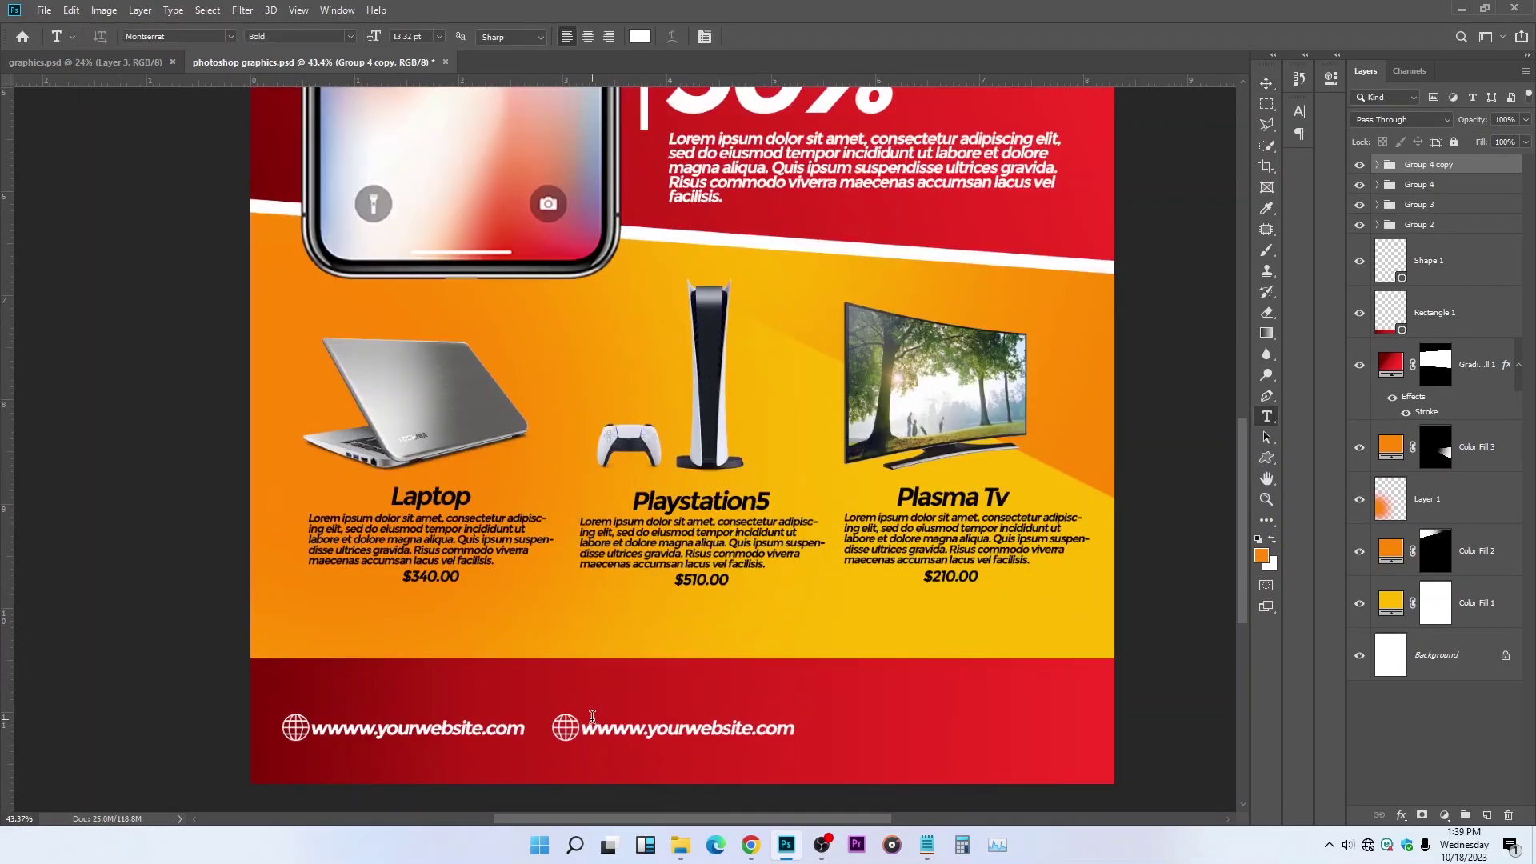
{"action": "left_click_drag", "start_coordinate": [583, 727], "coordinate": [981, 699]}
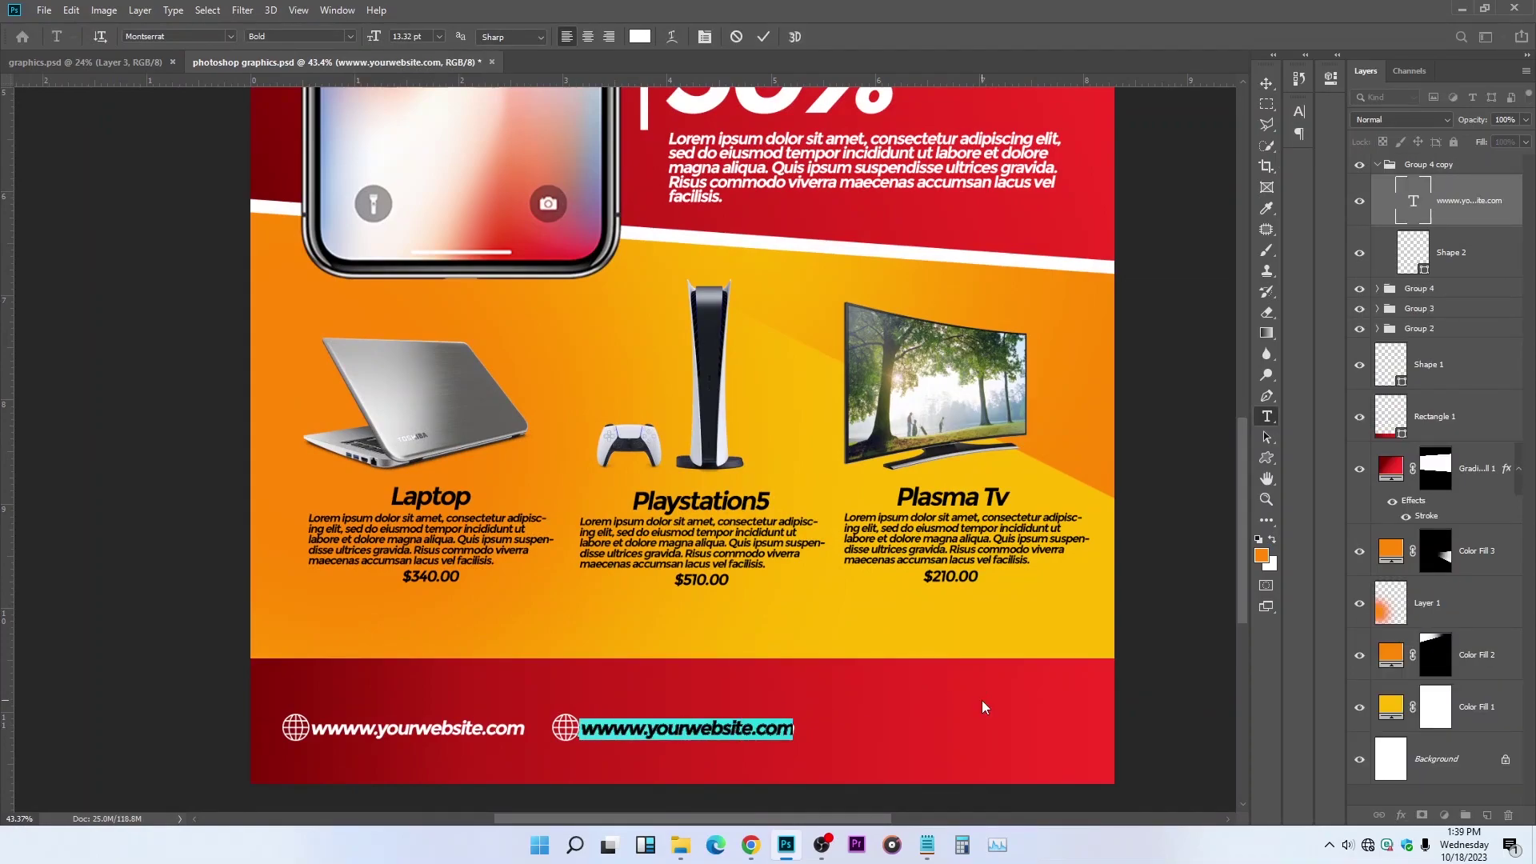
{"action": "key", "text": "BackSpace"}
{"action": "type", "text": "+000"}
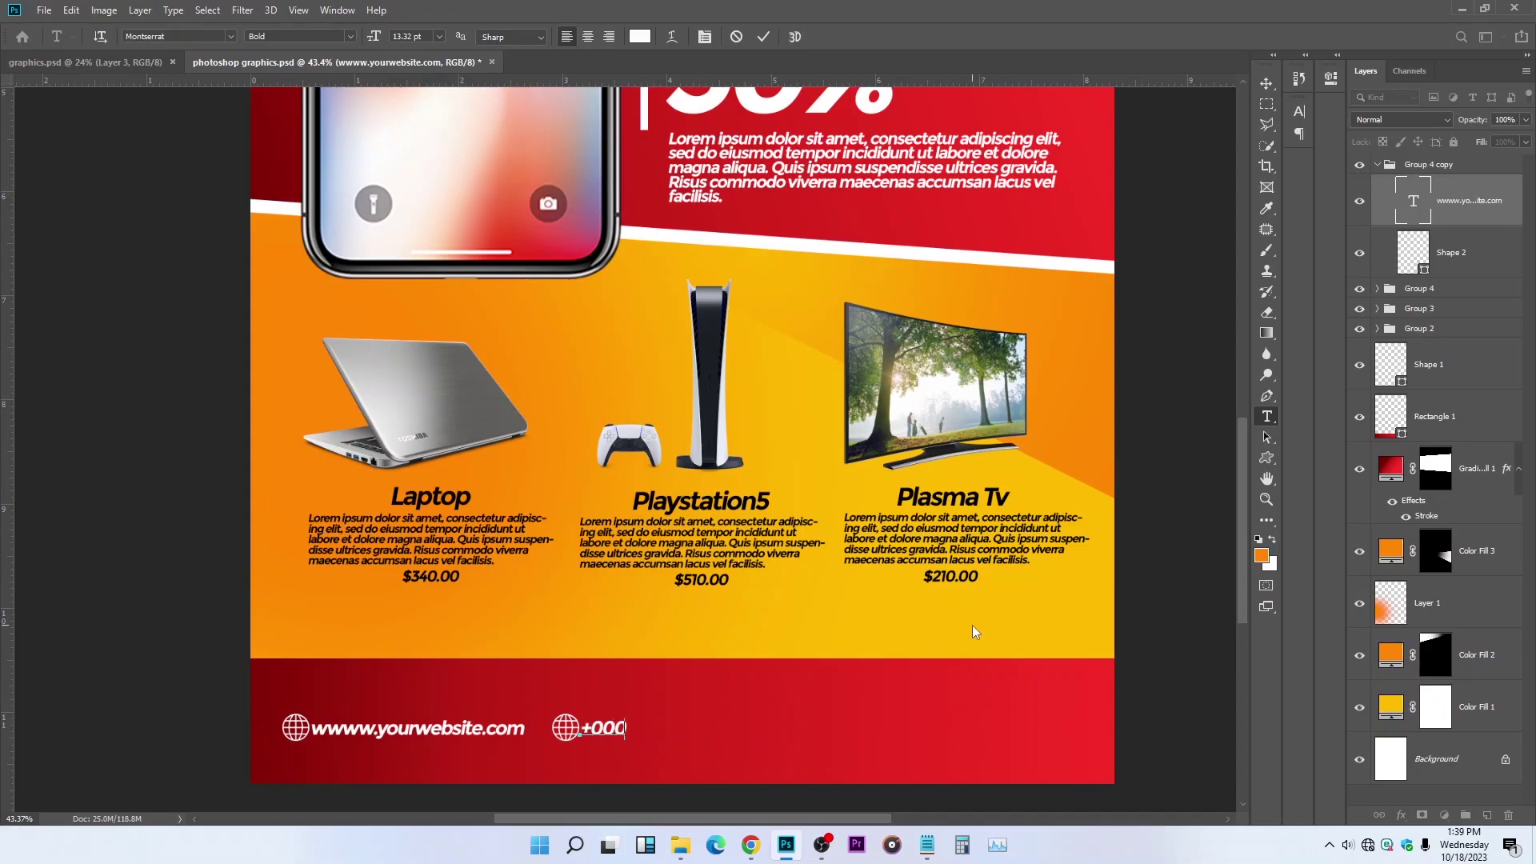
{"action": "type", "text": "-0"}
{"action": "key", "text": "BackSpace"}
{"action": "key", "text": "BackSpace"}
{"action": "key", "text": "BackSpace"}
{"action": "type", "text": "0000-0000"}
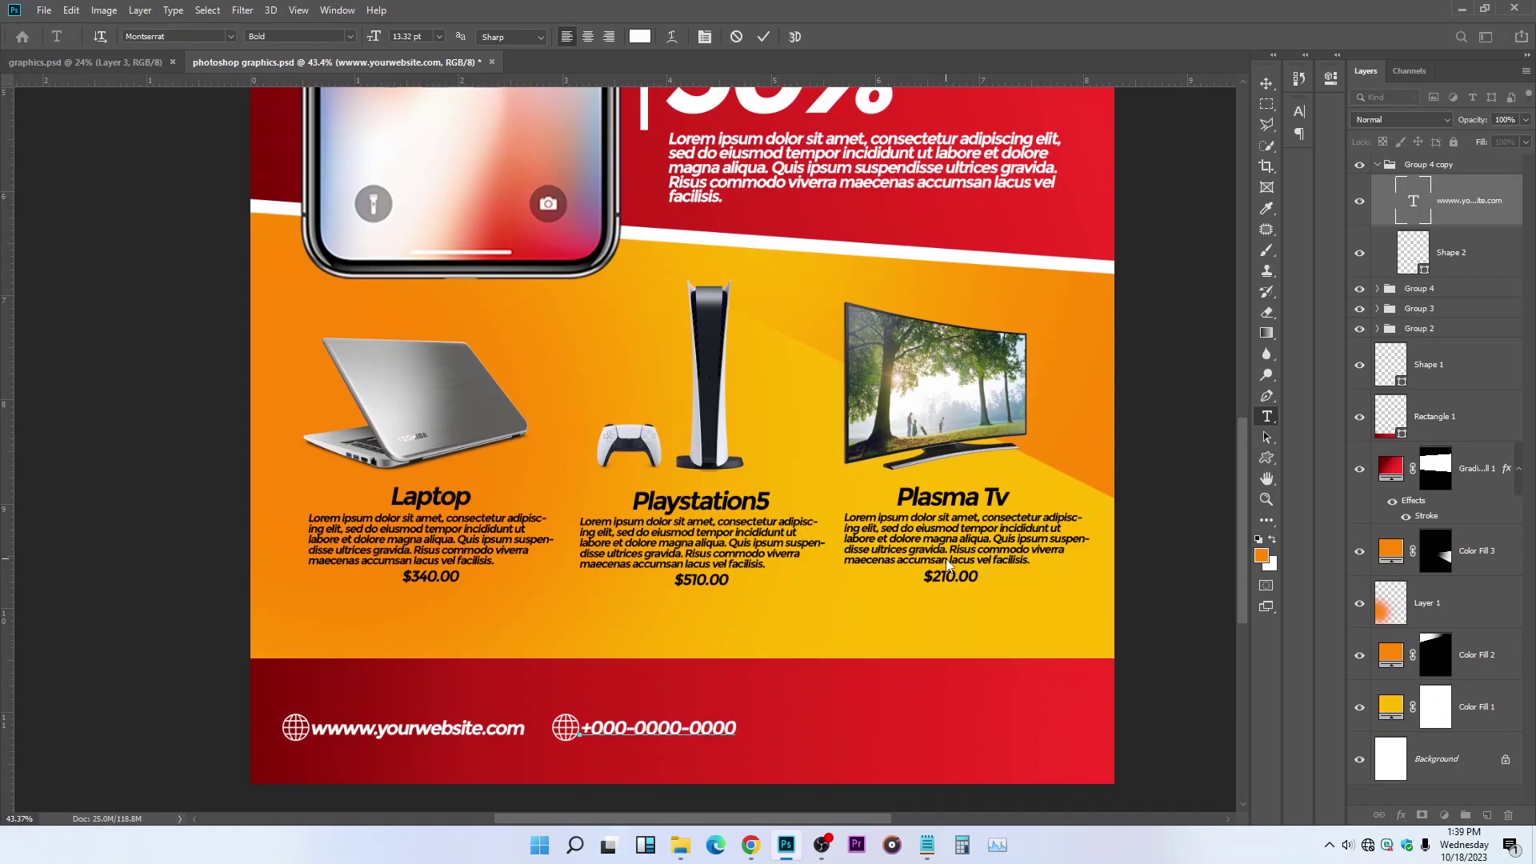
Step: Commit the phone number and append the full set of shapes to the custom shape library
{"action": "left_click", "coordinate": [764, 37]}
{"action": "left_click", "coordinate": [1267, 83]}
{"action": "left_click", "coordinate": [1268, 476]}
{"action": "left_click", "coordinate": [1267, 459]}
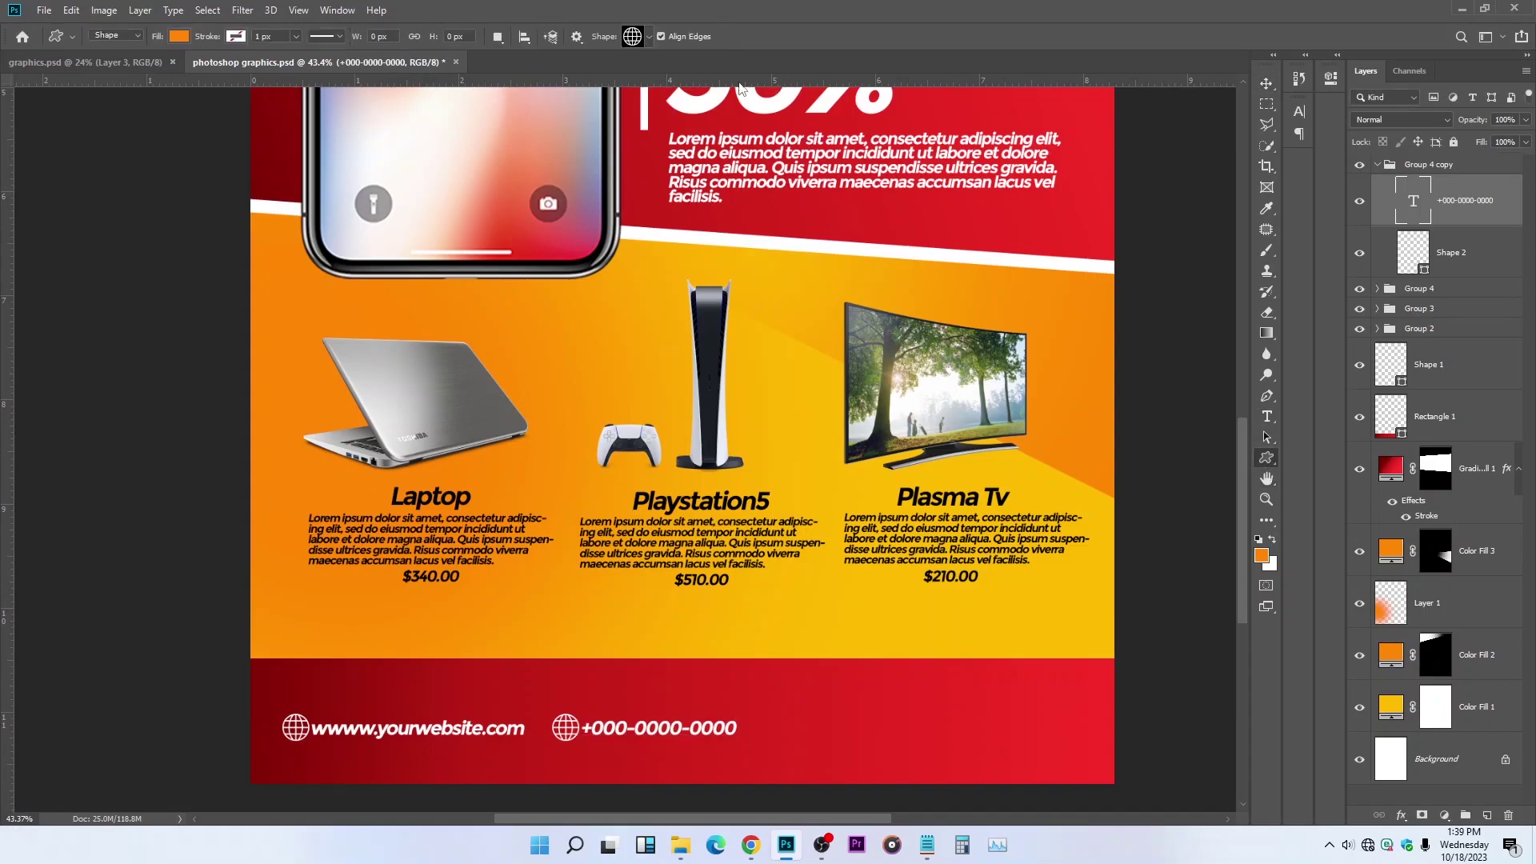
{"action": "left_click", "coordinate": [649, 38]}
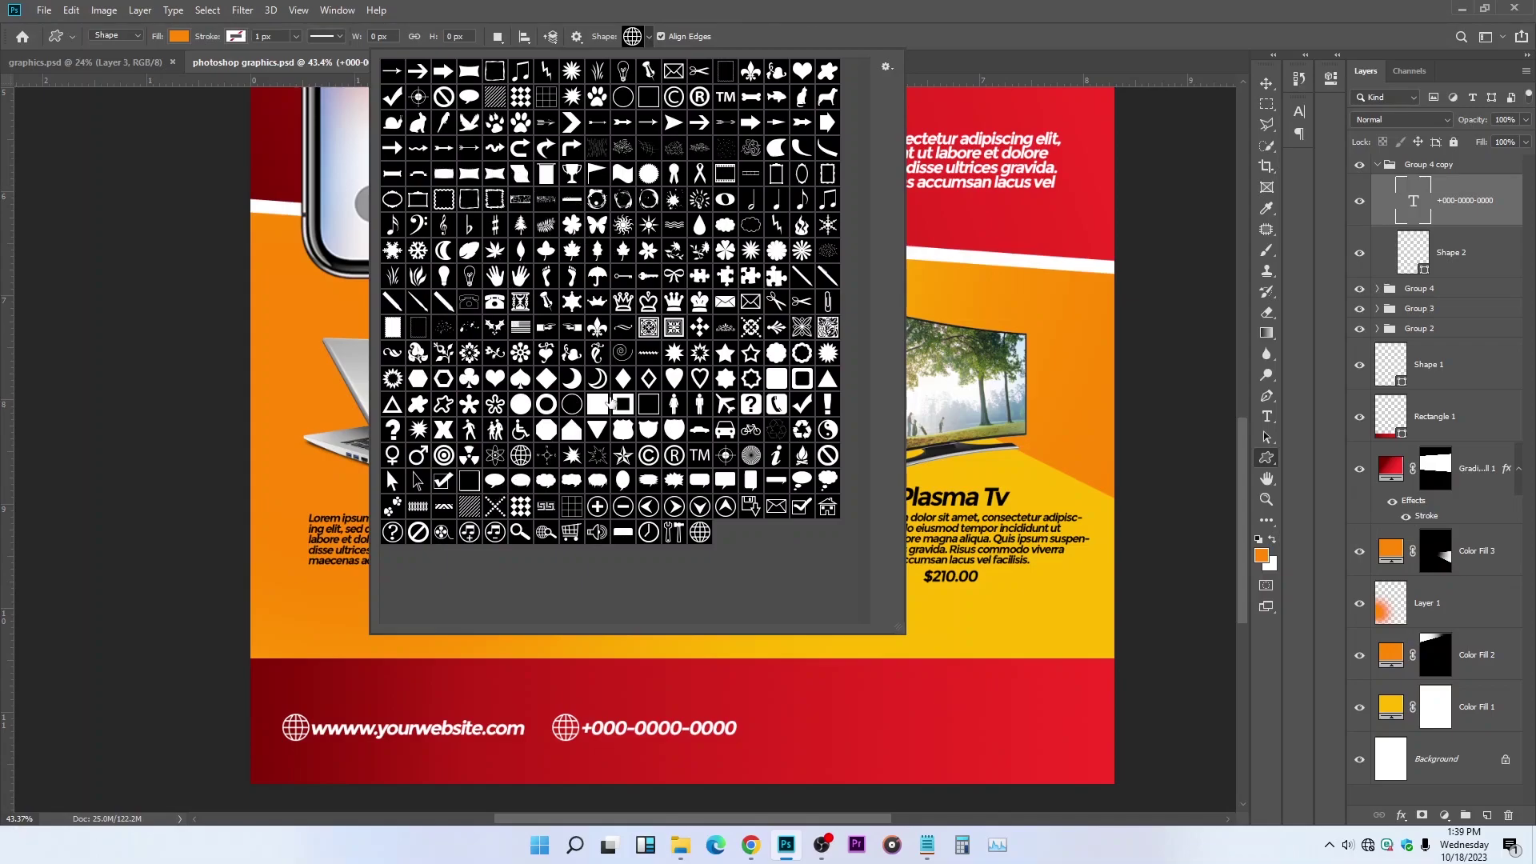
{"action": "scroll", "coordinate": [617, 391], "scroll_direction": "up", "scroll_amount": 3}
{"action": "scroll", "coordinate": [617, 391], "scroll_direction": "down", "scroll_amount": 2}
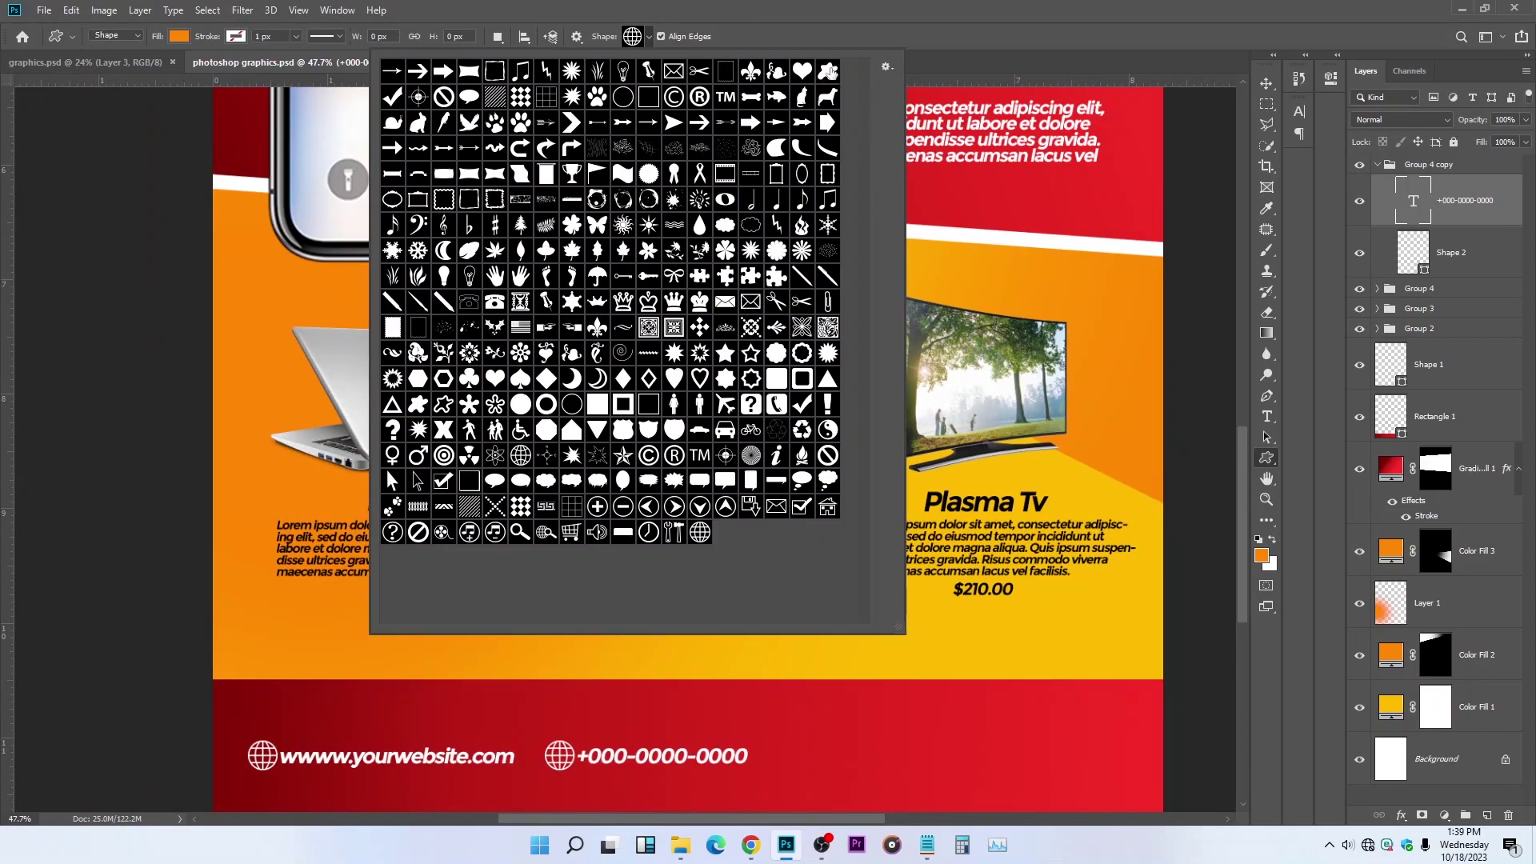
{"action": "left_click", "coordinate": [887, 68]}
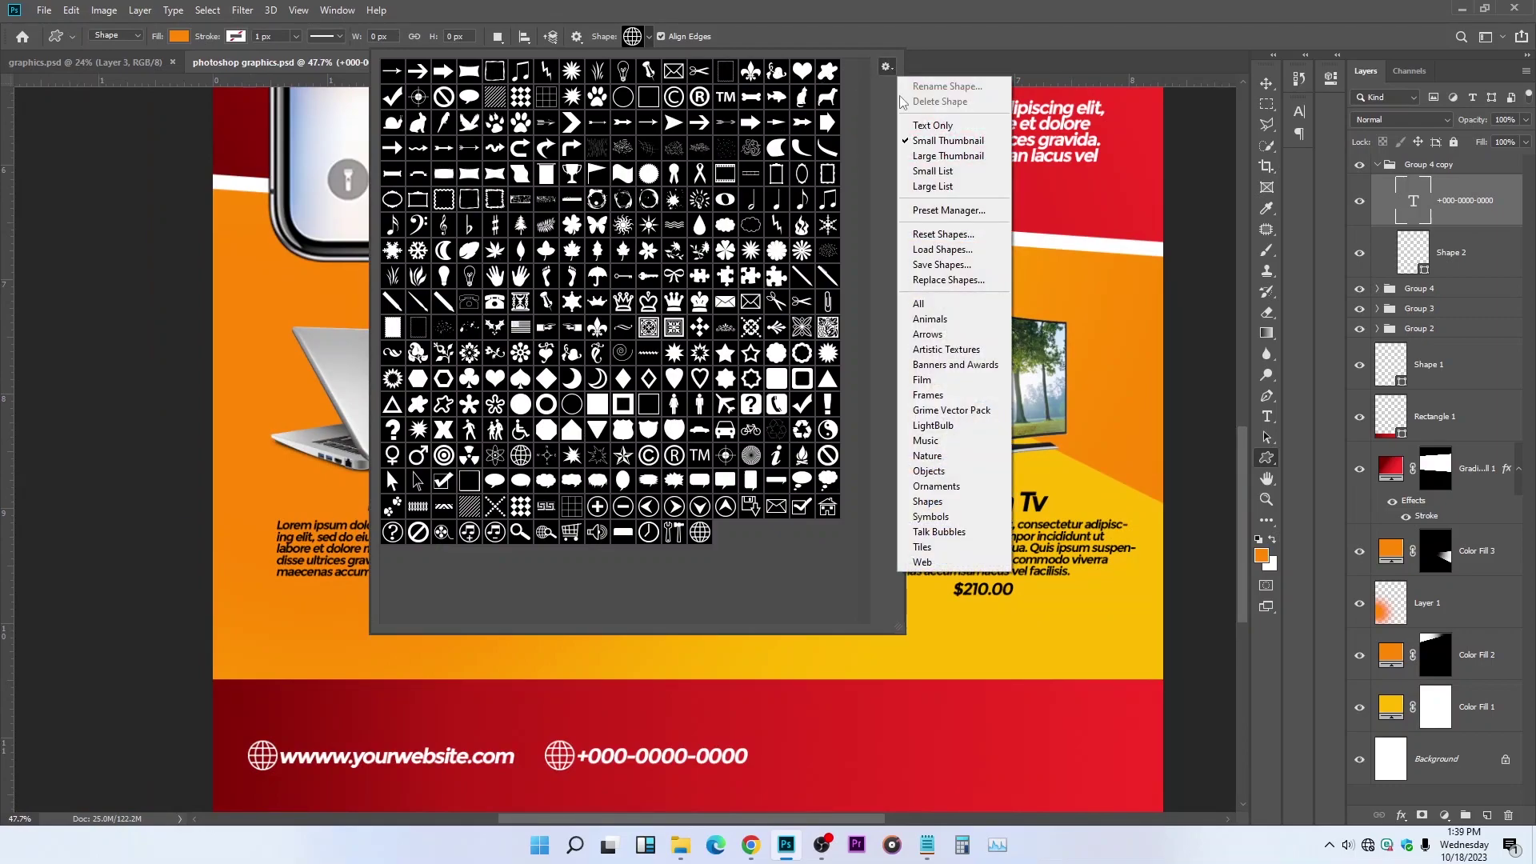
{"action": "left_click", "coordinate": [938, 305]}
{"action": "left_click", "coordinate": [843, 312]}
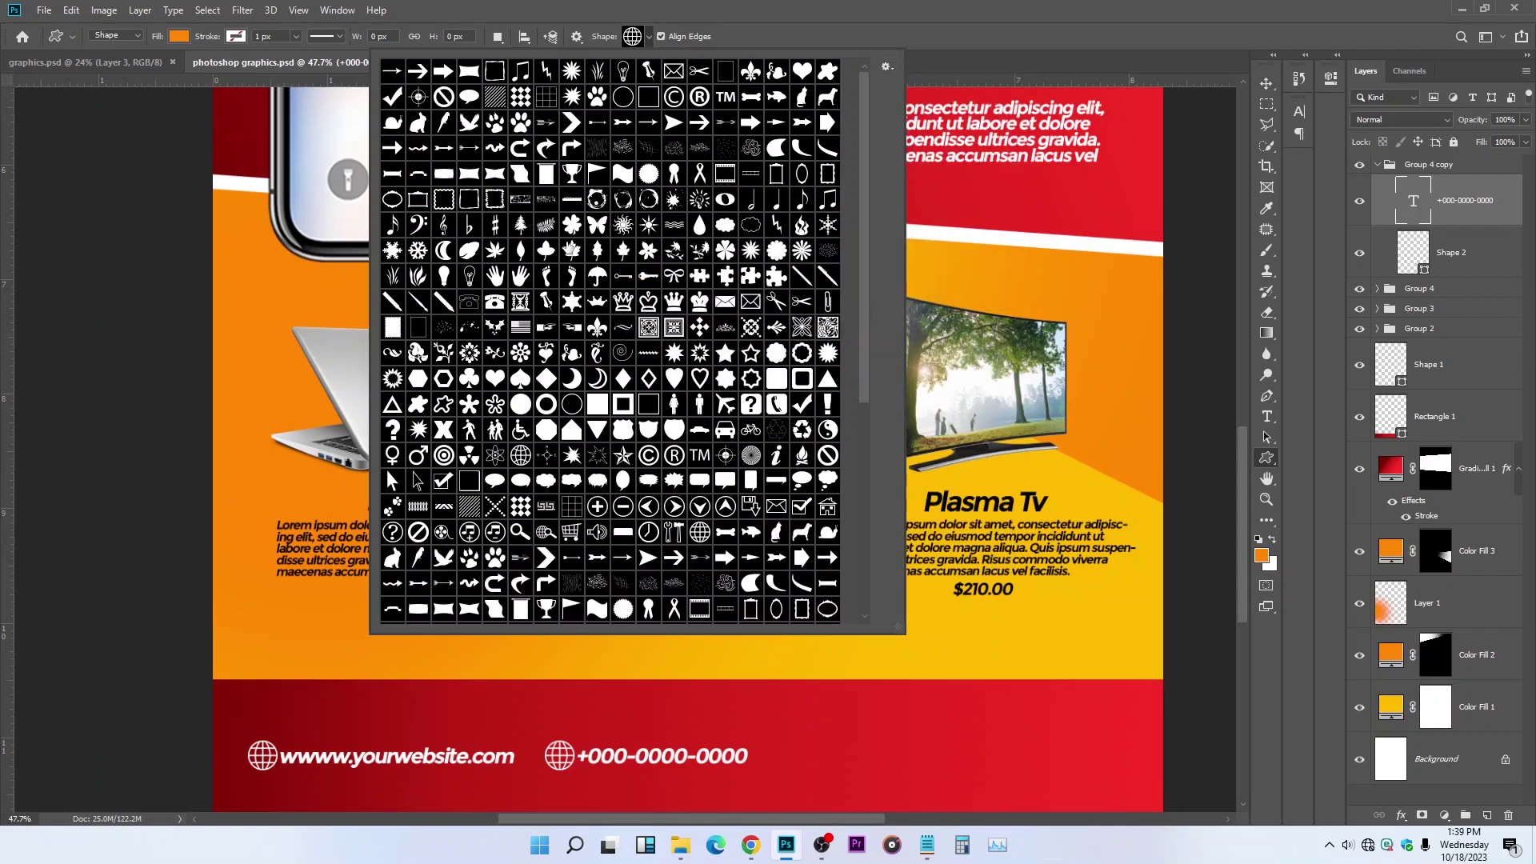
{"action": "scroll", "coordinate": [698, 484], "scroll_direction": "down", "scroll_amount": 5}
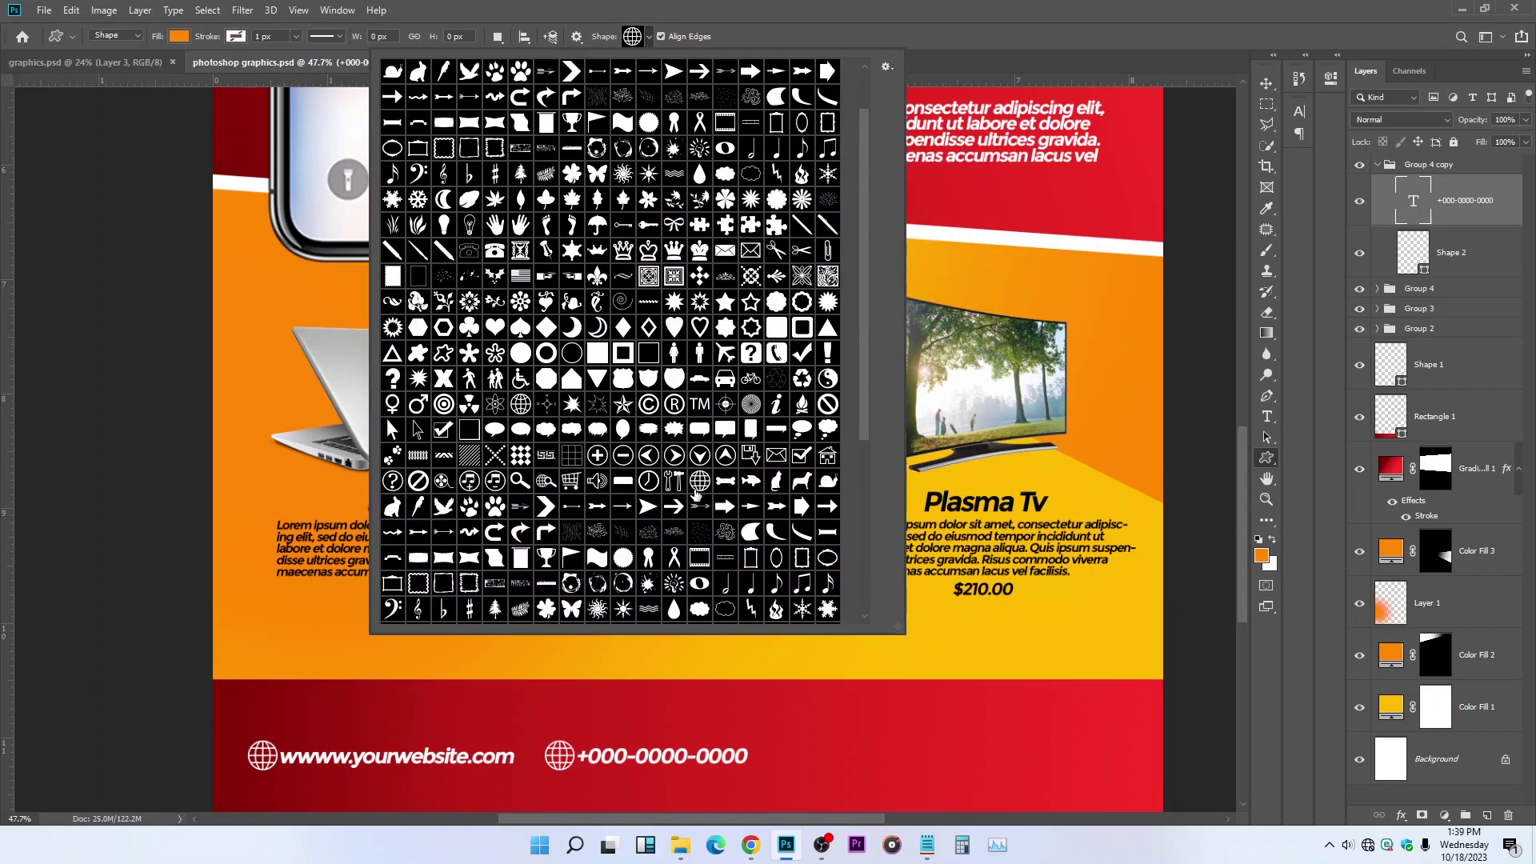
{"action": "scroll", "coordinate": [699, 484], "scroll_direction": "down", "scroll_amount": 5}
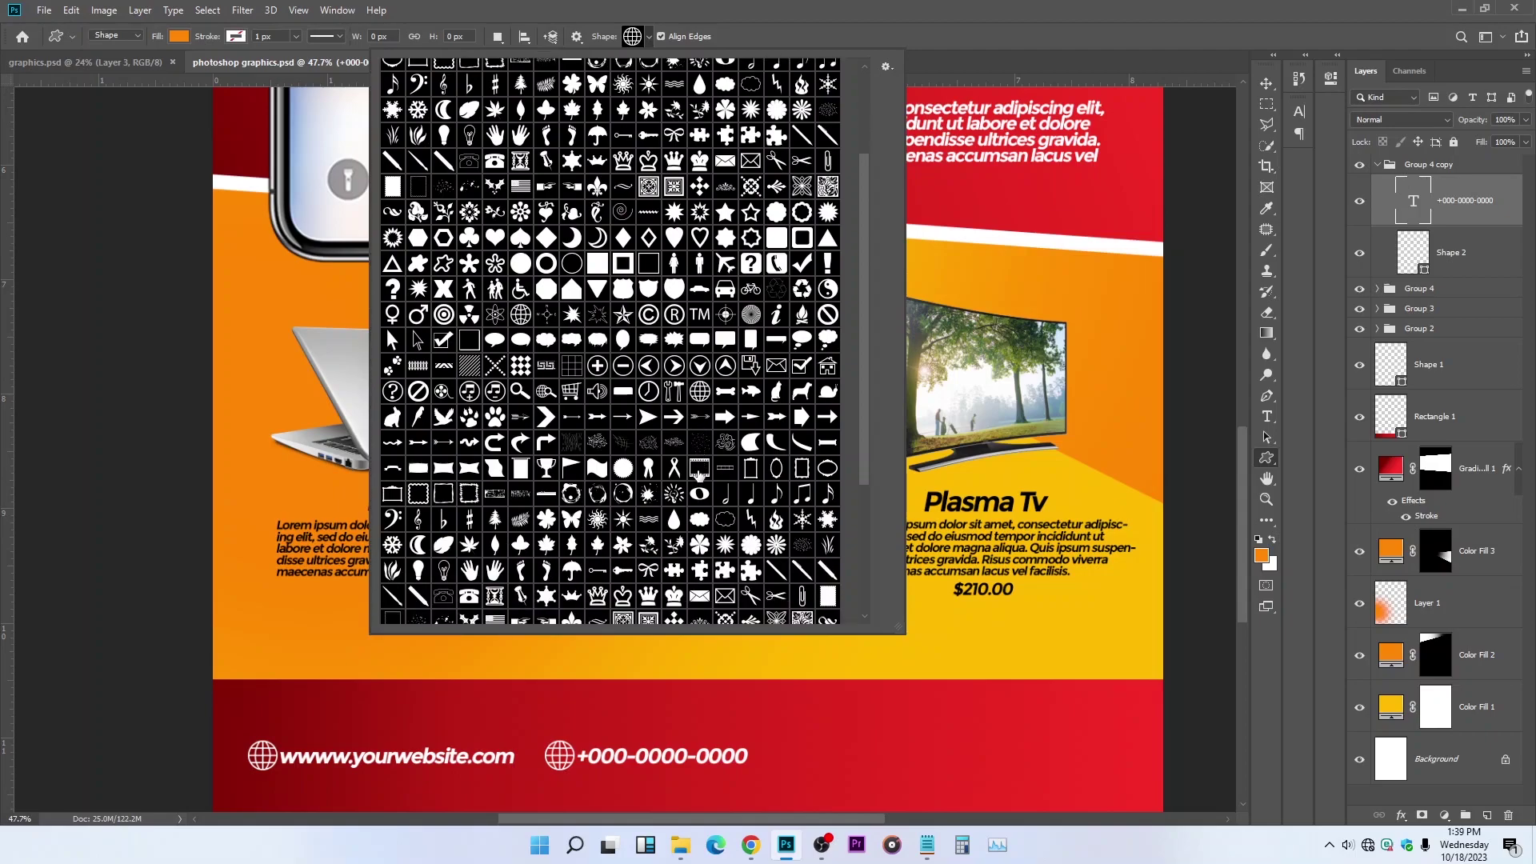
{"action": "scroll", "coordinate": [699, 478], "scroll_direction": "down", "scroll_amount": 5}
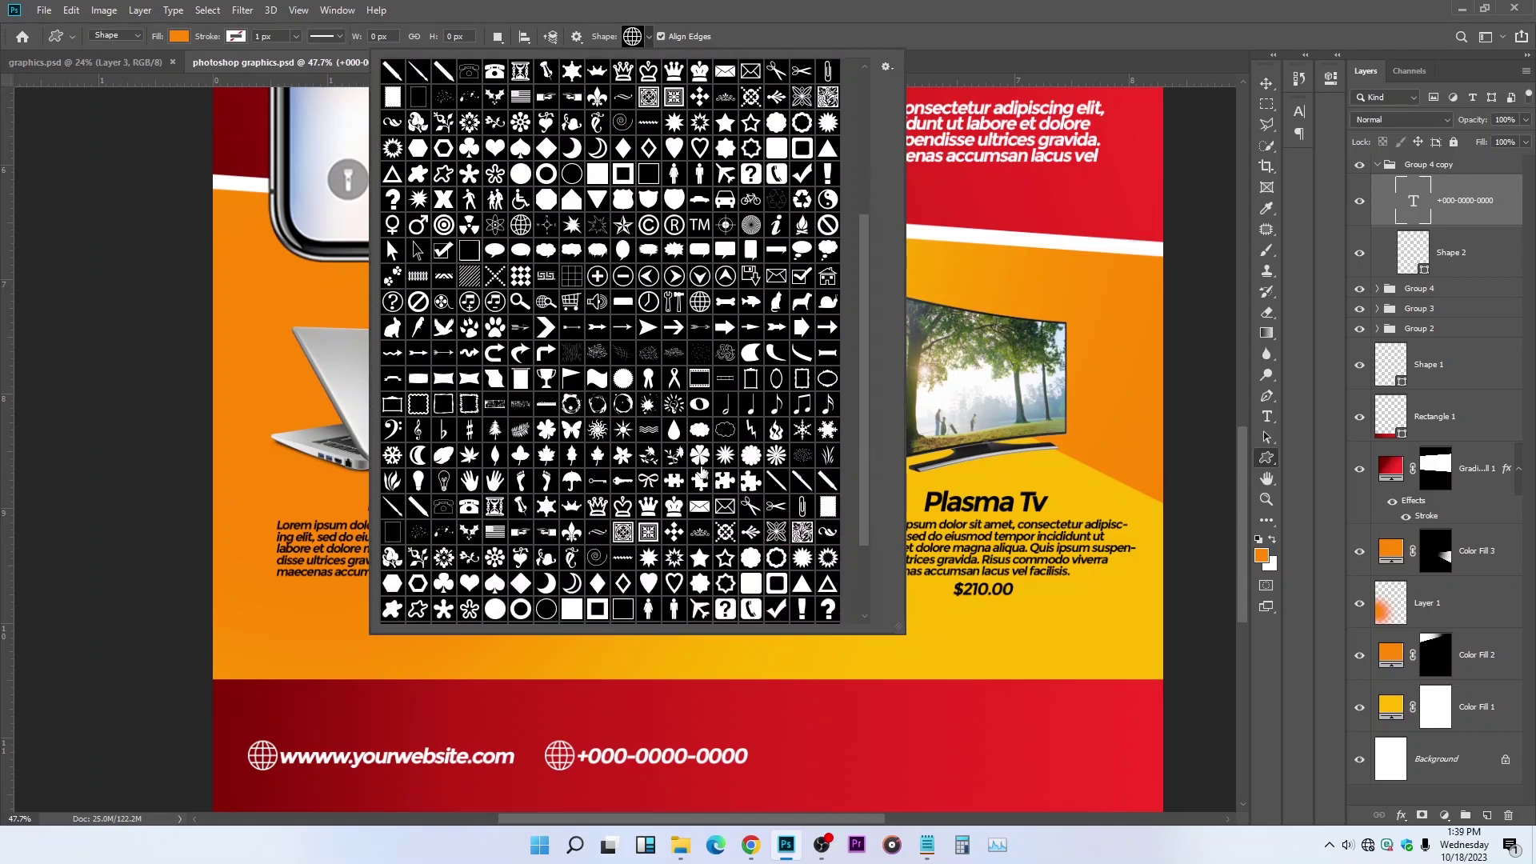
{"action": "scroll", "coordinate": [700, 470], "scroll_direction": "down", "scroll_amount": 5}
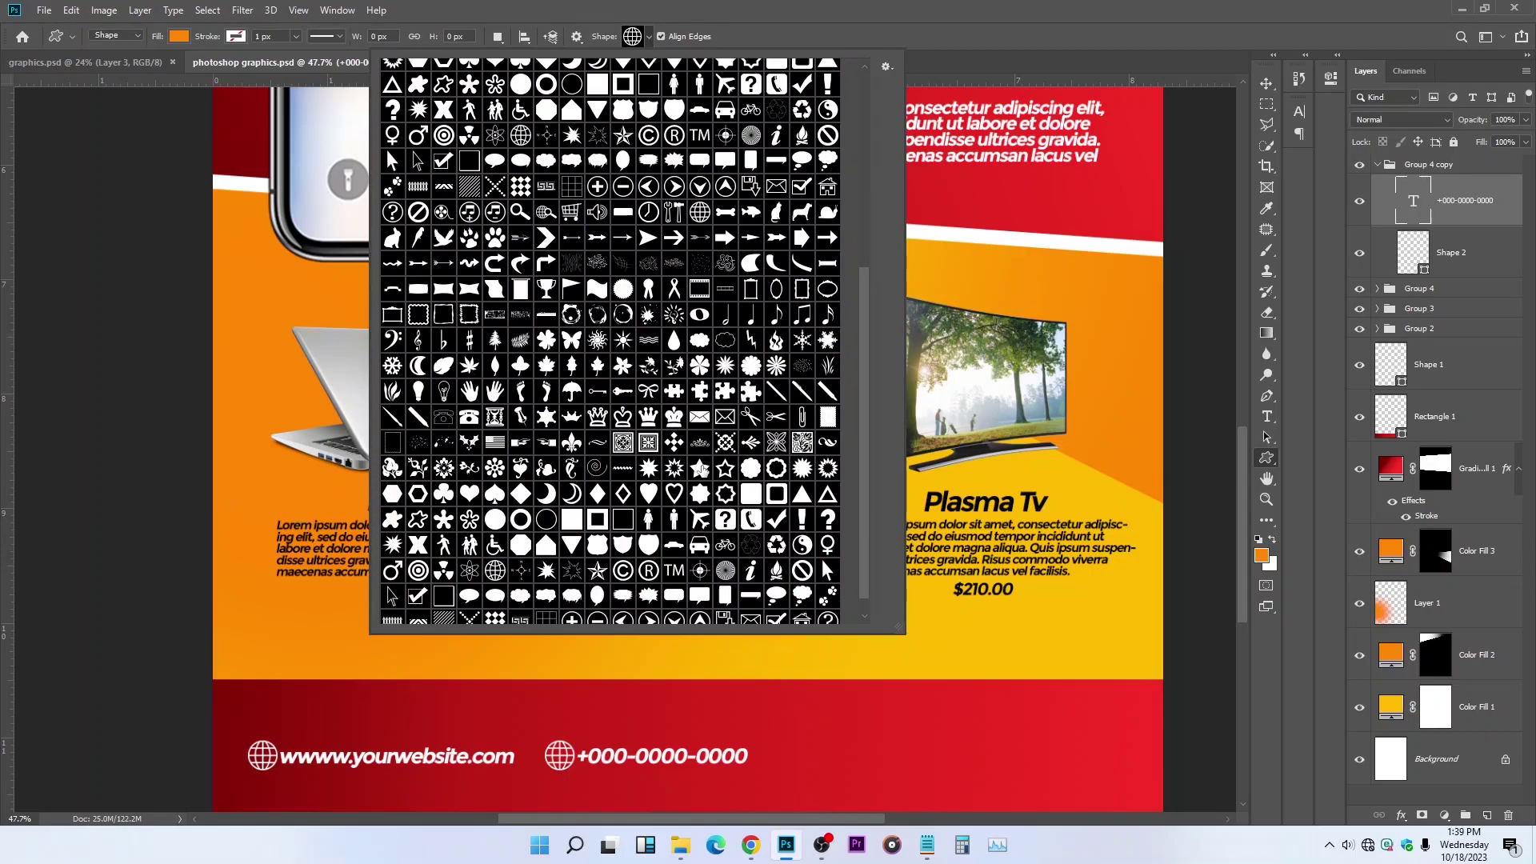
{"action": "scroll", "coordinate": [700, 468], "scroll_direction": "up", "scroll_amount": 4}
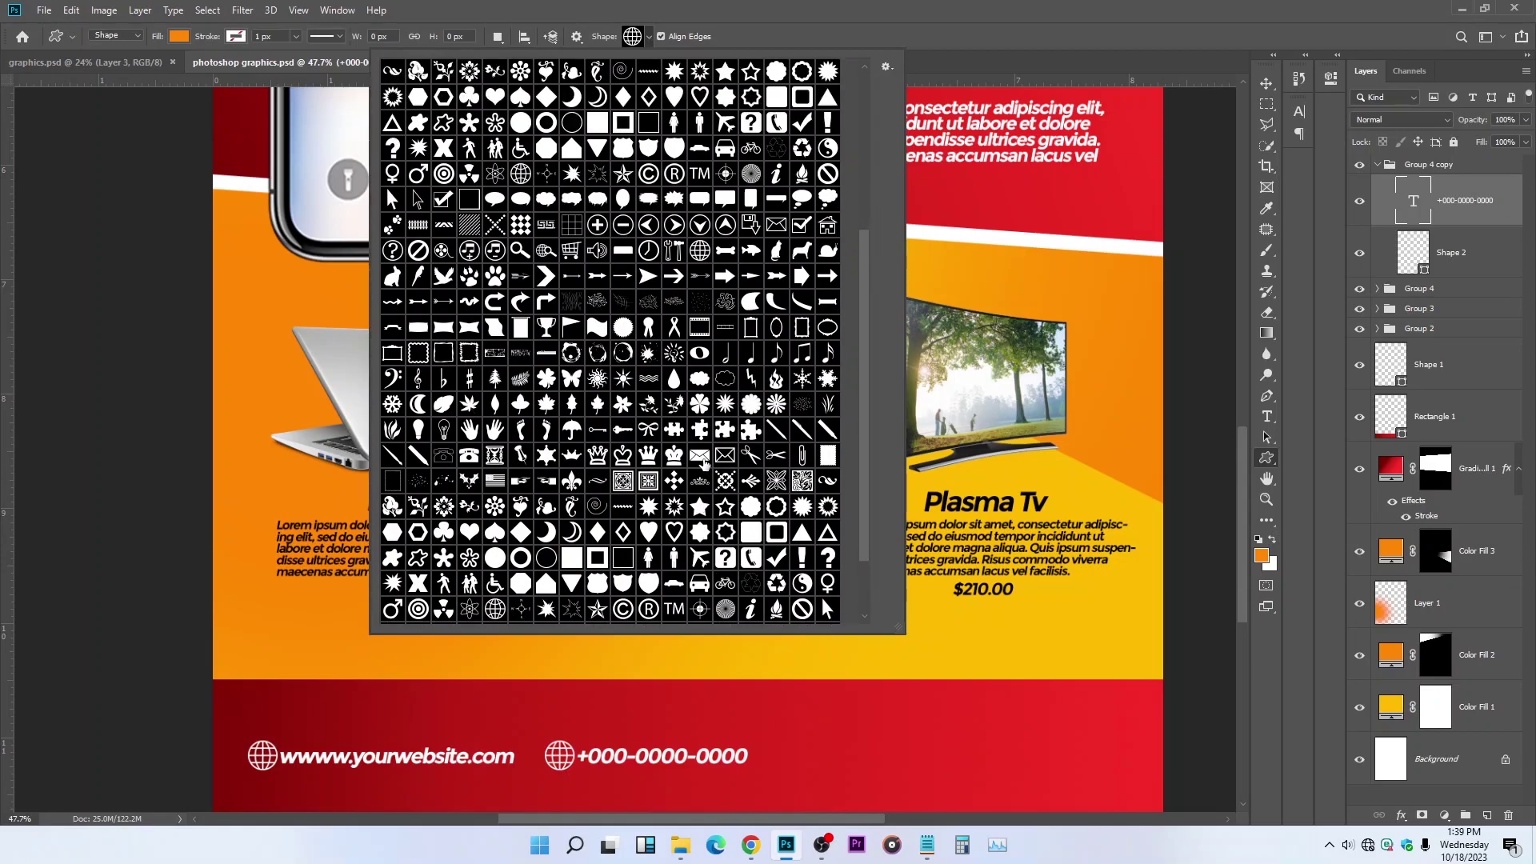
{"action": "scroll", "coordinate": [702, 464], "scroll_direction": "up", "scroll_amount": 4}
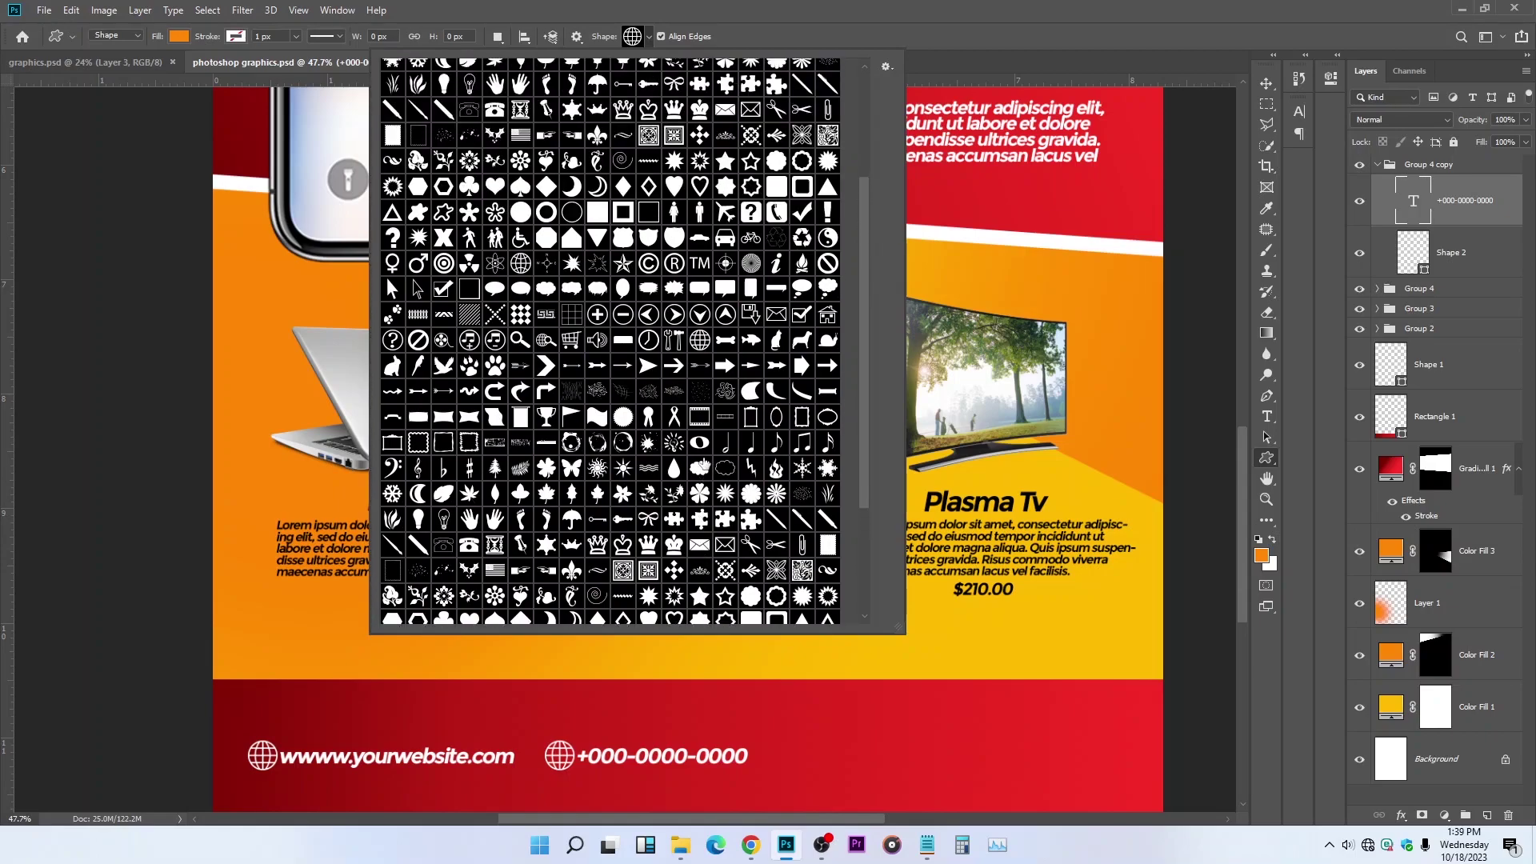
{"action": "scroll", "coordinate": [702, 464], "scroll_direction": "up", "scroll_amount": 3}
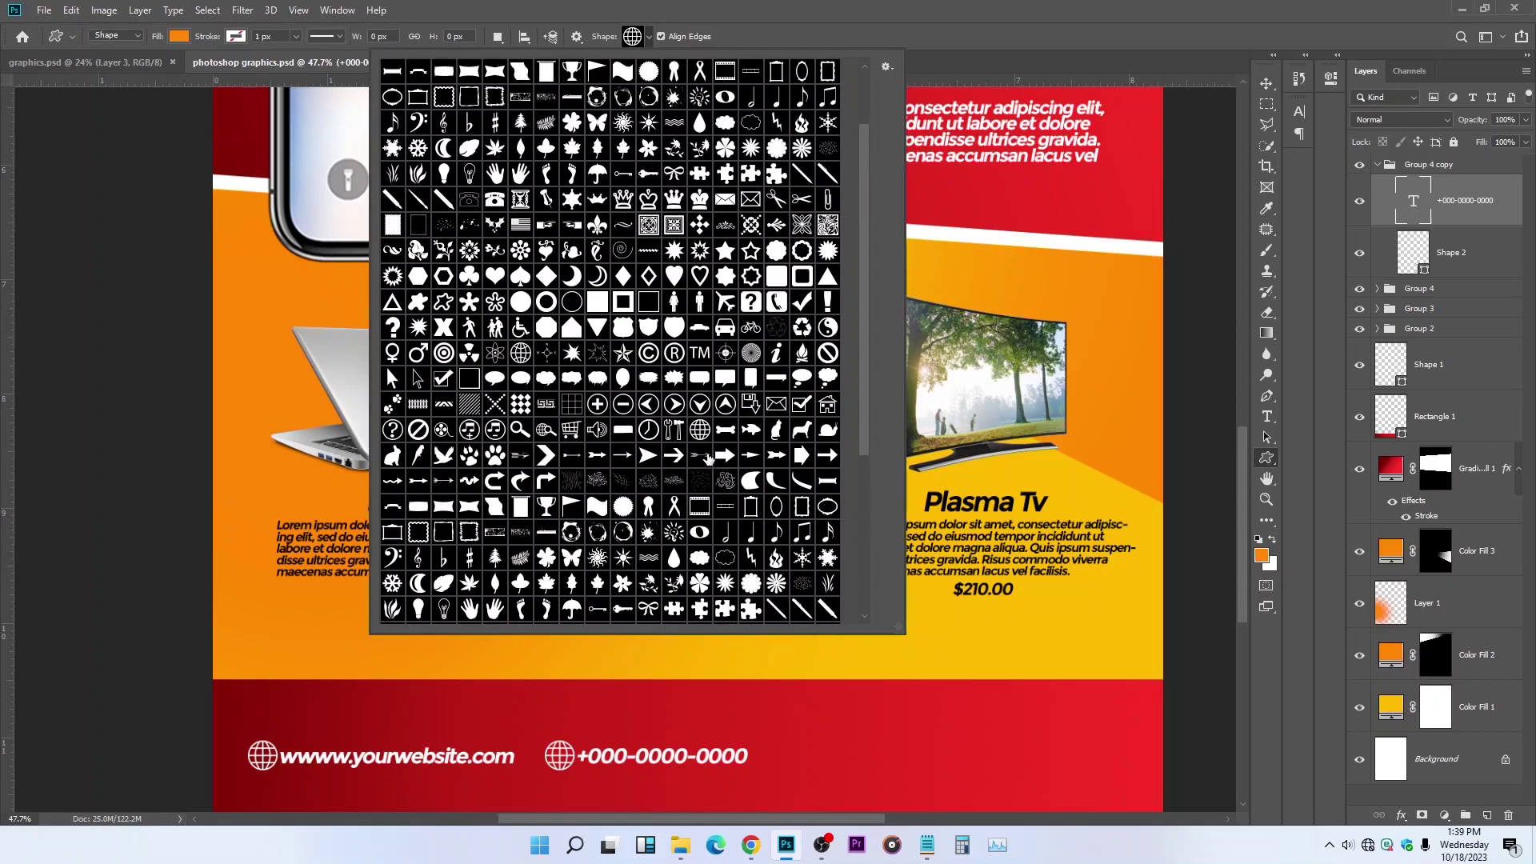
{"action": "scroll", "coordinate": [707, 459], "scroll_direction": "up", "scroll_amount": 4}
{"action": "left_click", "coordinate": [698, 392]}
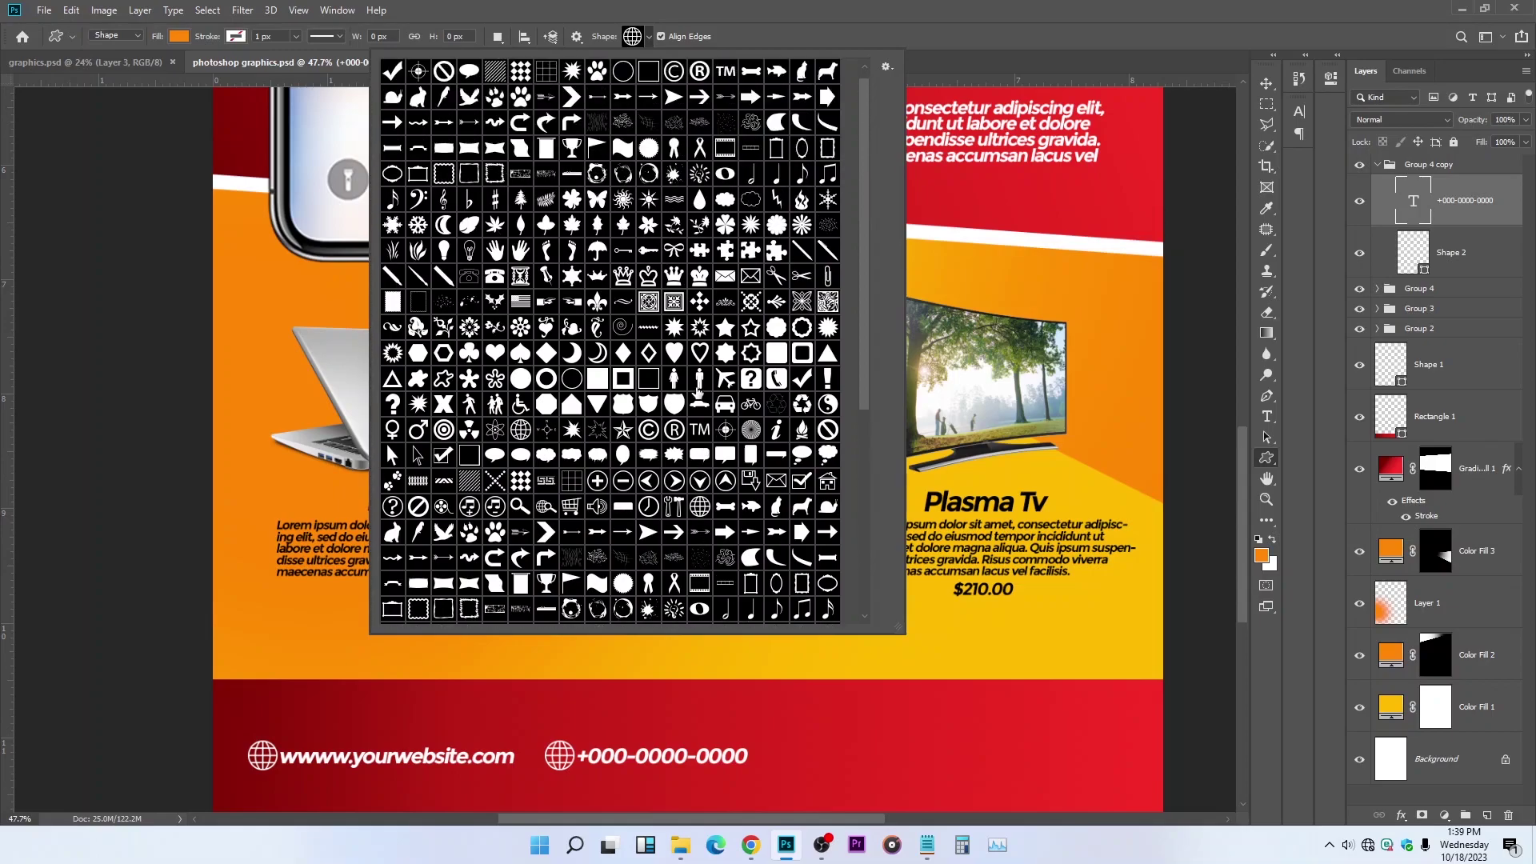
{"action": "key", "text": "Escape"}
{"action": "key", "text": "ctrl+z"}
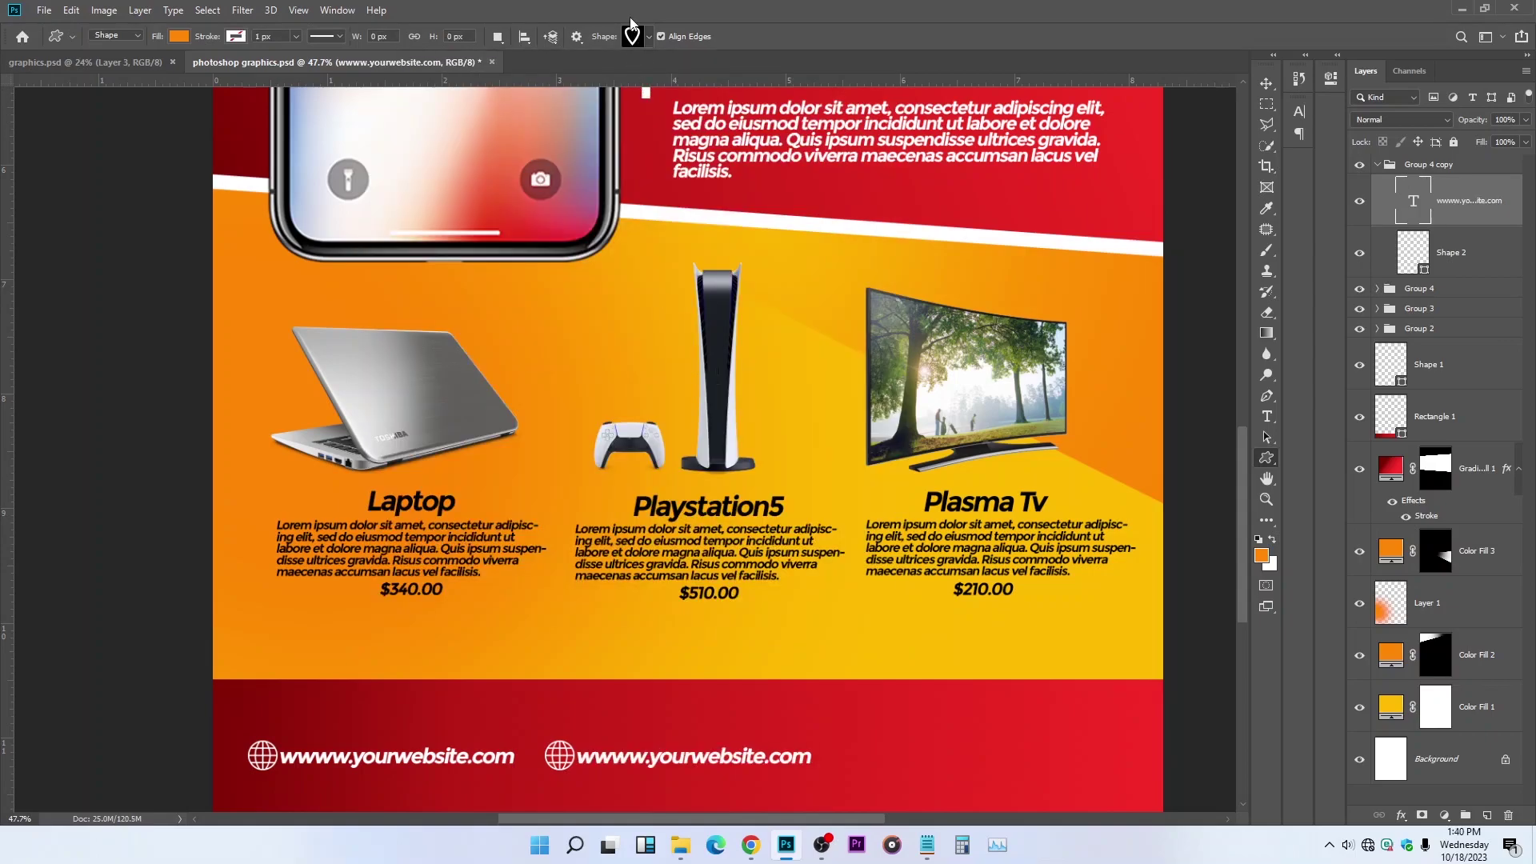
{"action": "left_click", "coordinate": [71, 9]}
{"action": "left_click", "coordinate": [105, 45]}
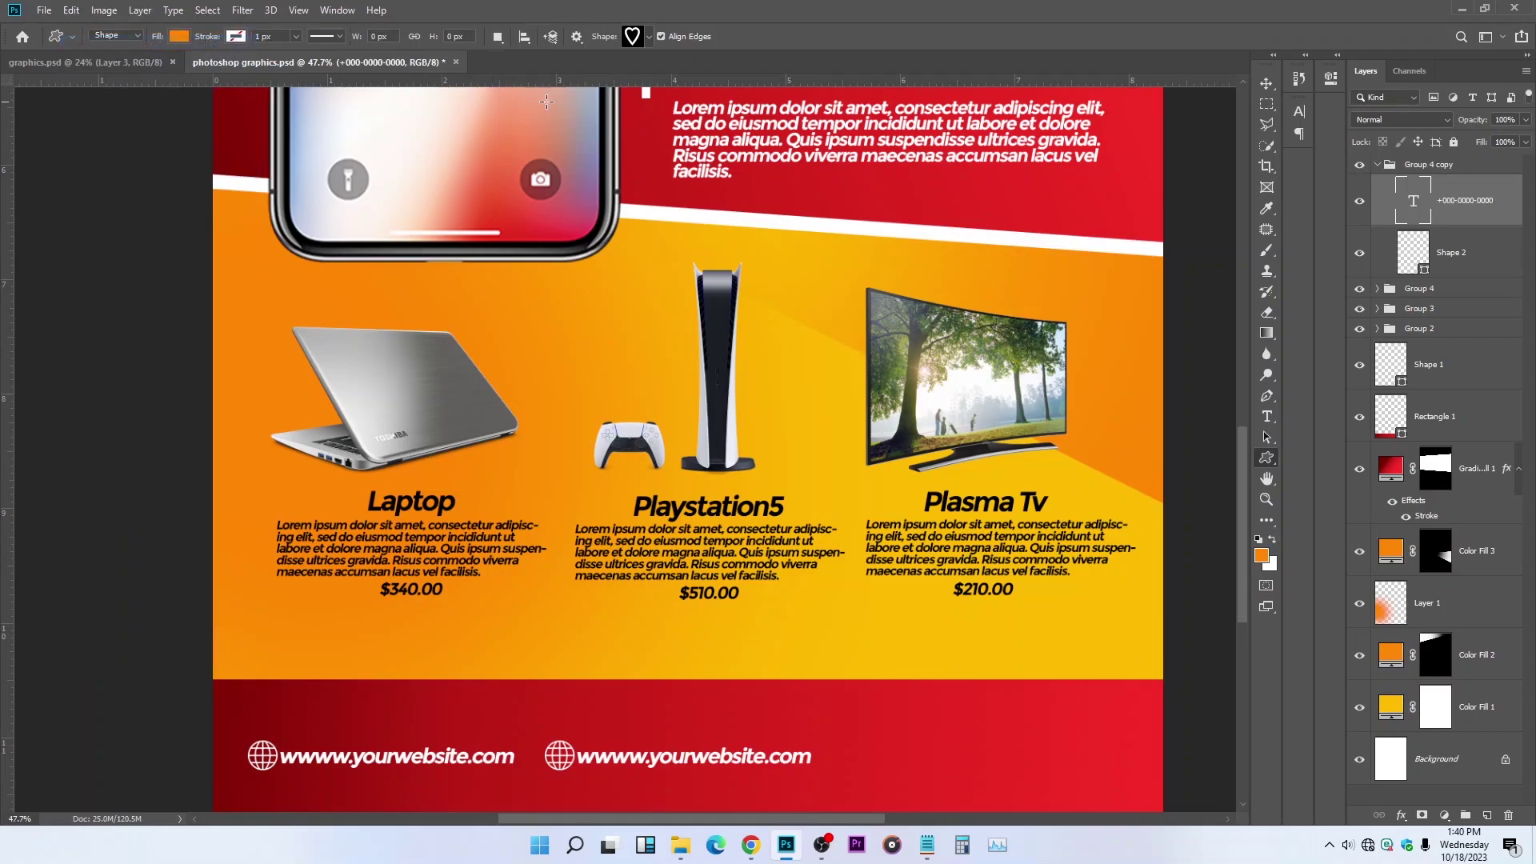
Step: Draw a white telephone custom shape over the copied footer globe
{"action": "left_click", "coordinate": [649, 37]}
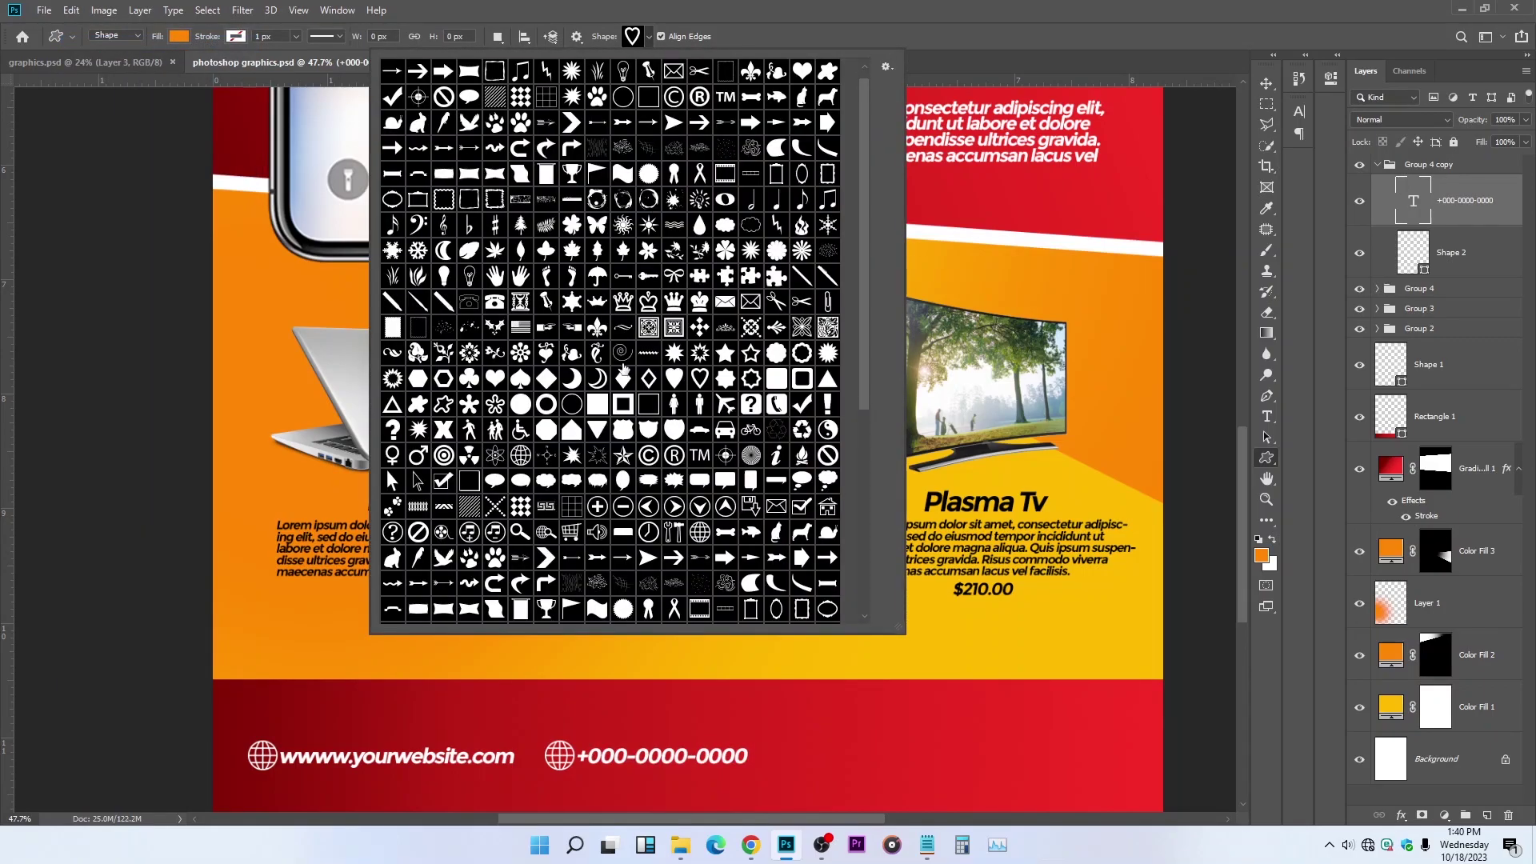
{"action": "scroll", "coordinate": [627, 366], "scroll_direction": "down", "scroll_amount": 3}
{"action": "scroll", "coordinate": [628, 368], "scroll_direction": "down", "scroll_amount": 2}
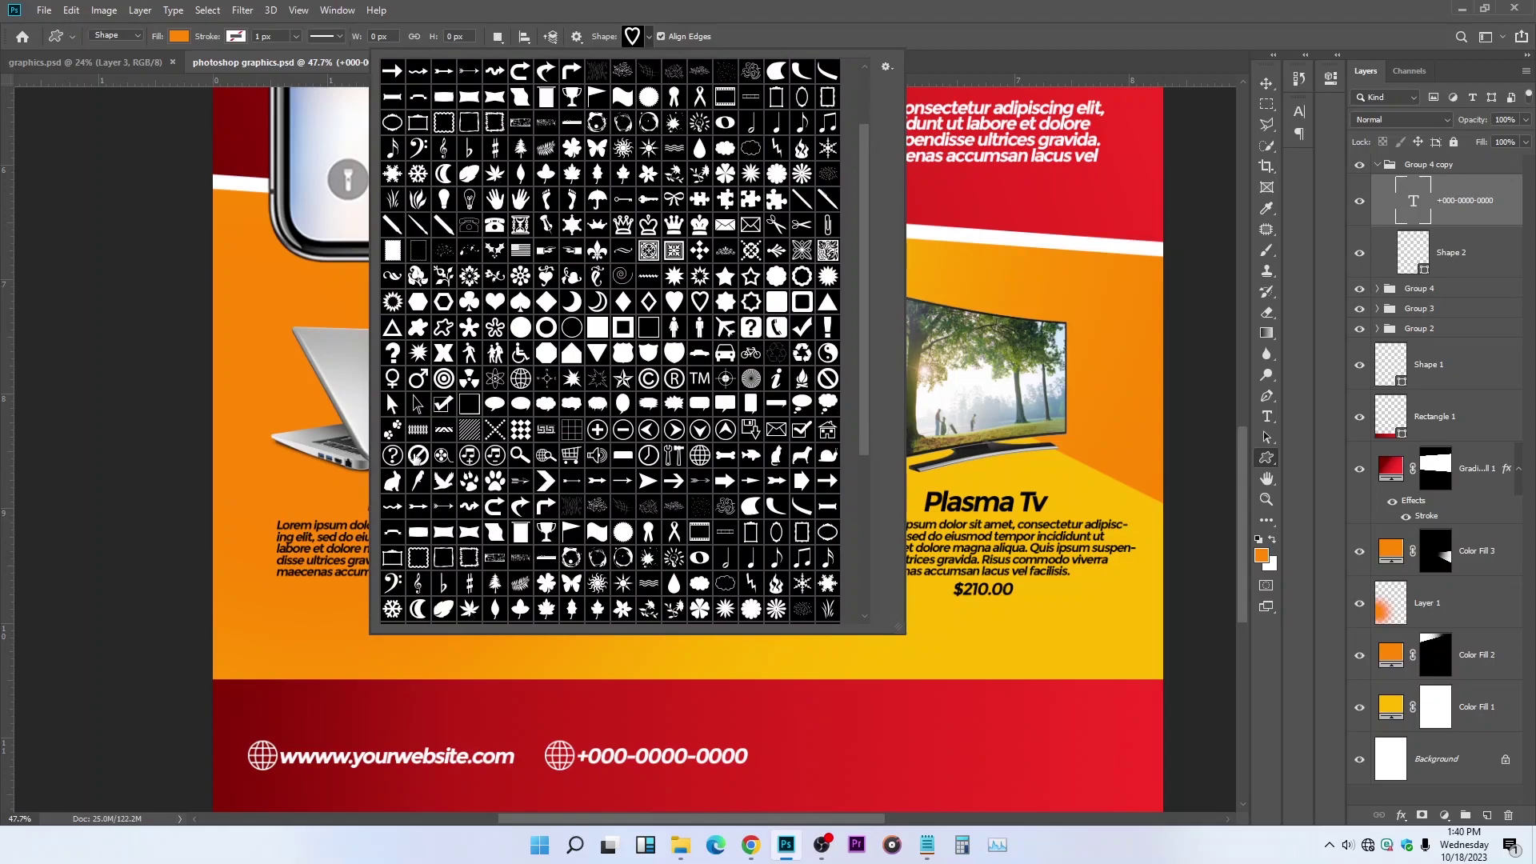
{"action": "scroll", "coordinate": [527, 390], "scroll_direction": "up", "scroll_amount": 1}
{"action": "left_click", "coordinate": [492, 229]}
{"action": "scroll", "coordinate": [552, 760], "scroll_direction": "up", "scroll_amount": 2}
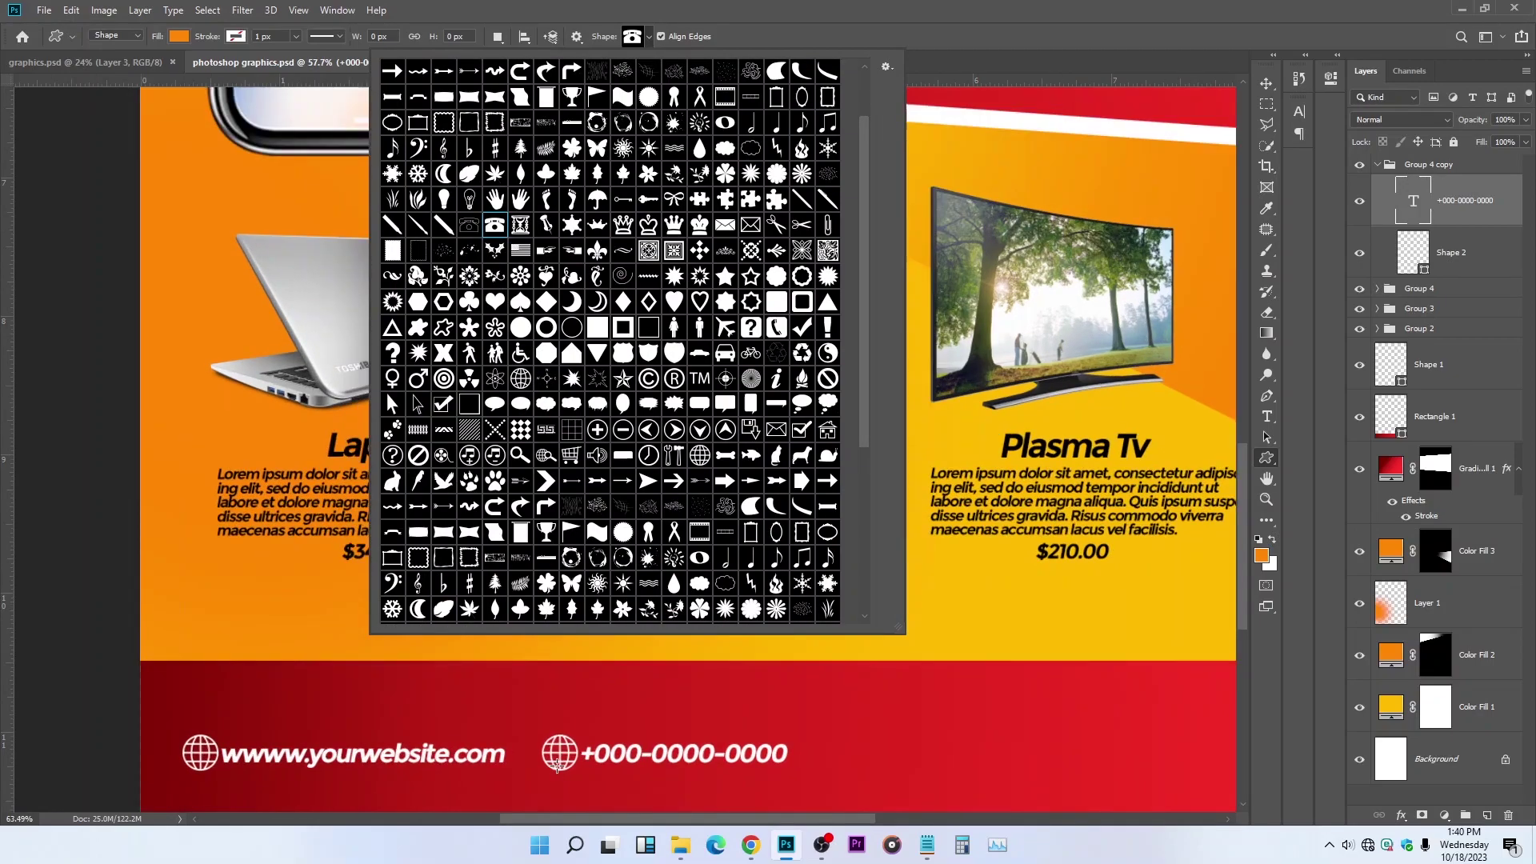
{"action": "left_click", "coordinate": [562, 747]}
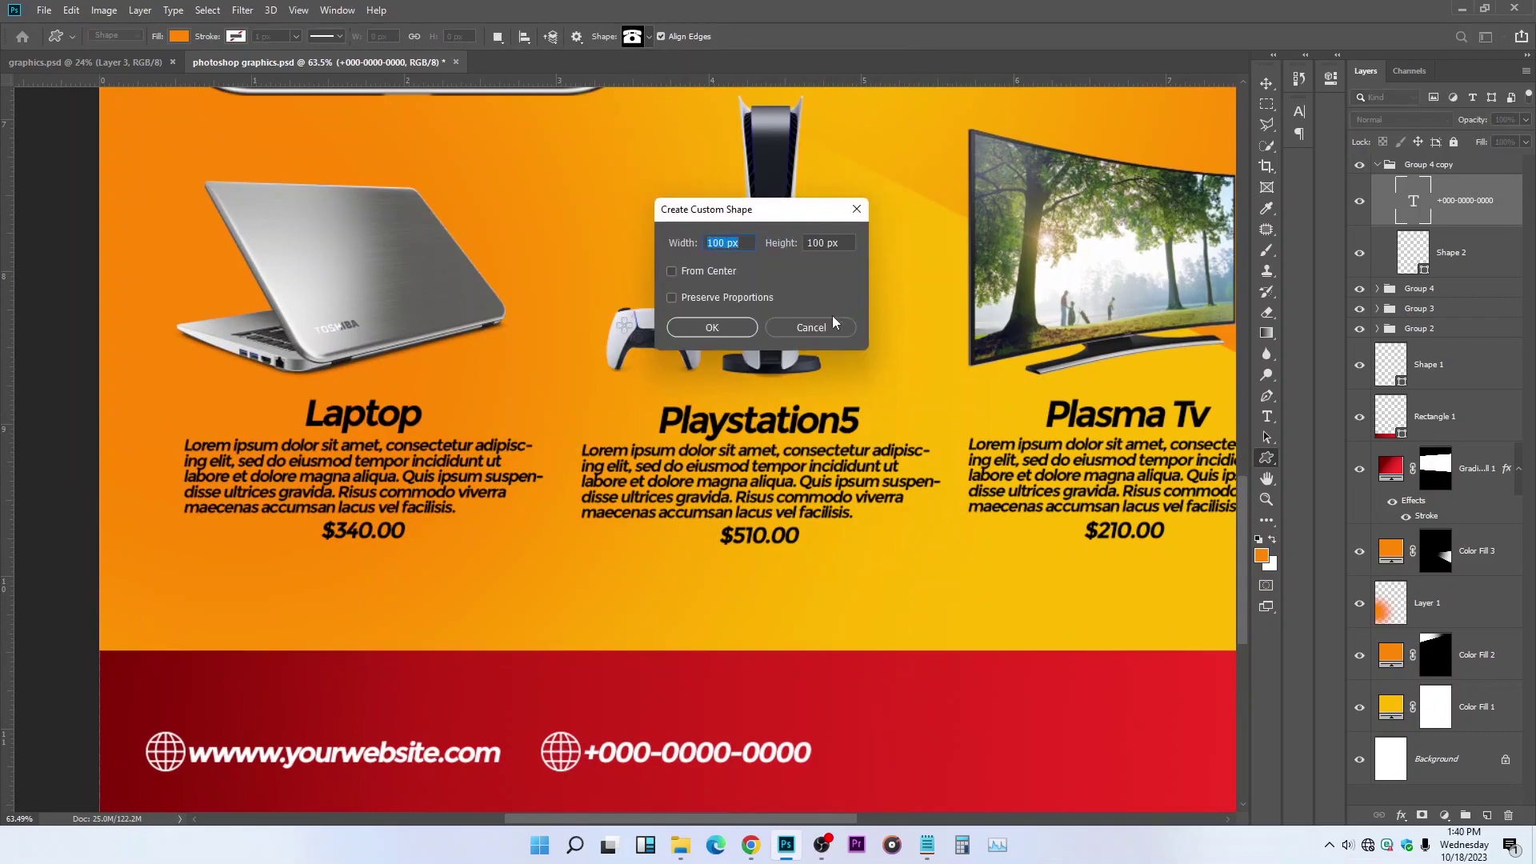
{"action": "left_click", "coordinate": [832, 327]}
{"action": "left_click_drag", "start_coordinate": [542, 741], "coordinate": [587, 770]}
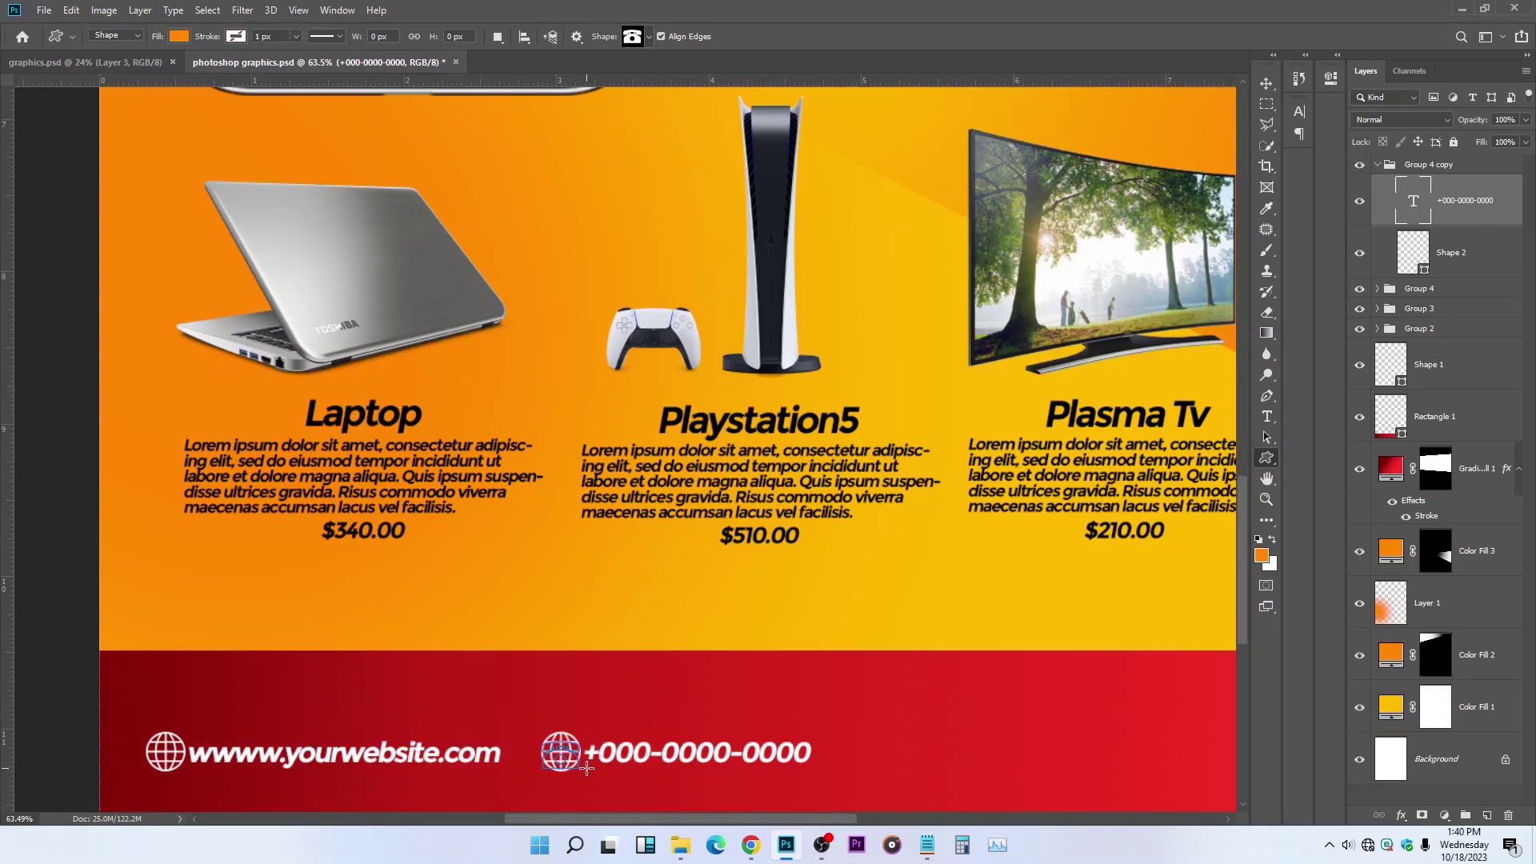
{"action": "left_click", "coordinate": [178, 36]}
{"action": "left_click", "coordinate": [100, 120]}
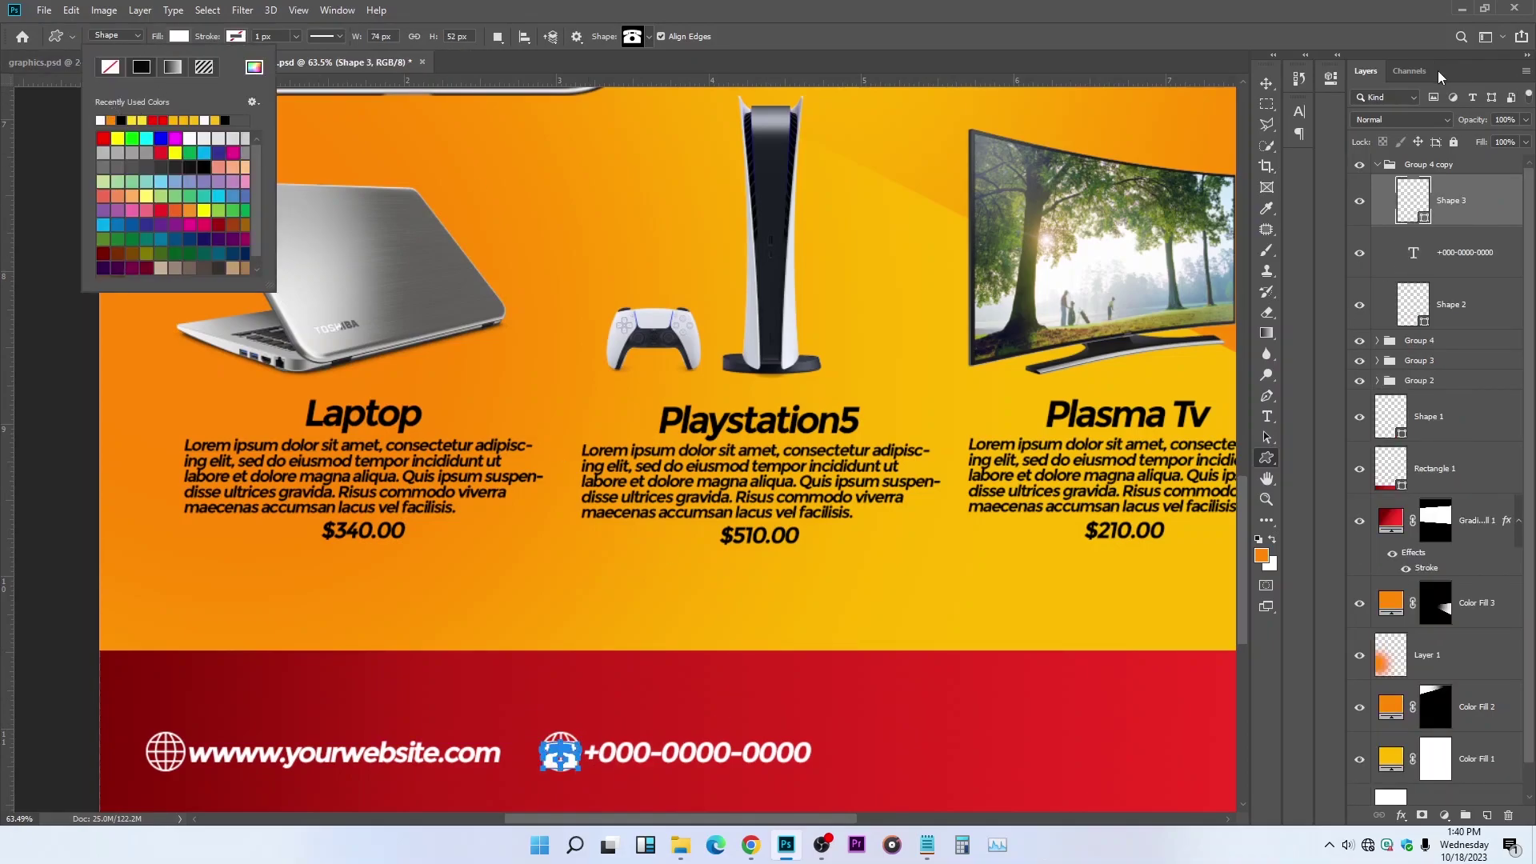
Step: Delete the old globe layer Shape 2 and collapse Group 4 copy
{"action": "left_click", "coordinate": [1266, 83]}
{"action": "left_click", "coordinate": [1473, 312]}
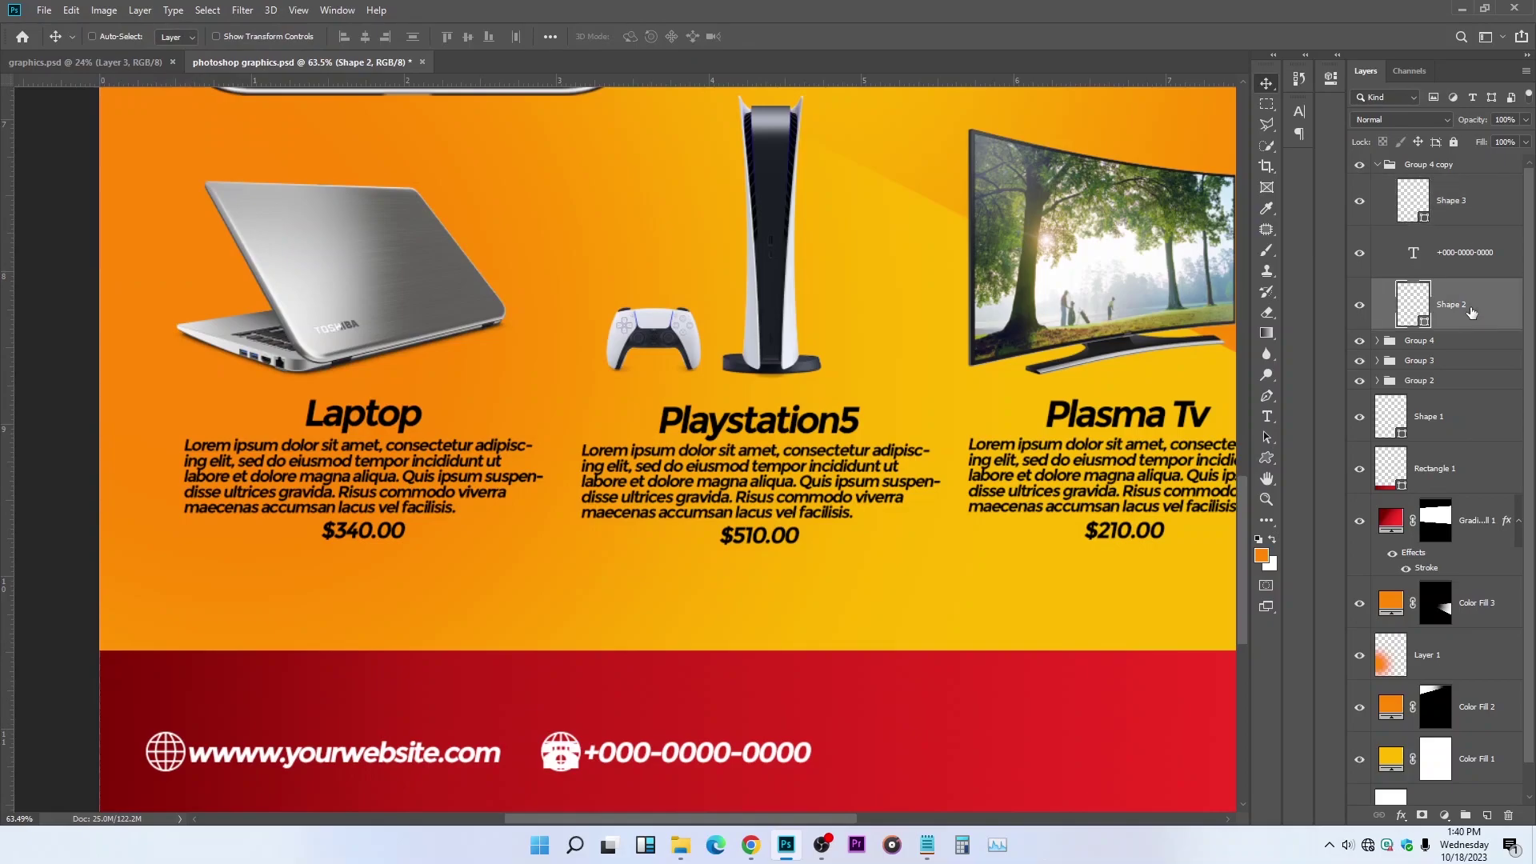
{"action": "key", "text": "Delete"}
{"action": "scroll", "coordinate": [756, 704], "scroll_direction": "down", "scroll_amount": 2}
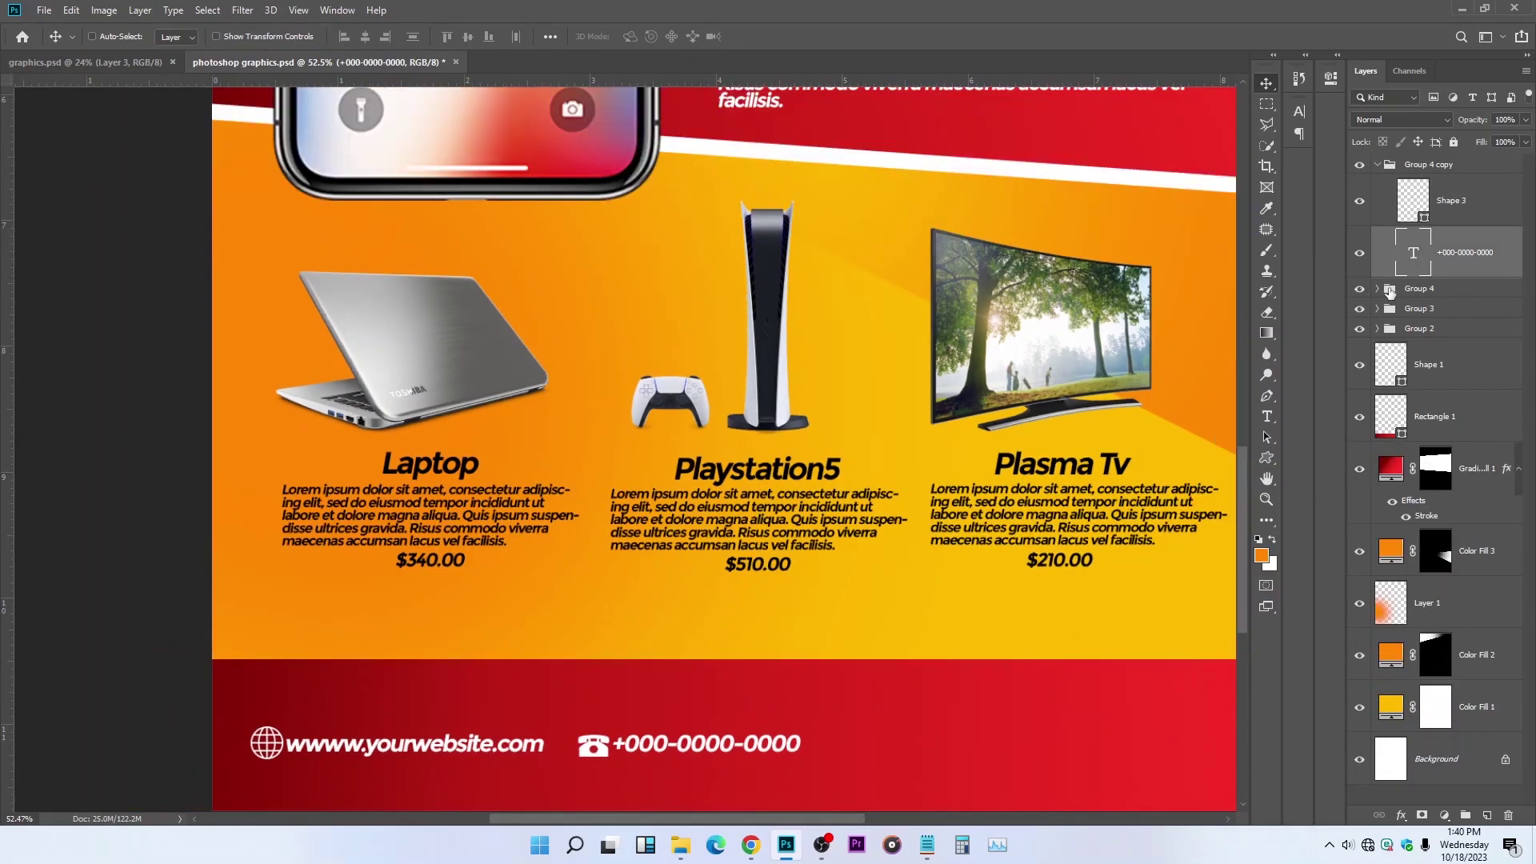
{"action": "left_click", "coordinate": [1437, 224]}
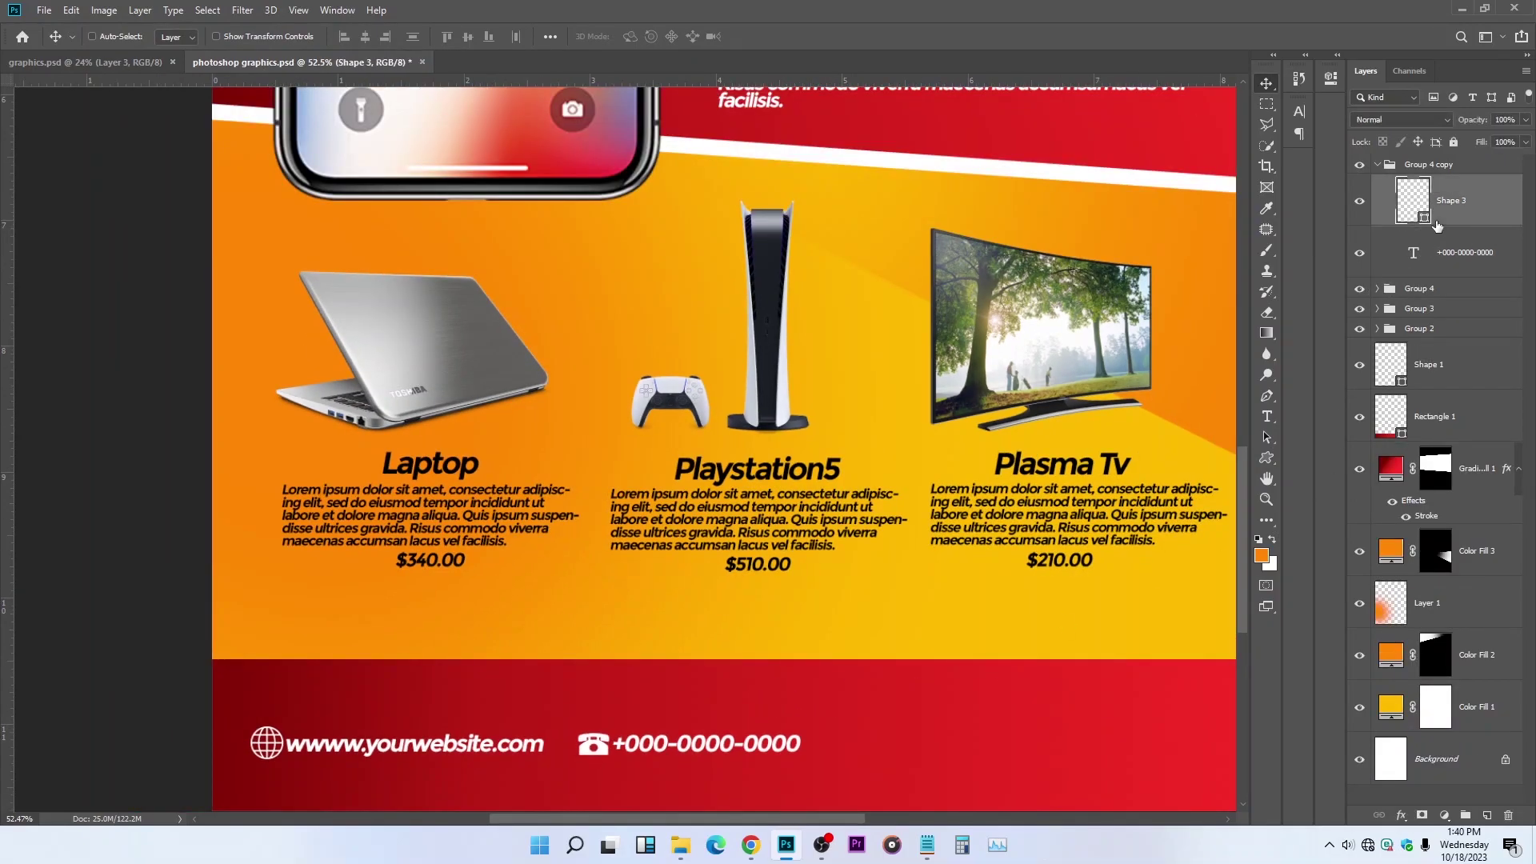
{"action": "scroll", "coordinate": [704, 477], "scroll_direction": "down", "scroll_amount": 5}
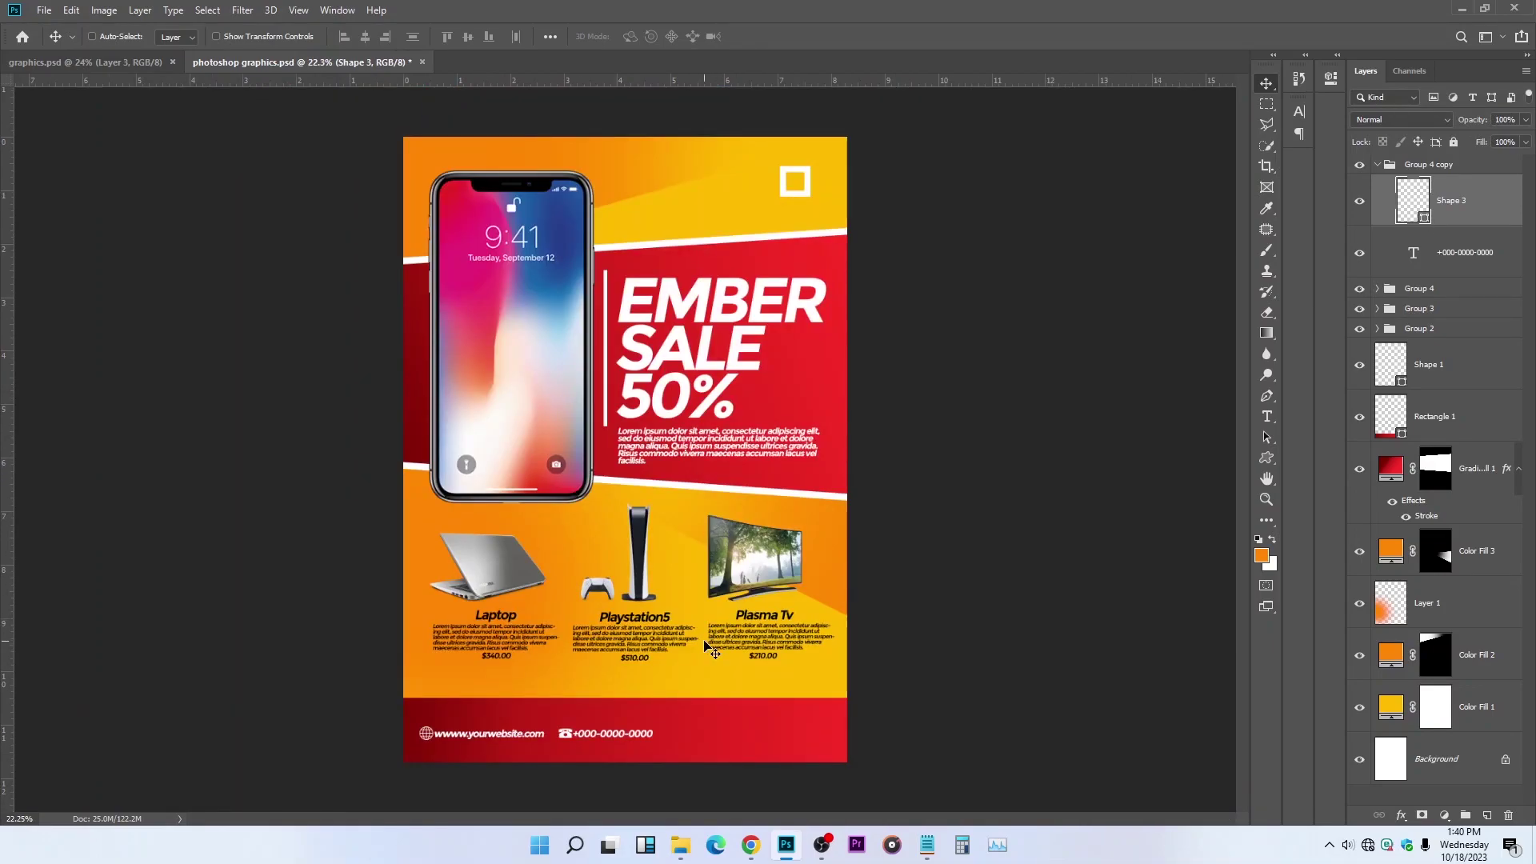
{"action": "left_click", "coordinate": [1378, 166]}
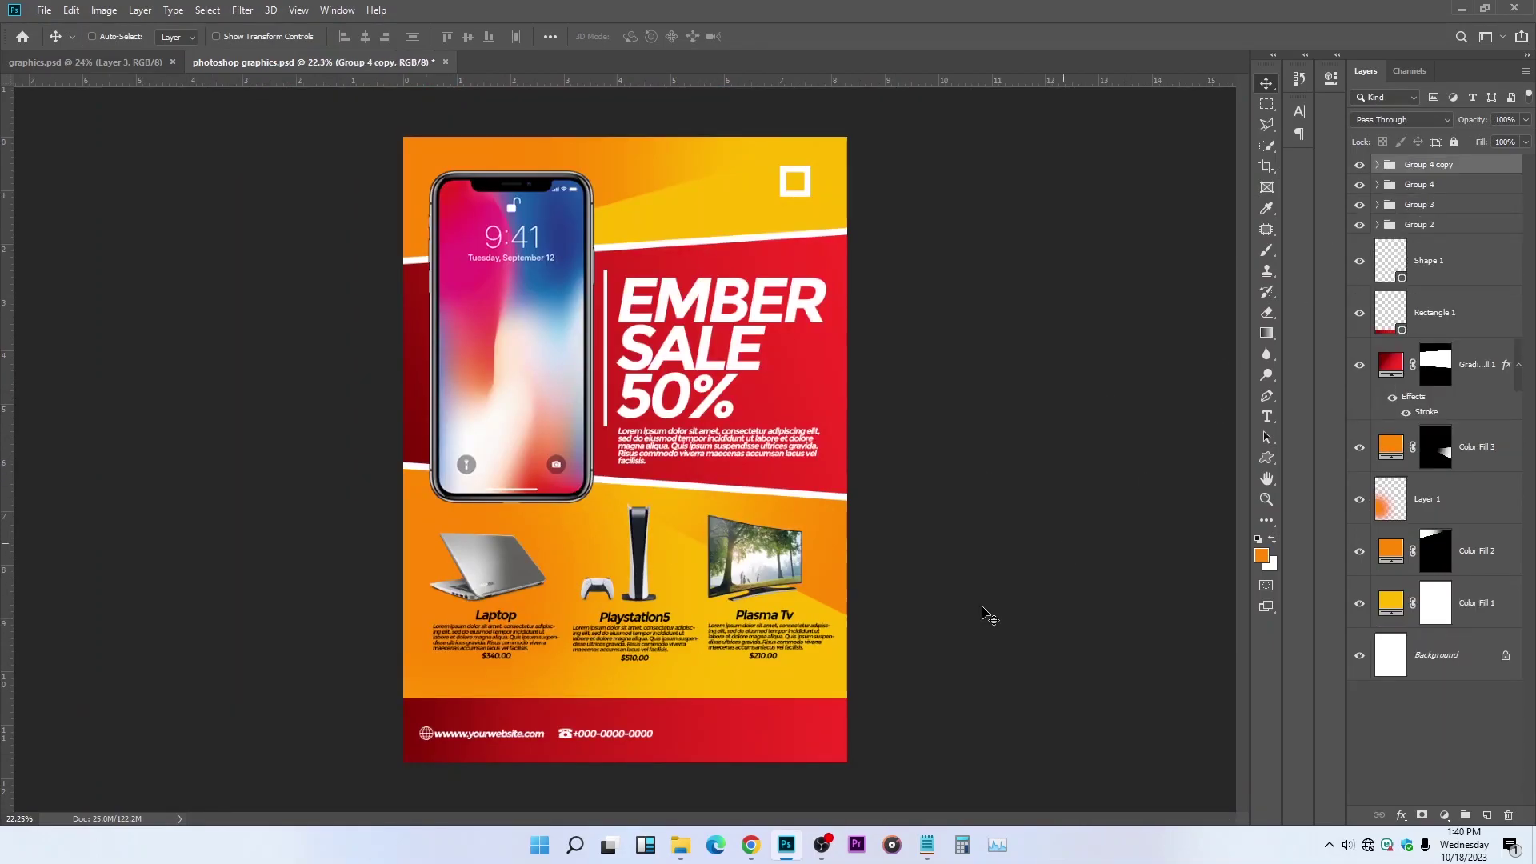
Step: Draw a paragraph text box in the red footer and set its size to 9.36 pt
{"action": "scroll", "coordinate": [680, 768], "scroll_direction": "up", "scroll_amount": 3}
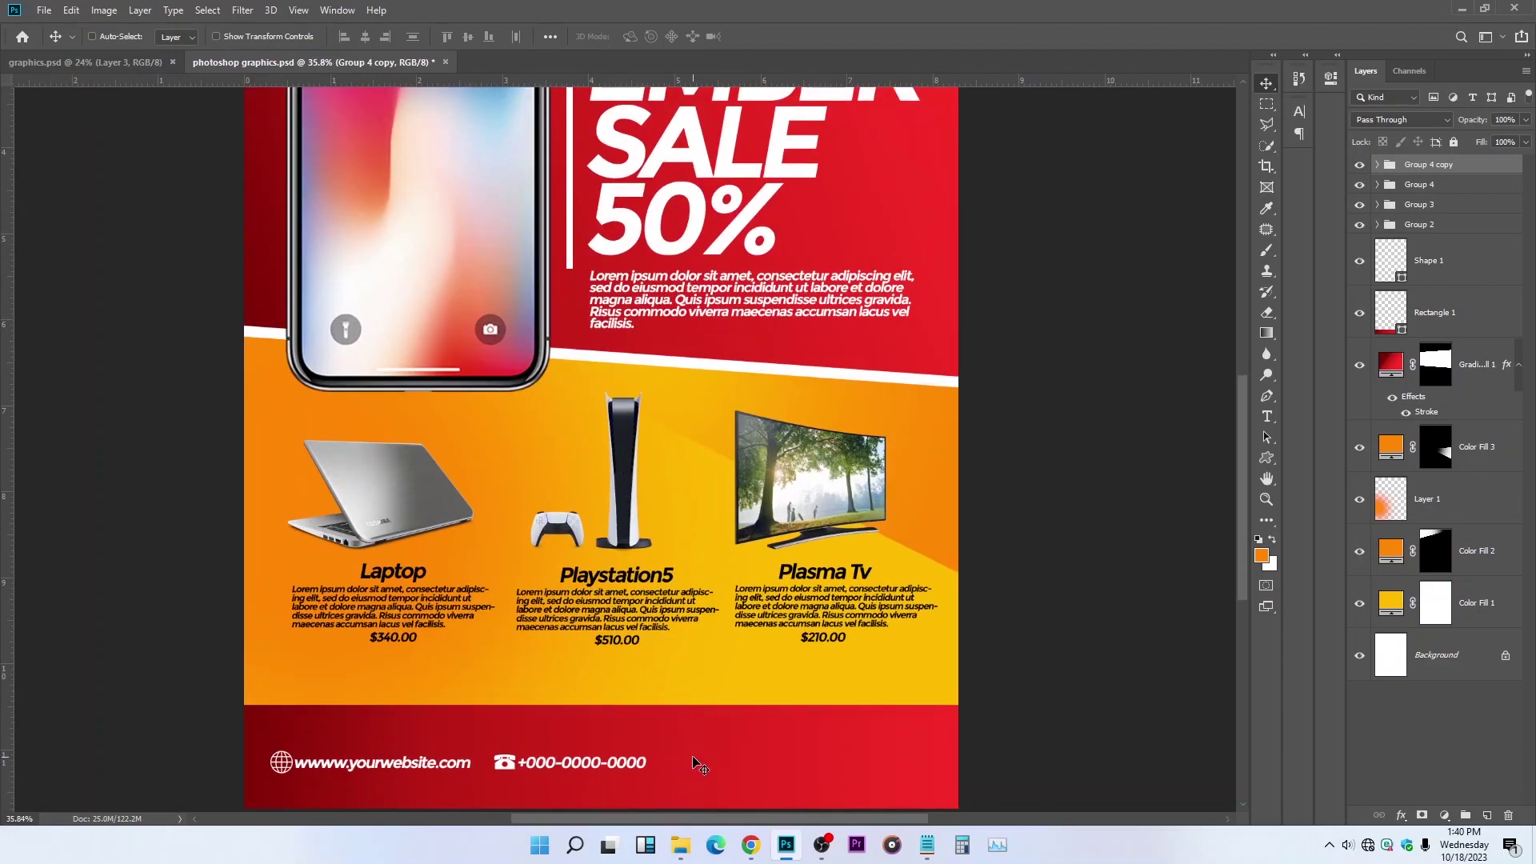
{"action": "left_click_drag", "start_coordinate": [760, 754], "coordinate": [760, 685]}
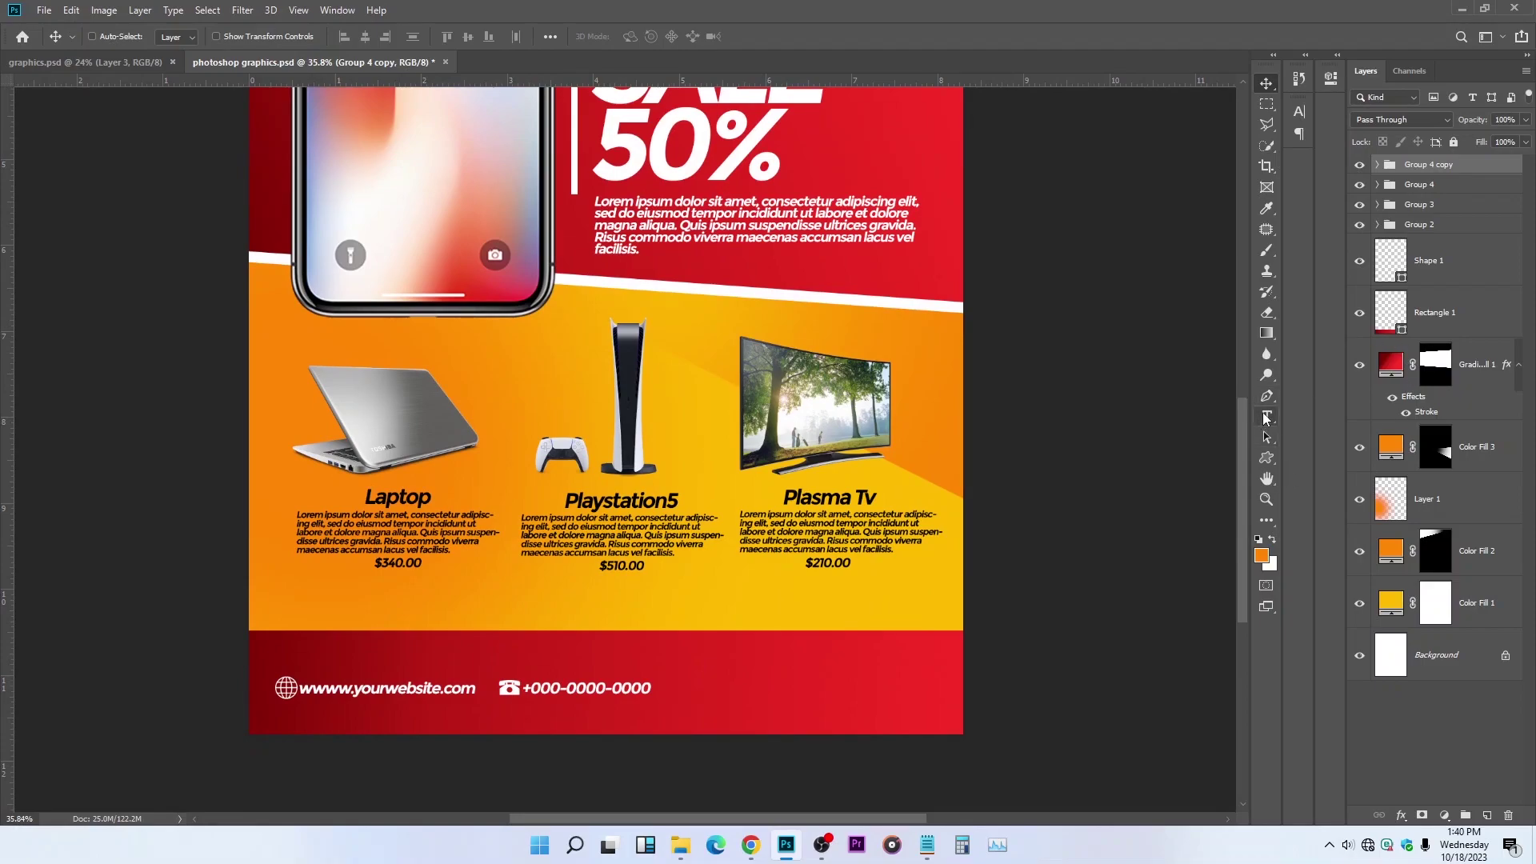
{"action": "left_click", "coordinate": [1266, 417]}
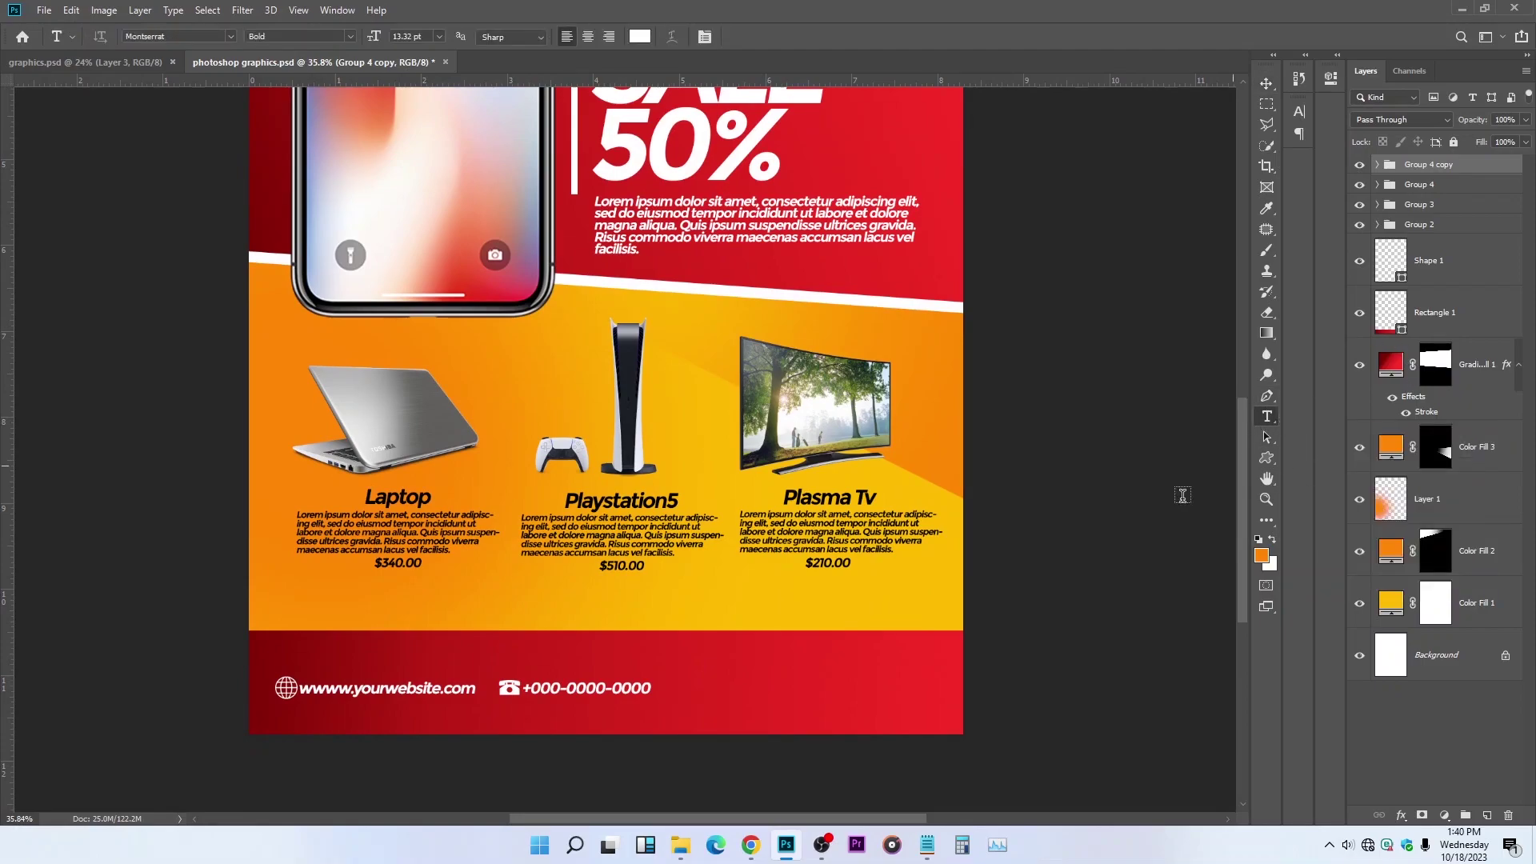
{"action": "left_click_drag", "start_coordinate": [688, 656], "coordinate": [936, 704]}
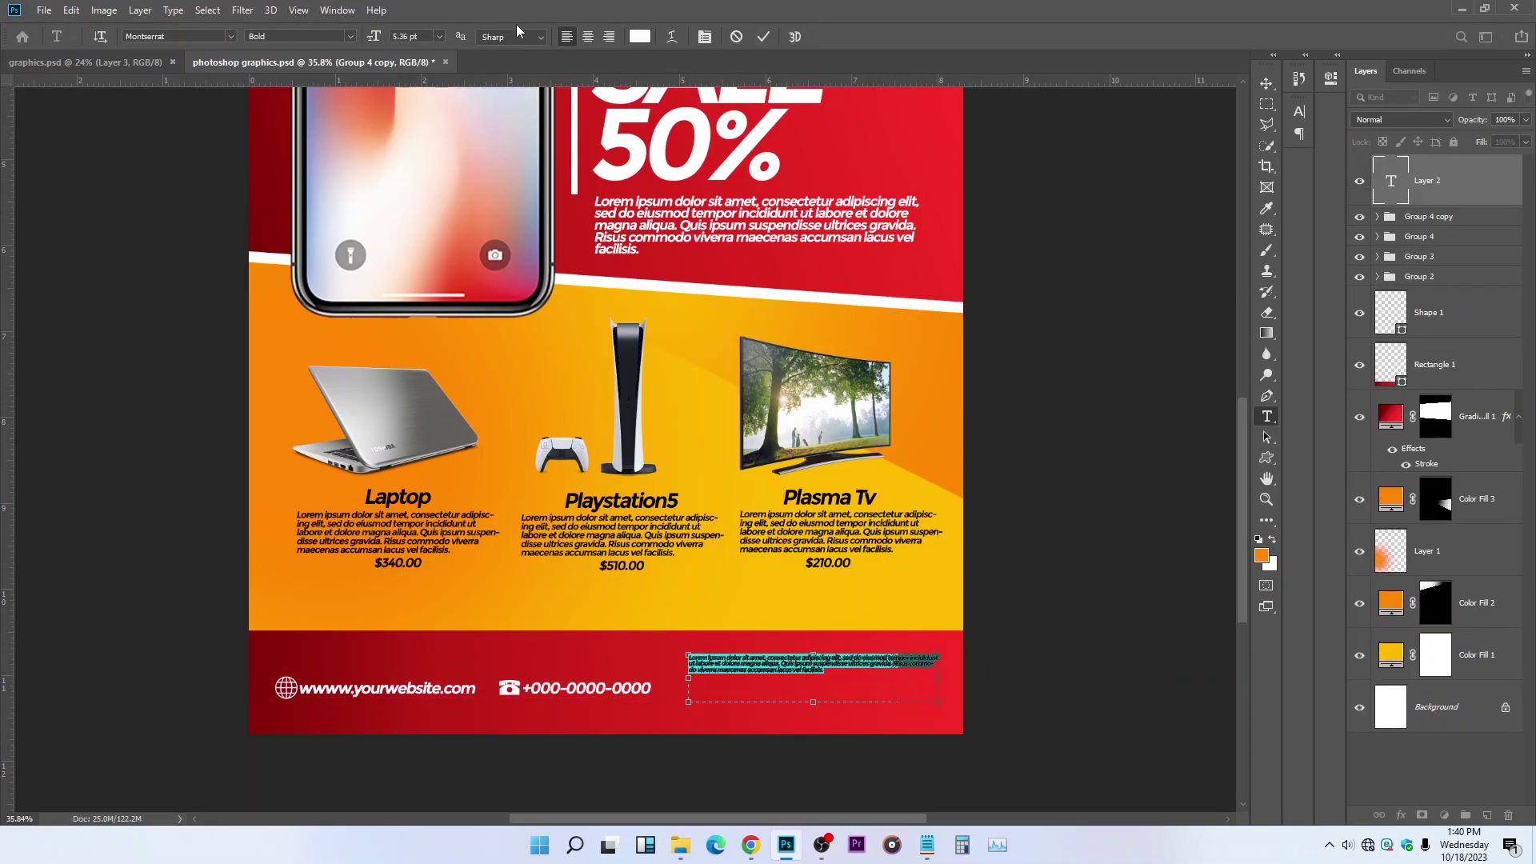
{"action": "left_click_drag", "start_coordinate": [374, 37], "coordinate": [374, 42]}
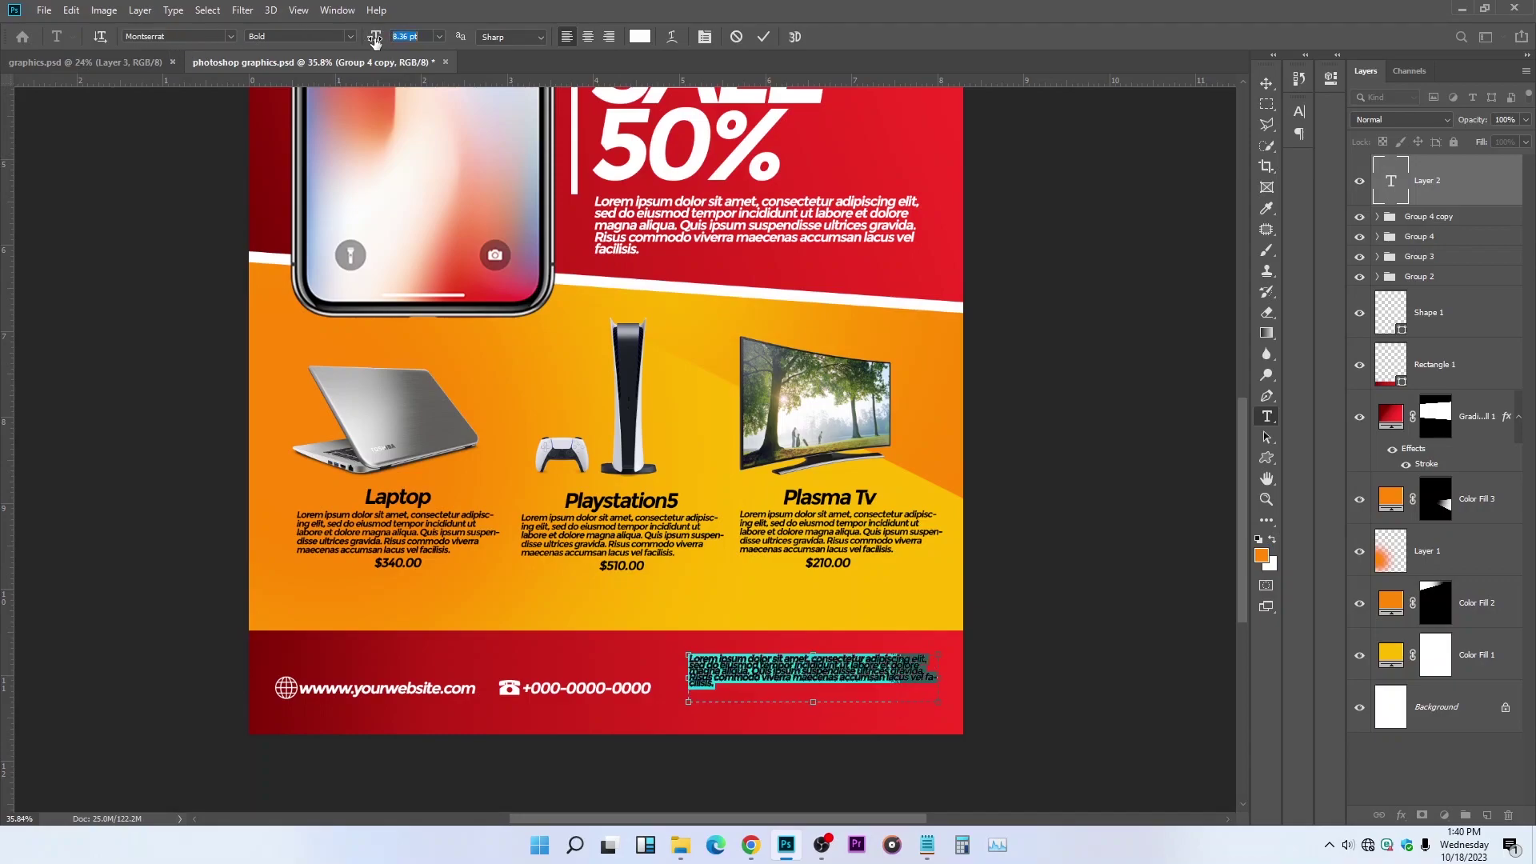
{"action": "left_click_drag", "start_coordinate": [375, 38], "coordinate": [378, 39]}
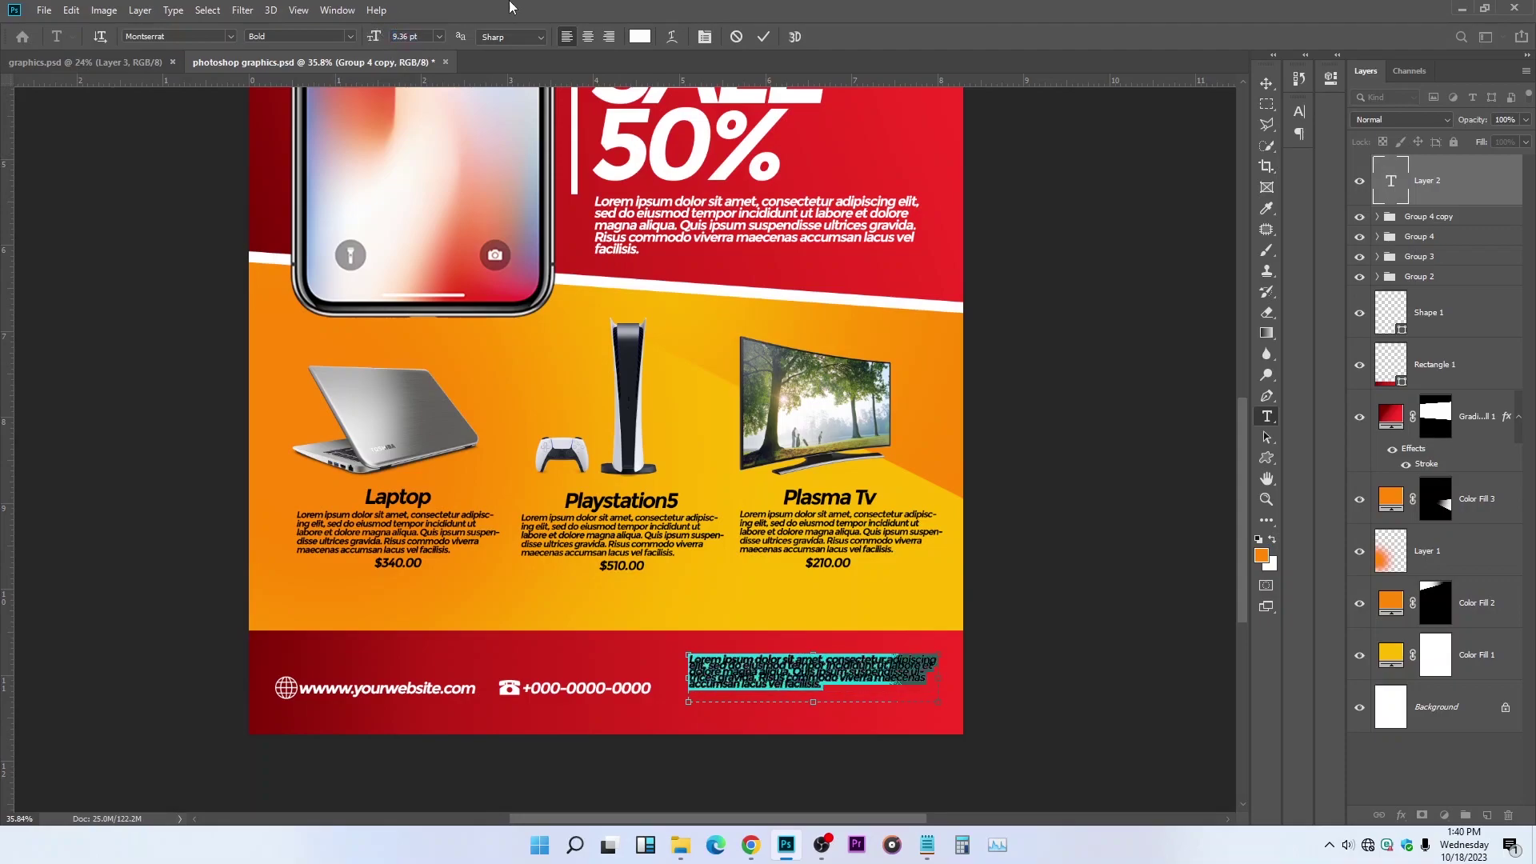
Step: Set the paragraph's leading to 9.07 pt and its colour to white, then commit it
{"action": "left_click", "coordinate": [705, 36]}
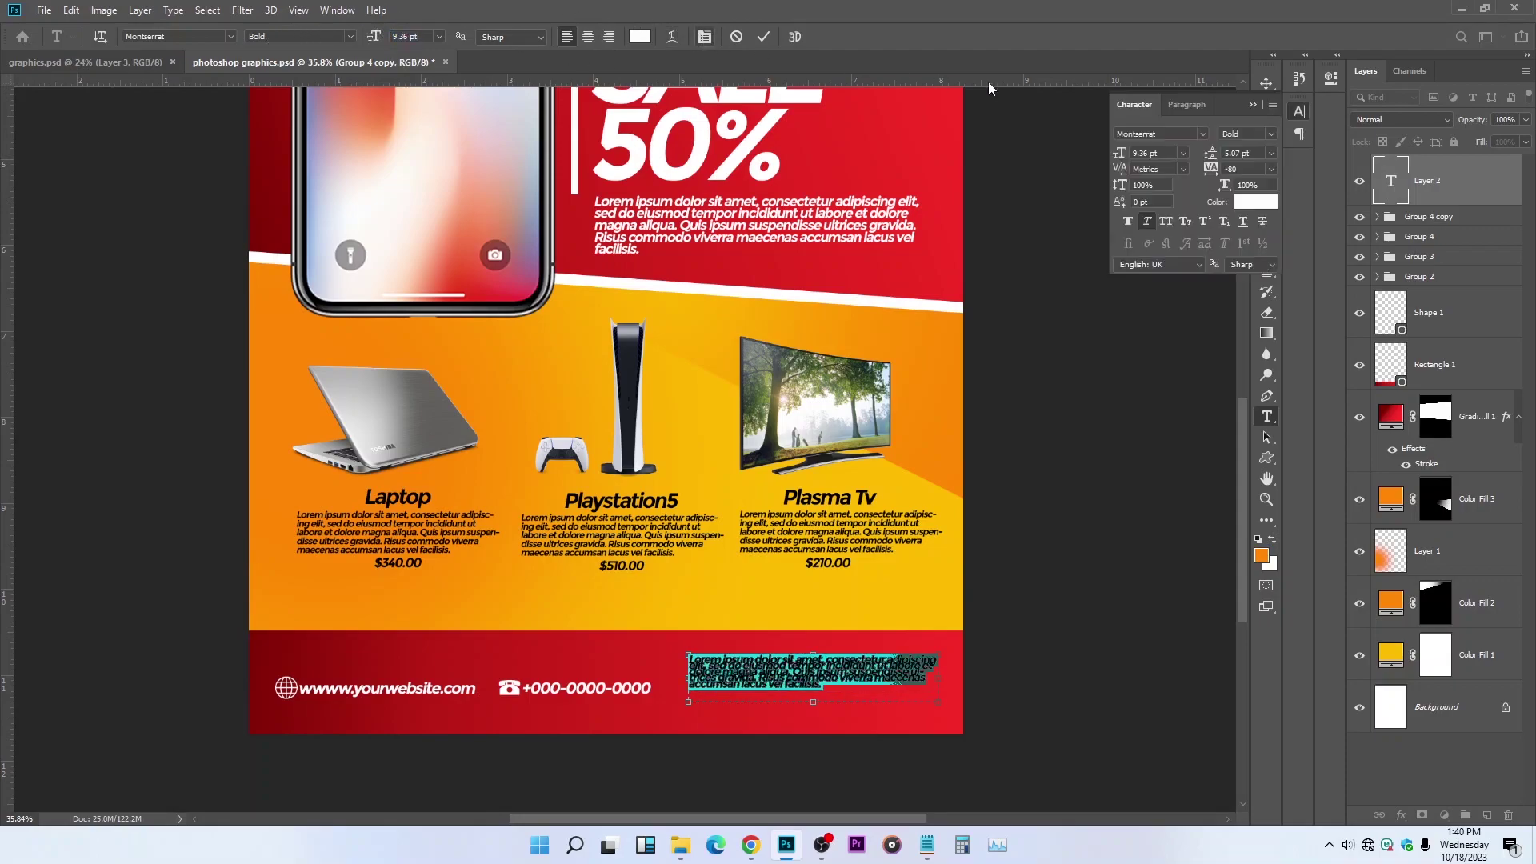
{"action": "left_click_drag", "start_coordinate": [1210, 153], "coordinate": [1209, 156]}
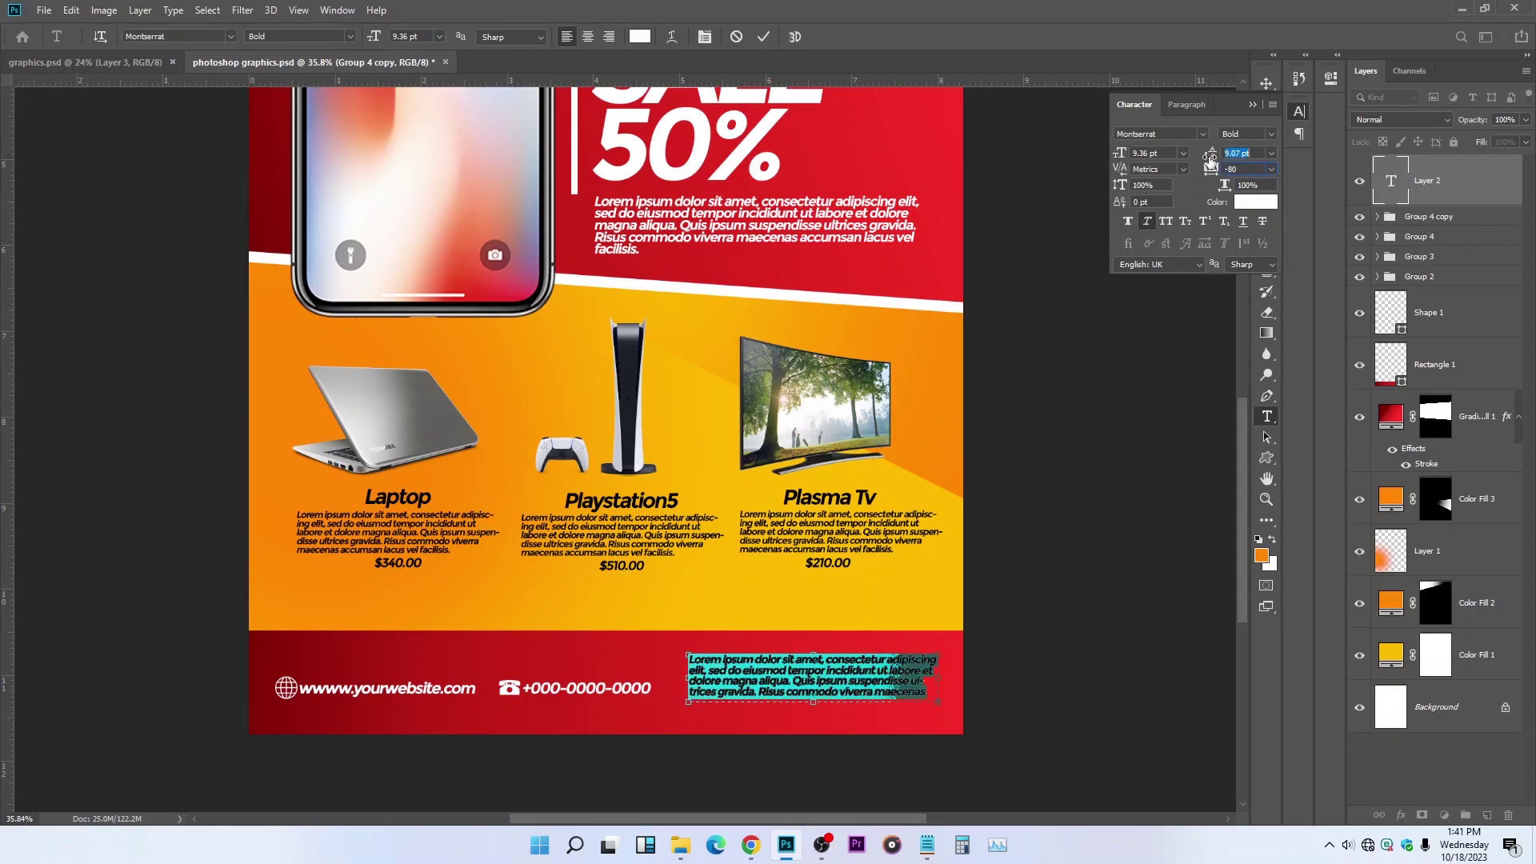
{"action": "left_click", "coordinate": [1244, 203]}
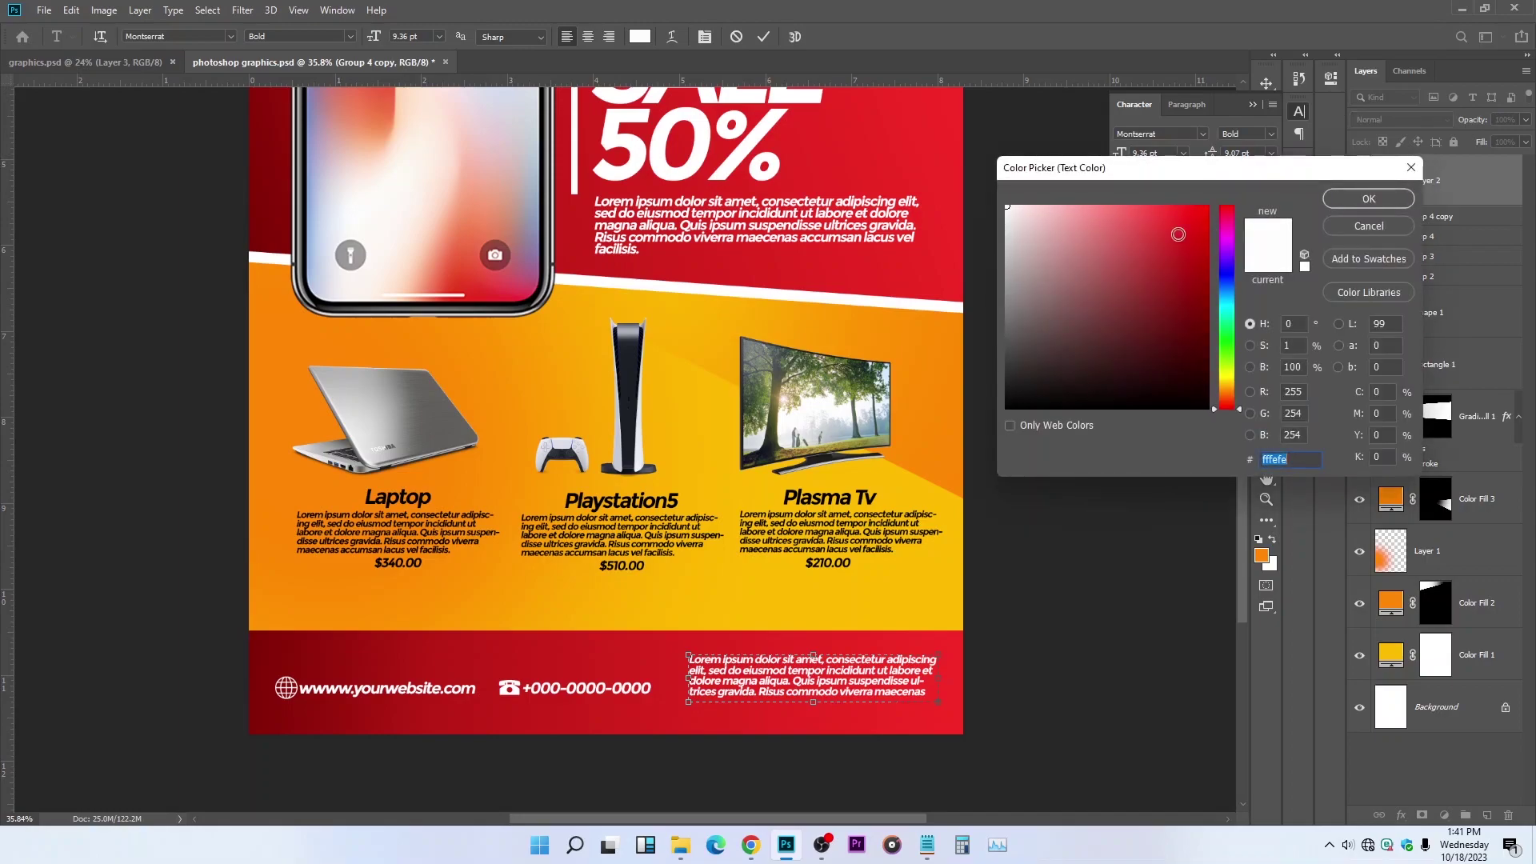
{"action": "left_click", "coordinate": [1369, 198]}
{"action": "left_click", "coordinate": [1267, 83]}
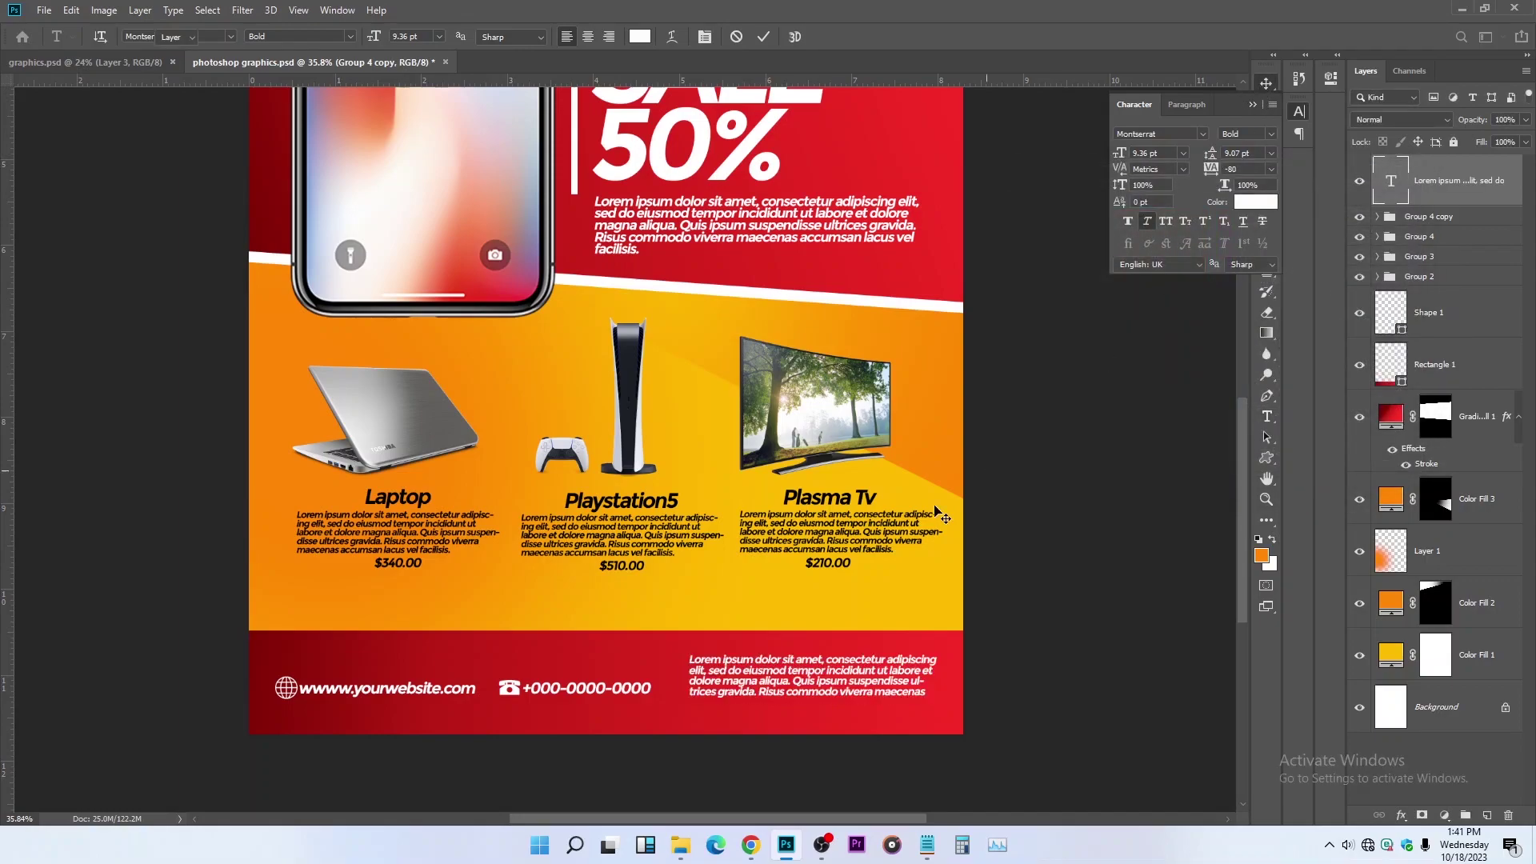
{"action": "key", "text": "ctrl+0"}
Step: Nudge the footer paragraph into place and save the flyer
{"action": "scroll", "coordinate": [820, 673], "scroll_direction": "down", "scroll_amount": 1}
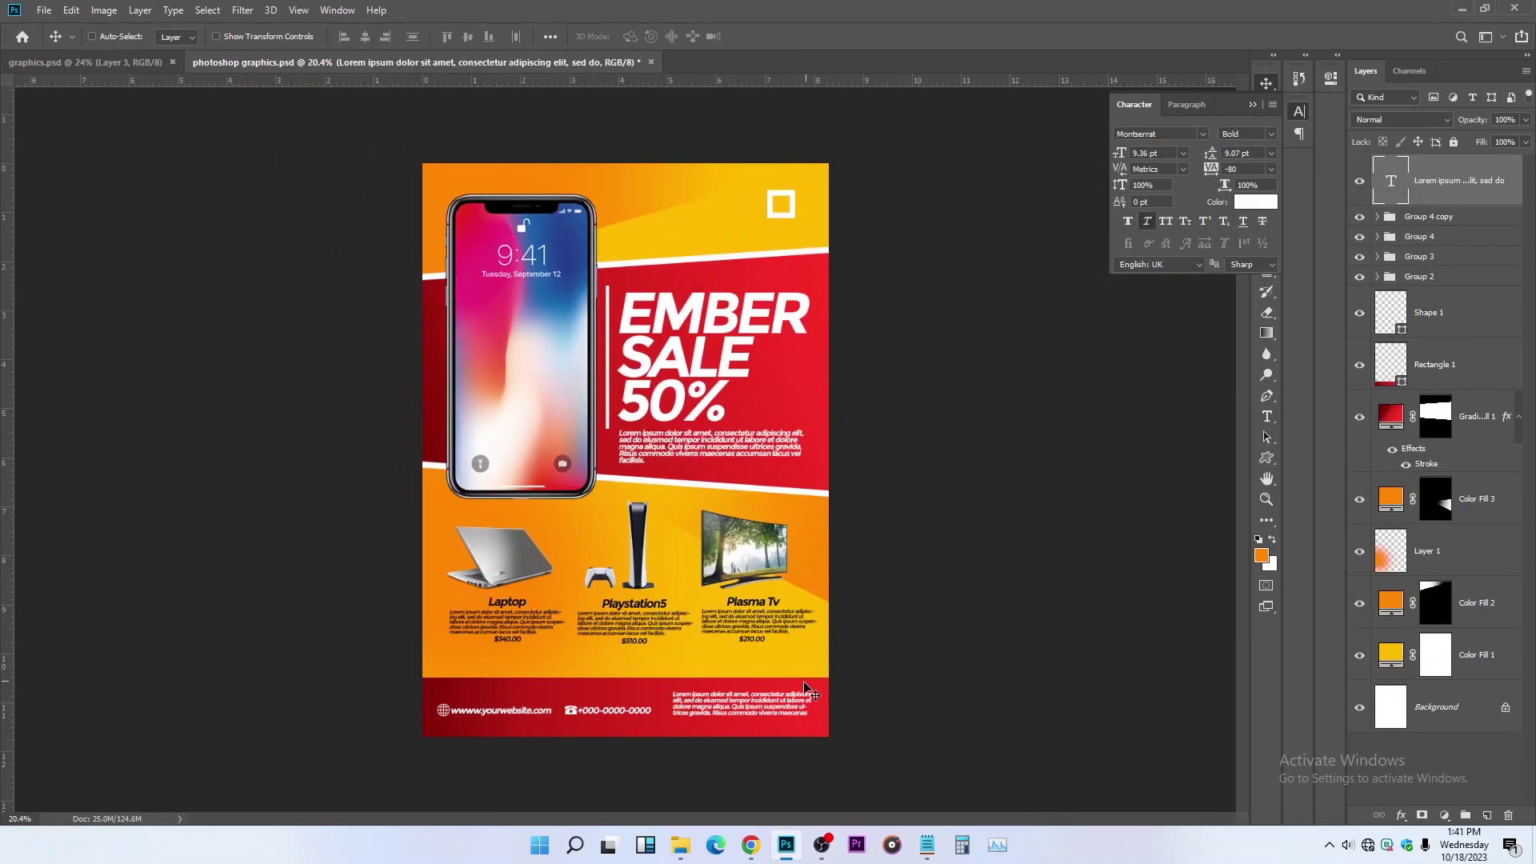
{"action": "left_click_drag", "start_coordinate": [781, 717], "coordinate": [783, 719]}
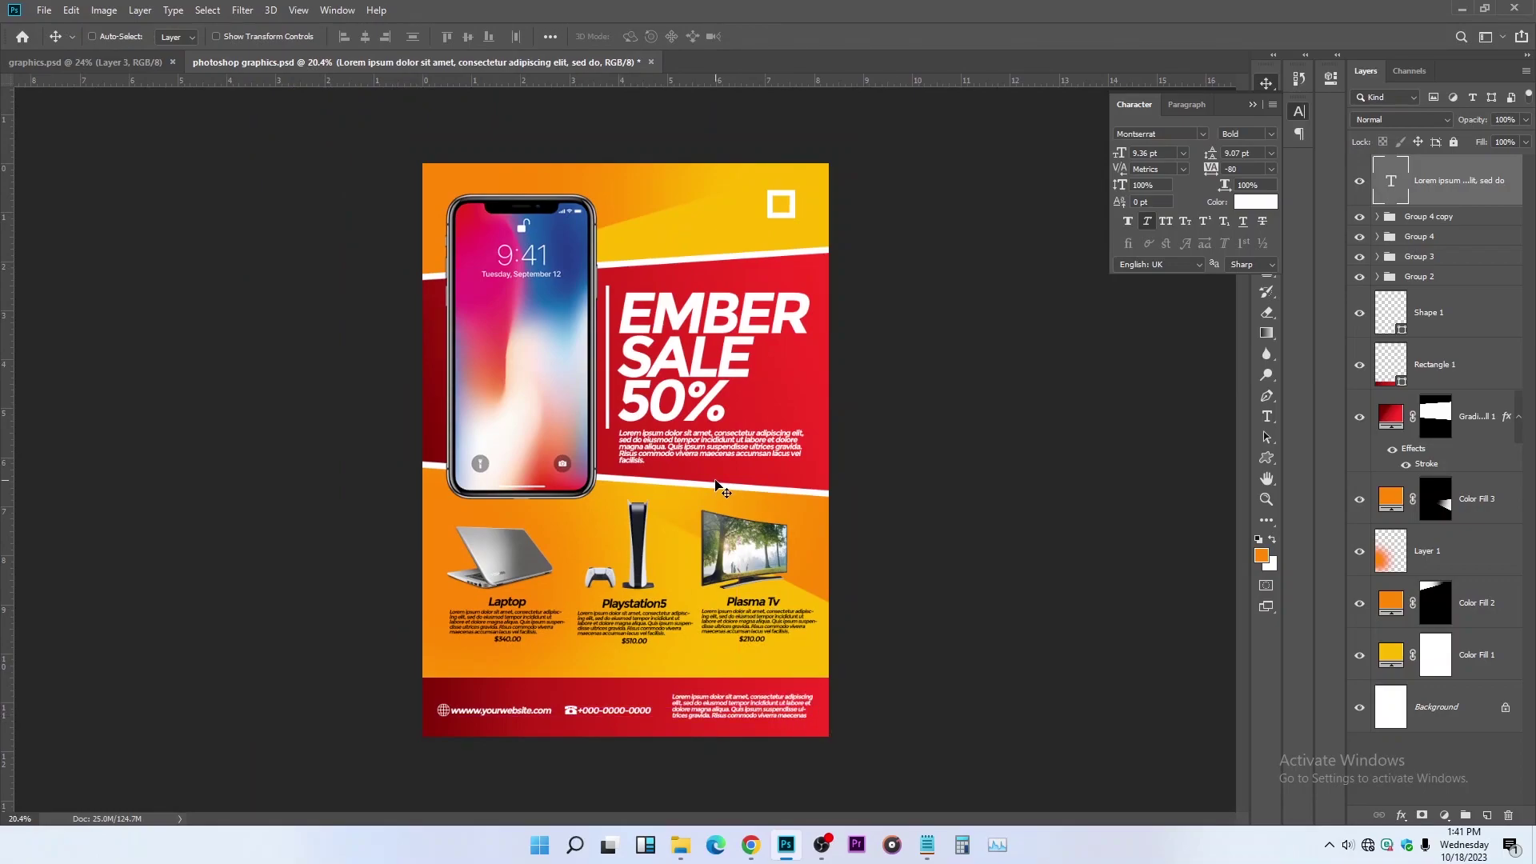
{"action": "key", "text": "ctrl+s"}
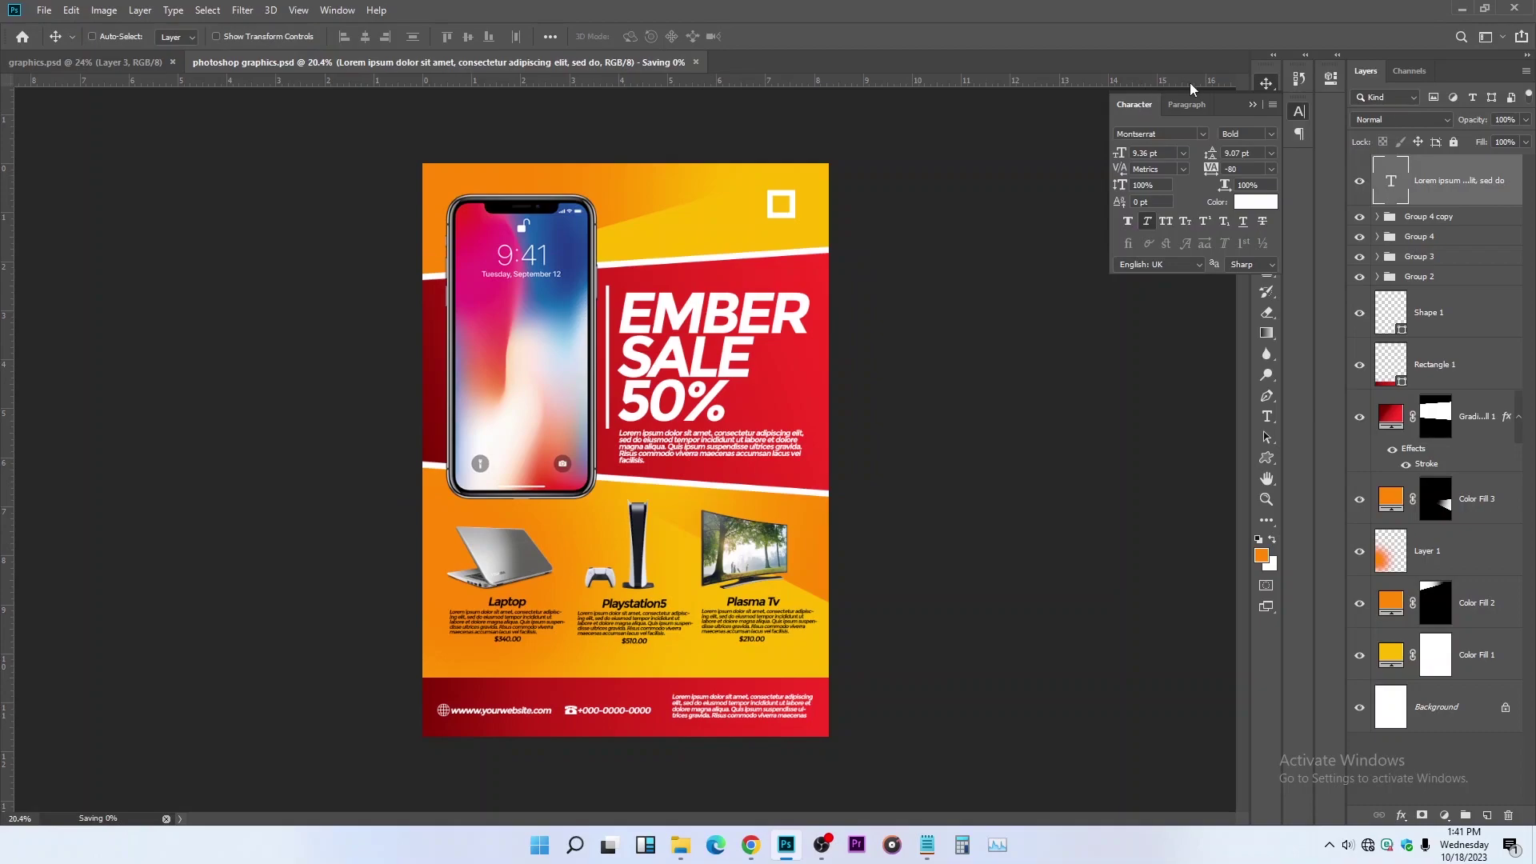
Step: Close the Character panel and stamp all visible layers into a new Layer 2
{"action": "left_click", "coordinate": [1253, 105]}
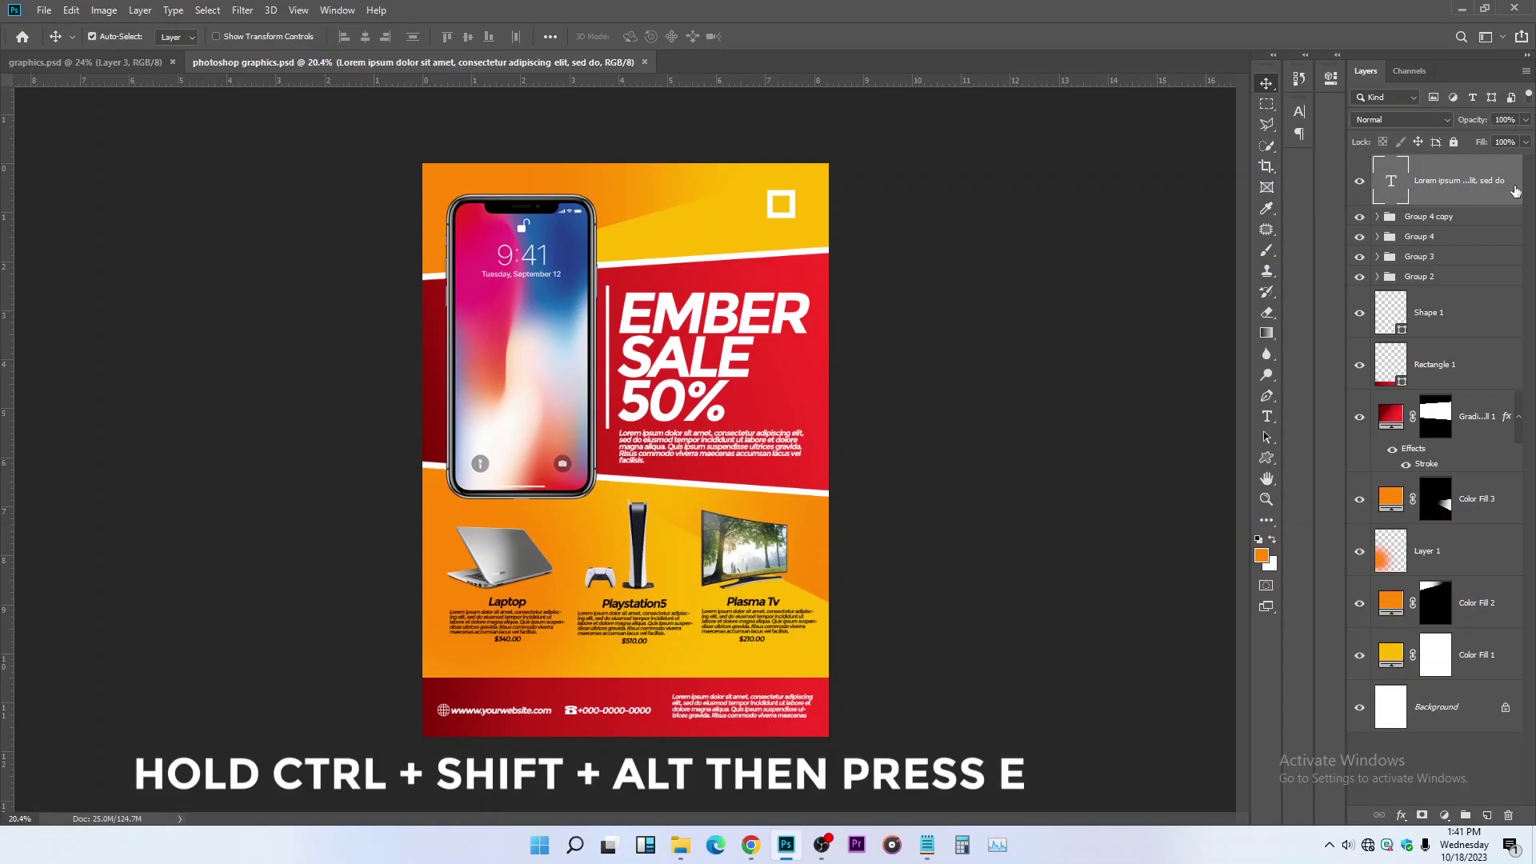
{"action": "key", "text": "ctrl+shift+alt+e"}
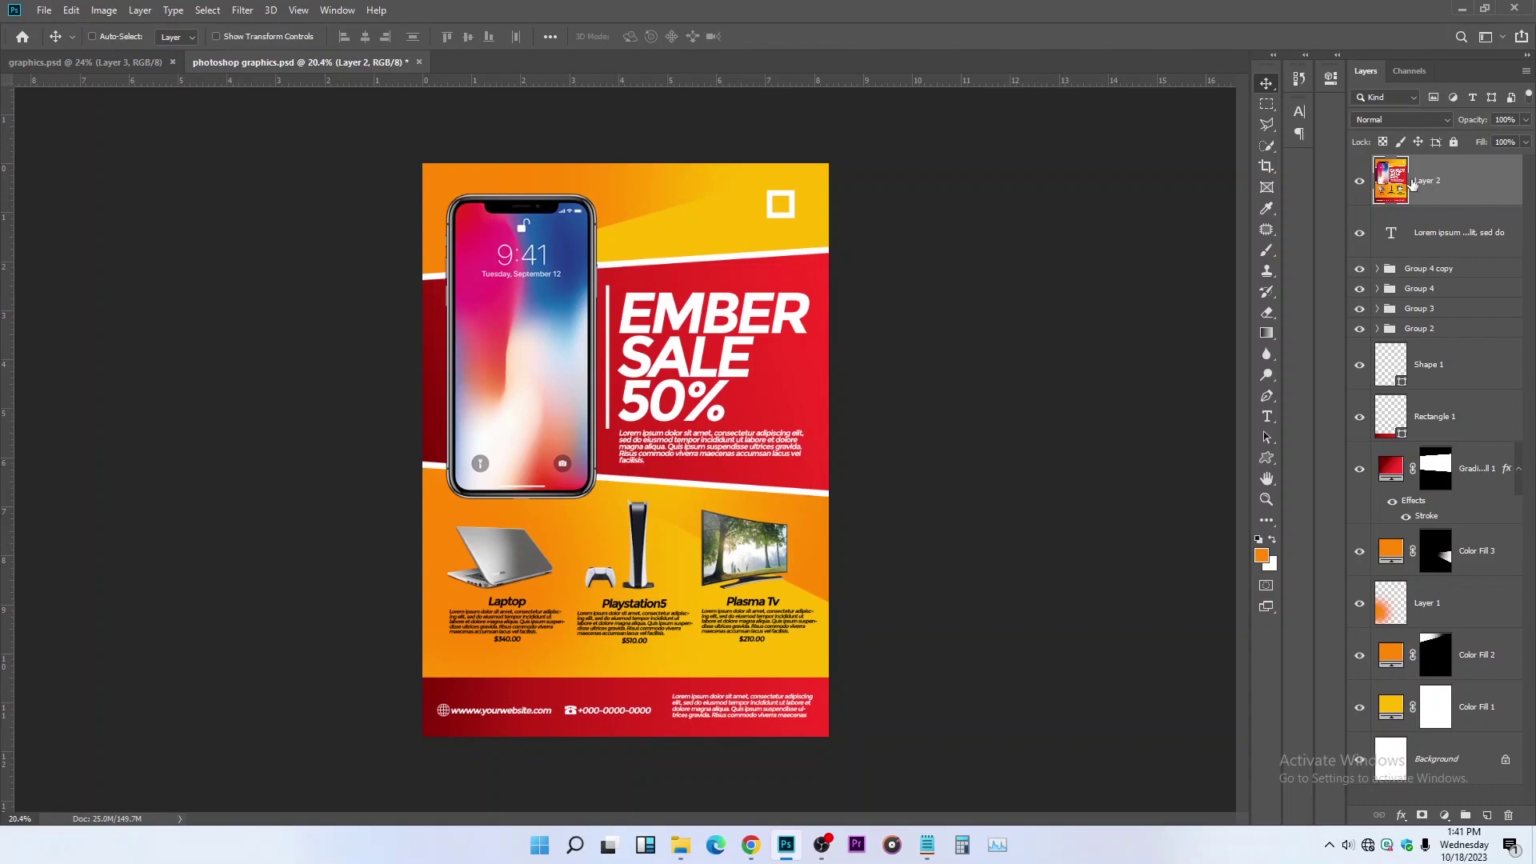
{"action": "left_click", "coordinate": [241, 10]}
Step: Apply the Camera Raw Filter to the merged layer with Clarity set to +17
{"action": "left_click", "coordinate": [257, 107]}
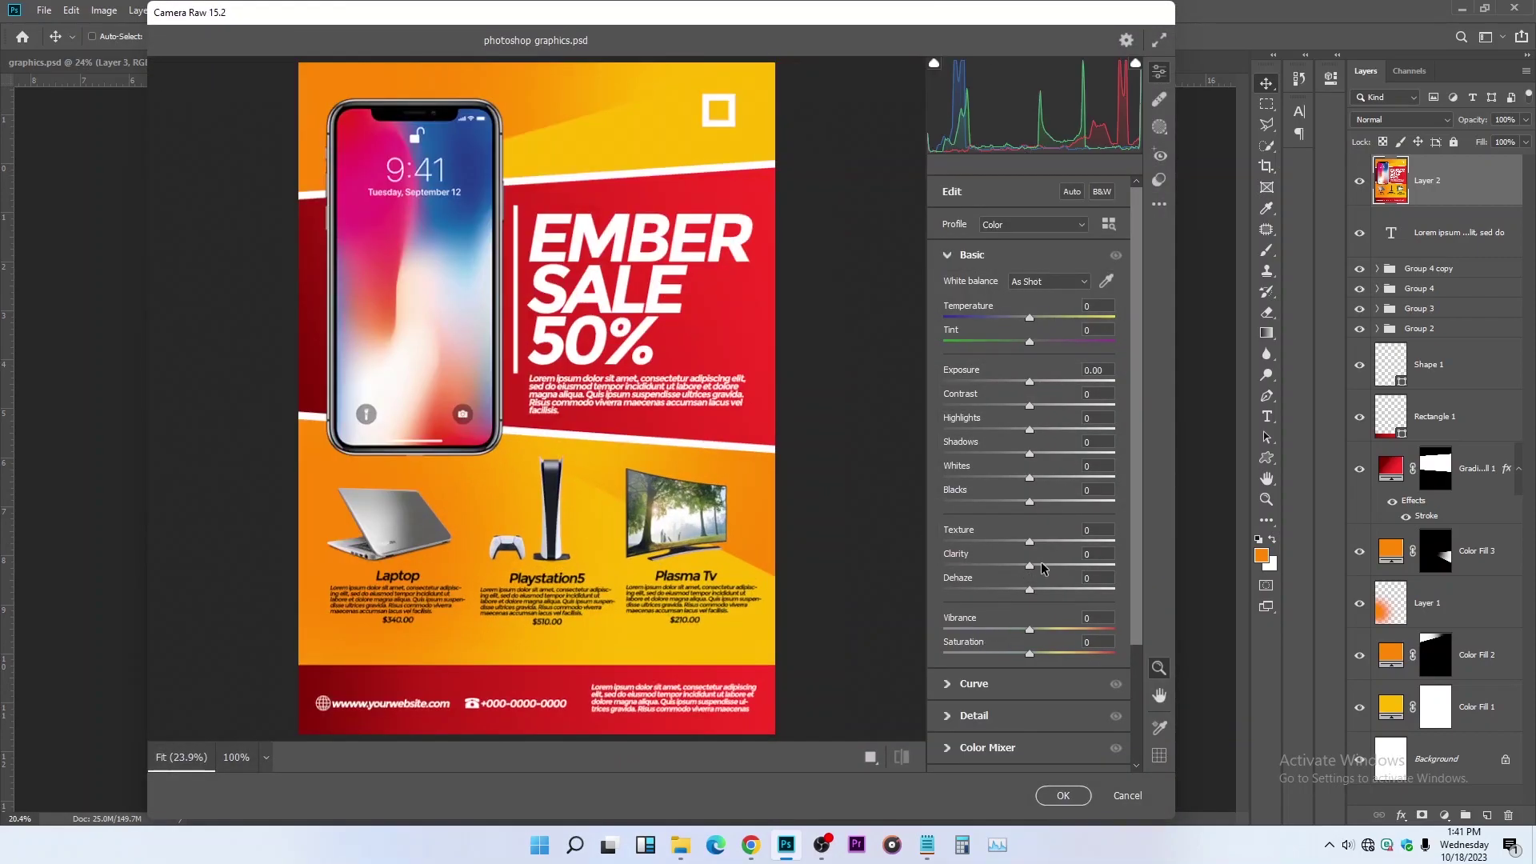
{"action": "left_click", "coordinate": [1043, 566]}
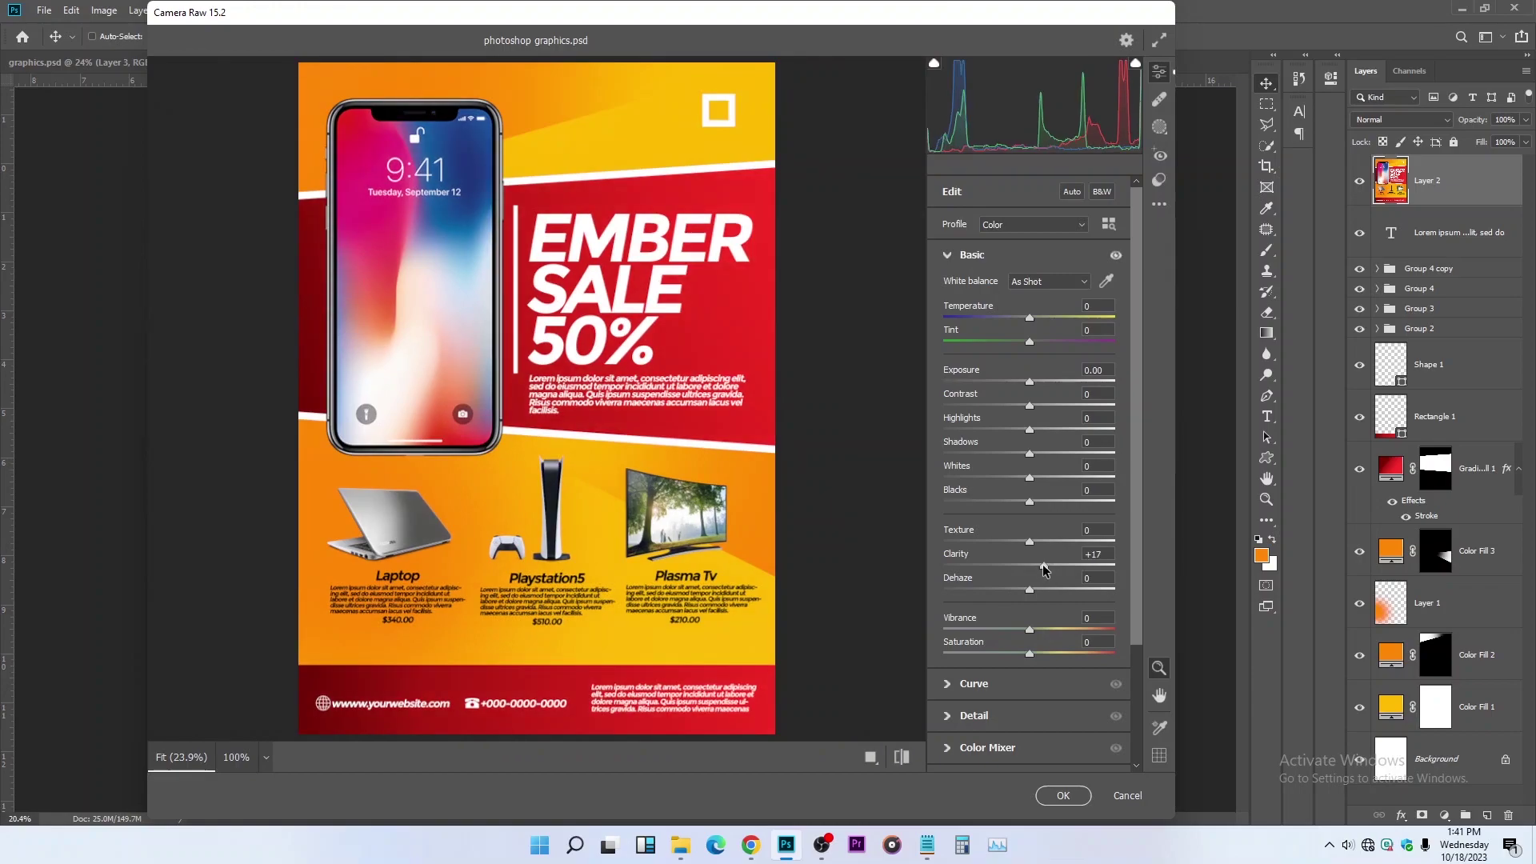
{"action": "scroll", "coordinate": [1015, 592], "scroll_direction": "down", "scroll_amount": 3}
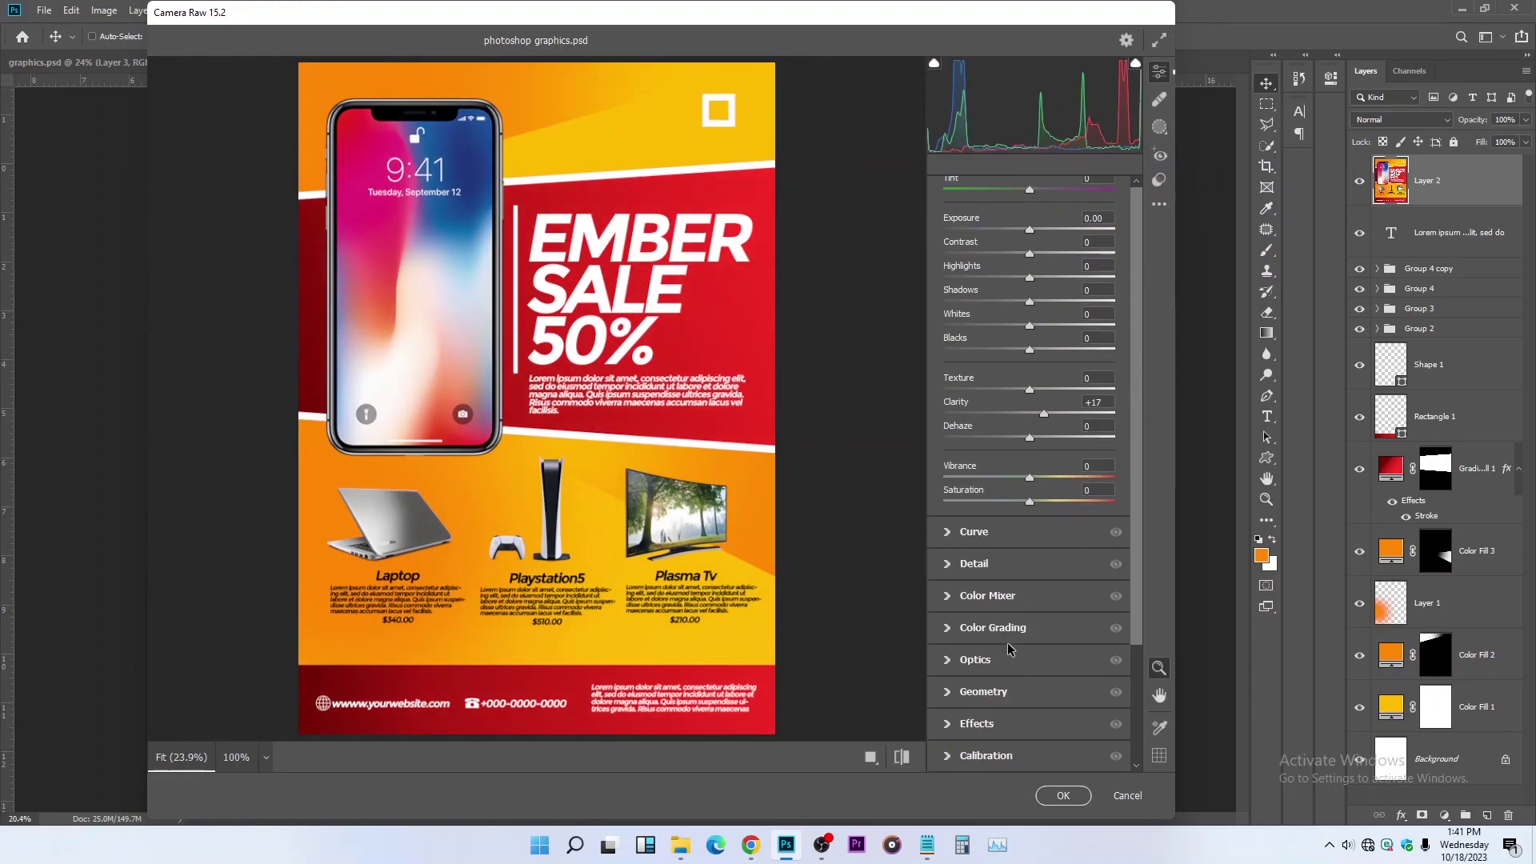
{"action": "left_click", "coordinate": [1014, 596]}
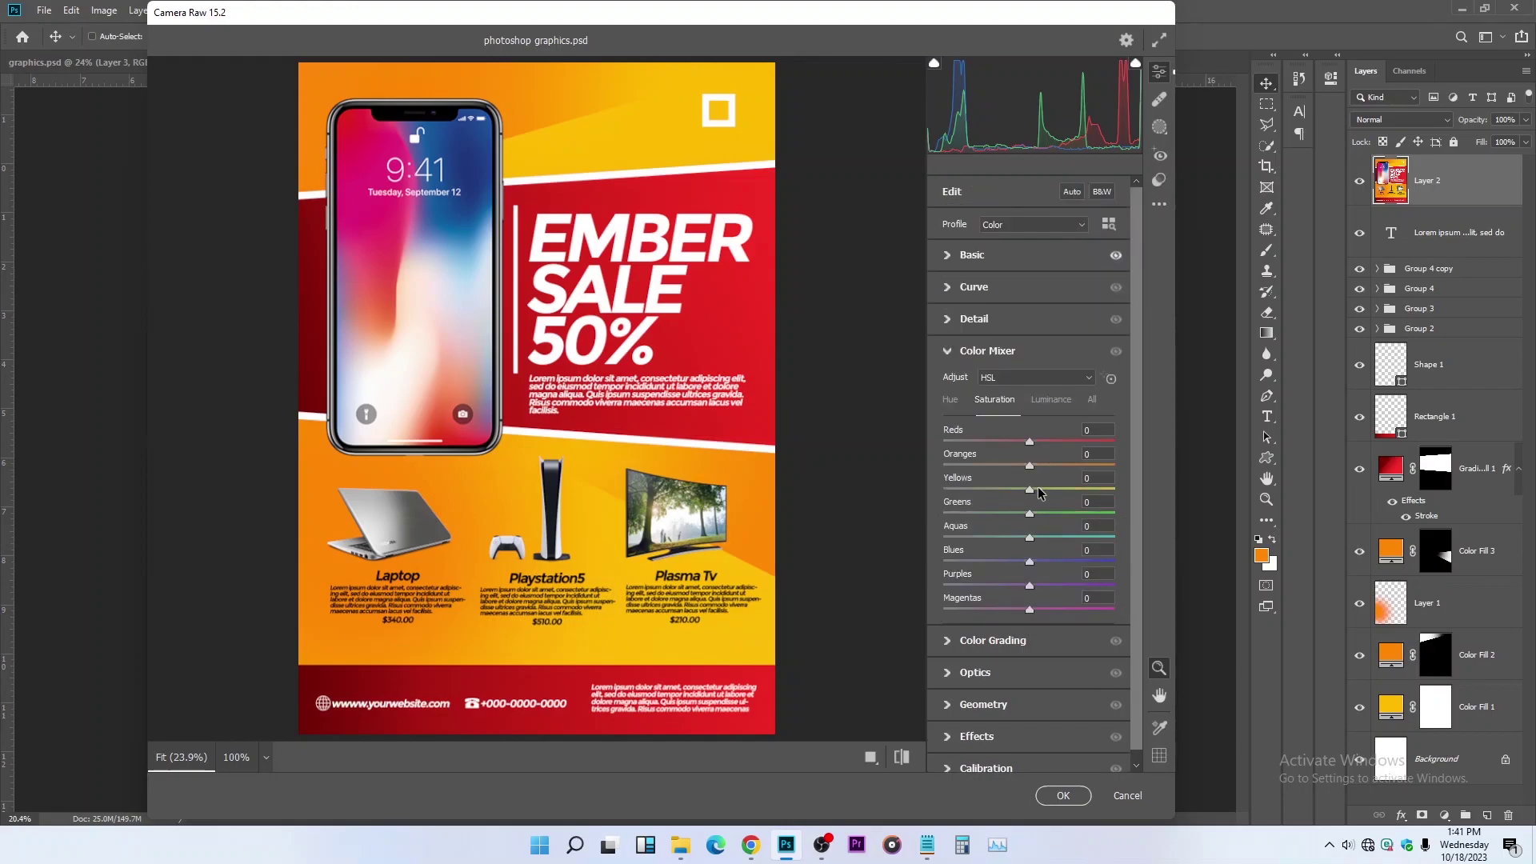
Step: Raise HSL saturation: Reds +30, Oranges +31, Yellows +39, Magentas +41, Blues +42, Purples +51
{"action": "left_click", "coordinate": [1043, 445]}
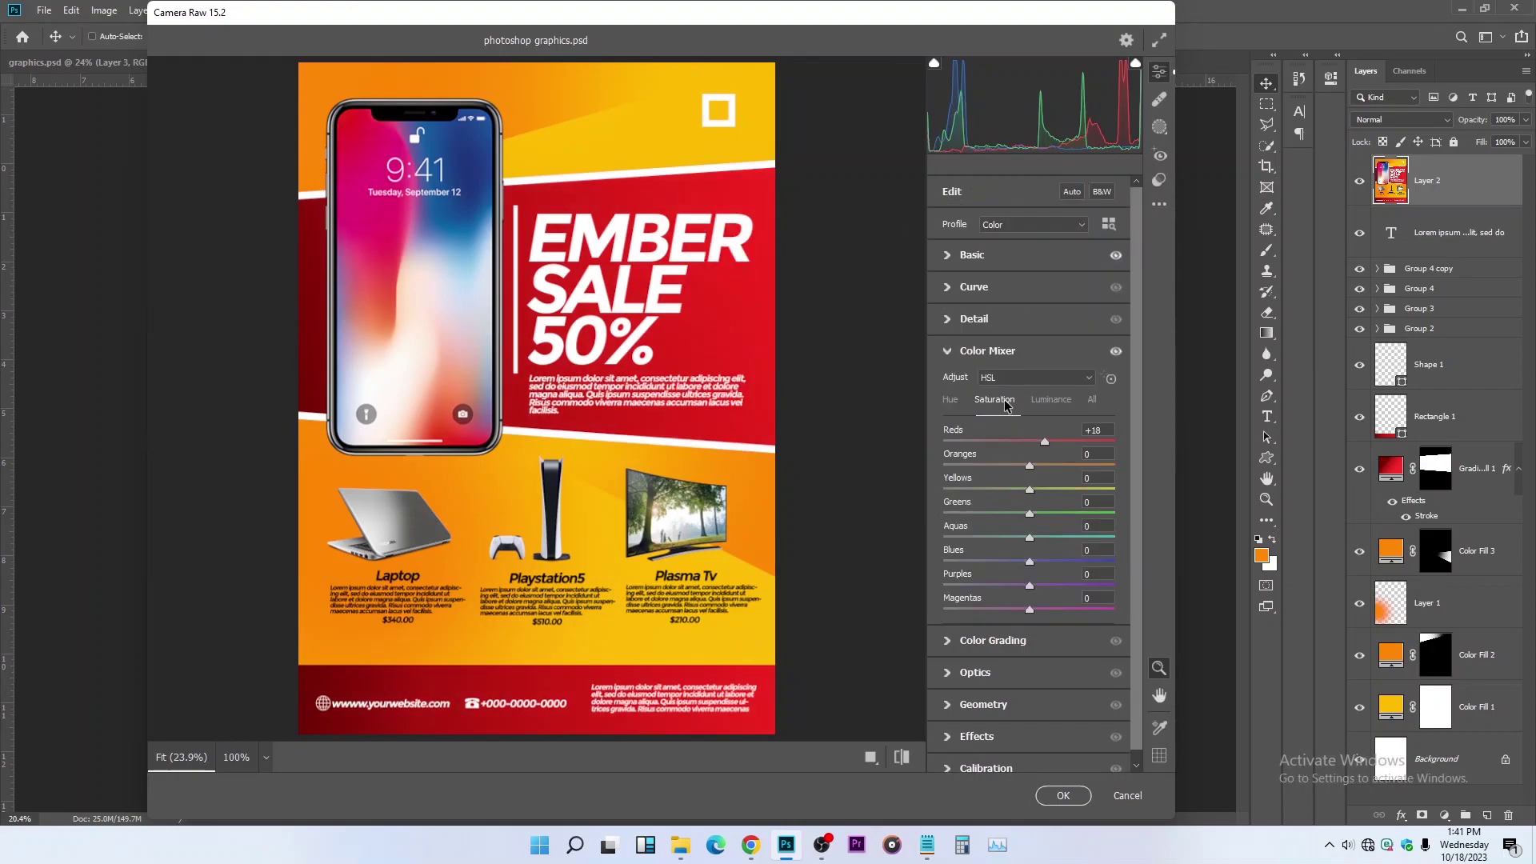
{"action": "left_click", "coordinate": [1053, 441]}
{"action": "left_click", "coordinate": [1055, 466]}
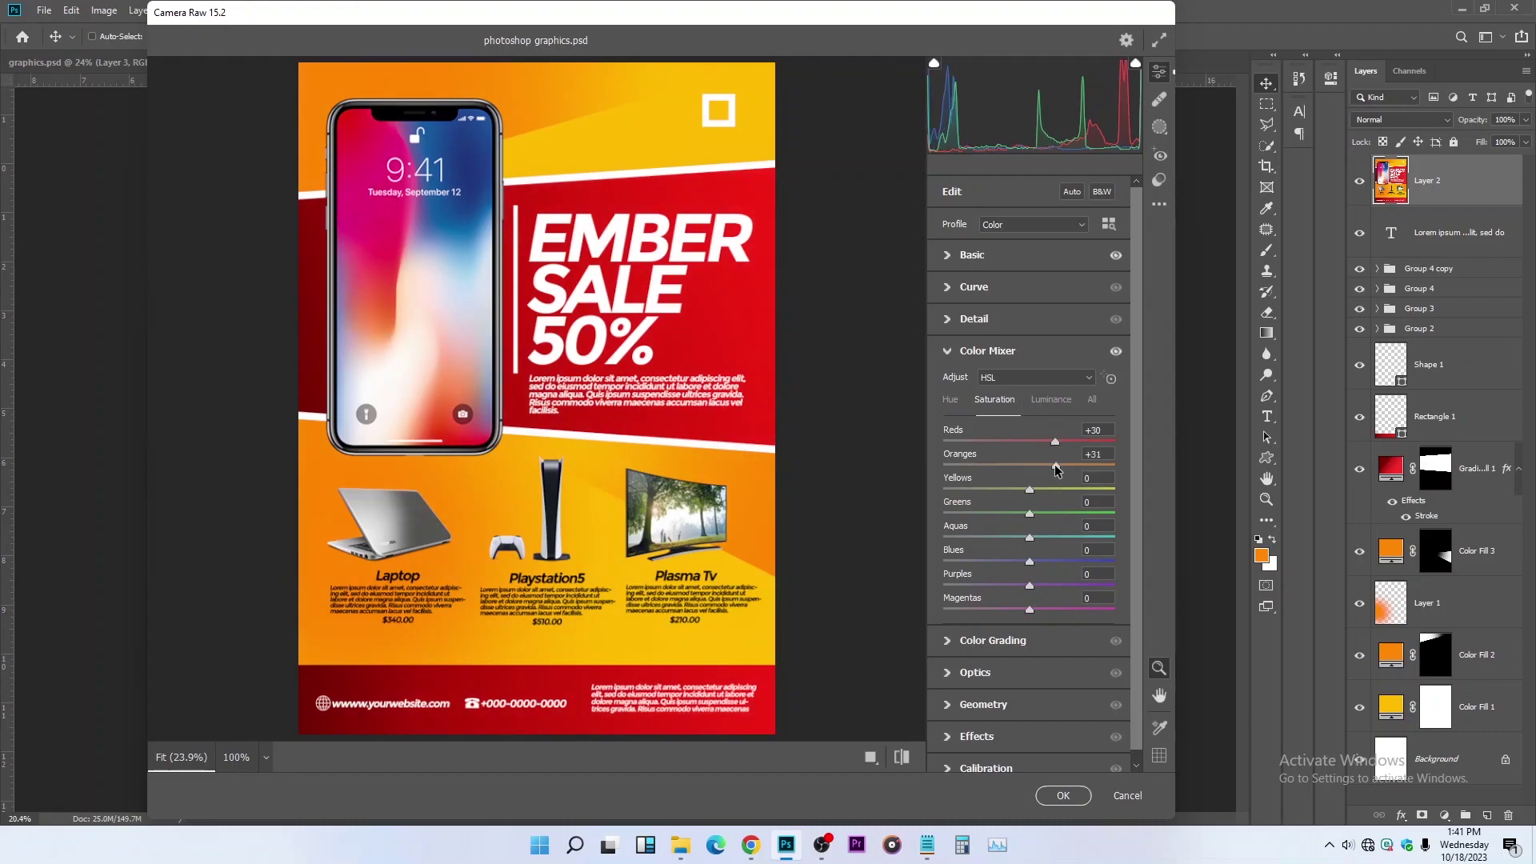
{"action": "left_click", "coordinate": [1062, 488]}
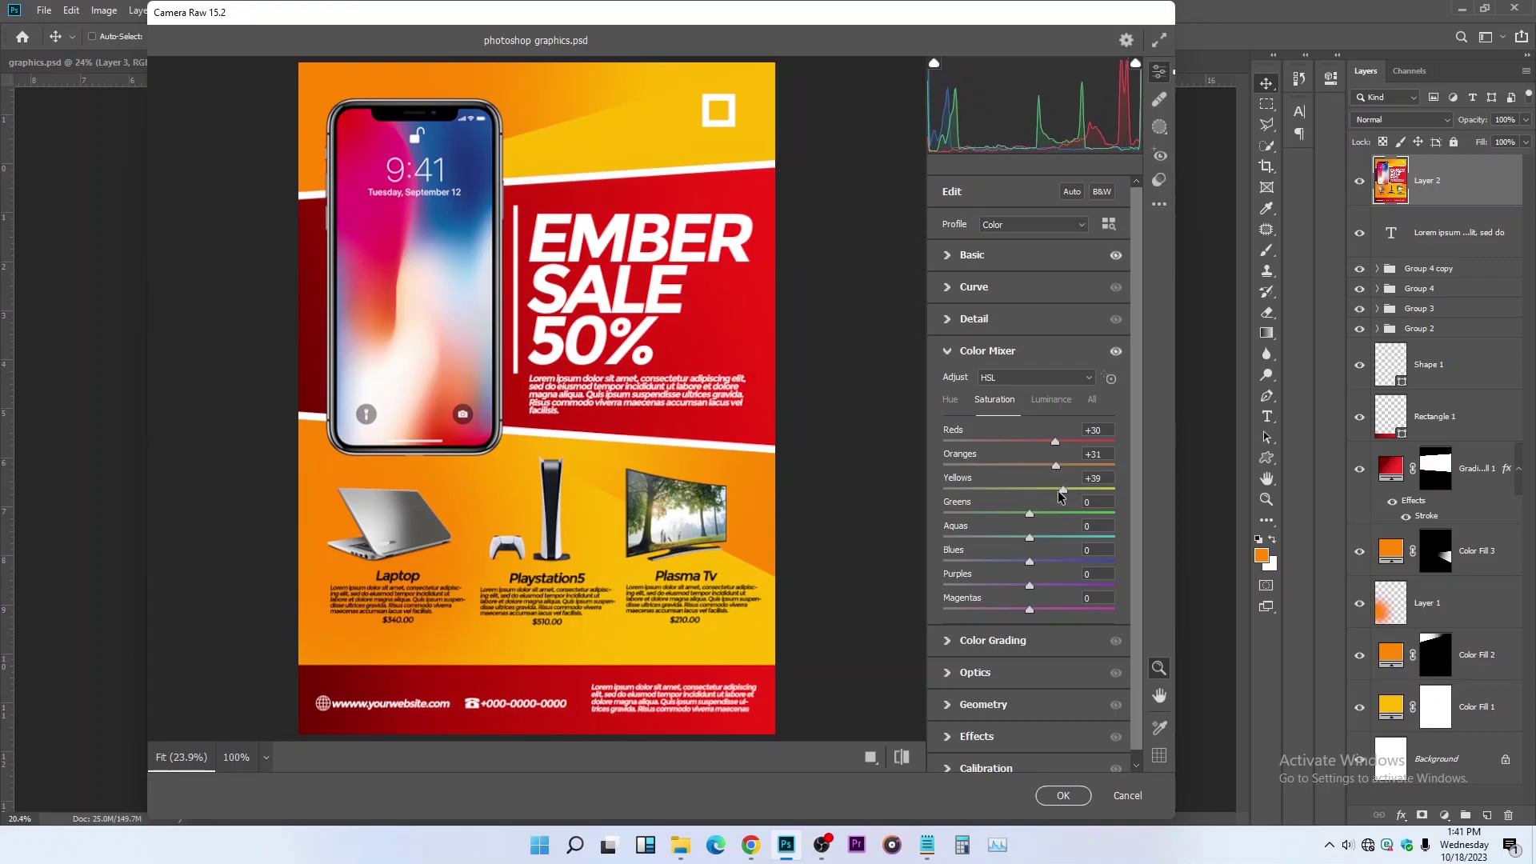
{"action": "left_click", "coordinate": [1064, 610]}
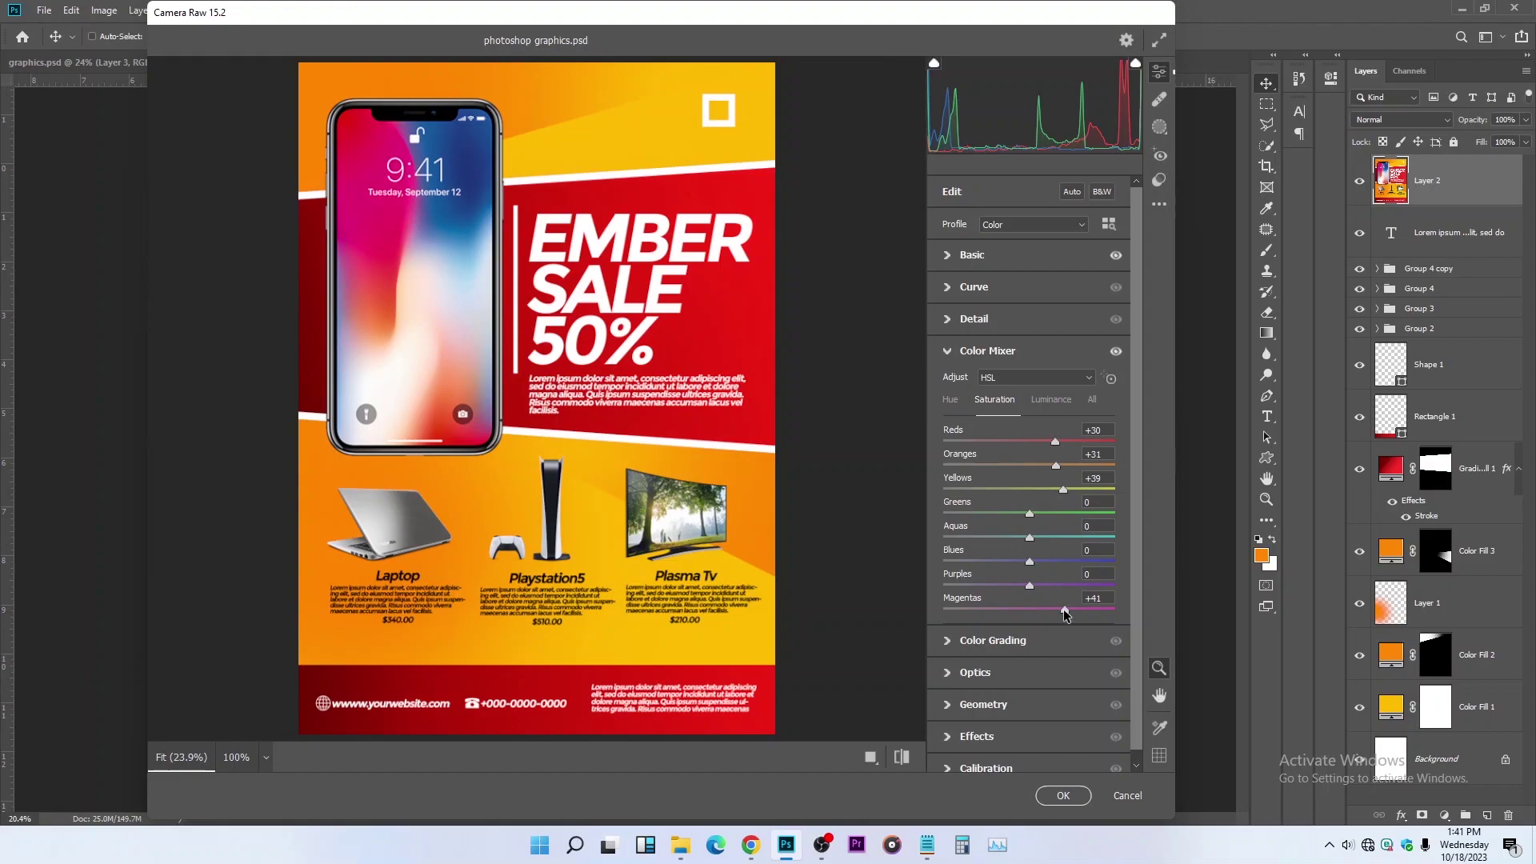
{"action": "left_click", "coordinate": [1065, 561]}
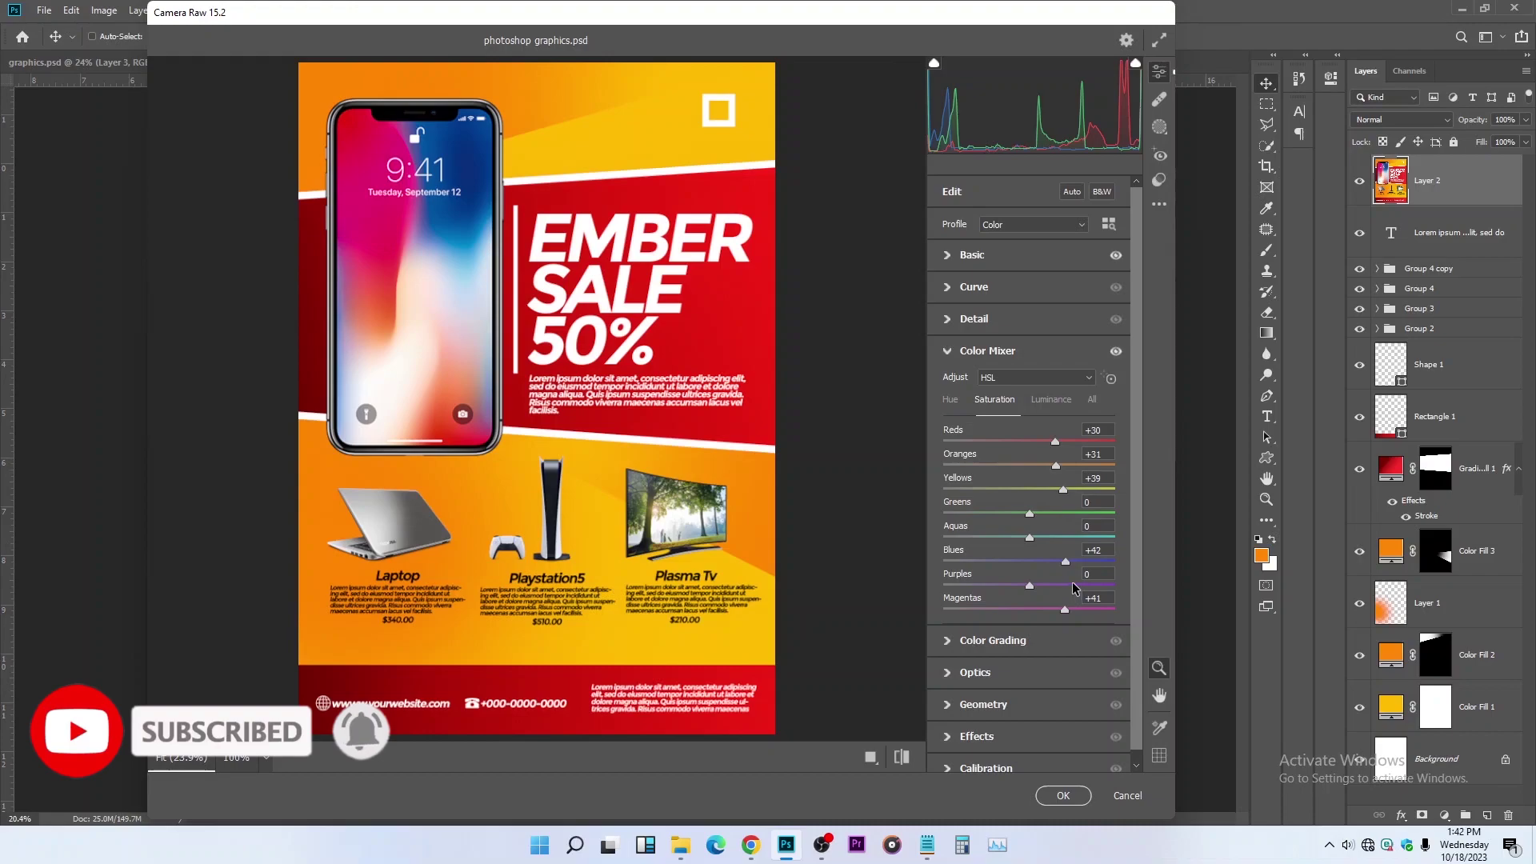
{"action": "left_click", "coordinate": [1073, 586]}
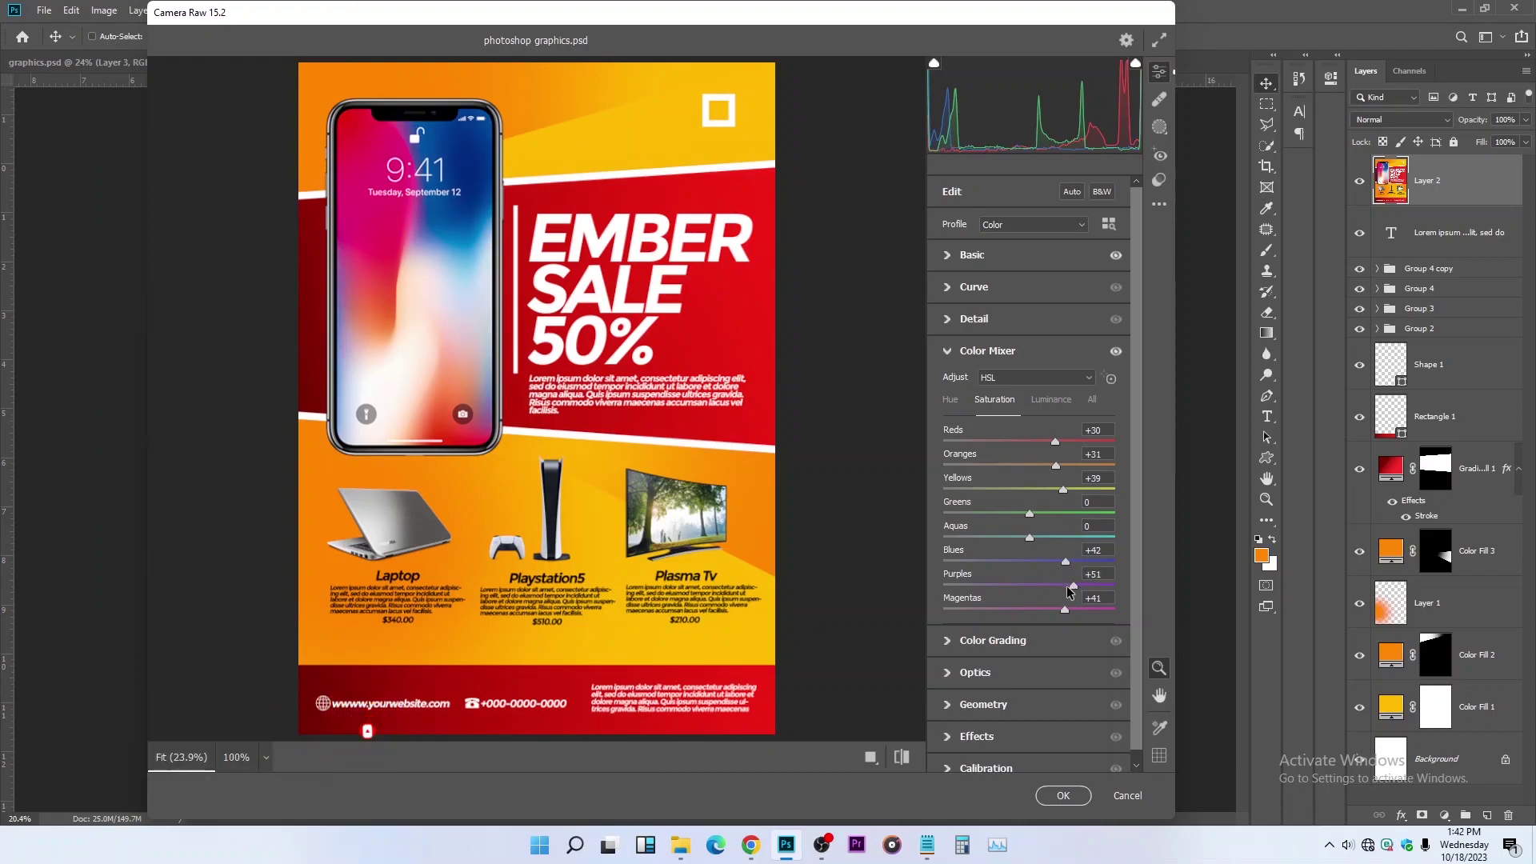
Step: Confirm the Camera Raw adjustments, save the flyer, and fit it in the view
{"action": "left_click", "coordinate": [1064, 795]}
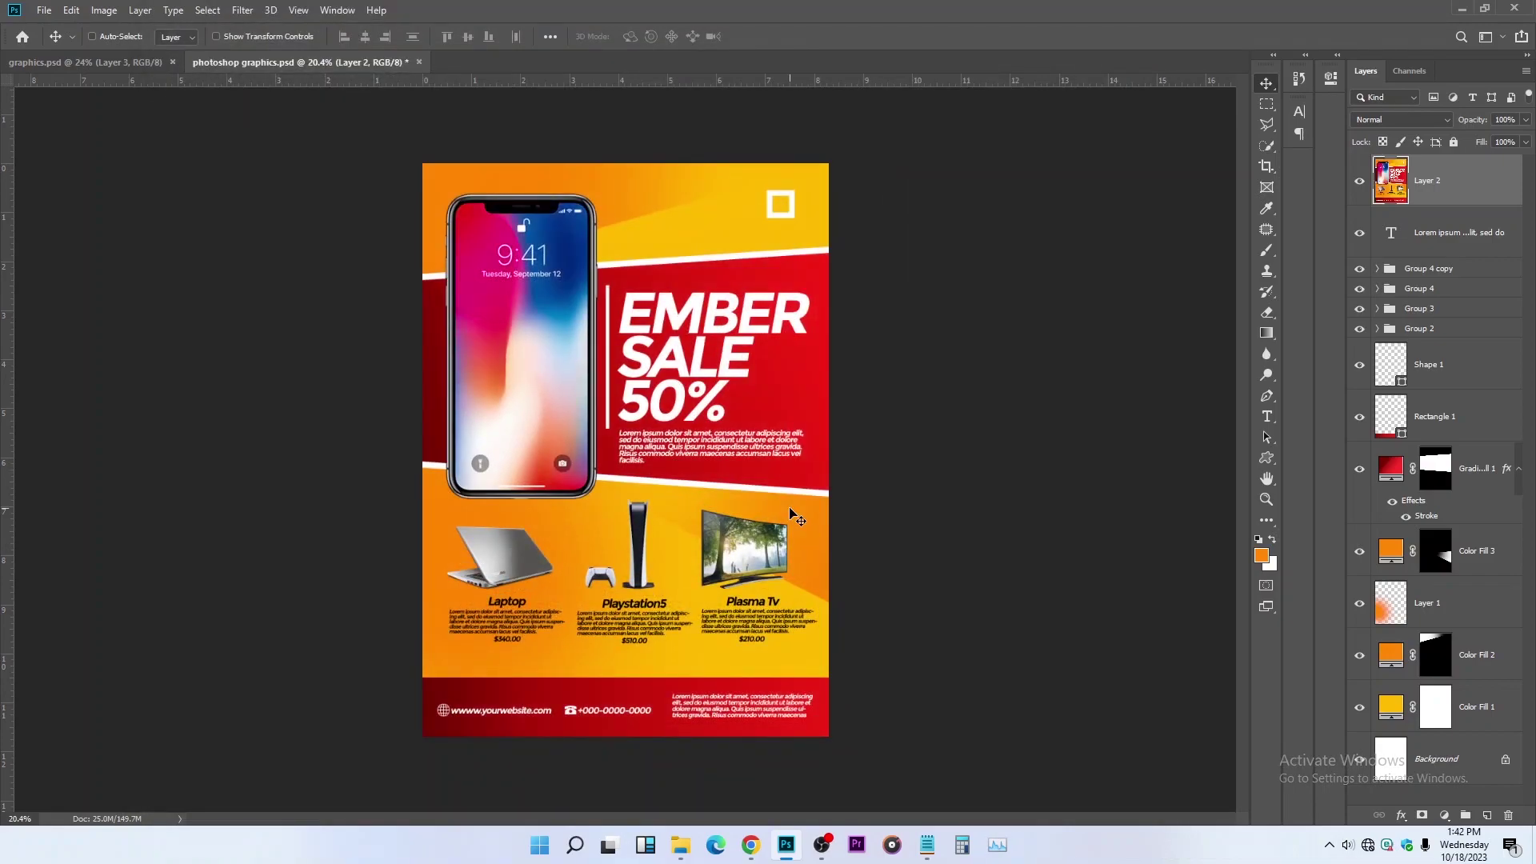
{"action": "key", "text": "ctrl+s"}
{"action": "key", "text": "ctrl+0"}
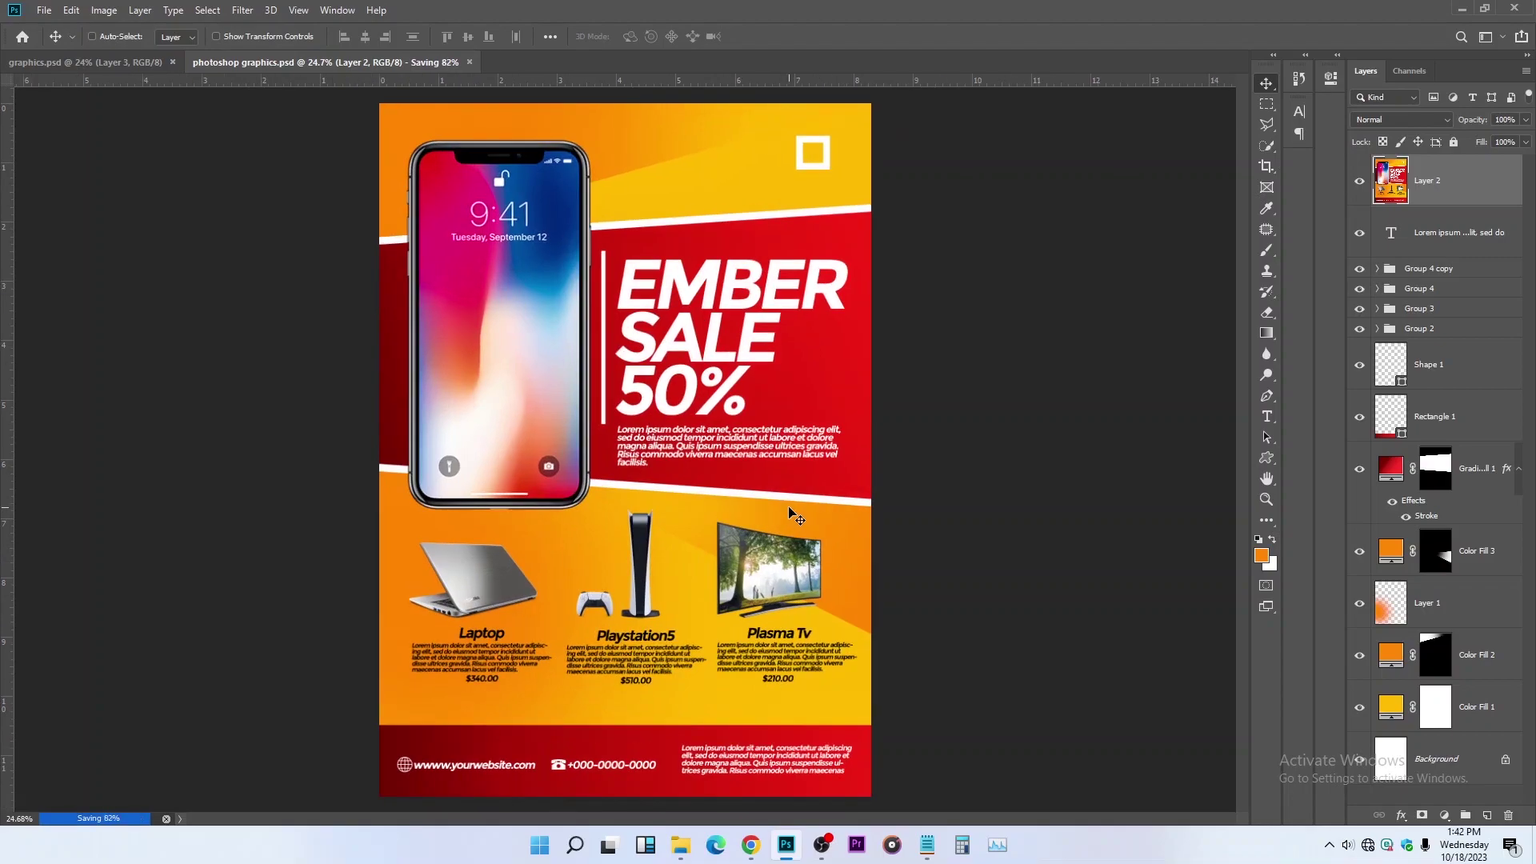